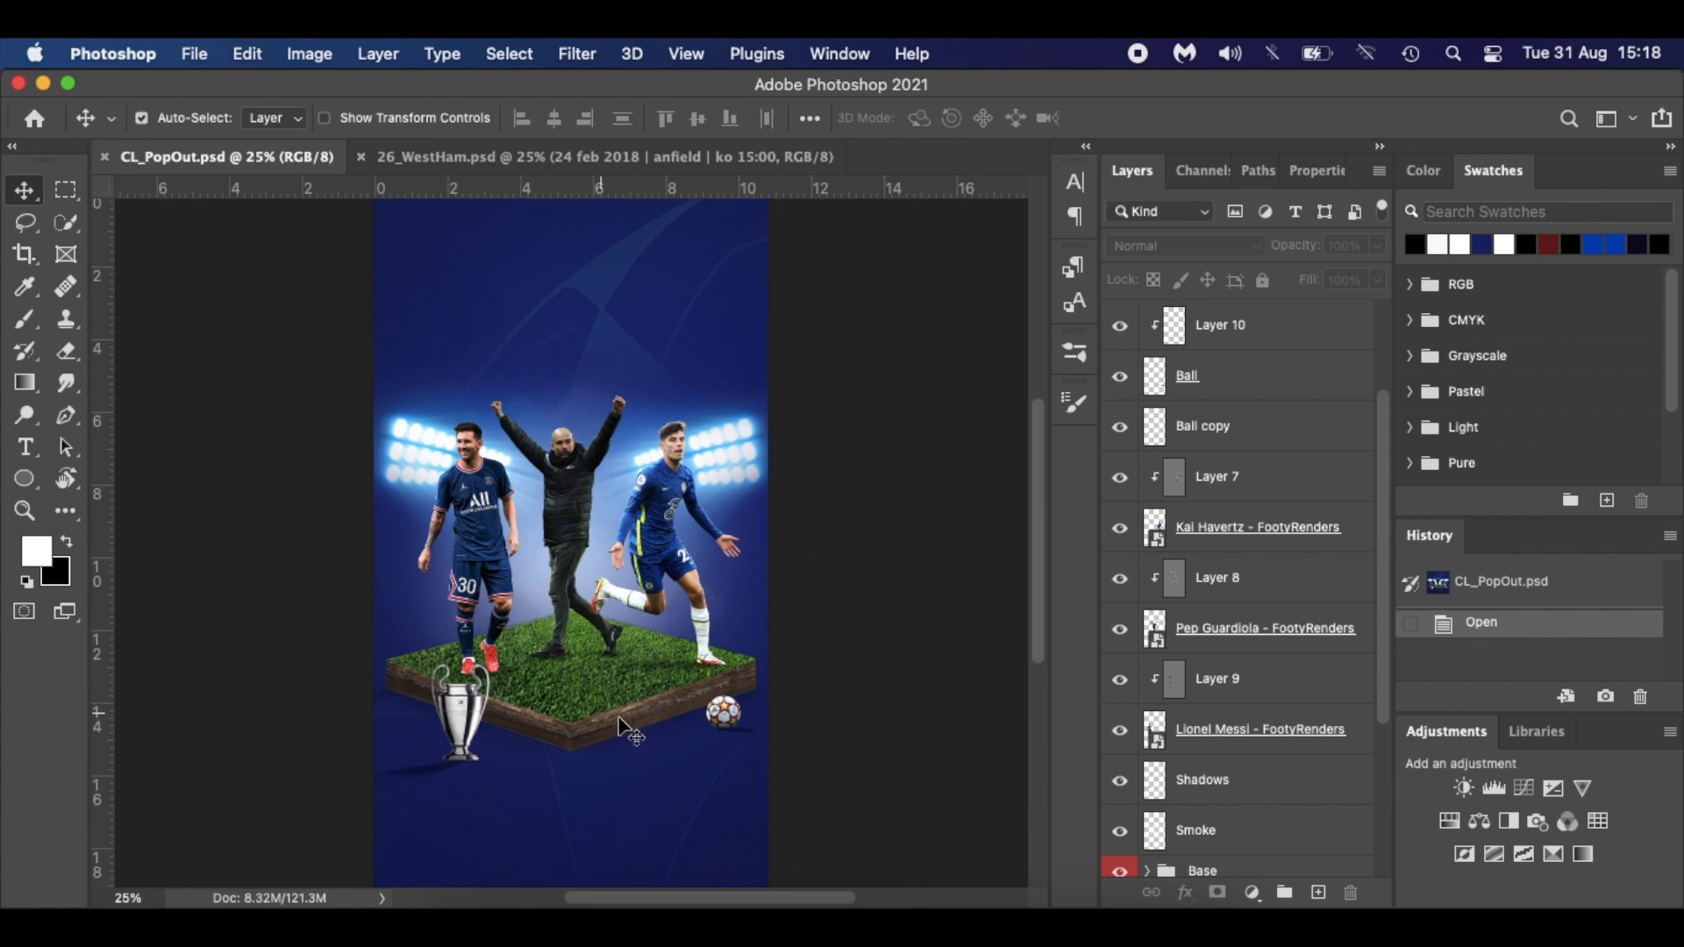
Compare the 26_WestHam and CL_PopOut documents, and examine how the layers inside CL_PopOut's Base group are built up.
{"action": "left_click", "coordinate": [593, 147]}
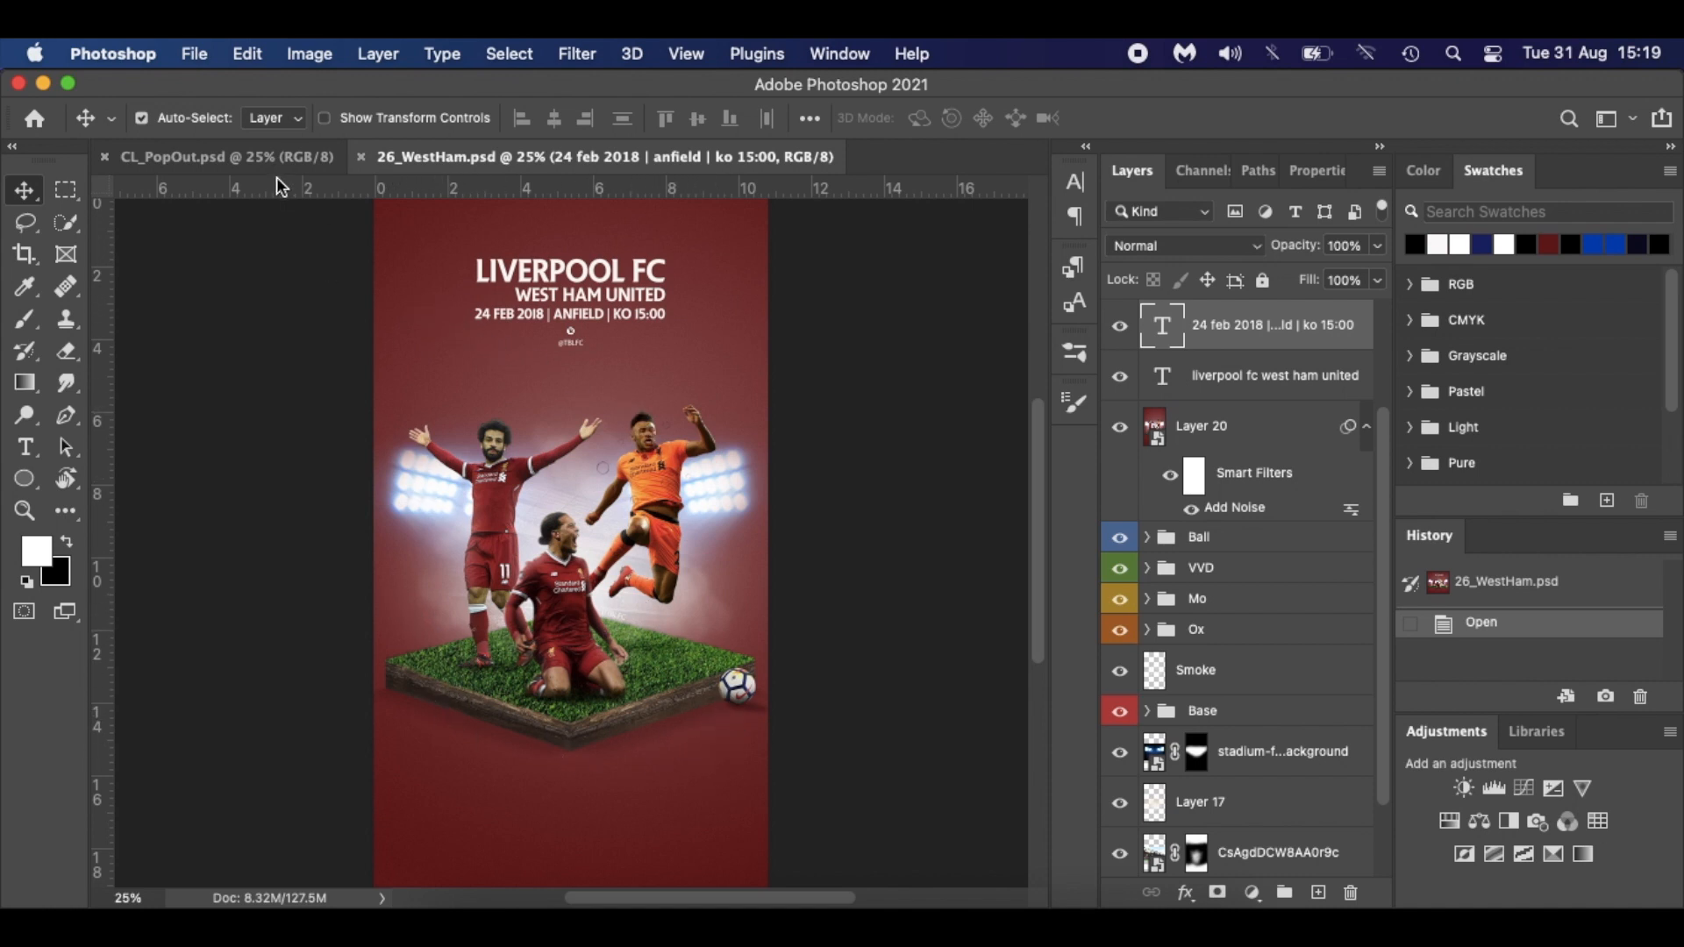
{"action": "left_click", "coordinate": [250, 161]}
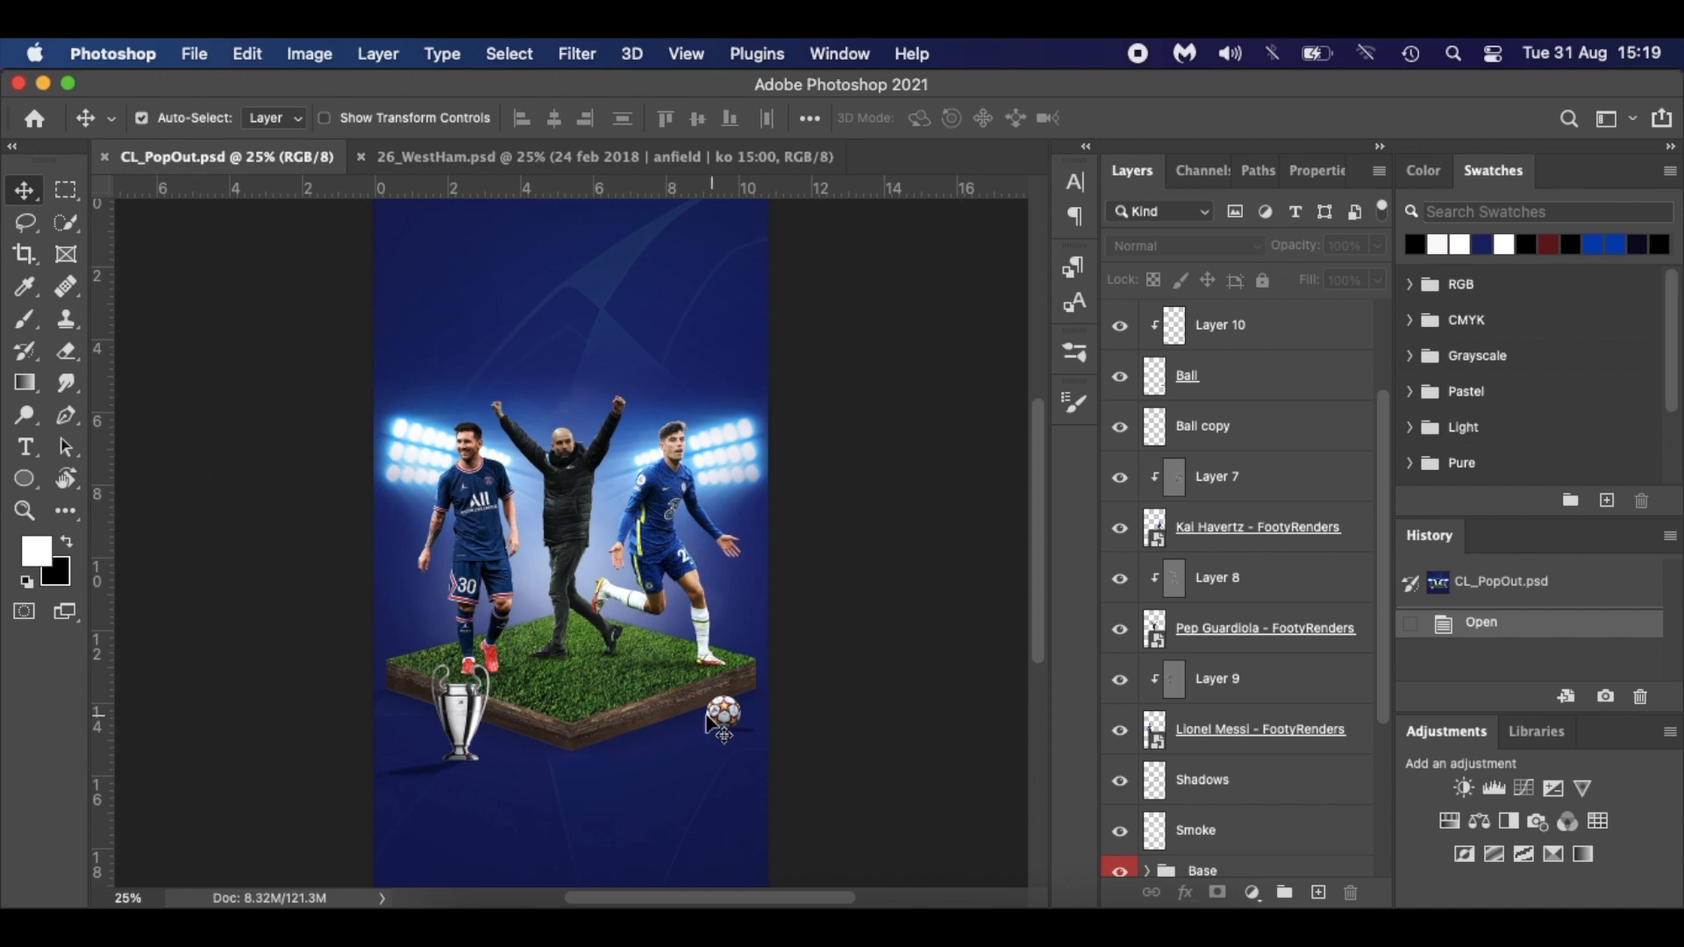
{"action": "scroll", "coordinate": [1222, 712], "scroll_direction": "down", "scroll_amount": 5}
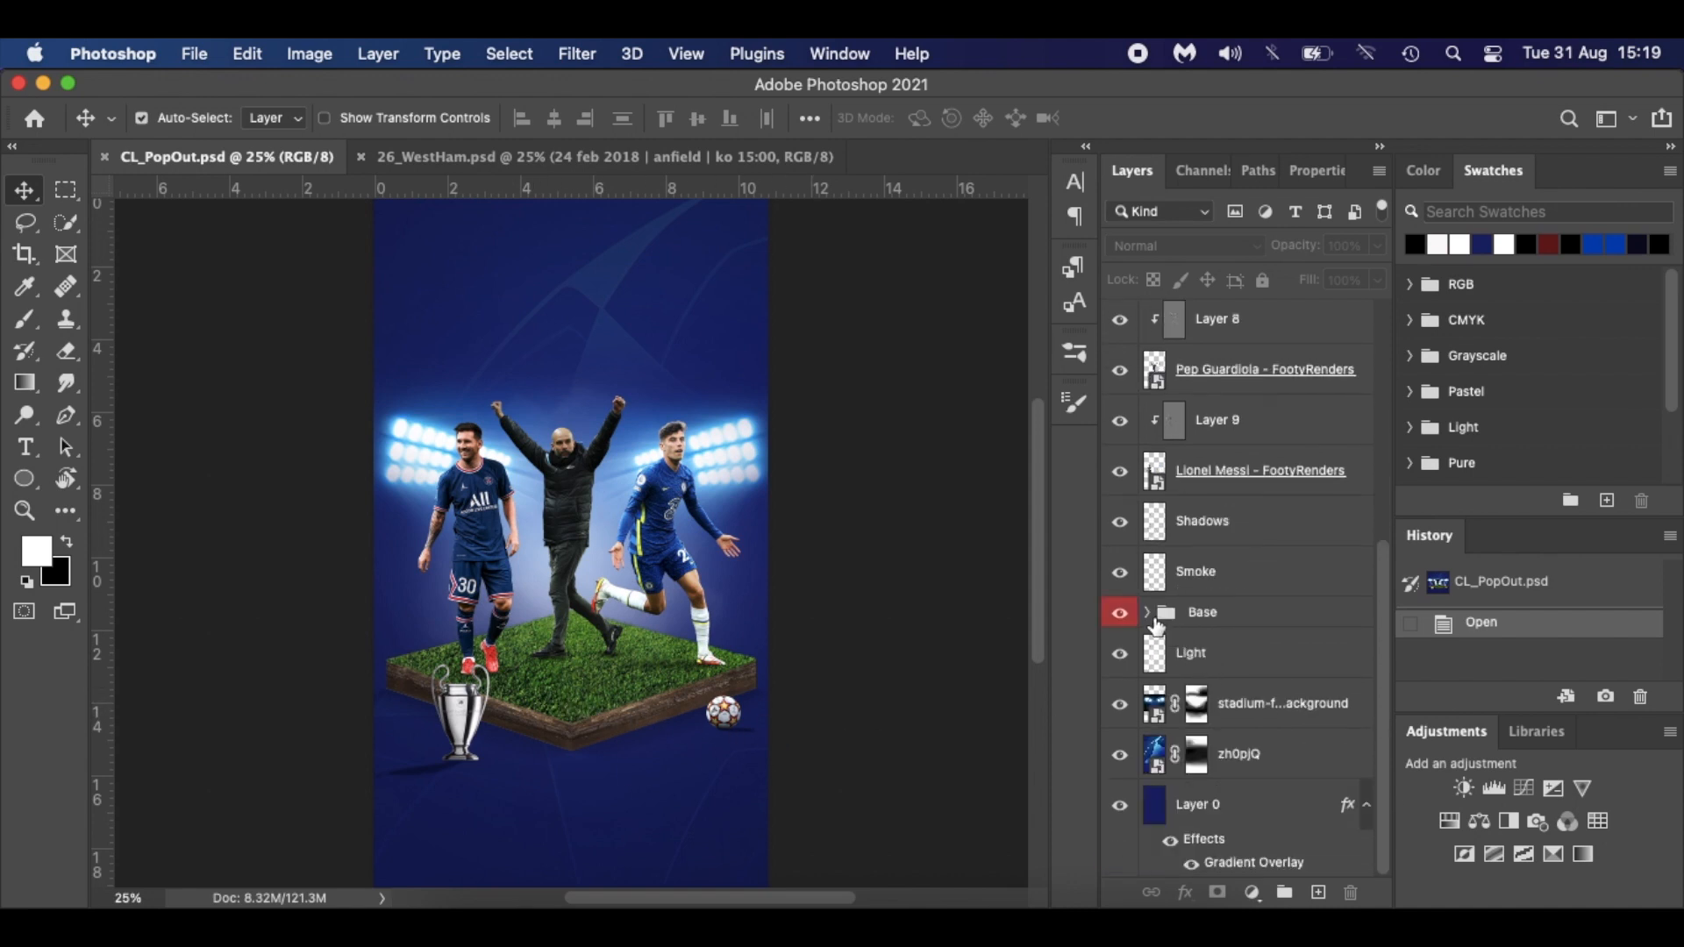
{"action": "left_click", "coordinate": [1146, 612]}
{"action": "scroll", "coordinate": [1172, 712], "scroll_direction": "down", "scroll_amount": 5}
{"action": "scroll", "coordinate": [1173, 713], "scroll_direction": "down", "scroll_amount": 6}
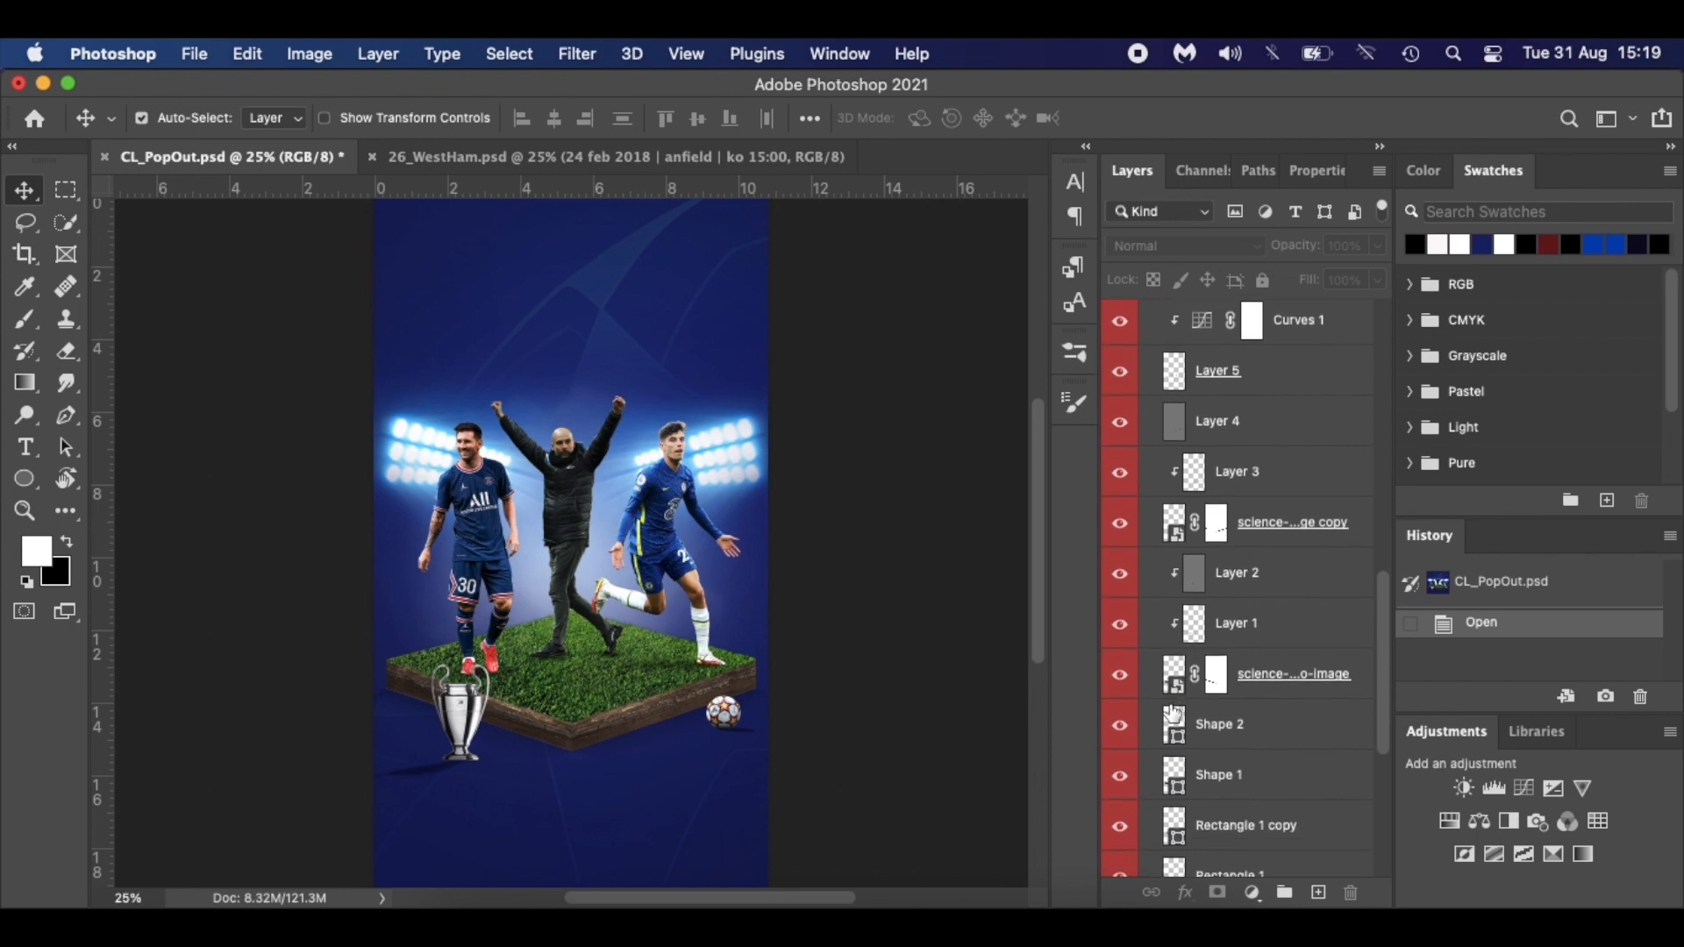
{"action": "scroll", "coordinate": [1227, 664], "scroll_direction": "up", "scroll_amount": 8}
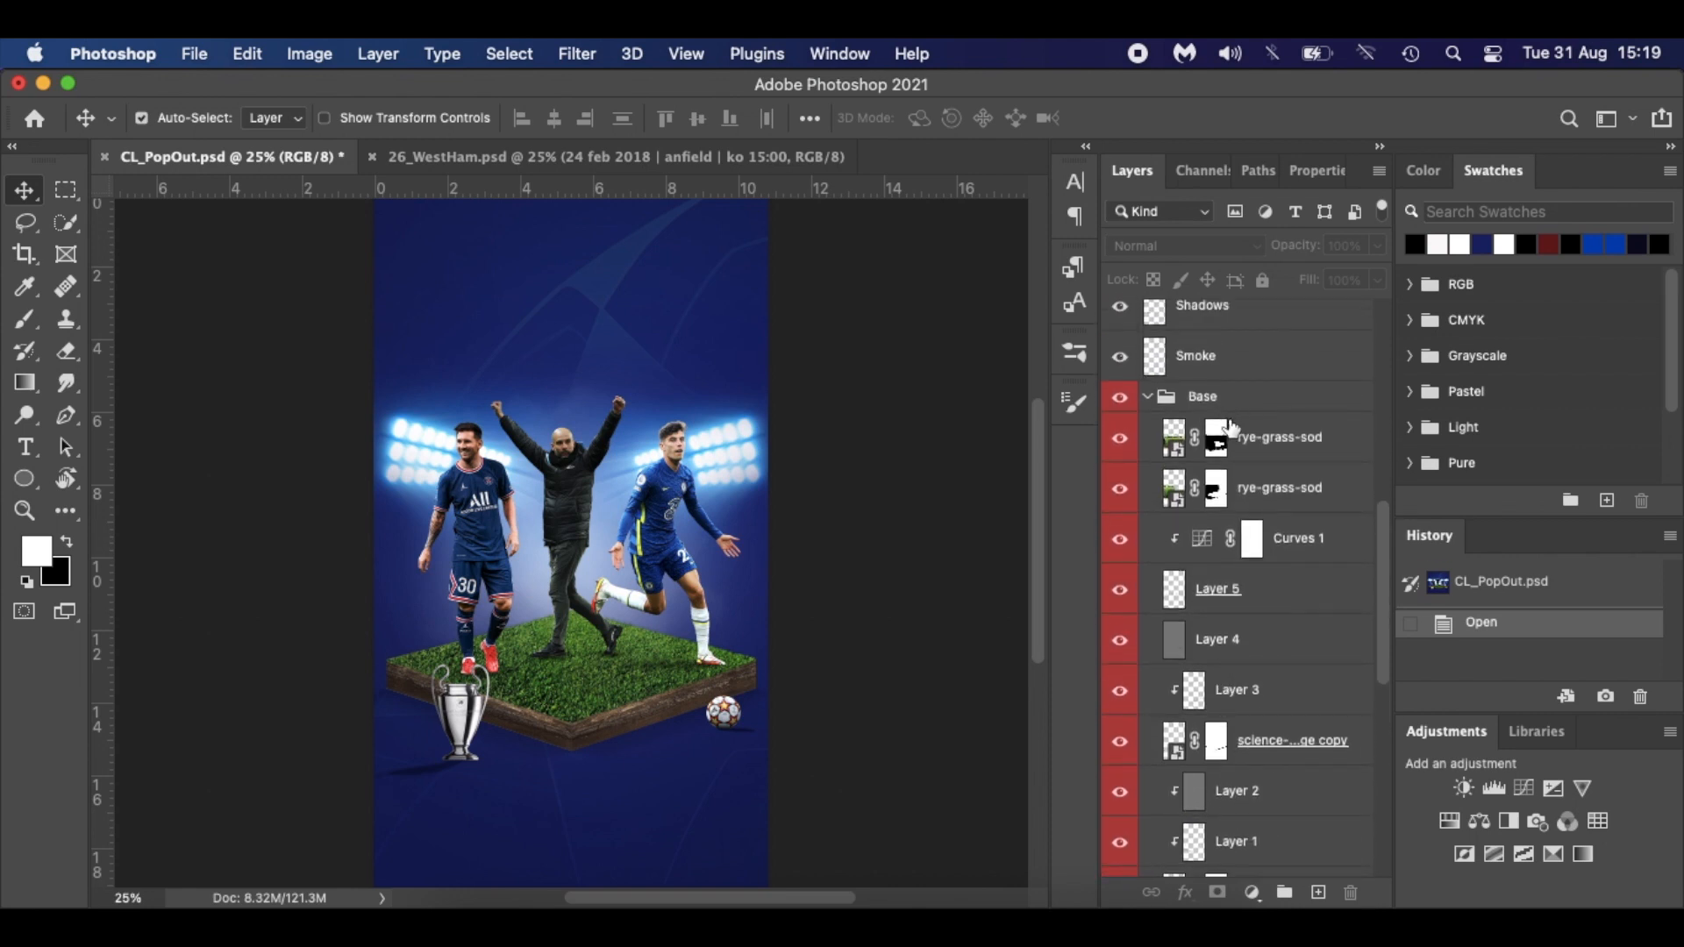
{"action": "scroll", "coordinate": [1250, 526], "scroll_direction": "down", "scroll_amount": 5}
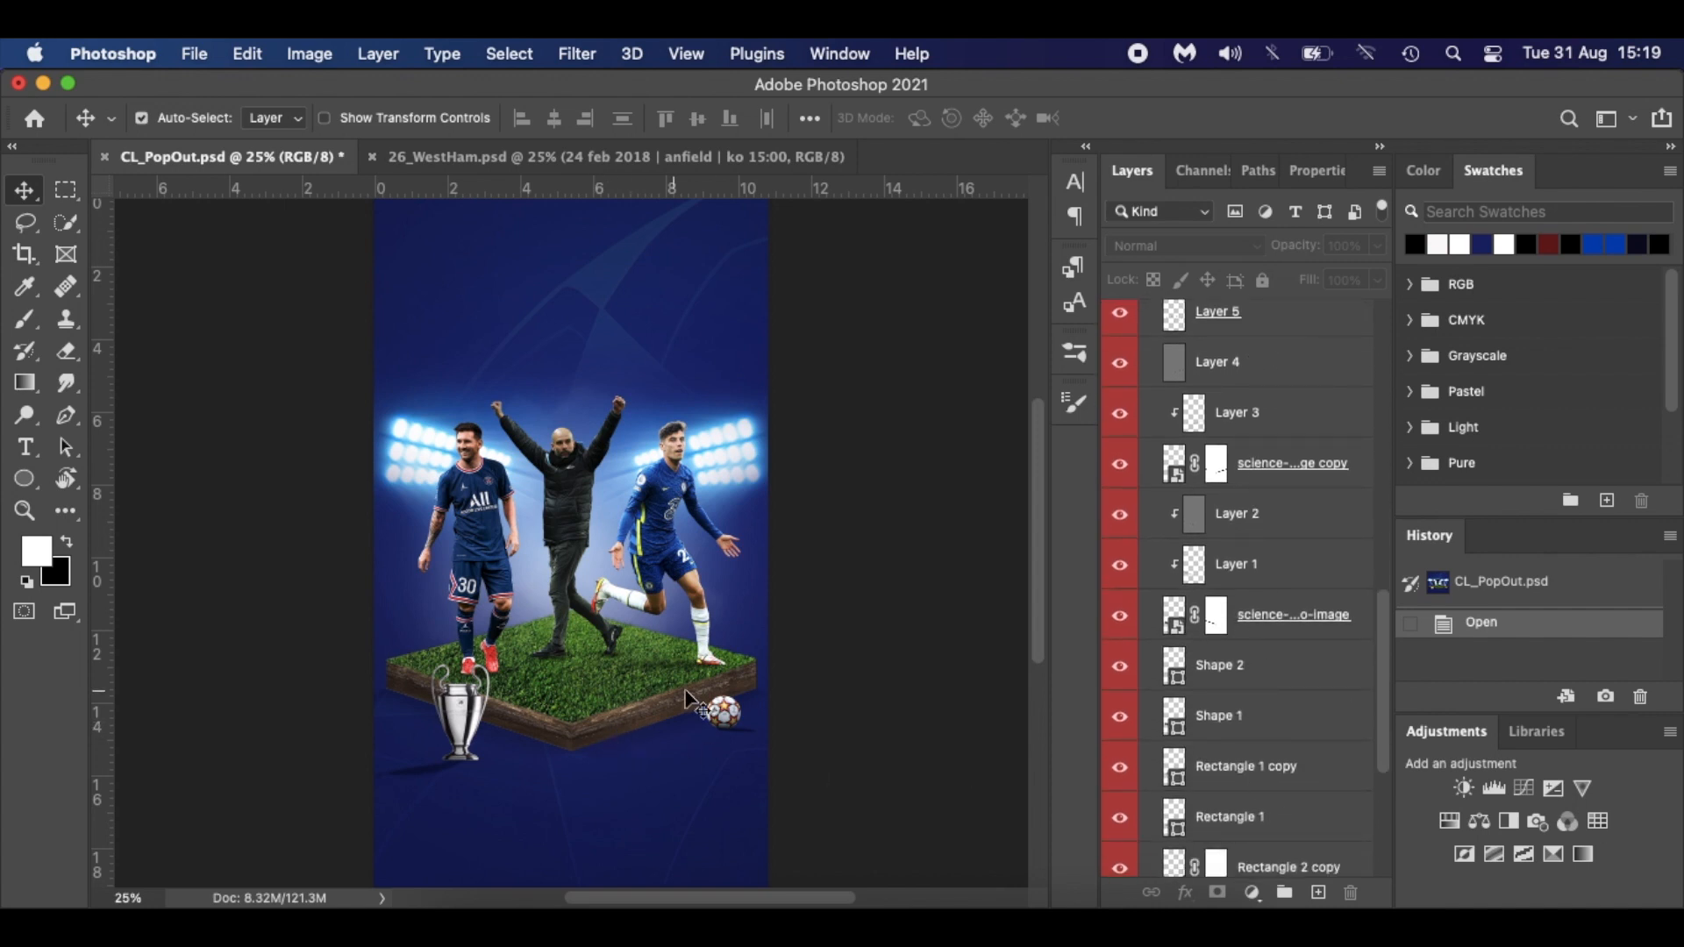
{"action": "scroll", "coordinate": [1264, 588], "scroll_direction": "up", "scroll_amount": 5}
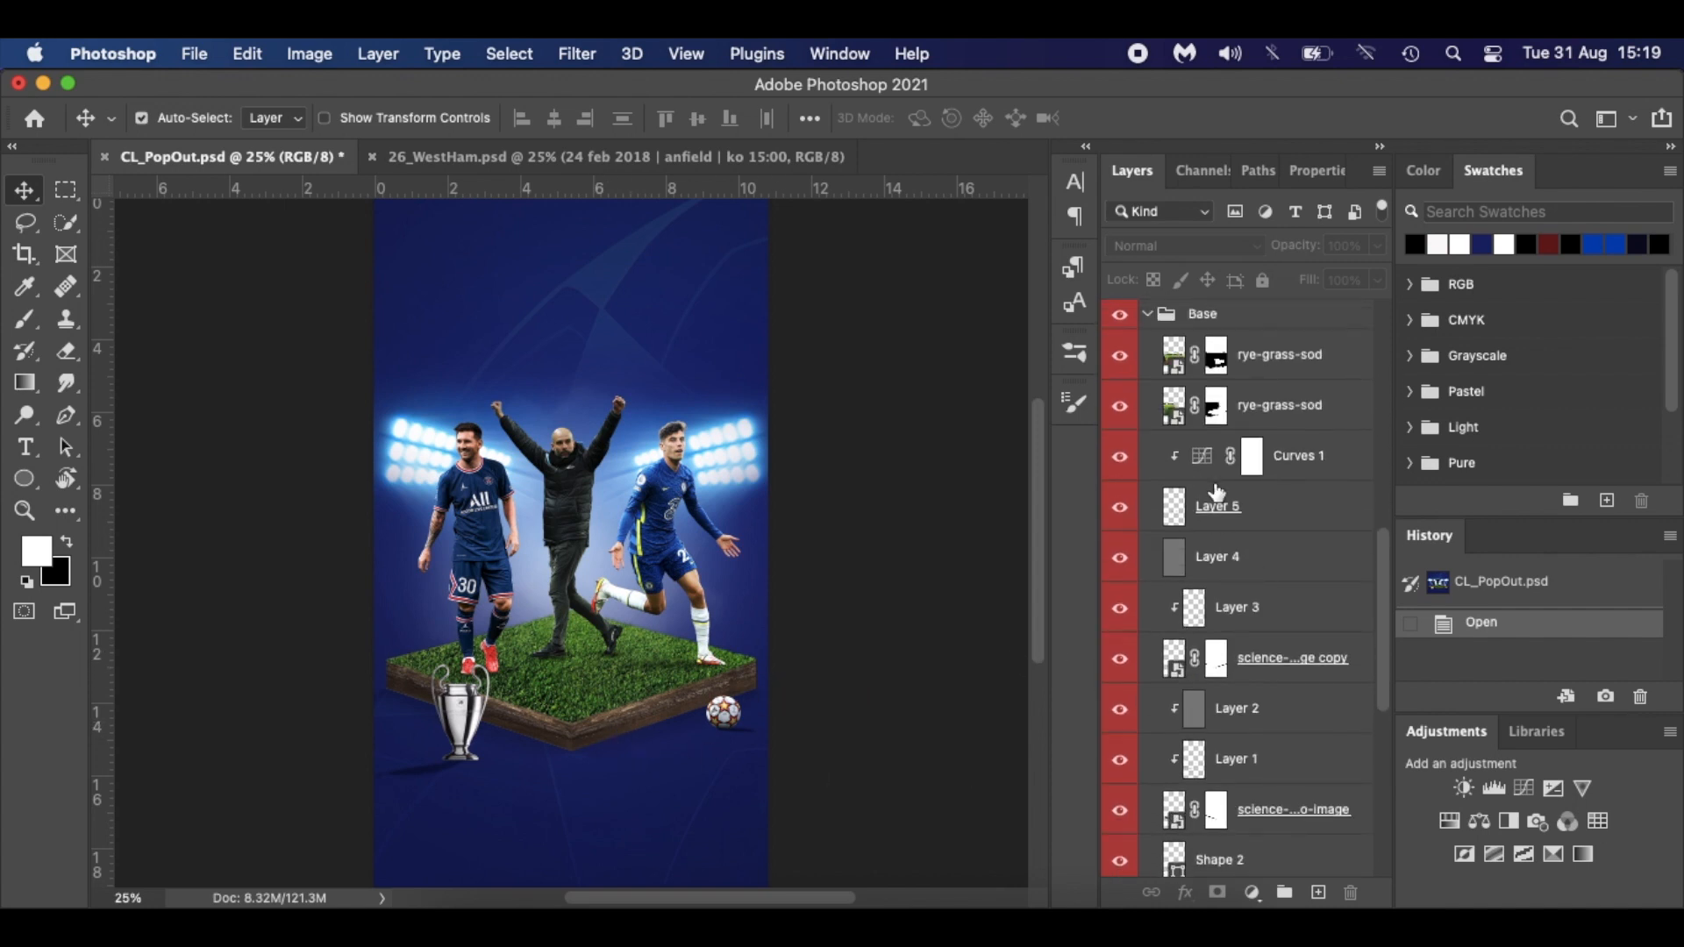
{"action": "left_click", "coordinate": [1148, 388]}
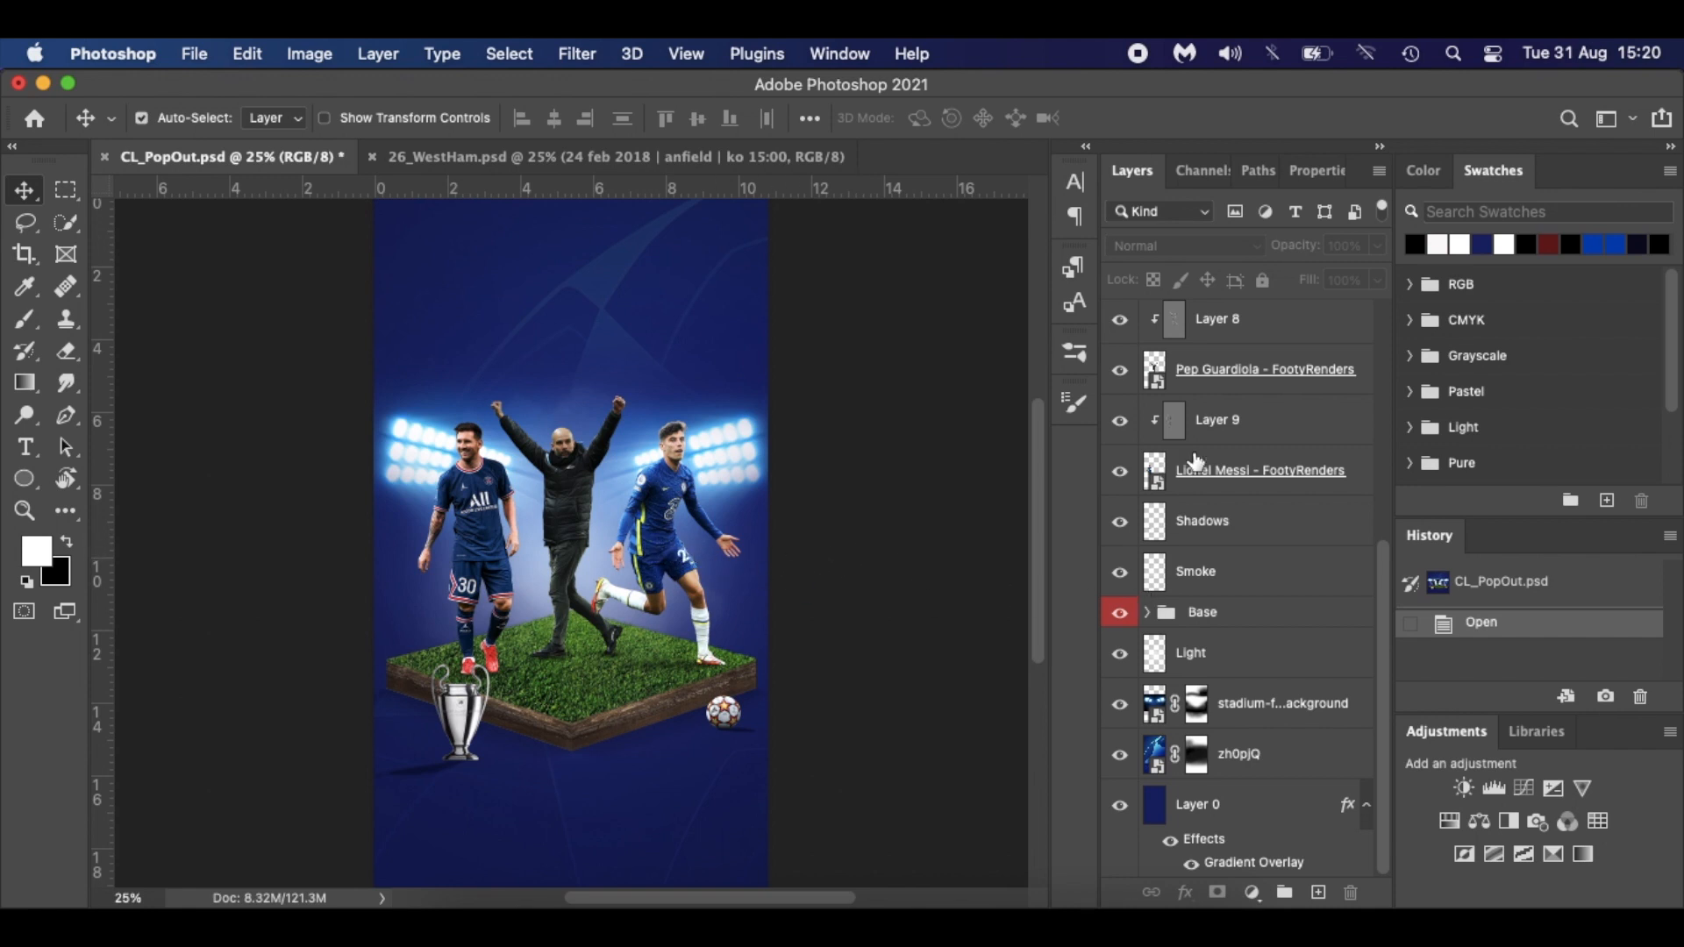
{"action": "left_click", "coordinate": [1147, 616]}
{"action": "scroll", "coordinate": [1212, 754], "scroll_direction": "down", "scroll_amount": 2}
{"action": "scroll", "coordinate": [1211, 755], "scroll_direction": "up", "scroll_amount": 2}
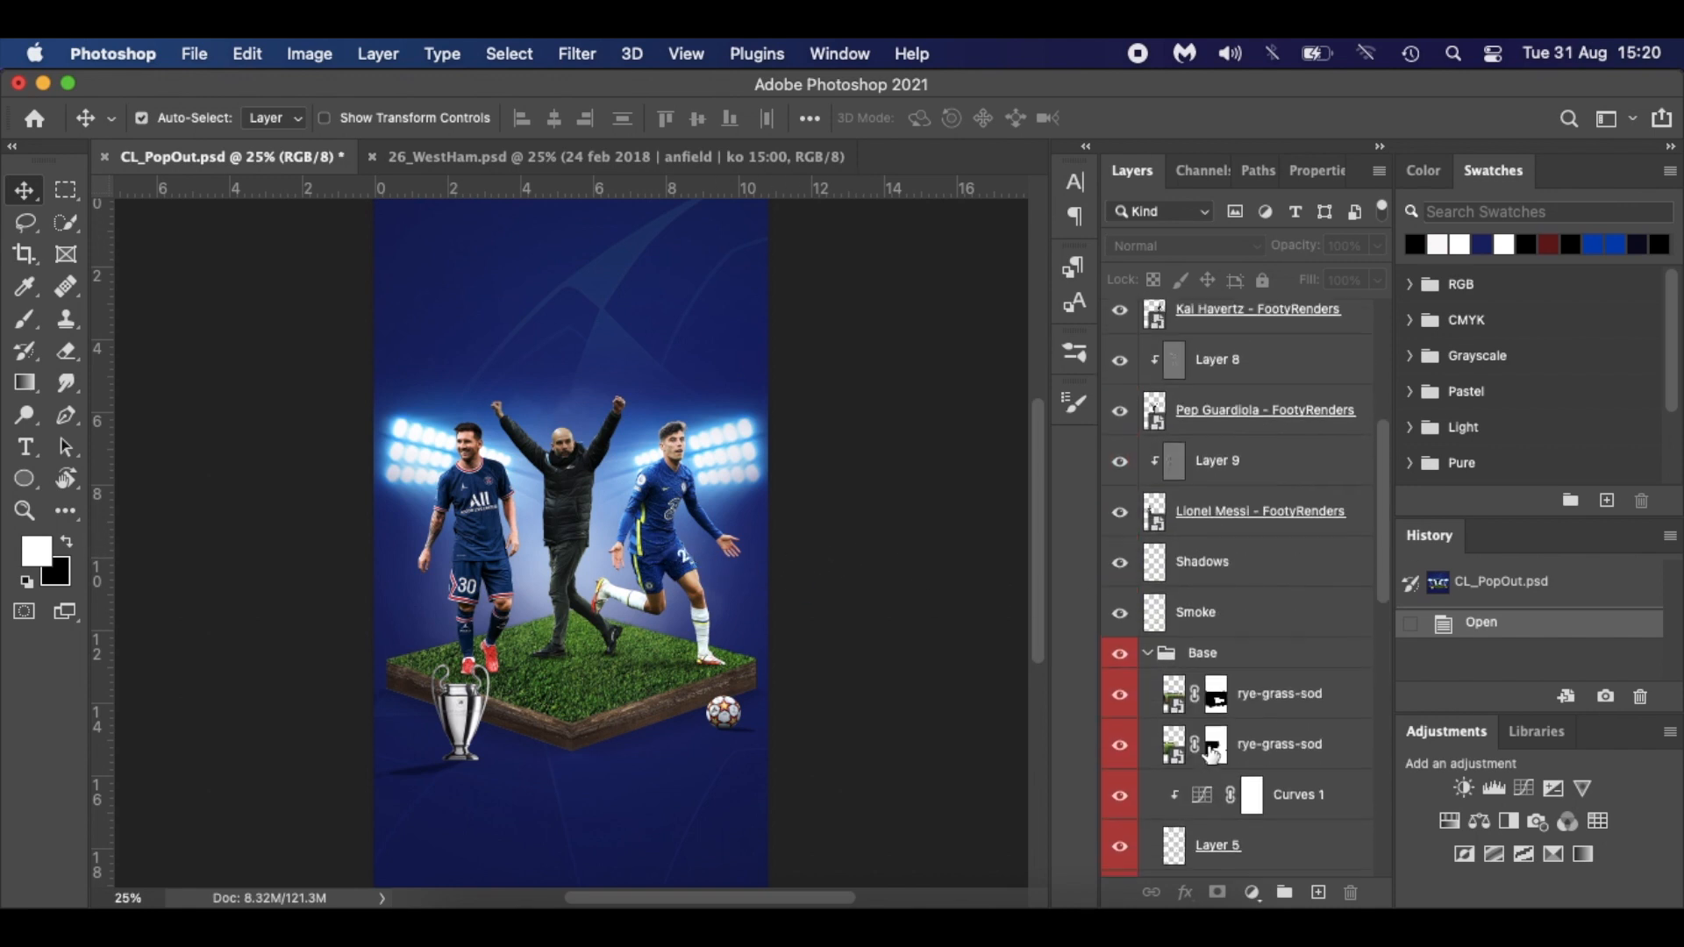
{"action": "left_click", "coordinate": [1147, 654]}
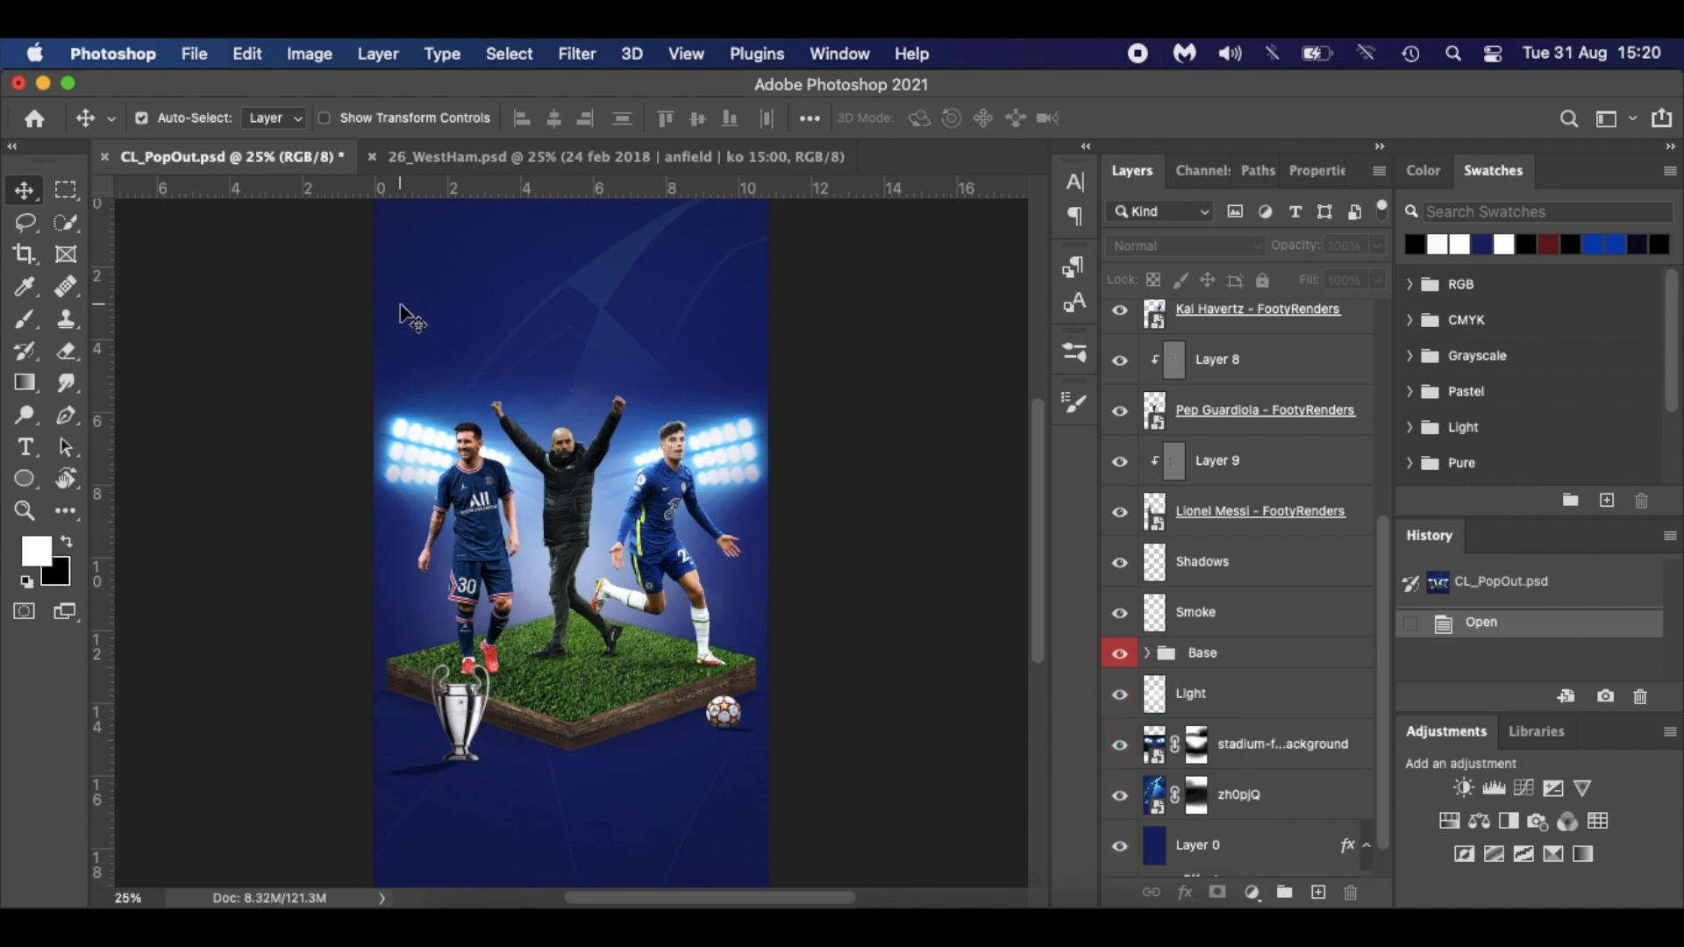
Create a new document 1280 pixels wide and 2272 pixels high at 300 pixels/inch.
{"action": "key", "text": "super"}
{"action": "key", "text": "super+n"}
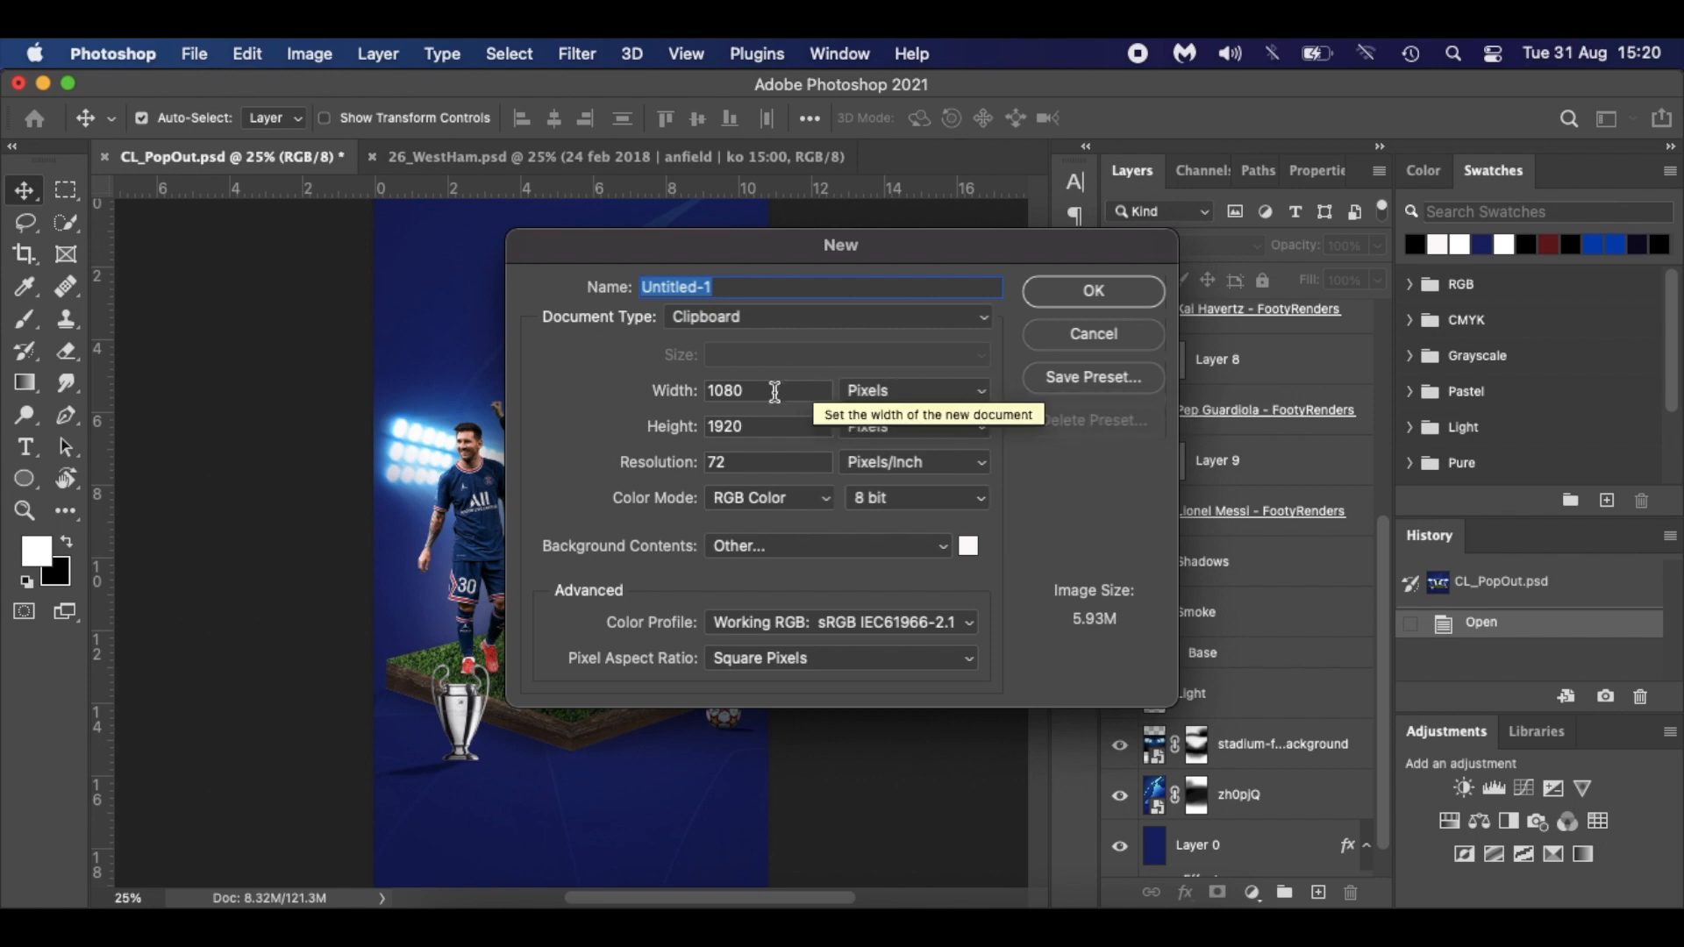
{"action": "key", "text": "Tab"}
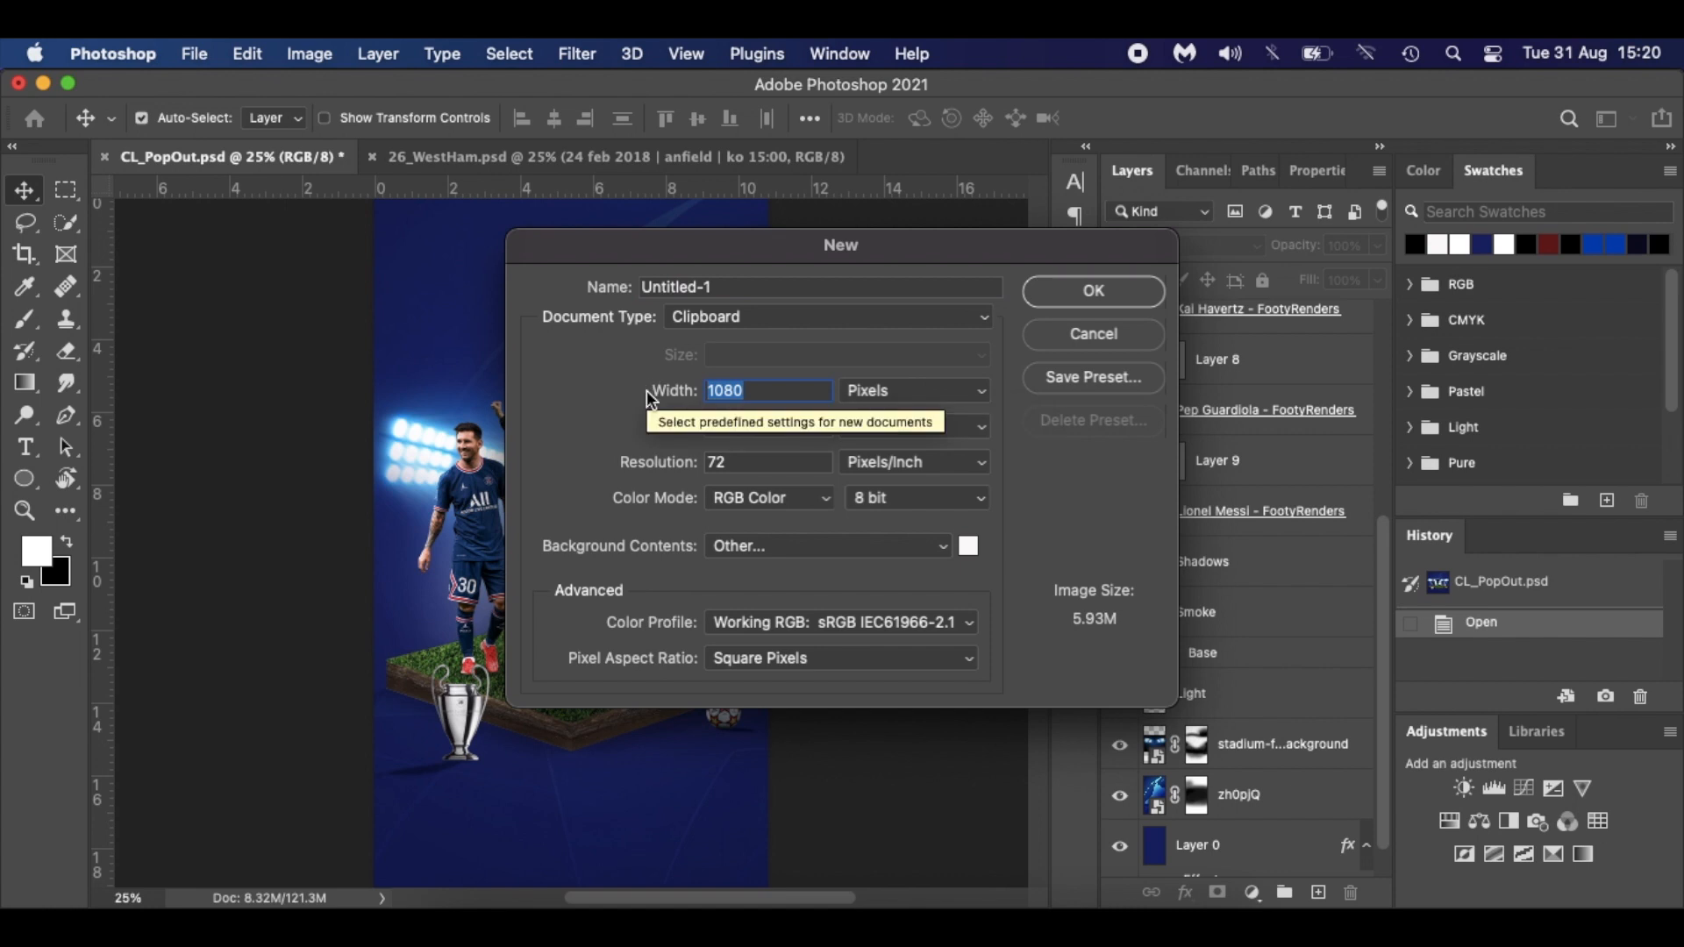
{"action": "type", "text": "1280"}
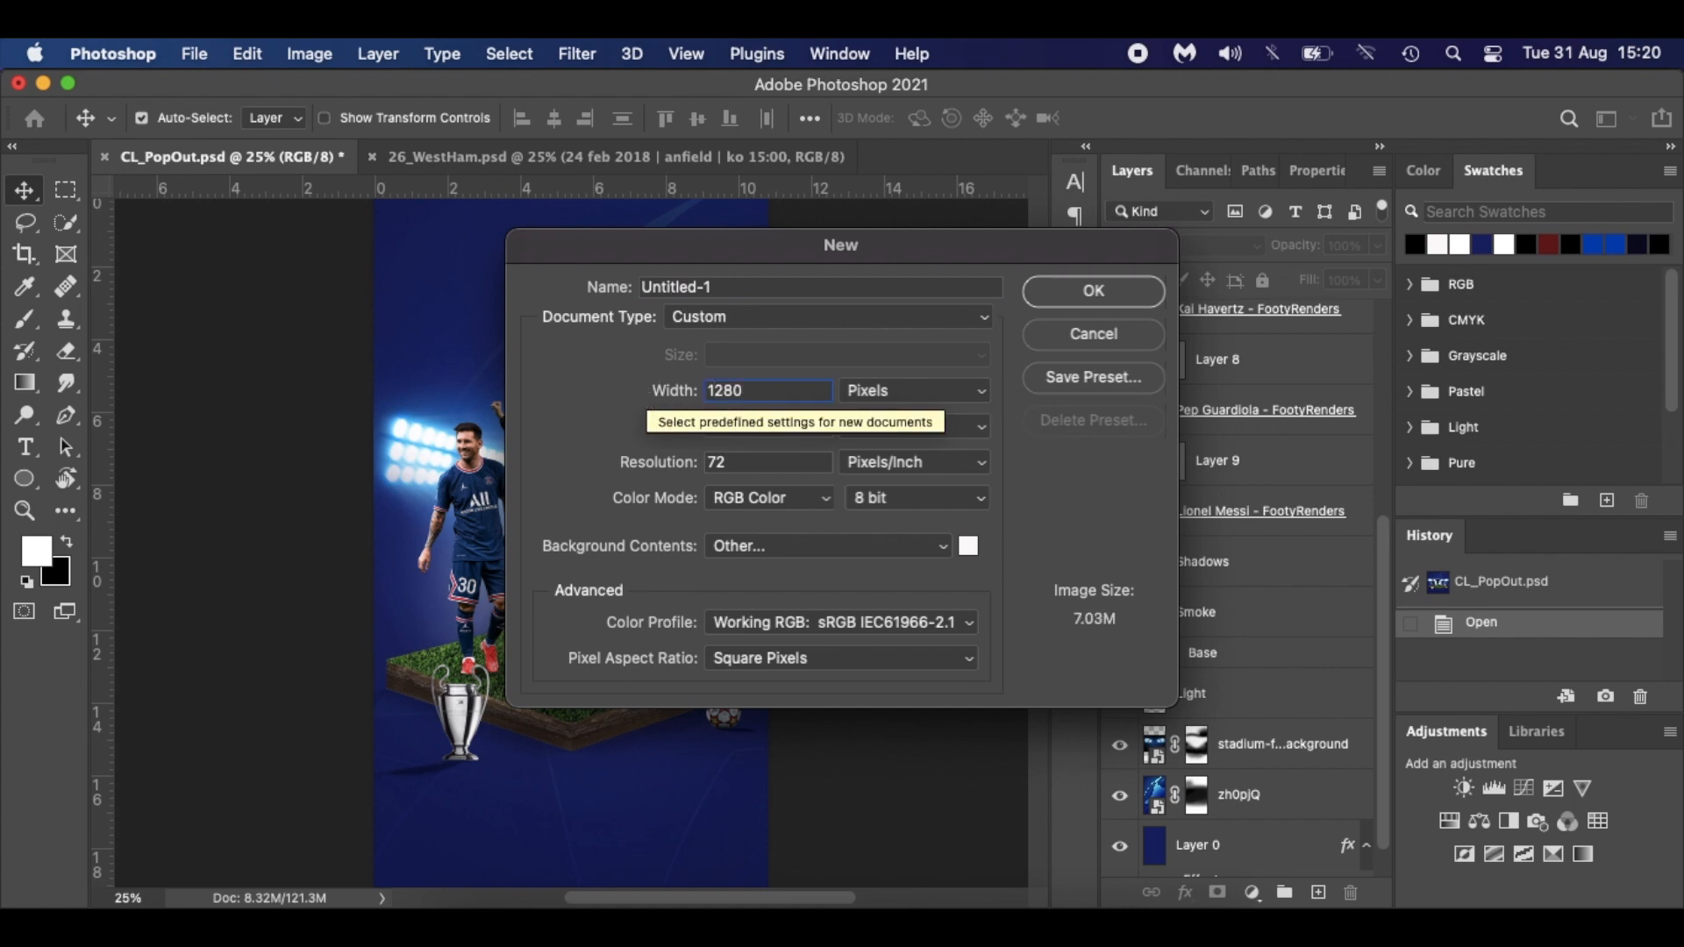
{"action": "key", "text": "Tab"}
{"action": "type", "text": "2272"}
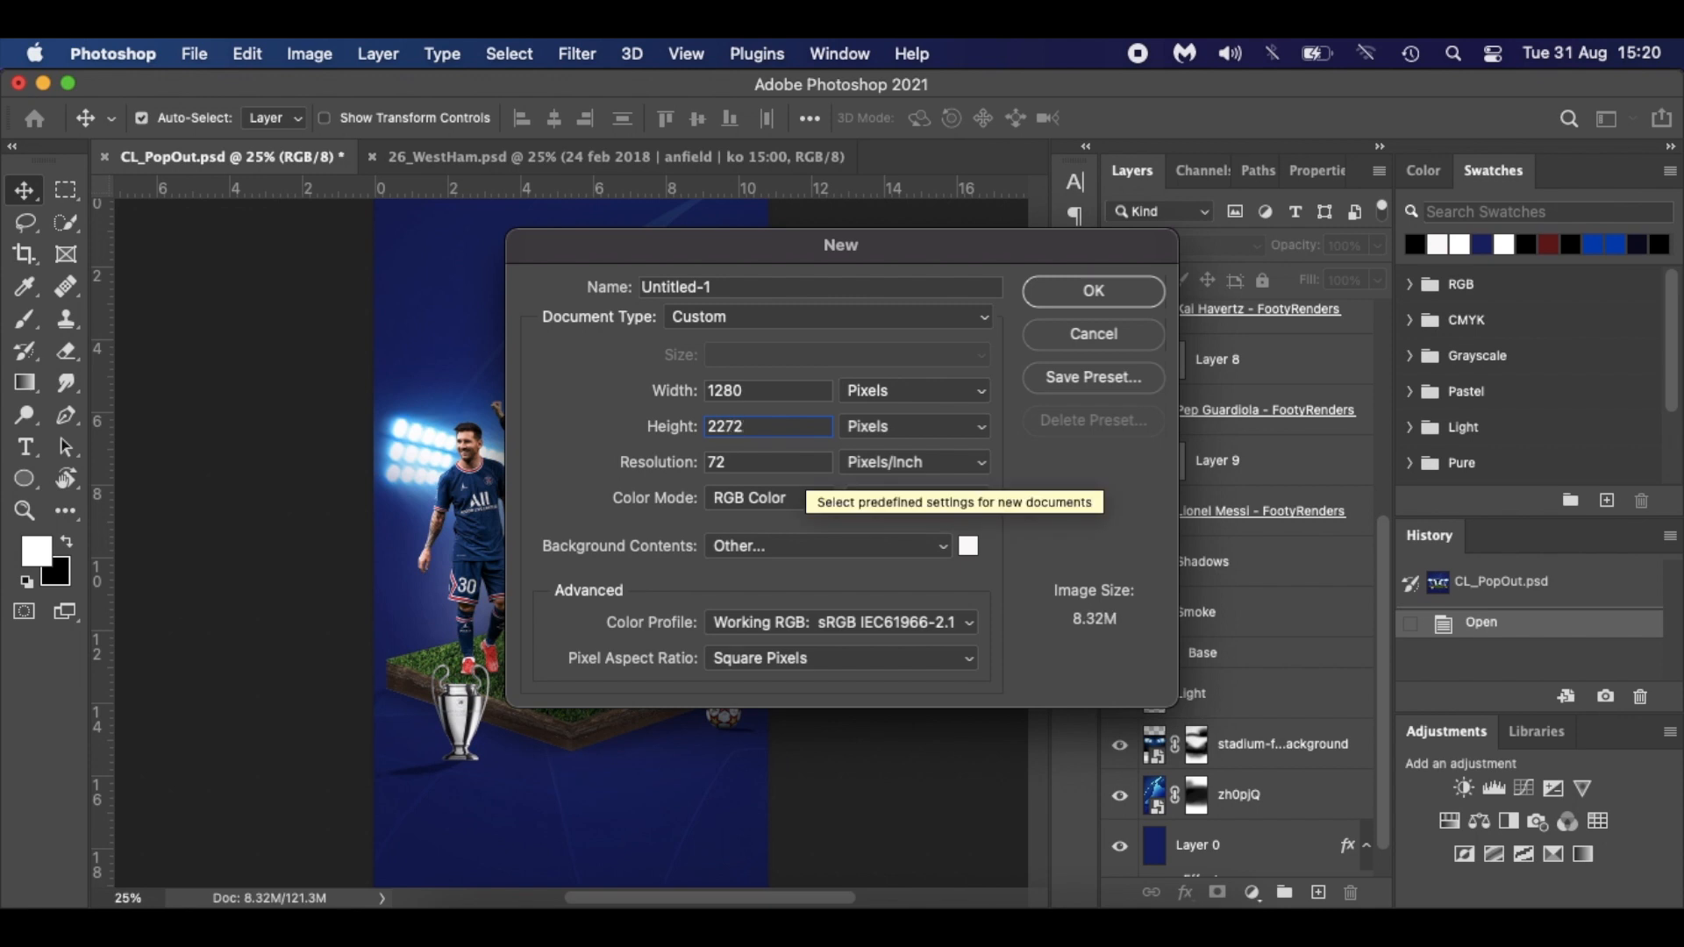
{"action": "double_click", "coordinate": [763, 463]}
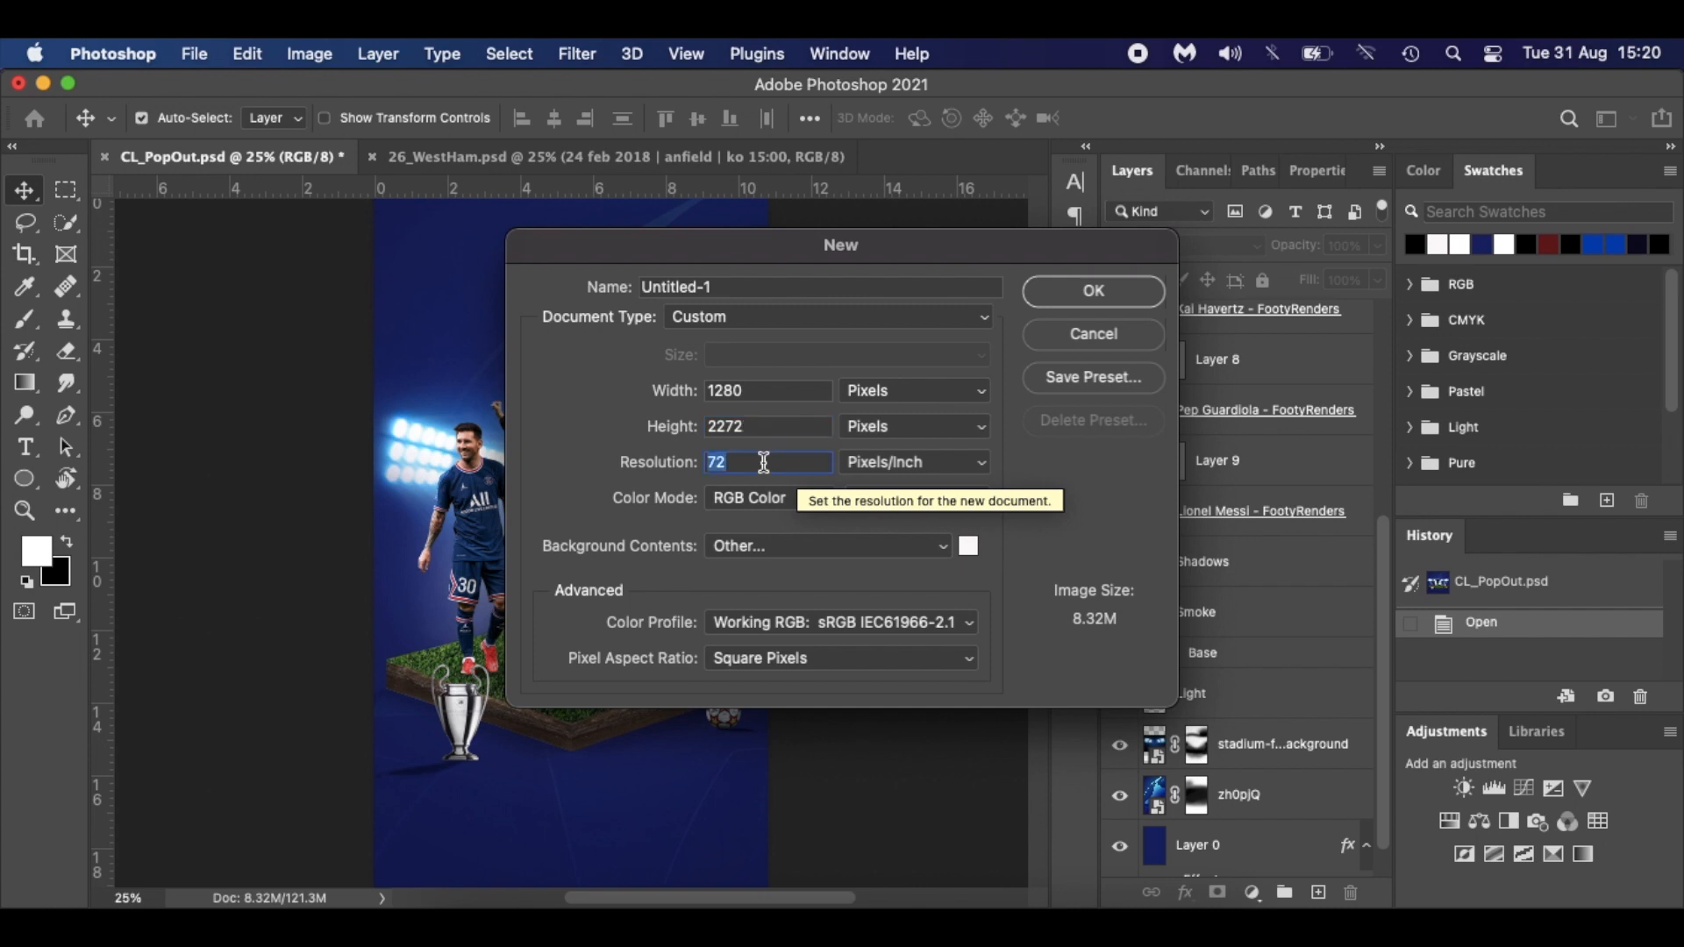
{"action": "type", "text": "300"}
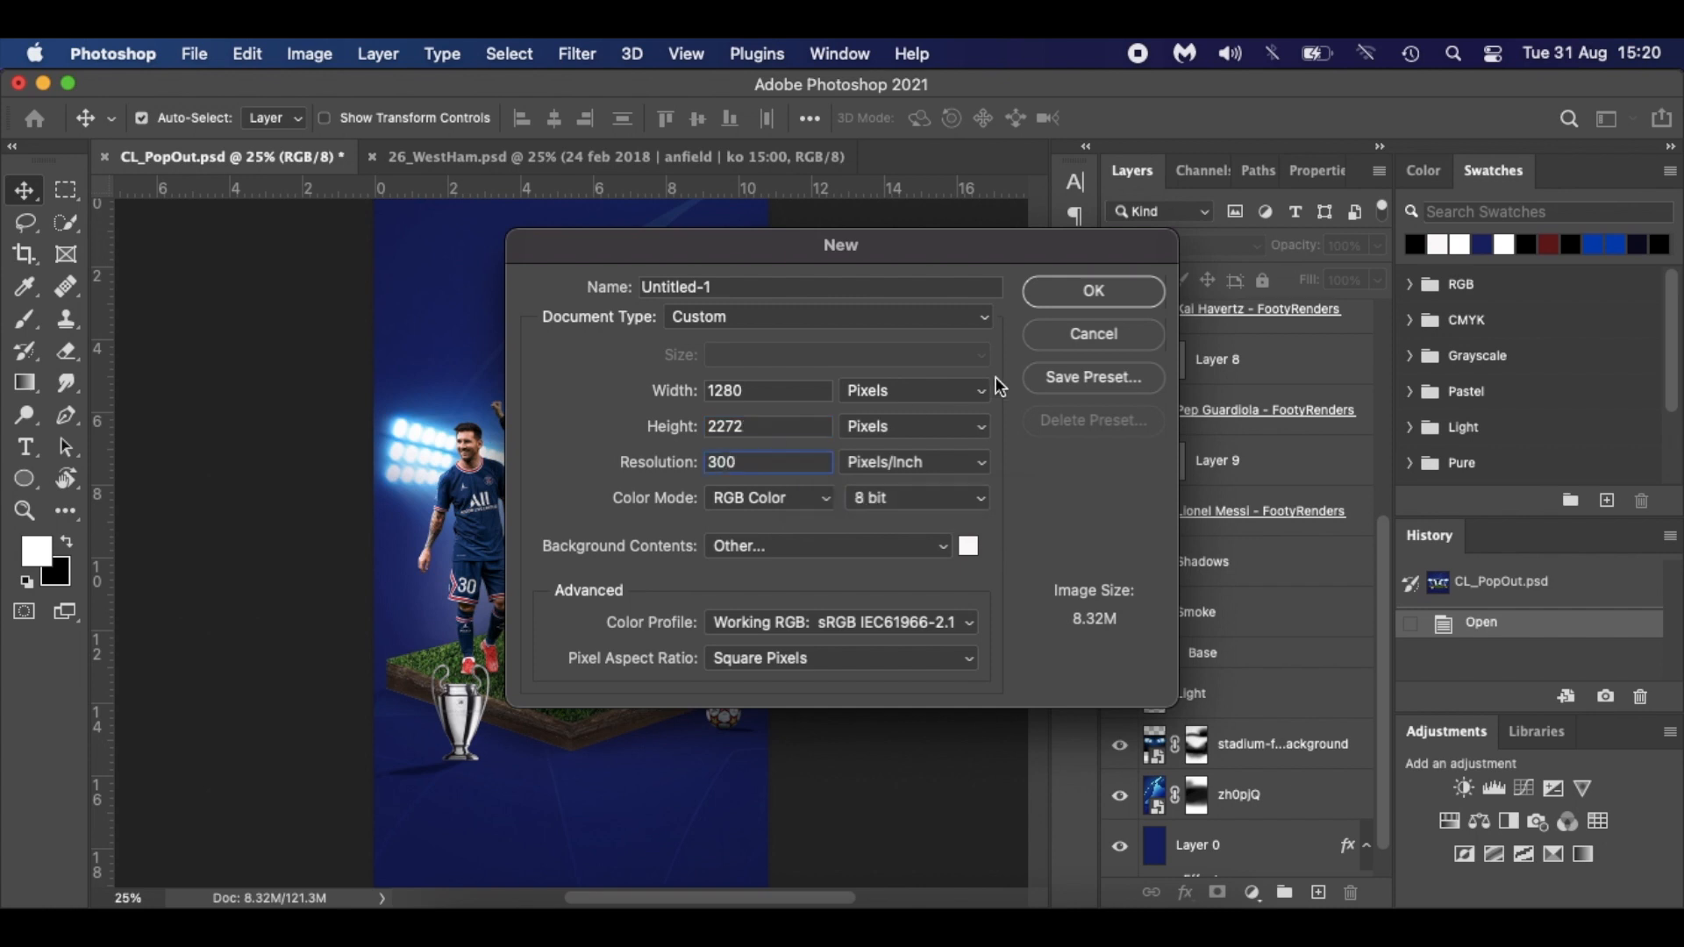
{"action": "left_click", "coordinate": [1083, 291]}
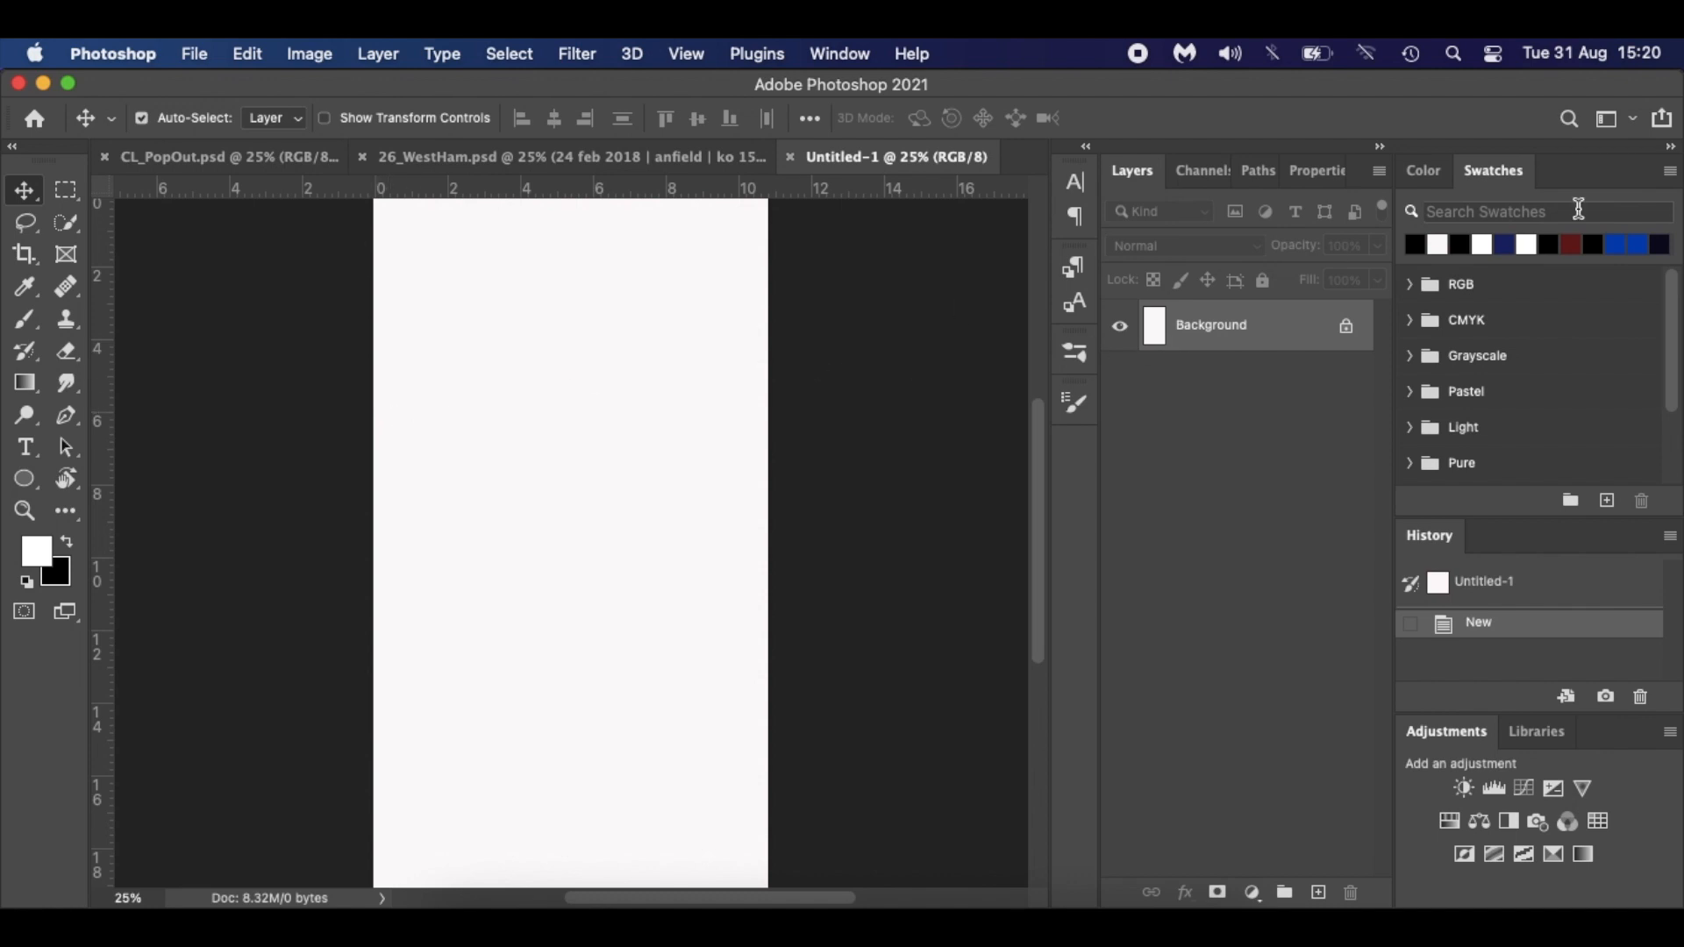
Set the foreground colour to the navy swatch #182366 and fill the background layer with it.
{"action": "left_click", "coordinate": [1503, 245]}
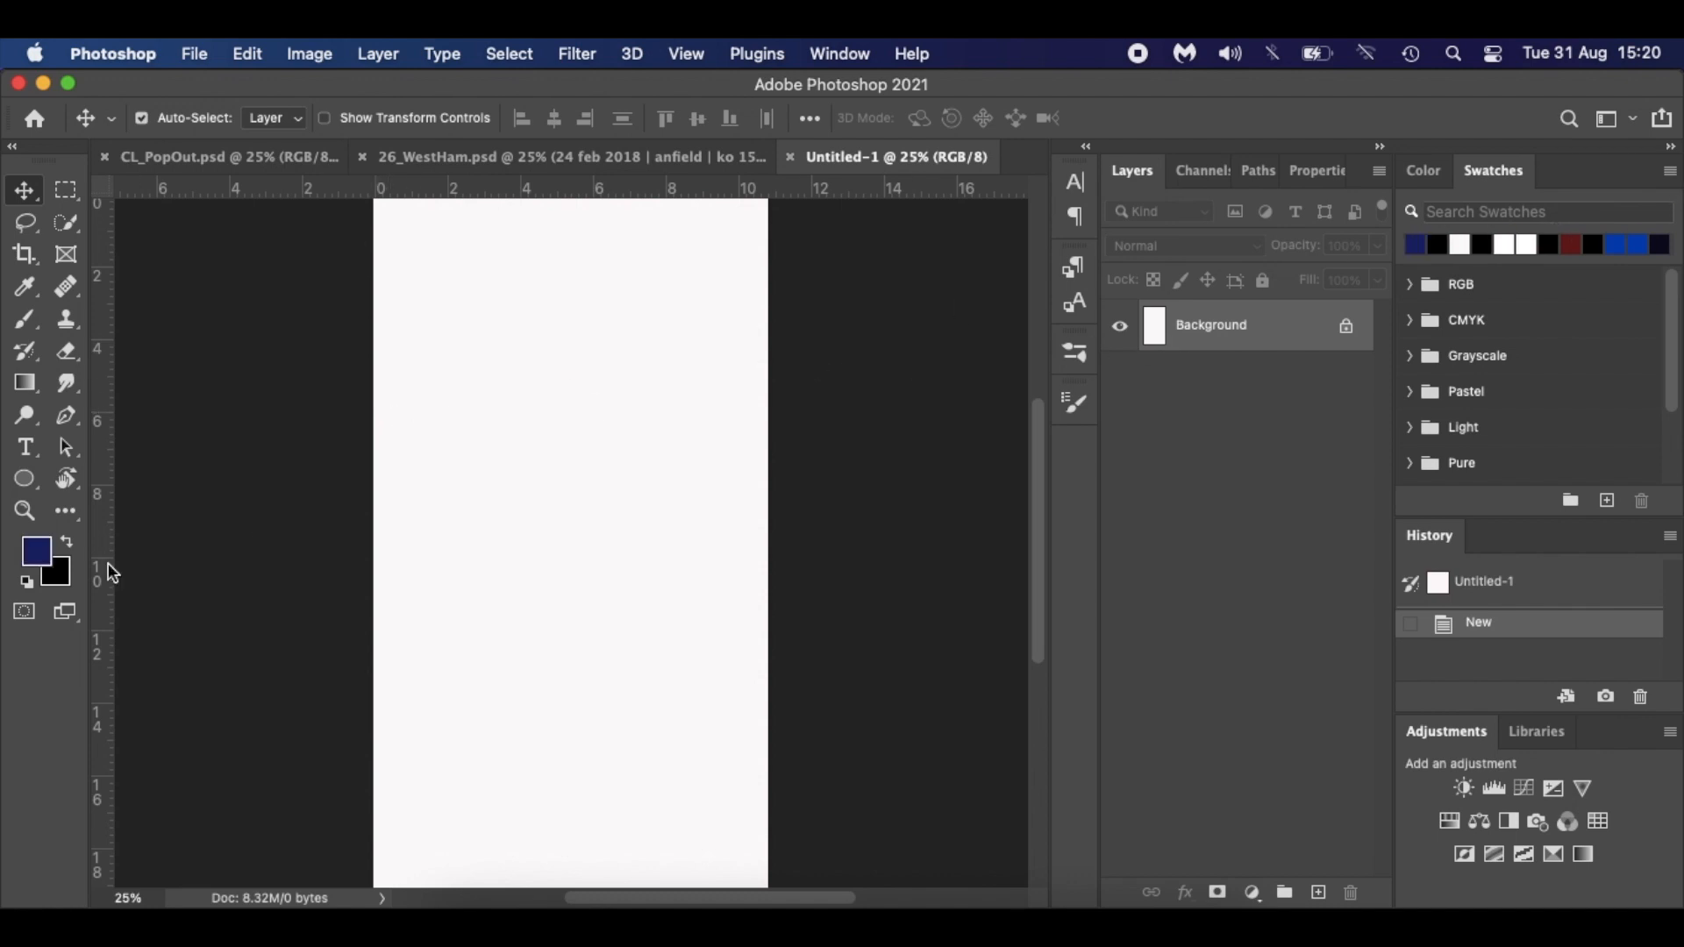
{"action": "left_click", "coordinate": [36, 555]}
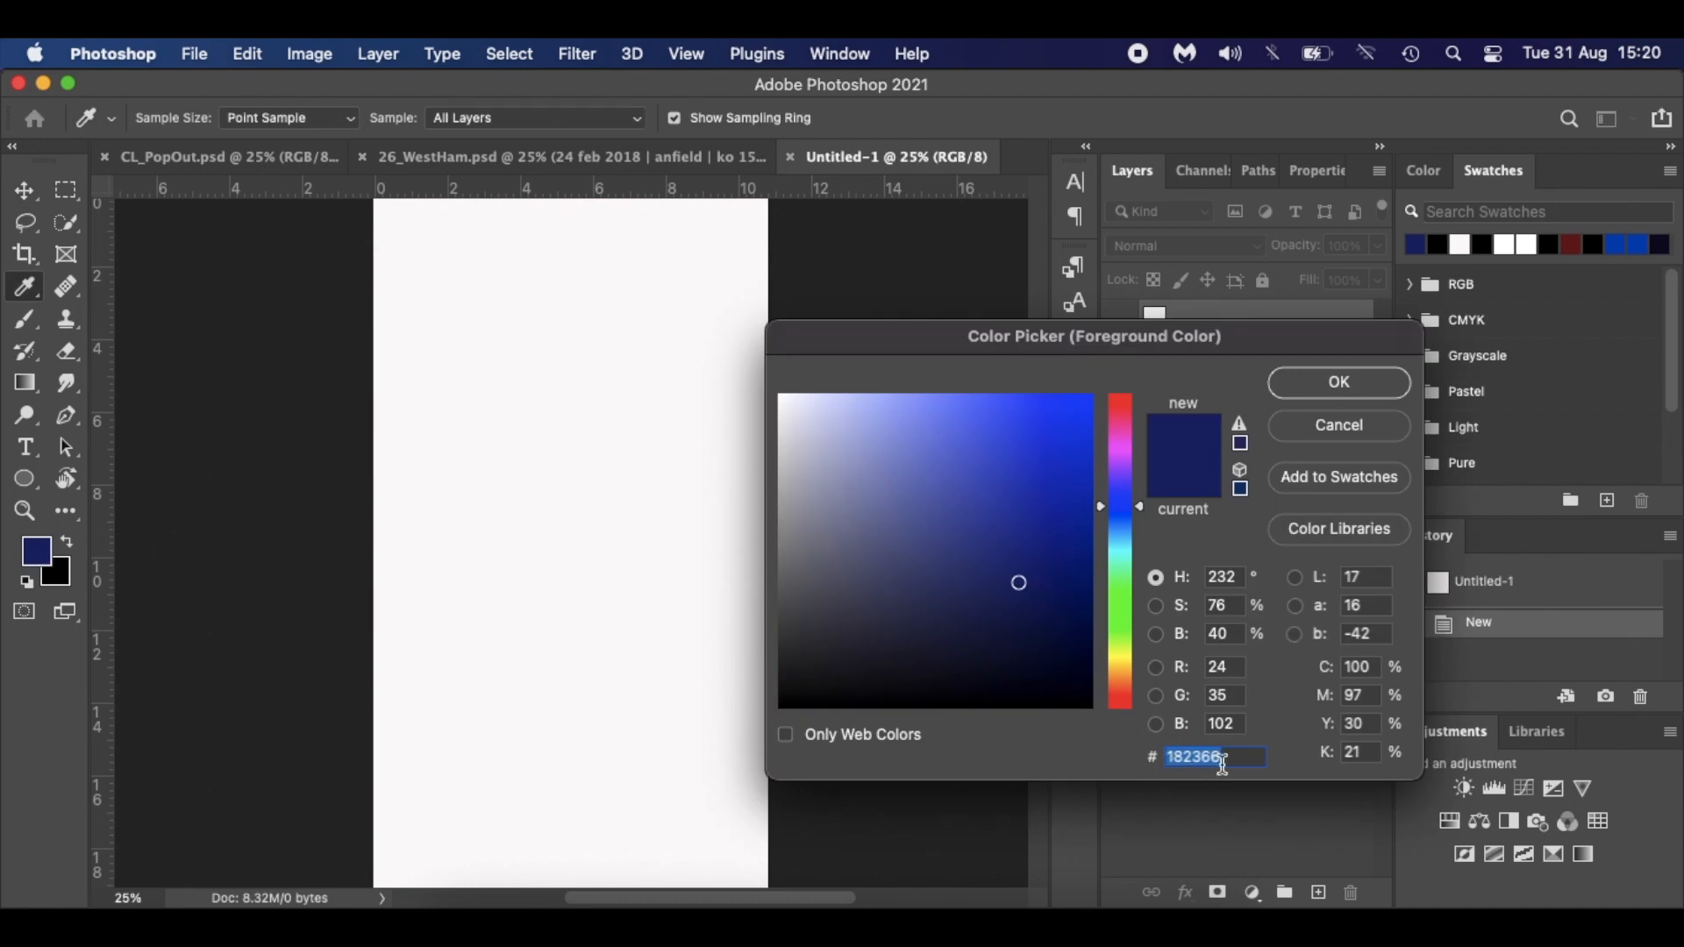
{"action": "left_click", "coordinate": [1363, 387]}
{"action": "key", "text": "v"}
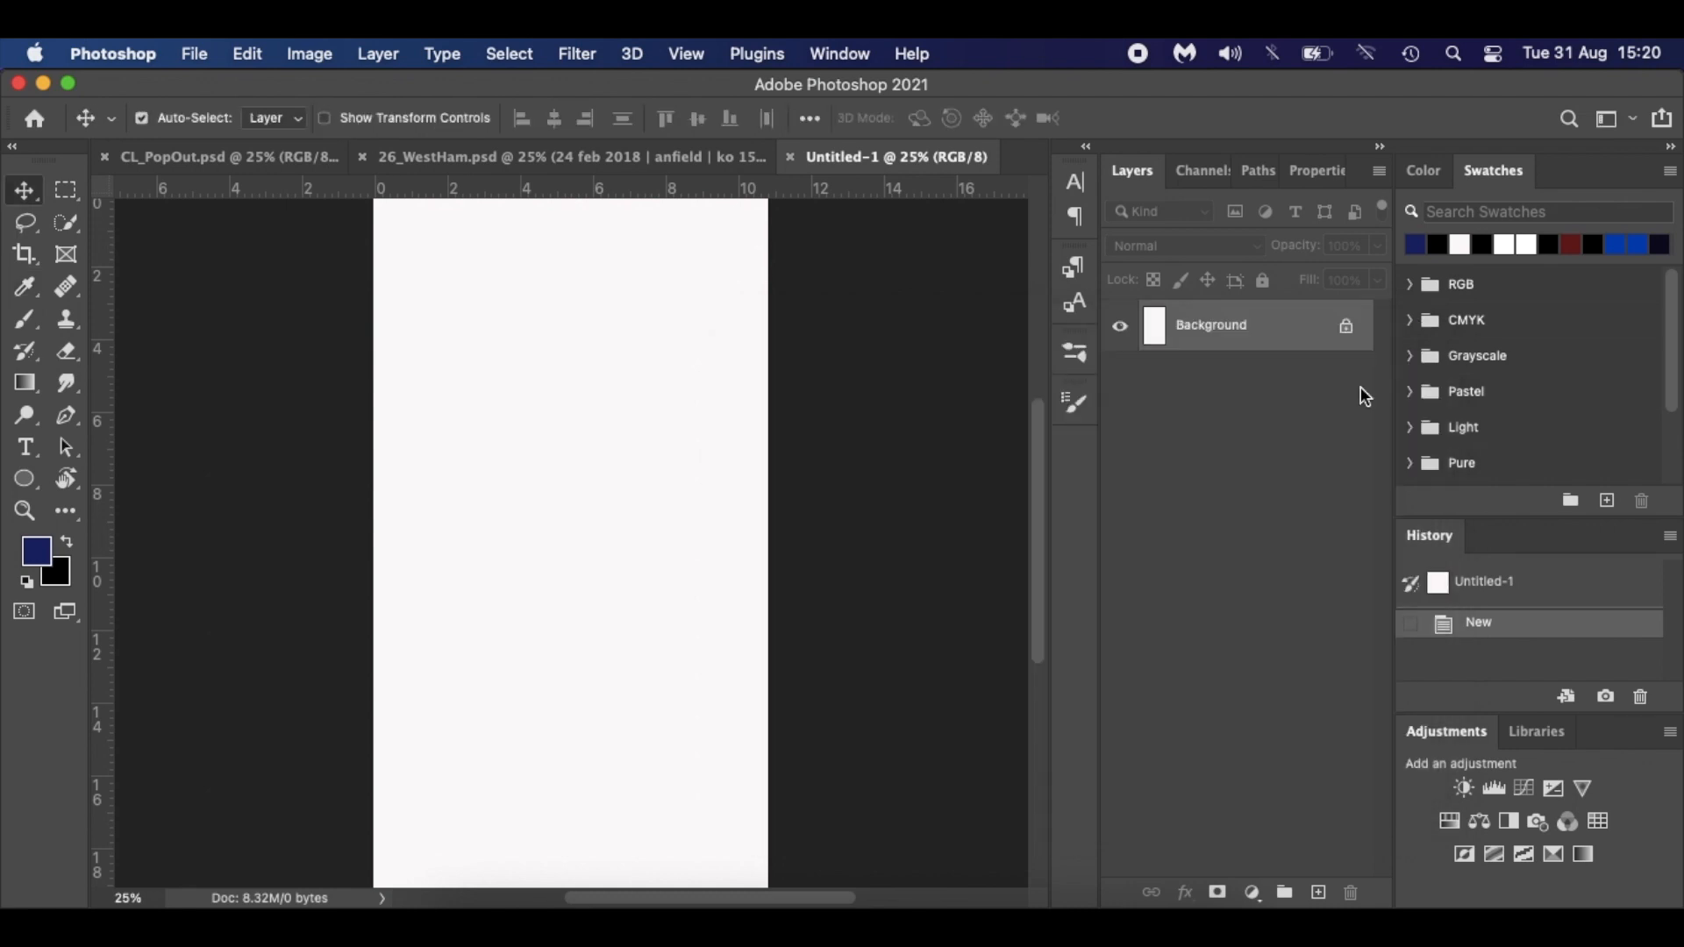
{"action": "left_click", "coordinate": [35, 554]}
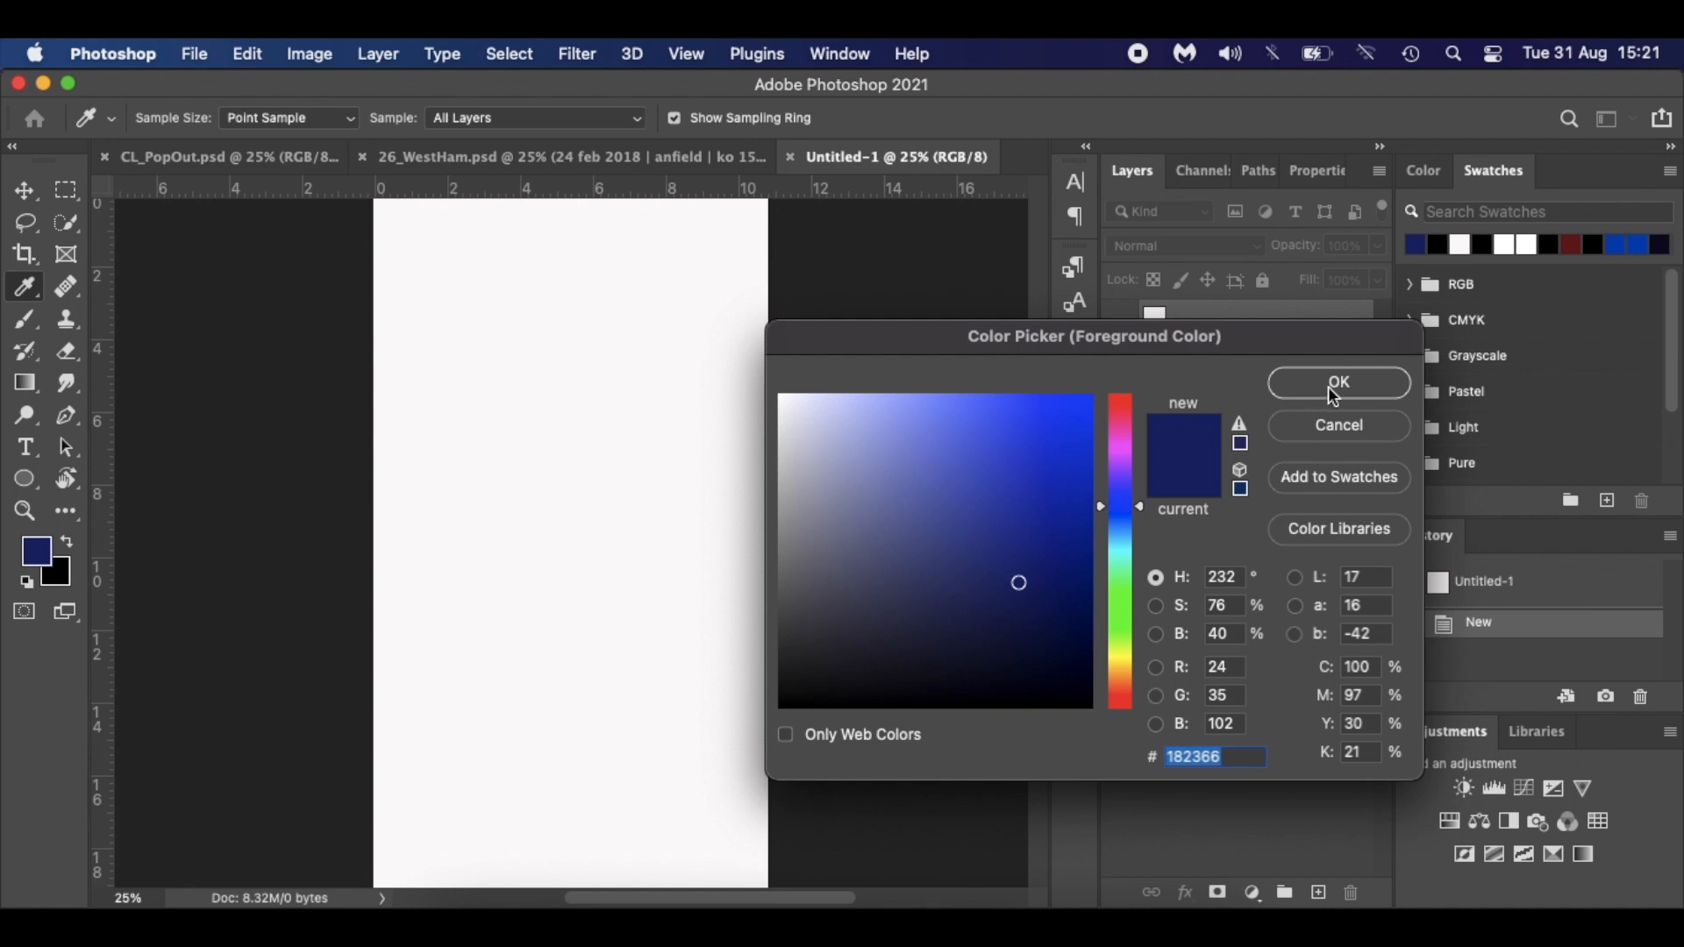
{"action": "left_click", "coordinate": [1354, 419]}
{"action": "key", "text": "v"}
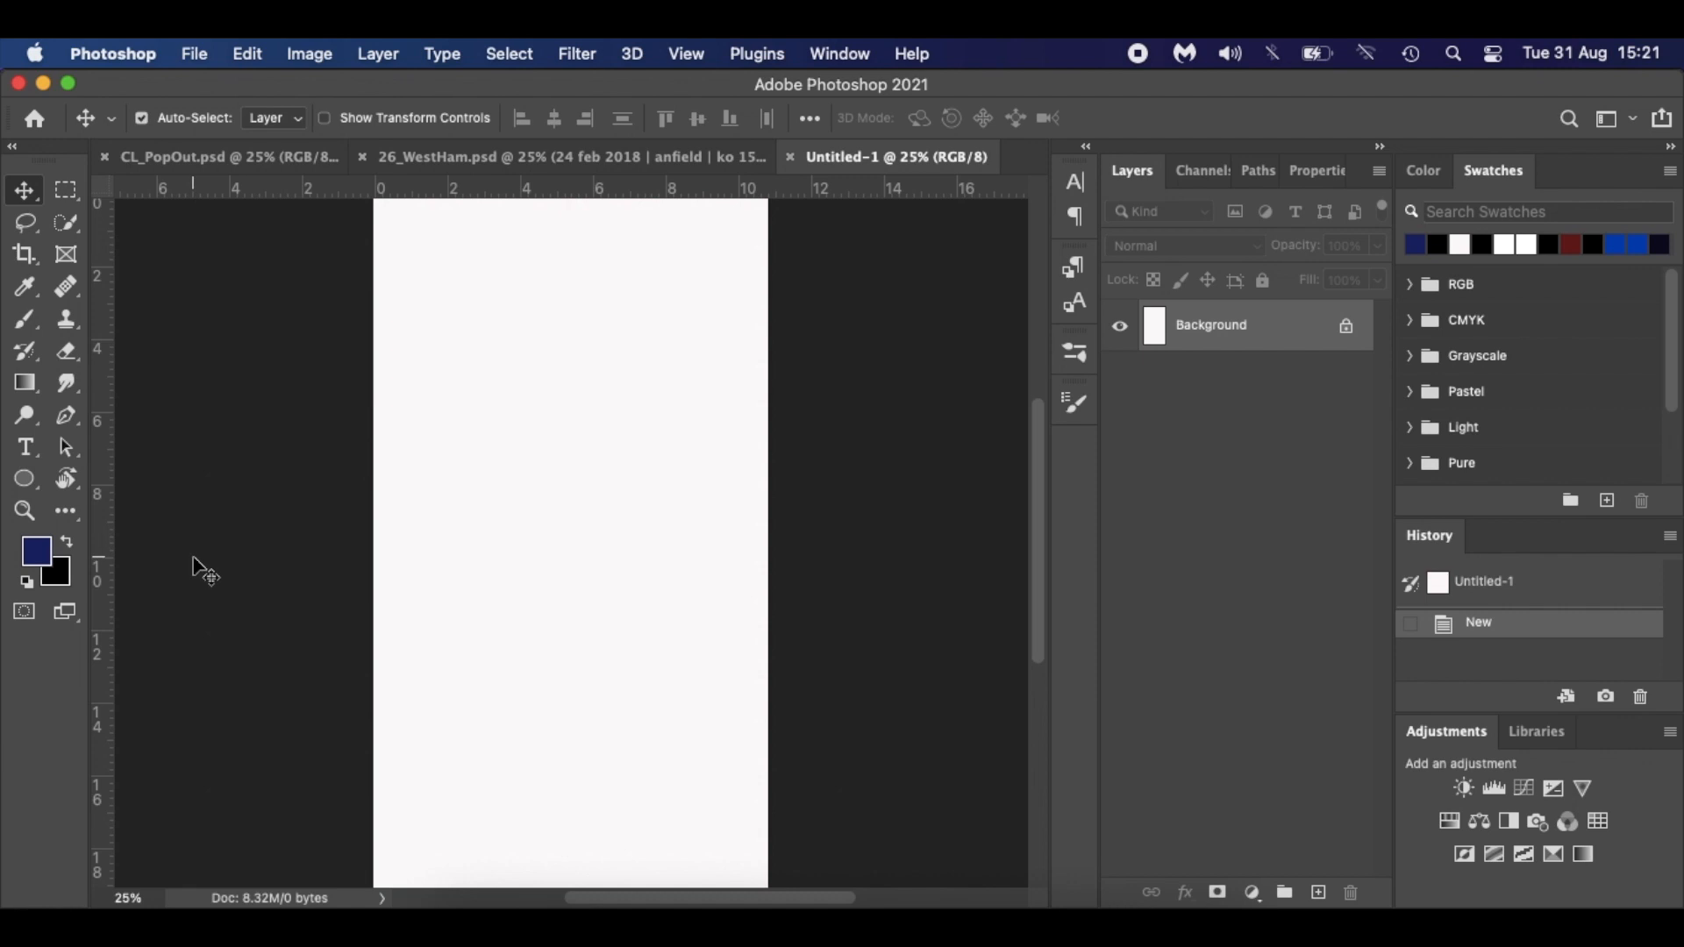
{"action": "key", "text": "alt+BackSpace"}
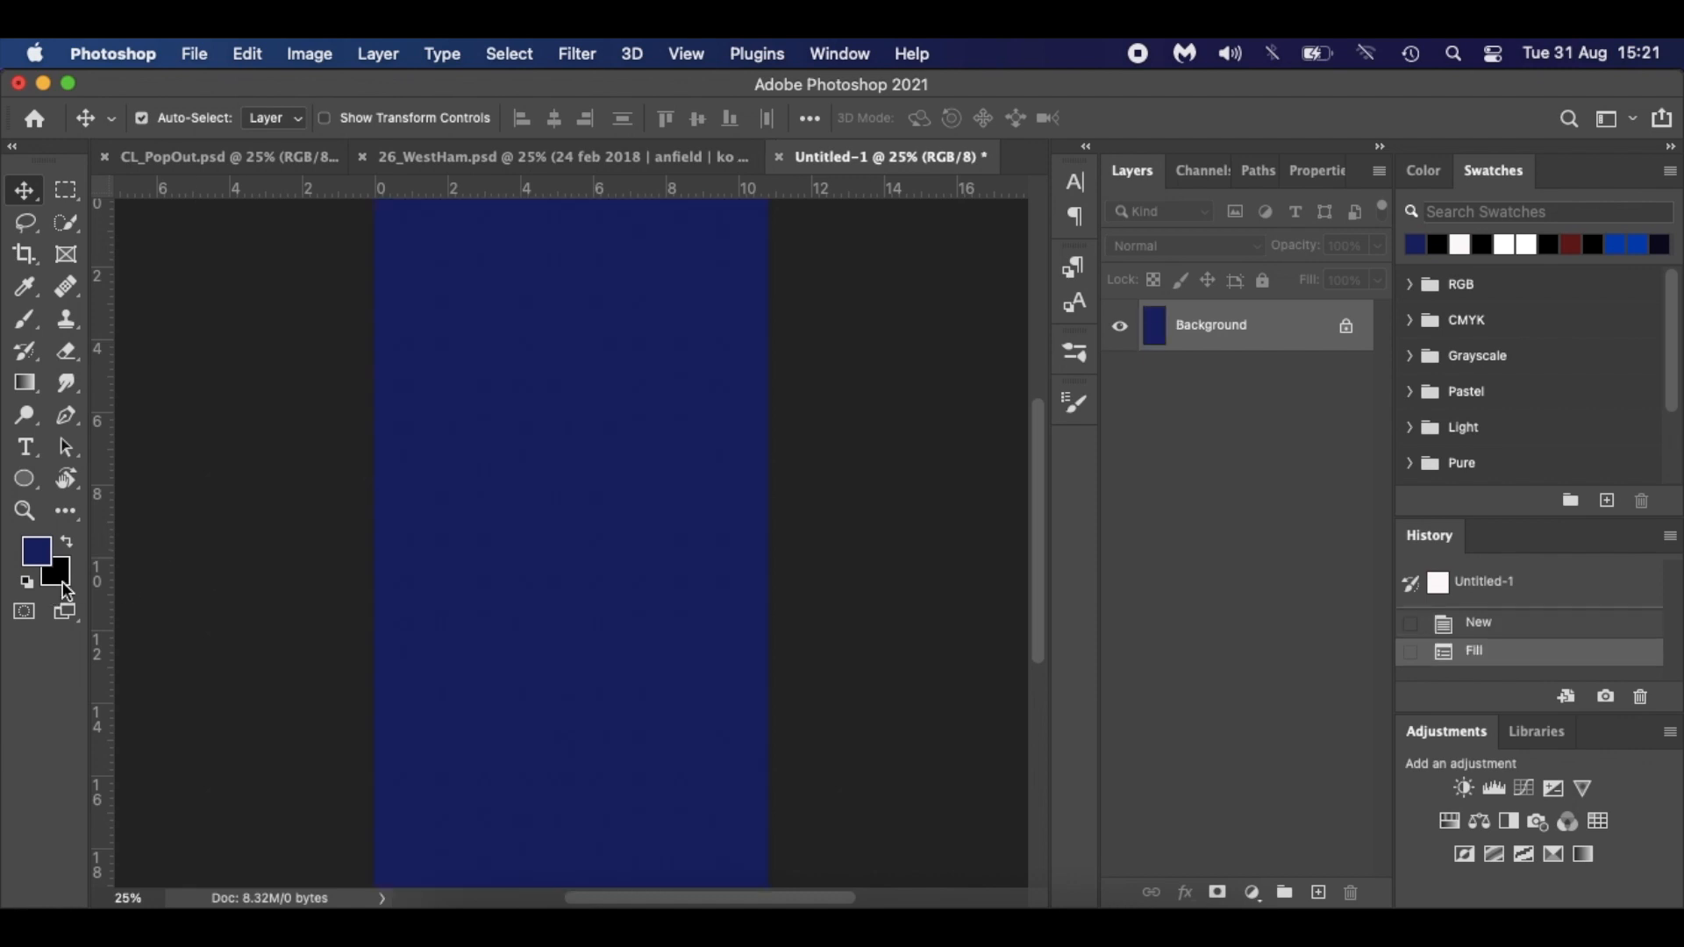
Fill the background layer with the black background colour, and refill it with the navy foreground colour.
{"action": "key", "text": "super"}
{"action": "key", "text": "super+BackSpace"}
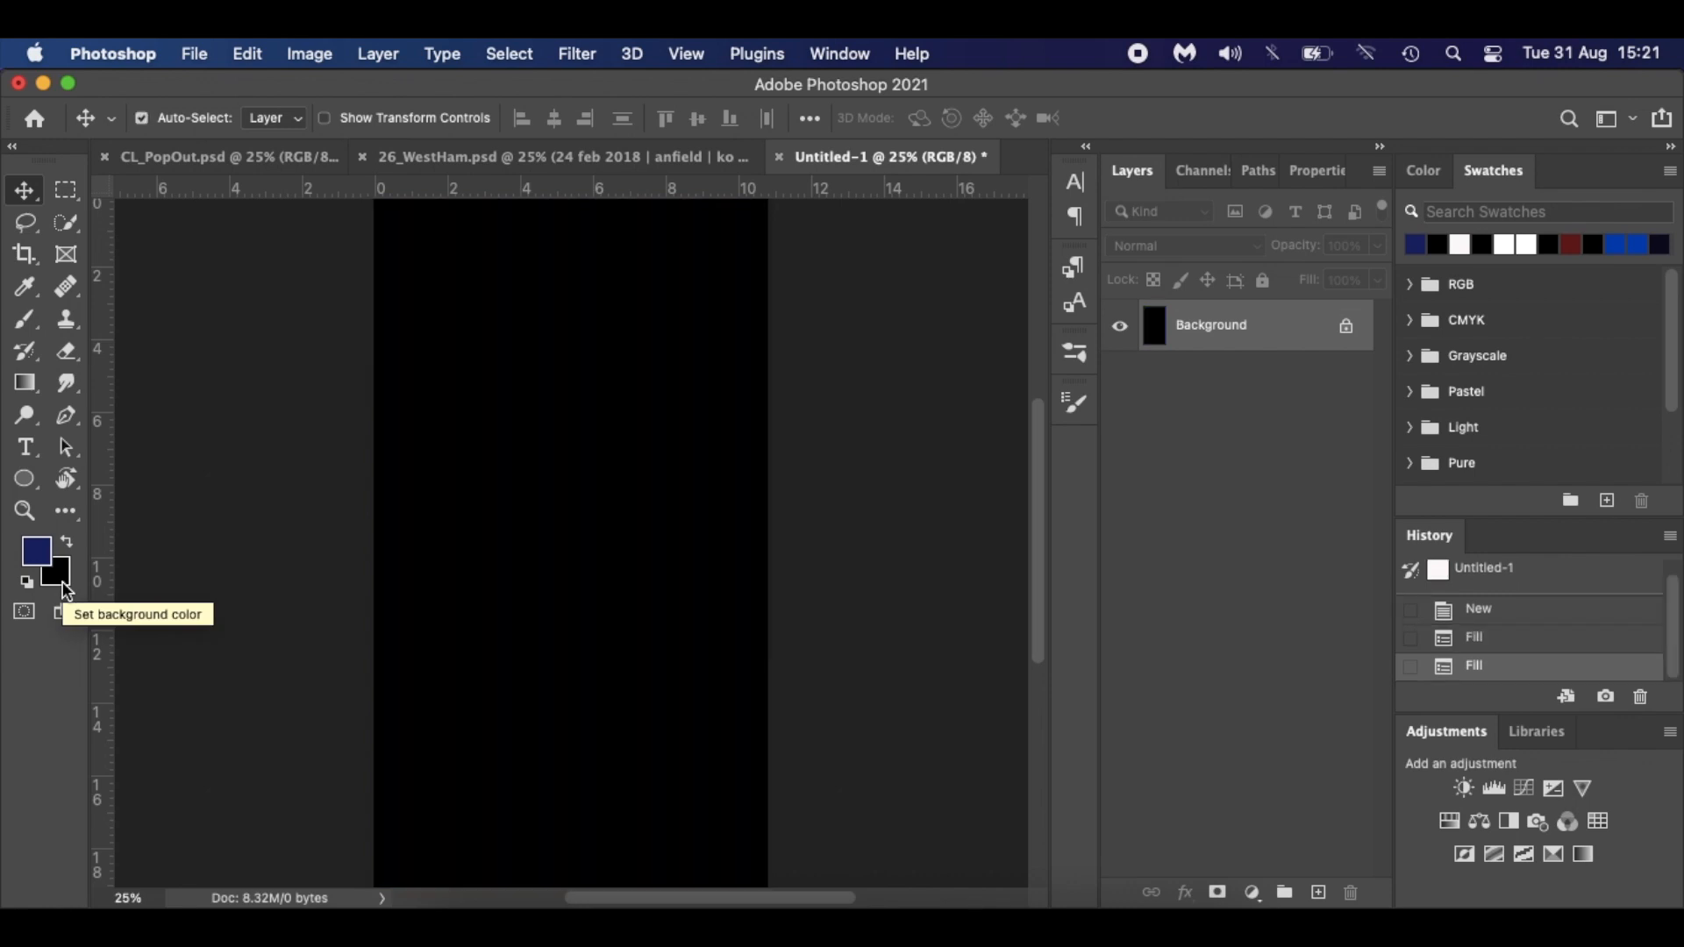
{"action": "key", "text": "alt+BackSpace"}
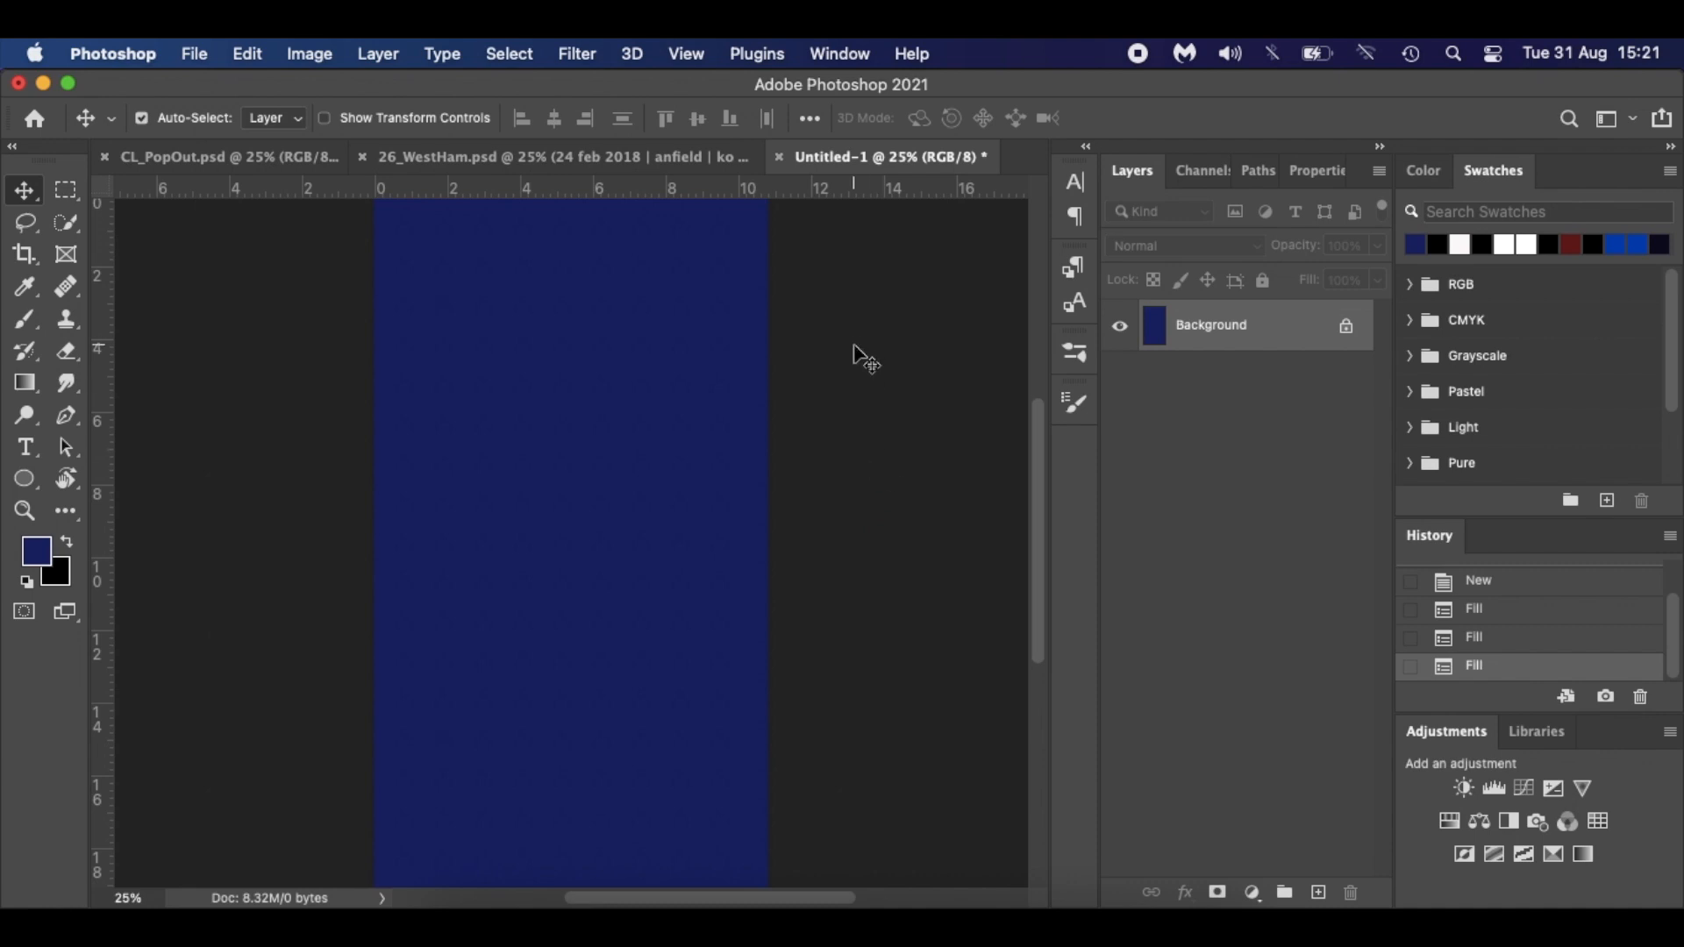
Unlock the background layer and add a reversed radial Gradient Overlay in Overlay mode with 20% opacity and 121% scale.
{"action": "left_click_drag", "start_coordinate": [1347, 333], "coordinate": [1351, 893]}
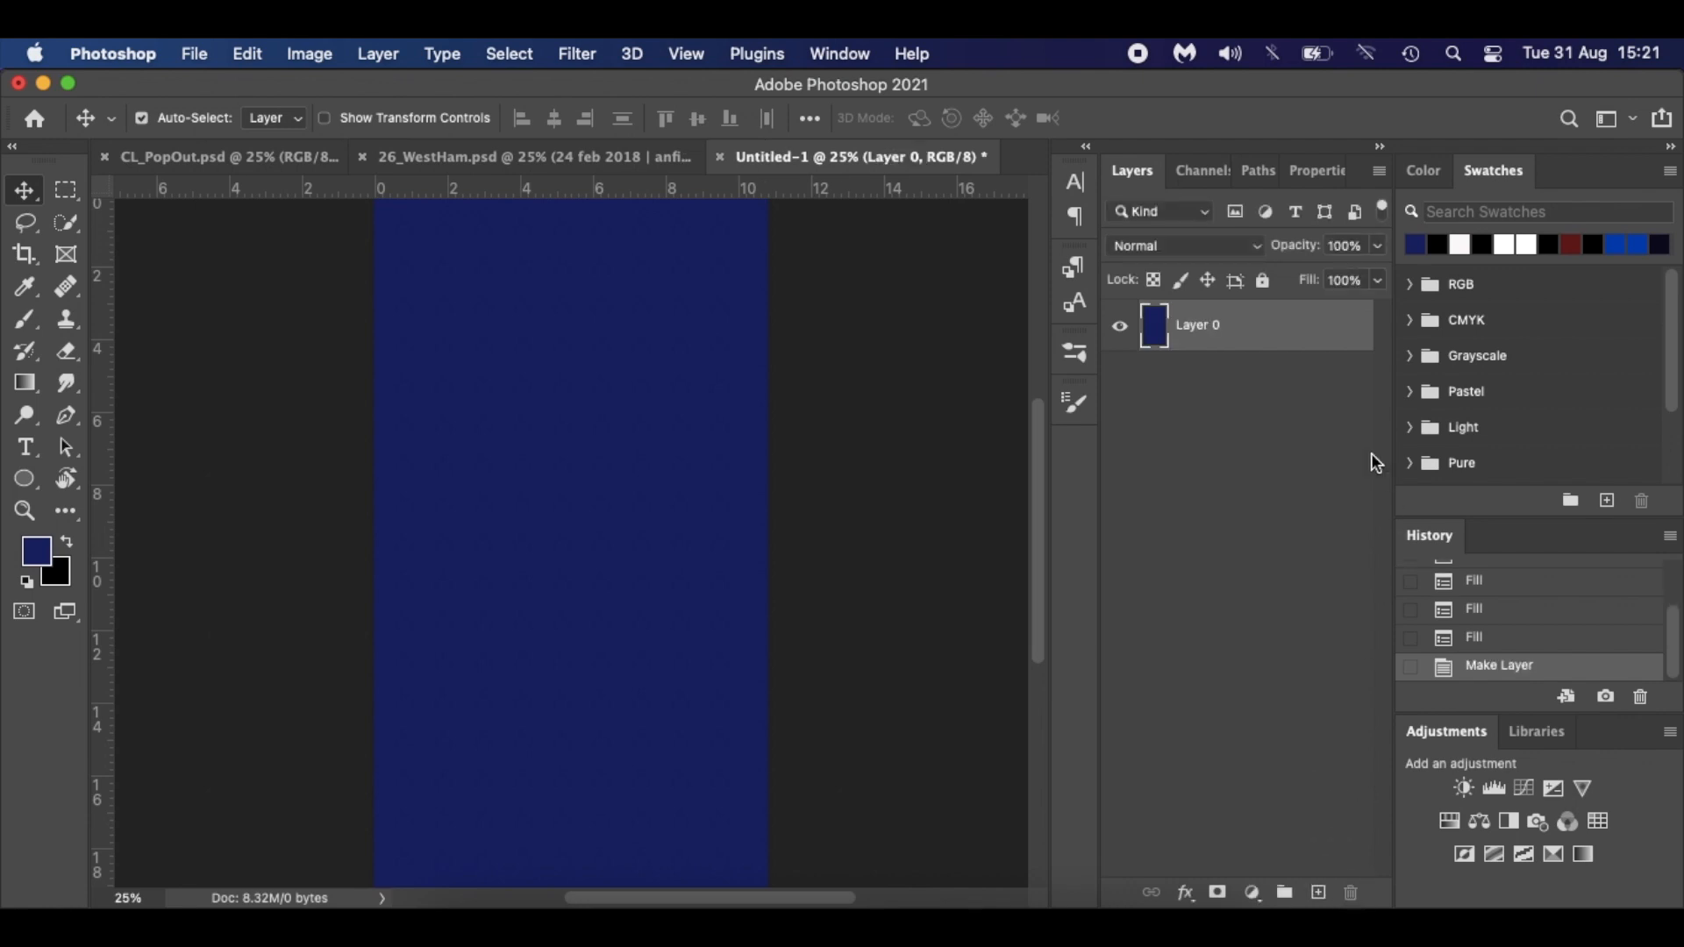
{"action": "double_click", "coordinate": [1273, 331]}
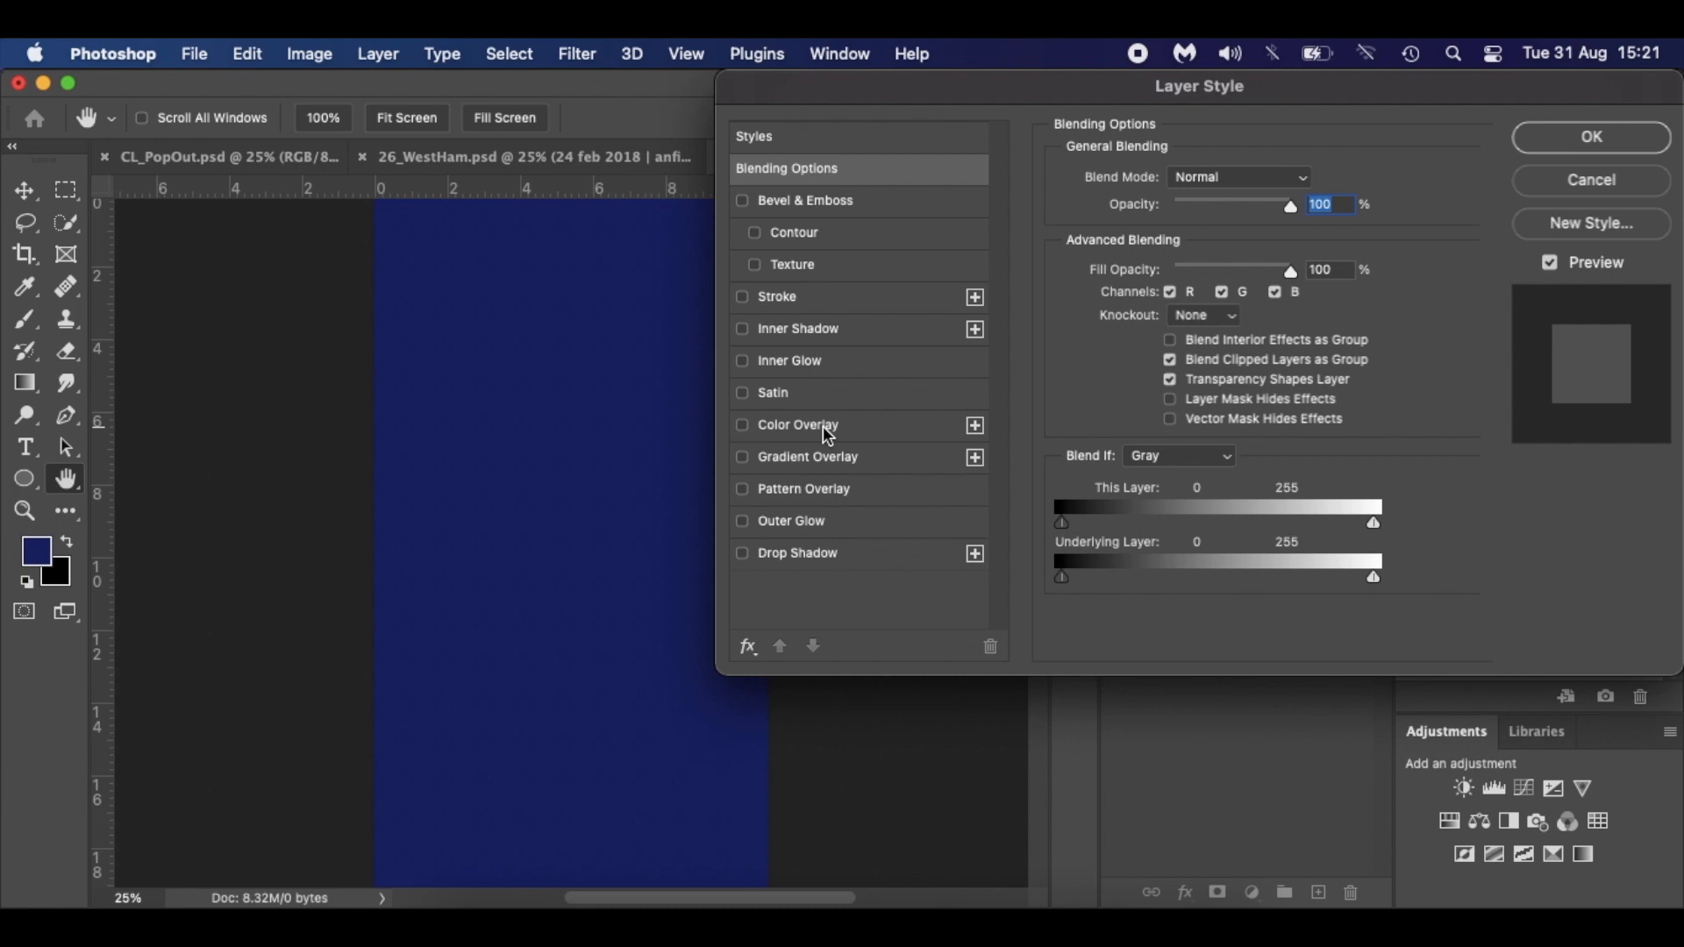
{"action": "left_click", "coordinate": [823, 459]}
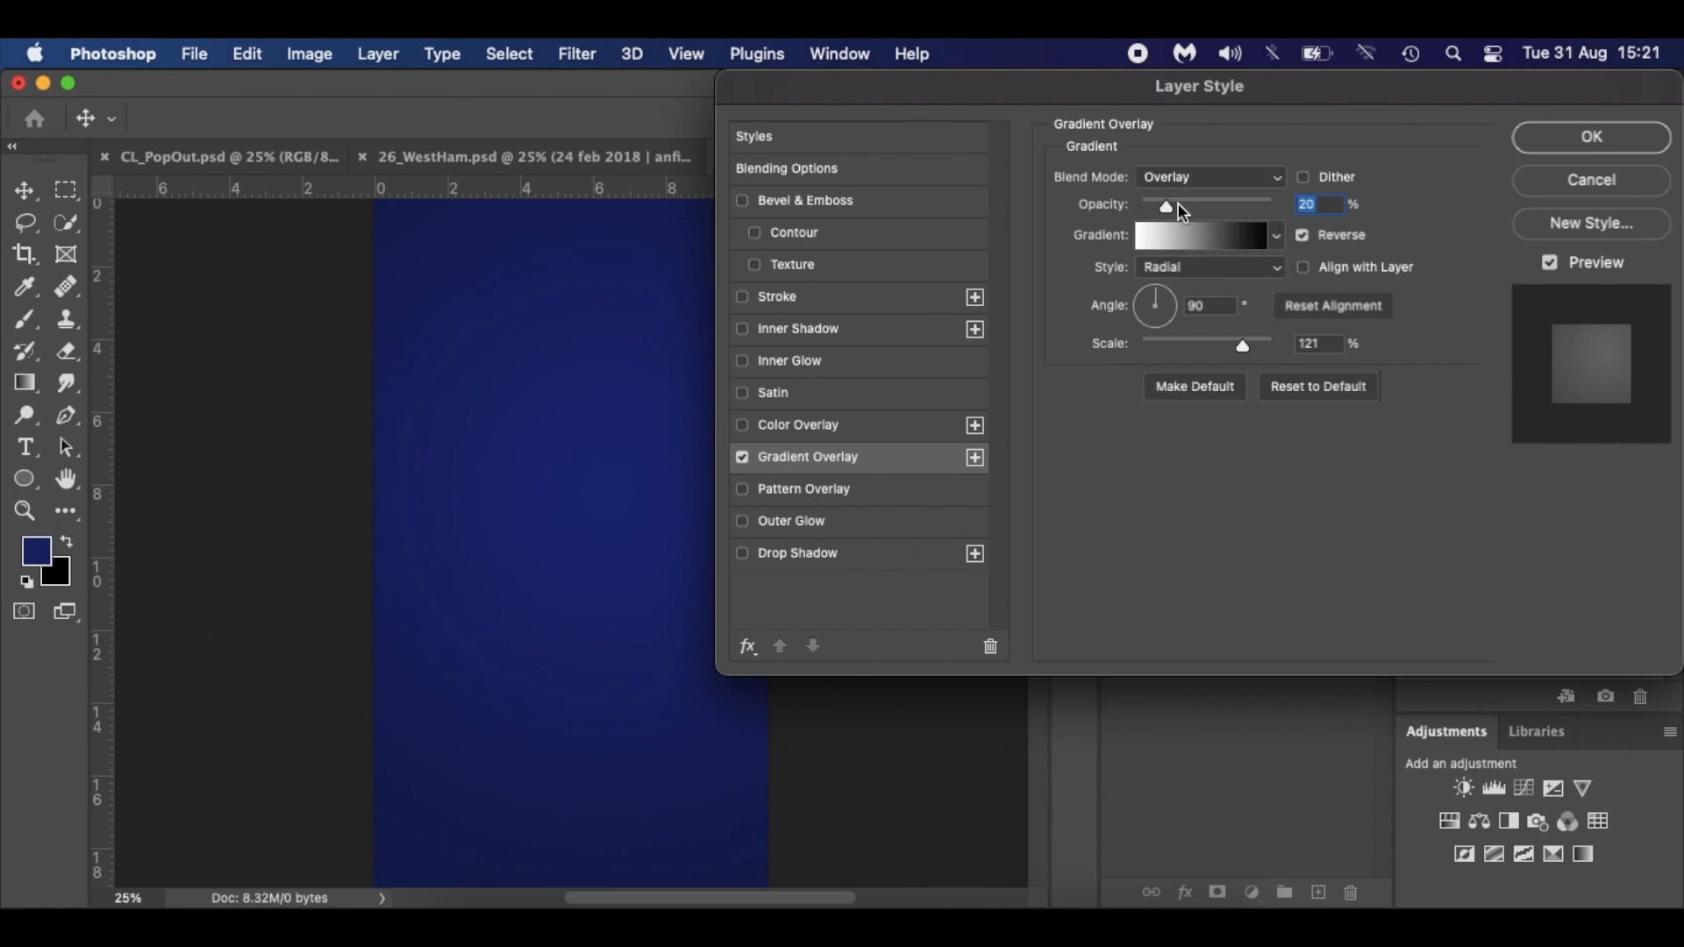
{"action": "mouse_move", "coordinate": [1166, 214]}
{"action": "left_mouse_down"}
{"action": "mouse_move", "coordinate": [1263, 213]}
{"action": "mouse_move", "coordinate": [1167, 208]}
{"action": "left_mouse_up"}
{"action": "left_click", "coordinate": [1576, 137]}
{"action": "left_click", "coordinate": [1194, 387]}
{"action": "left_click", "coordinate": [1194, 388]}
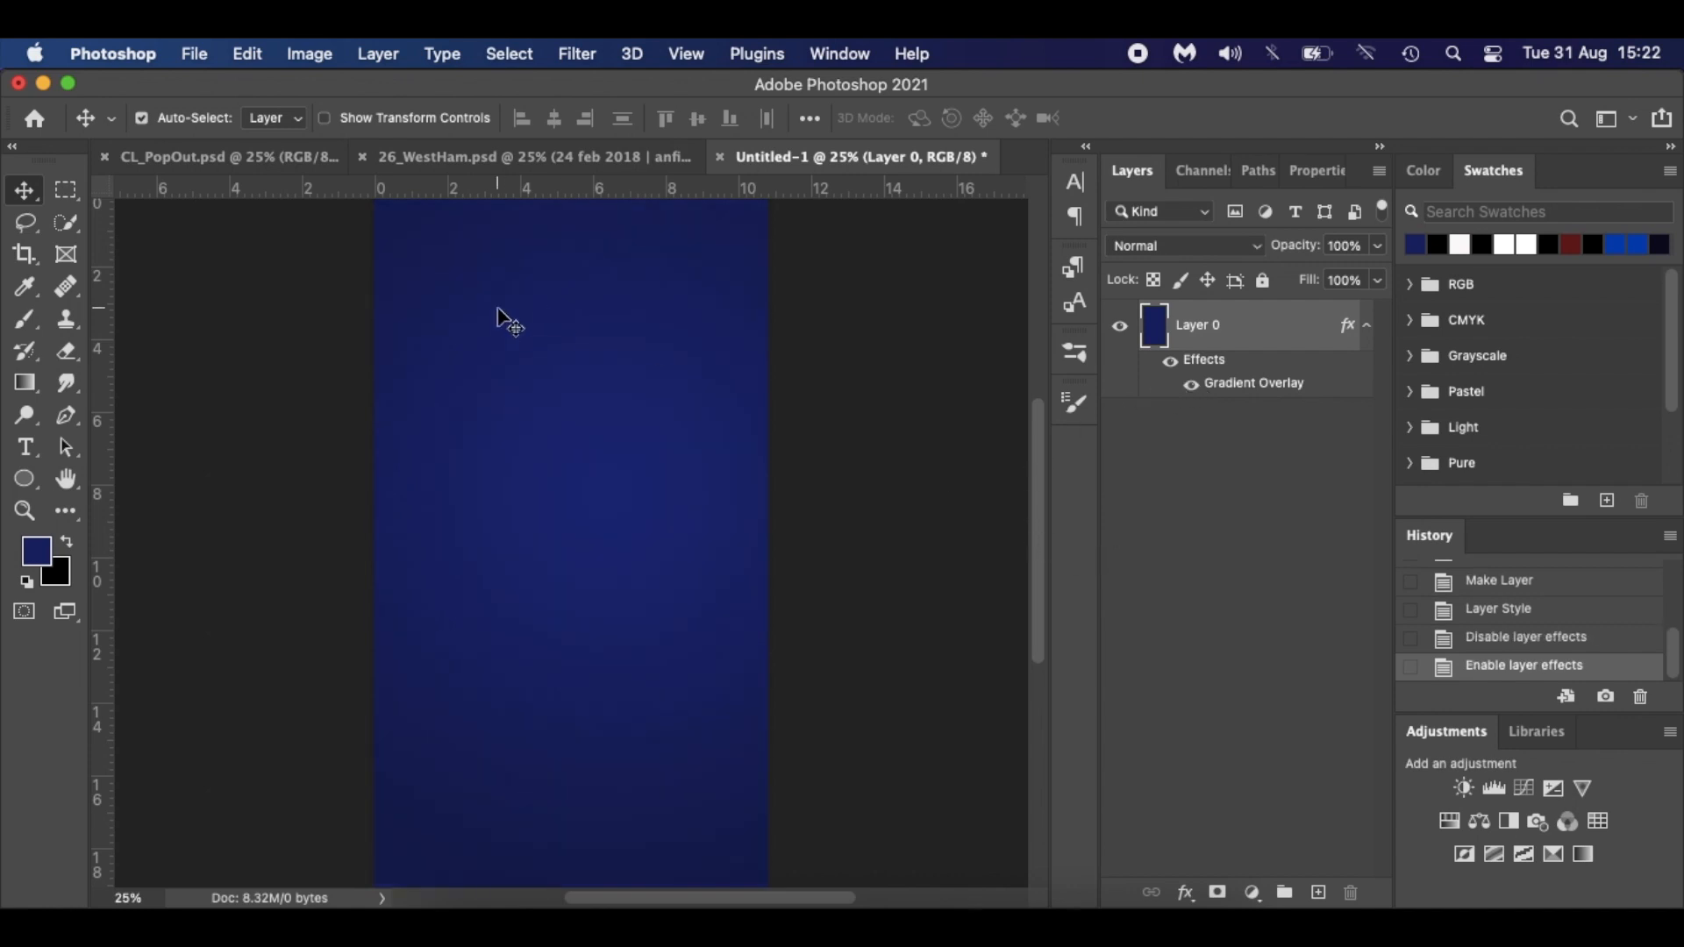
Place the zh0pjQ image from the Latest Tutorial folder, enlarge it to about 62%, shift it to the right and lower its opacity to 10%.
{"action": "left_click", "coordinate": [468, 904]}
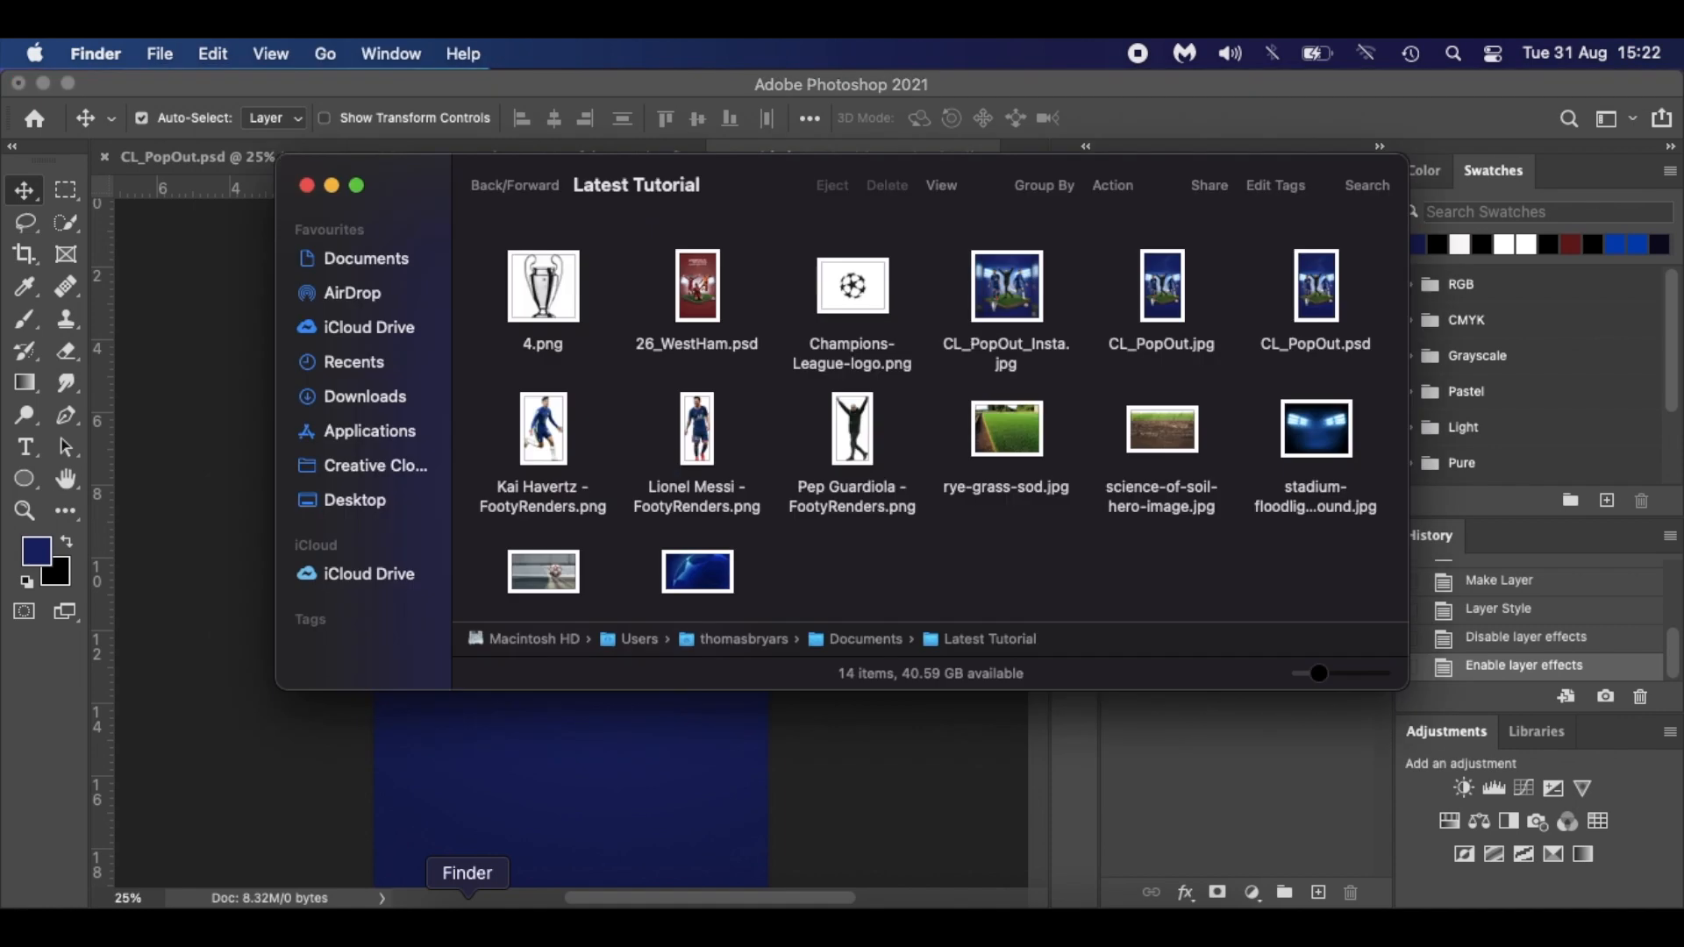
{"action": "left_click_drag", "start_coordinate": [730, 577], "coordinate": [658, 775]}
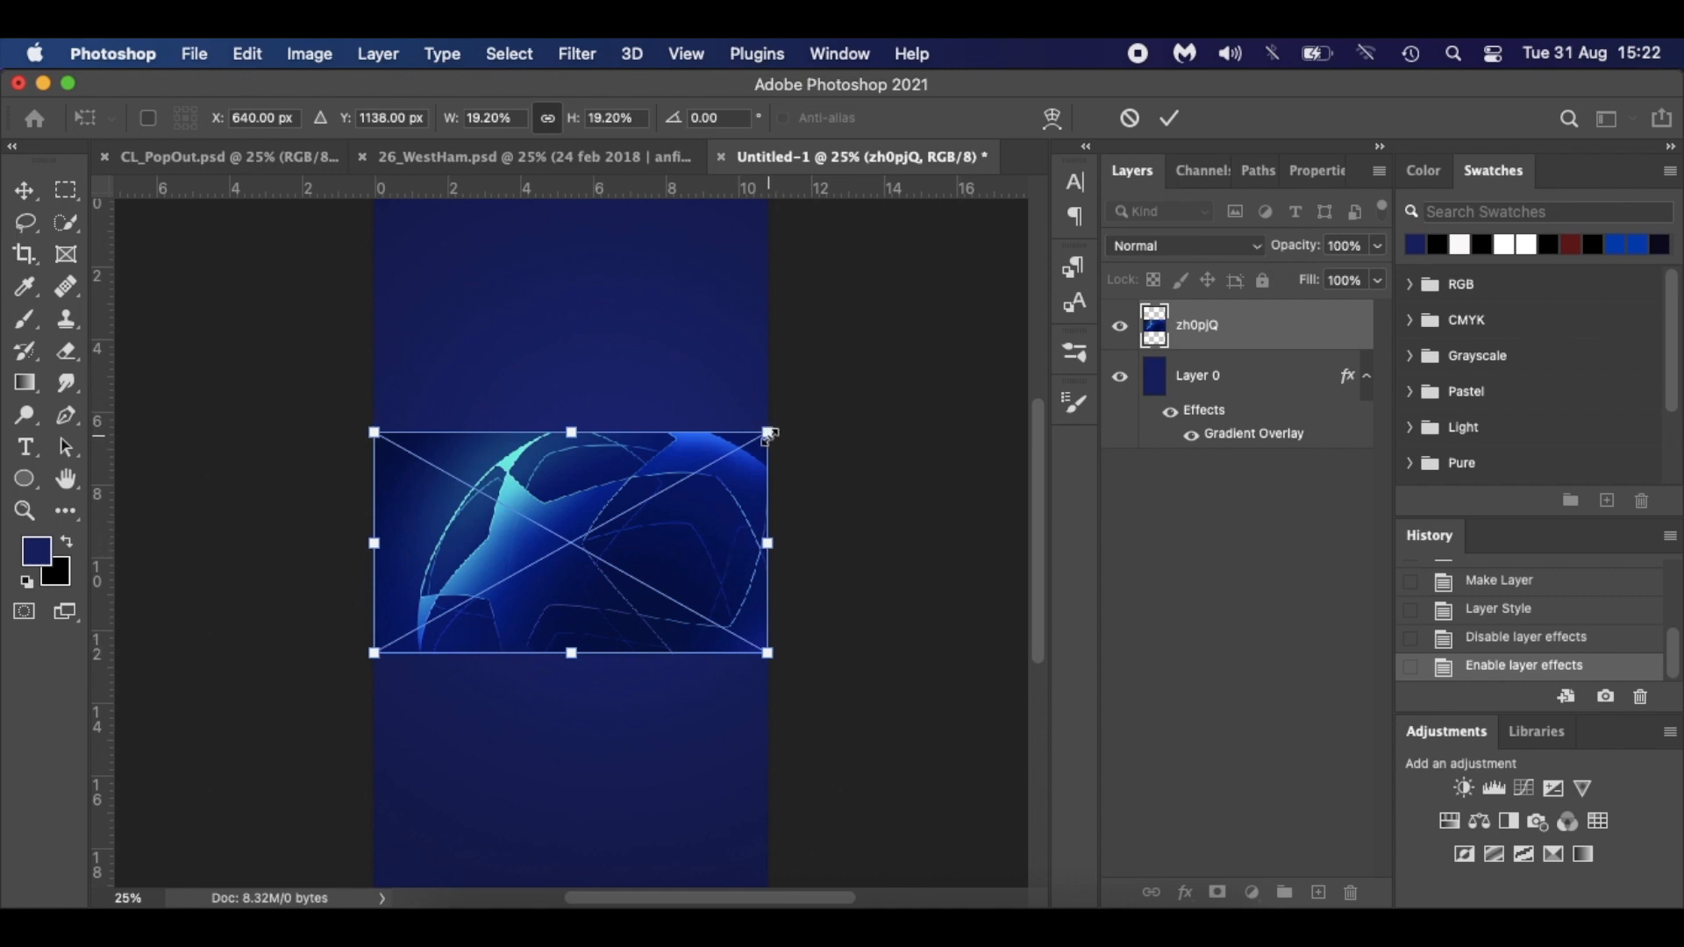
{"action": "left_click_drag", "start_coordinate": [769, 435], "coordinate": [985, 207]}
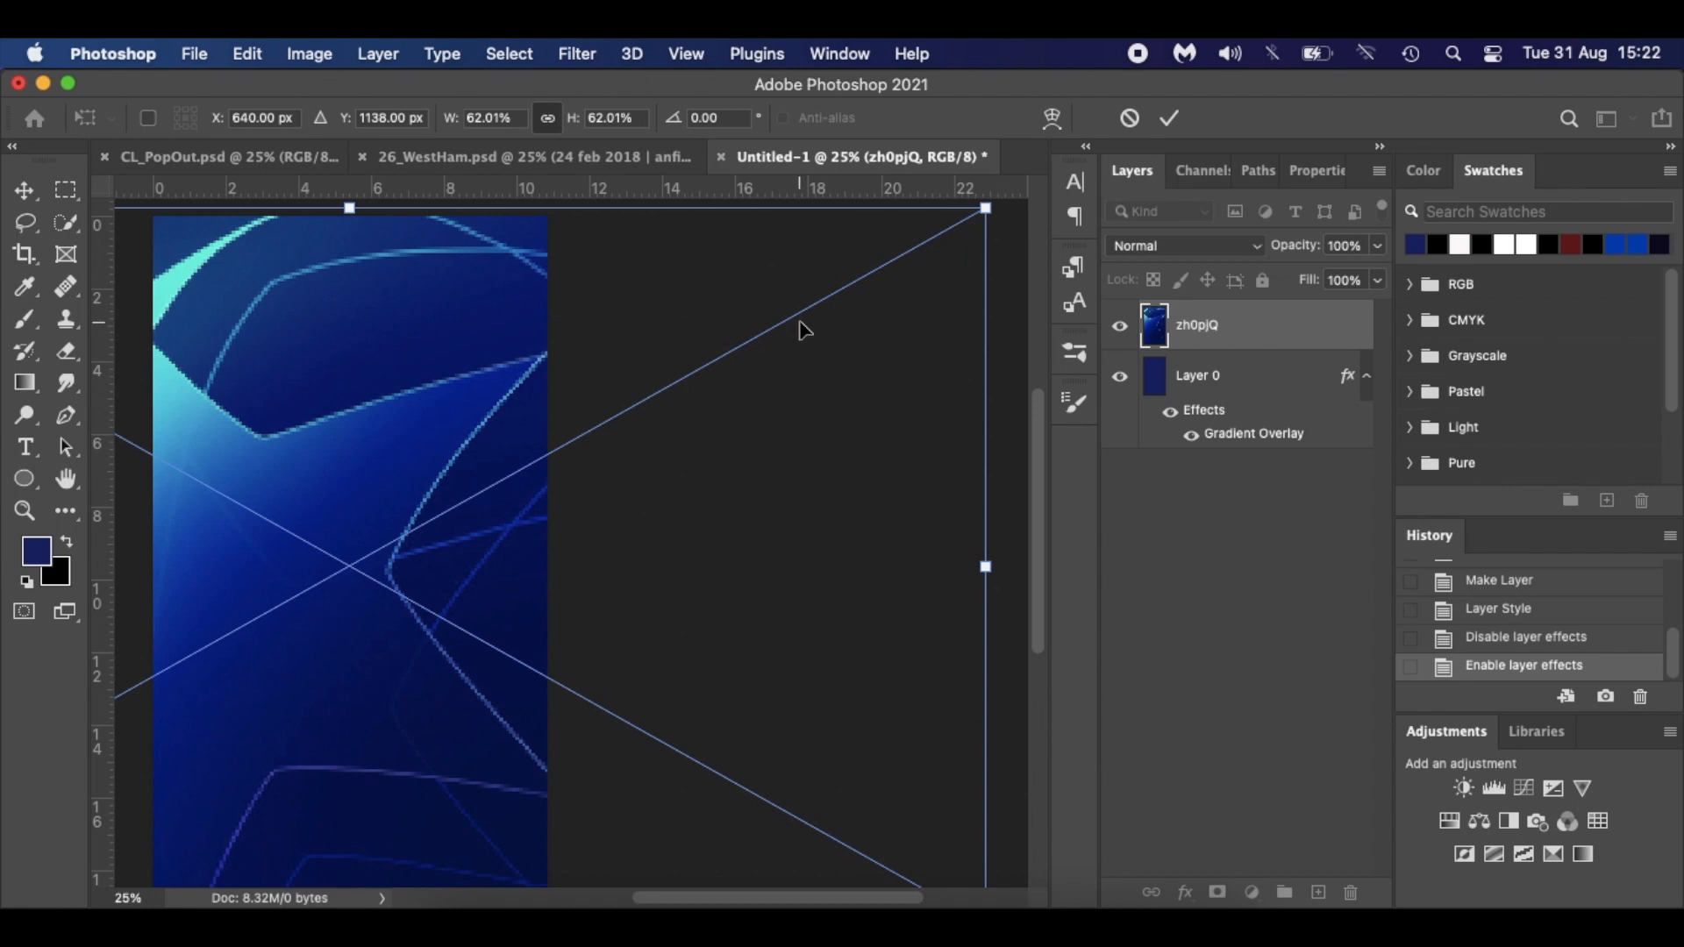
{"action": "key", "text": "super+0"}
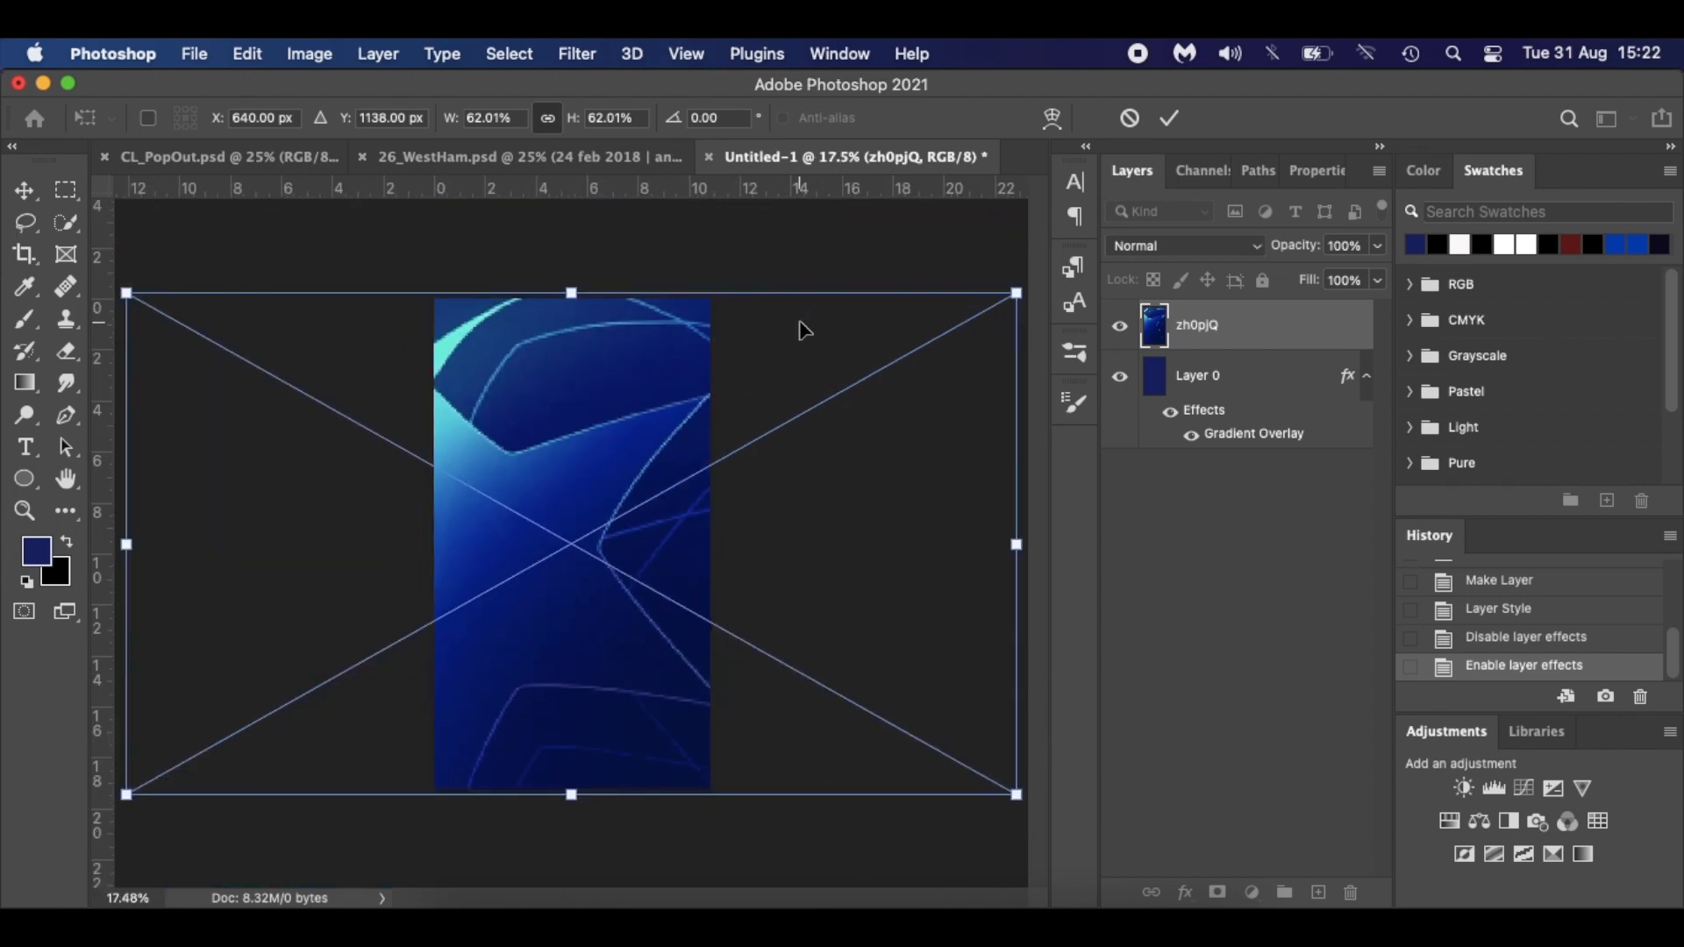
{"action": "left_click_drag", "start_coordinate": [796, 488], "coordinate": [952, 523]}
{"action": "key", "text": "Return"}
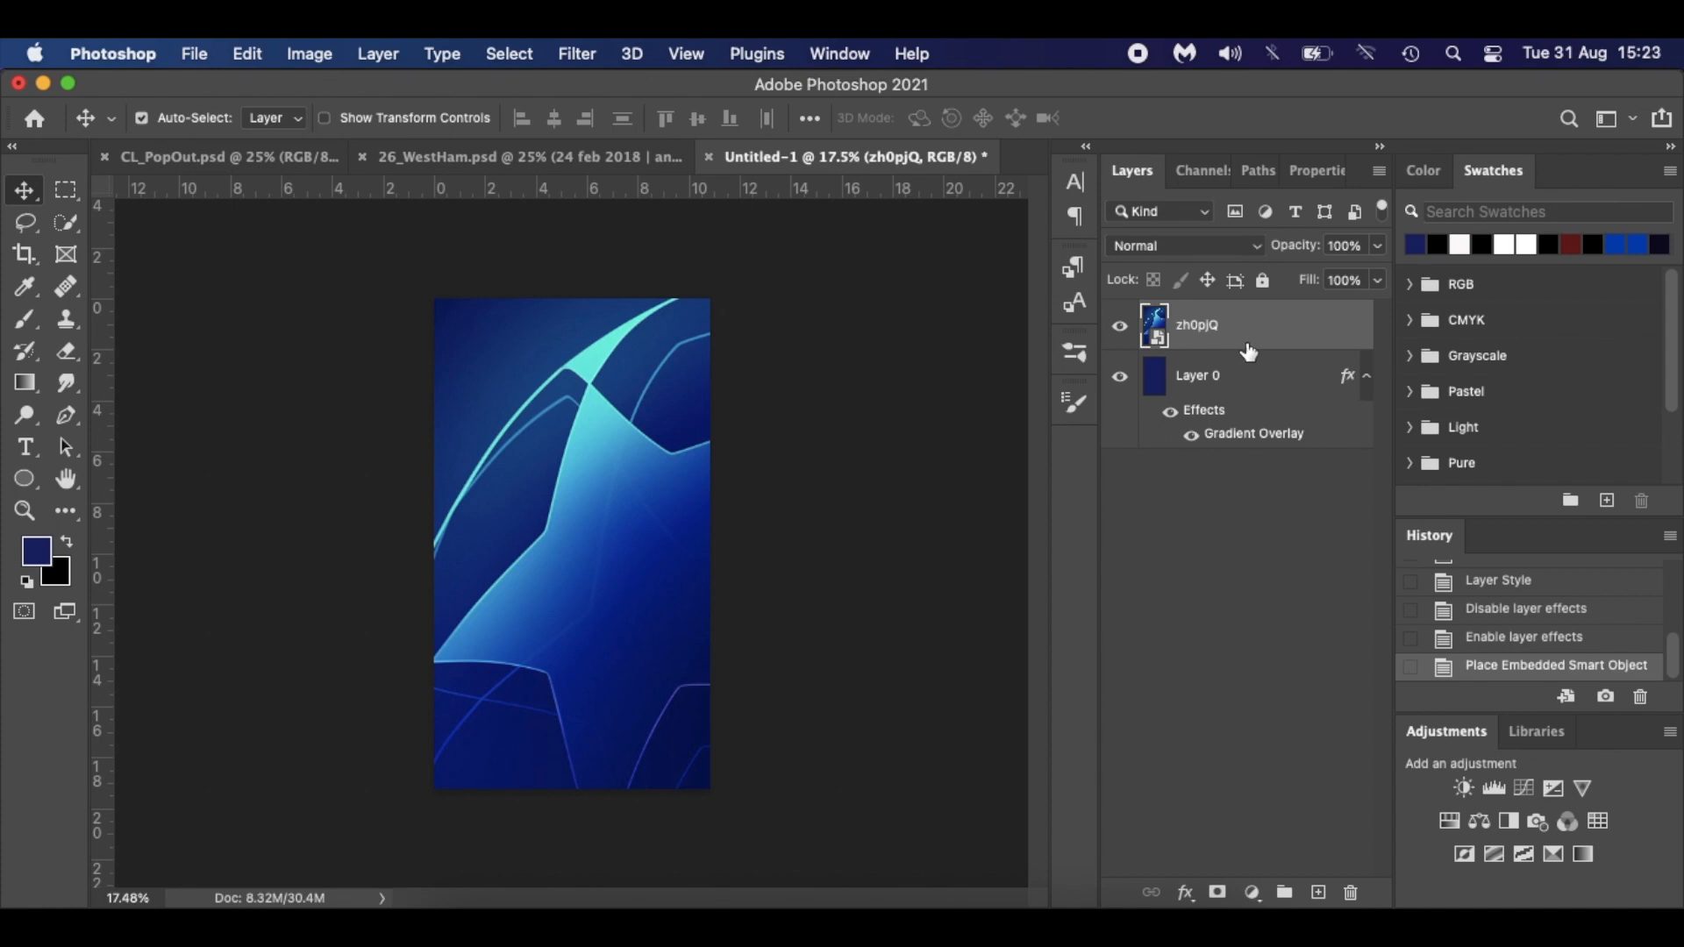
{"action": "left_click_drag", "start_coordinate": [1305, 252], "coordinate": [1188, 240]}
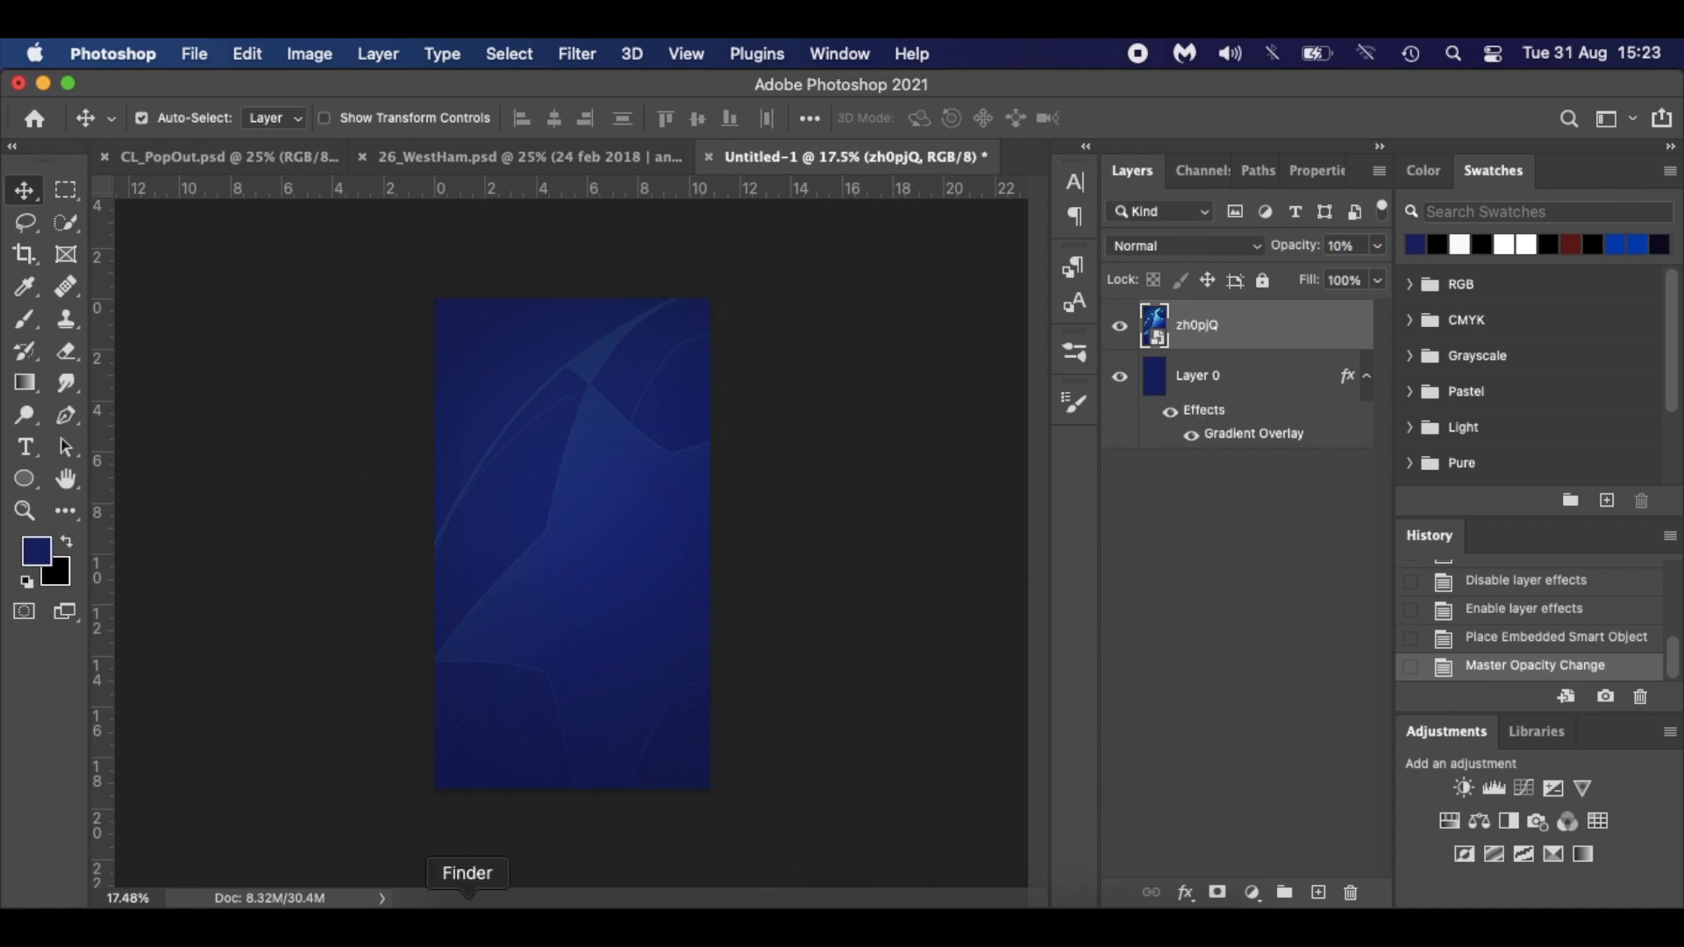
Review the layers of 26_WestHam.psd, close that document, check the lower layers of CL_PopOut.psd and return to the untitled poster.
{"action": "left_click", "coordinate": [455, 157]}
{"action": "scroll", "coordinate": [1354, 785], "scroll_direction": "down", "scroll_amount": 1}
{"action": "scroll", "coordinate": [1353, 785], "scroll_direction": "down", "scroll_amount": 2}
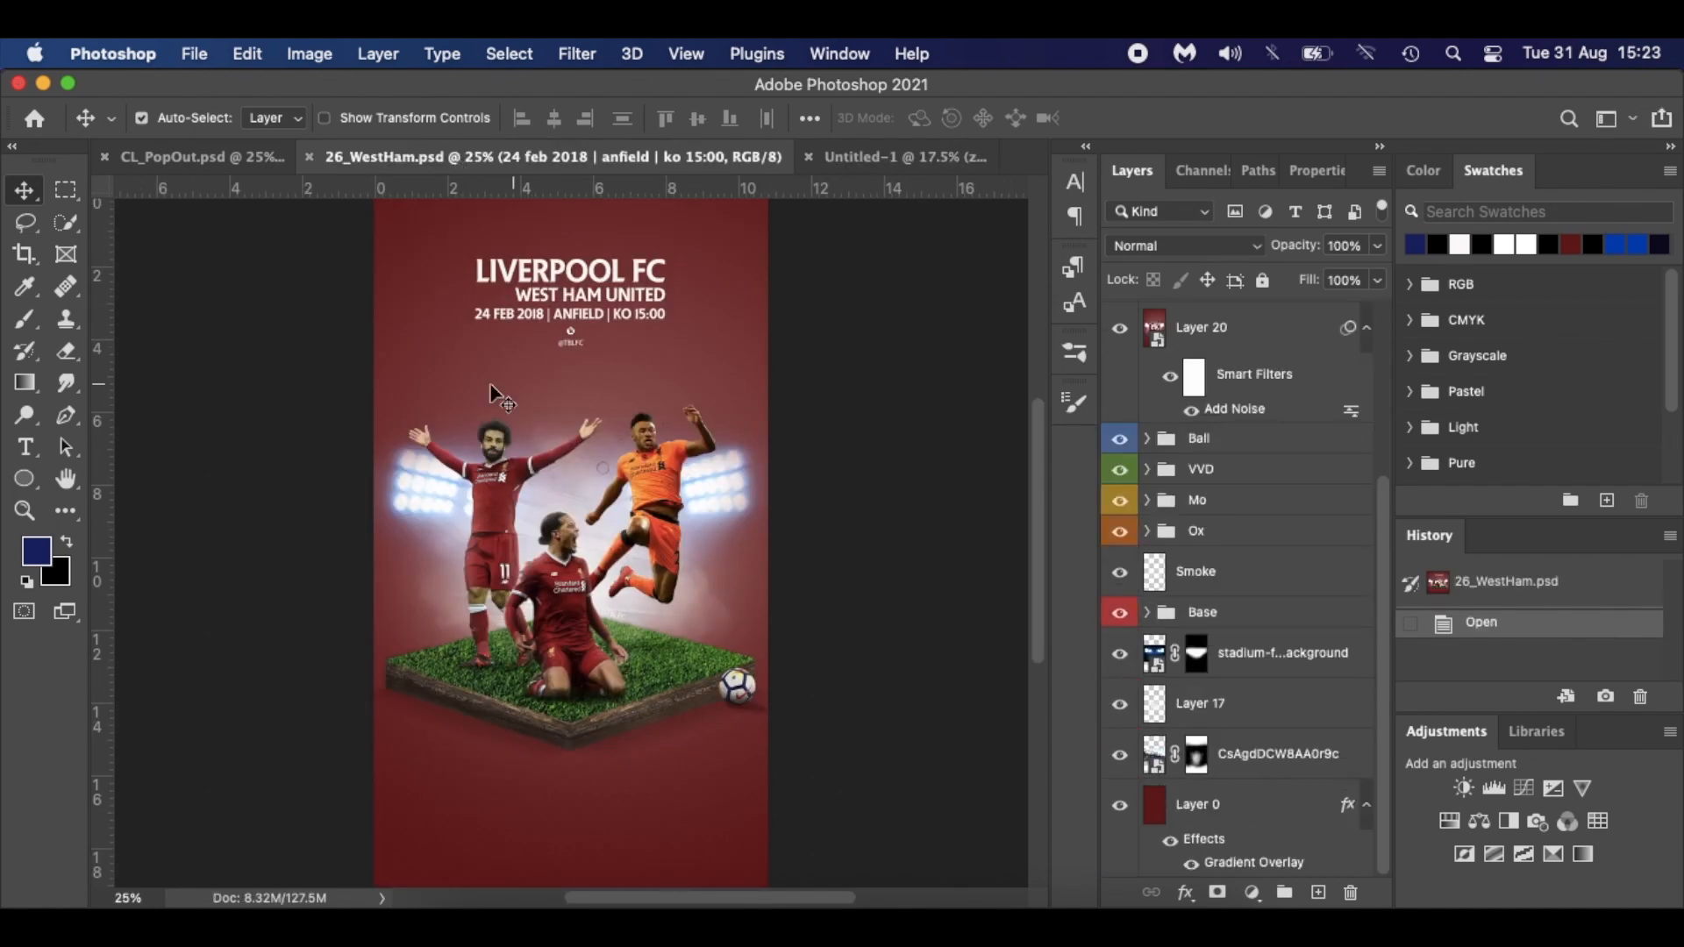
{"action": "left_click", "coordinate": [309, 157]}
{"action": "left_click", "coordinate": [299, 156]}
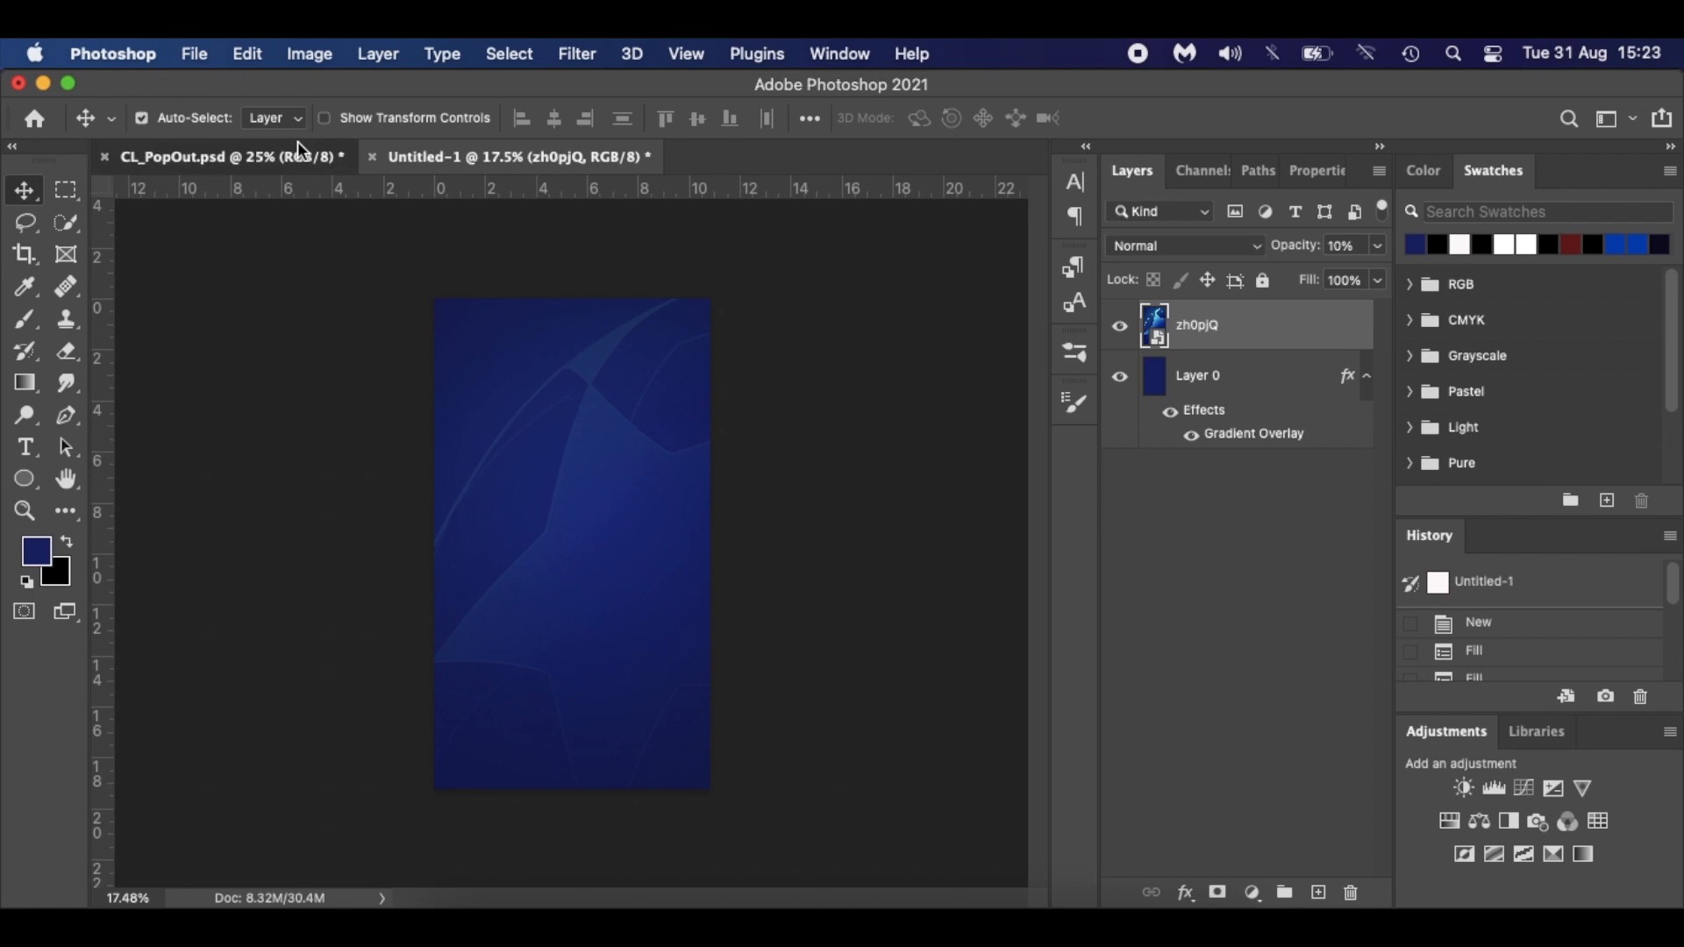
{"action": "scroll", "coordinate": [1232, 737], "scroll_direction": "down", "scroll_amount": 5}
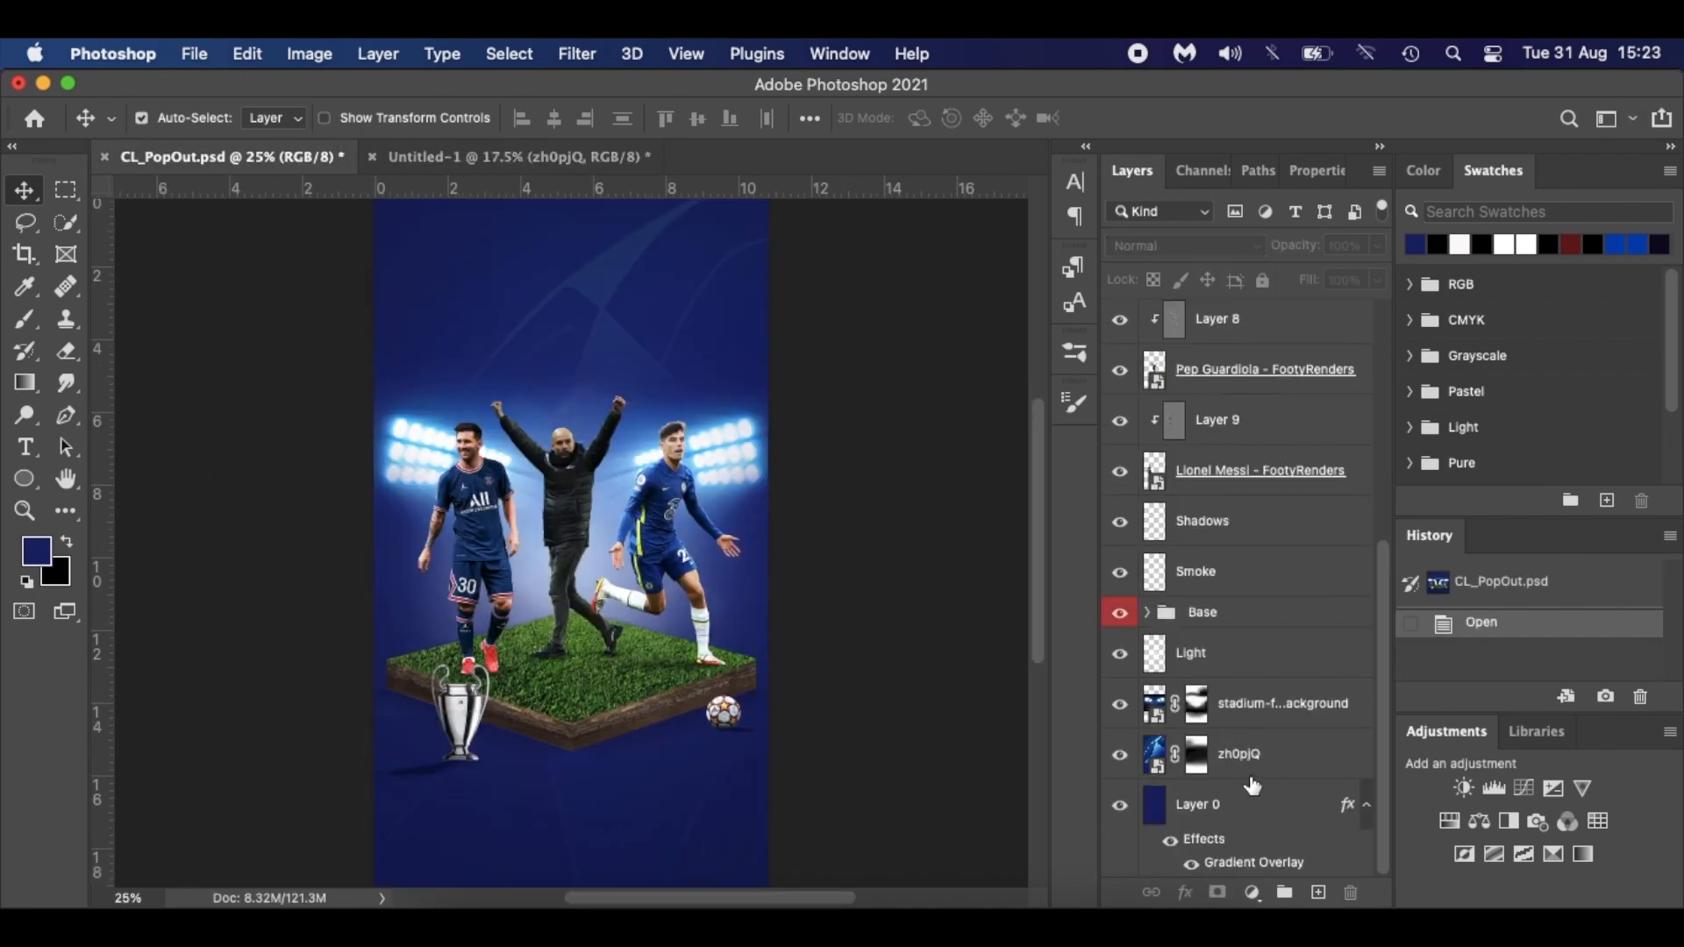
{"action": "left_click", "coordinate": [548, 156]}
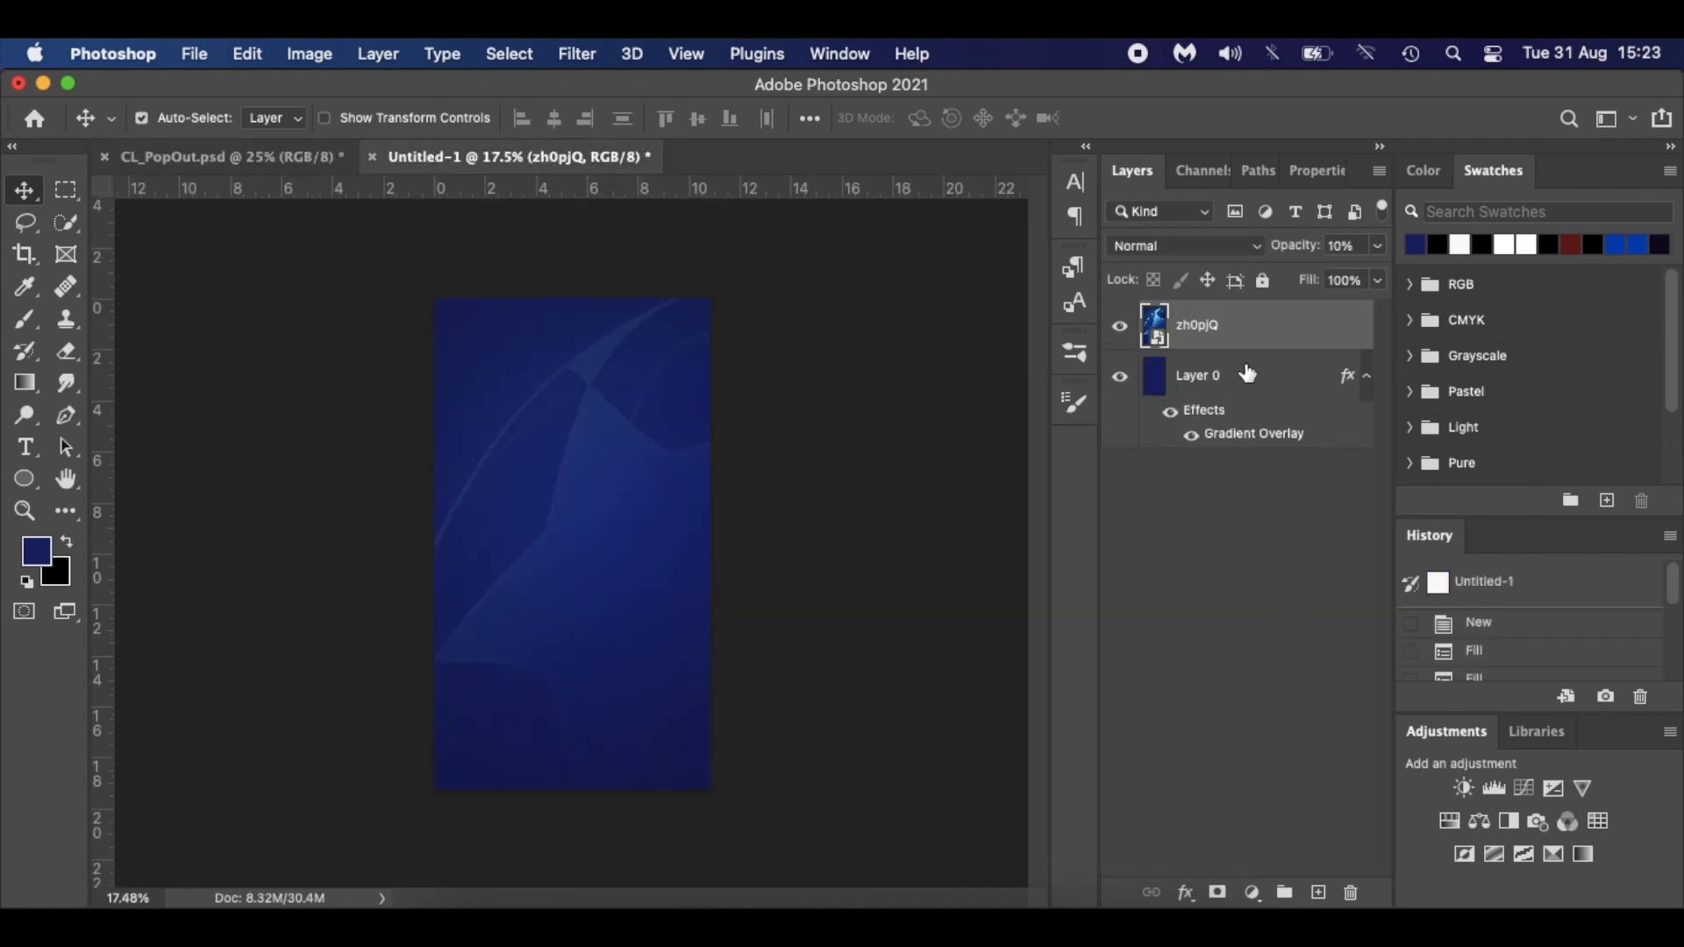
Place the stadium-floodlights-background image from the Latest Tutorial folder across the poster and set its blend mode to Screen.
{"action": "left_click", "coordinate": [469, 890]}
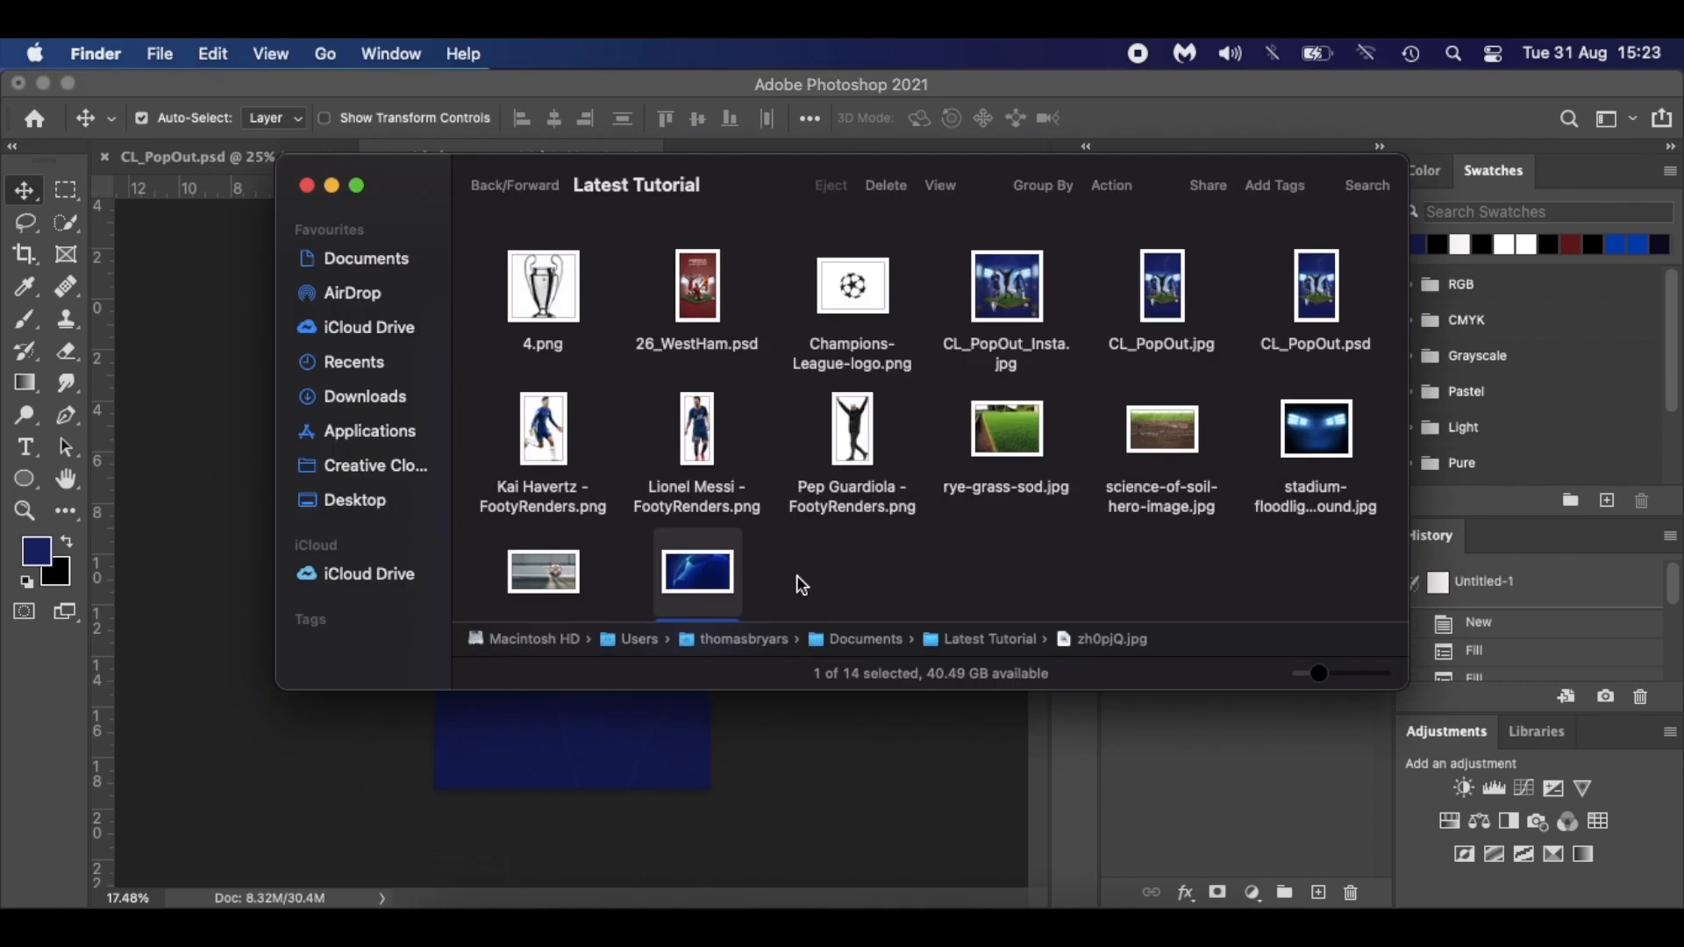
{"action": "left_click_drag", "start_coordinate": [1316, 441], "coordinate": [612, 761]}
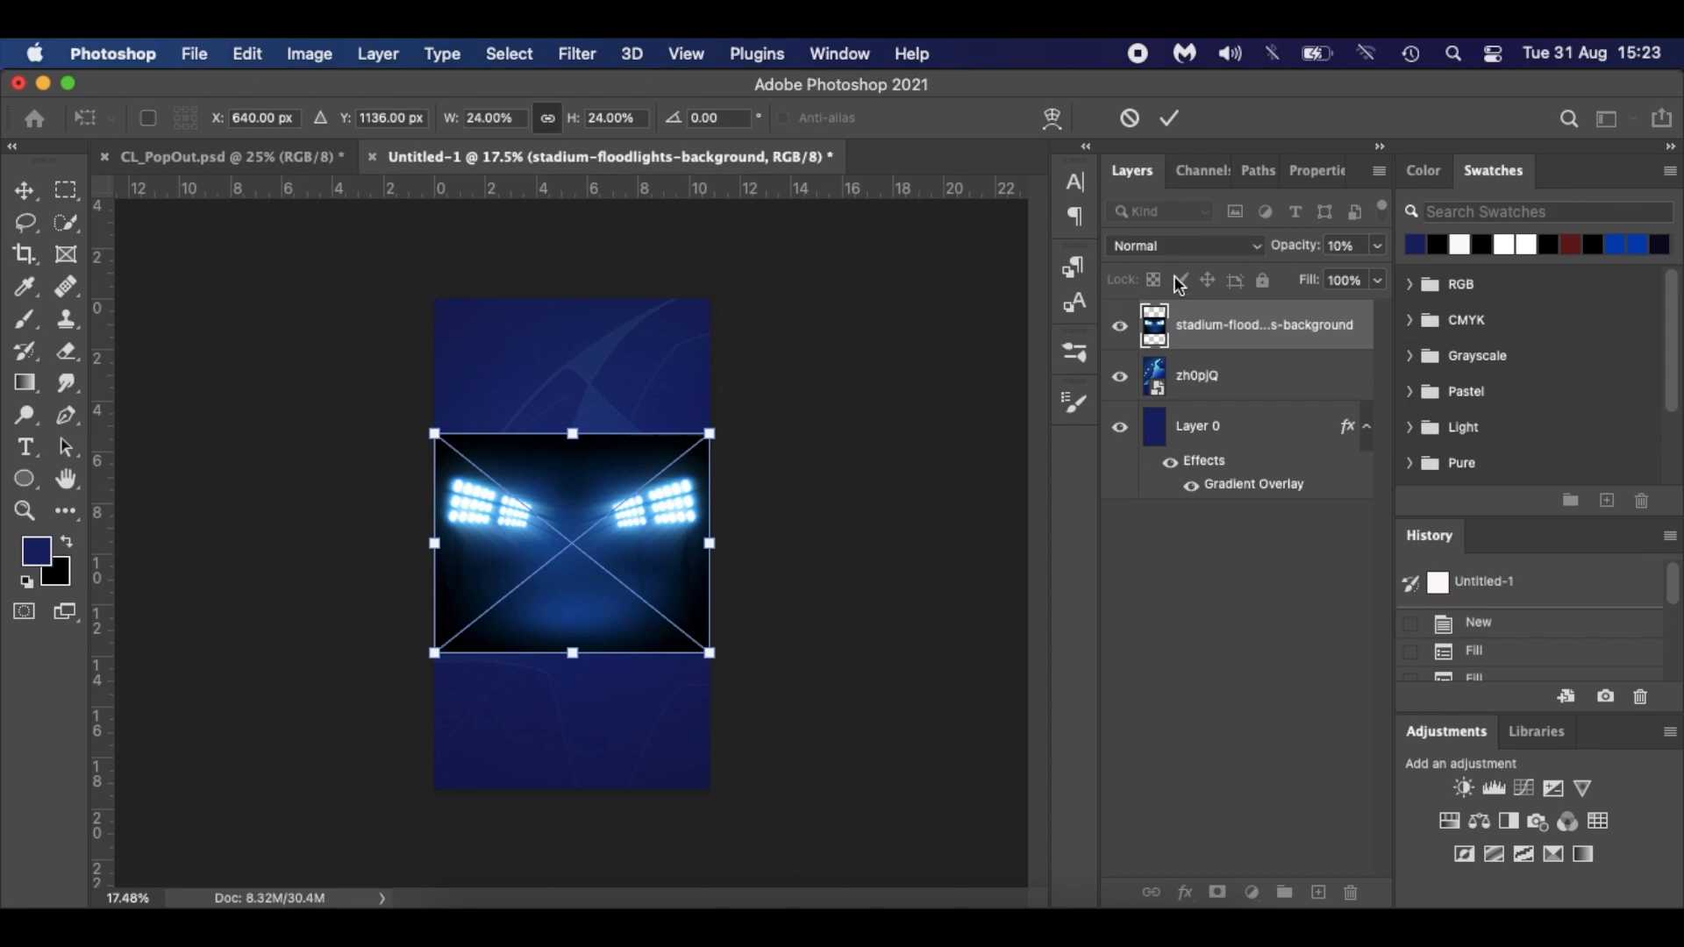
{"action": "key", "text": "Return"}
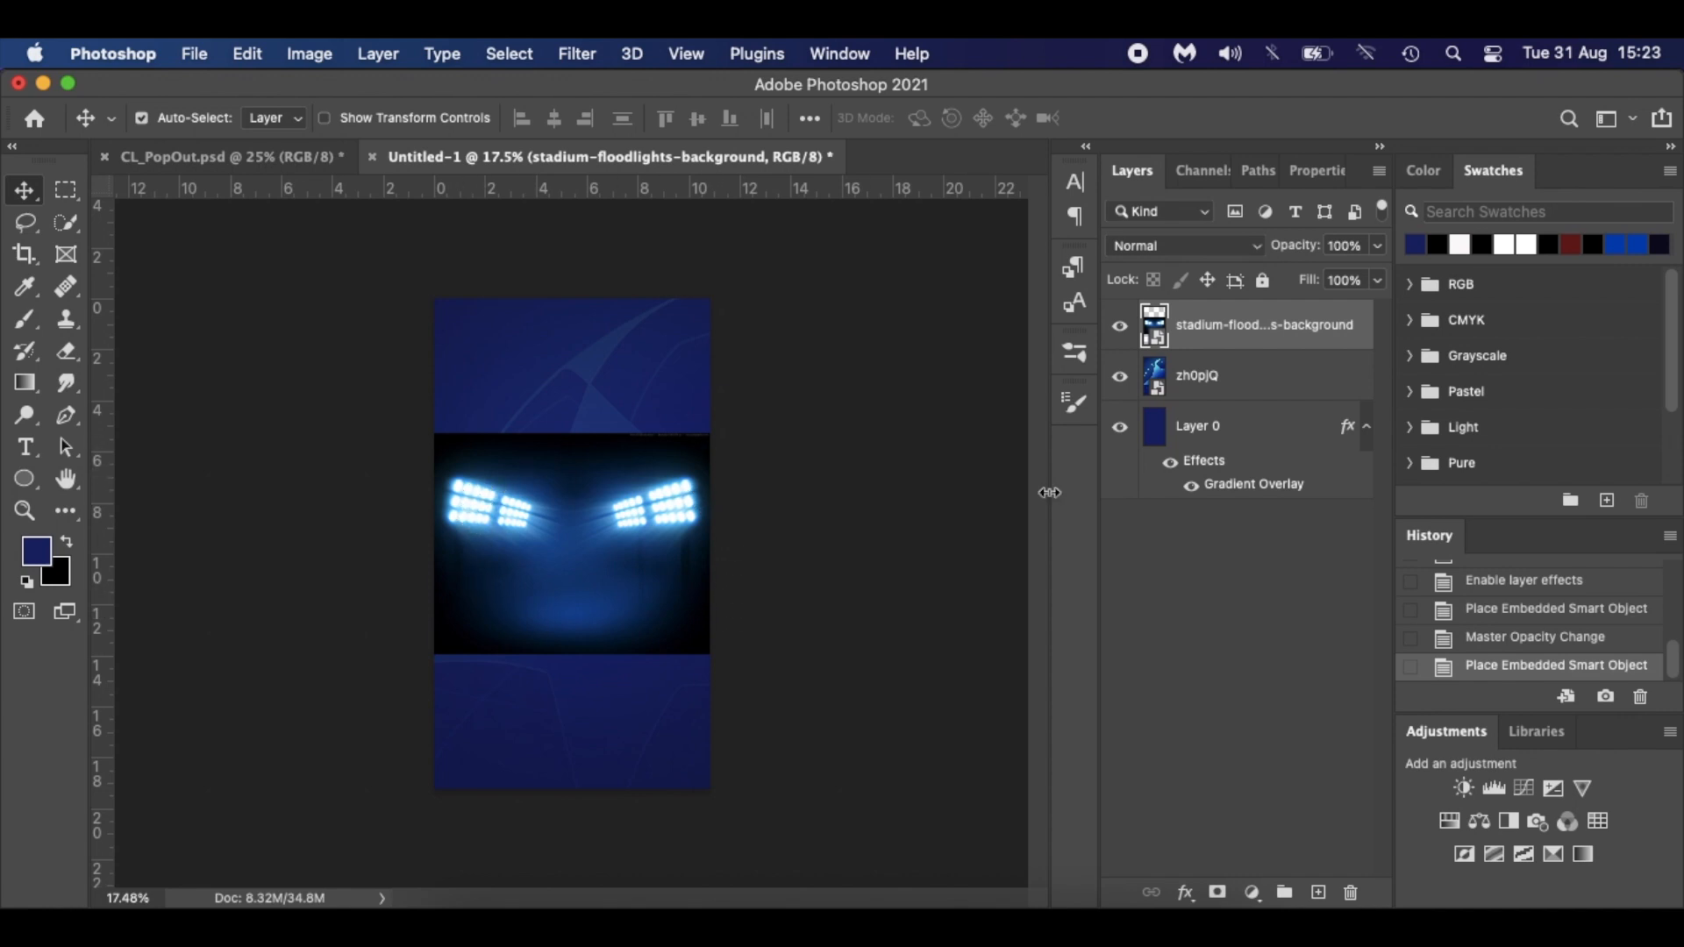
{"action": "left_click", "coordinate": [1194, 247]}
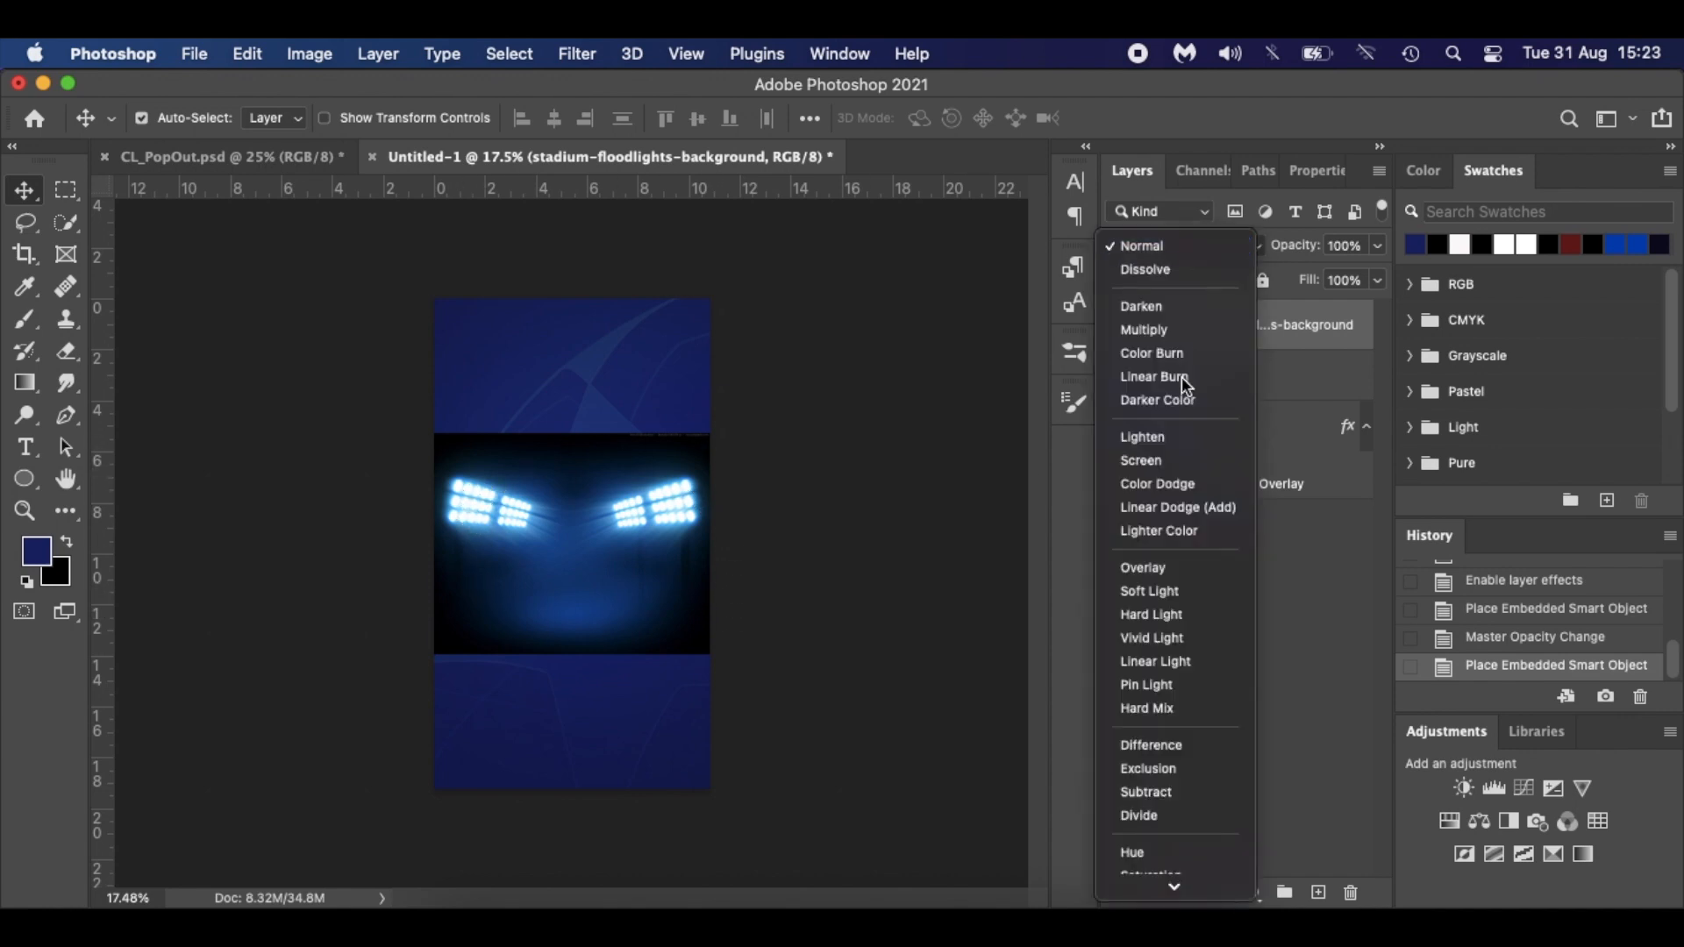
{"action": "left_click", "coordinate": [1163, 463]}
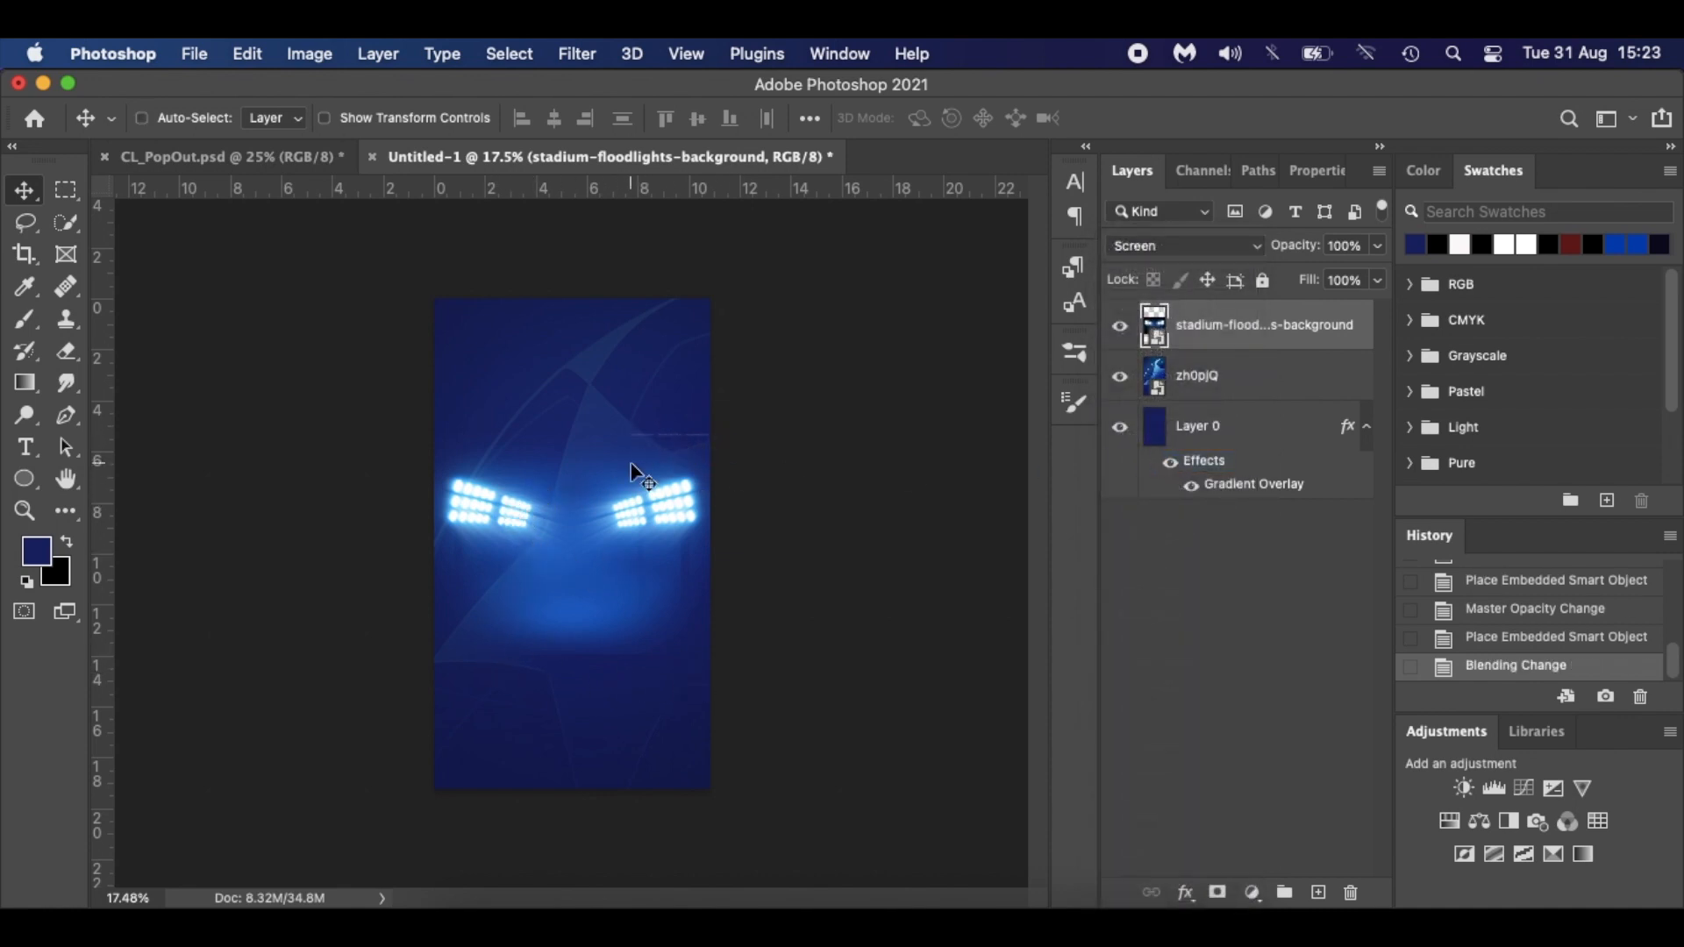
Add a layer mask to the stadium floodlights layer and make black the foreground colour.
{"action": "key", "text": "super+equal"}
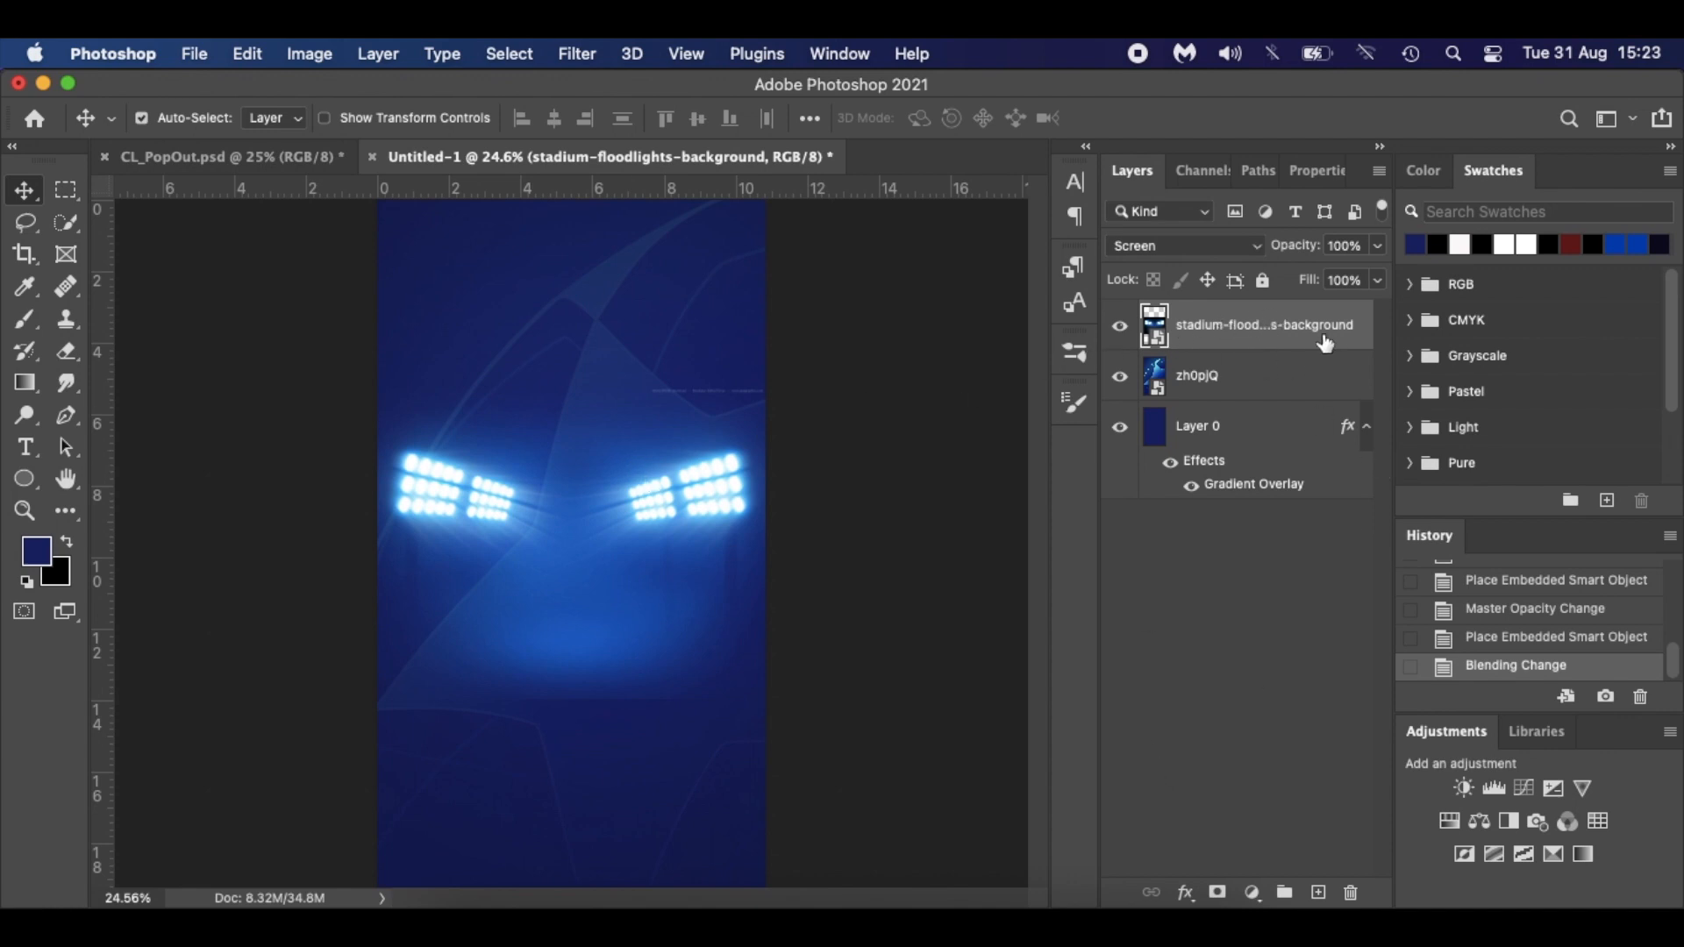
{"action": "left_click", "coordinate": [1219, 897]}
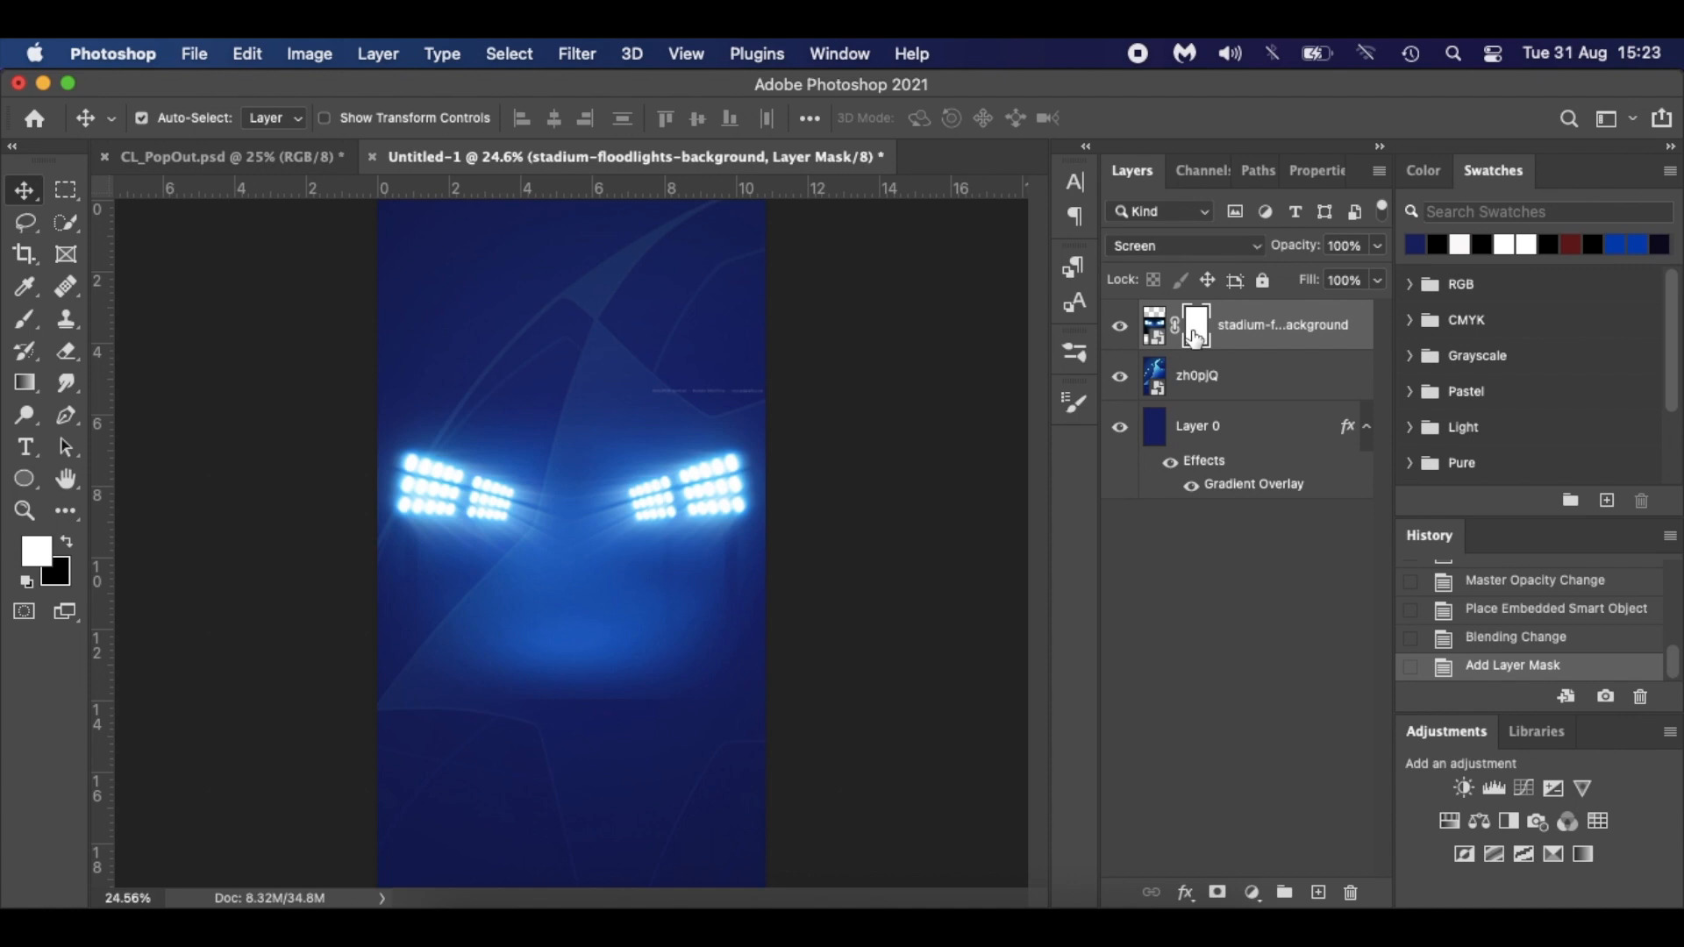
{"action": "left_click", "coordinate": [66, 544]}
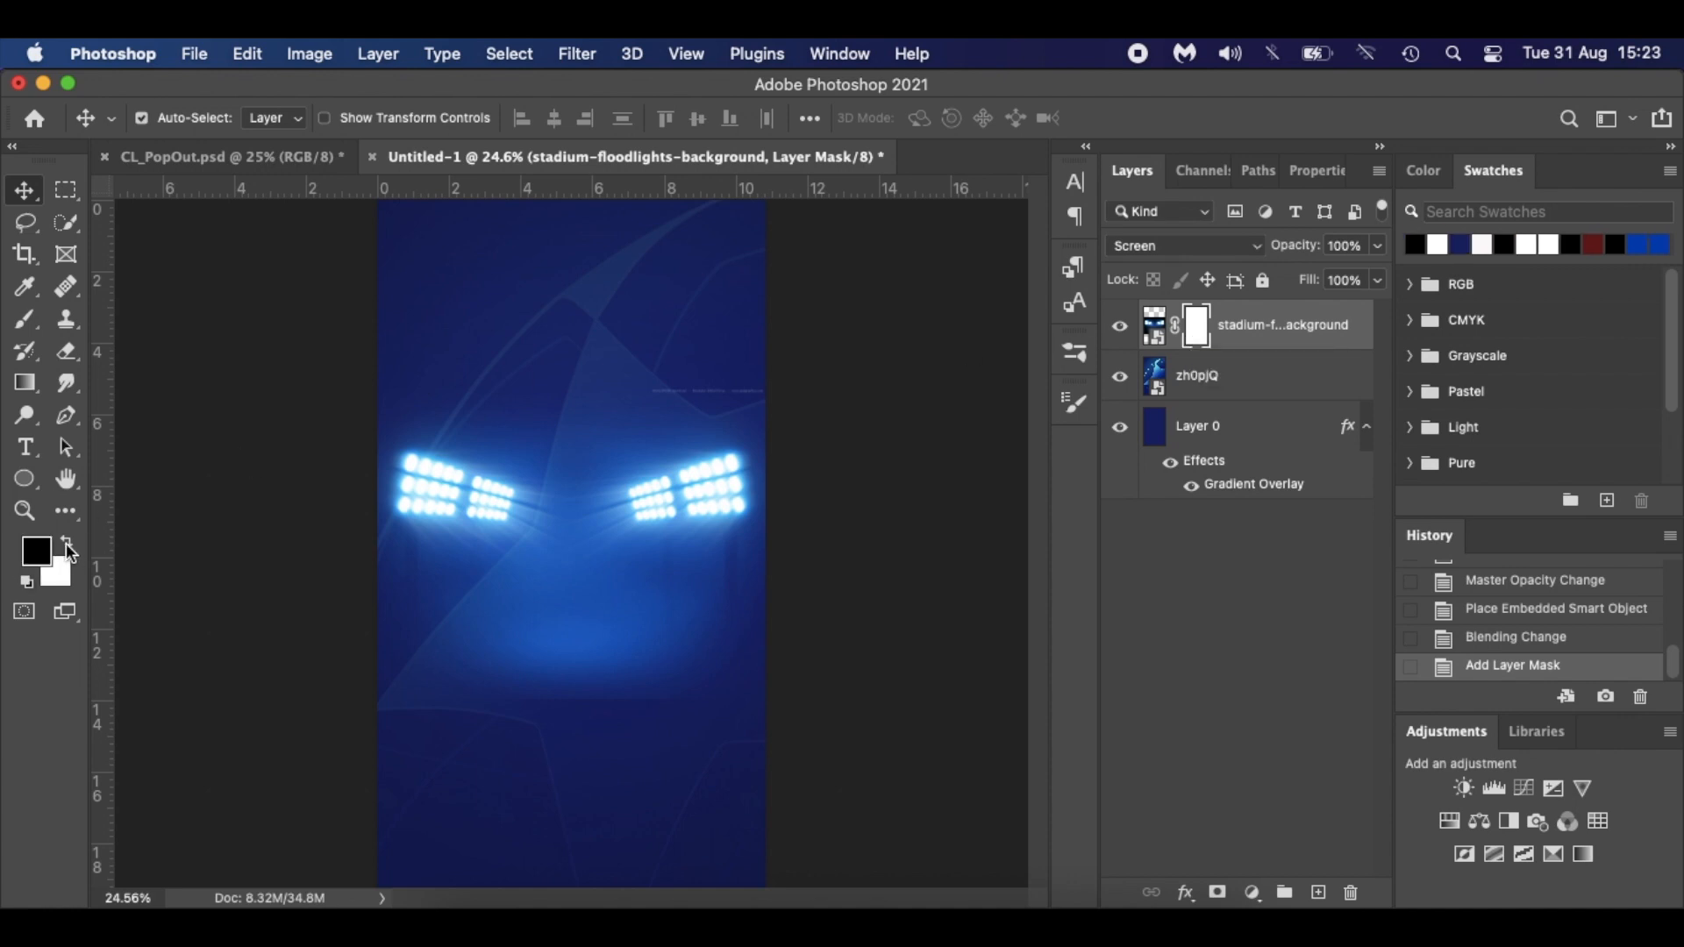
{"action": "key", "text": "x"}
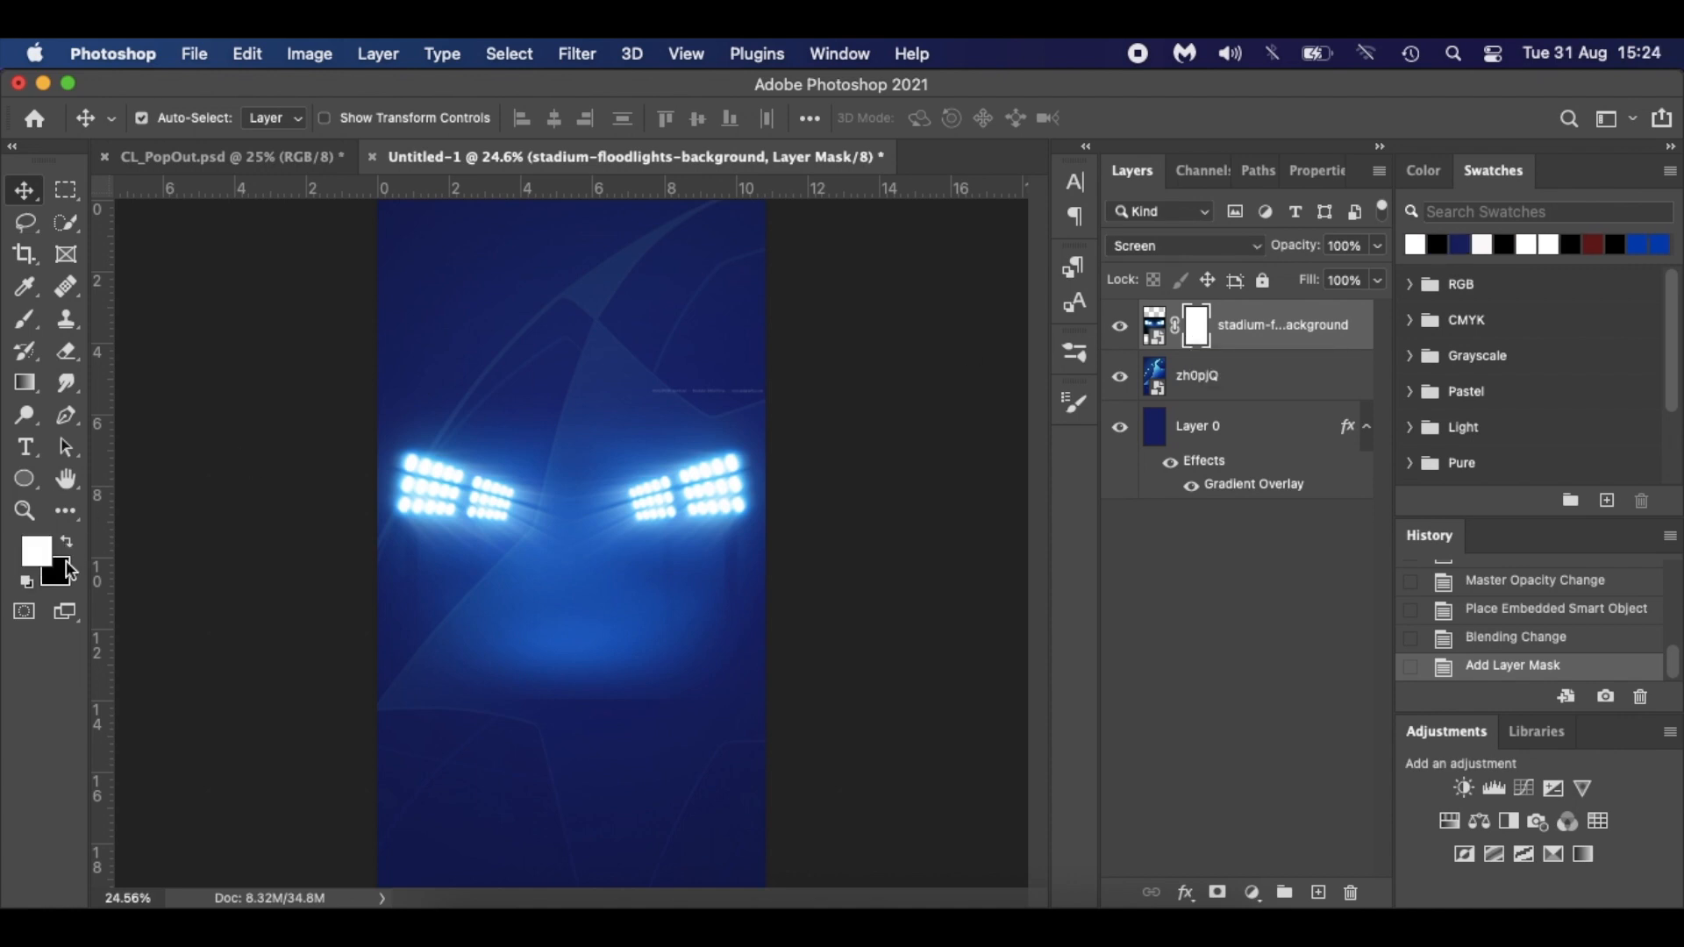
{"action": "key", "text": "x"}
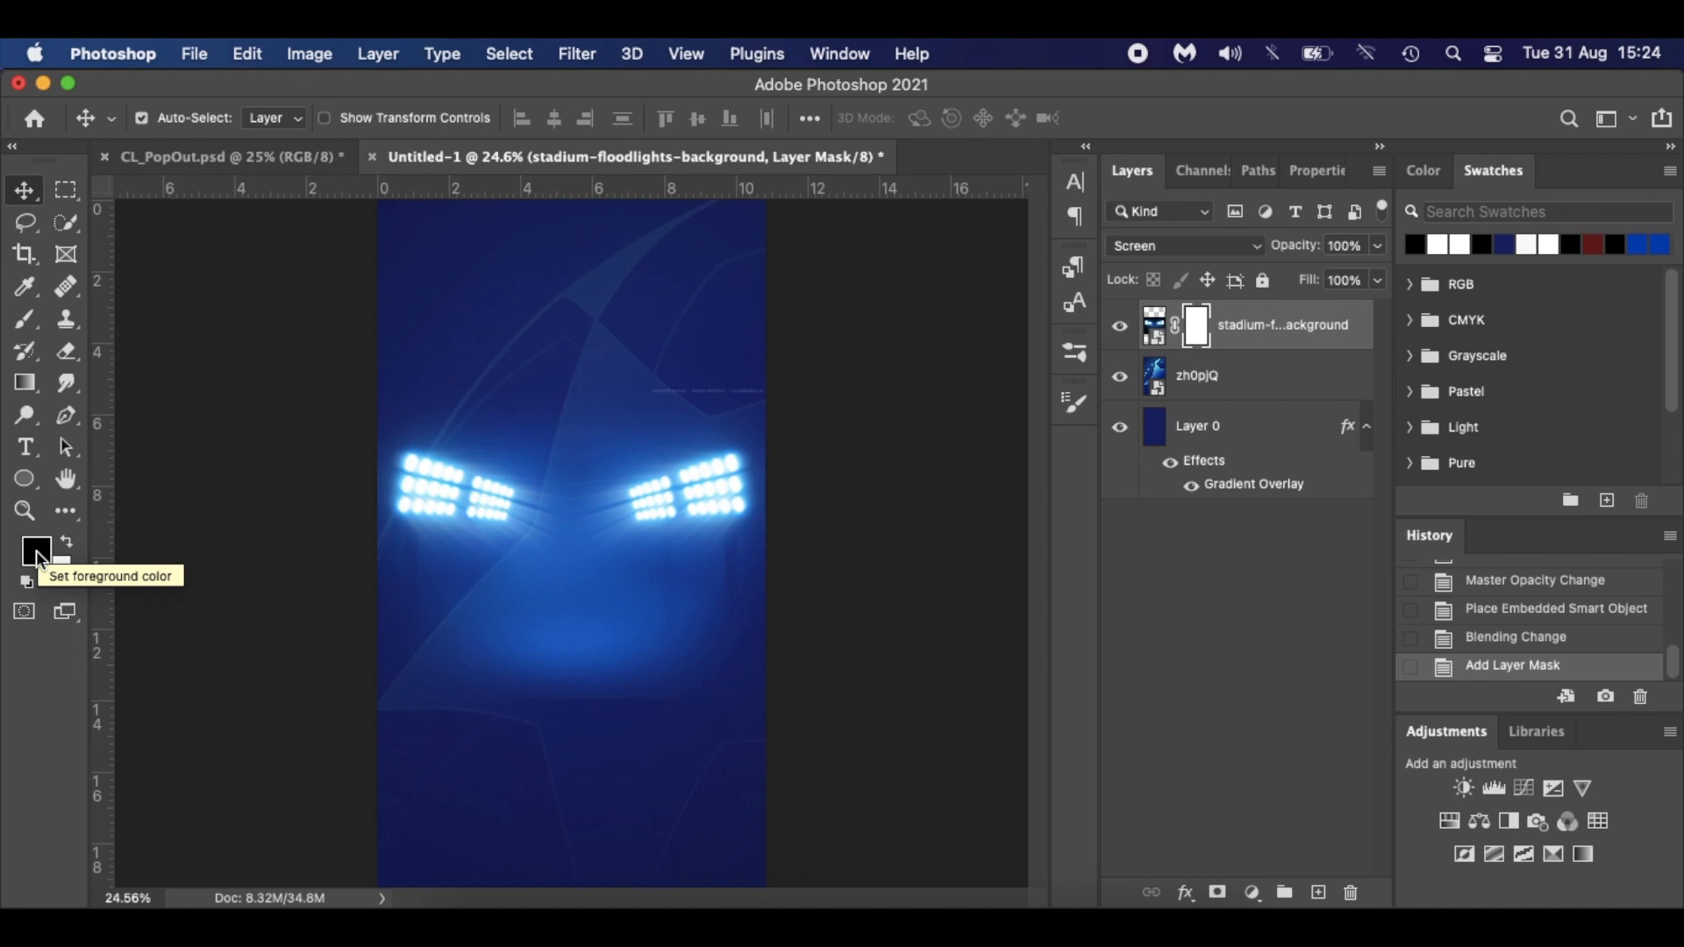
Choose the Soft Round brush from the General Brushes for painting on the floodlights mask.
{"action": "key", "text": "b"}
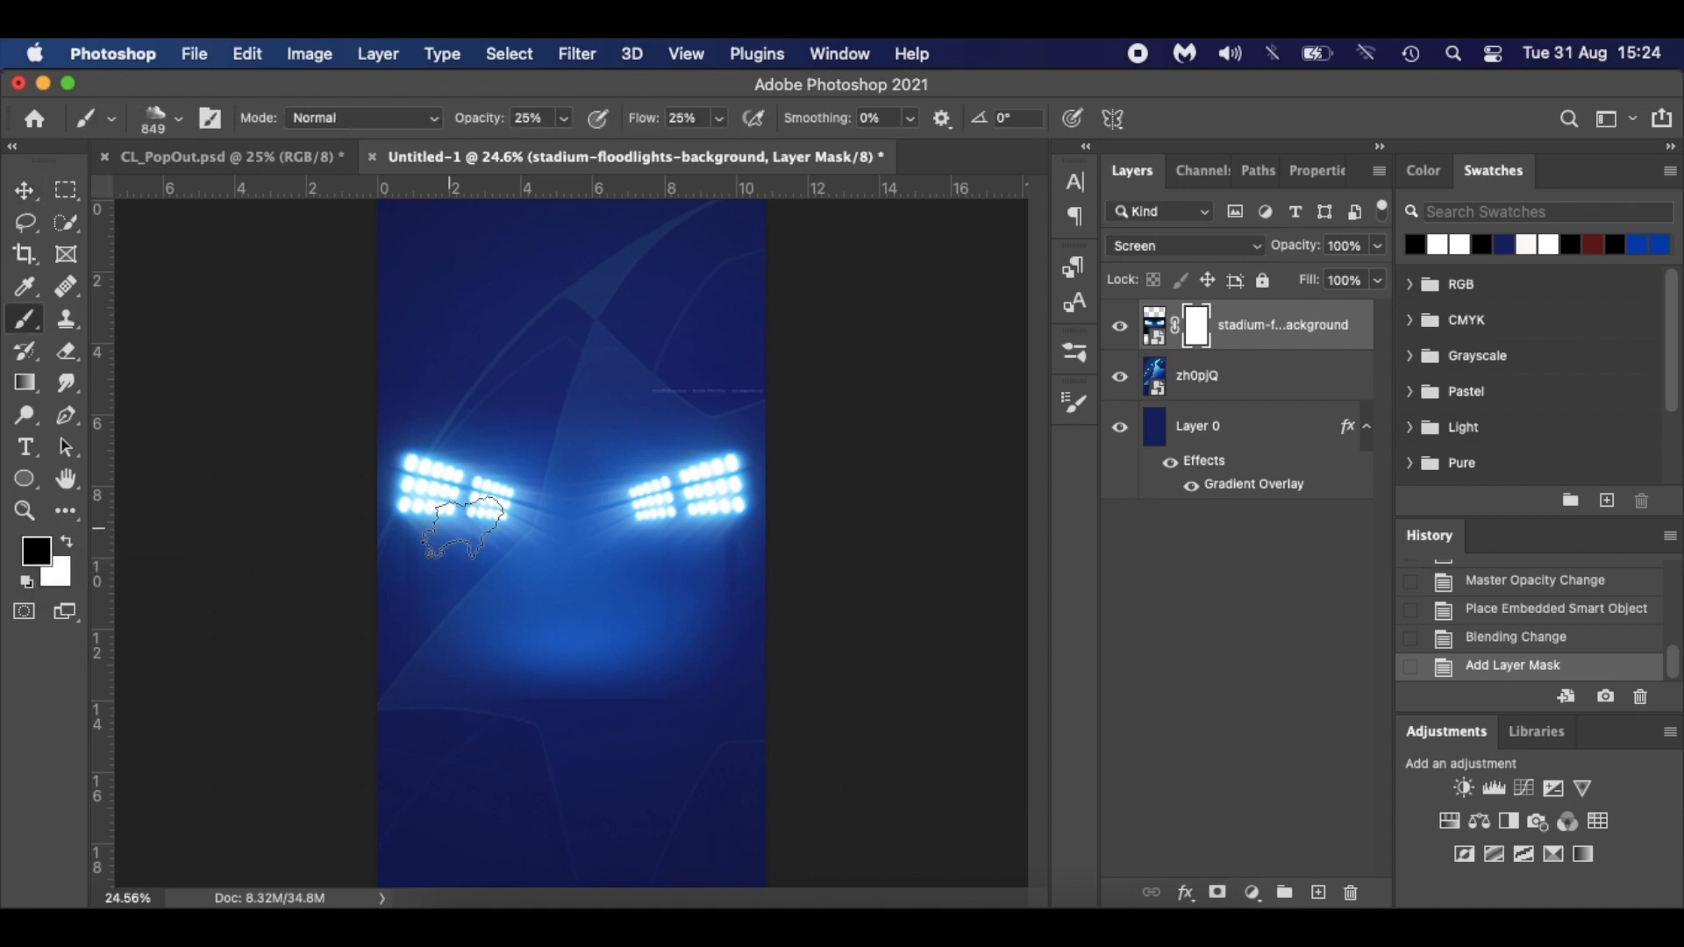
{"action": "right_click", "coordinate": [546, 390]}
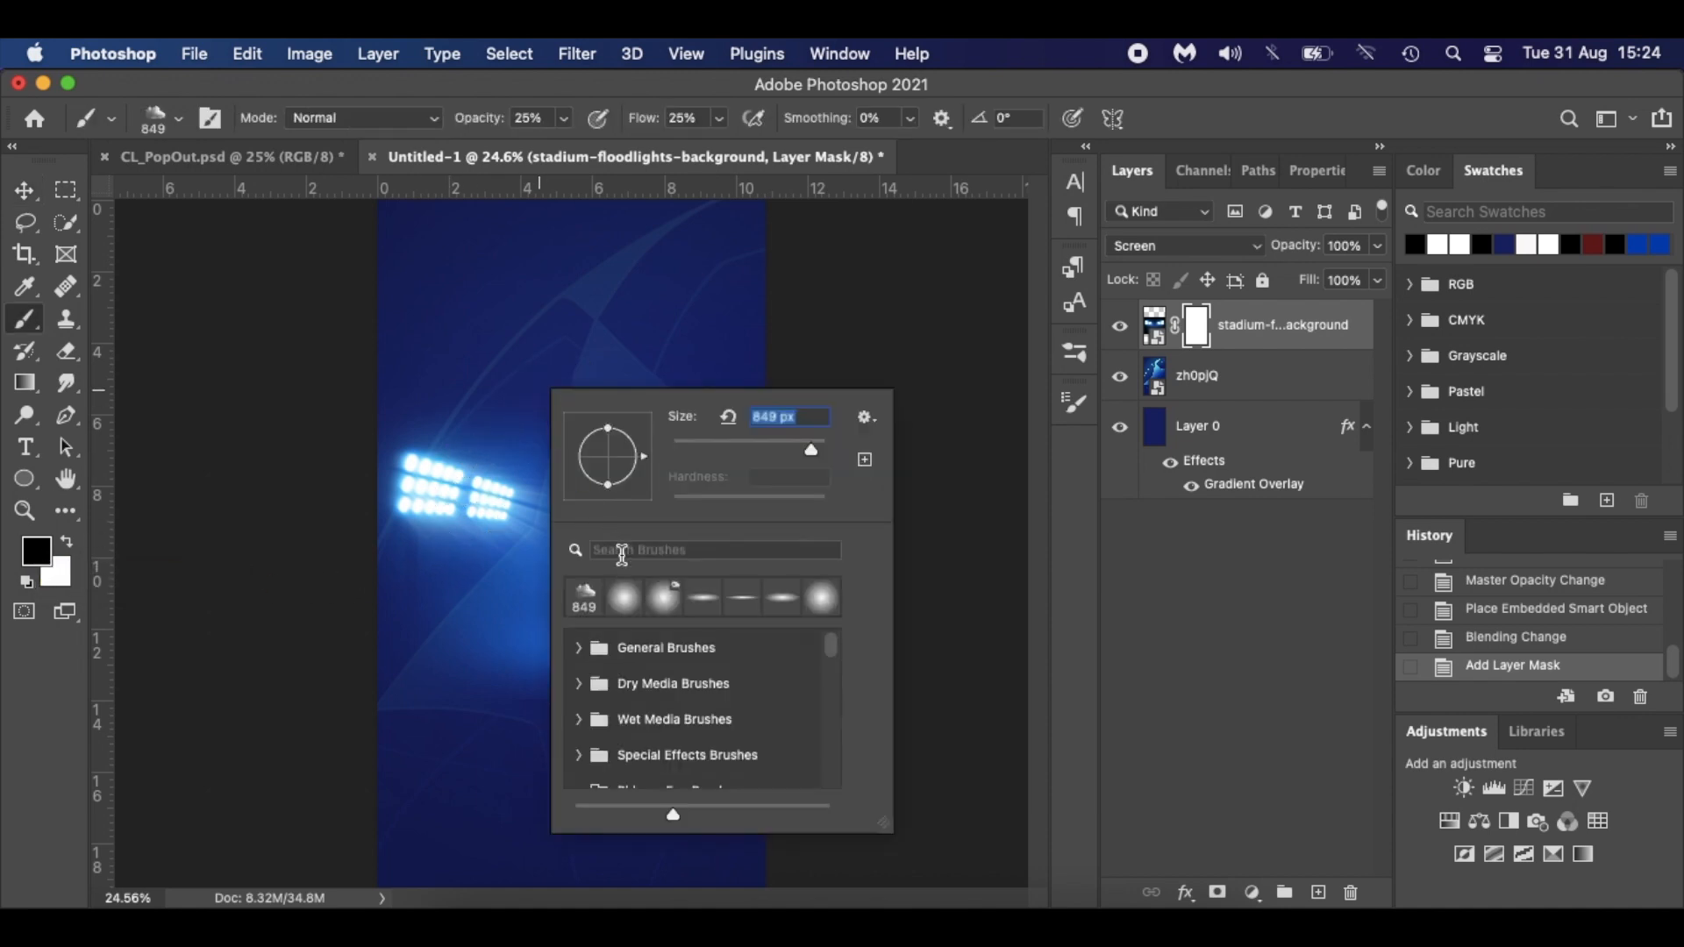
{"action": "left_click", "coordinate": [578, 649]}
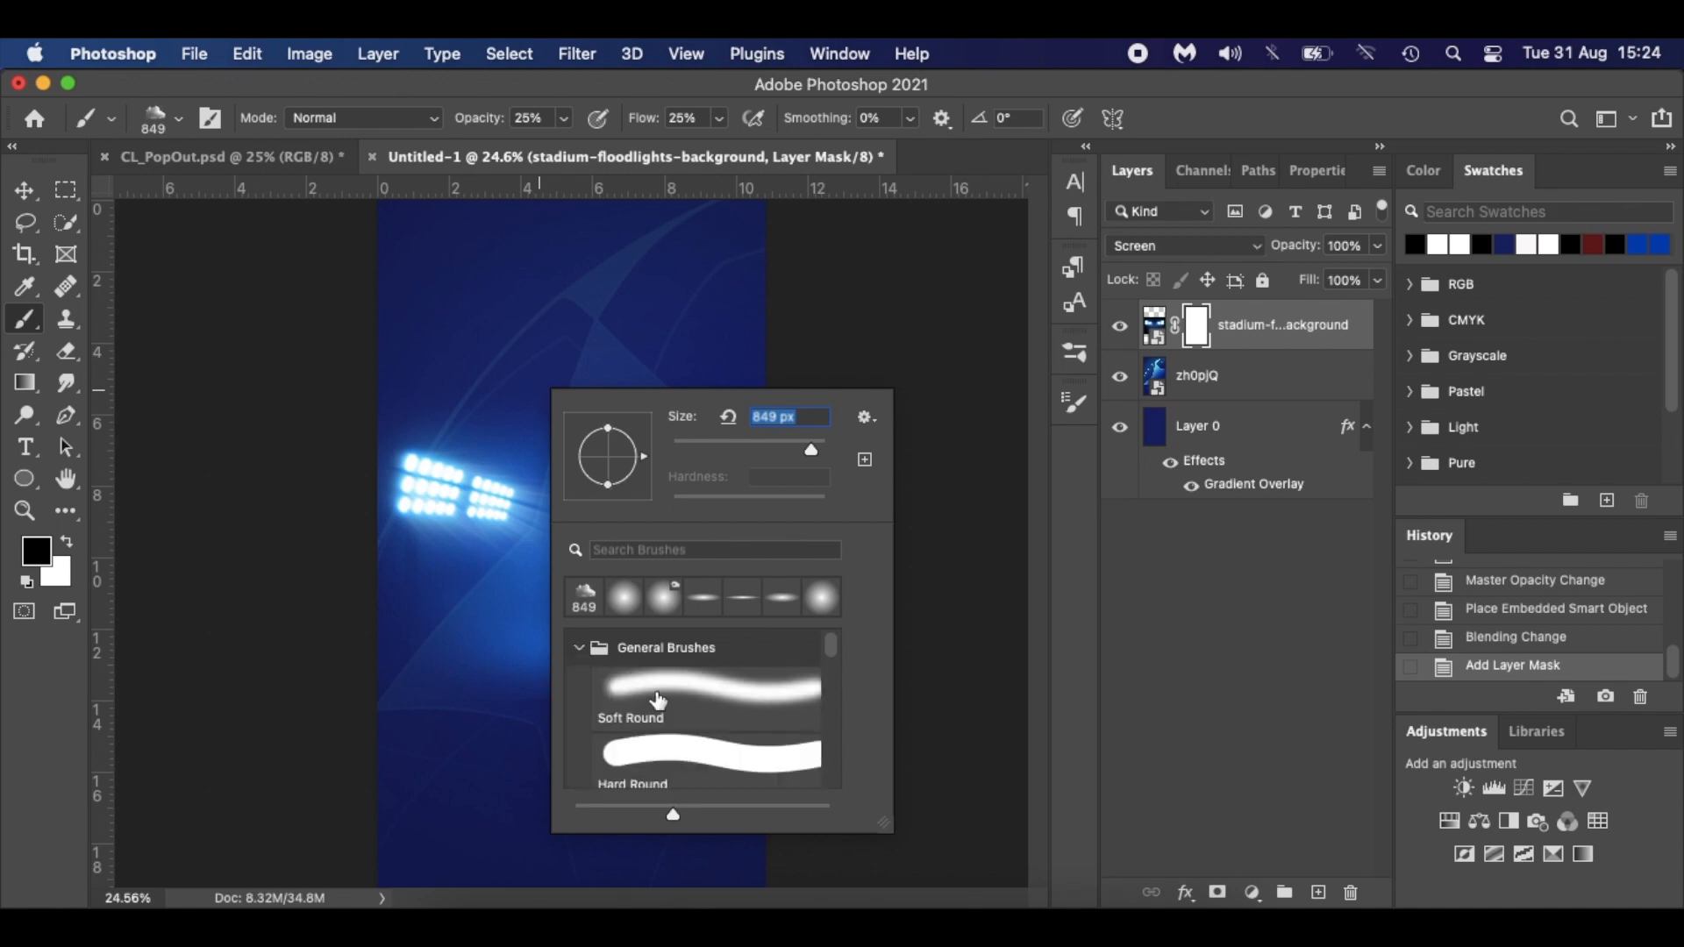
{"action": "left_click", "coordinate": [659, 702]}
{"action": "left_click", "coordinate": [566, 294]}
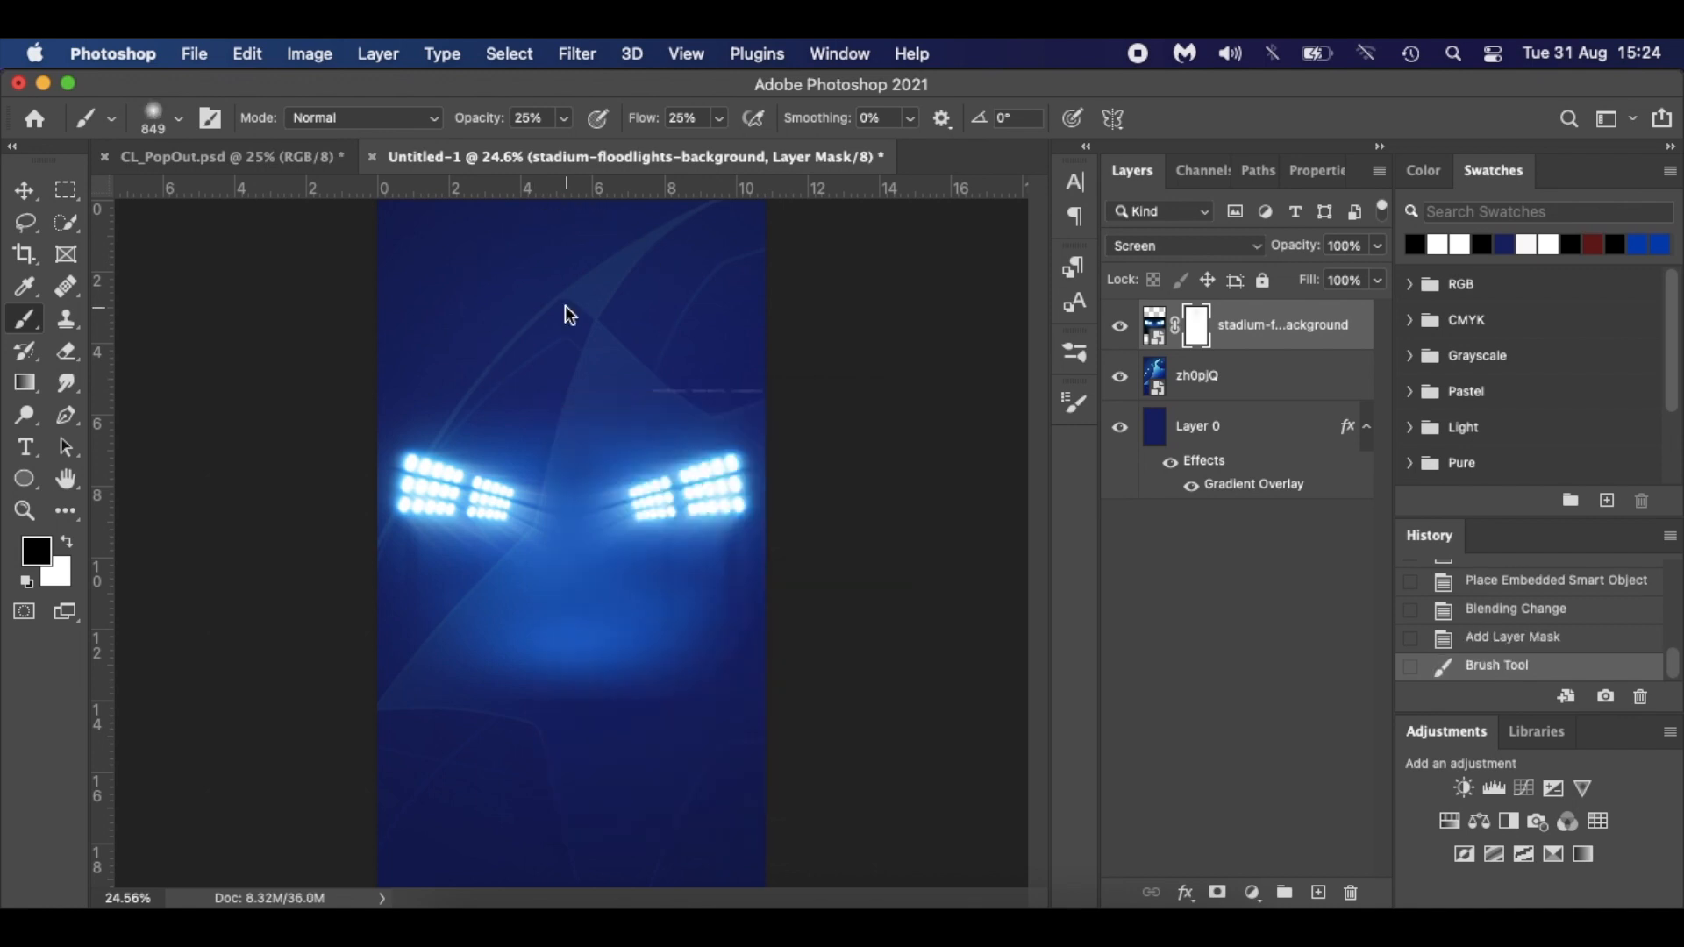
Set the brush to 100% opacity, 100% flow and size 300, and mask out the faint line above the right-hand floodlights.
{"action": "left_click_drag", "start_coordinate": [481, 122], "coordinate": [850, 173]}
{"action": "left_click_drag", "start_coordinate": [636, 128], "coordinate": [713, 127]}
{"action": "type", "text": "100"}
{"action": "key", "text": "Return"}
{"action": "key", "text": "bracketleft"}
{"action": "key", "text": "bracketleft"}
{"action": "key", "text": "bracketleft"}
{"action": "key", "text": "bracketleft"}
{"action": "key", "text": "bracketleft"}
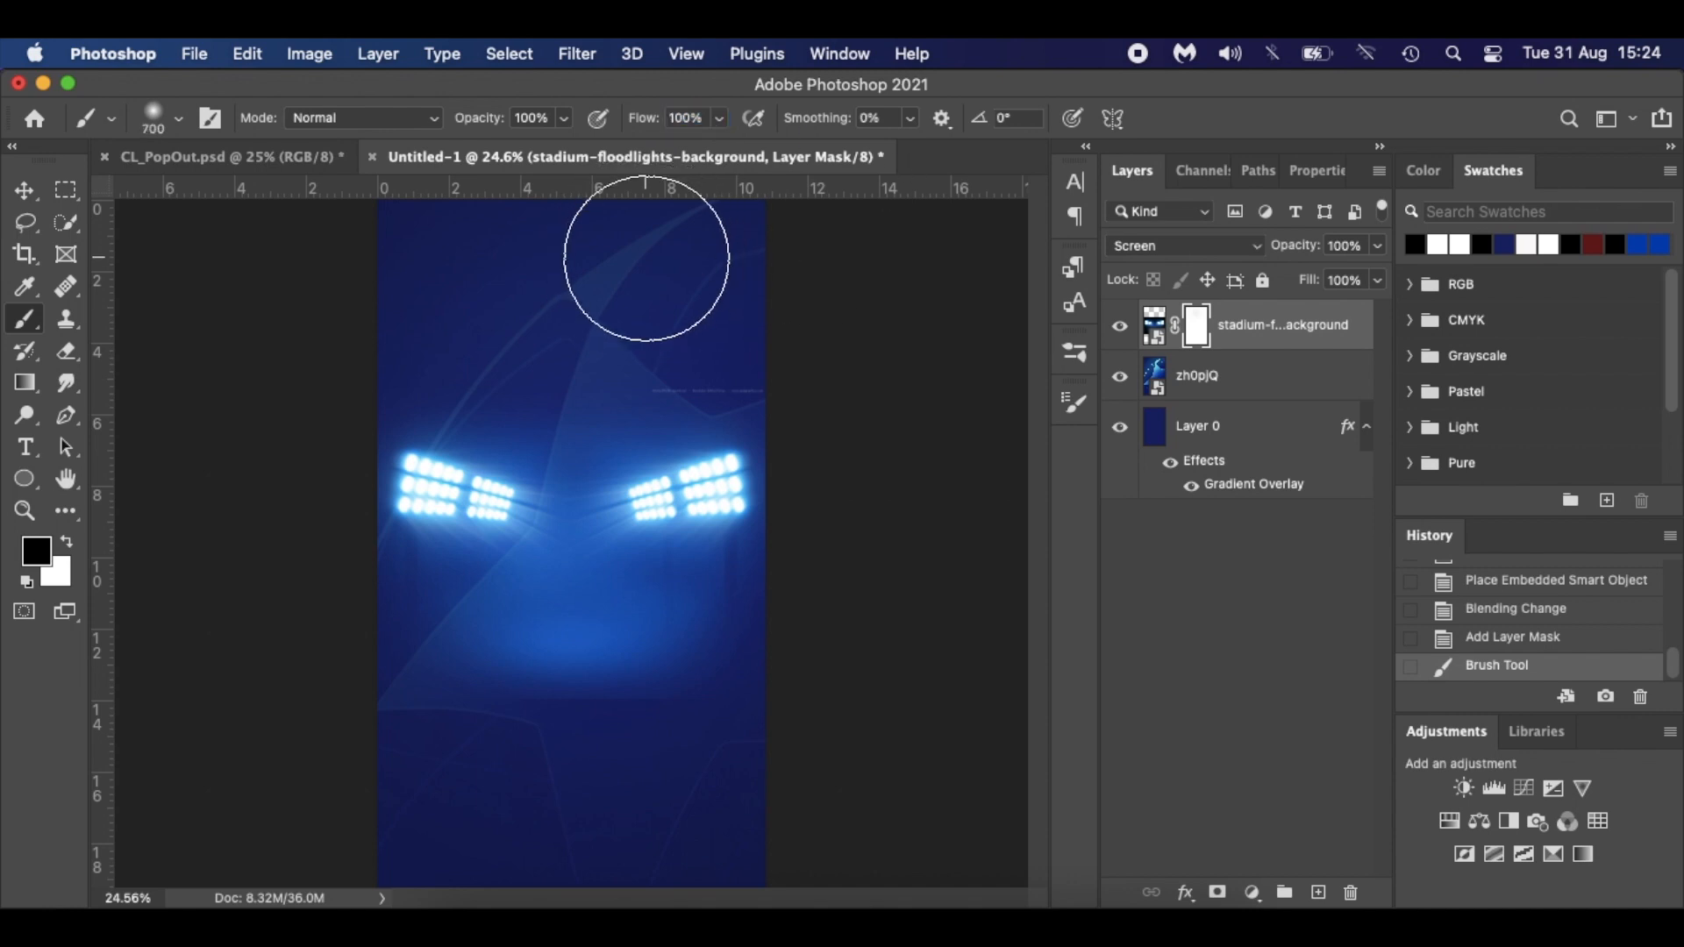
{"action": "key", "text": "bracketleft"}
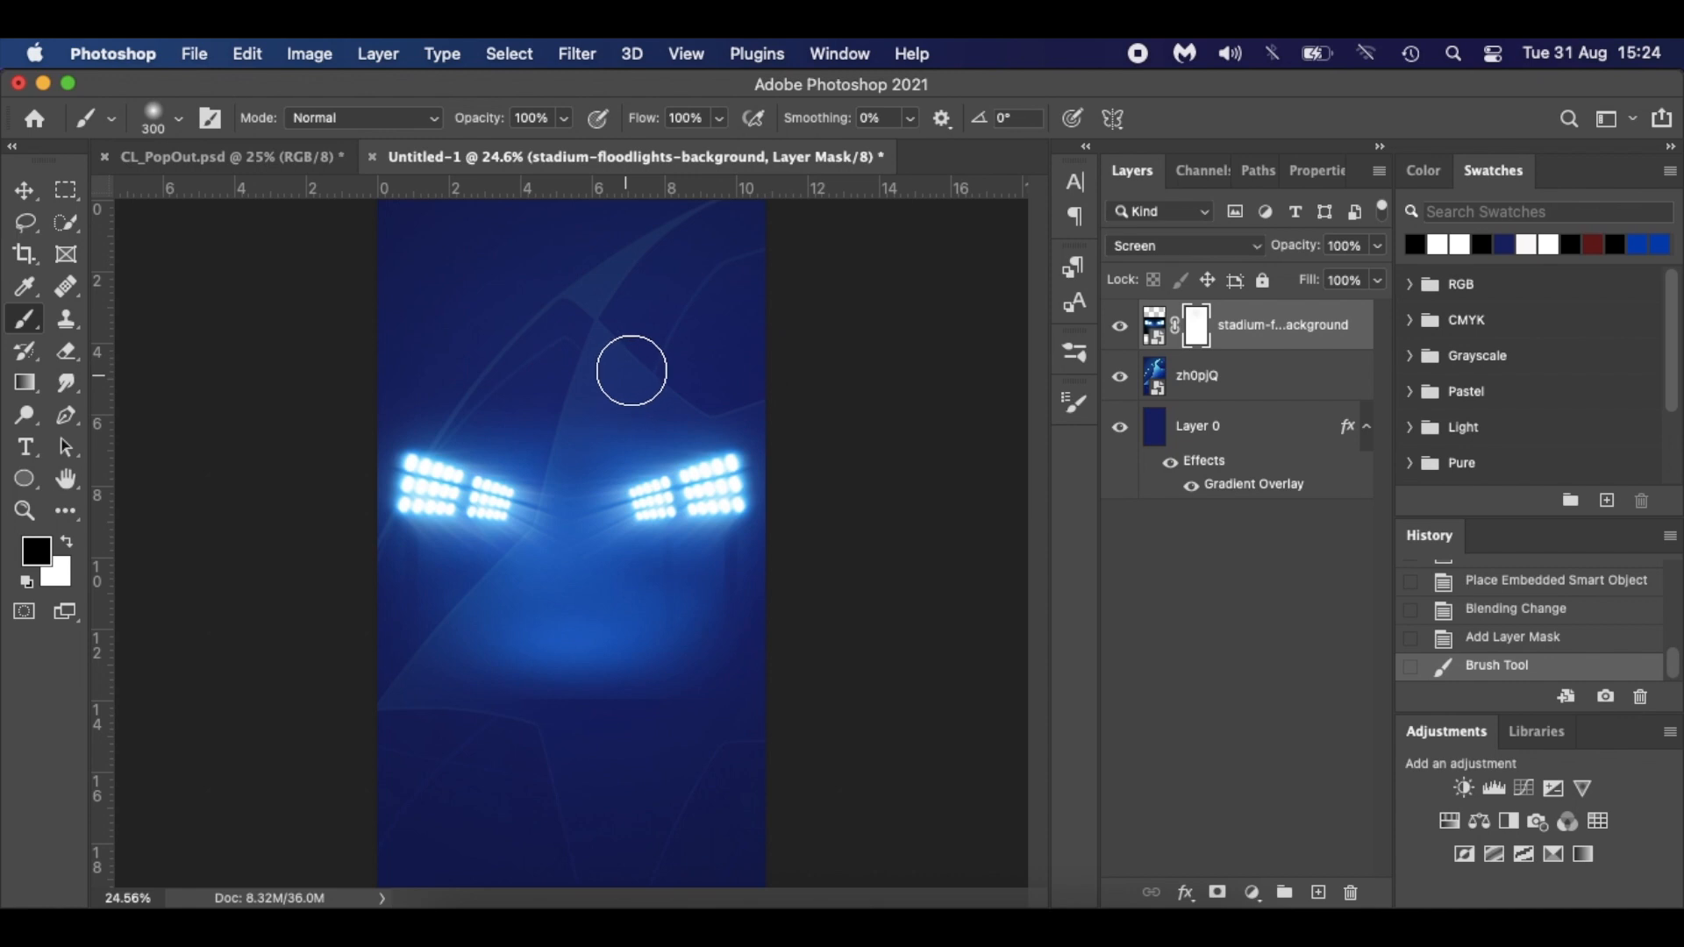
{"action": "left_click", "coordinate": [770, 374]}
{"action": "scroll", "coordinate": [770, 374], "scroll_direction": "up", "scroll_amount": 2}
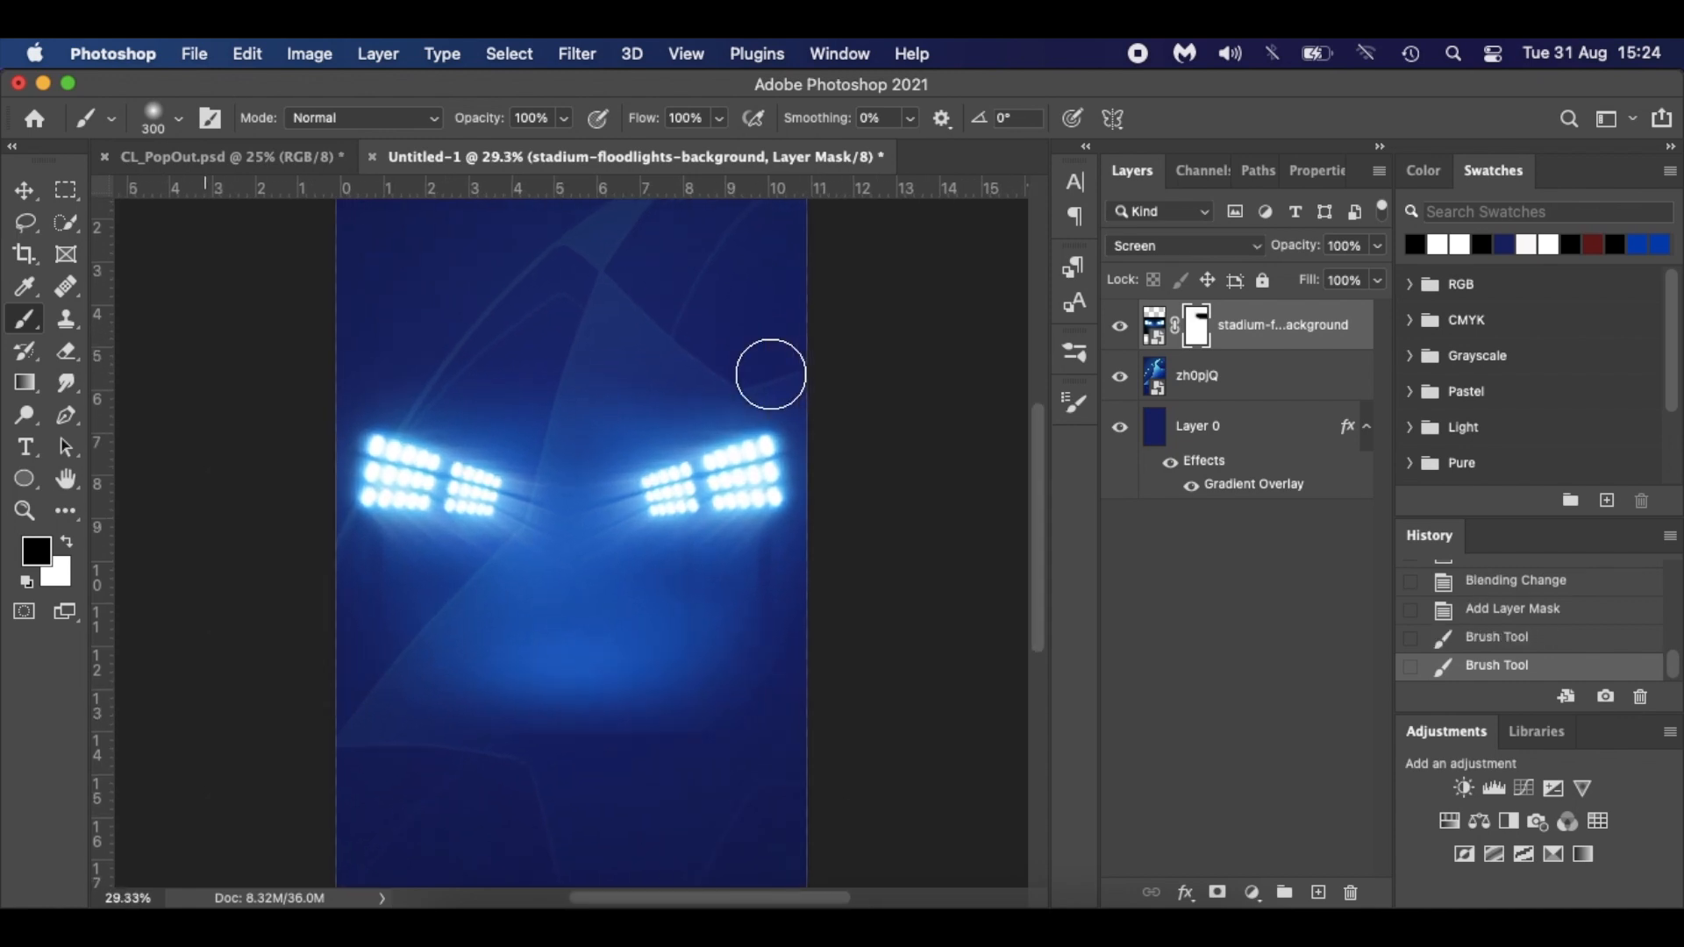
Lower the brush opacity to 53% and flow to 49%, and fade the floodlight image's upper and lower edges on its mask.
{"action": "left_click_drag", "start_coordinate": [475, 121], "coordinate": [426, 122]}
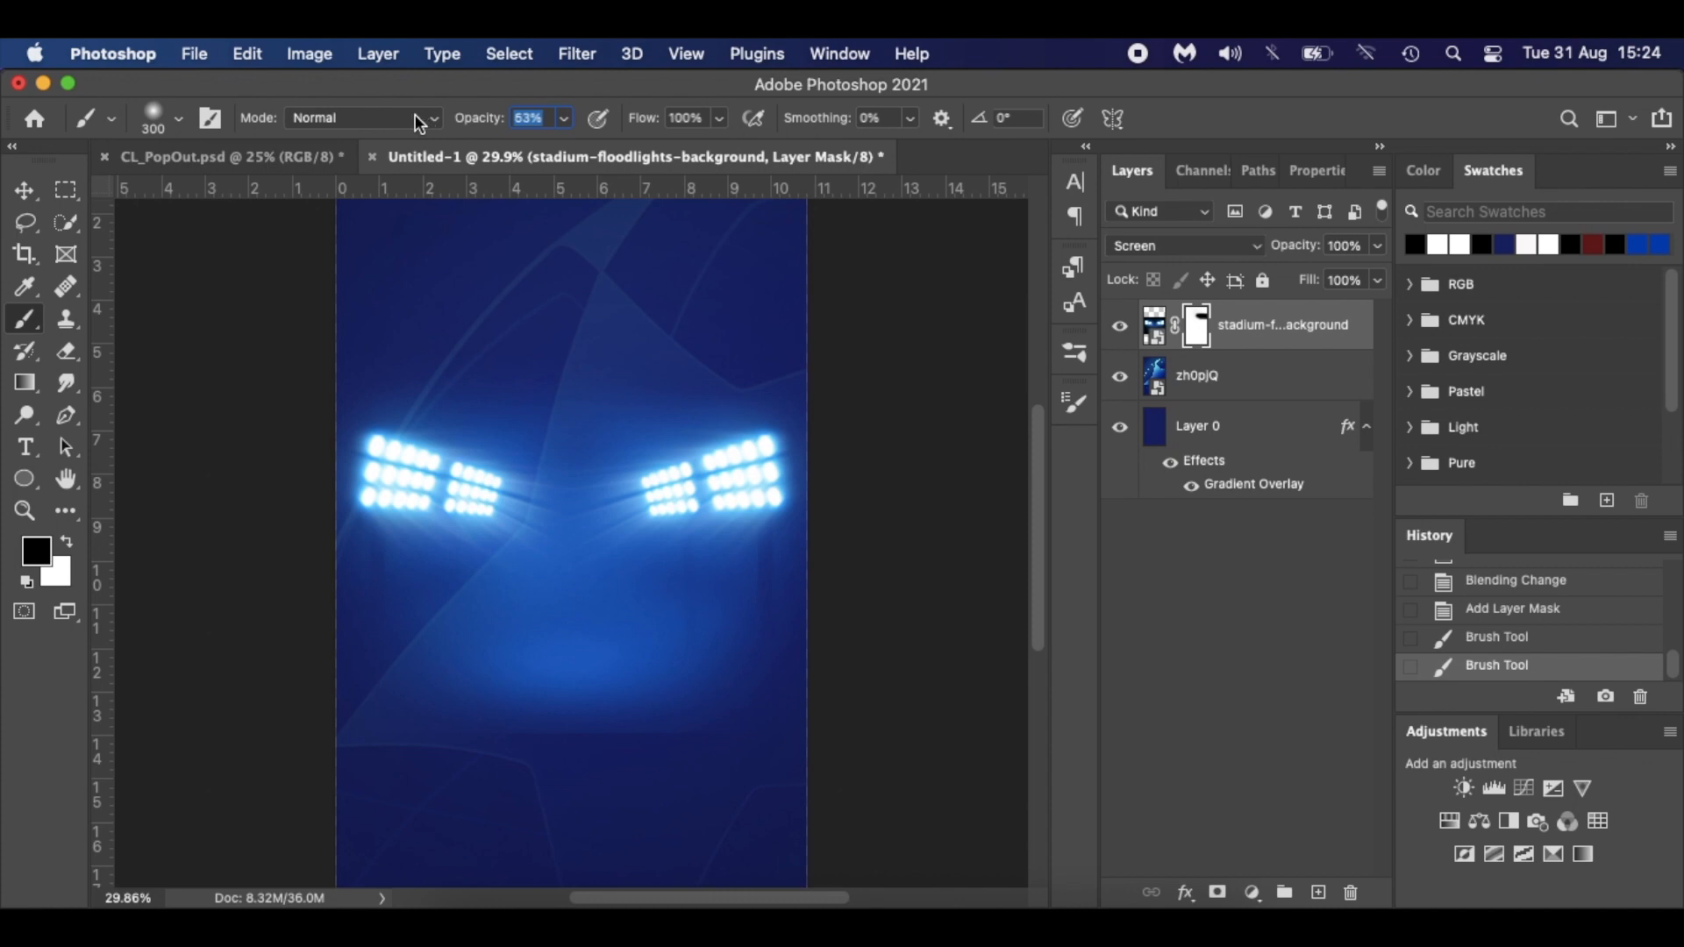
{"action": "left_click_drag", "start_coordinate": [640, 123], "coordinate": [576, 128]}
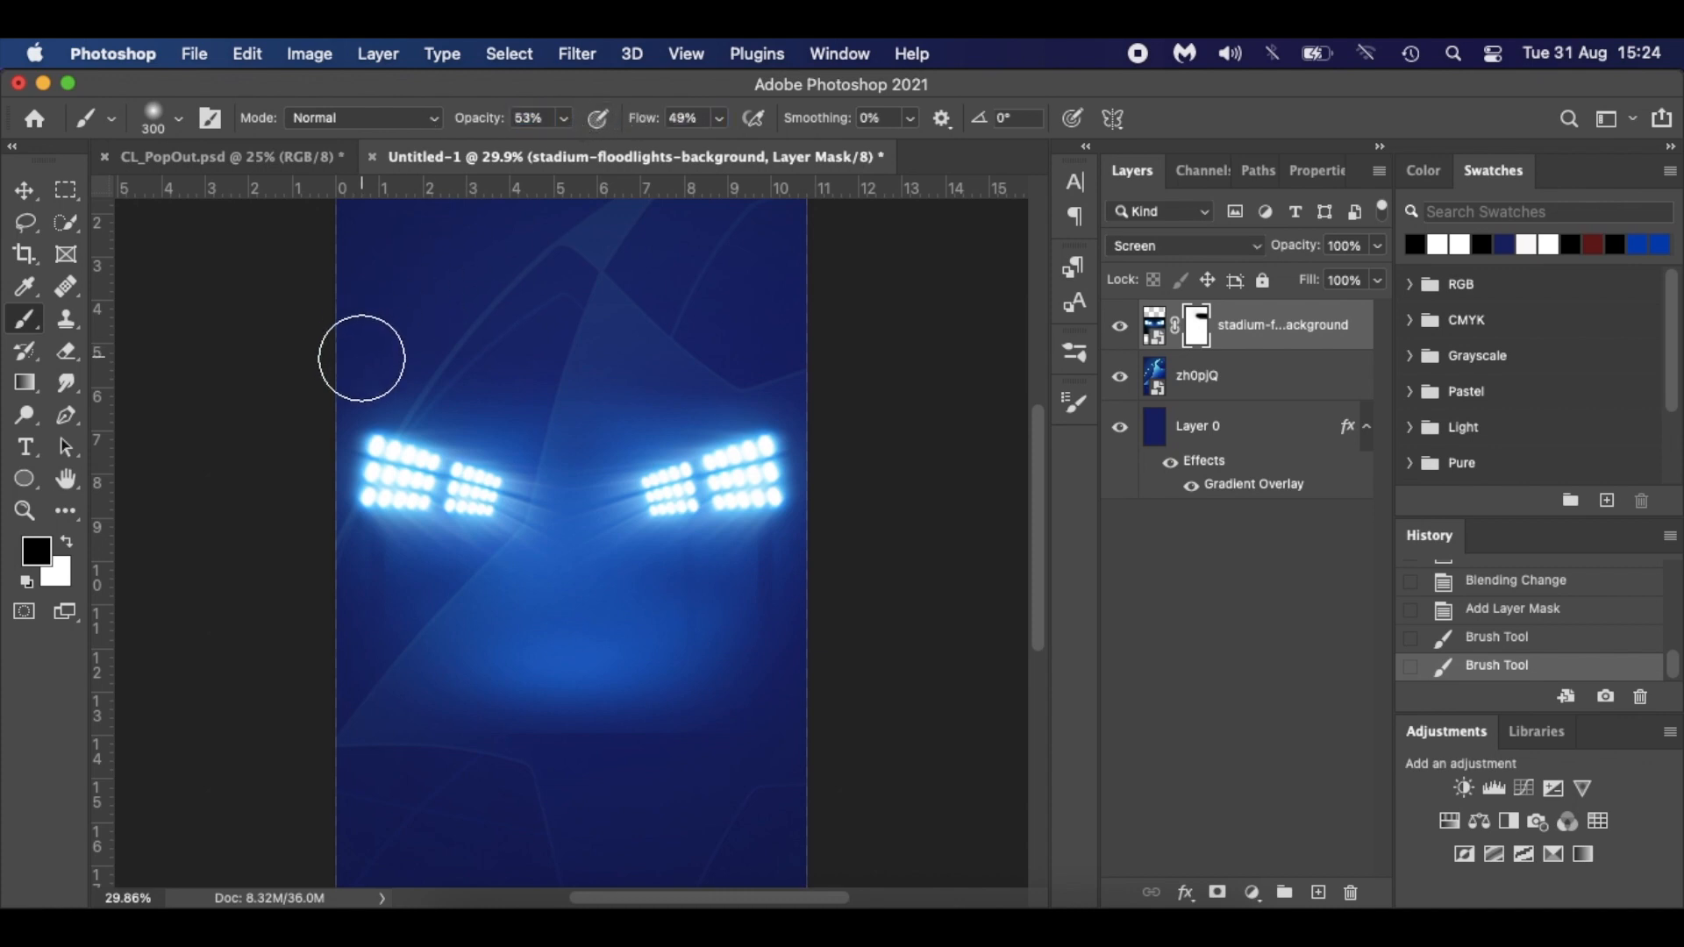
{"action": "left_click_drag", "start_coordinate": [525, 375], "coordinate": [837, 357]}
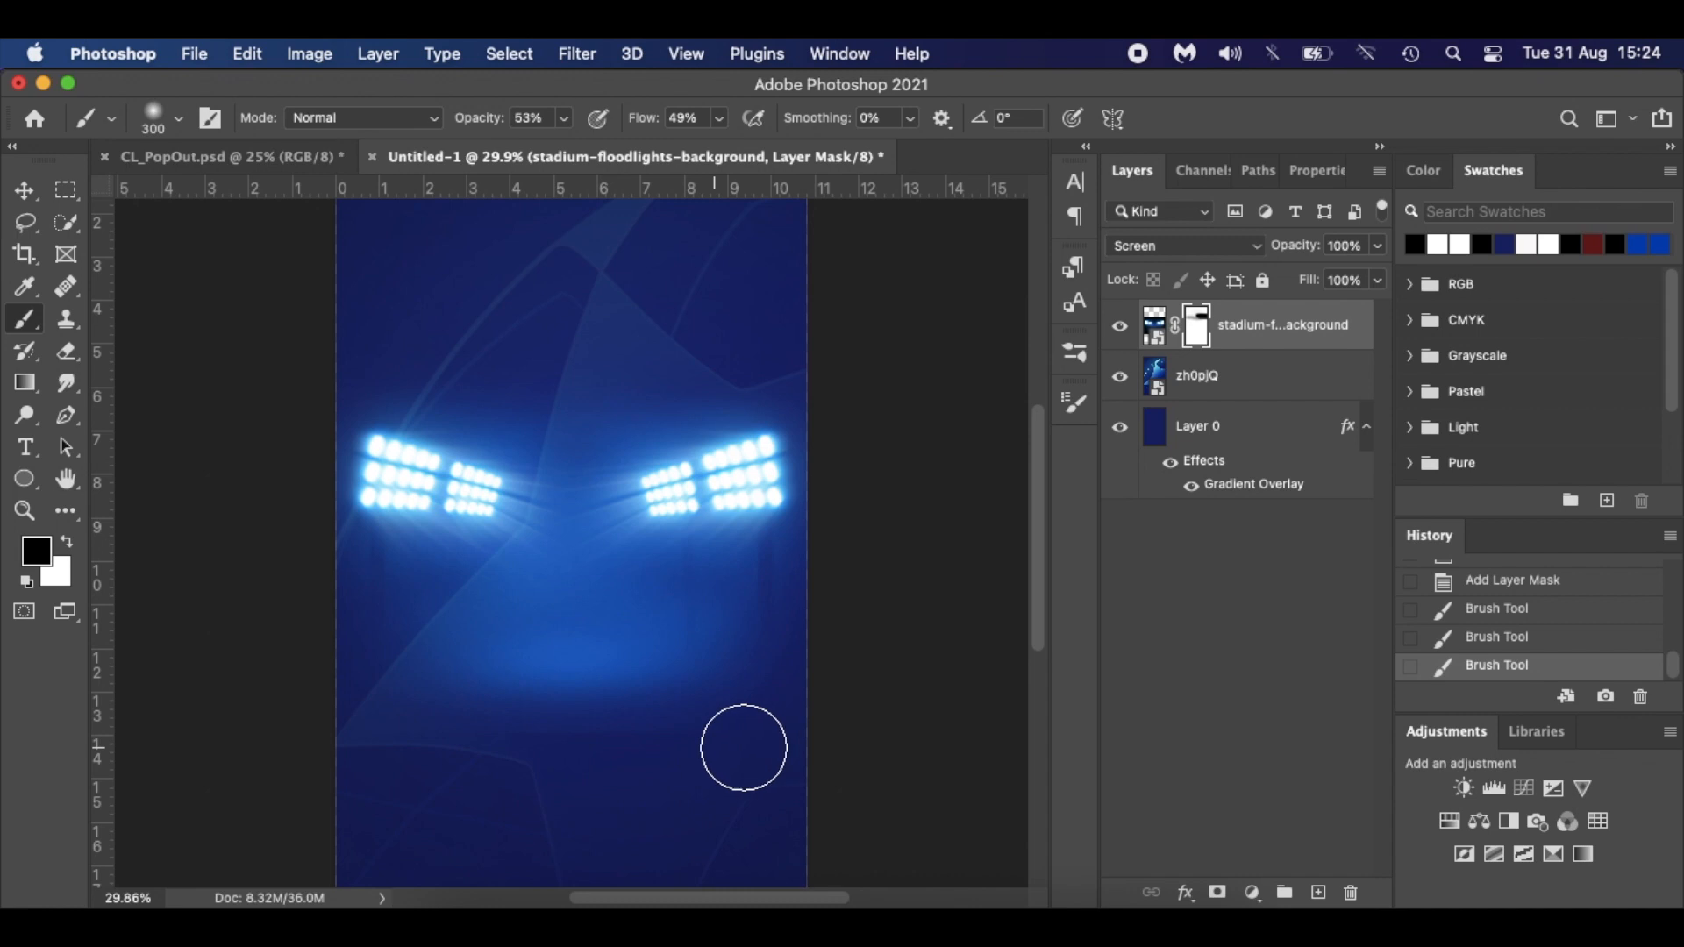
{"action": "mouse_move", "coordinate": [629, 765]}
{"action": "left_mouse_down"}
{"action": "mouse_move", "coordinate": [511, 752]}
{"action": "mouse_move", "coordinate": [703, 760]}
{"action": "left_mouse_up"}
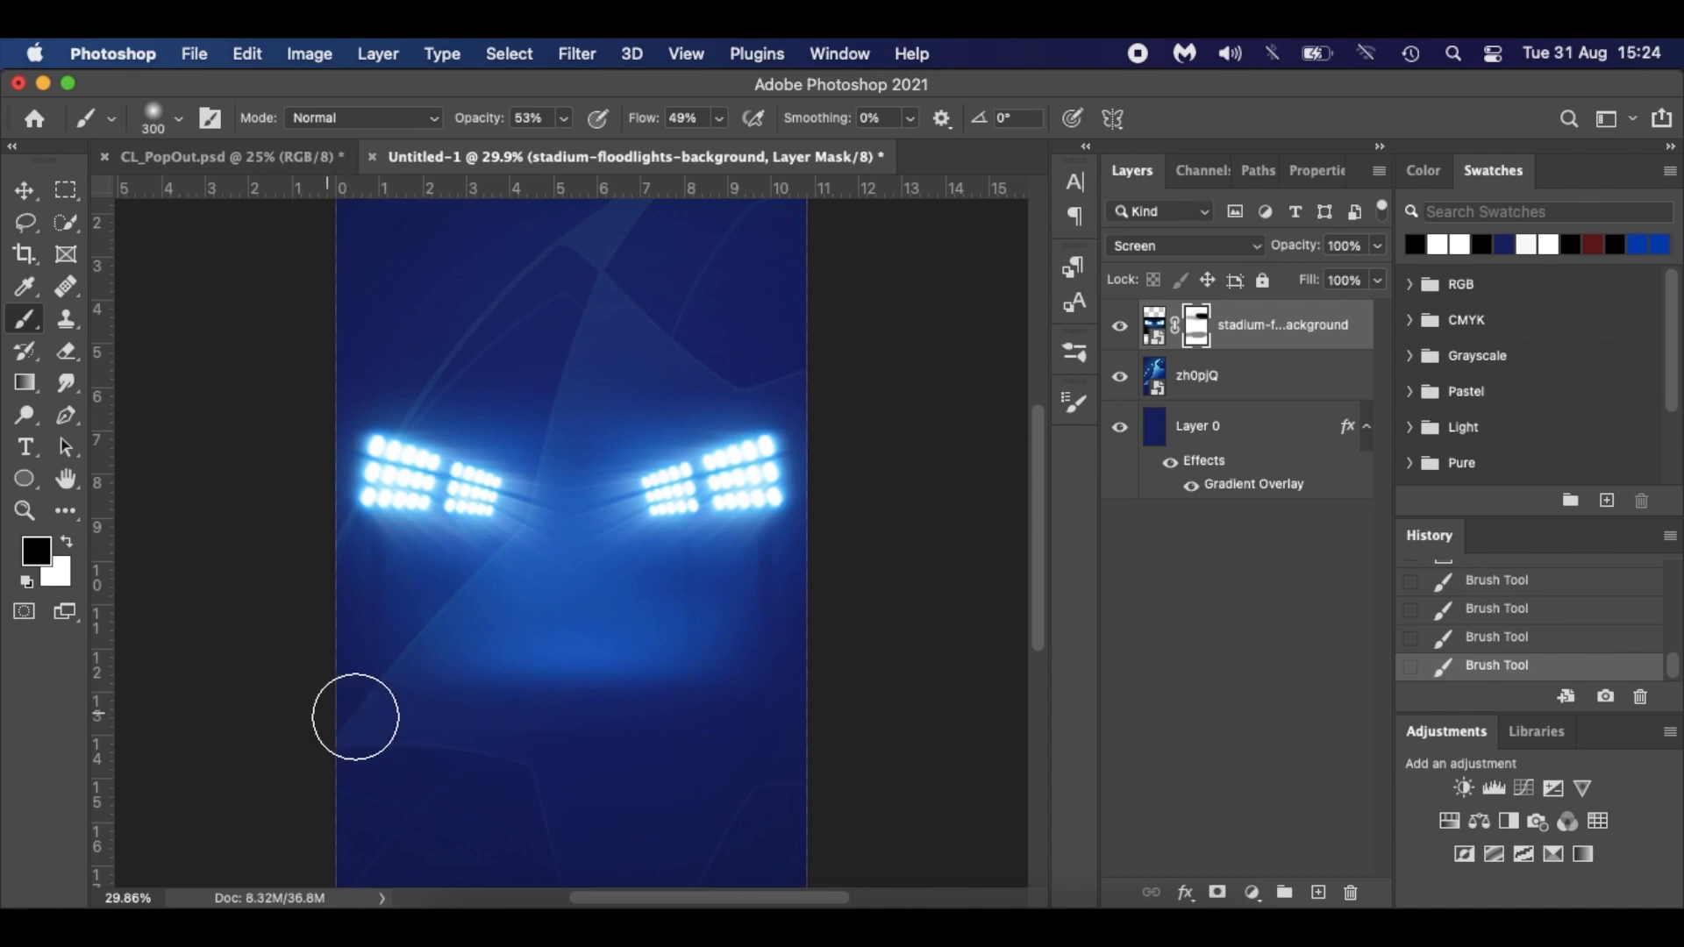
{"action": "left_click_drag", "start_coordinate": [777, 707], "coordinate": [542, 756]}
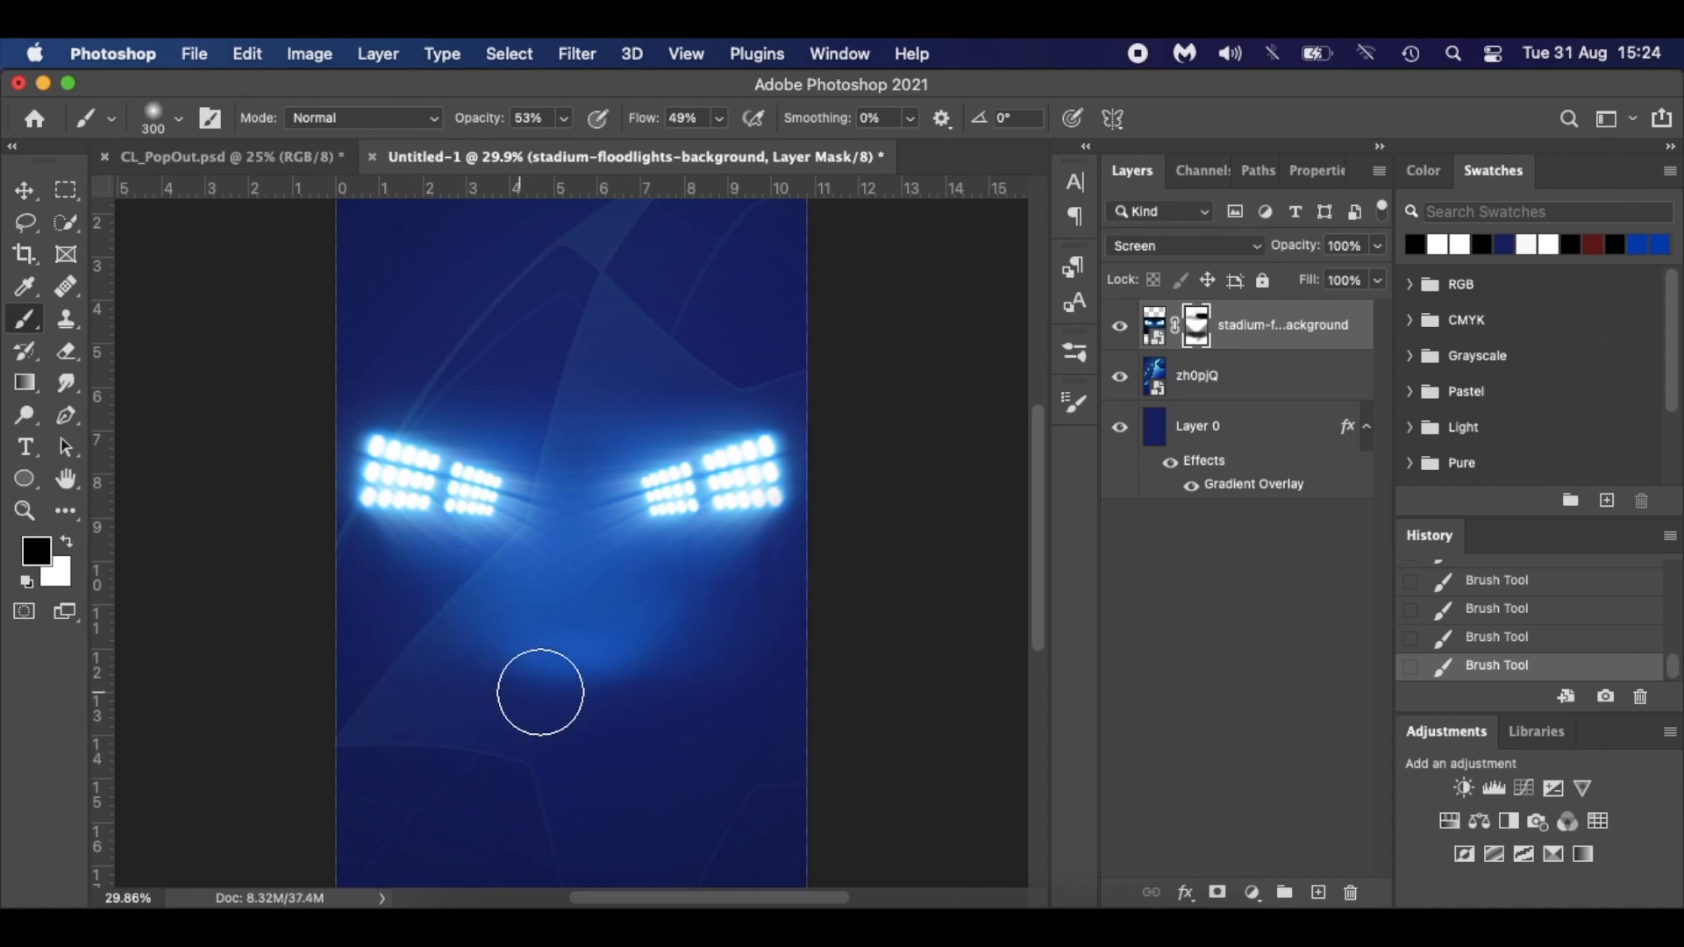
Enlarge the brush to 600 and soften the lower glow on the floodlights mask.
{"action": "key", "text": "bracketright"}
{"action": "key", "text": "bracketright"}
{"action": "key", "text": "bracketright"}
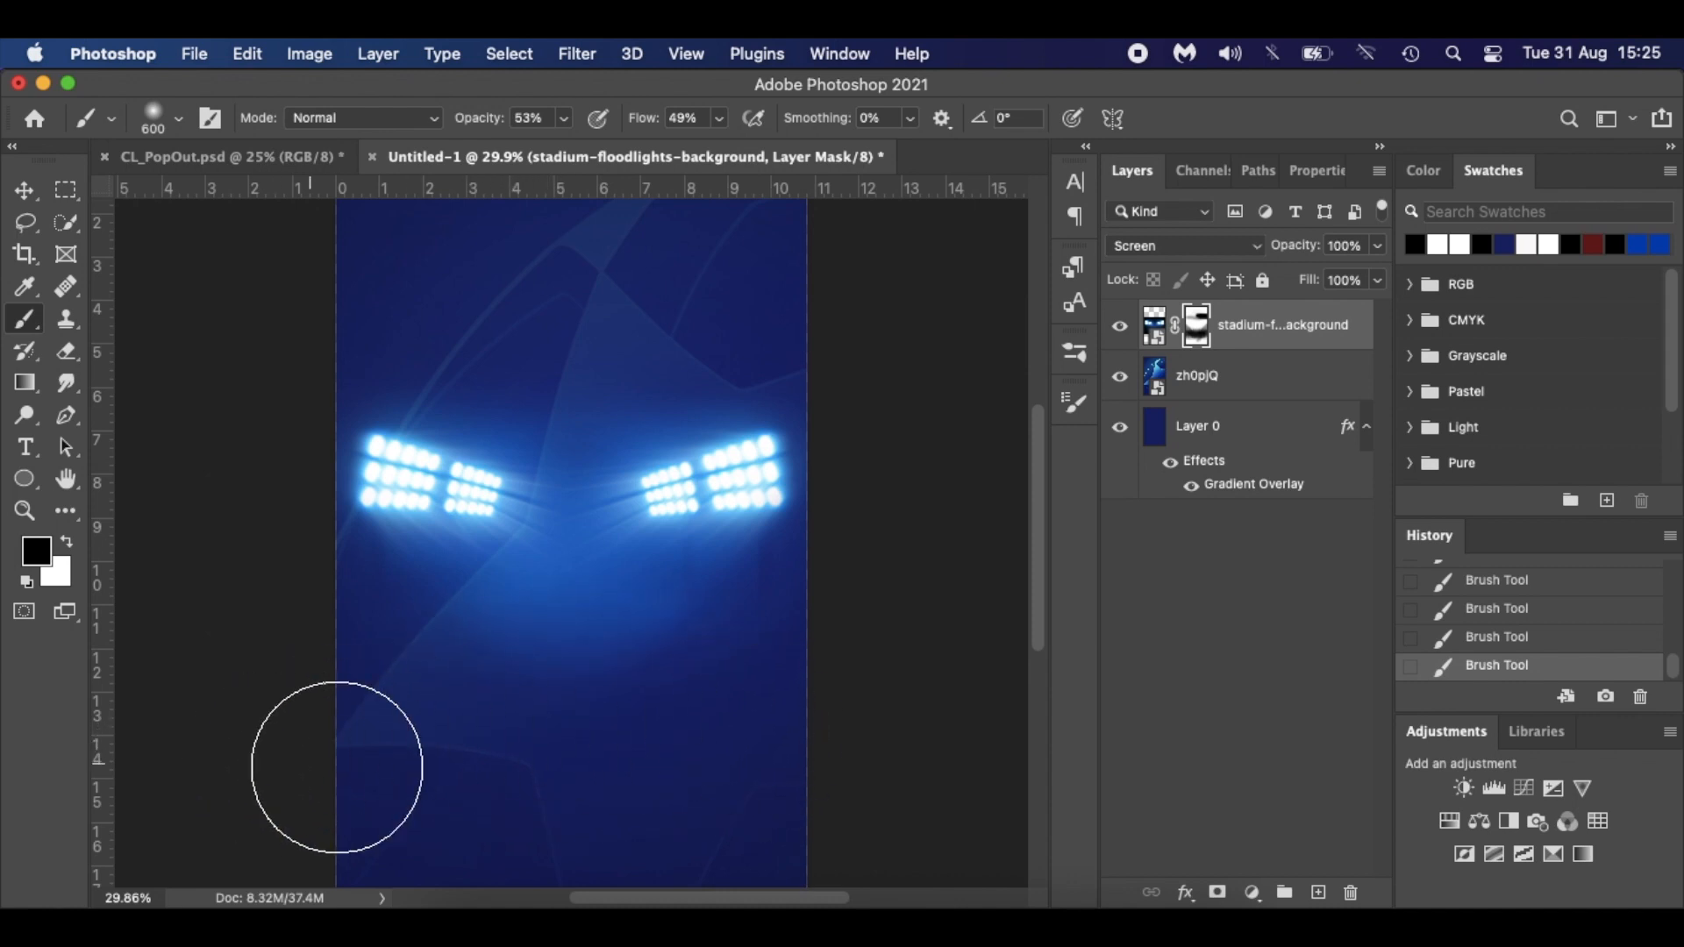
{"action": "key", "text": "super+0"}
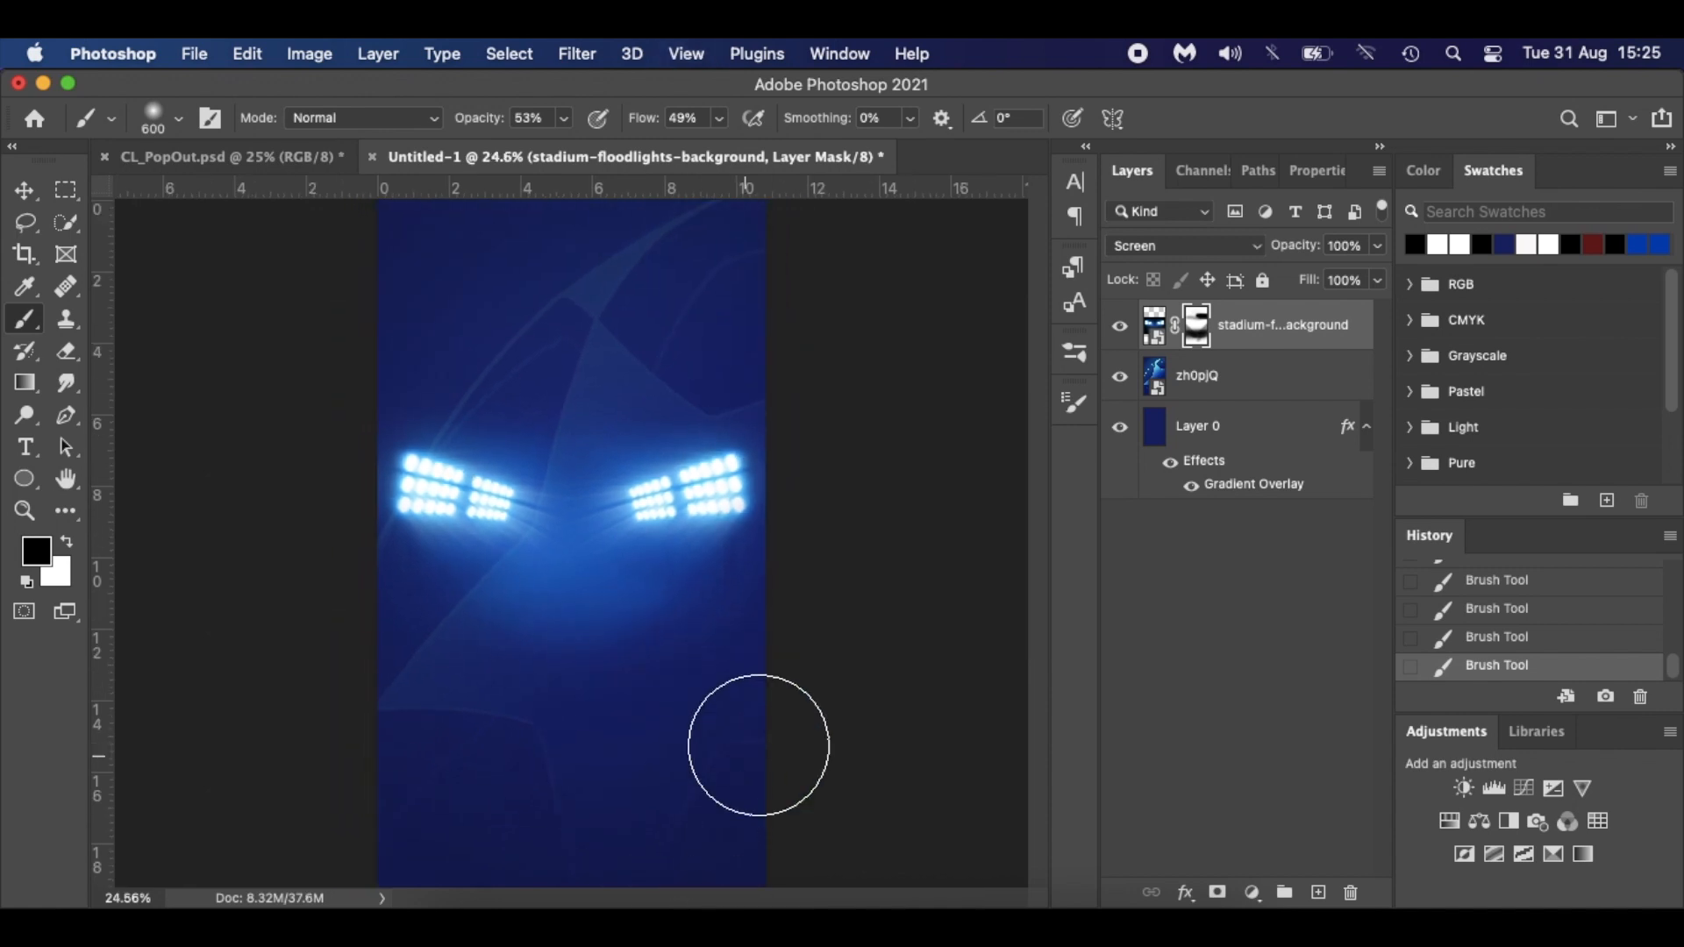
{"action": "key", "text": "v"}
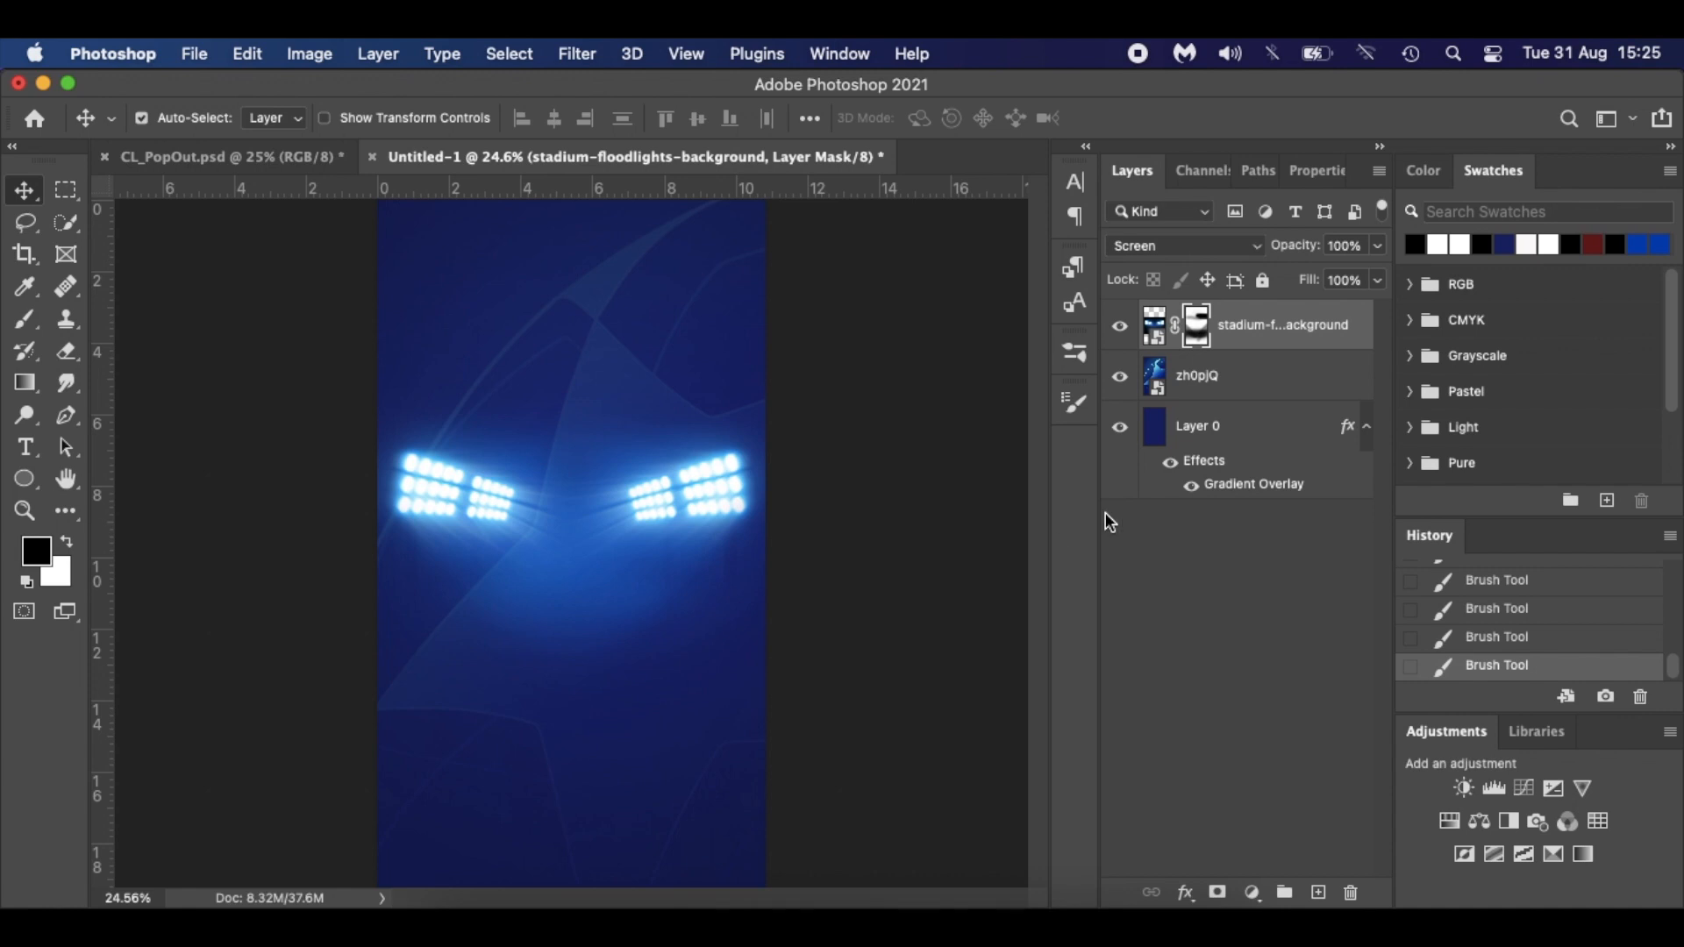
Add a layer mask to the zh0pjQ layer and paint black over the pattern around and below the floodlights with the soft brush.
{"action": "left_click", "coordinate": [1247, 384]}
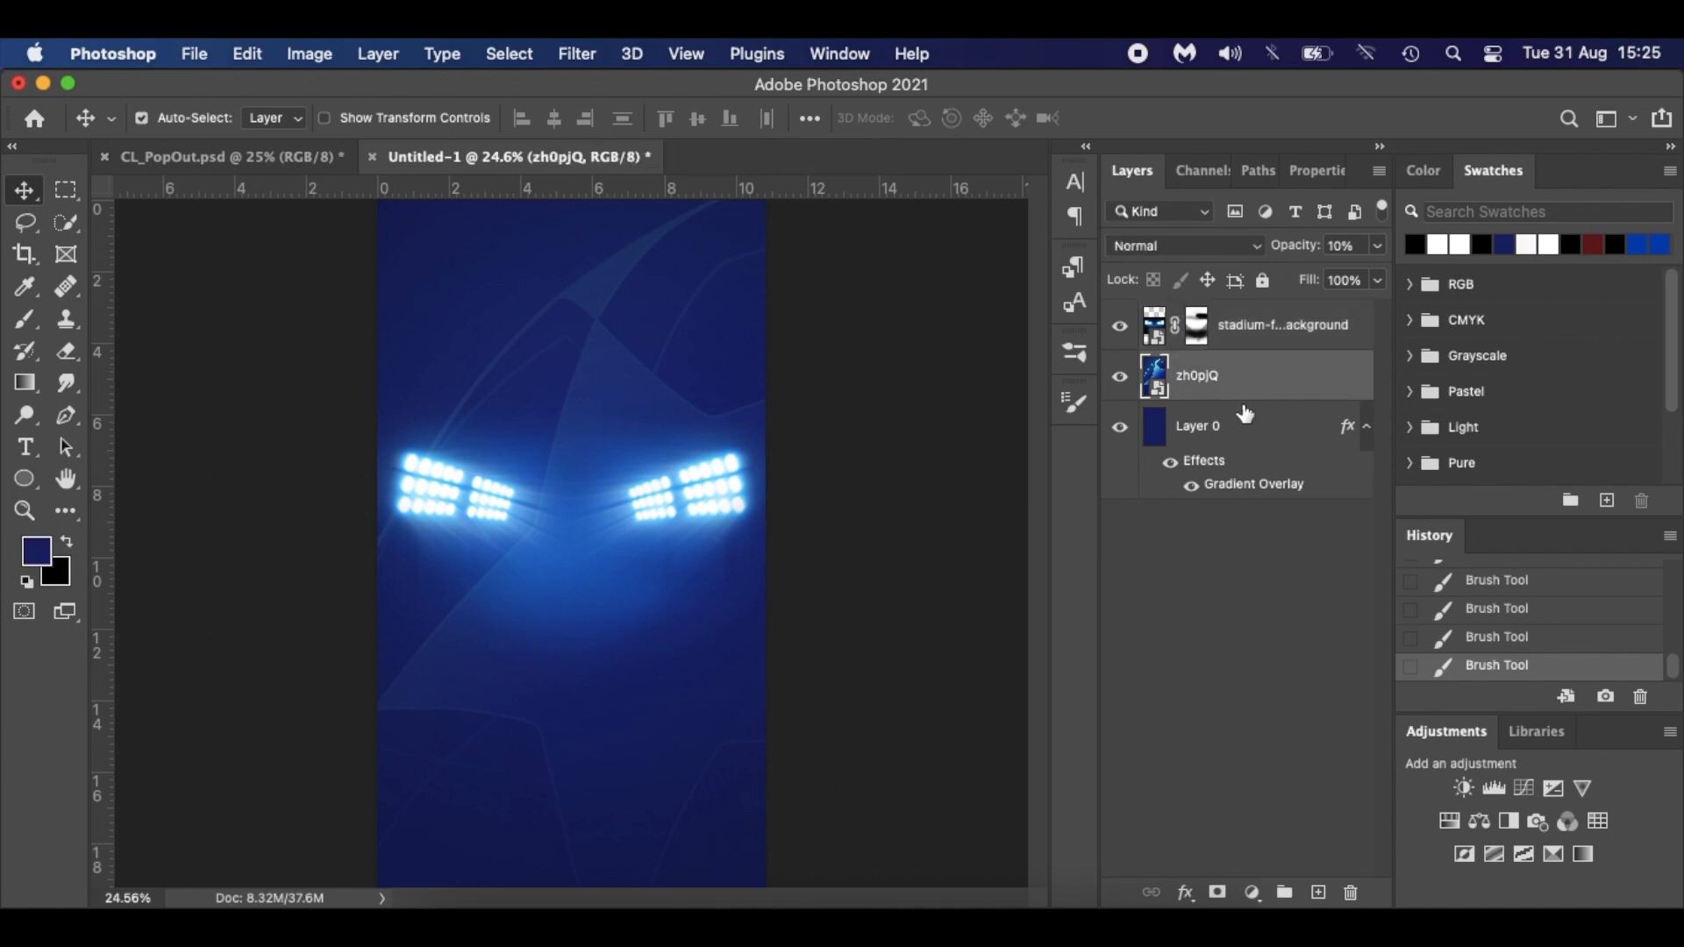
{"action": "left_click", "coordinate": [1218, 894]}
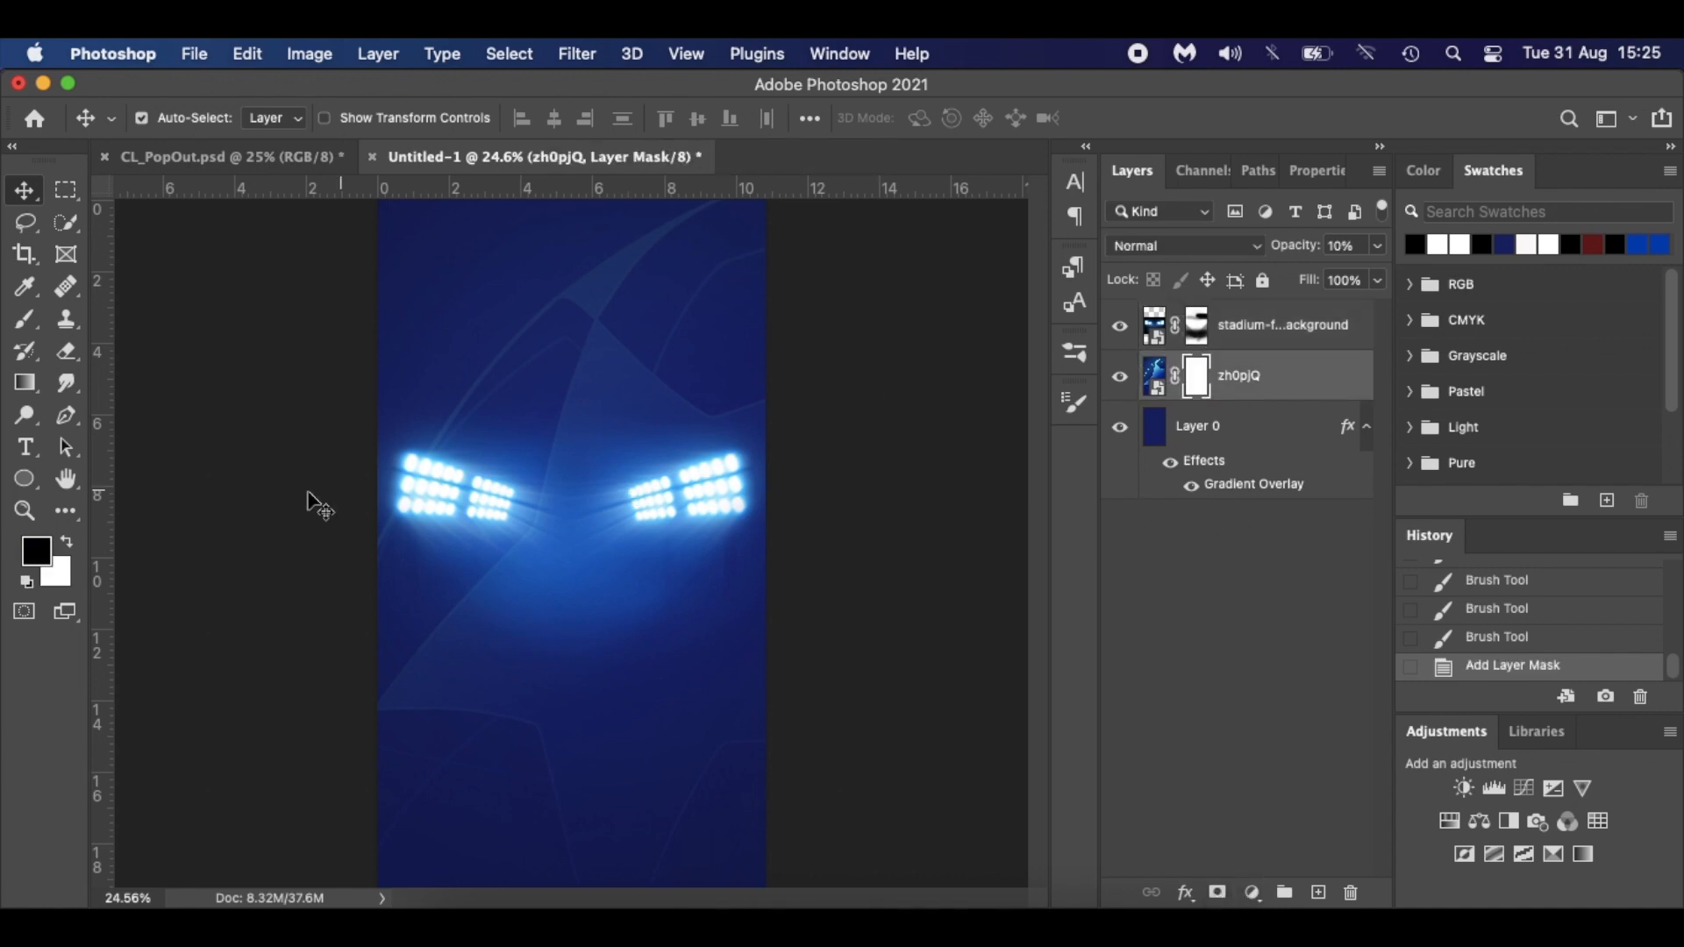
{"action": "key", "text": "b"}
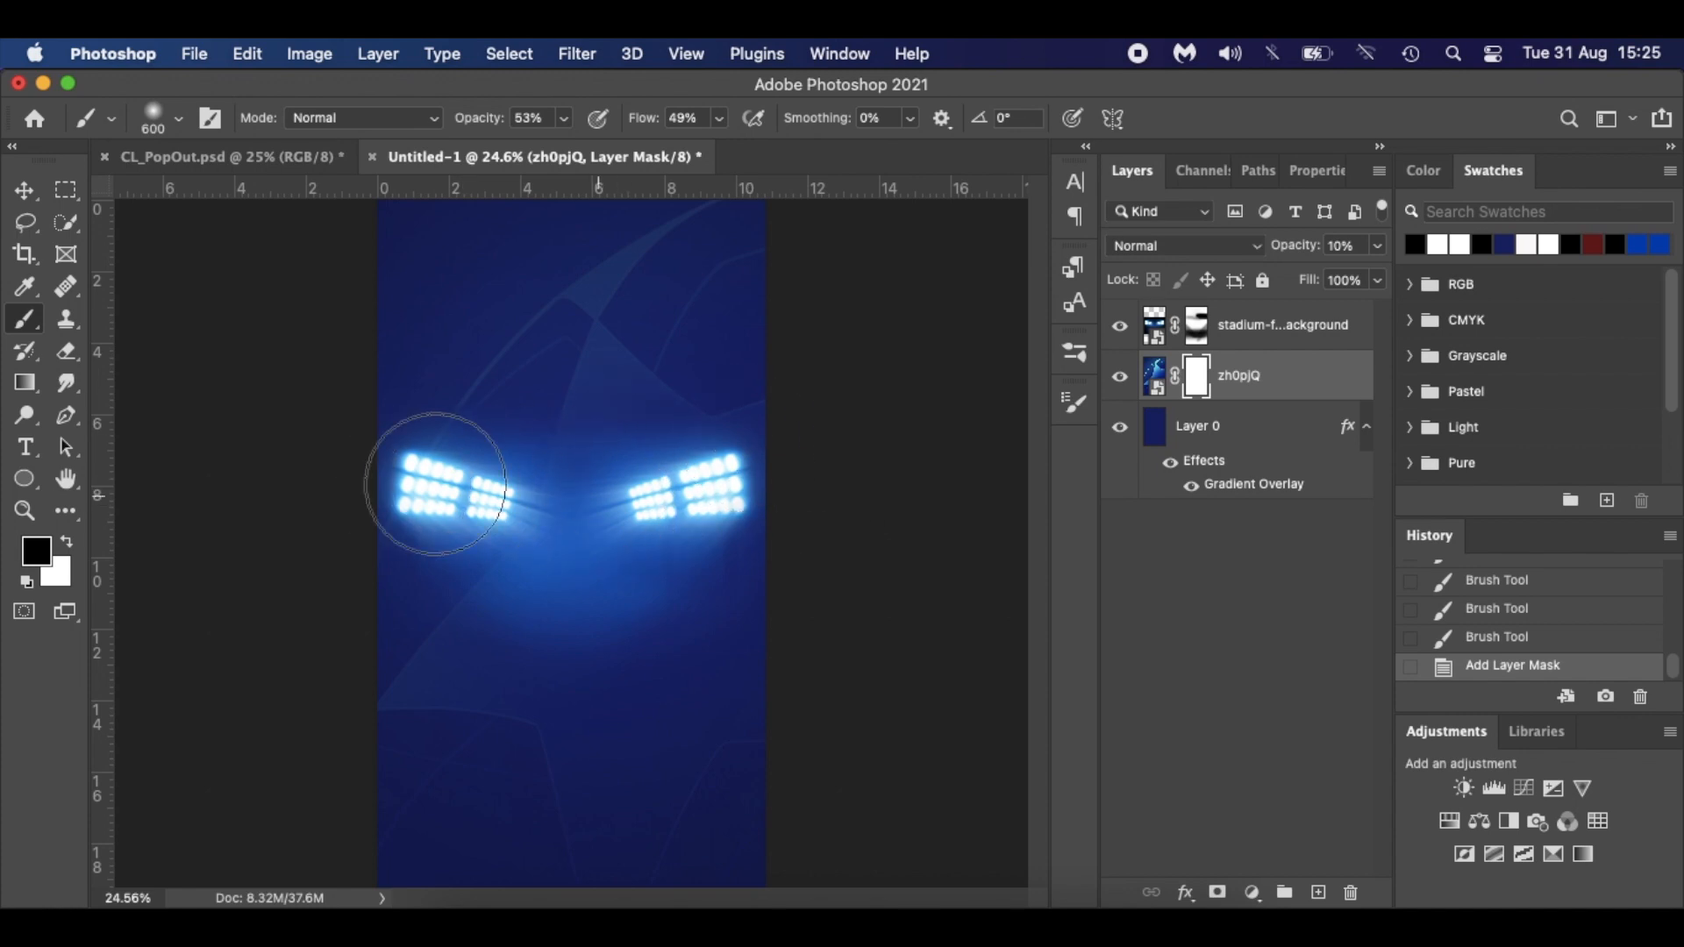
{"action": "mouse_move", "coordinate": [449, 527]}
{"action": "left_mouse_down"}
{"action": "mouse_move", "coordinate": [525, 575]}
{"action": "mouse_move", "coordinate": [702, 557]}
{"action": "mouse_move", "coordinate": [470, 568]}
{"action": "left_mouse_up"}
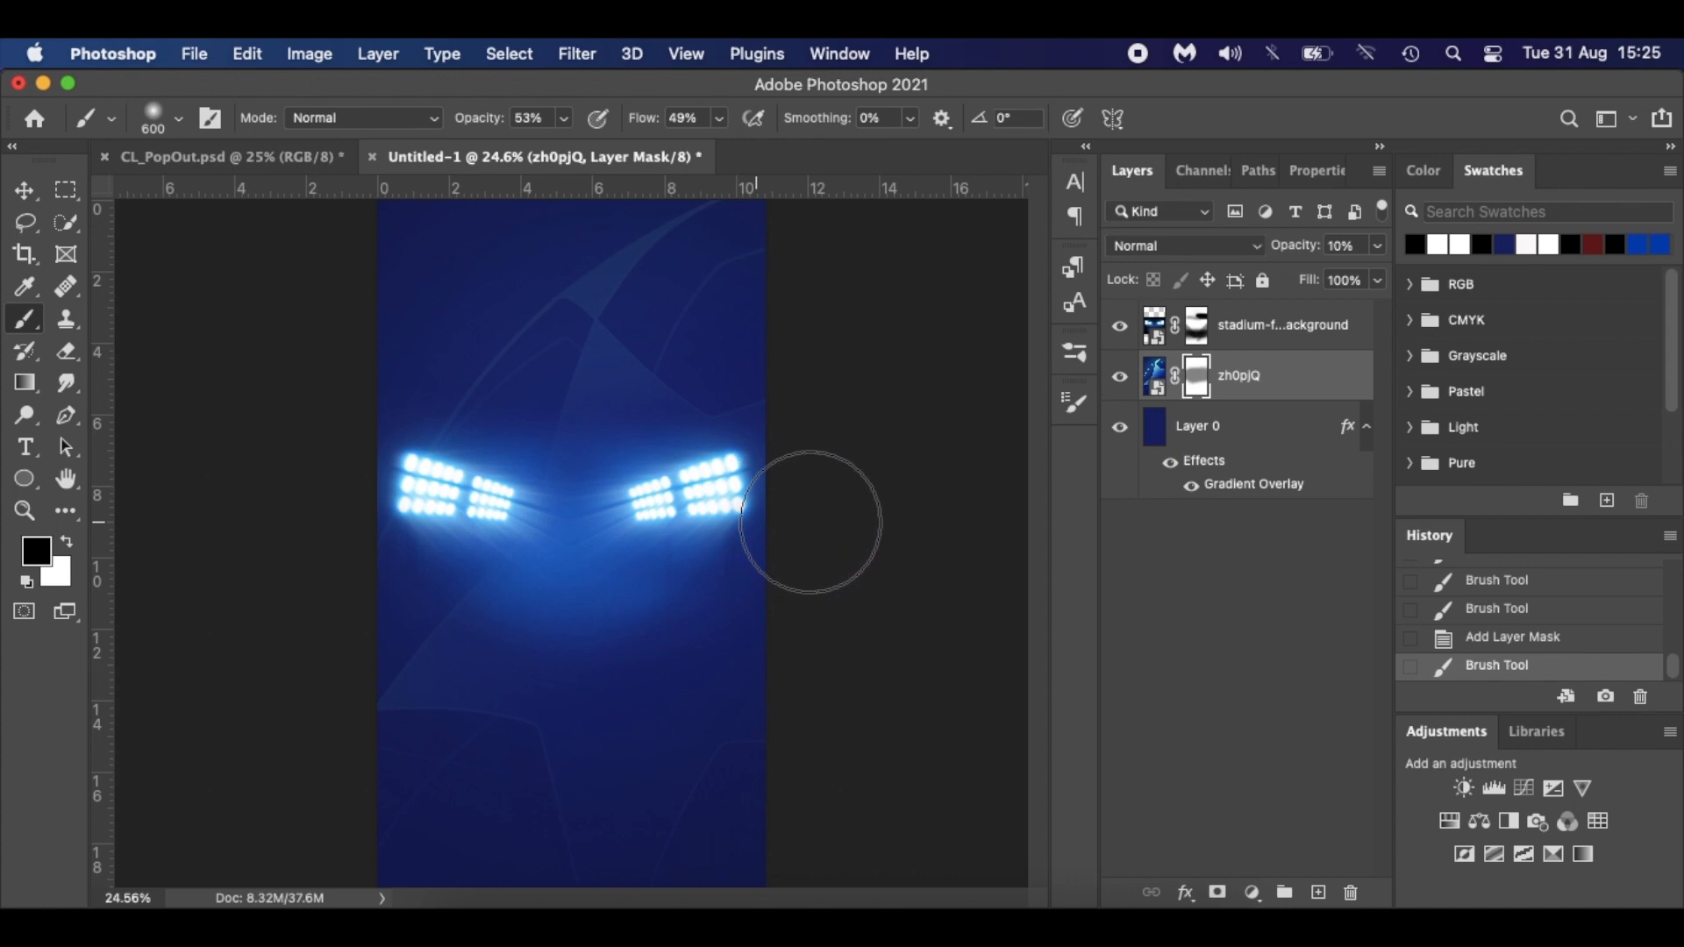
{"action": "left_click", "coordinate": [506, 574]}
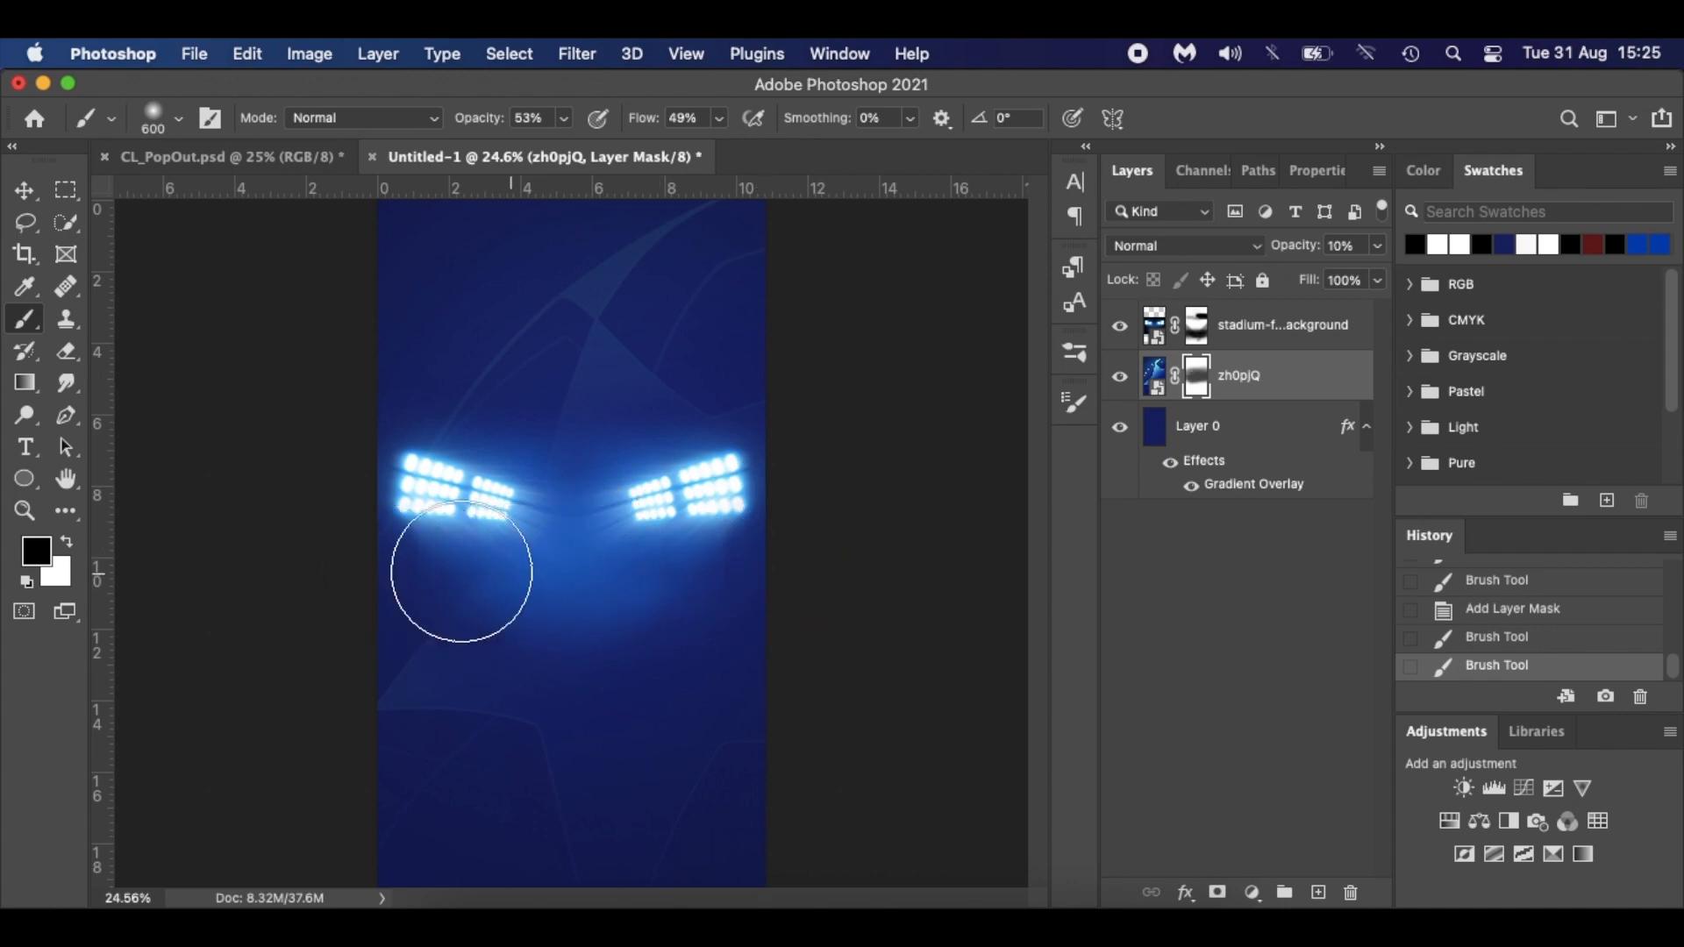
{"action": "left_click", "coordinate": [643, 447]}
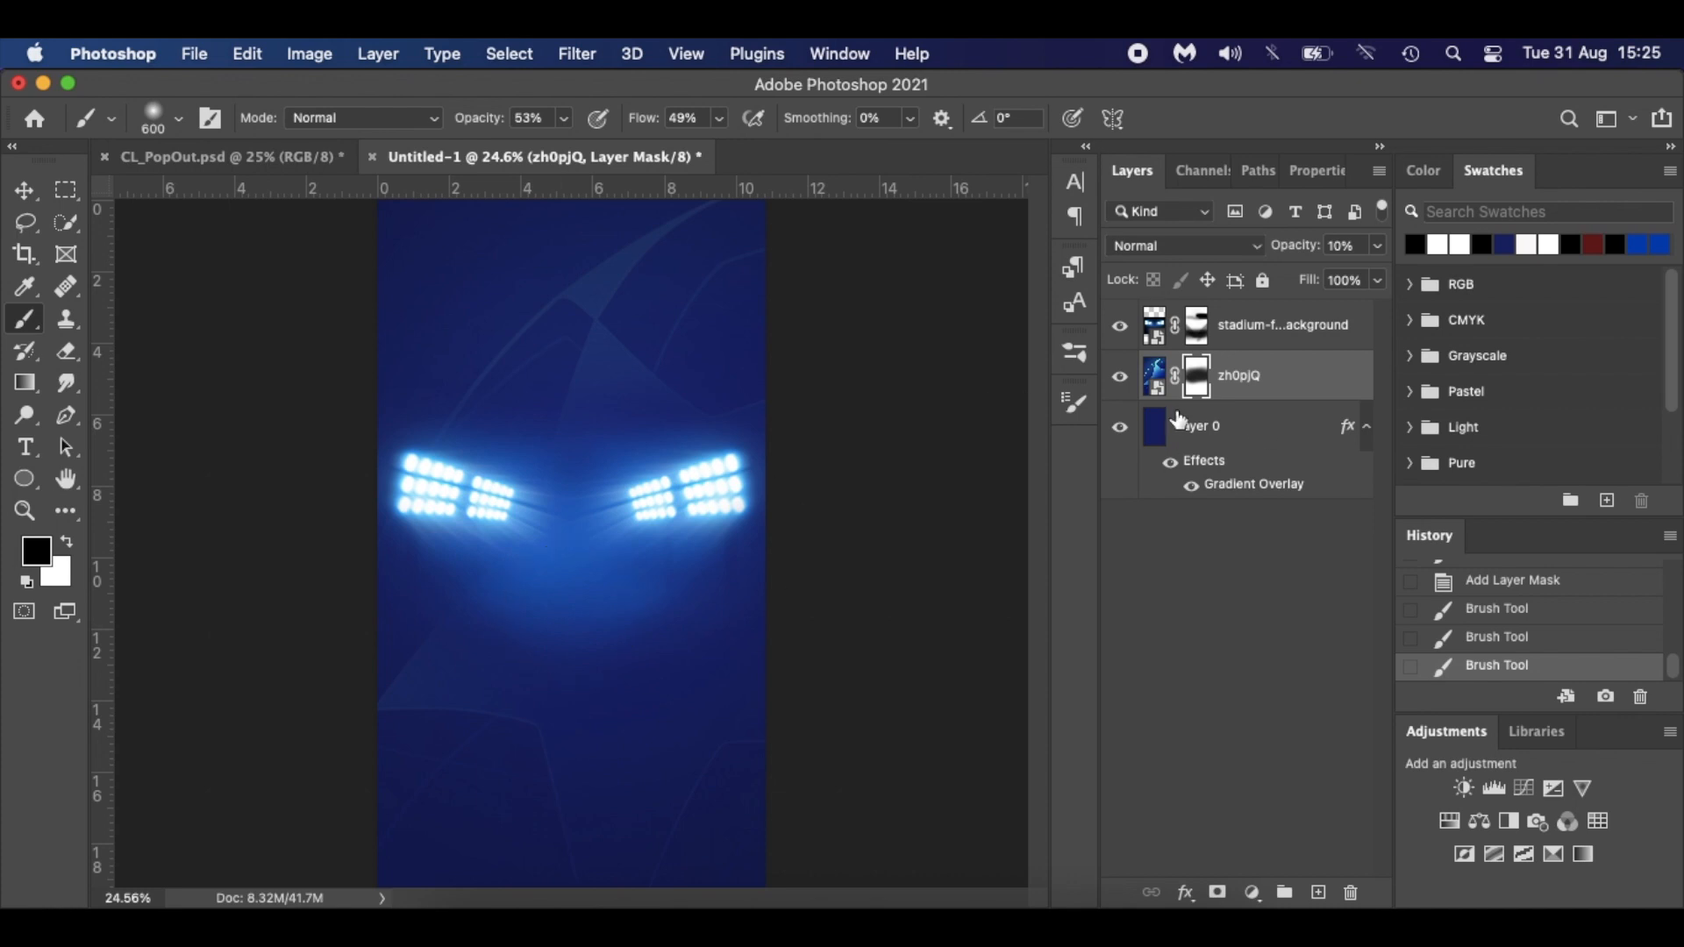
Disable and re-enable the zh0pjQ layer mask to compare the pattern with and without masking.
{"action": "left_click", "coordinate": [69, 544]}
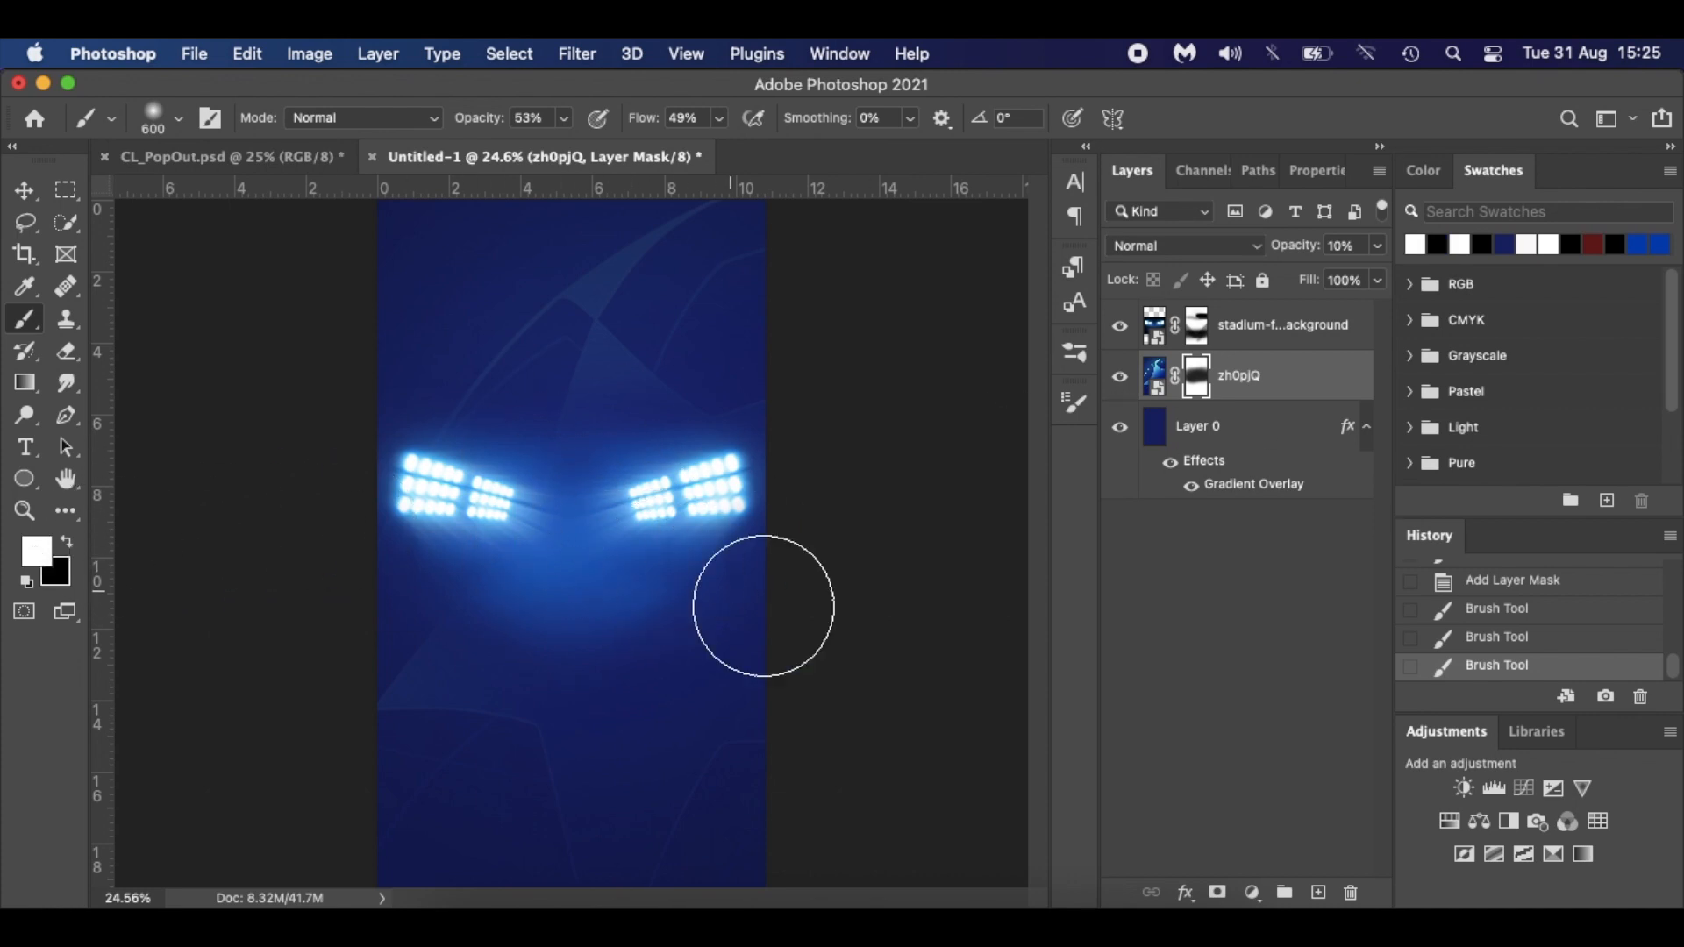
{"action": "right_click", "coordinate": [1199, 386]}
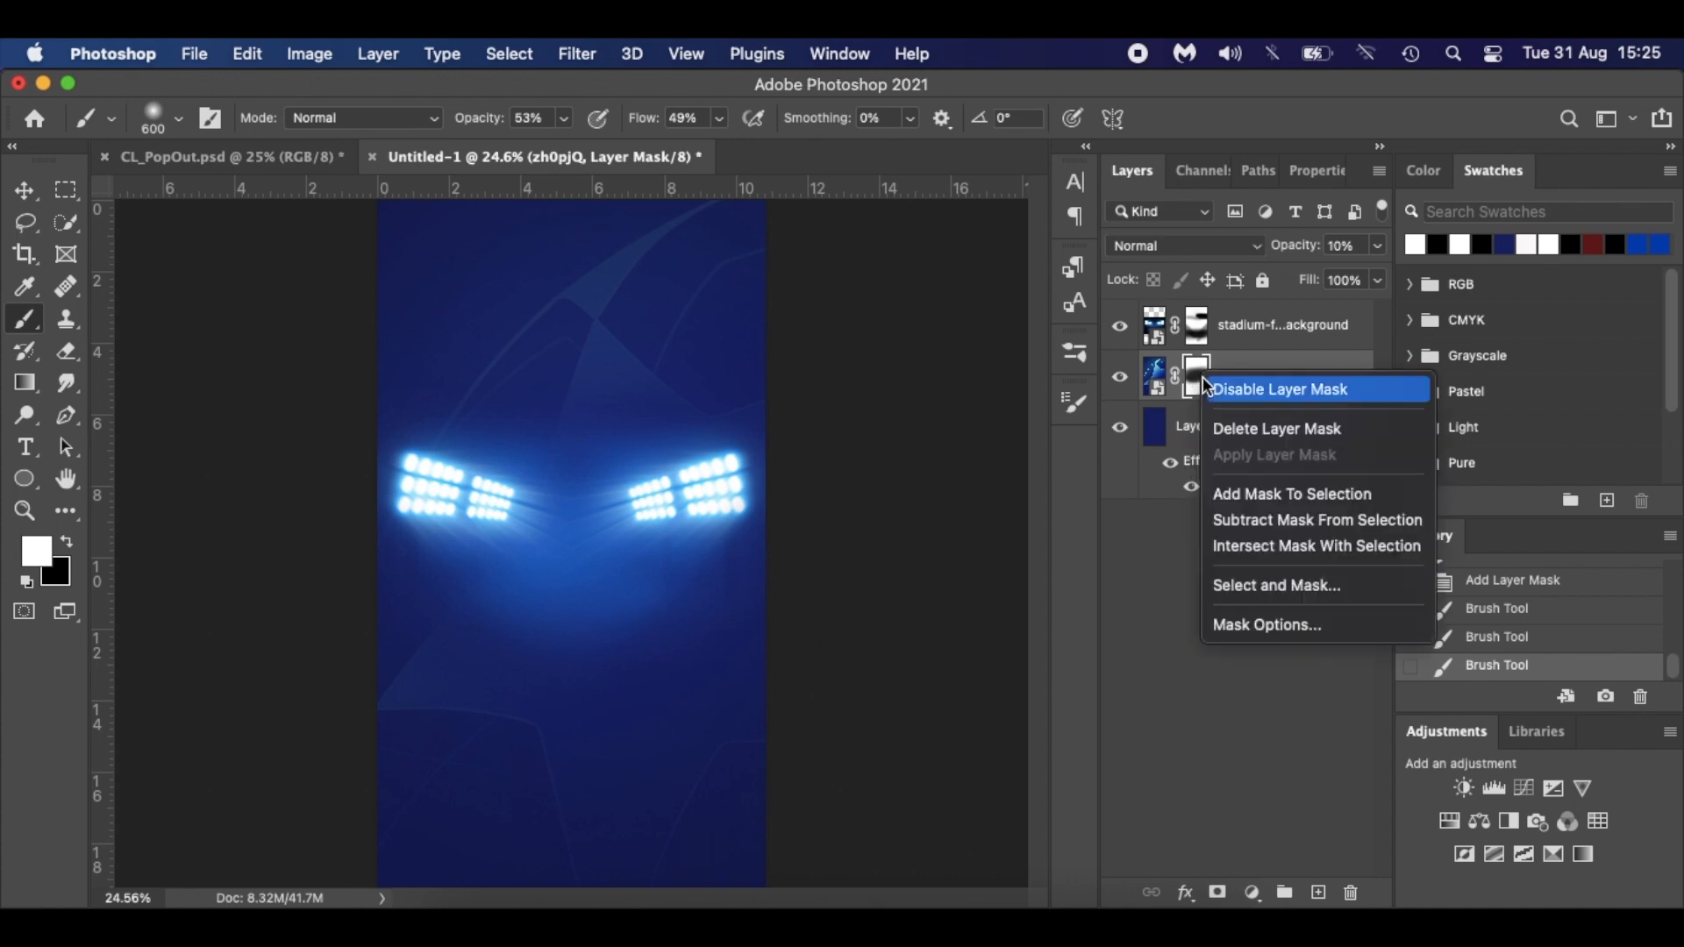
{"action": "left_click", "coordinate": [1237, 388]}
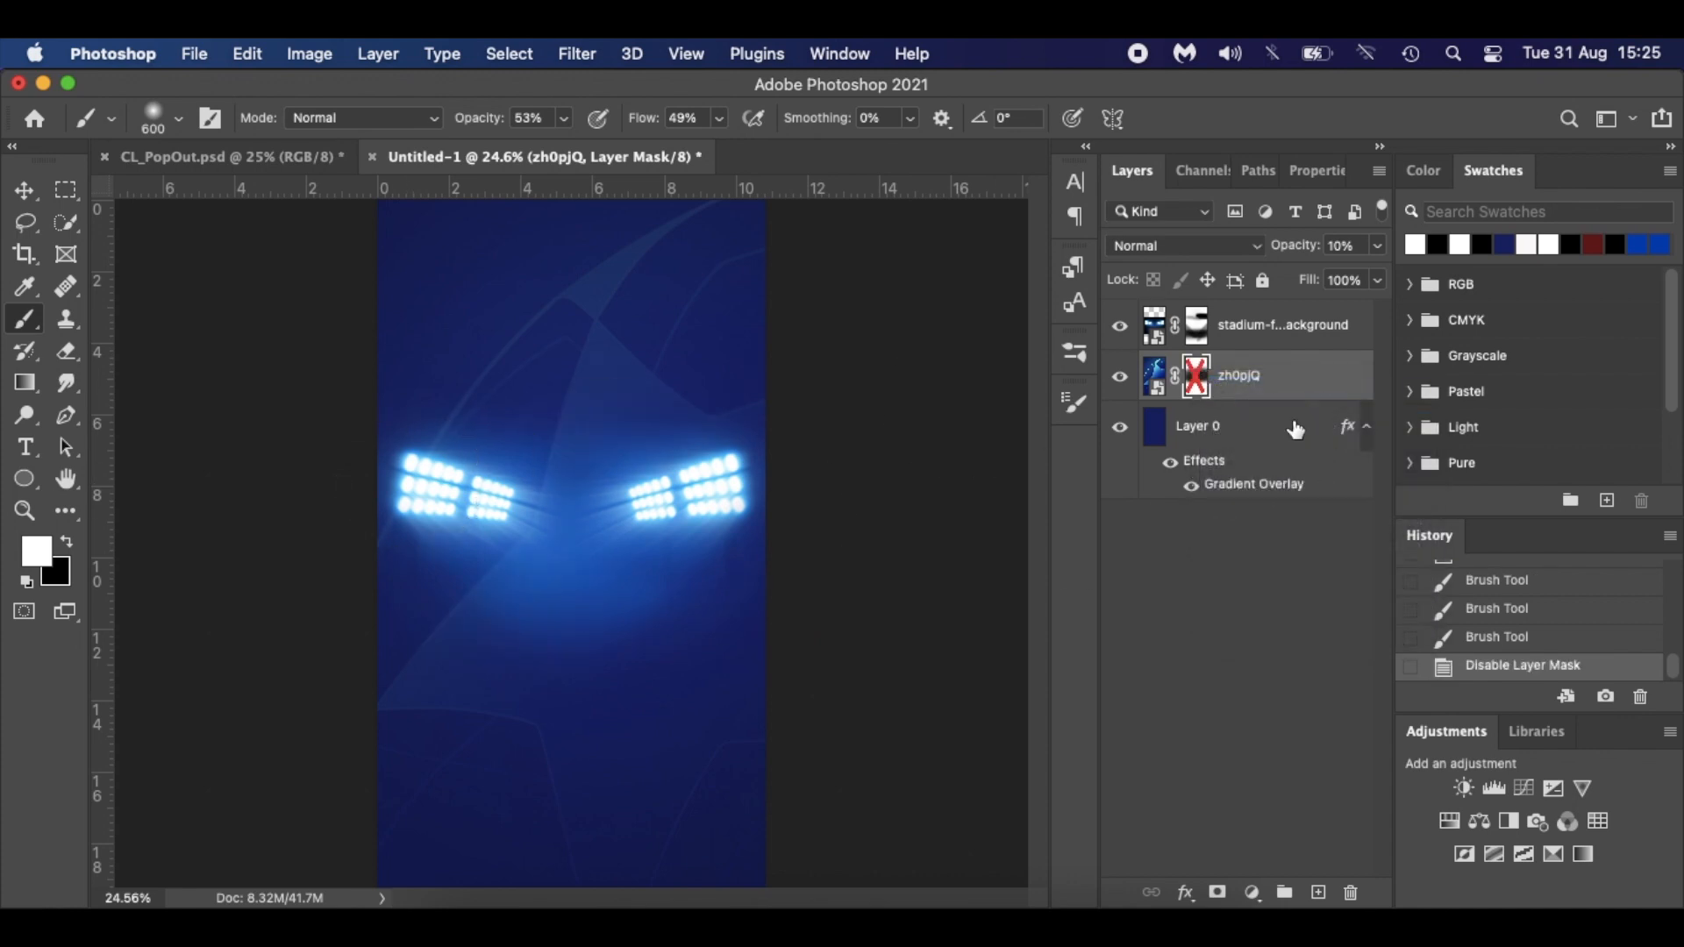
{"action": "right_click", "coordinate": [1202, 373]}
{"action": "left_click", "coordinate": [1233, 385]}
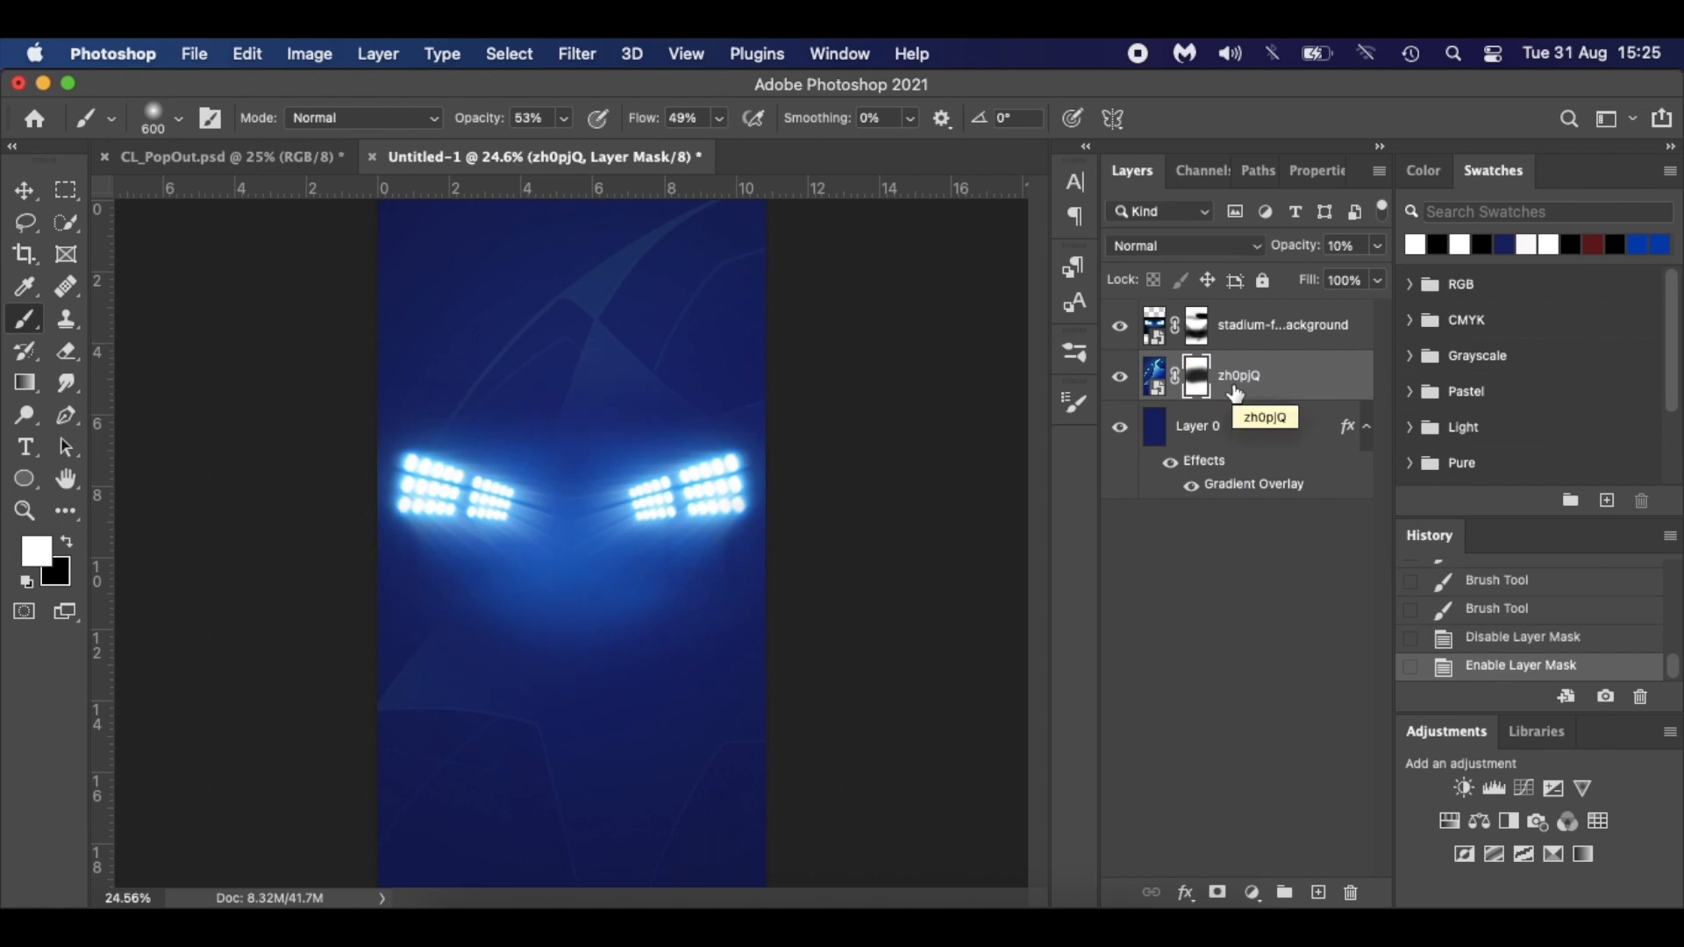
Add a new layer above the floodlights image and dab a soft white glow between the lights with an 800-size brush.
{"action": "left_click", "coordinate": [1294, 323]}
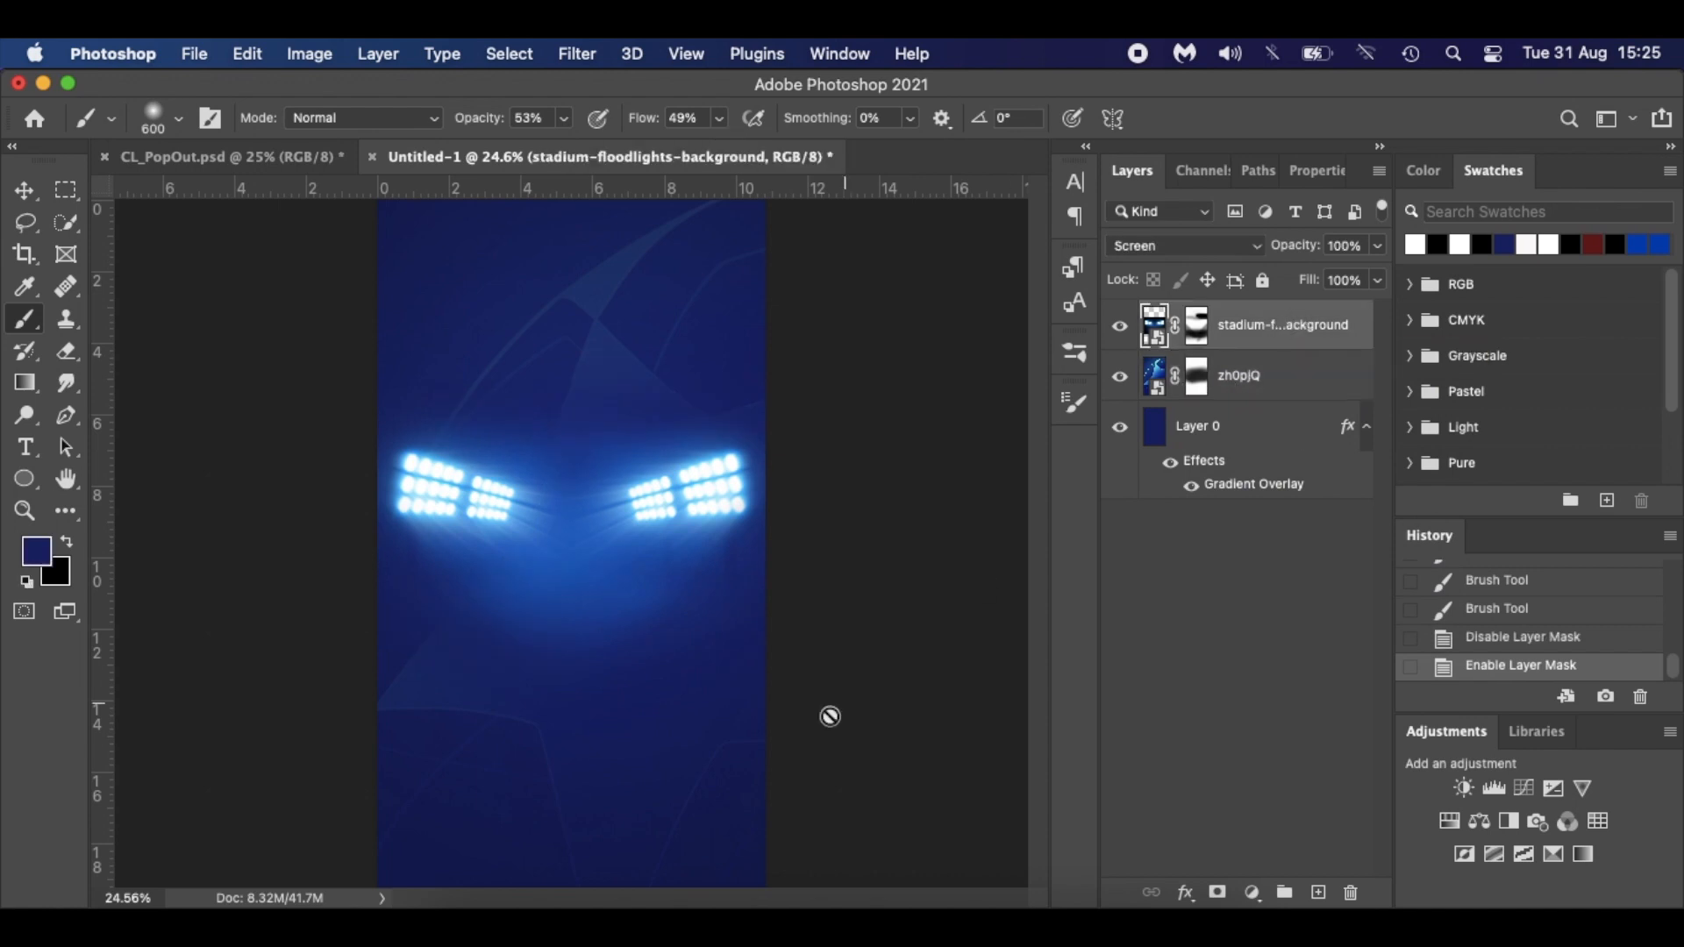
{"action": "left_click", "coordinate": [1320, 894]}
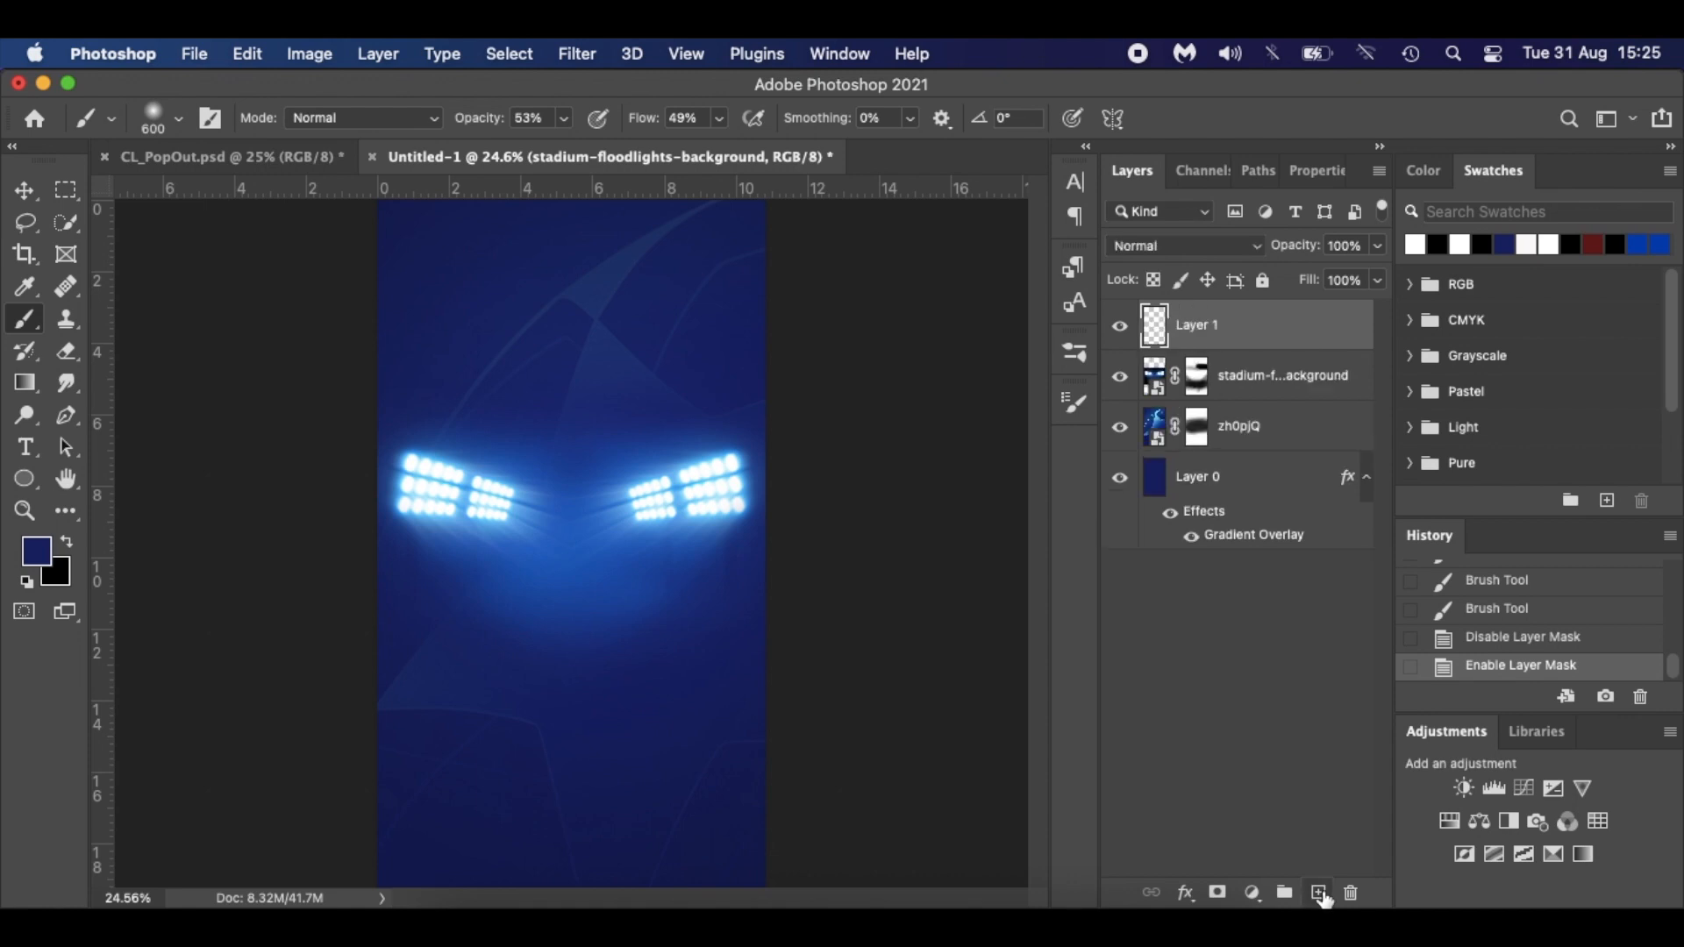
{"action": "key", "text": "d"}
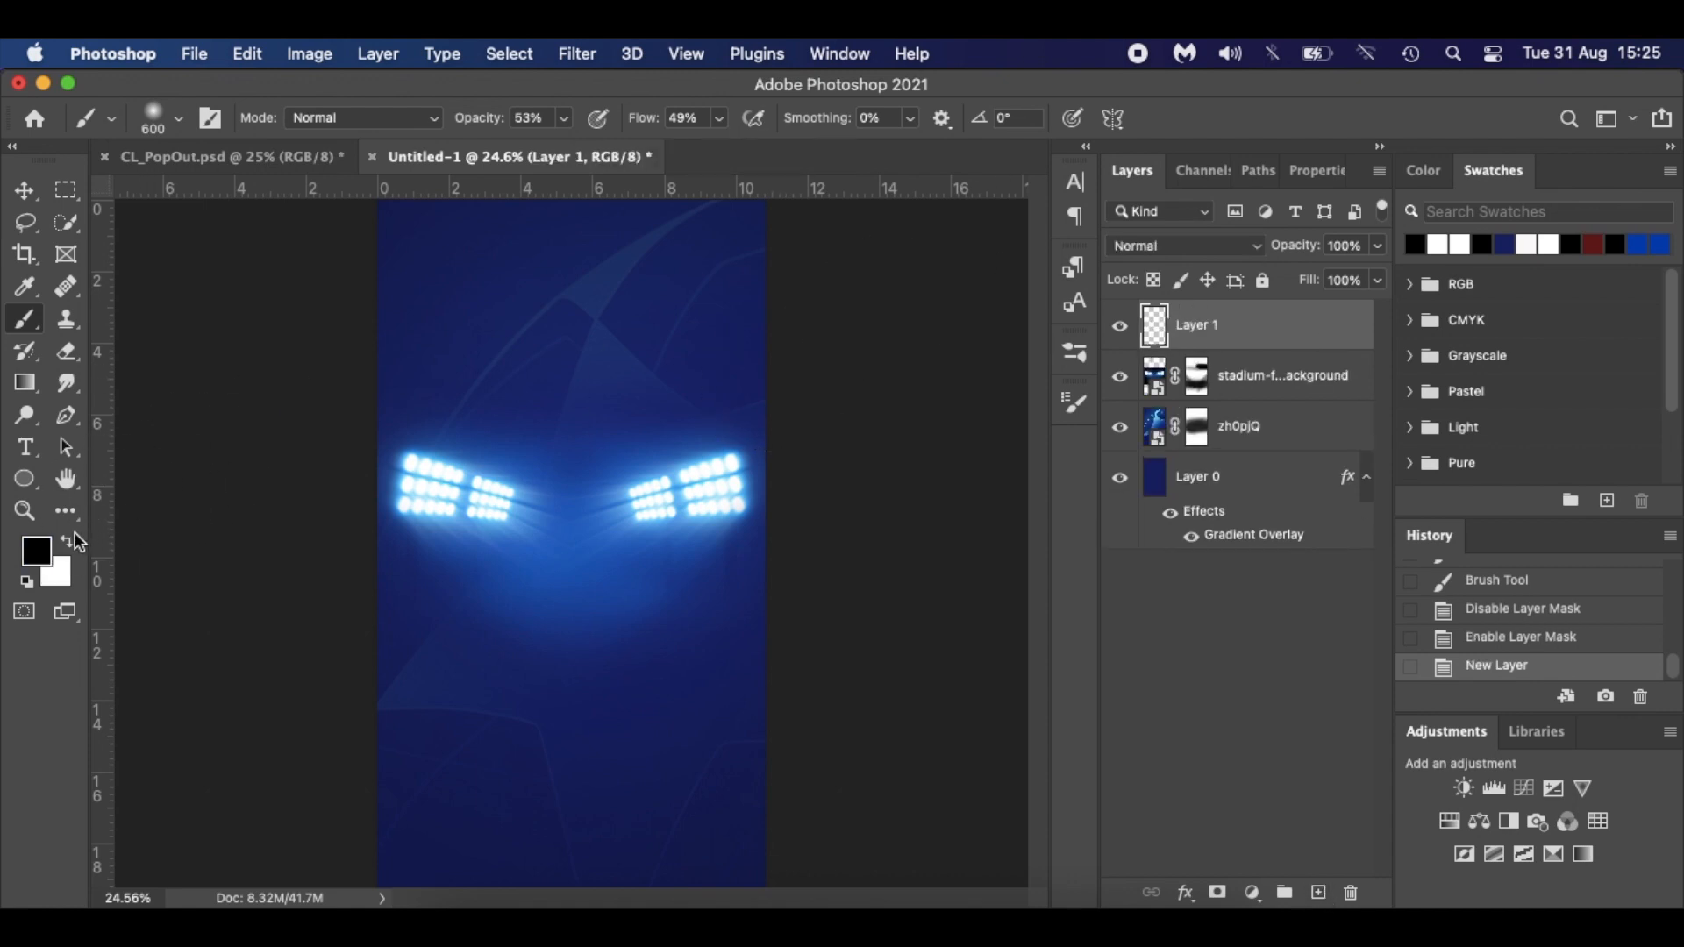
{"action": "key", "text": "x"}
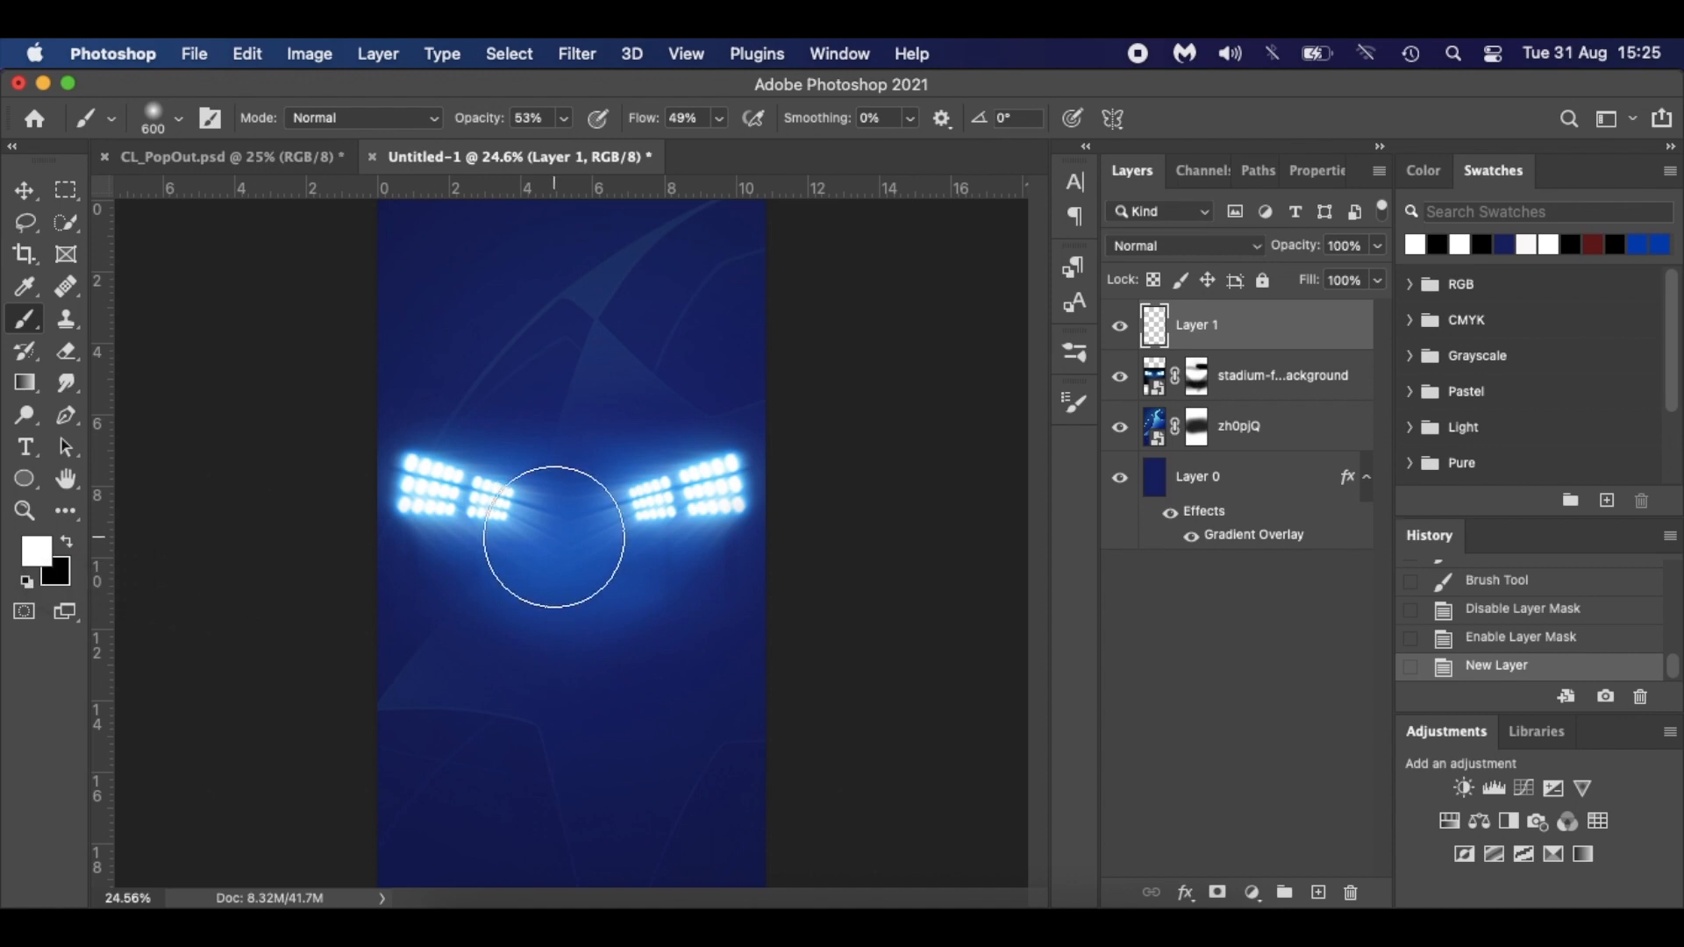
{"action": "key", "text": "bracketright"}
{"action": "key", "text": "bracketright"}
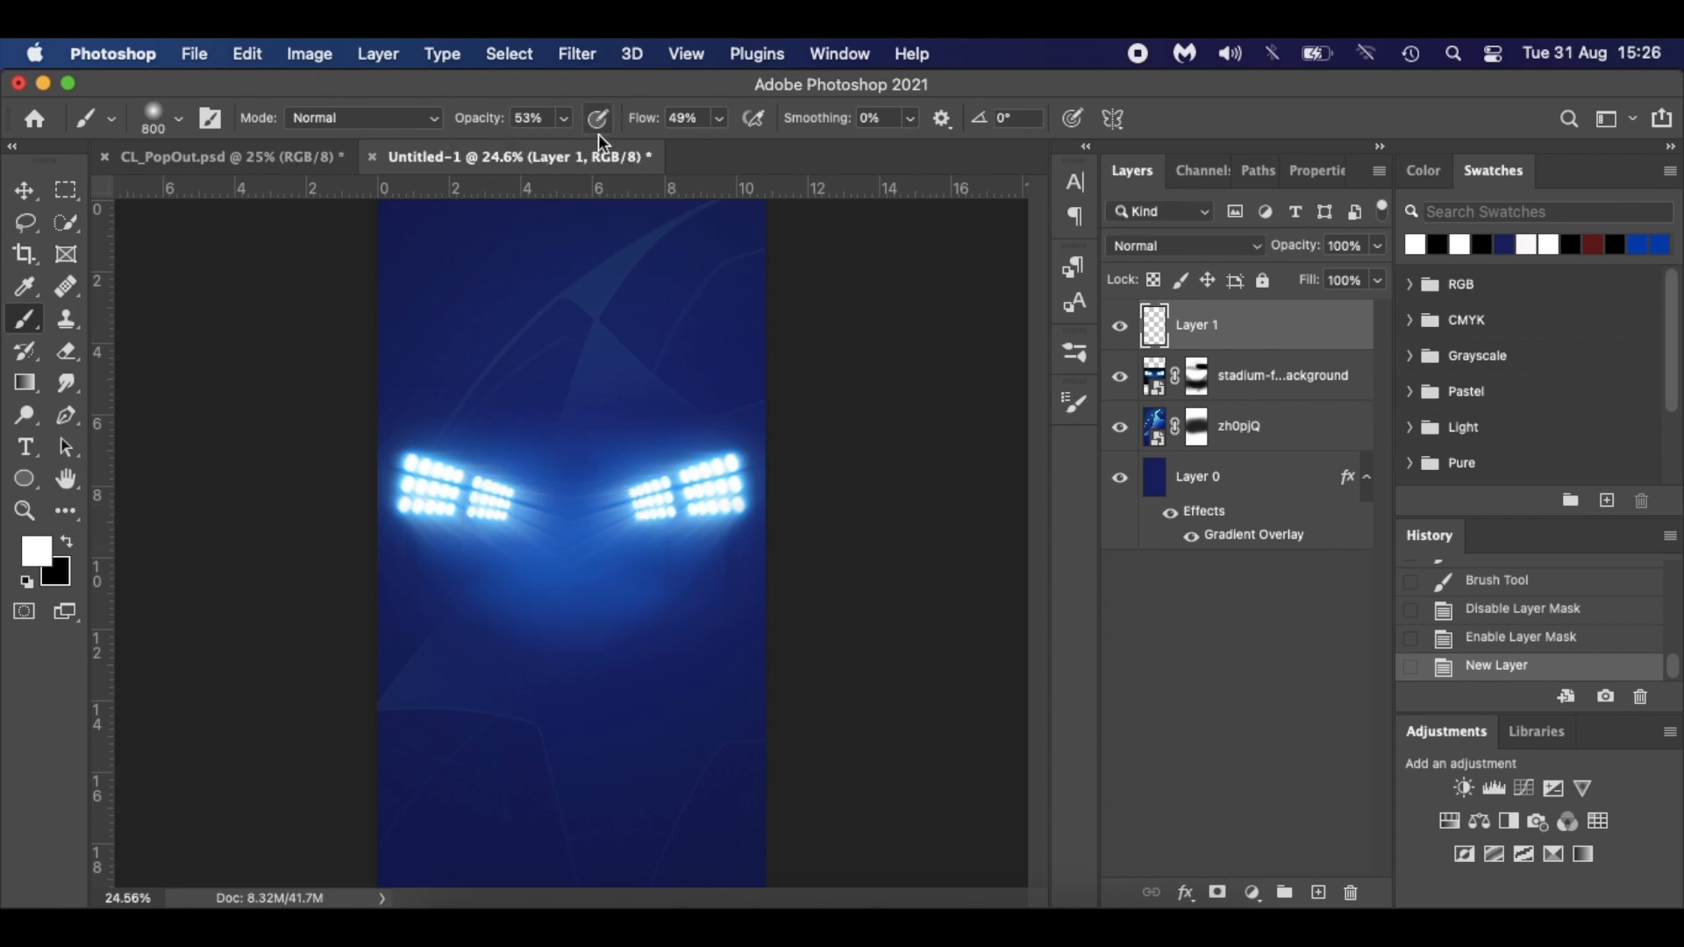
{"action": "left_click", "coordinate": [571, 573]}
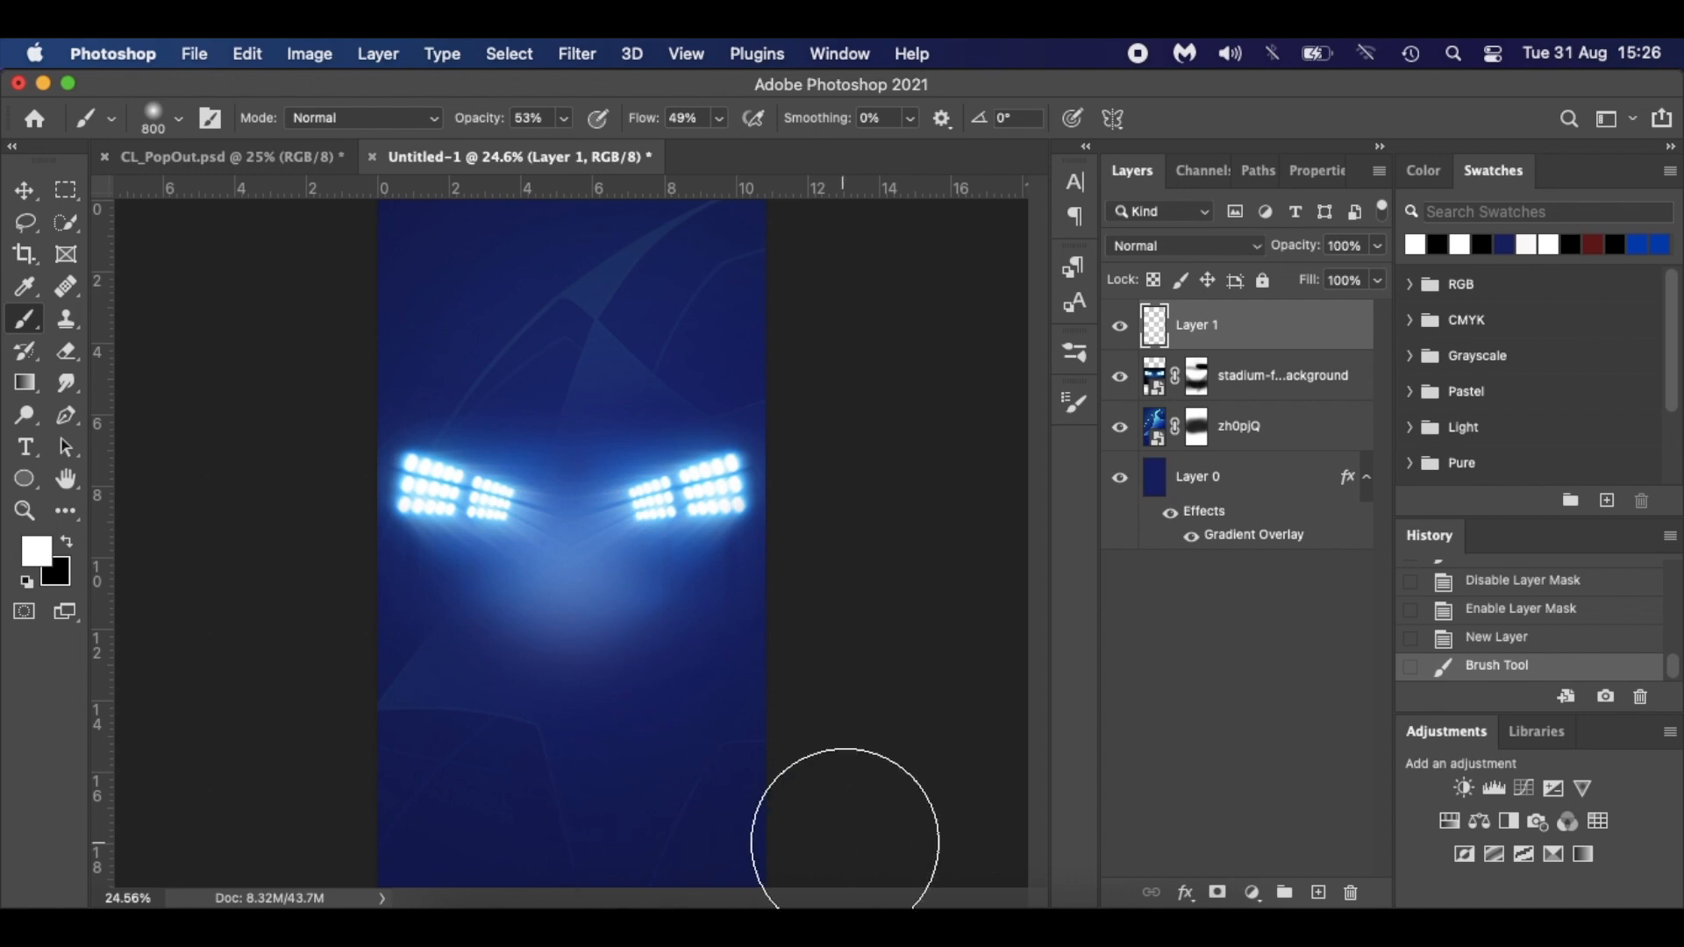
Rename the new glow layer as Light.
{"action": "double_click", "coordinate": [1193, 334]}
{"action": "type", "text": "Light"}
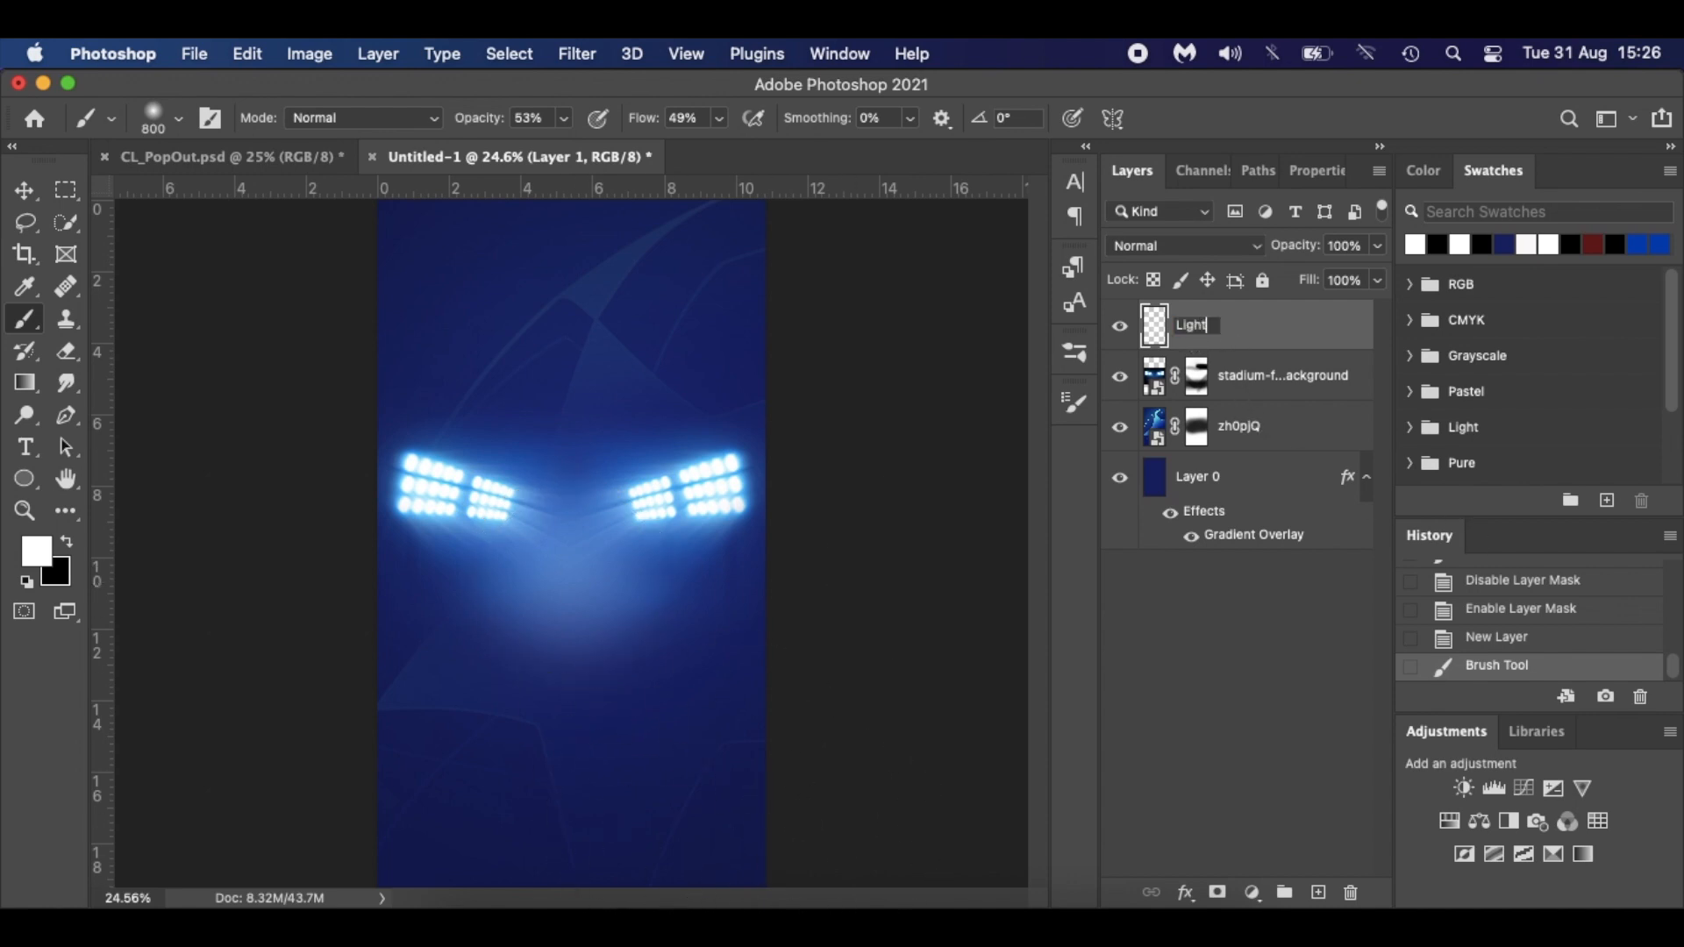
{"action": "key", "text": "Return"}
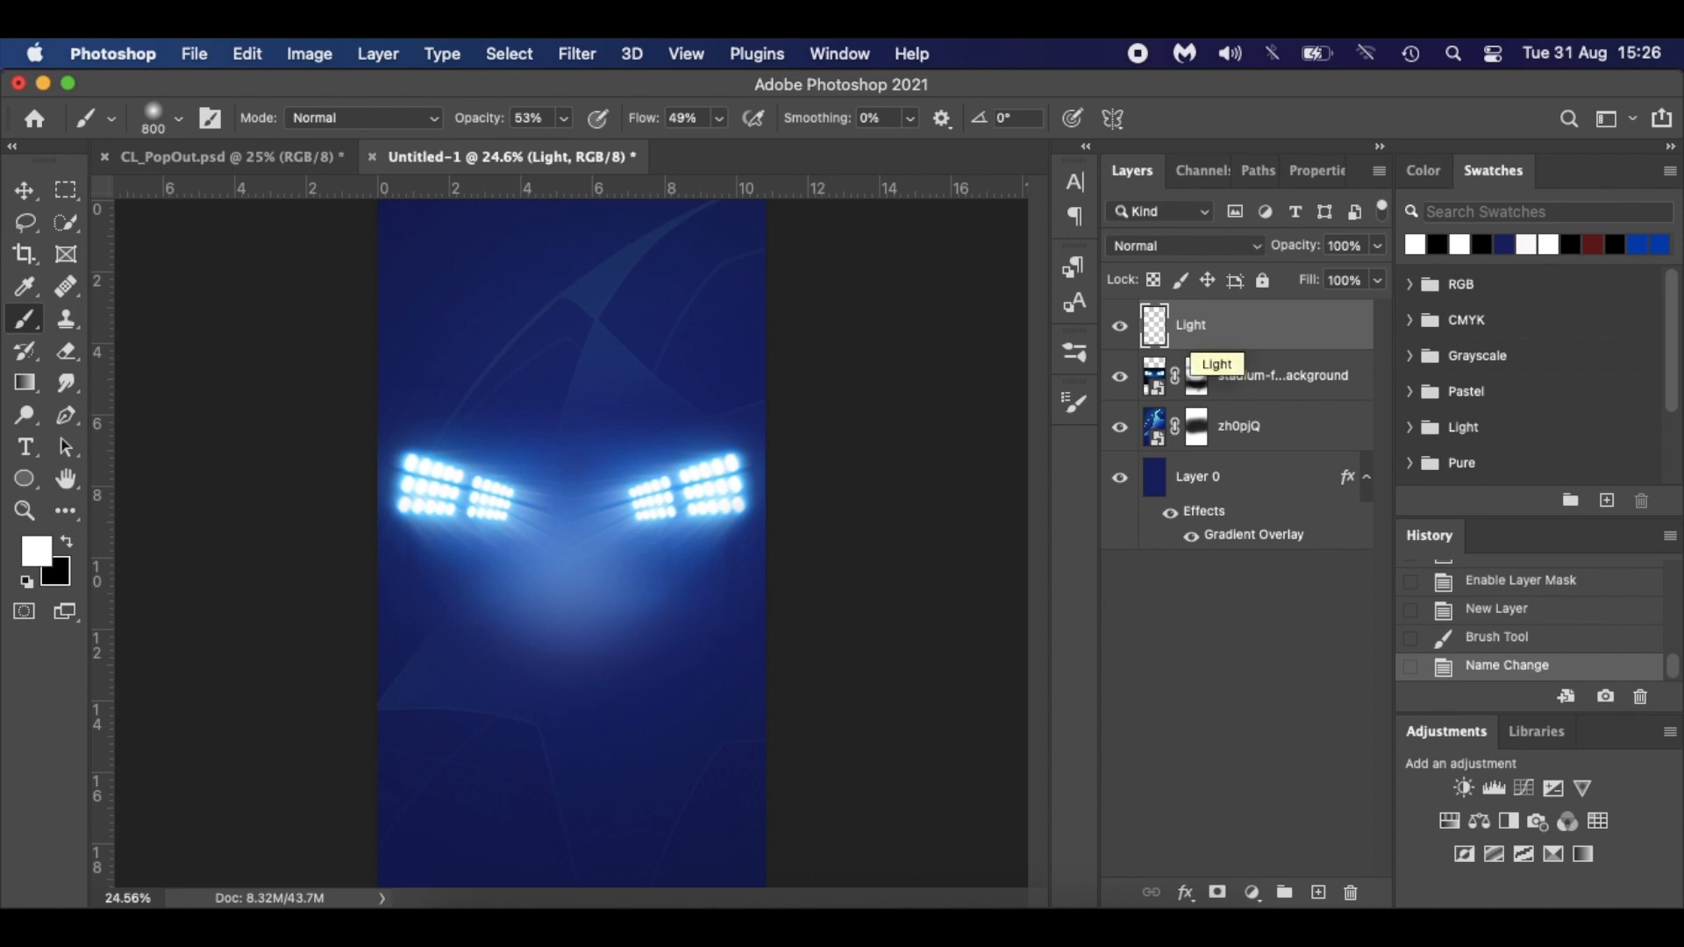
Copy the Base group from CL_PopOut.psd and paste it above the Light layer in the Untitled-1 document.
{"action": "left_click", "coordinate": [263, 158]}
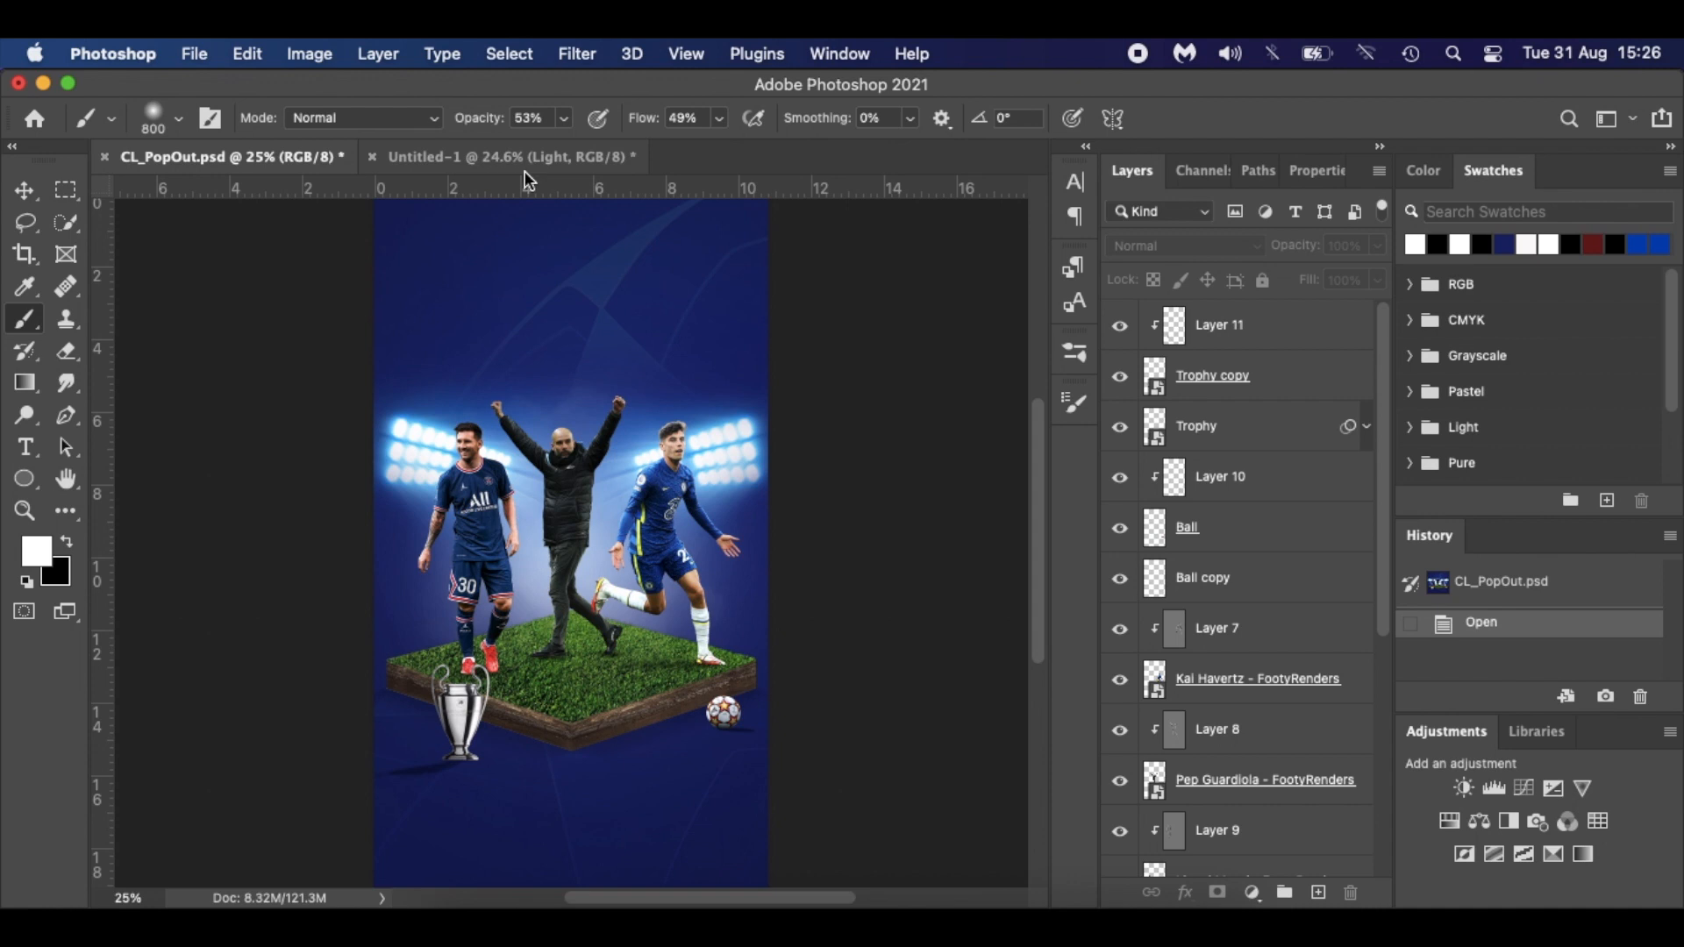
{"action": "scroll", "coordinate": [1225, 700], "scroll_direction": "down", "scroll_amount": 8}
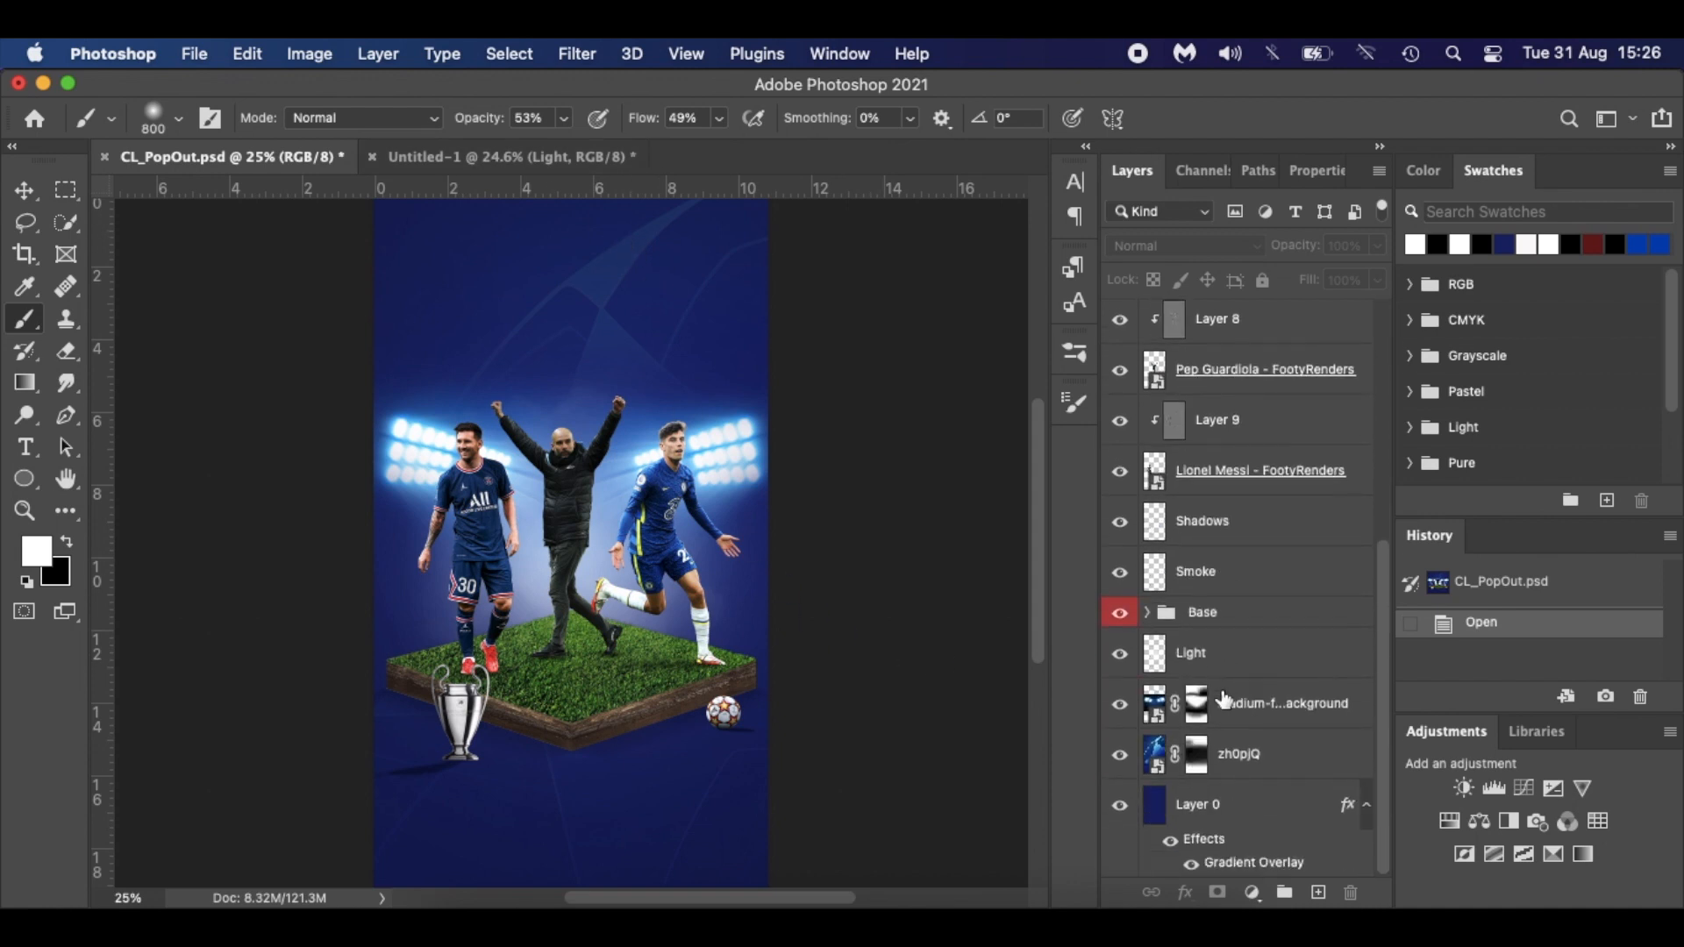
{"action": "left_click", "coordinate": [1247, 617]}
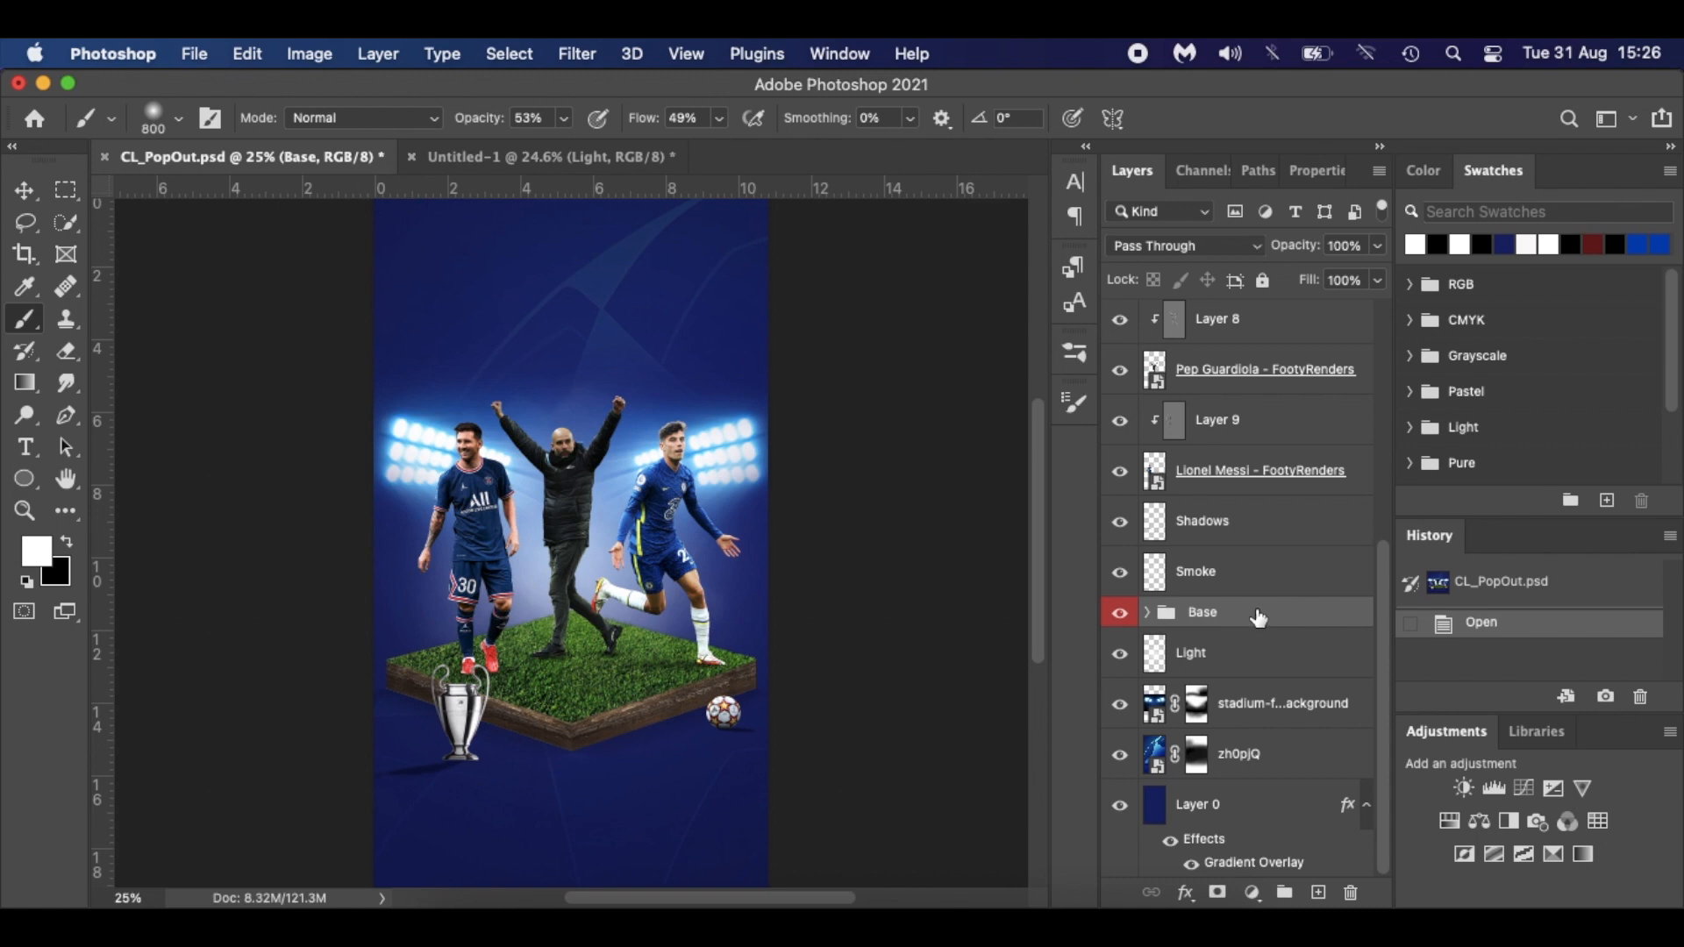
{"action": "key", "text": "super+c"}
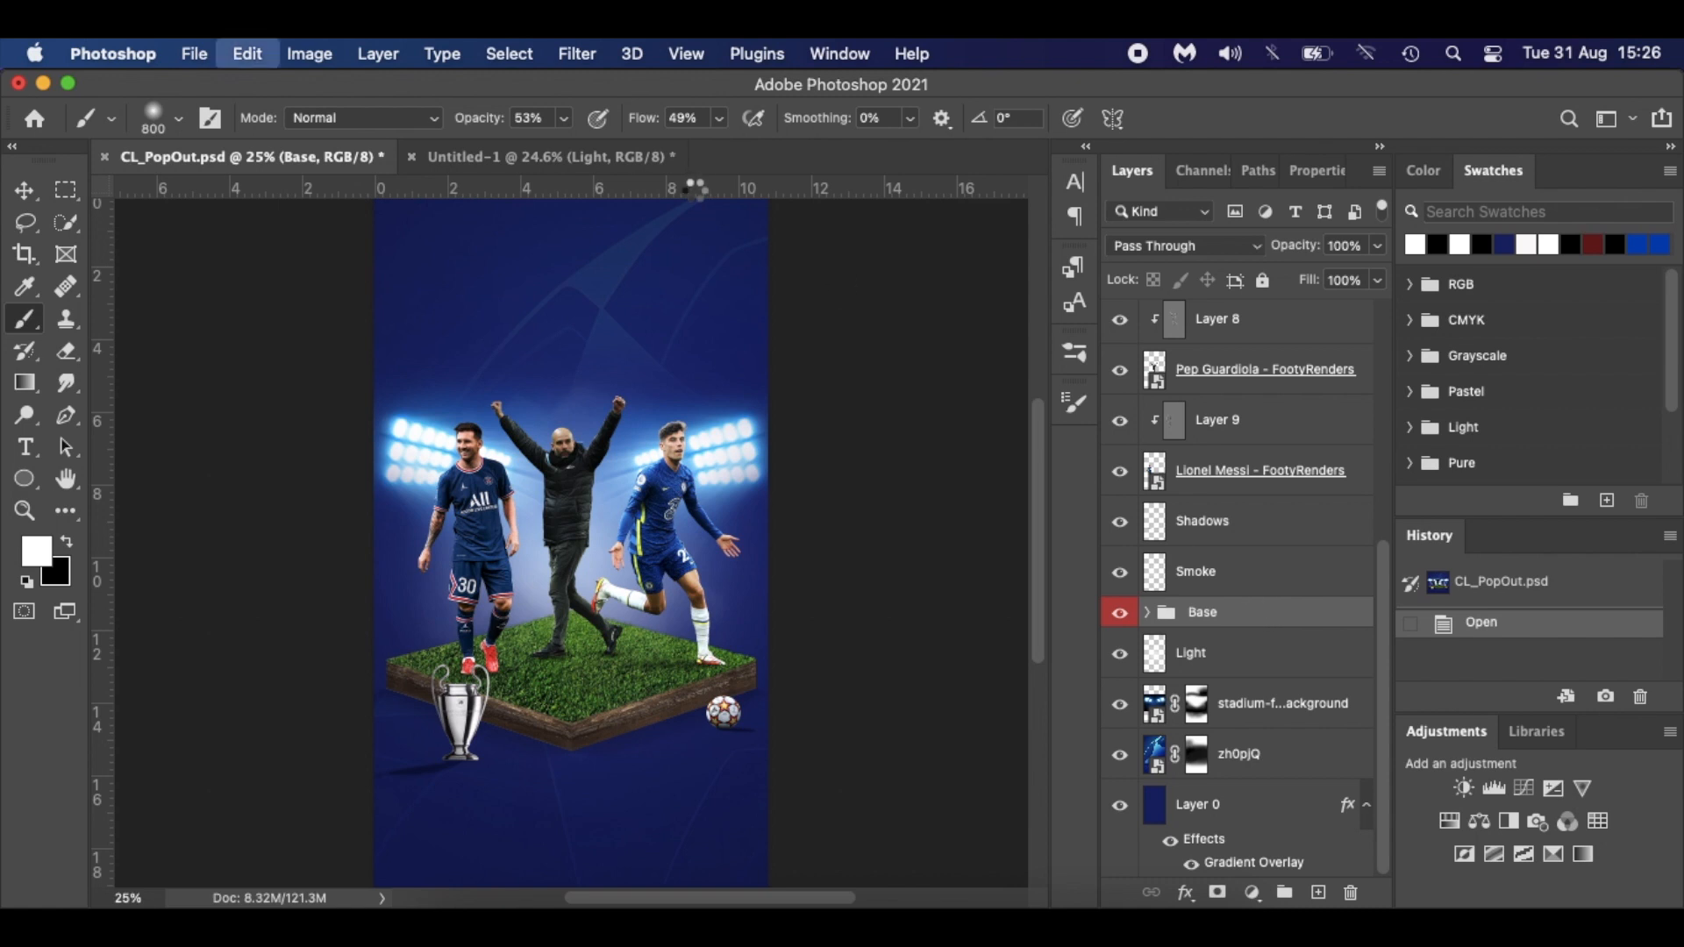
{"action": "left_click", "coordinate": [581, 160]}
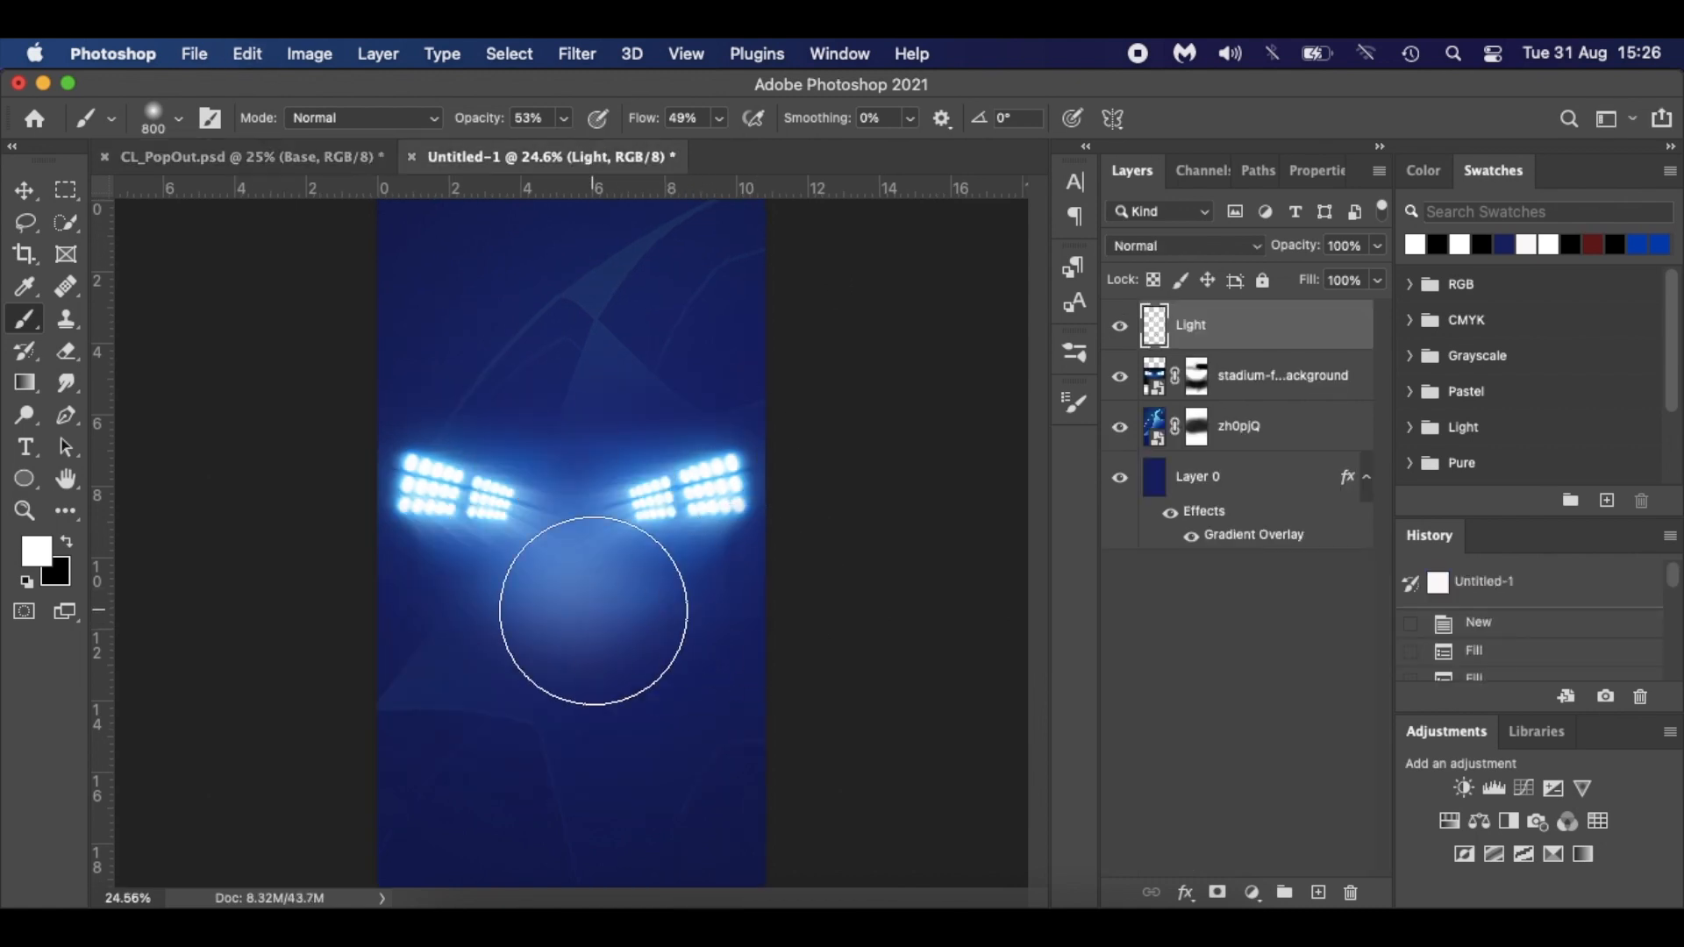
{"action": "key", "text": "super+v"}
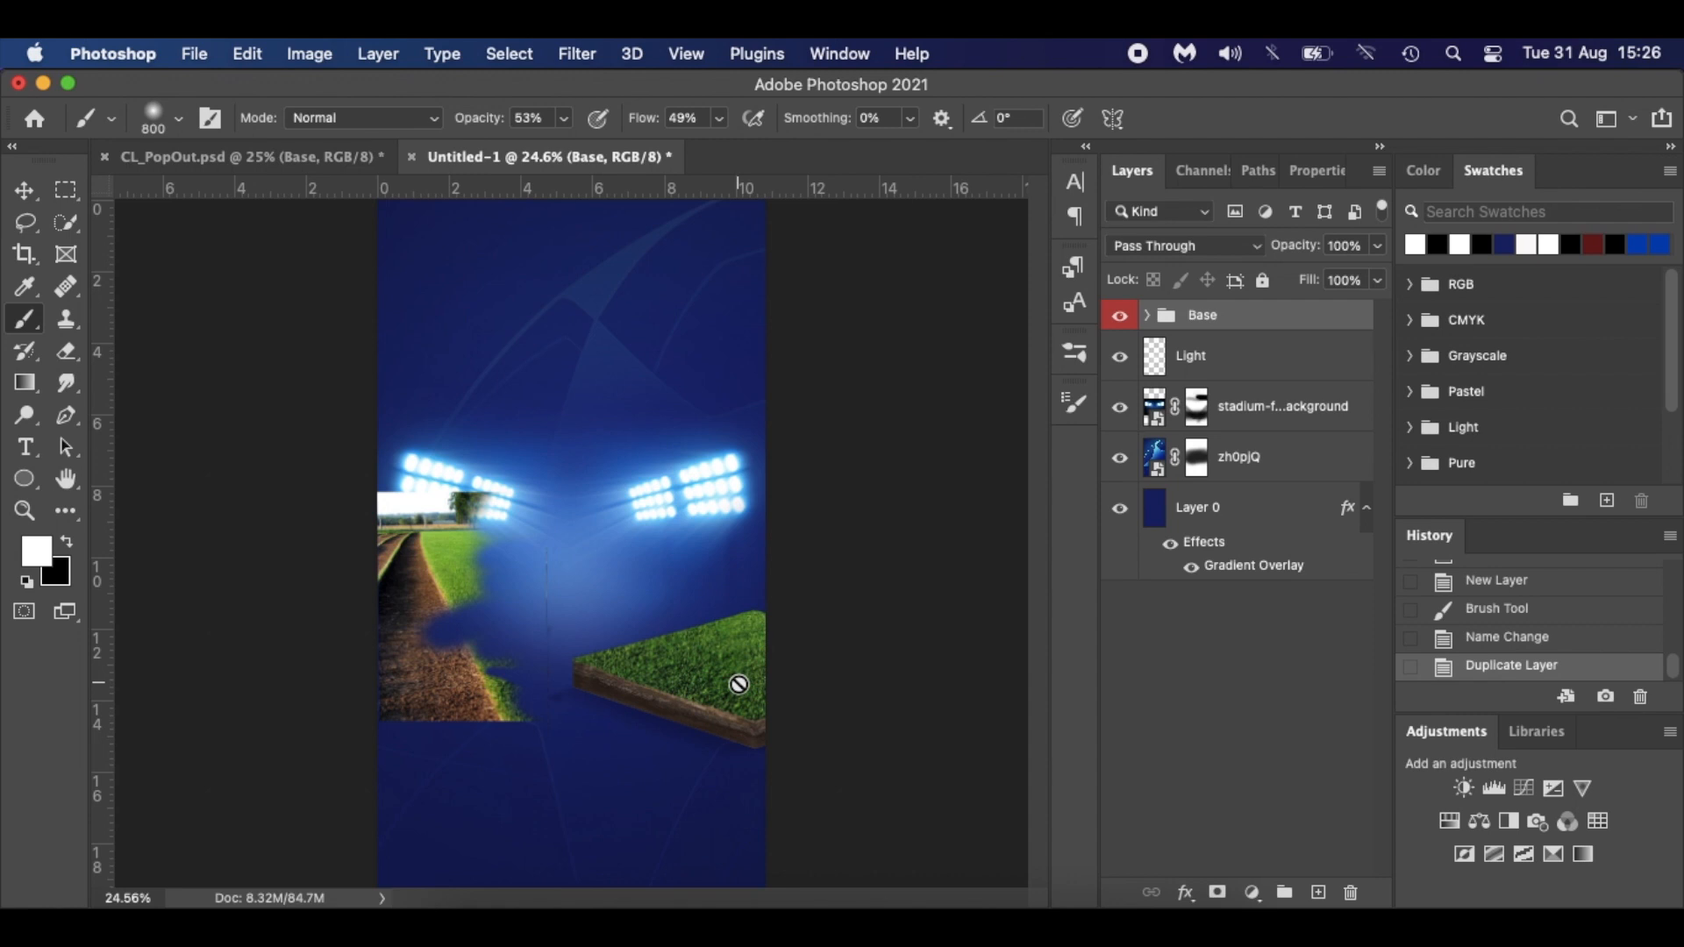
Move the Base group with Free Transform so the grass block sits centred beneath the floodlights, at about X 360.51 px, Y 1136 px.
{"action": "key", "text": "super+t"}
{"action": "left_click_drag", "start_coordinate": [730, 650], "coordinate": [545, 646]}
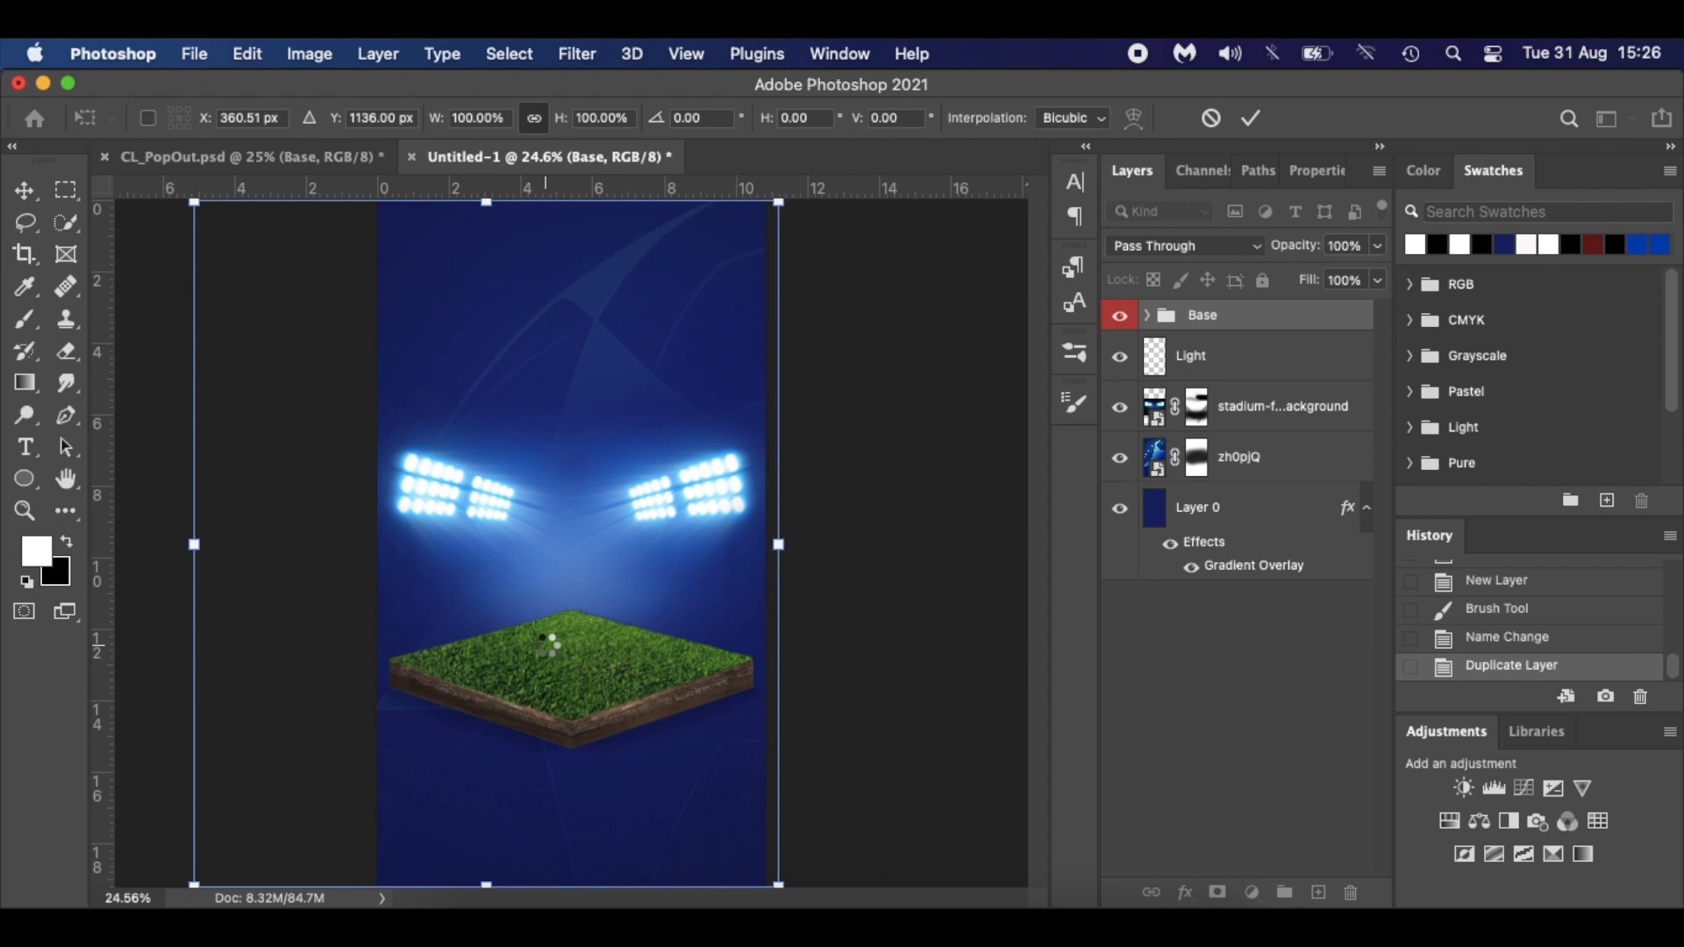
{"action": "key", "text": "Return"}
{"action": "key", "text": "b"}
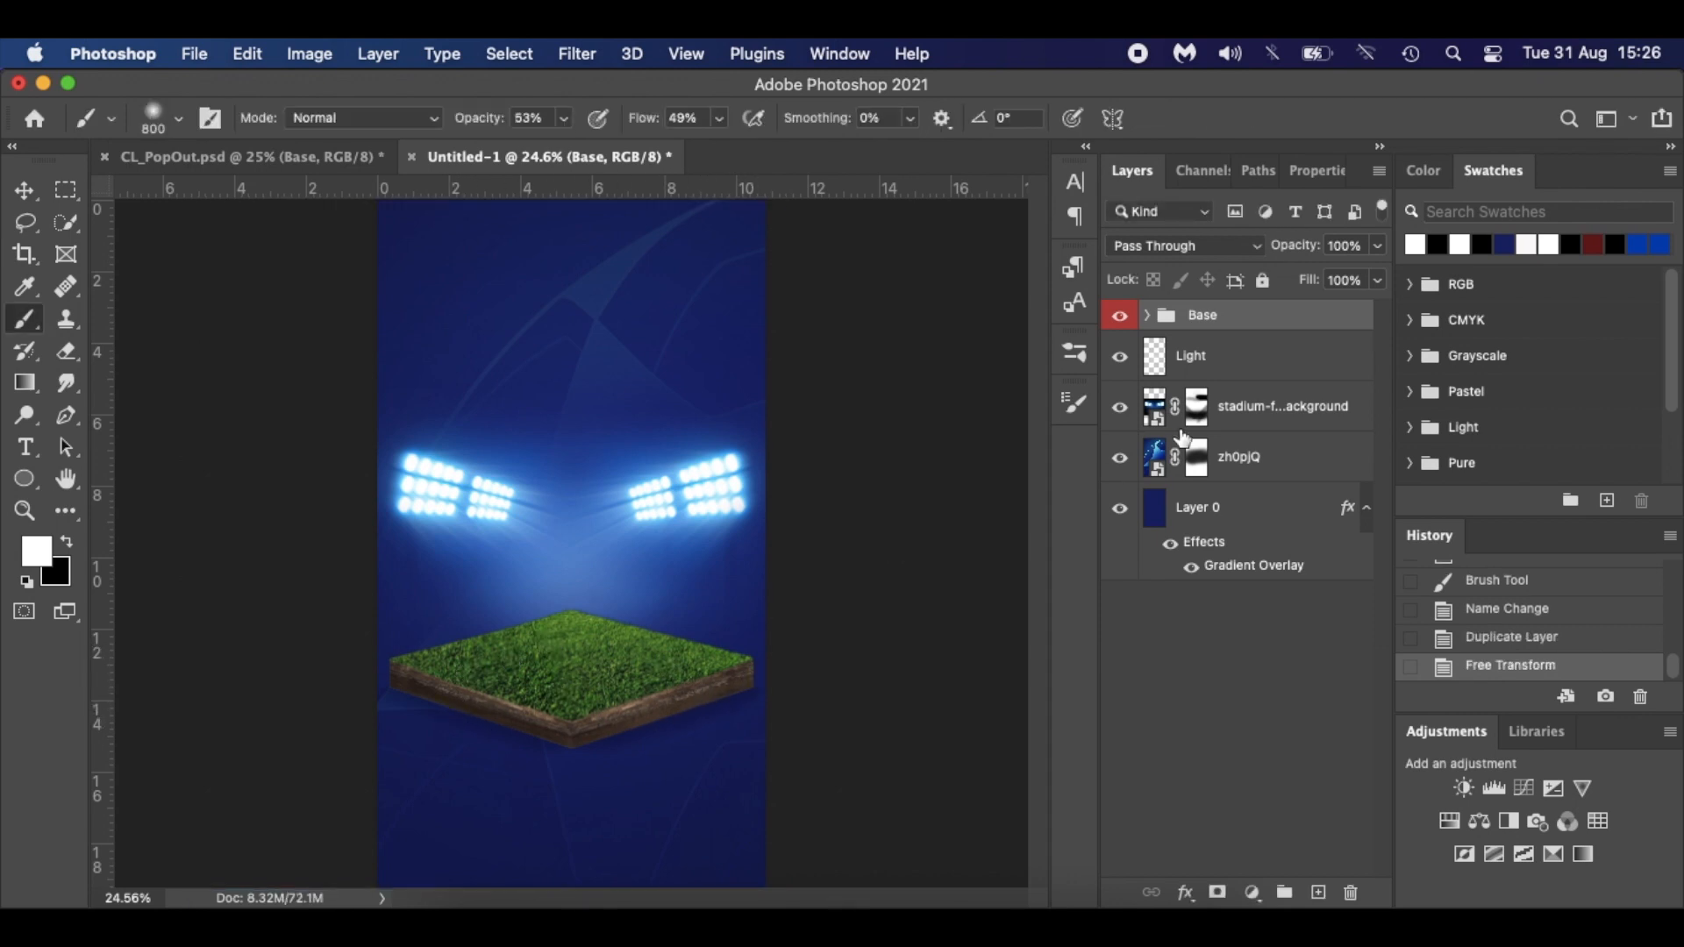
Expand the Base group and hide its grass, wood, side shape and shadow layers, leaving the Rectangle 1 diamond.
{"action": "left_click", "coordinate": [1149, 316]}
{"action": "scroll", "coordinate": [1203, 491], "scroll_direction": "down", "scroll_amount": 1}
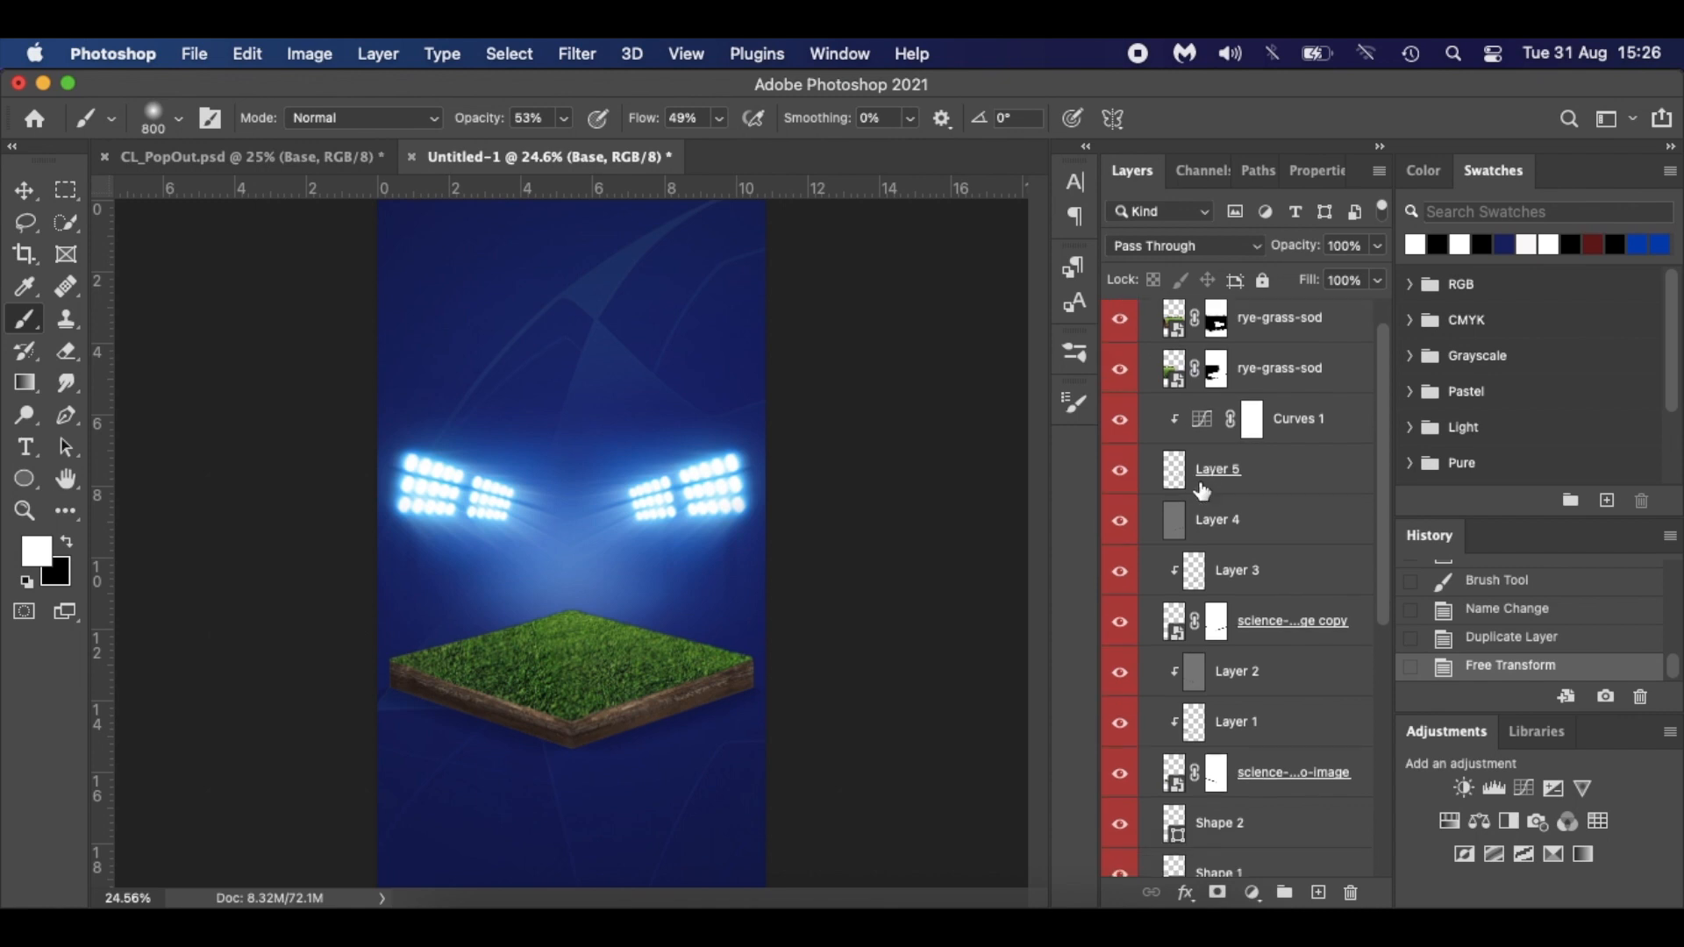
{"action": "left_click_drag", "start_coordinate": [1130, 332], "coordinate": [1121, 482]}
{"action": "left_click_drag", "start_coordinate": [1118, 544], "coordinate": [1120, 680]}
{"action": "left_click_drag", "start_coordinate": [1121, 744], "coordinate": [1121, 770]}
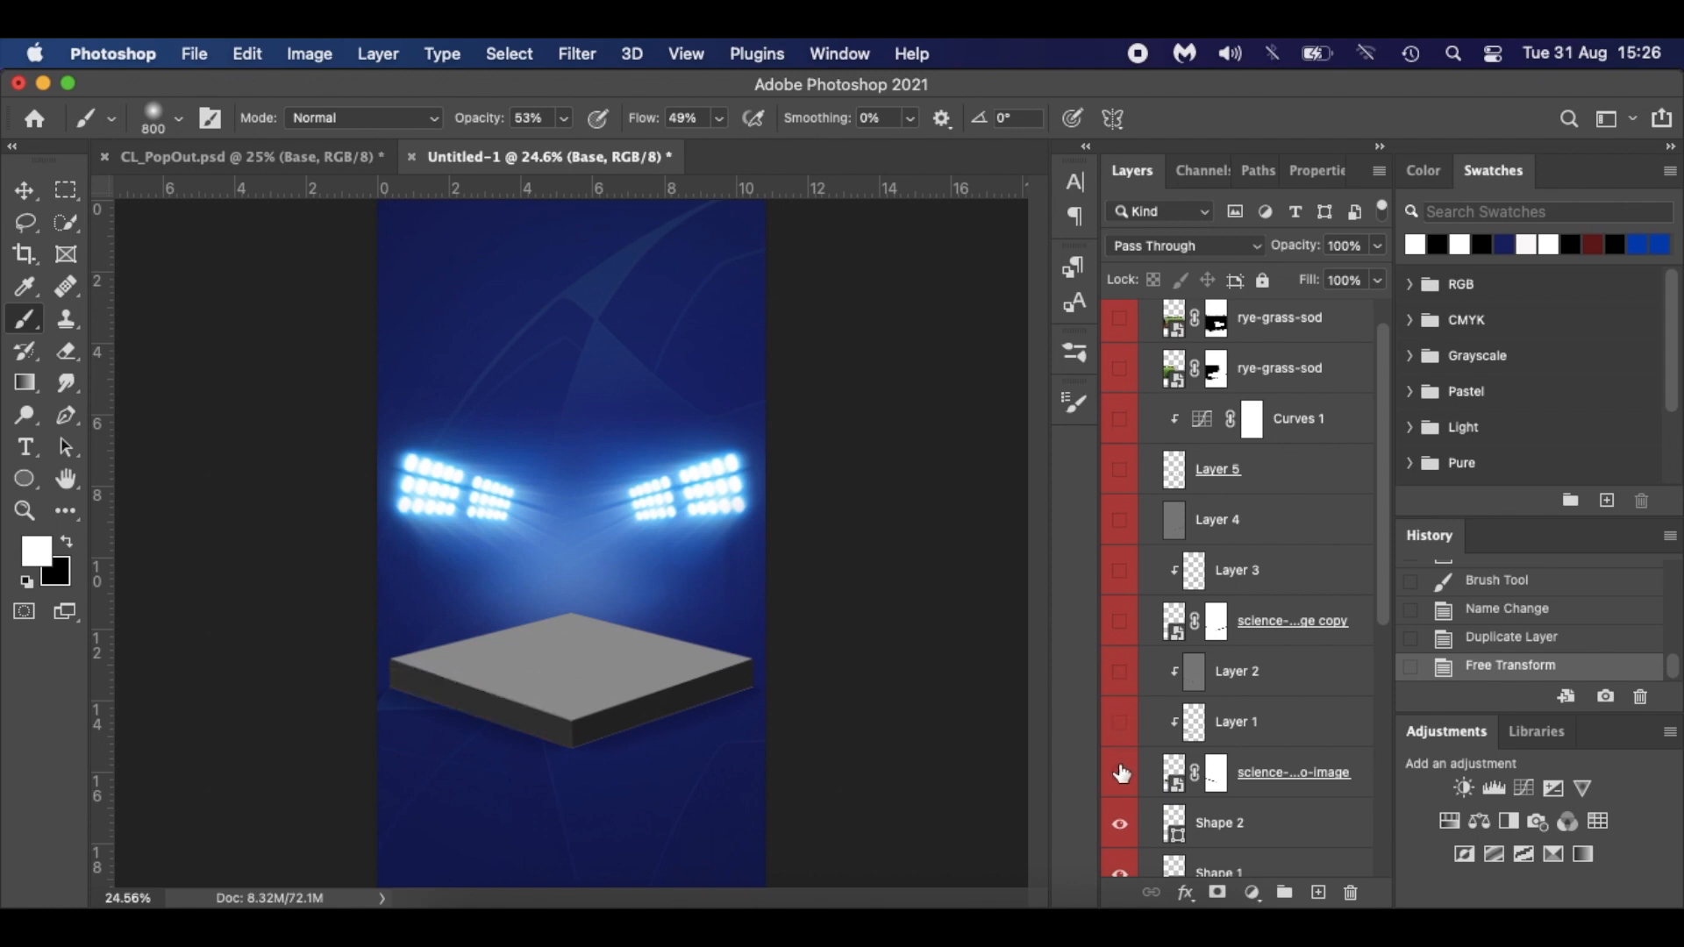
{"action": "scroll", "coordinate": [1123, 750], "scroll_direction": "down", "scroll_amount": 3}
{"action": "left_click_drag", "start_coordinate": [1120, 633], "coordinate": [1124, 754]}
{"action": "scroll", "coordinate": [1123, 774], "scroll_direction": "down", "scroll_amount": 2}
{"action": "scroll", "coordinate": [1124, 774], "scroll_direction": "down", "scroll_amount": 1}
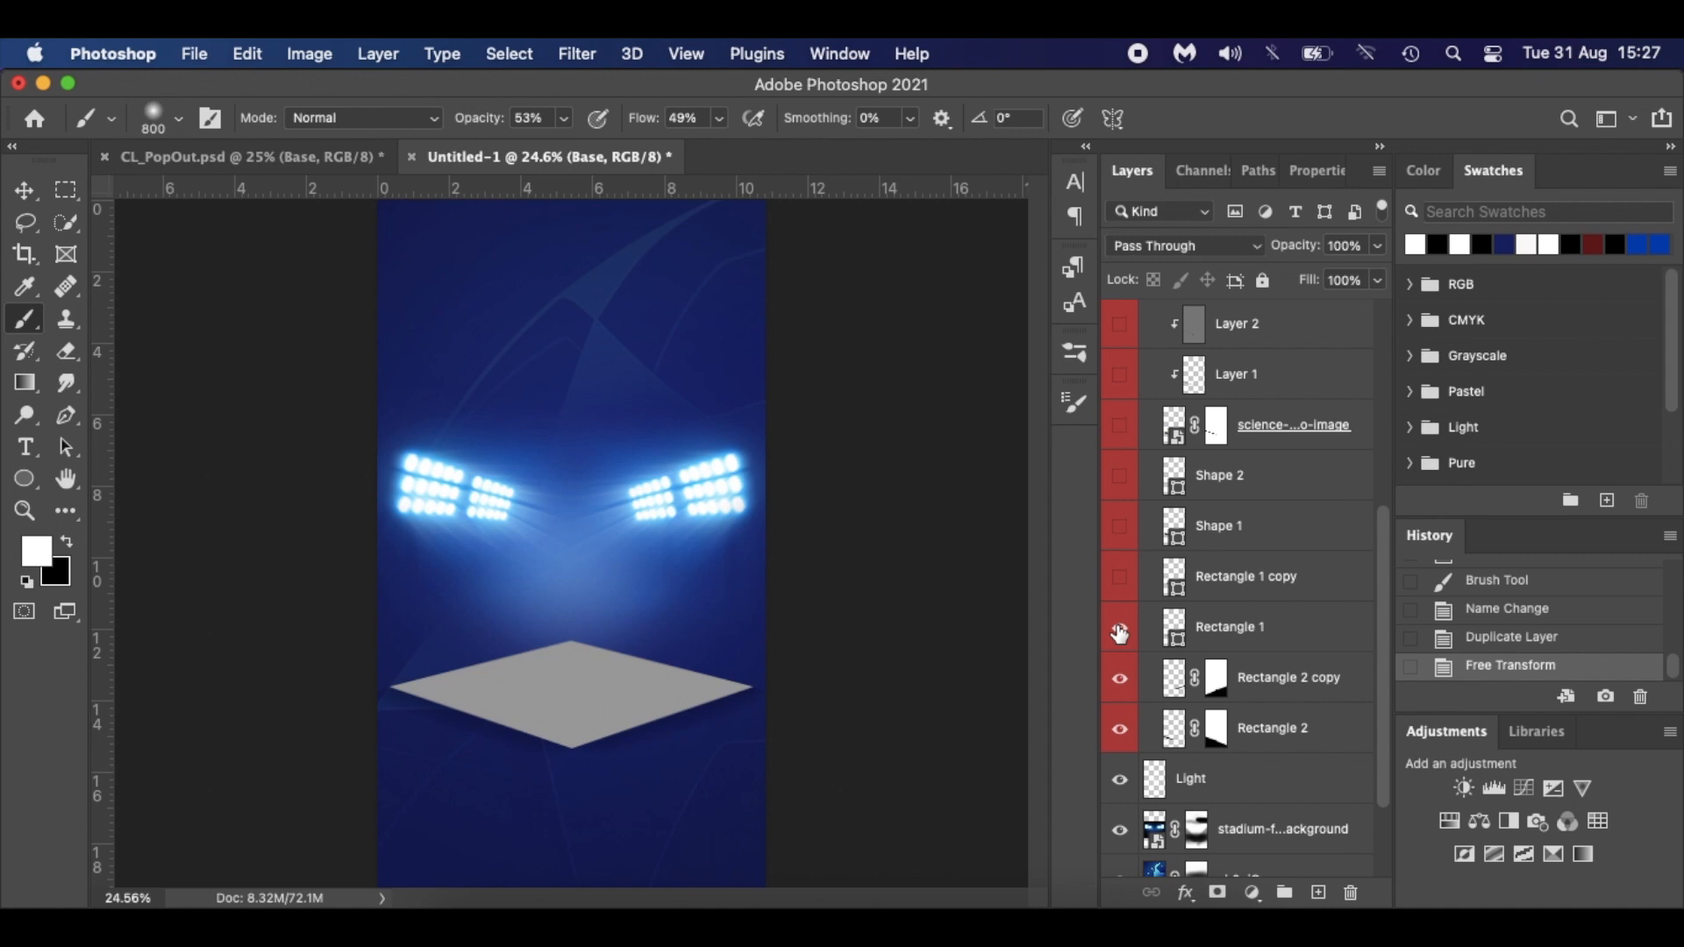
{"action": "left_click", "coordinate": [1122, 674]}
Show the Rectangle 1 copy, Shape 1 and Shape 2 layers to examine the plain slab's construction.
{"action": "left_click", "coordinate": [1120, 583]}
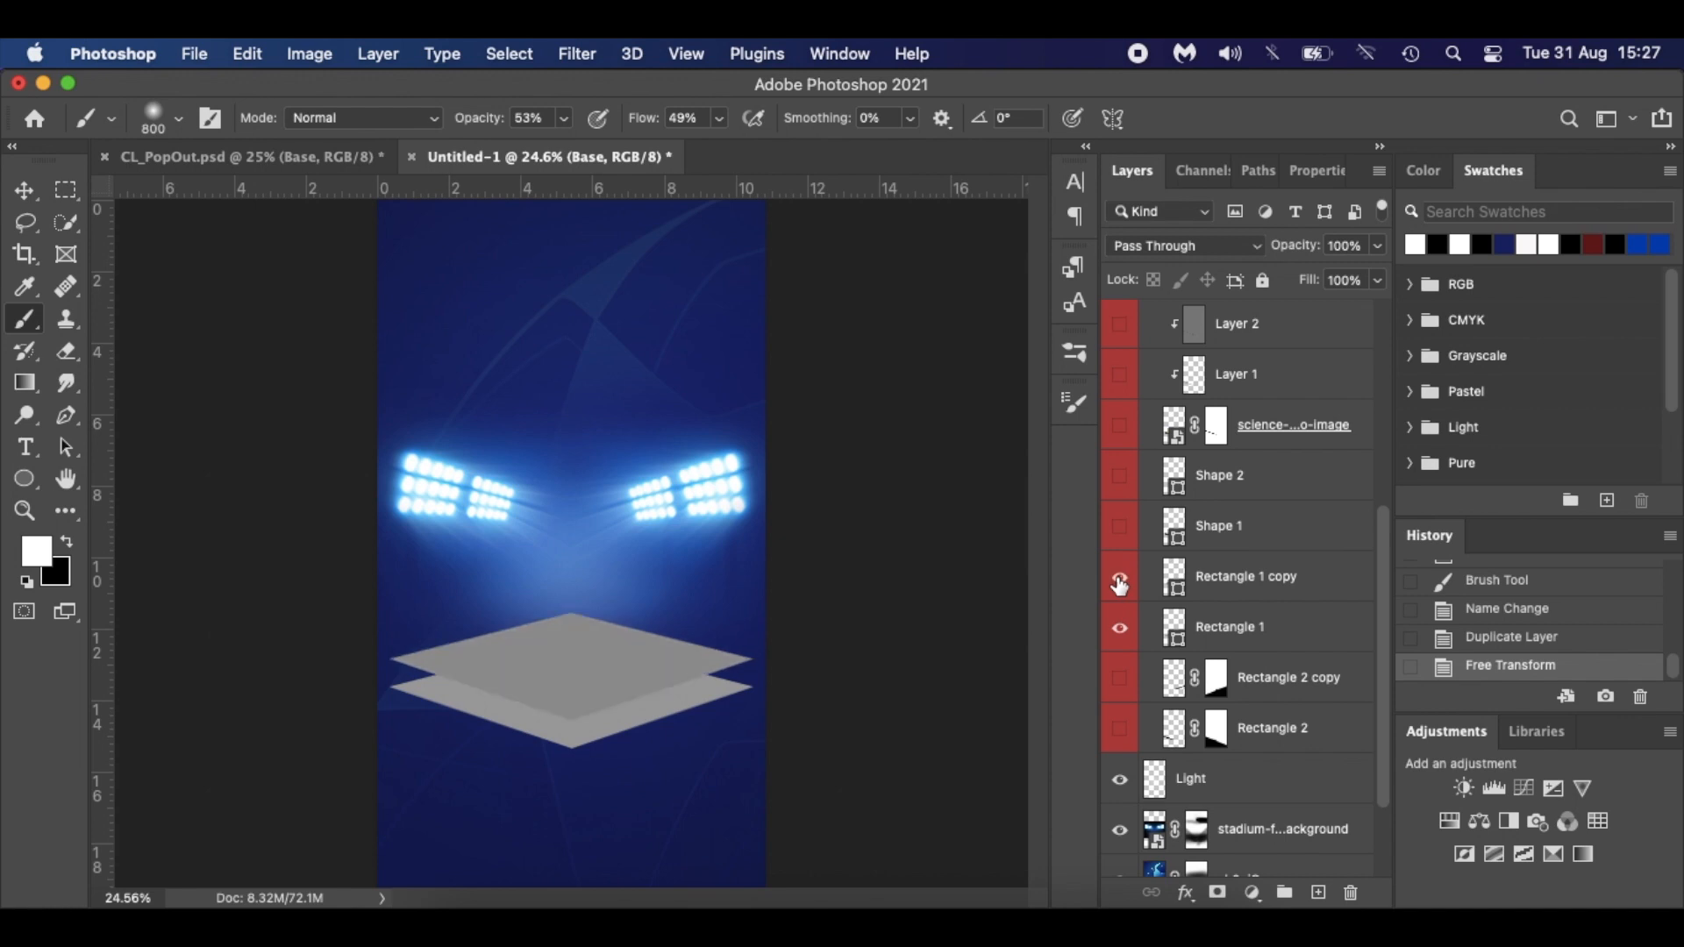
{"action": "left_click", "coordinate": [1121, 526]}
{"action": "left_click", "coordinate": [1120, 475]}
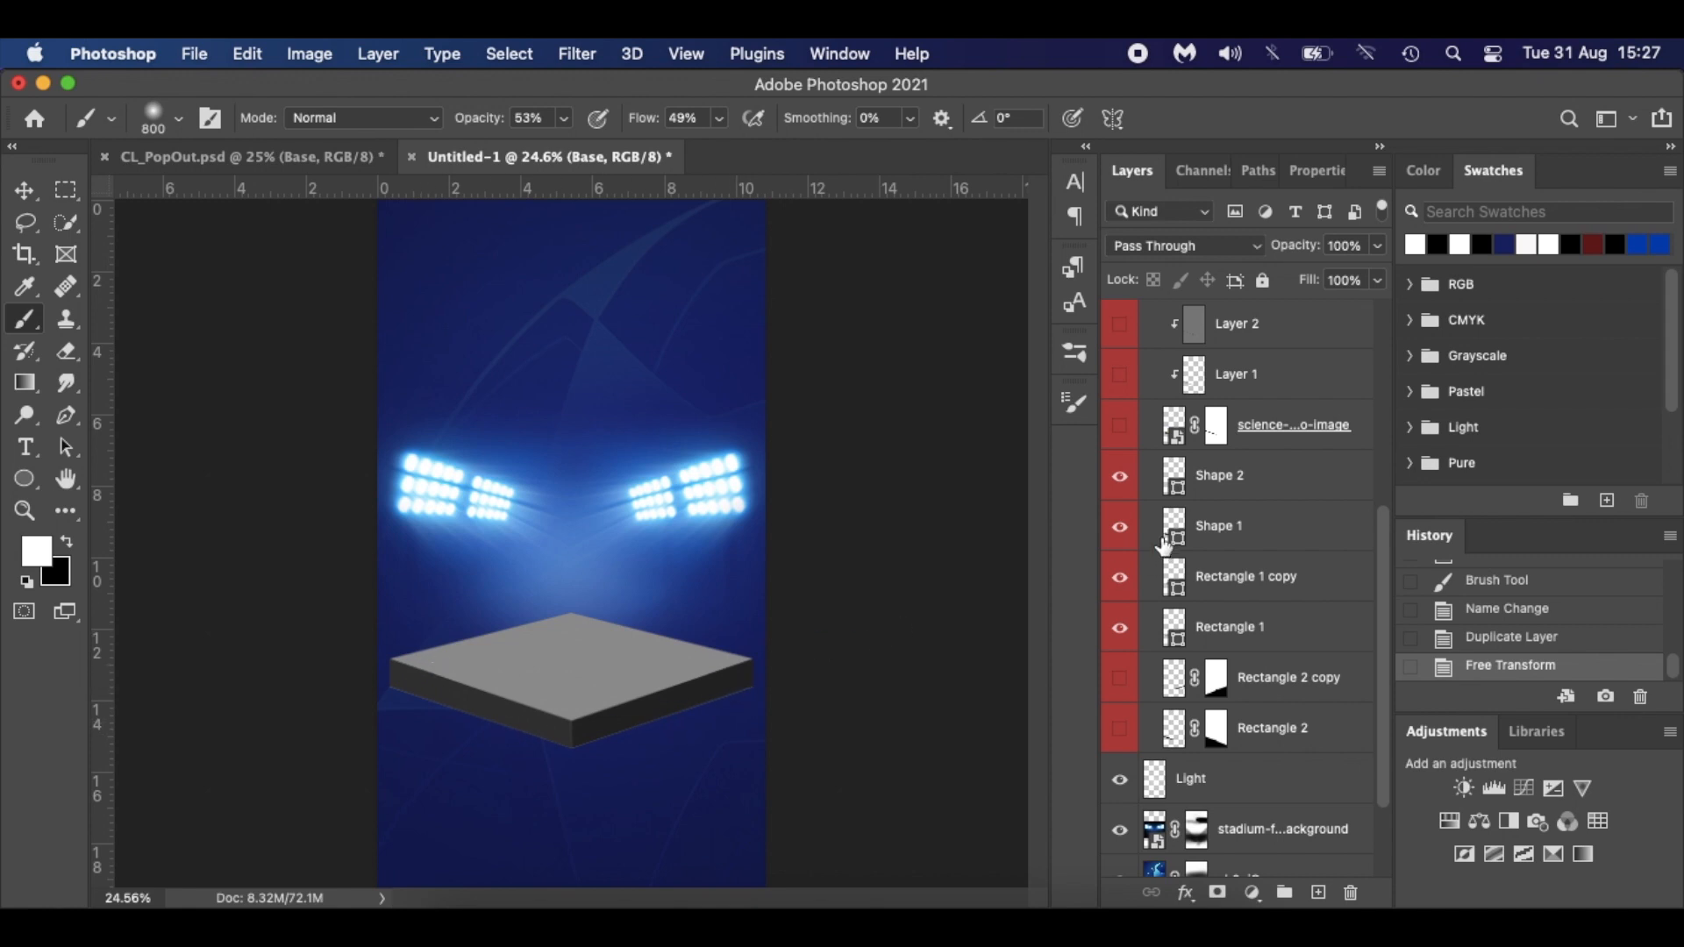
Show the two science-image texture layers on the slab's sides, together with Layers 1 to 4.
{"action": "scroll", "coordinate": [1165, 527], "scroll_direction": "up", "scroll_amount": 4}
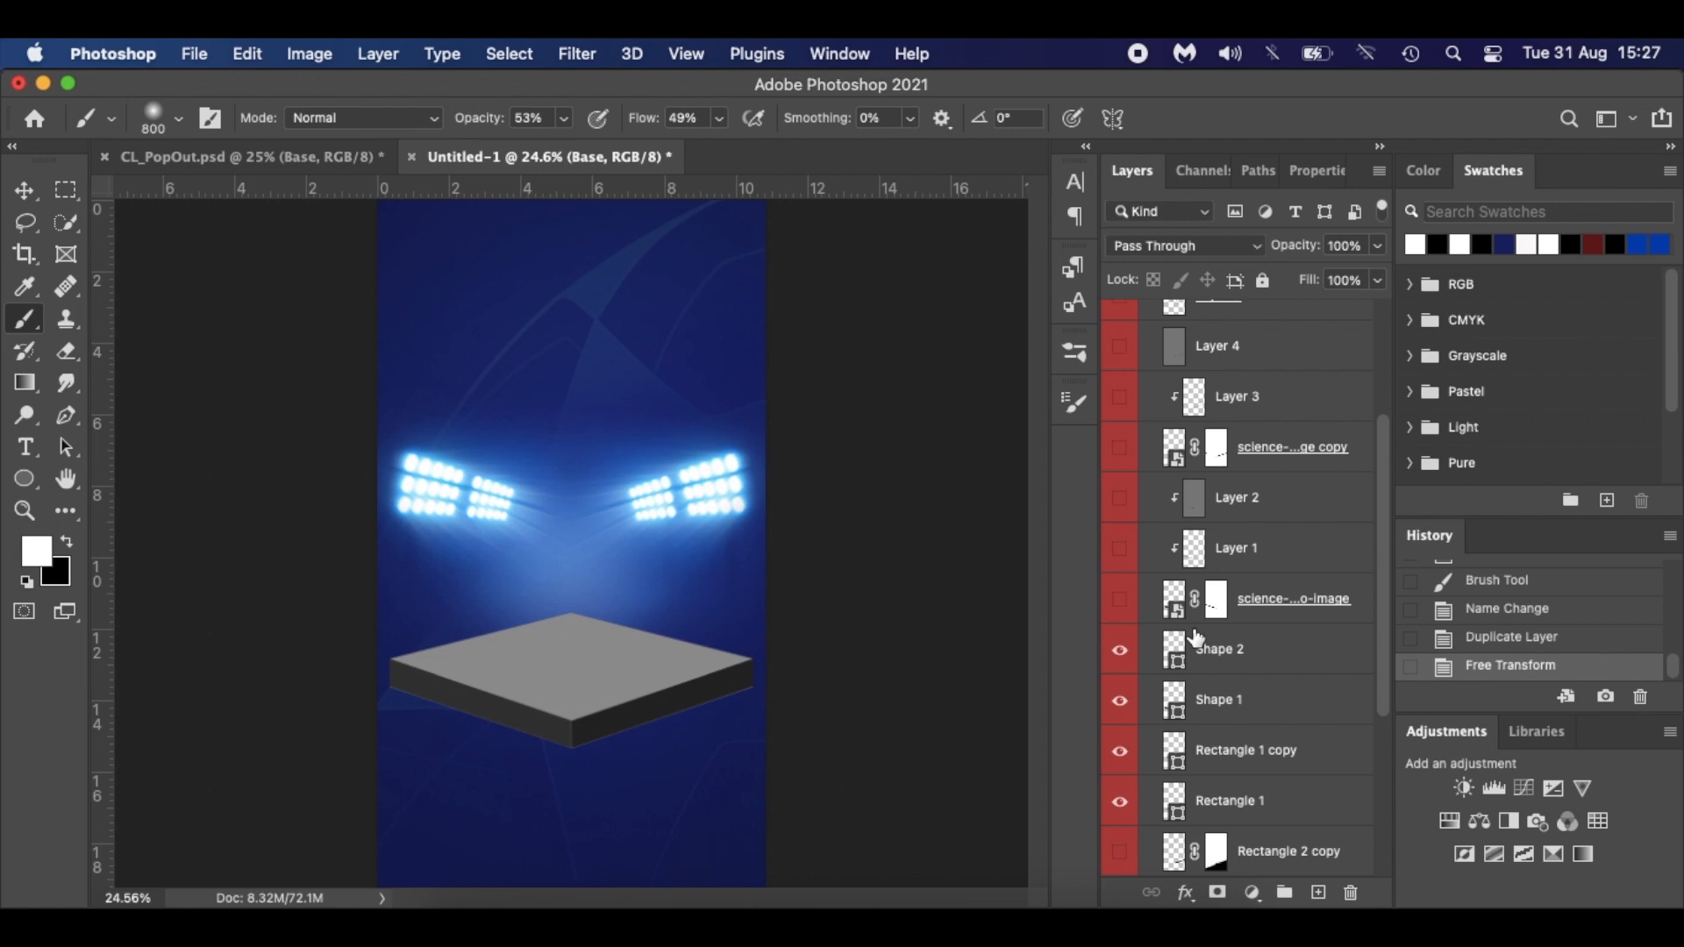
{"action": "left_click", "coordinate": [1120, 599]}
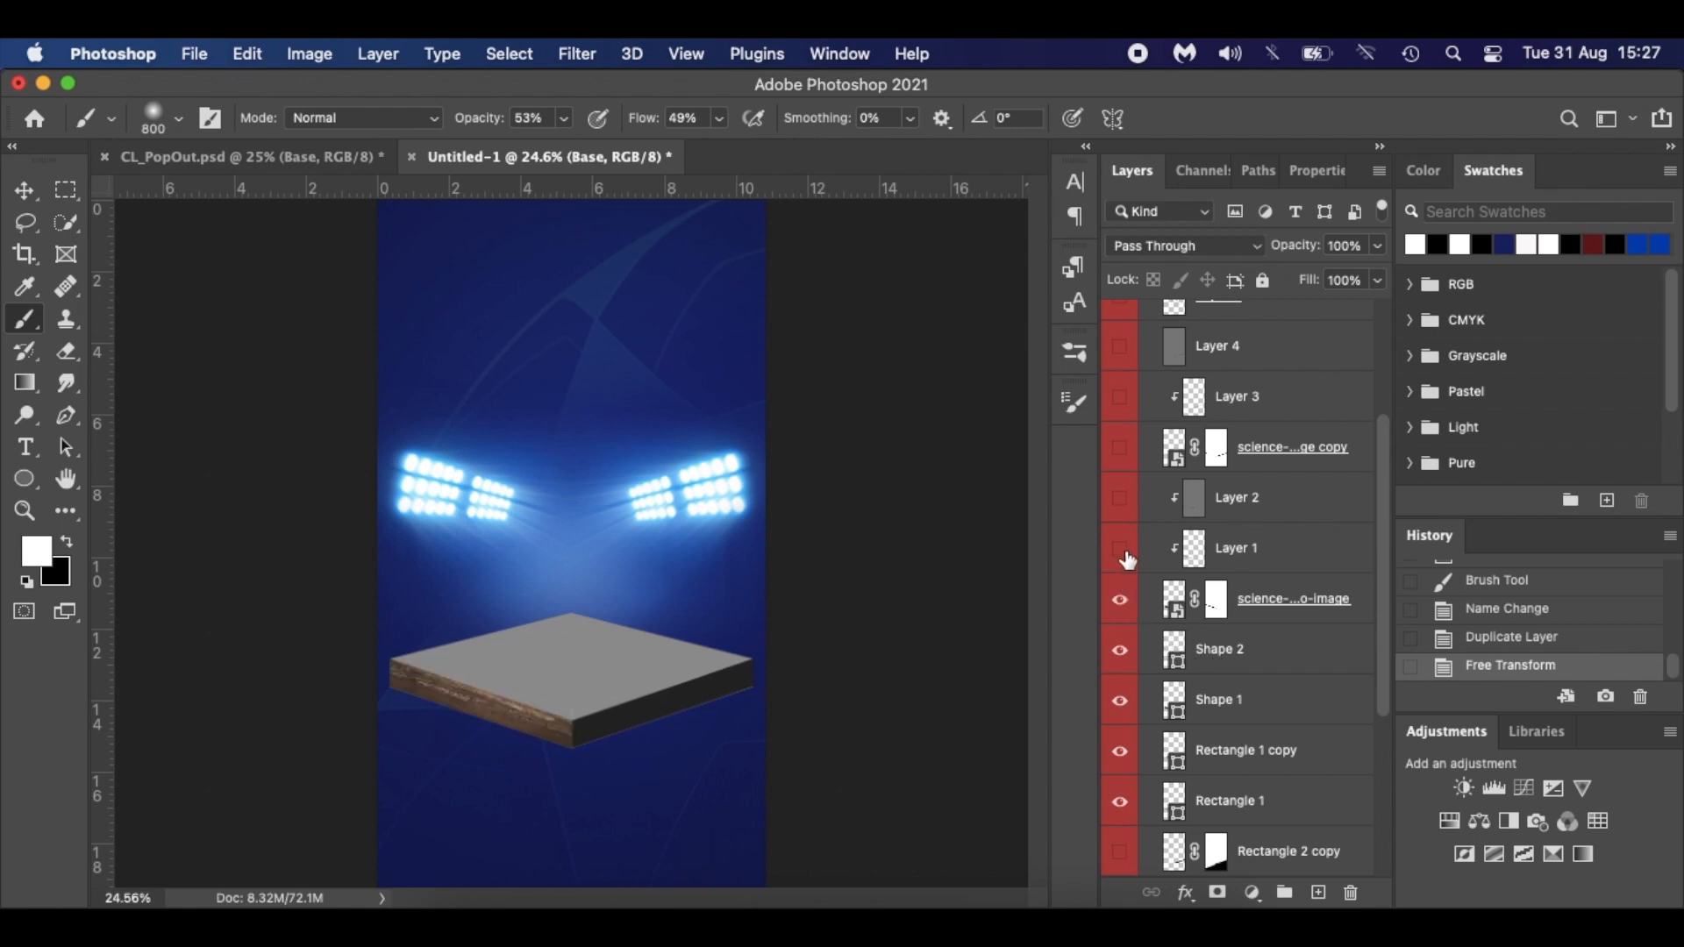
{"action": "left_click", "coordinate": [1120, 448]}
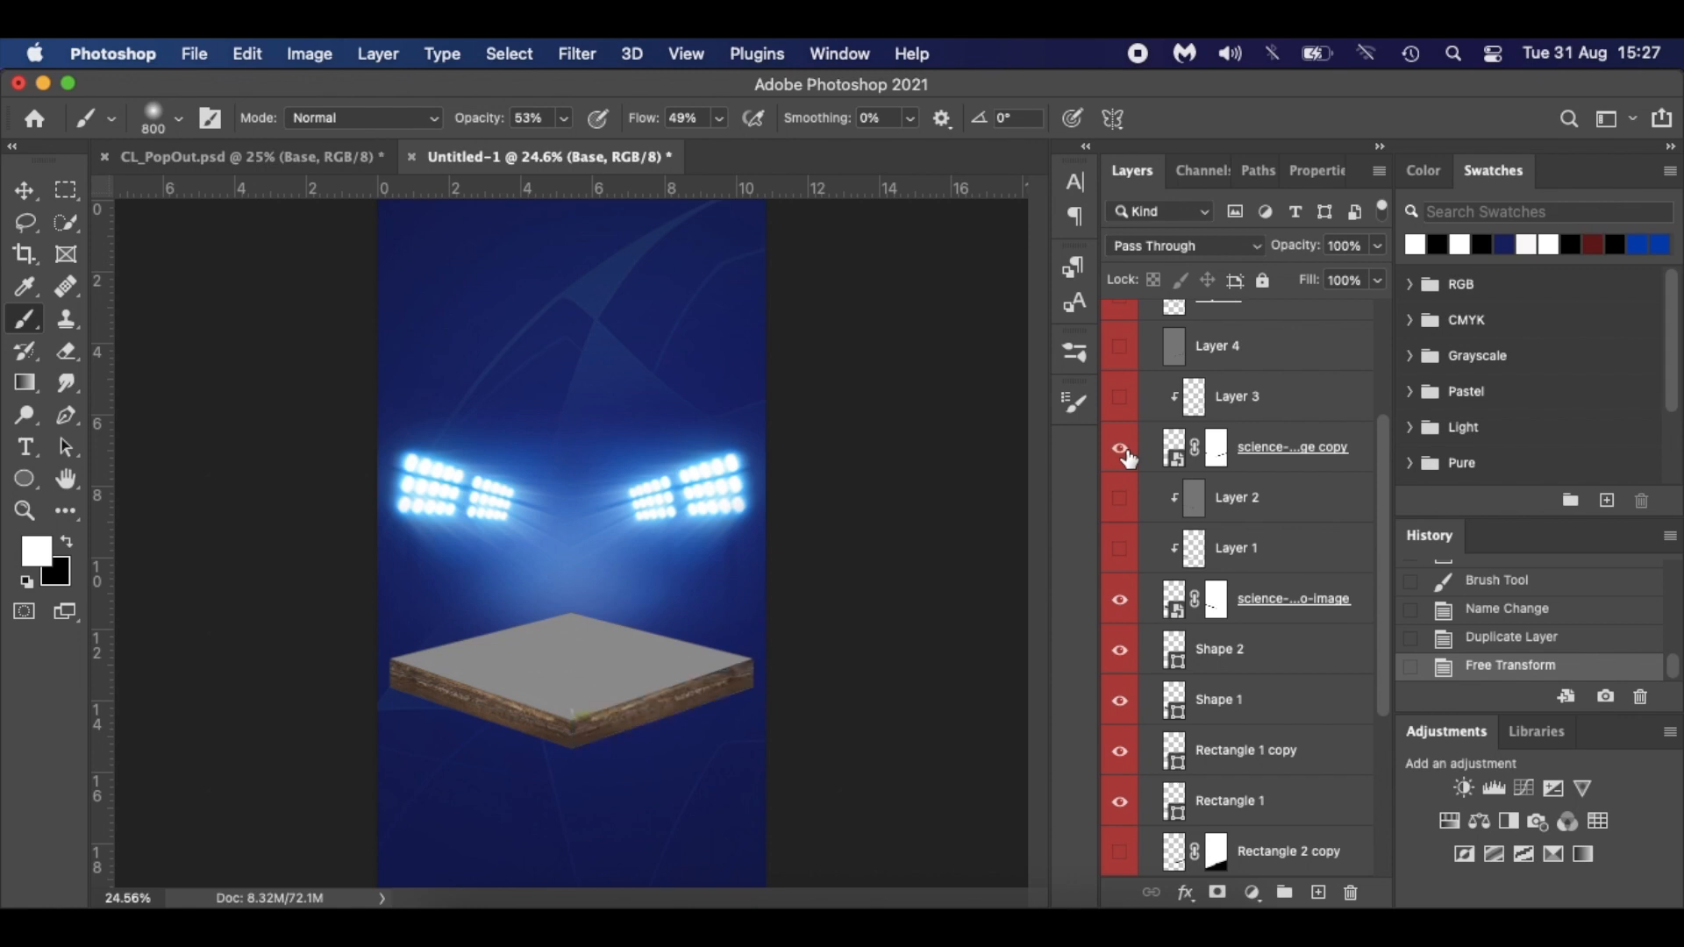
{"action": "left_click", "coordinate": [1121, 498]}
{"action": "left_click", "coordinate": [1120, 549]}
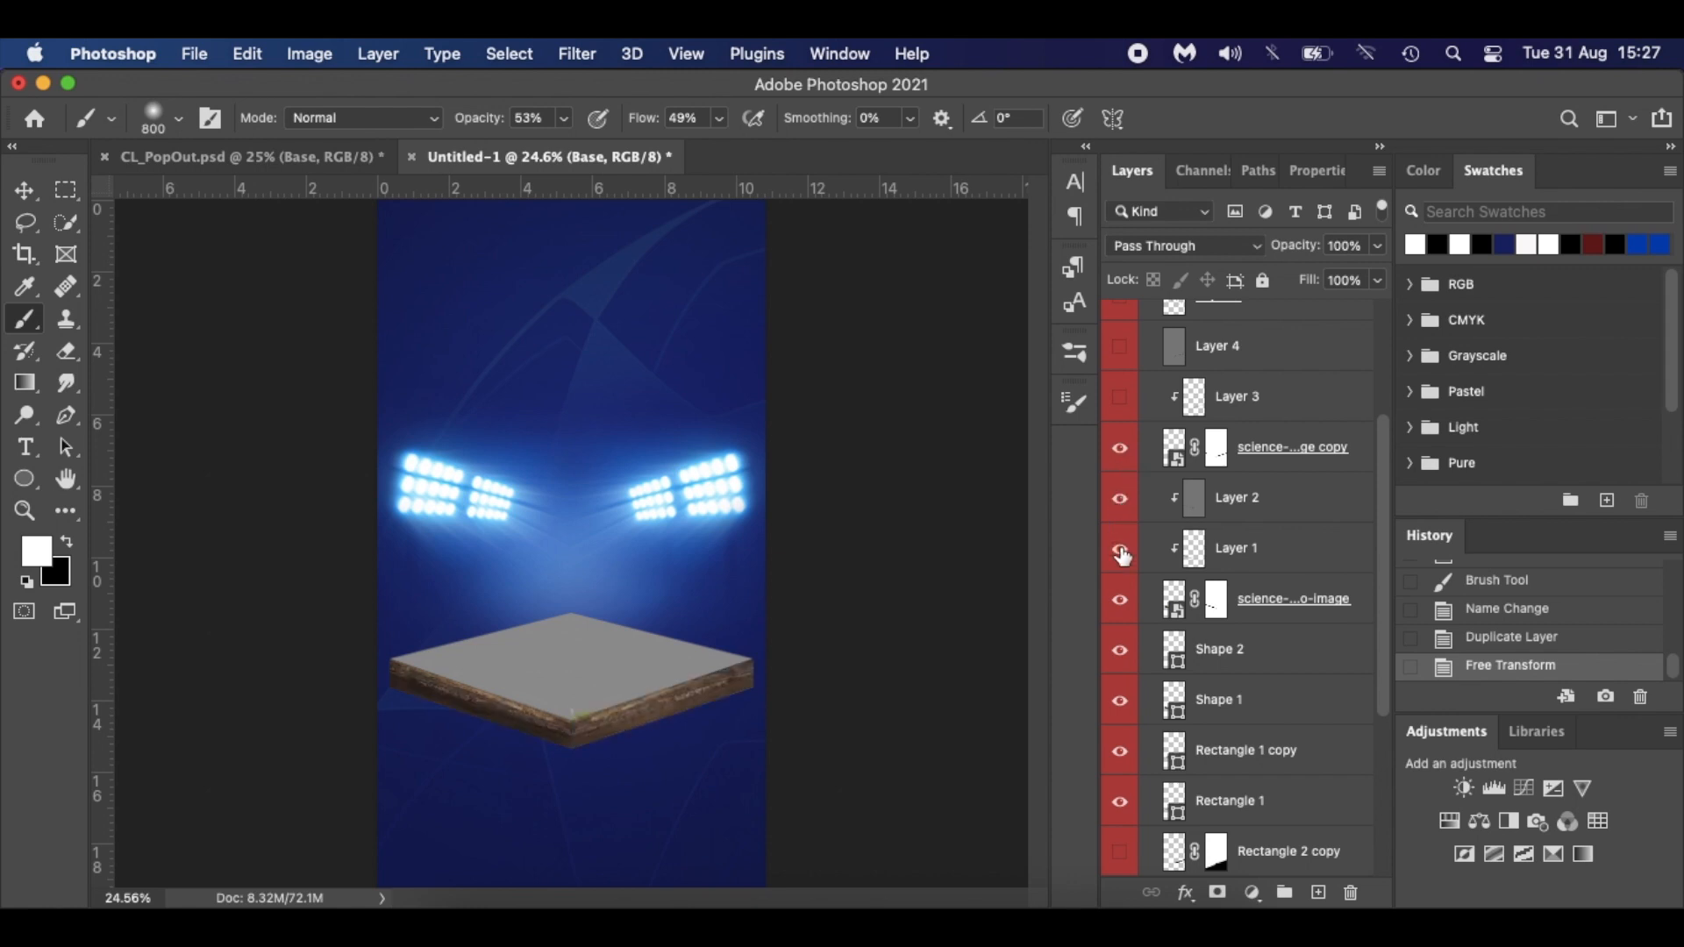
{"action": "left_click", "coordinate": [1121, 397]}
{"action": "left_click", "coordinate": [1122, 349]}
Show Layer 5, Curves 1 and both rye-grass-sod layers to examine how the grass top is built.
{"action": "scroll", "coordinate": [1145, 465], "scroll_direction": "up", "scroll_amount": 5}
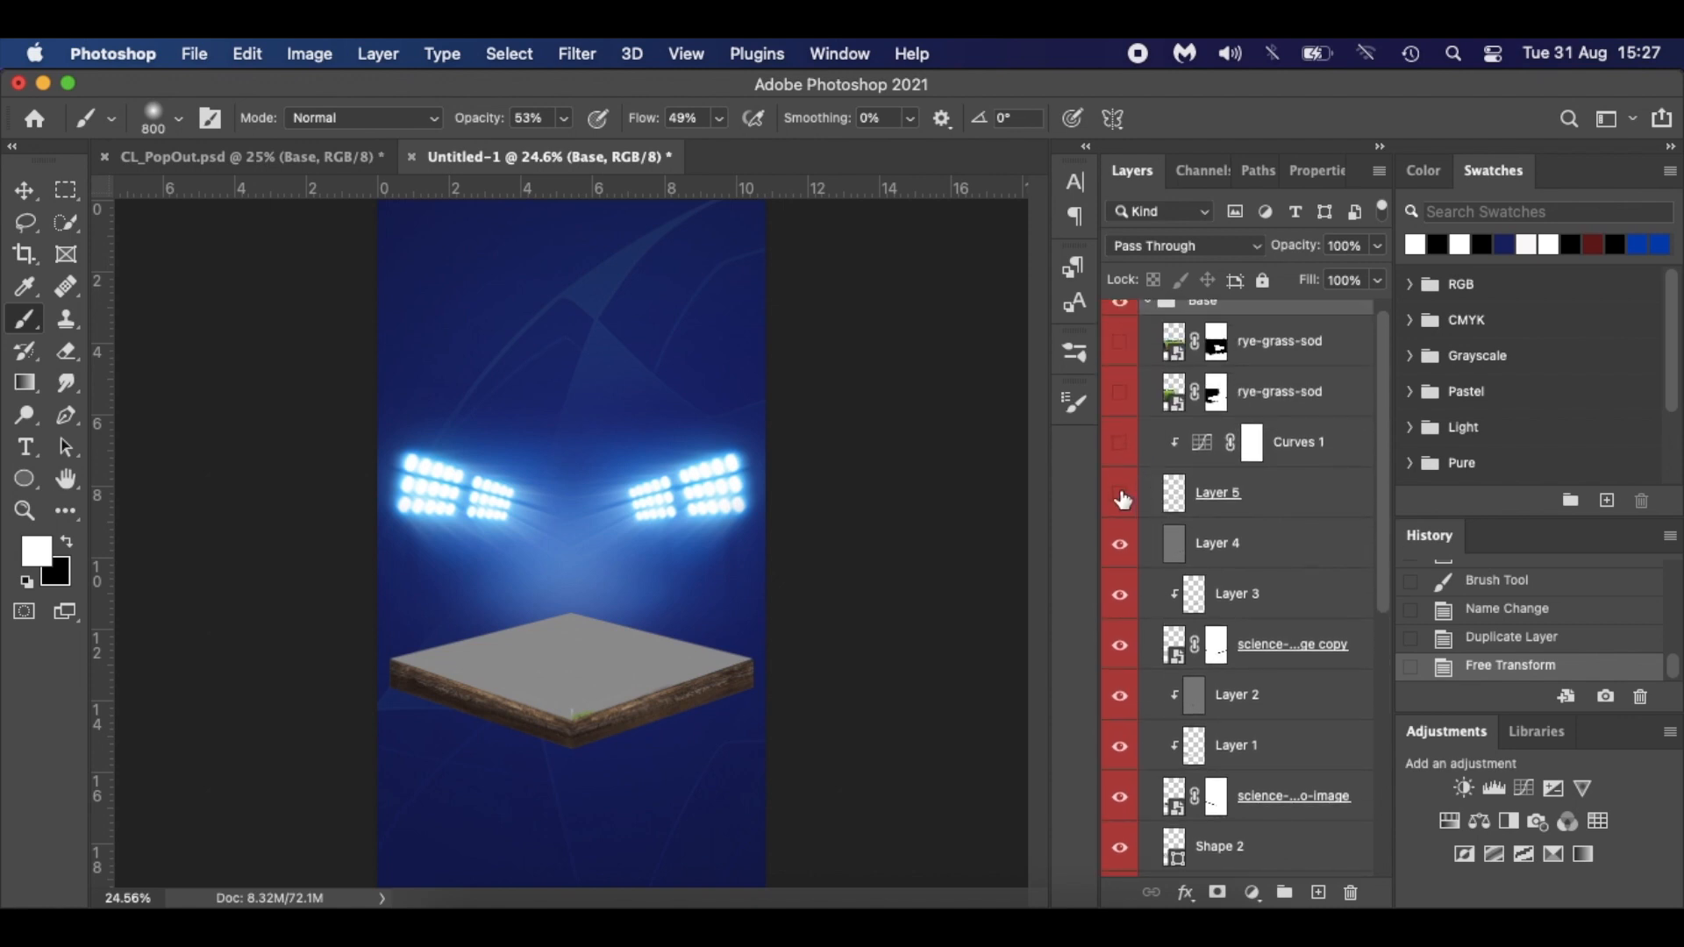
{"action": "left_click", "coordinate": [1120, 391]}
{"action": "left_click", "coordinate": [1121, 343]}
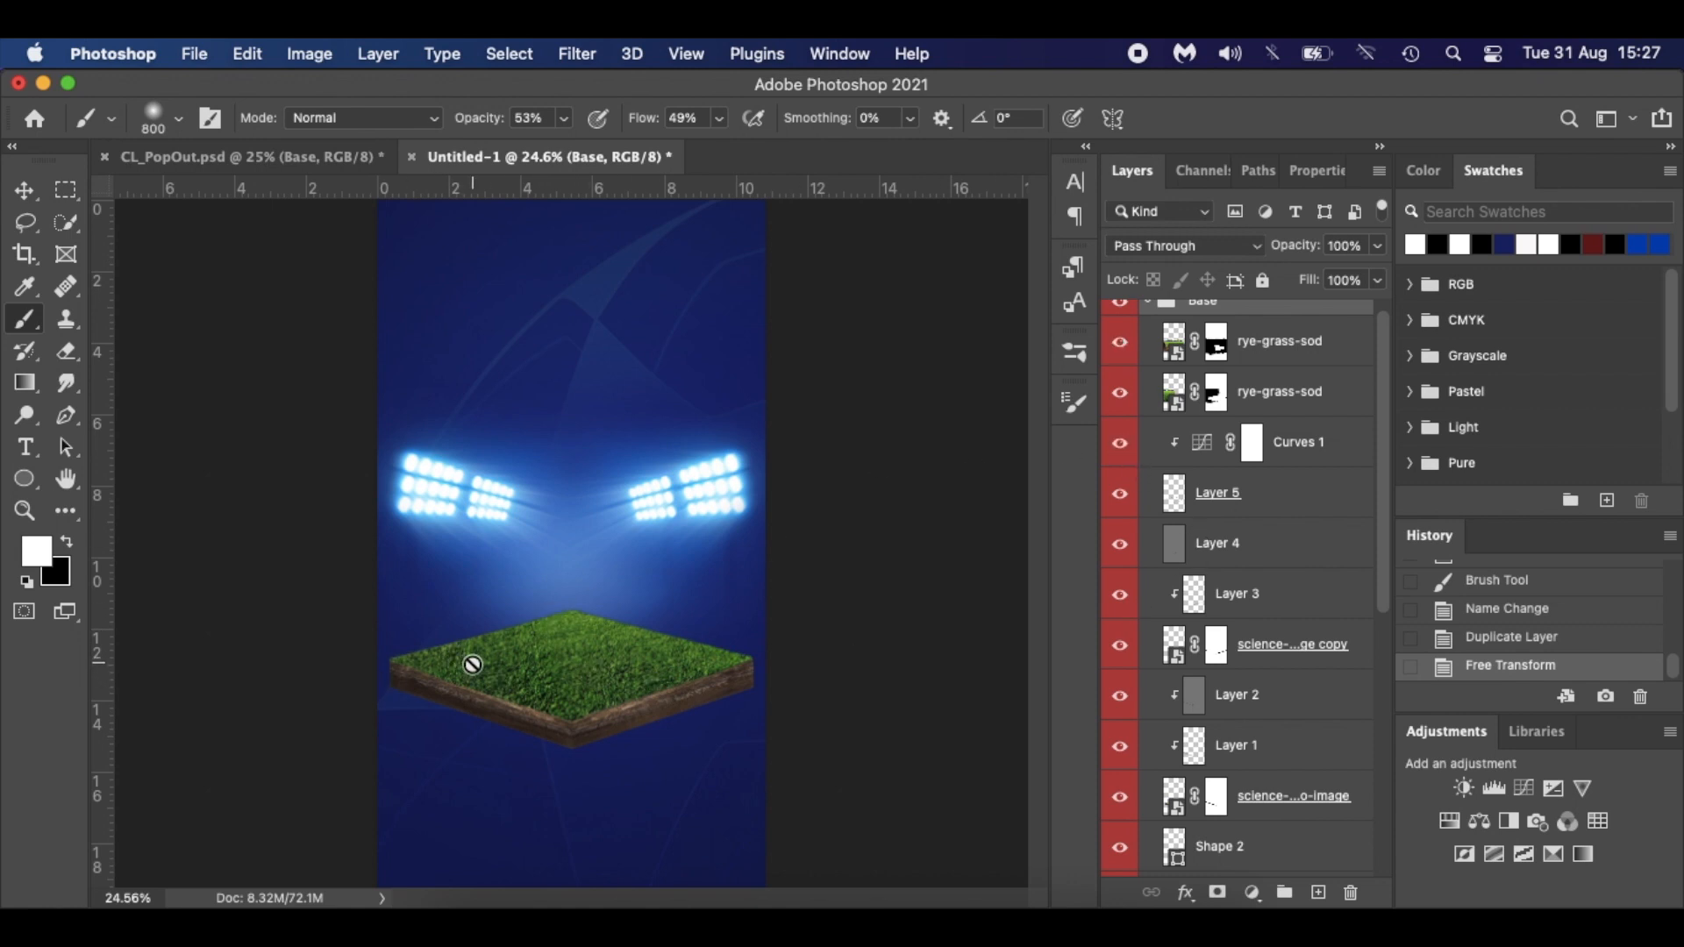
Review the Base group's complete layer stack and collapse the group.
{"action": "scroll", "coordinate": [1214, 498], "scroll_direction": "up", "scroll_amount": 1}
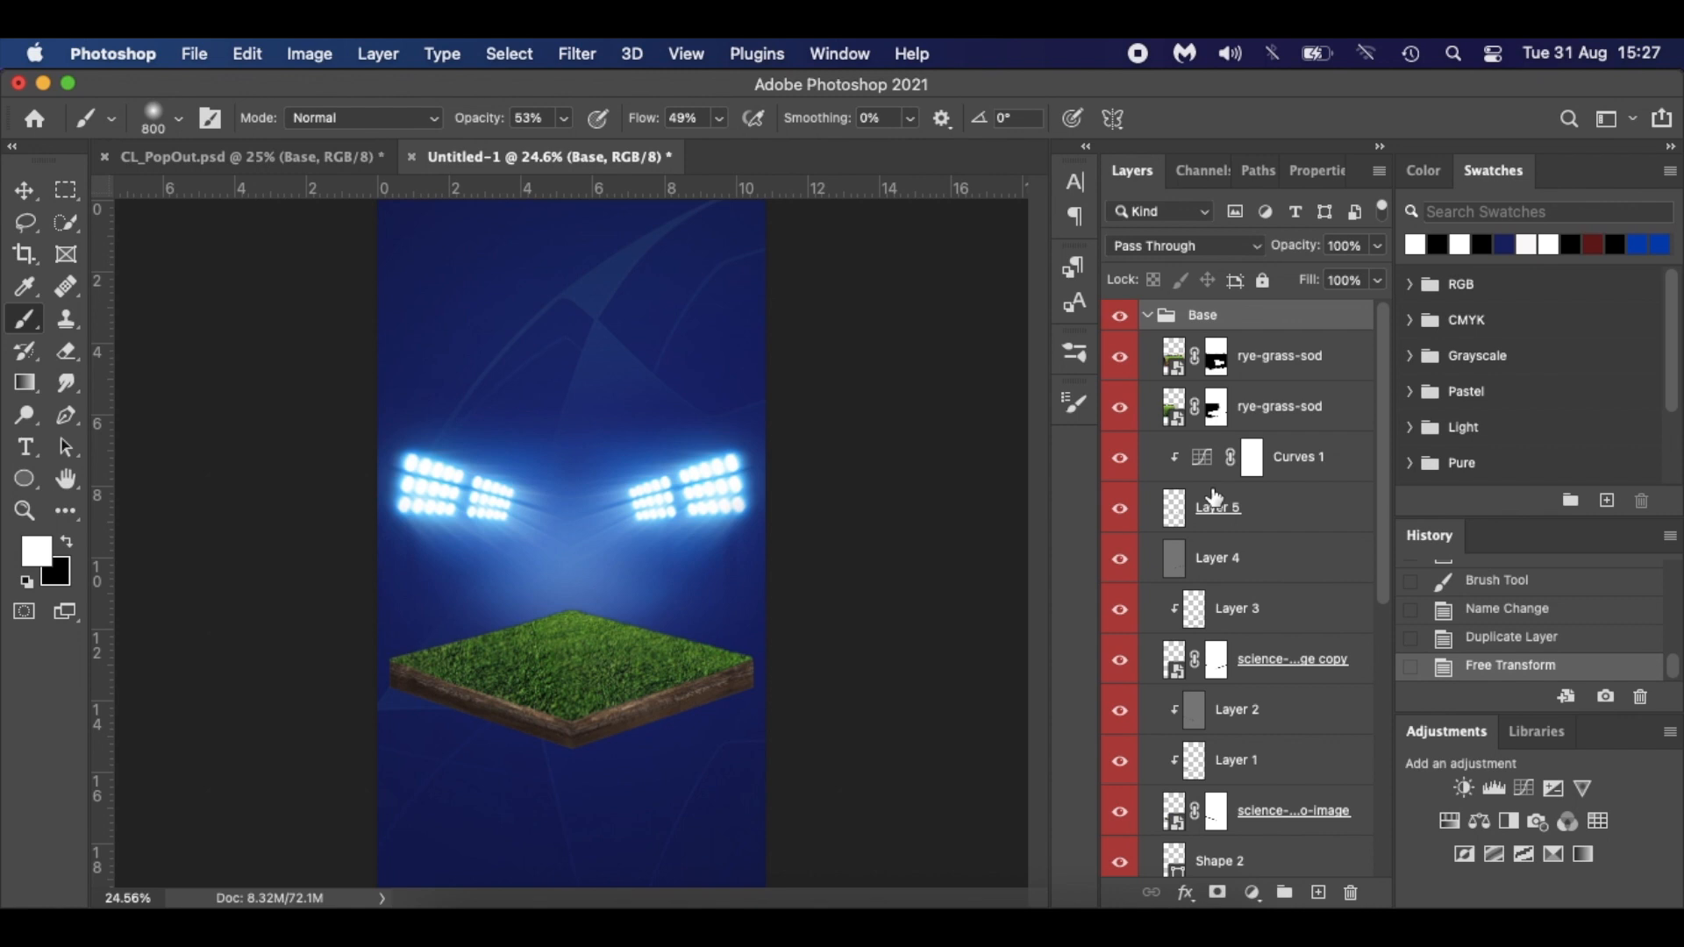
{"action": "scroll", "coordinate": [1215, 499], "scroll_direction": "down", "scroll_amount": 8}
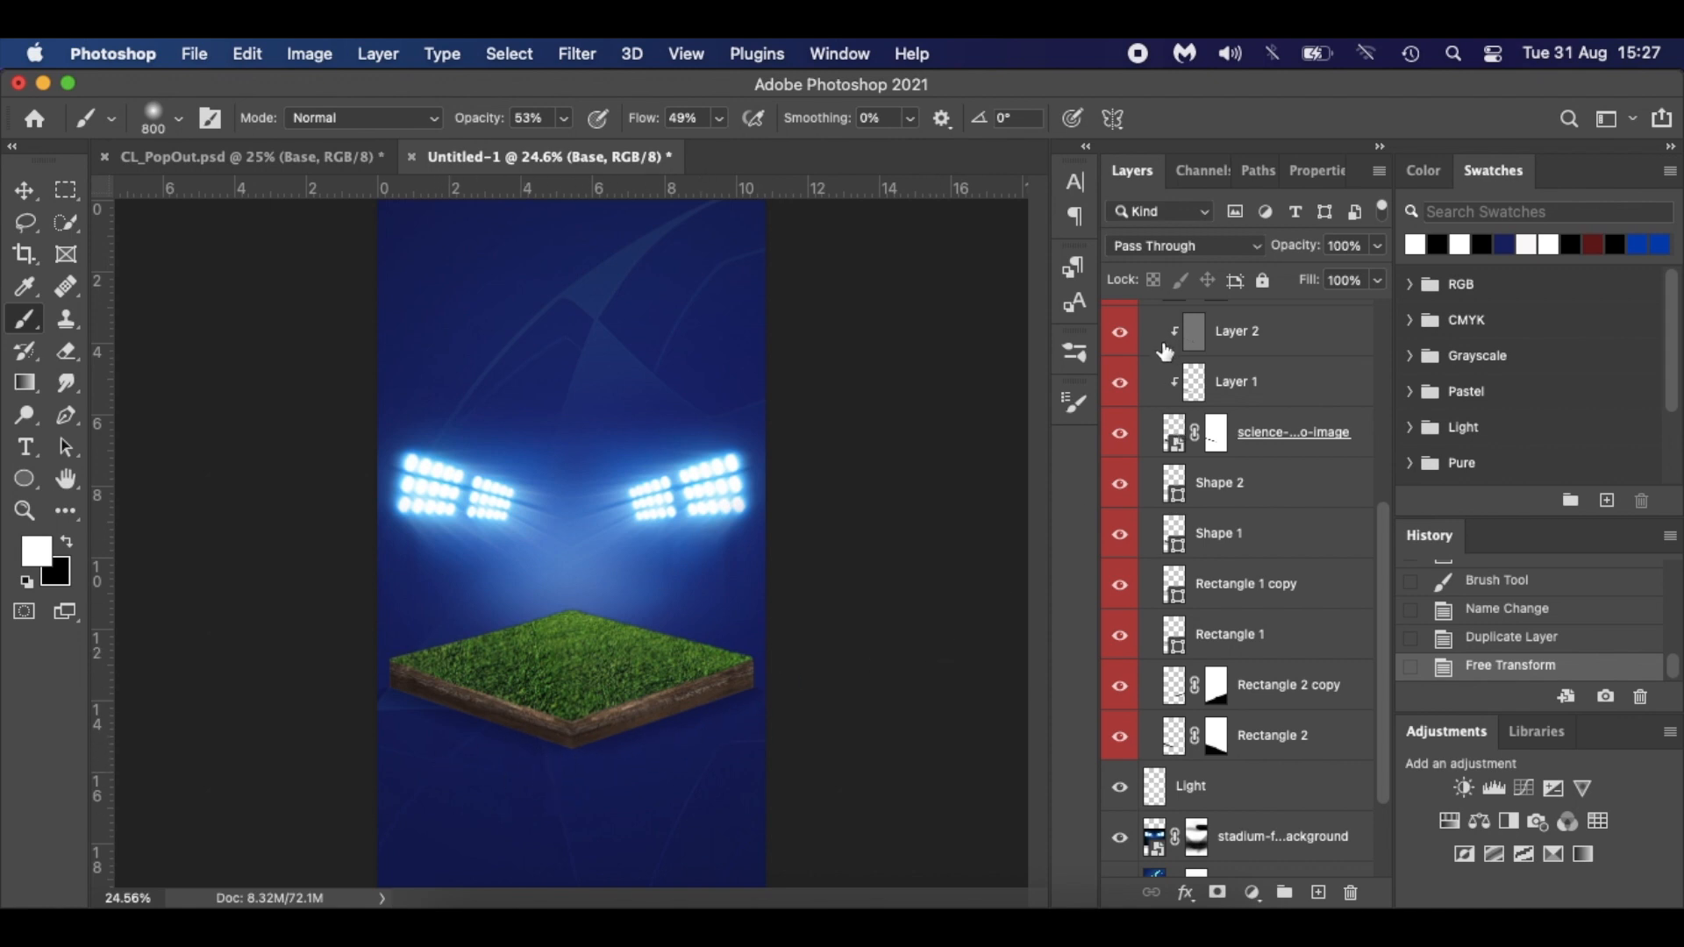
{"action": "scroll", "coordinate": [1165, 349], "scroll_direction": "up", "scroll_amount": 5}
{"action": "scroll", "coordinate": [1183, 427], "scroll_direction": "up", "scroll_amount": 3}
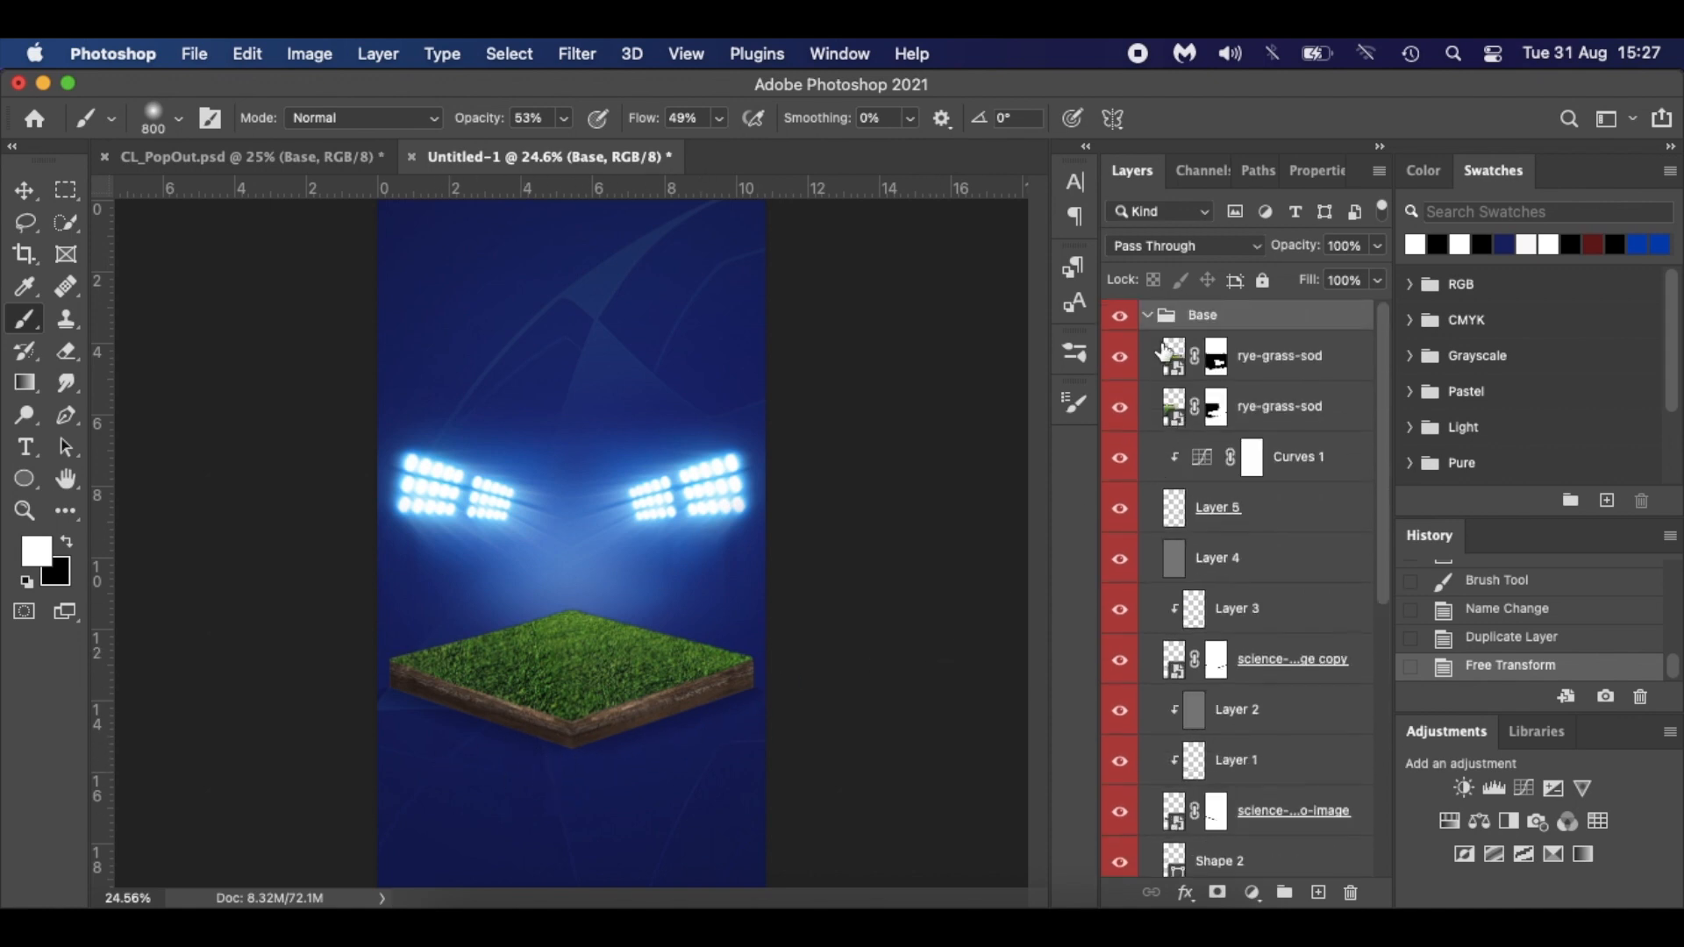
{"action": "left_click", "coordinate": [1149, 316]}
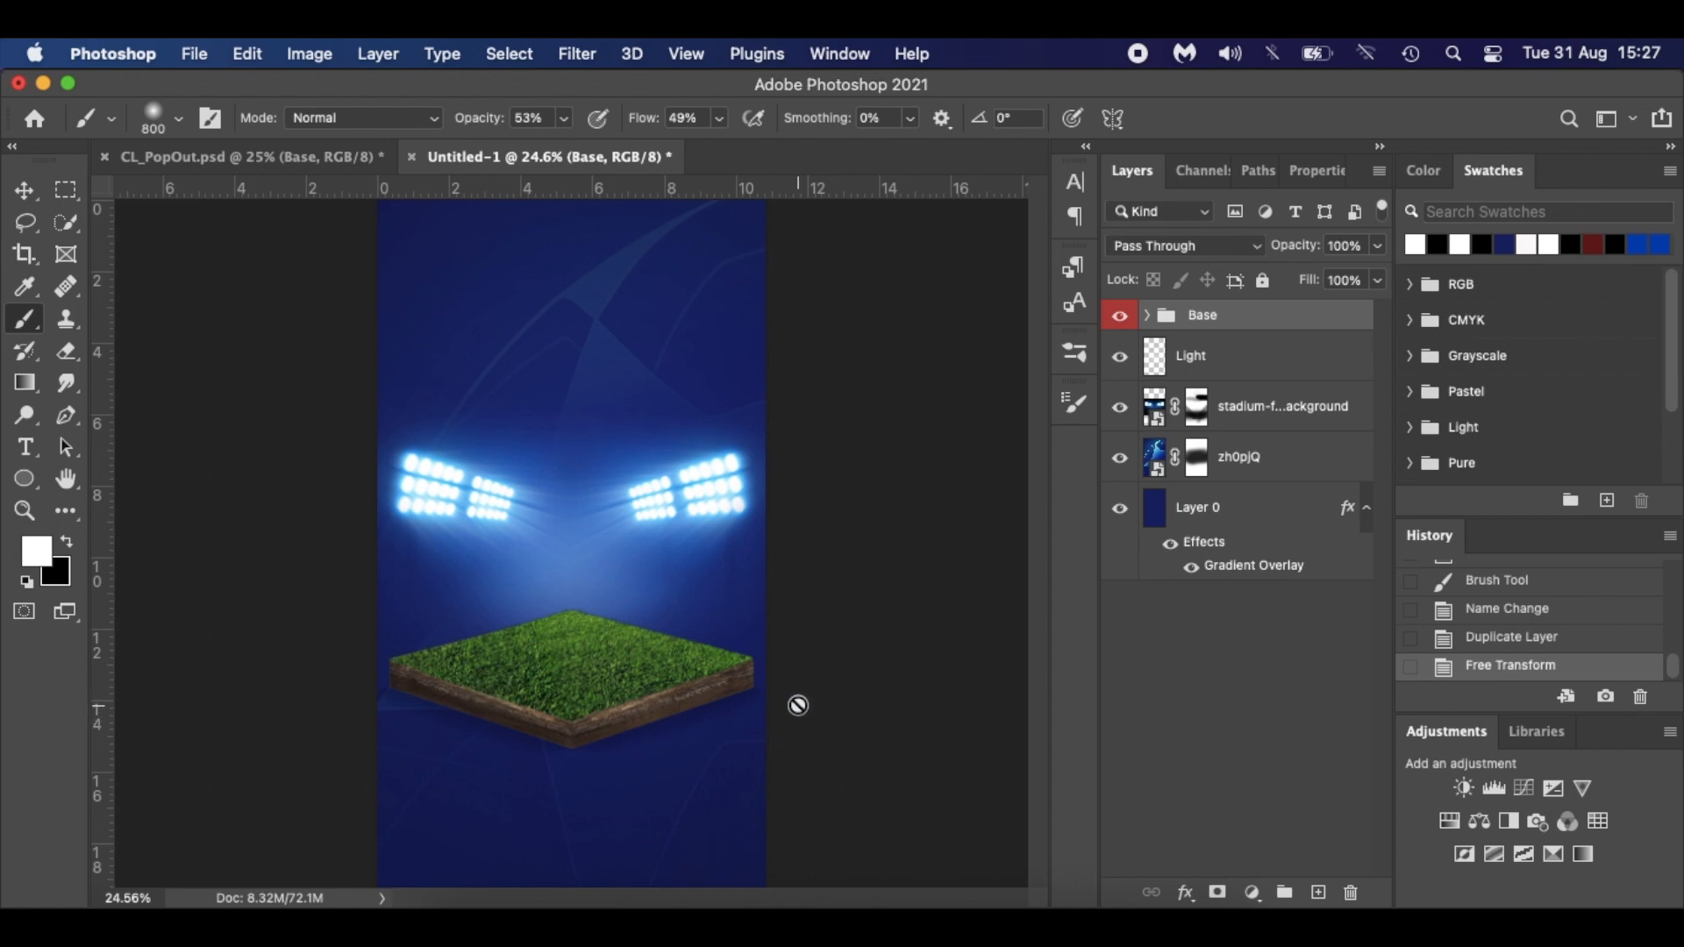
{"action": "left_click", "coordinate": [340, 162]}
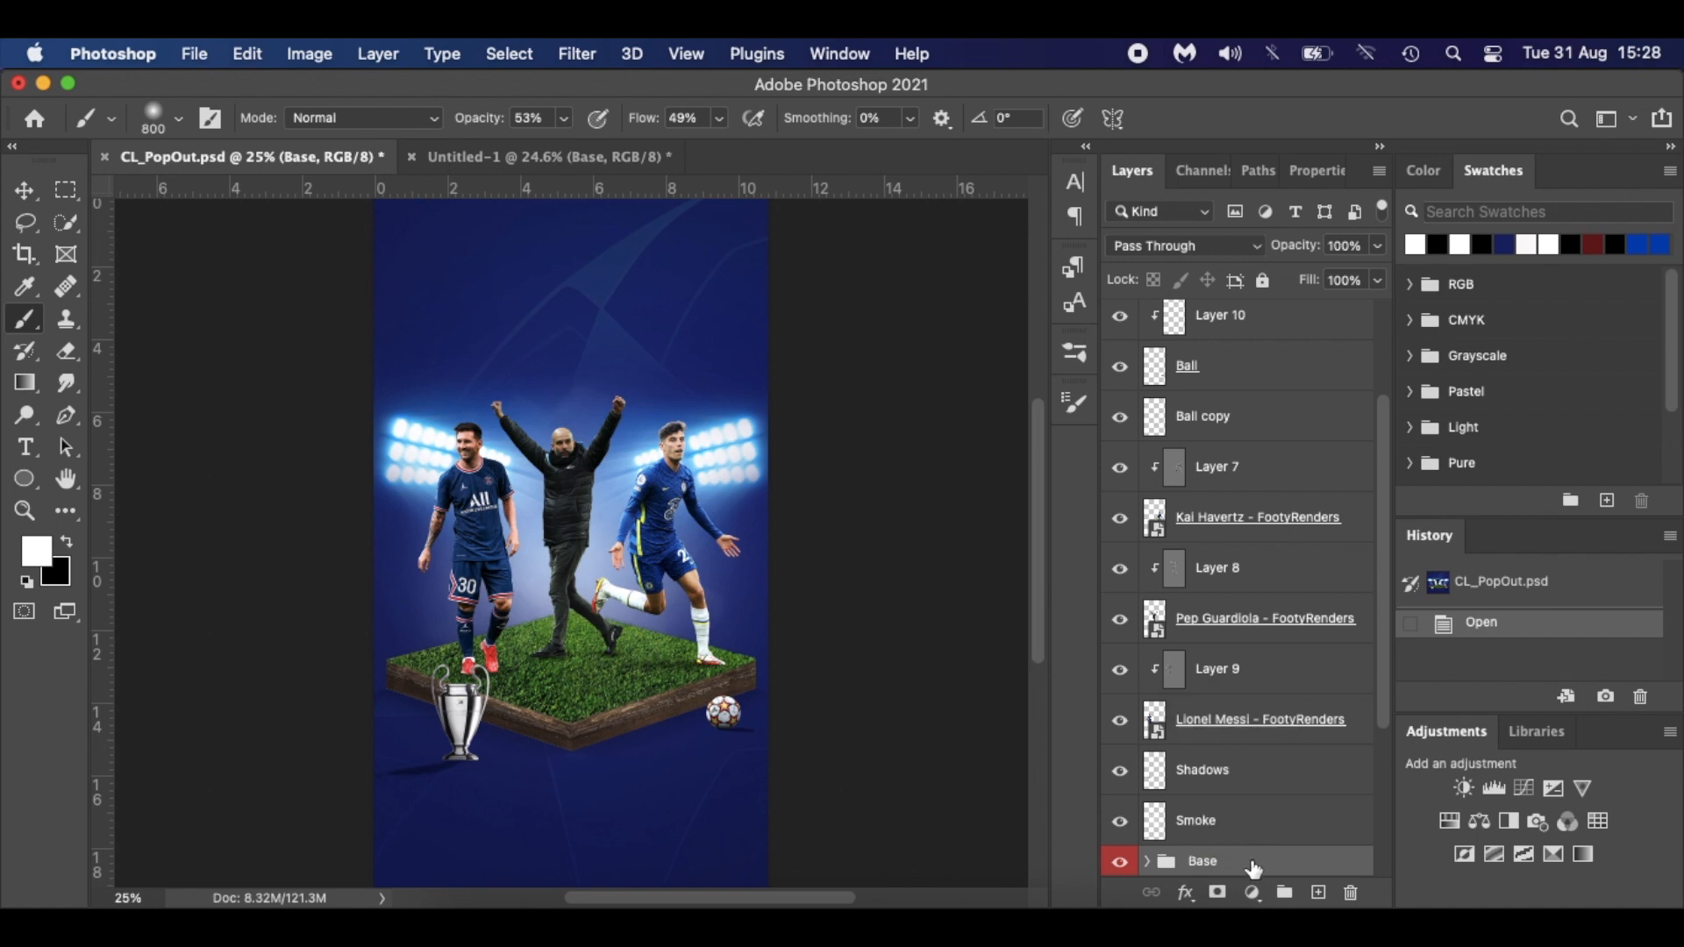
{"action": "left_click_drag", "start_coordinate": [307, 149], "coordinate": [7, 651]}
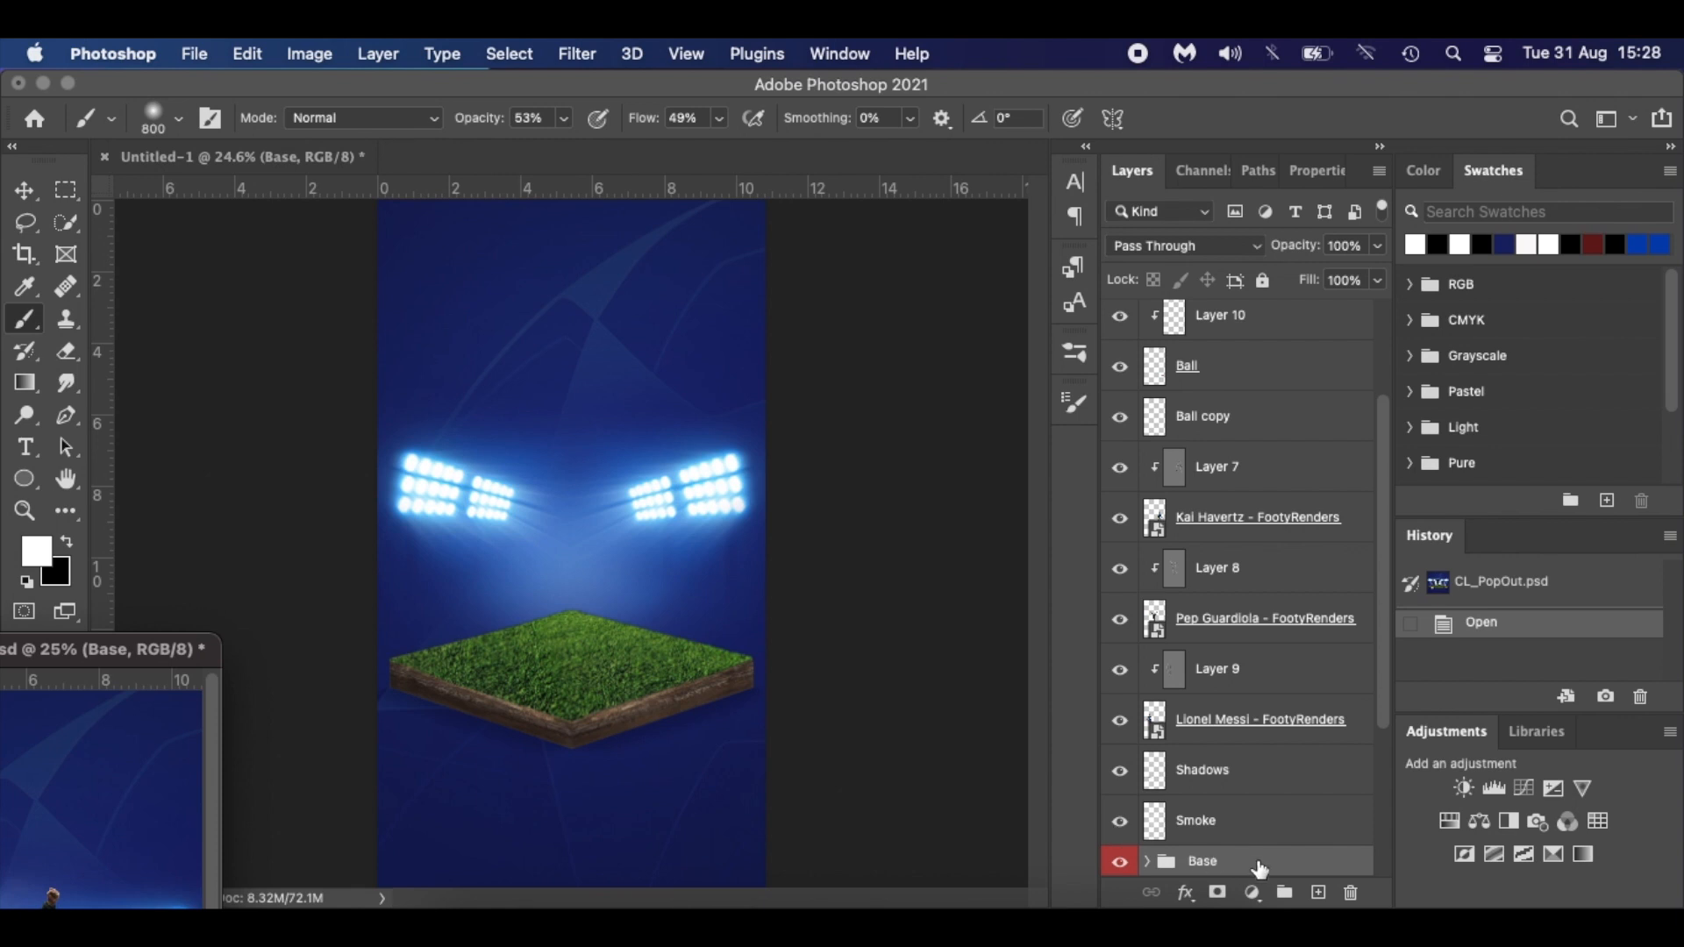
{"action": "left_click_drag", "start_coordinate": [1260, 869], "coordinate": [1244, 811]}
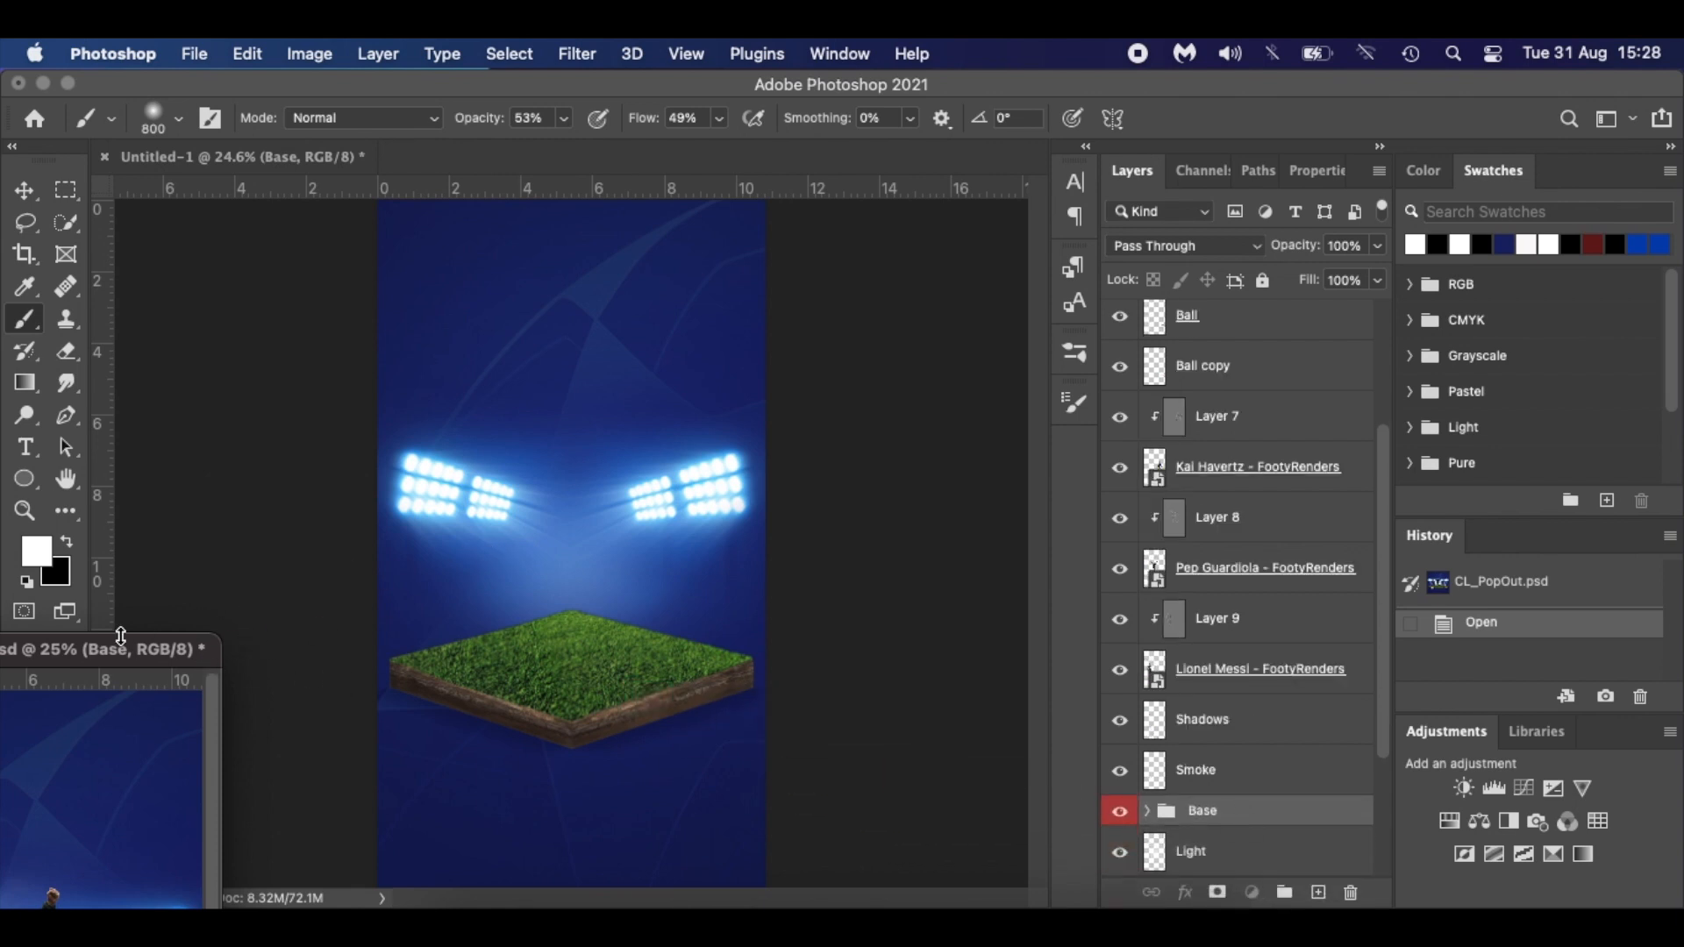
{"action": "left_click_drag", "start_coordinate": [102, 667], "coordinate": [554, 164]}
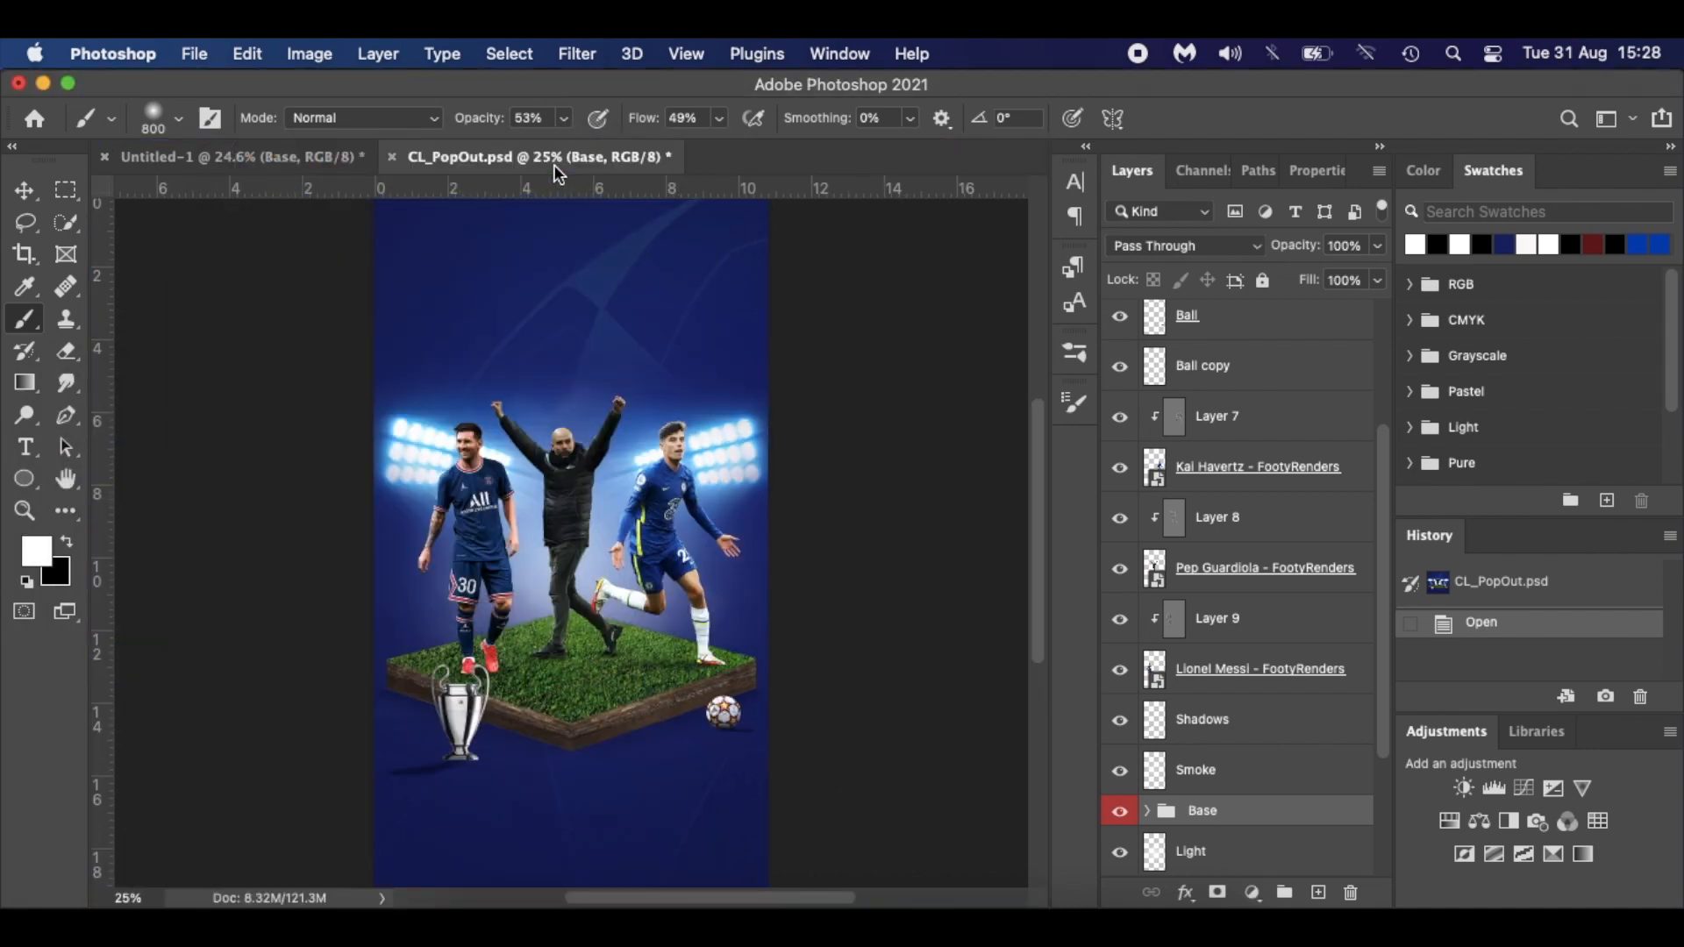
{"action": "left_click", "coordinate": [289, 167]}
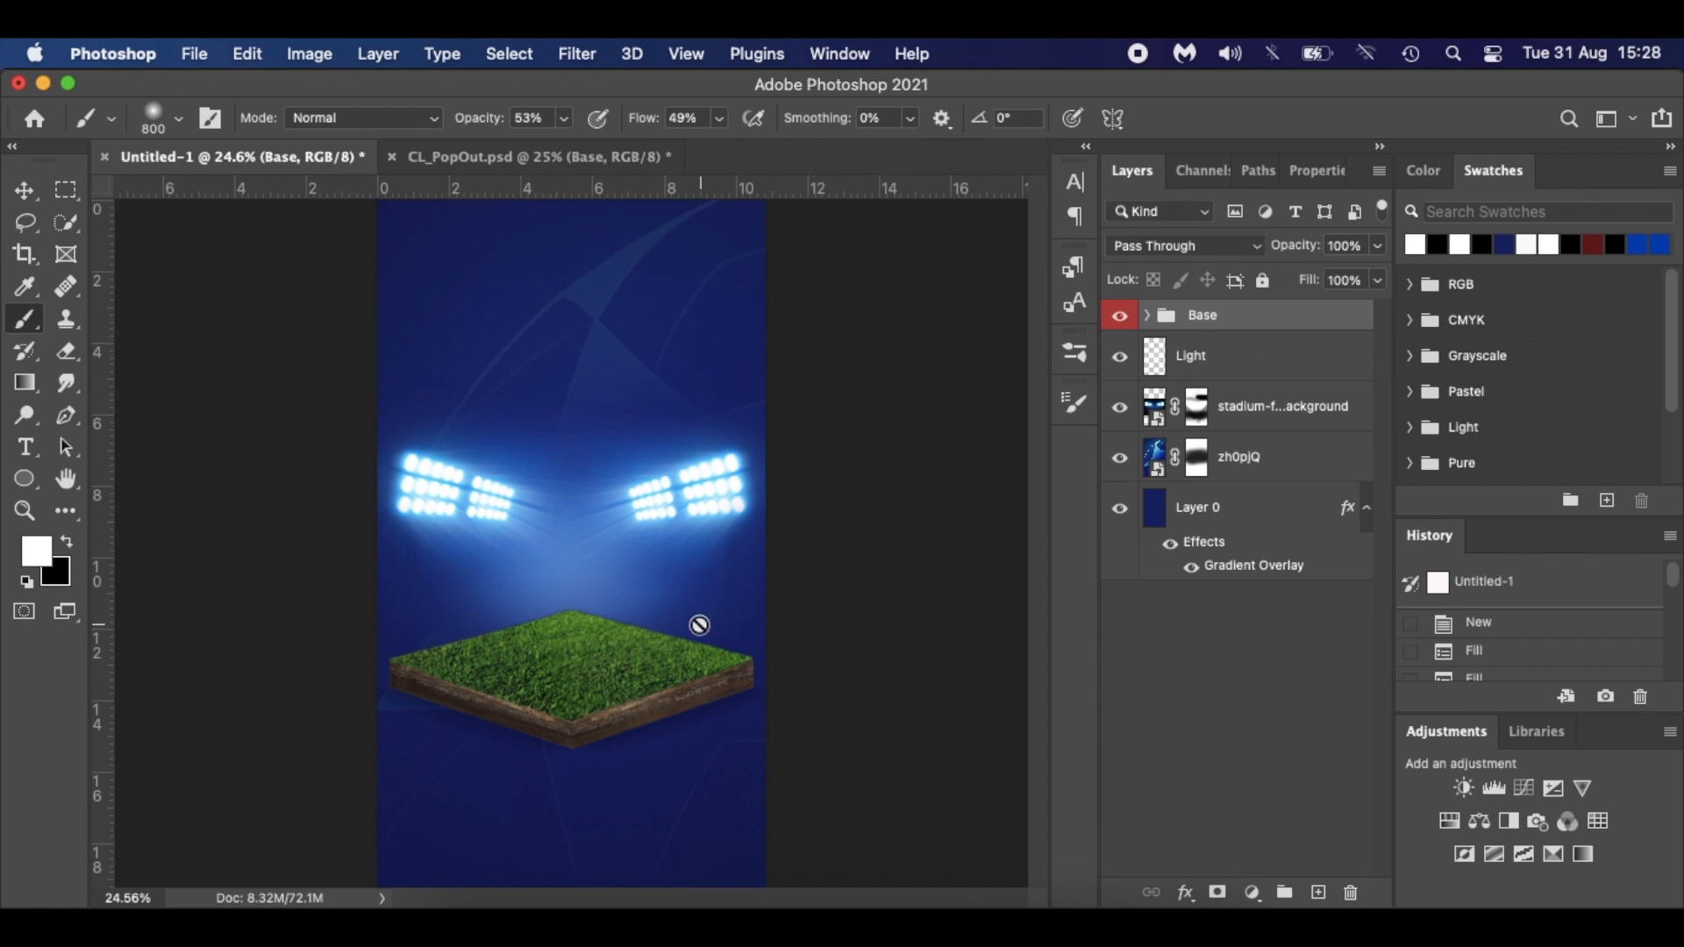
Place Kai Havertz - FootyRenders.png in the poster, scale it to about 5.5% and stand him on the grass base's right corner.
{"action": "left_click", "coordinate": [468, 916]}
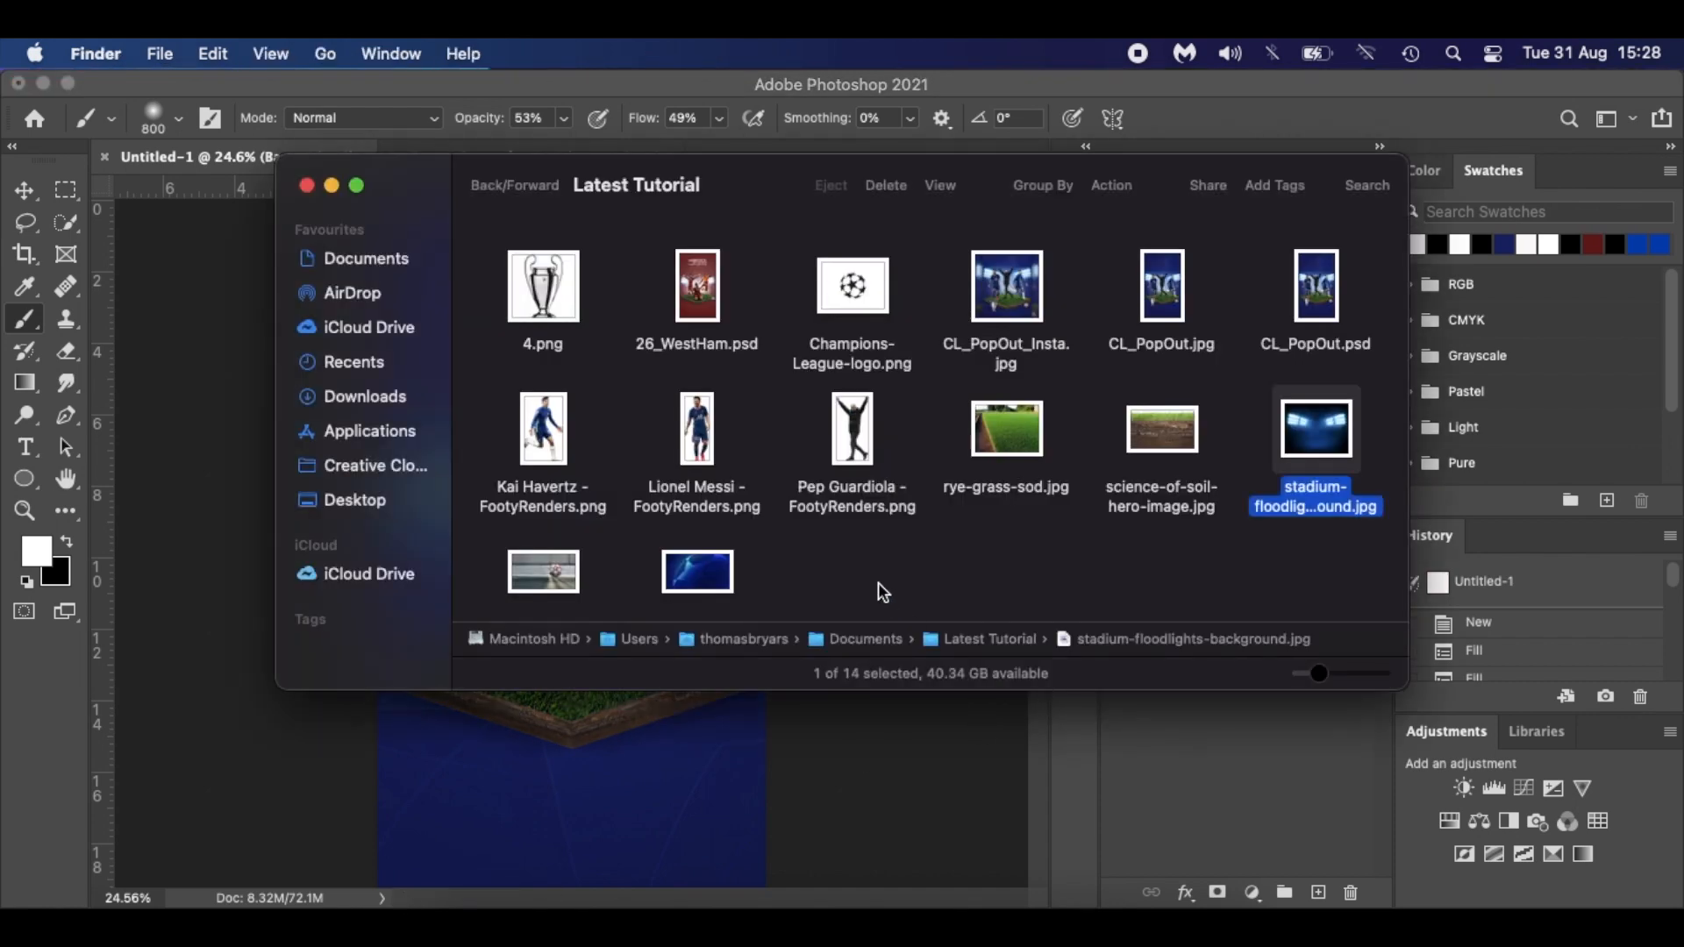
{"action": "left_click_drag", "start_coordinate": [545, 436], "coordinate": [589, 740]}
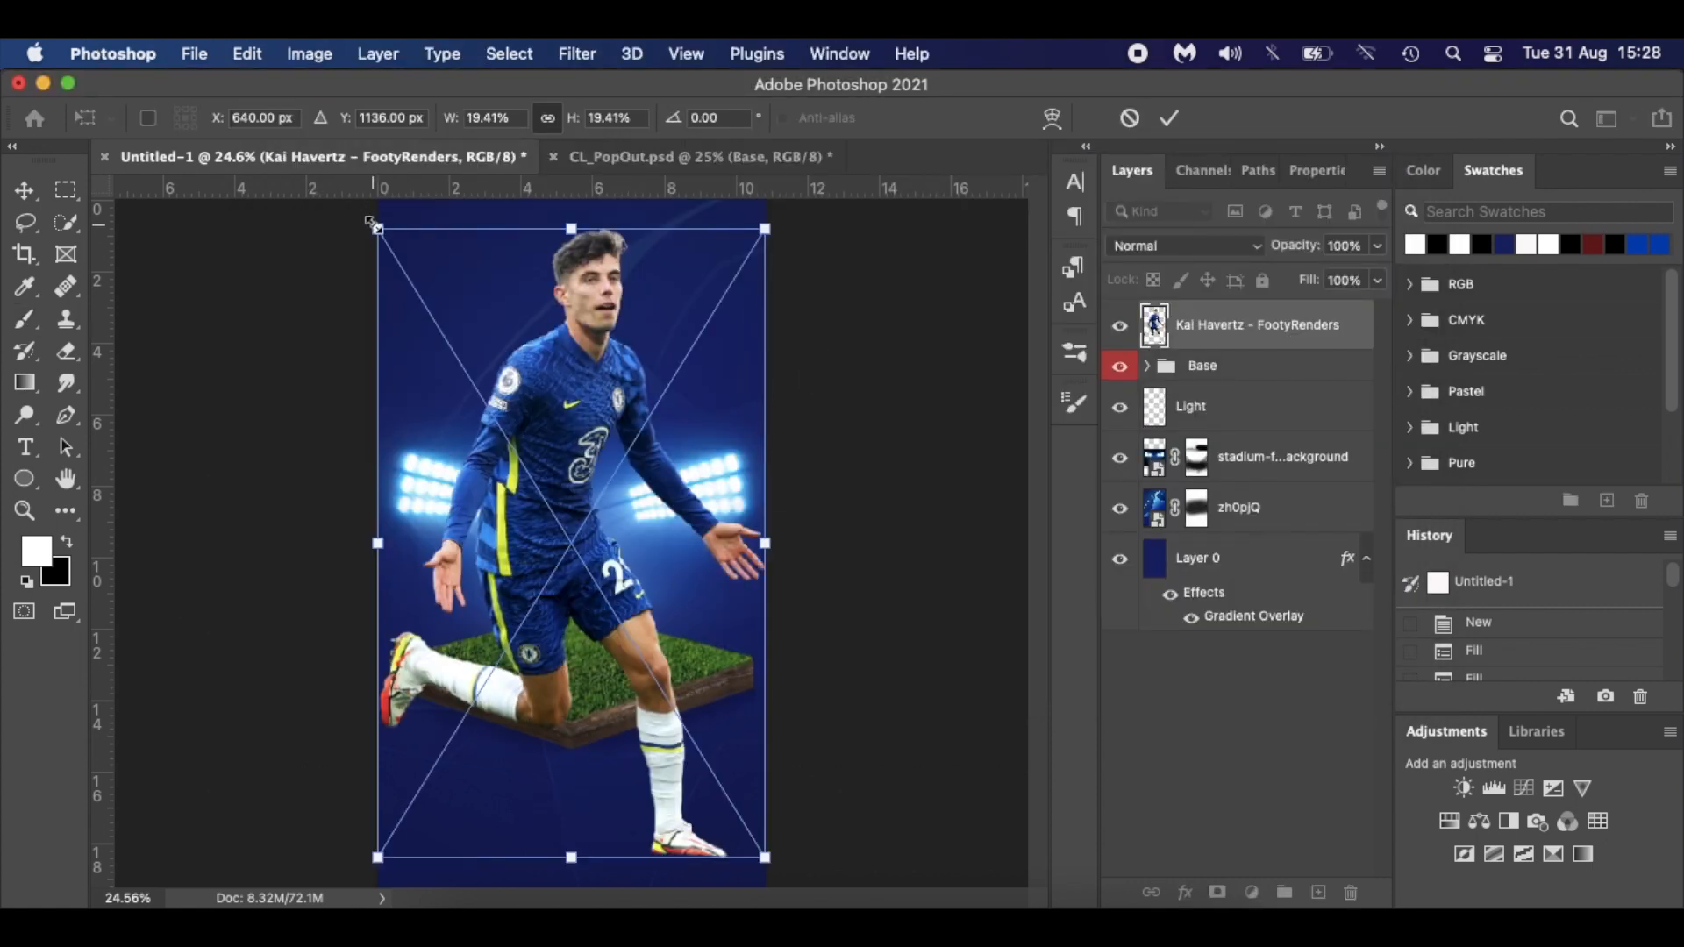
{"action": "left_click_drag", "start_coordinate": [377, 229], "coordinate": [686, 619]}
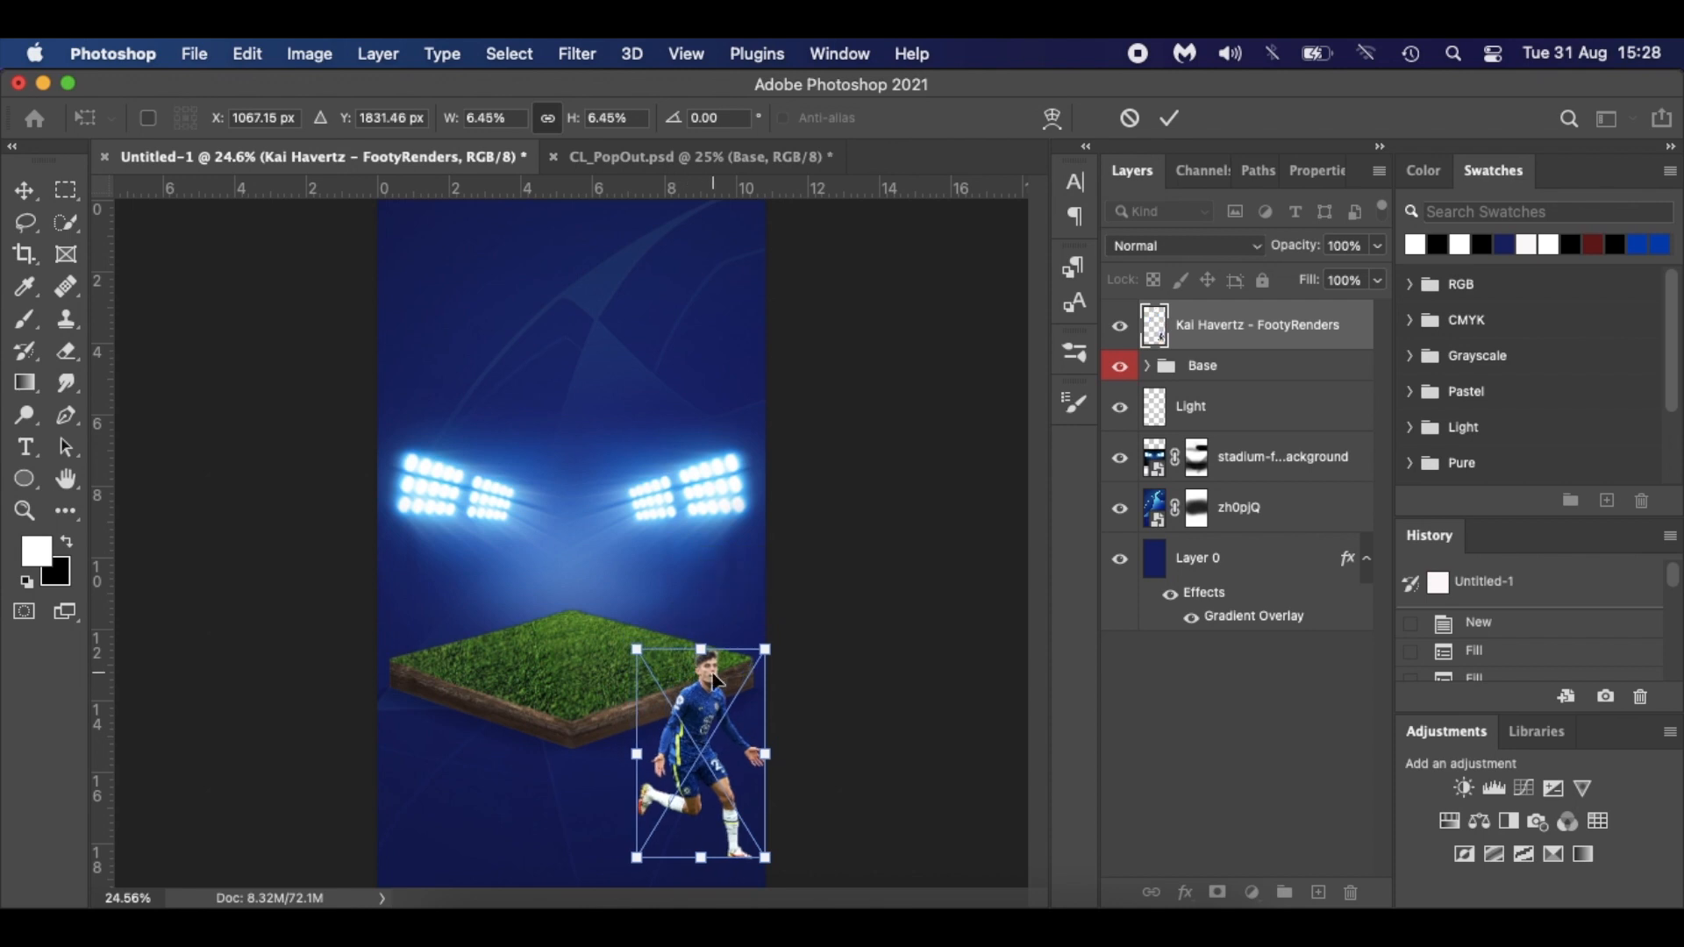
{"action": "scroll", "coordinate": [715, 680], "scroll_direction": "up", "scroll_amount": 3}
{"action": "scroll", "coordinate": [714, 676], "scroll_direction": "down", "scroll_amount": 3}
{"action": "left_click_drag", "start_coordinate": [787, 644], "coordinate": [747, 362]}
{"action": "left_click_drag", "start_coordinate": [633, 213], "coordinate": [659, 259]}
{"action": "key", "text": "Return"}
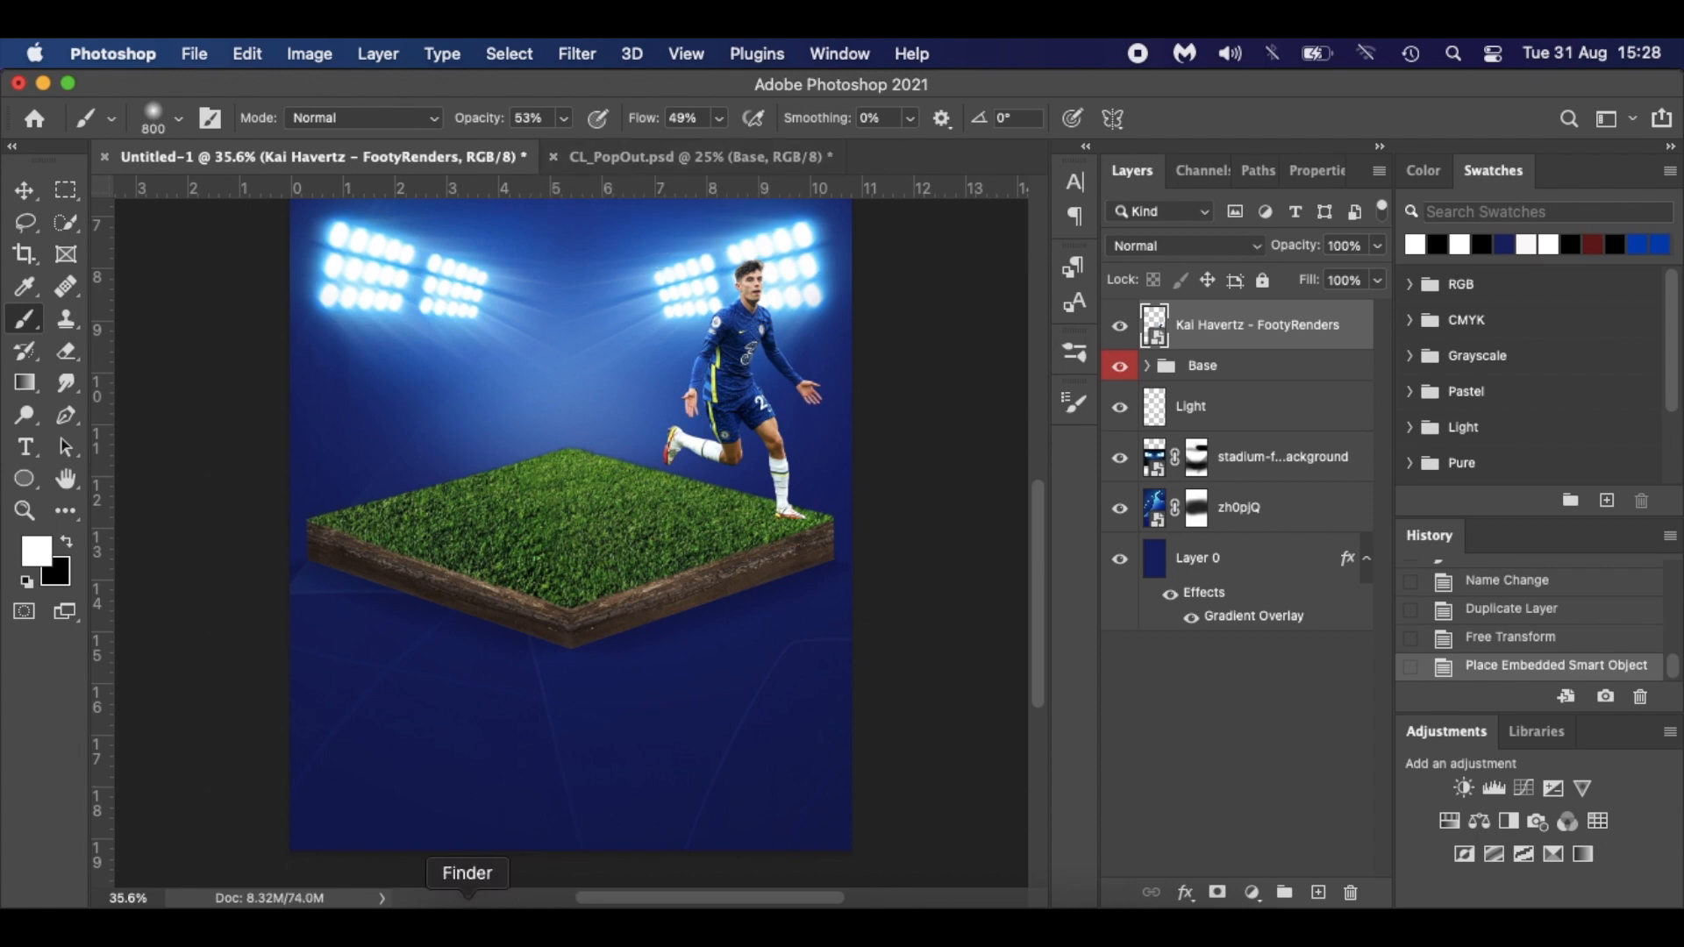
Place Lionel Messi - FootyRenders.png in the poster and scale it down proportionally to about 7.6%.
{"action": "left_click", "coordinate": [465, 893]}
{"action": "left_click", "coordinate": [926, 566]}
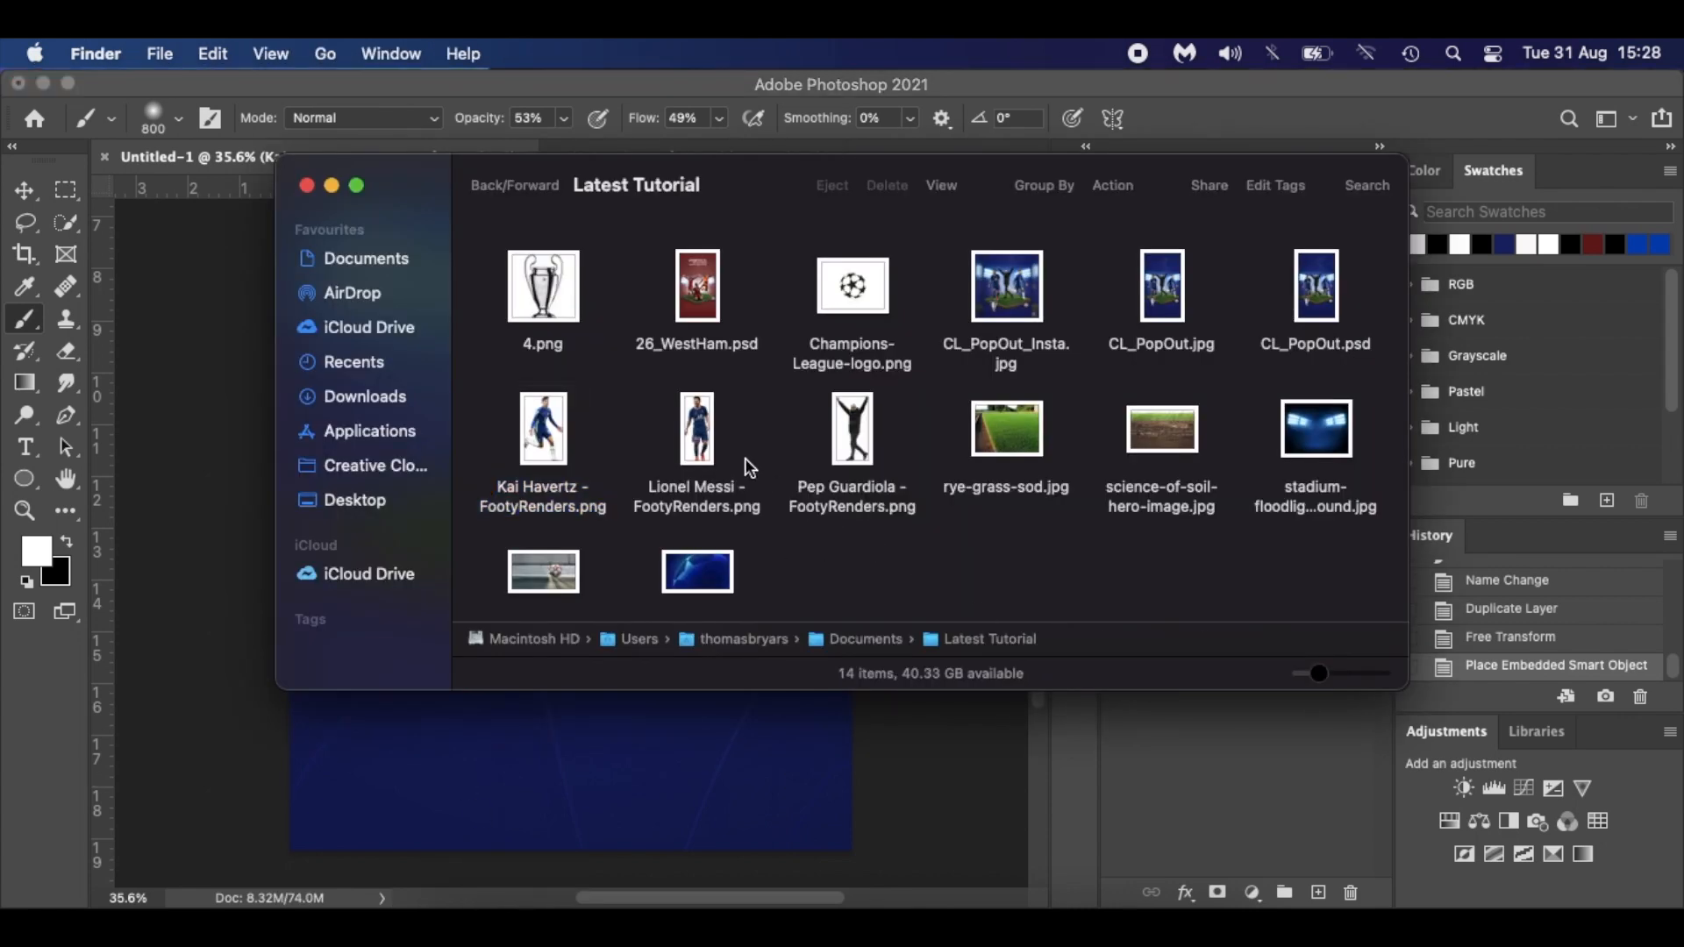
{"action": "left_click_drag", "start_coordinate": [707, 430], "coordinate": [453, 729]}
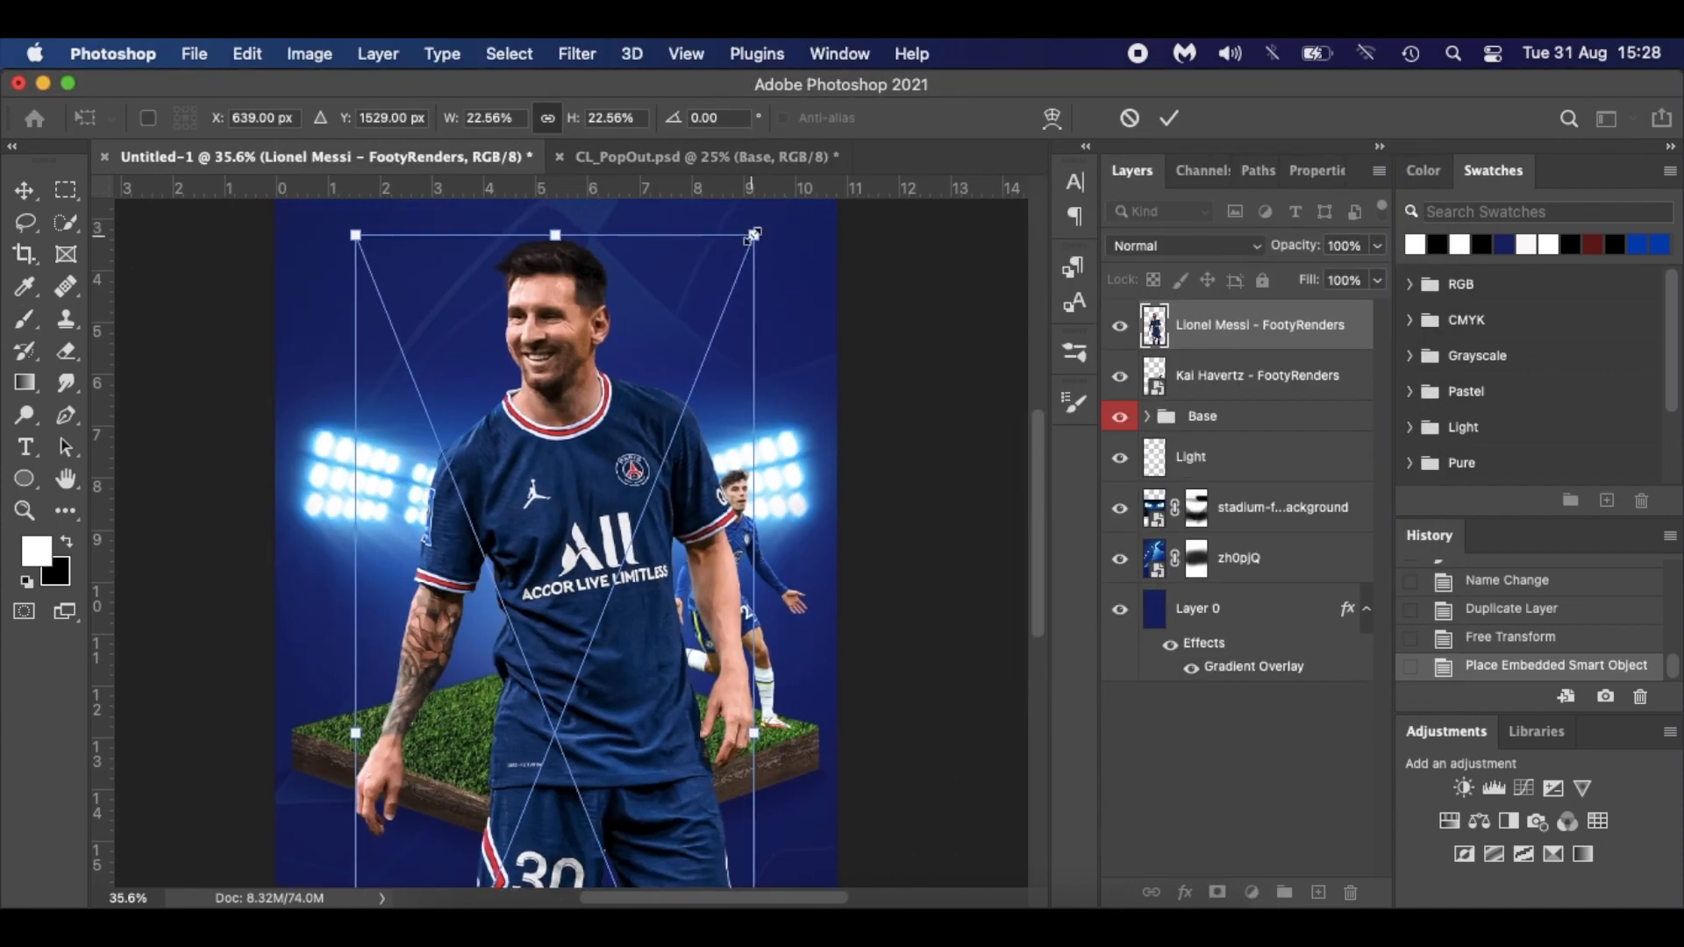
{"action": "left_click_drag", "start_coordinate": [752, 237], "coordinate": [558, 590]}
{"action": "scroll", "coordinate": [560, 586], "scroll_direction": "down", "scroll_amount": 5}
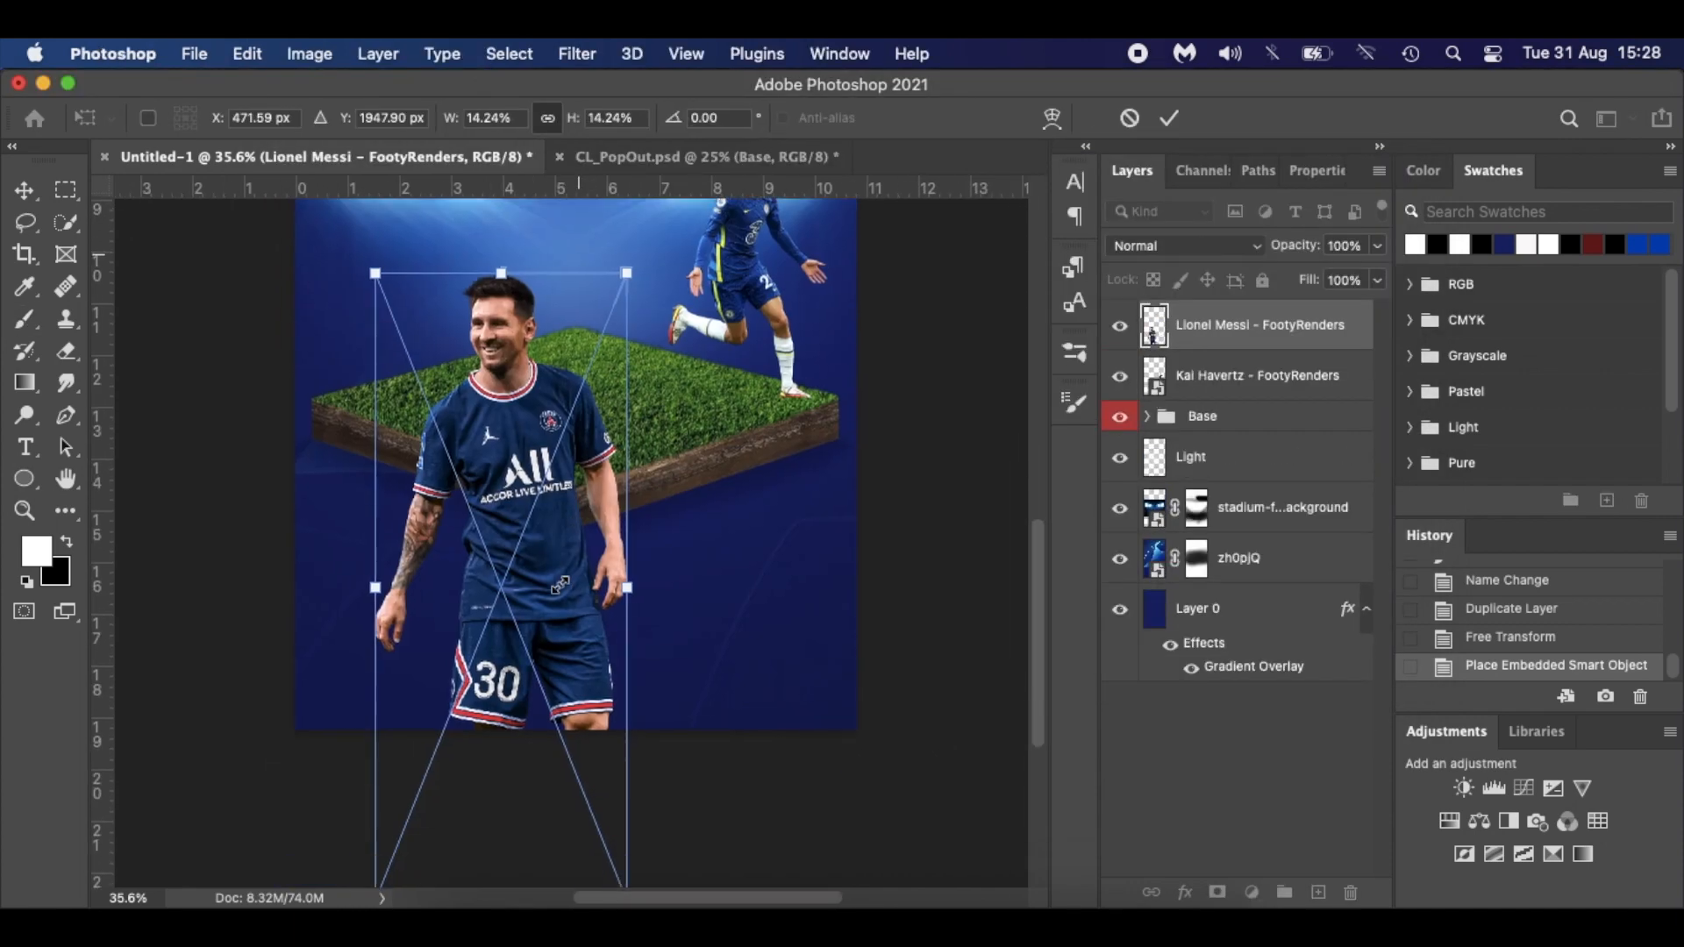
{"action": "left_click_drag", "start_coordinate": [377, 275], "coordinate": [426, 398]}
{"action": "left_click_drag", "start_coordinate": [572, 608], "coordinate": [455, 363]}
{"action": "scroll", "coordinate": [455, 364], "scroll_direction": "up", "scroll_amount": 5}
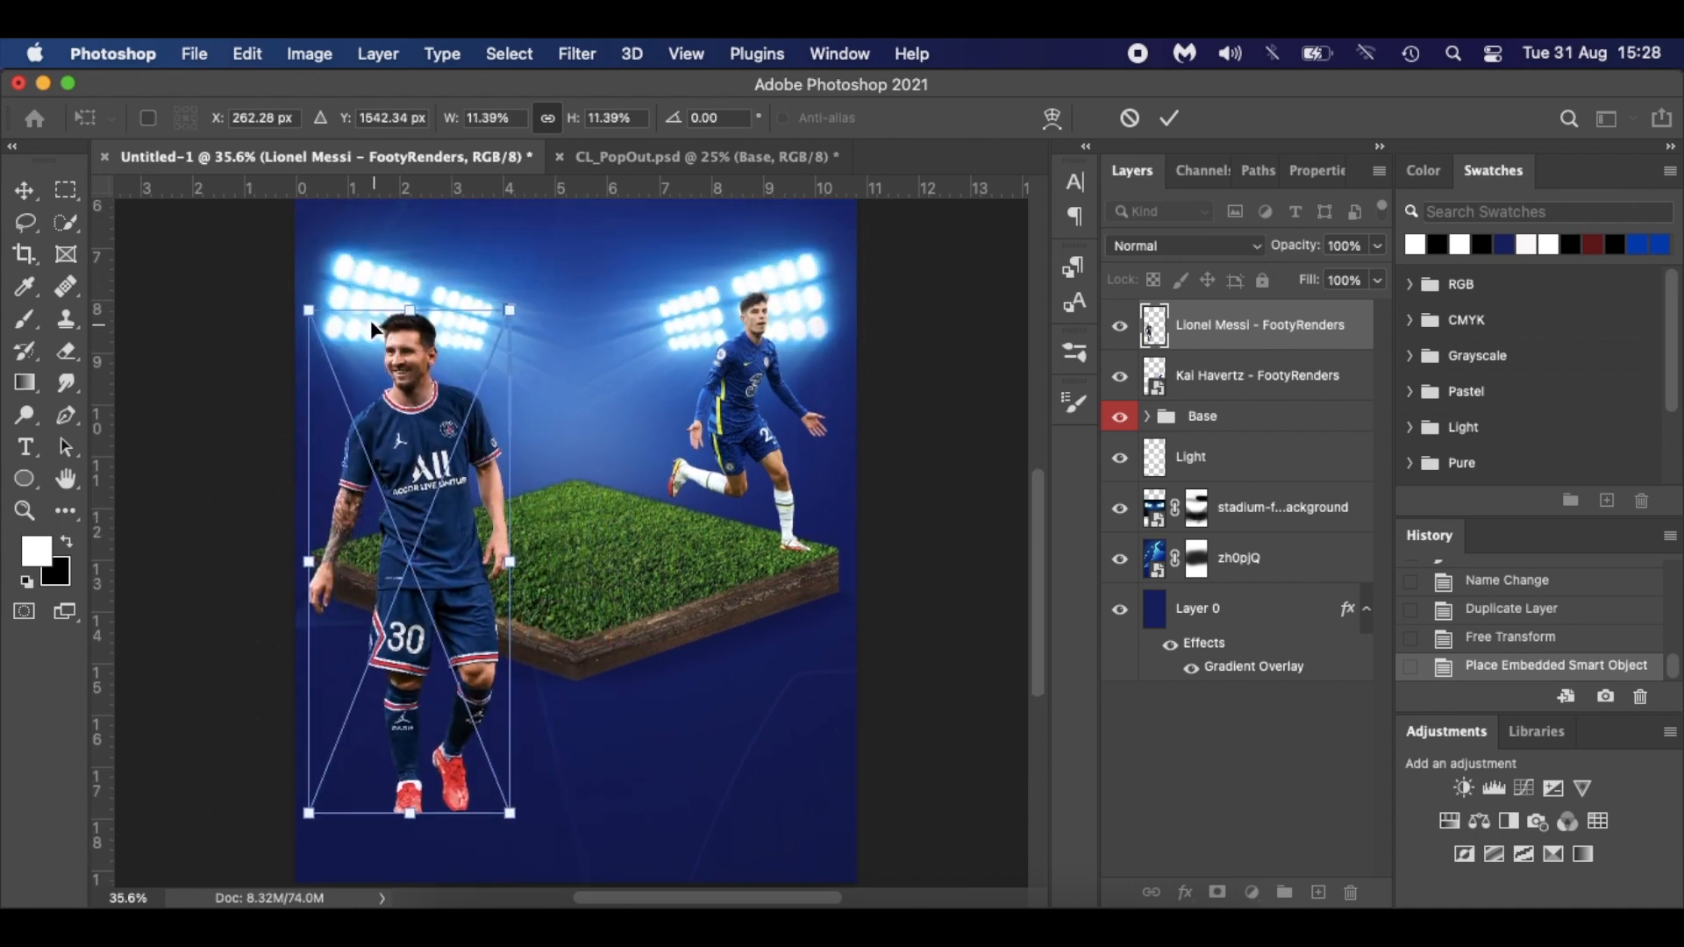
{"action": "left_click_drag", "start_coordinate": [305, 309], "coordinate": [394, 476]}
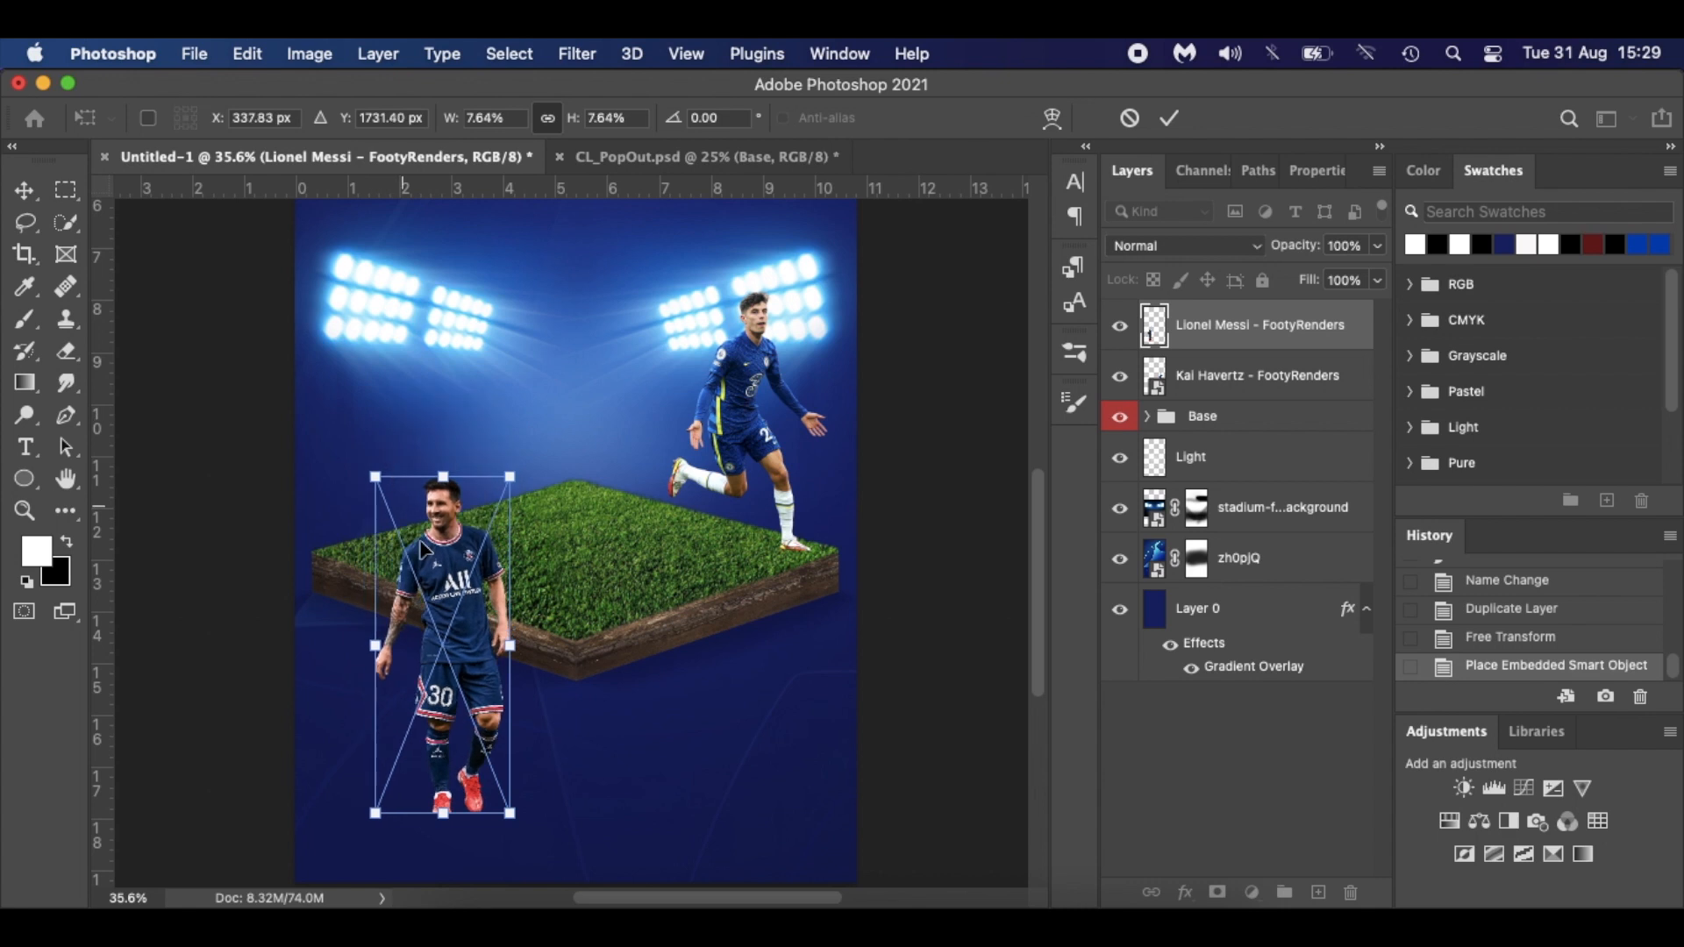
Stand Messi on the grass base's left corner at a scale of about 6% and commit the placement.
{"action": "left_click_drag", "start_coordinate": [464, 635], "coordinate": [356, 351]}
{"action": "left_click_drag", "start_coordinate": [307, 237], "coordinate": [355, 312]}
{"action": "left_click_drag", "start_coordinate": [424, 402], "coordinate": [427, 395]}
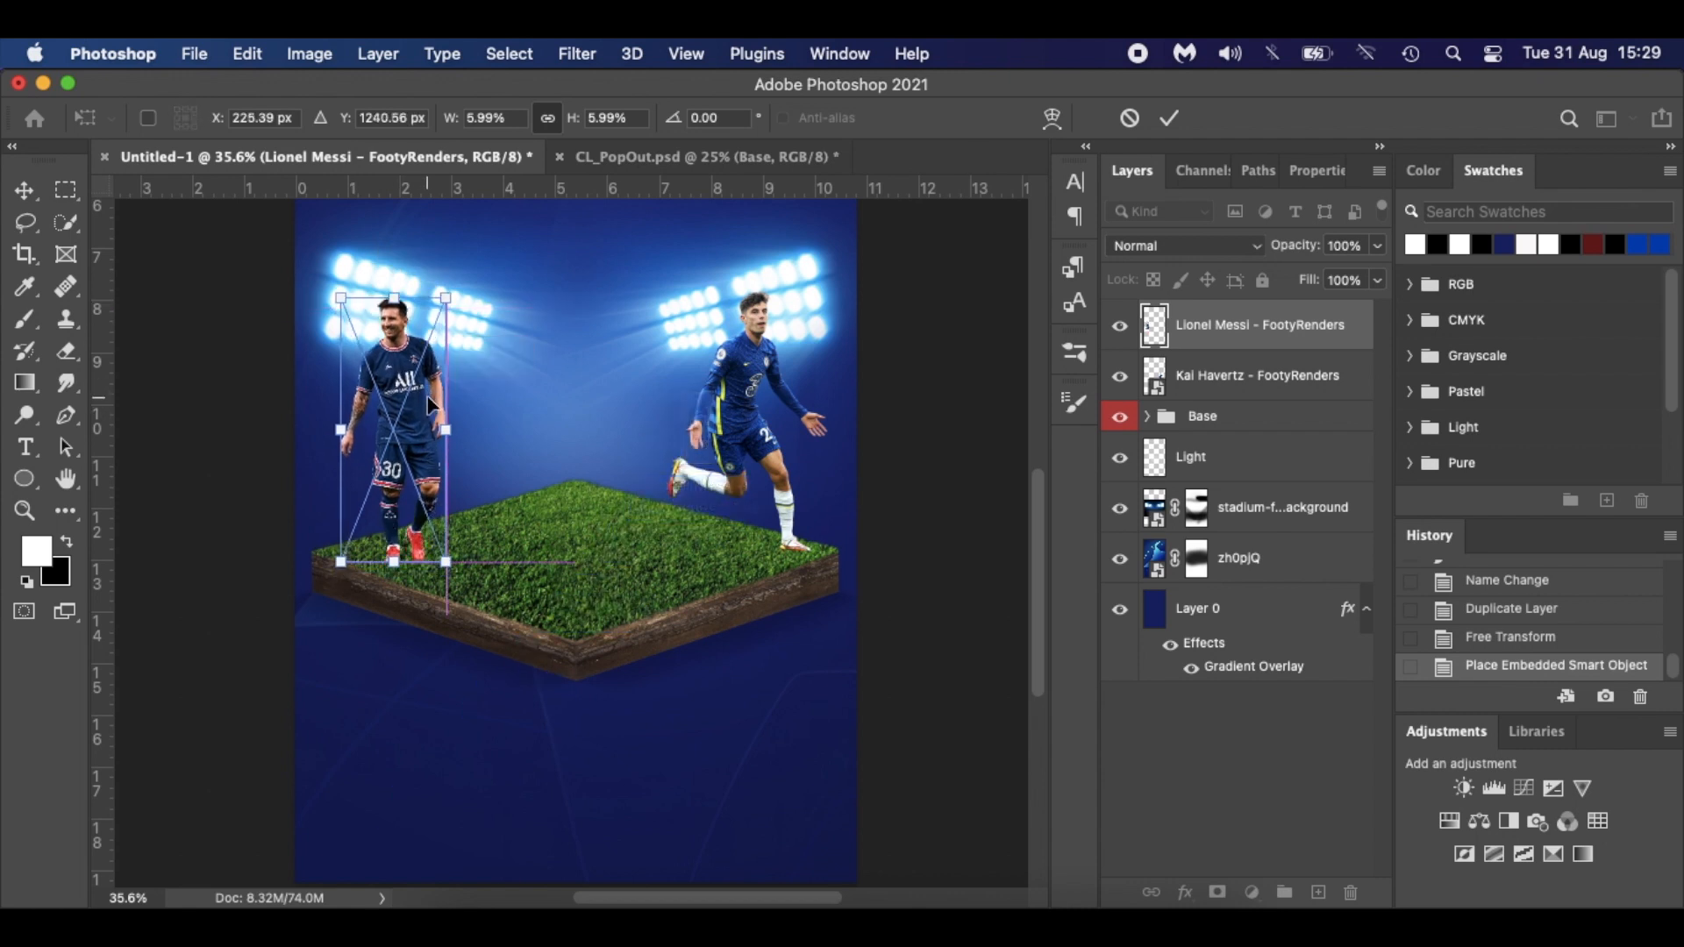
{"action": "key", "text": "Return"}
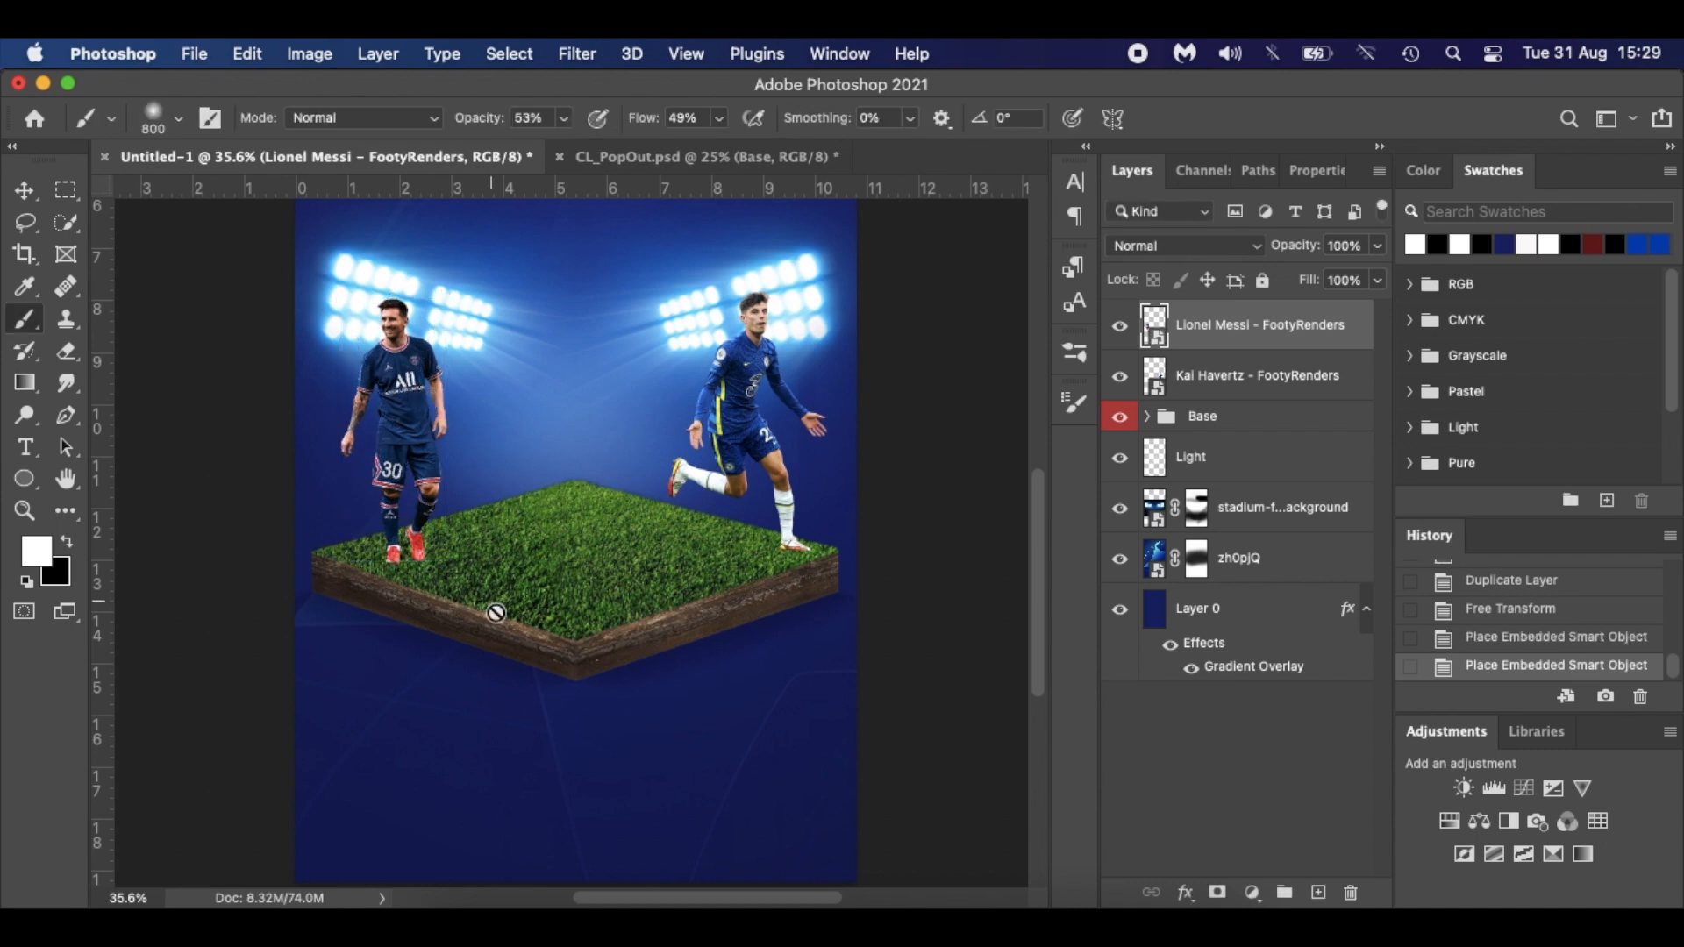
Place Pep Guardiola - FootyRenders.png in the poster and scale it down proportionally to about 18.5%.
{"action": "left_click", "coordinate": [472, 888]}
{"action": "left_click_drag", "start_coordinate": [853, 430], "coordinate": [538, 764]}
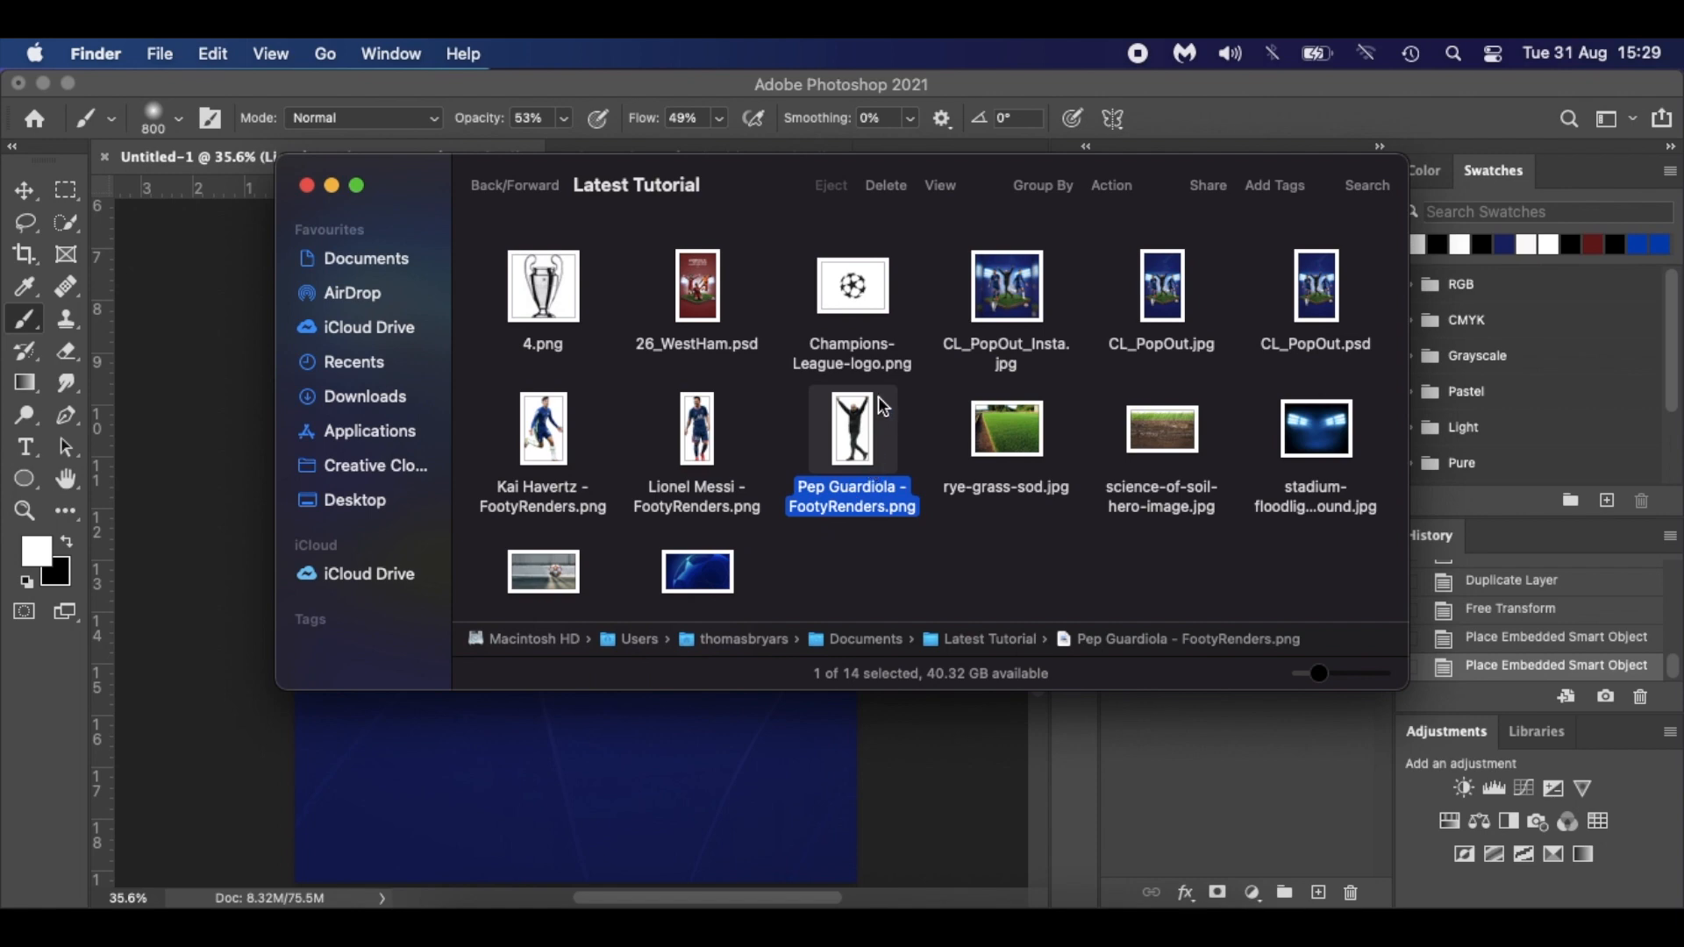
{"action": "left_click_drag", "start_coordinate": [777, 172], "coordinate": [1189, 236]}
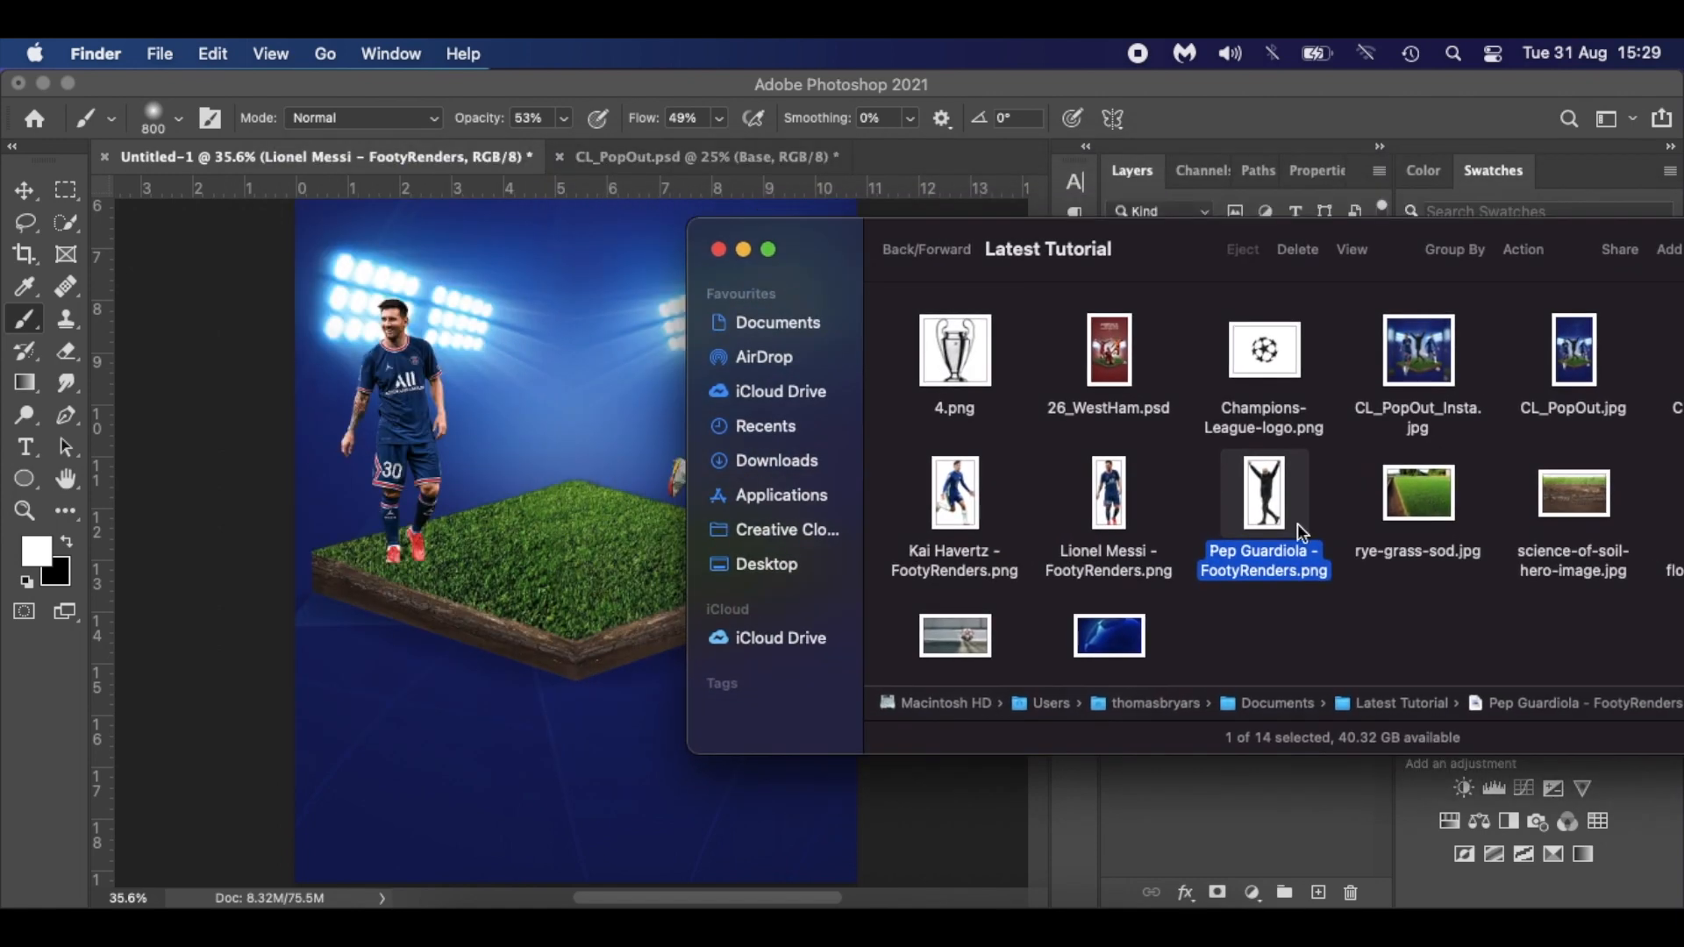
{"action": "left_click_drag", "start_coordinate": [1273, 512], "coordinate": [571, 529]}
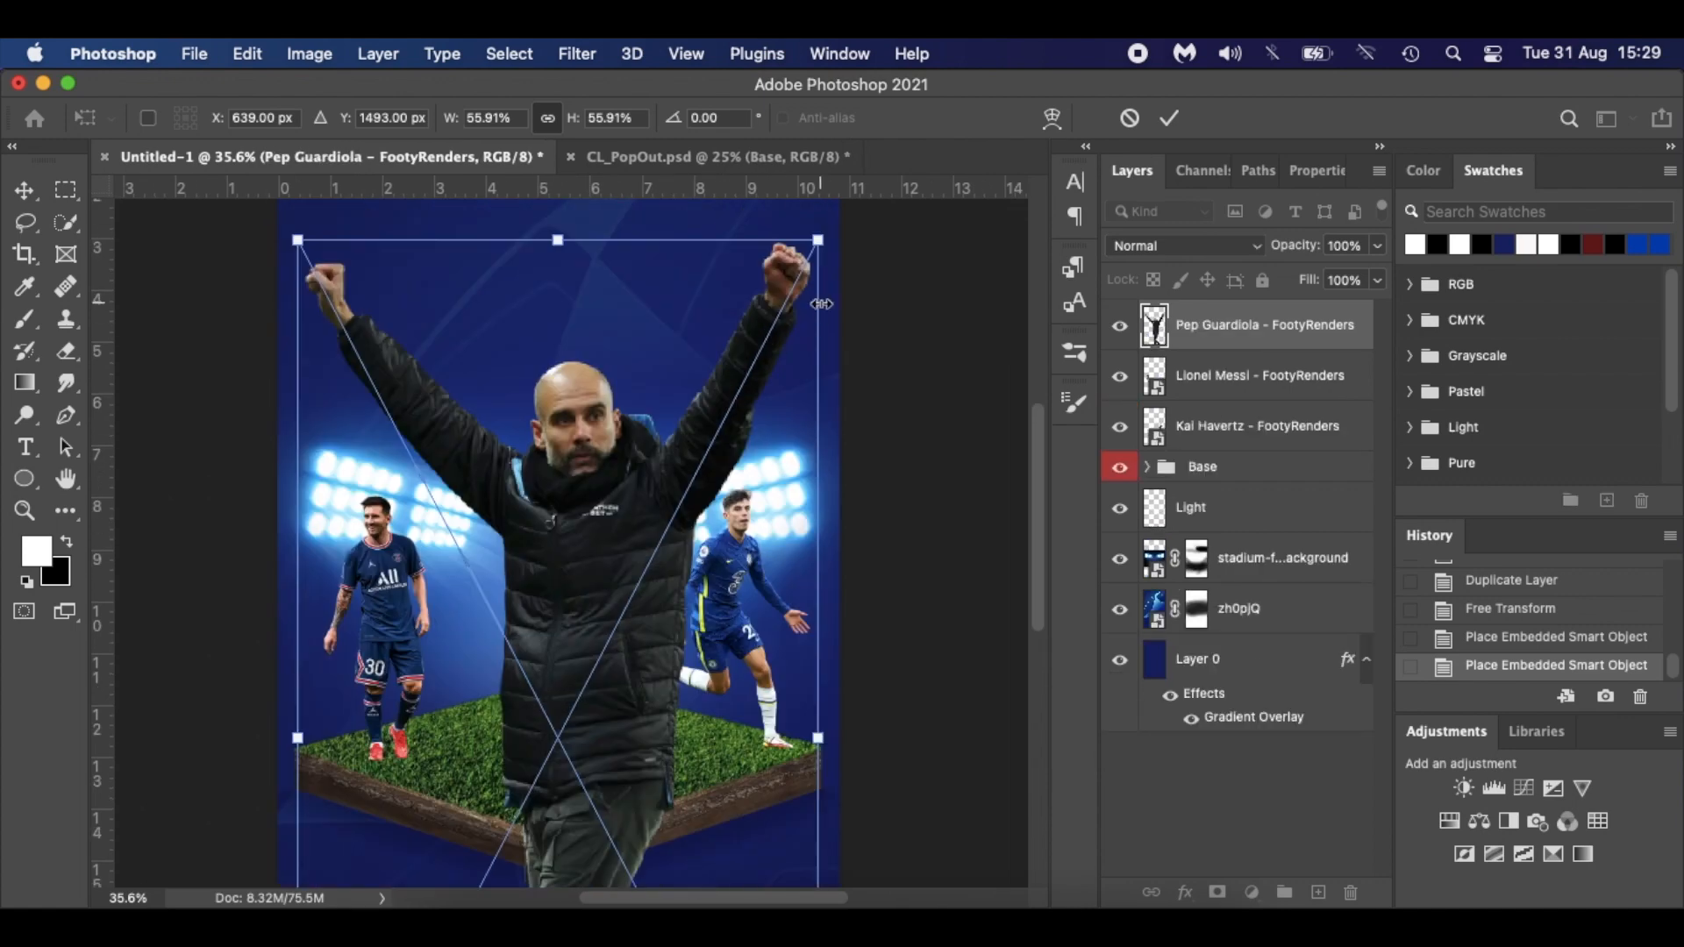
{"action": "left_click_drag", "start_coordinate": [820, 239], "coordinate": [570, 709]}
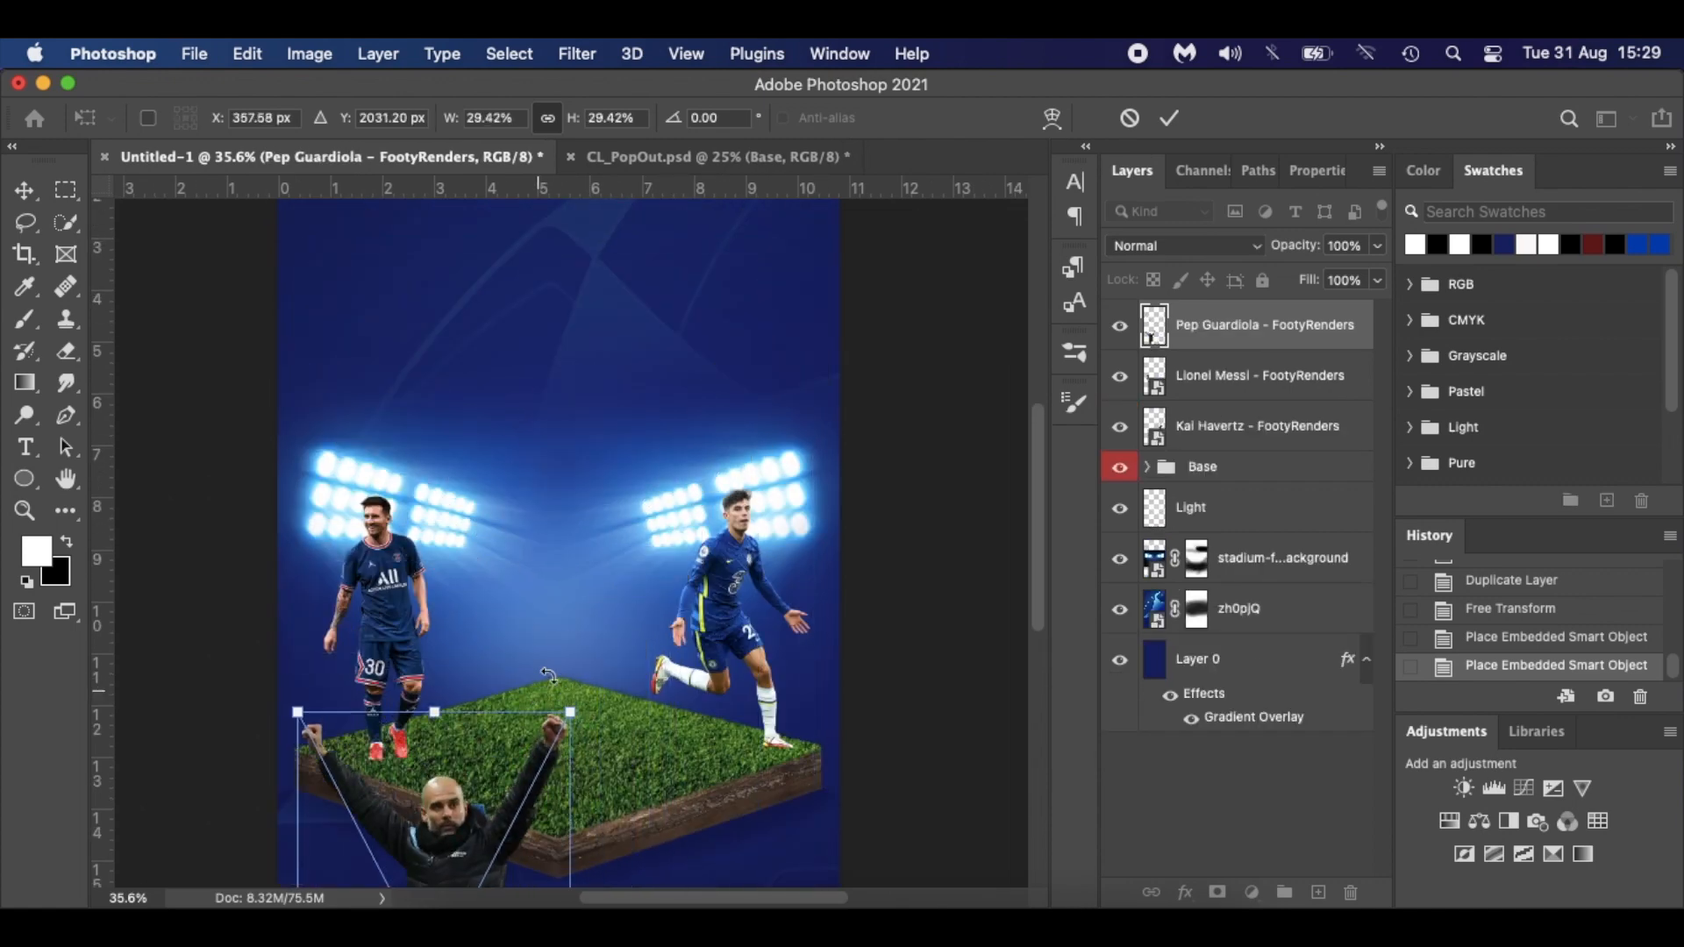
{"action": "scroll", "coordinate": [550, 671], "scroll_direction": "down", "scroll_amount": 5}
{"action": "left_click_drag", "start_coordinate": [474, 676], "coordinate": [620, 325]}
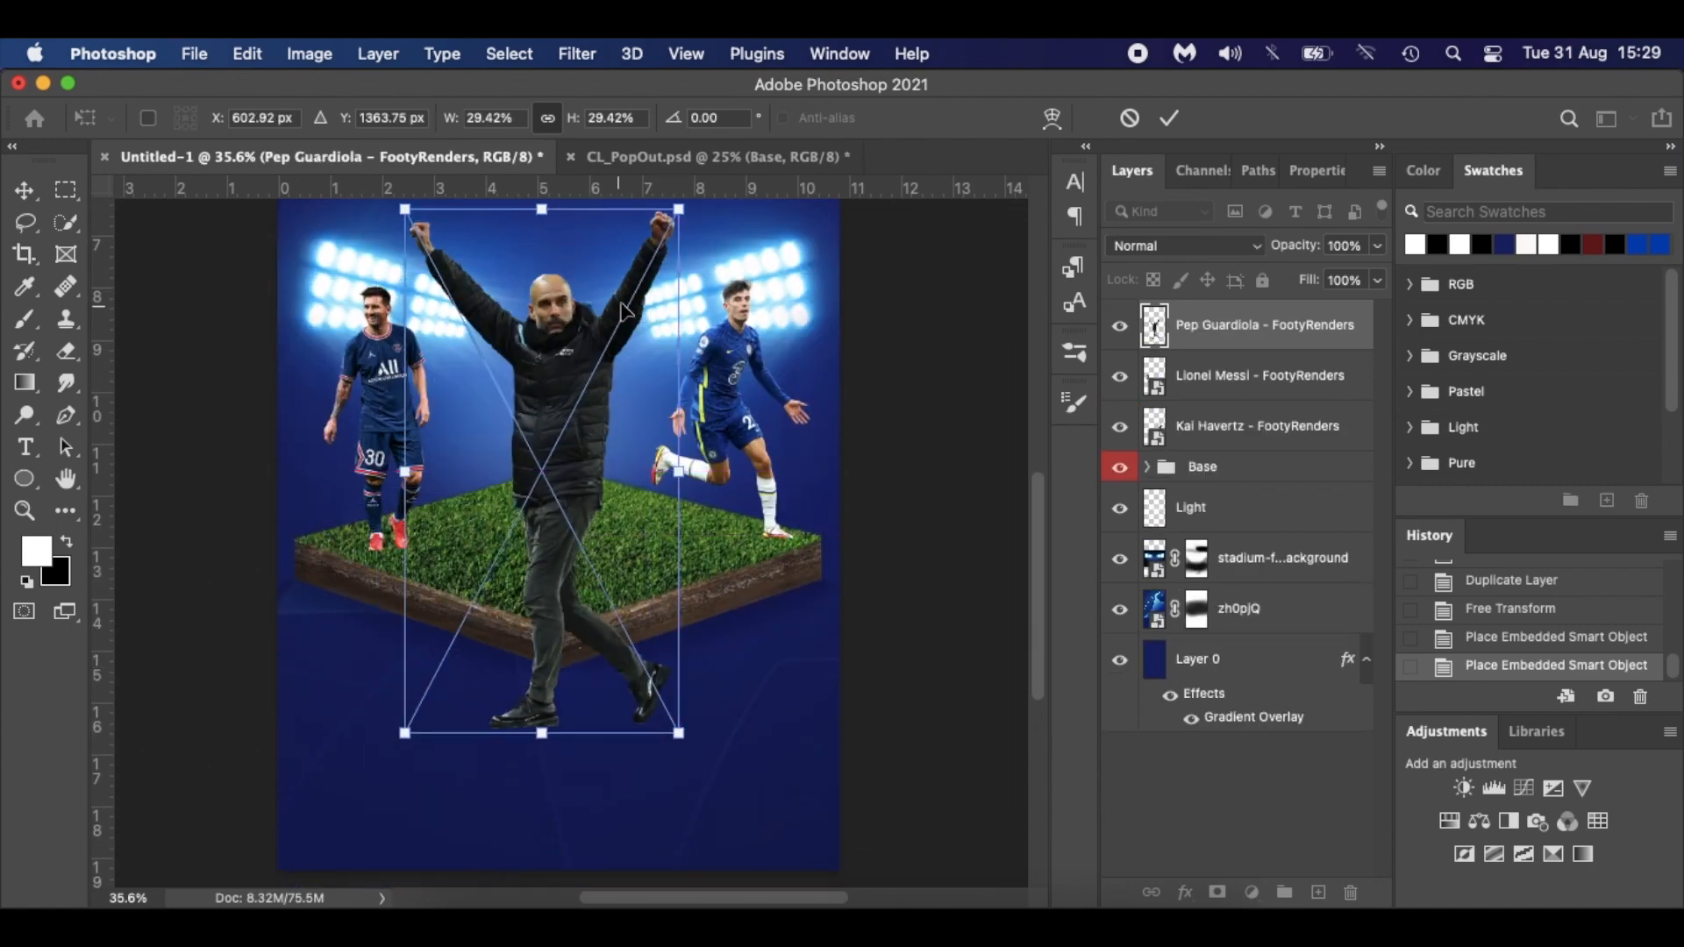
{"action": "left_click_drag", "start_coordinate": [675, 224], "coordinate": [577, 405]}
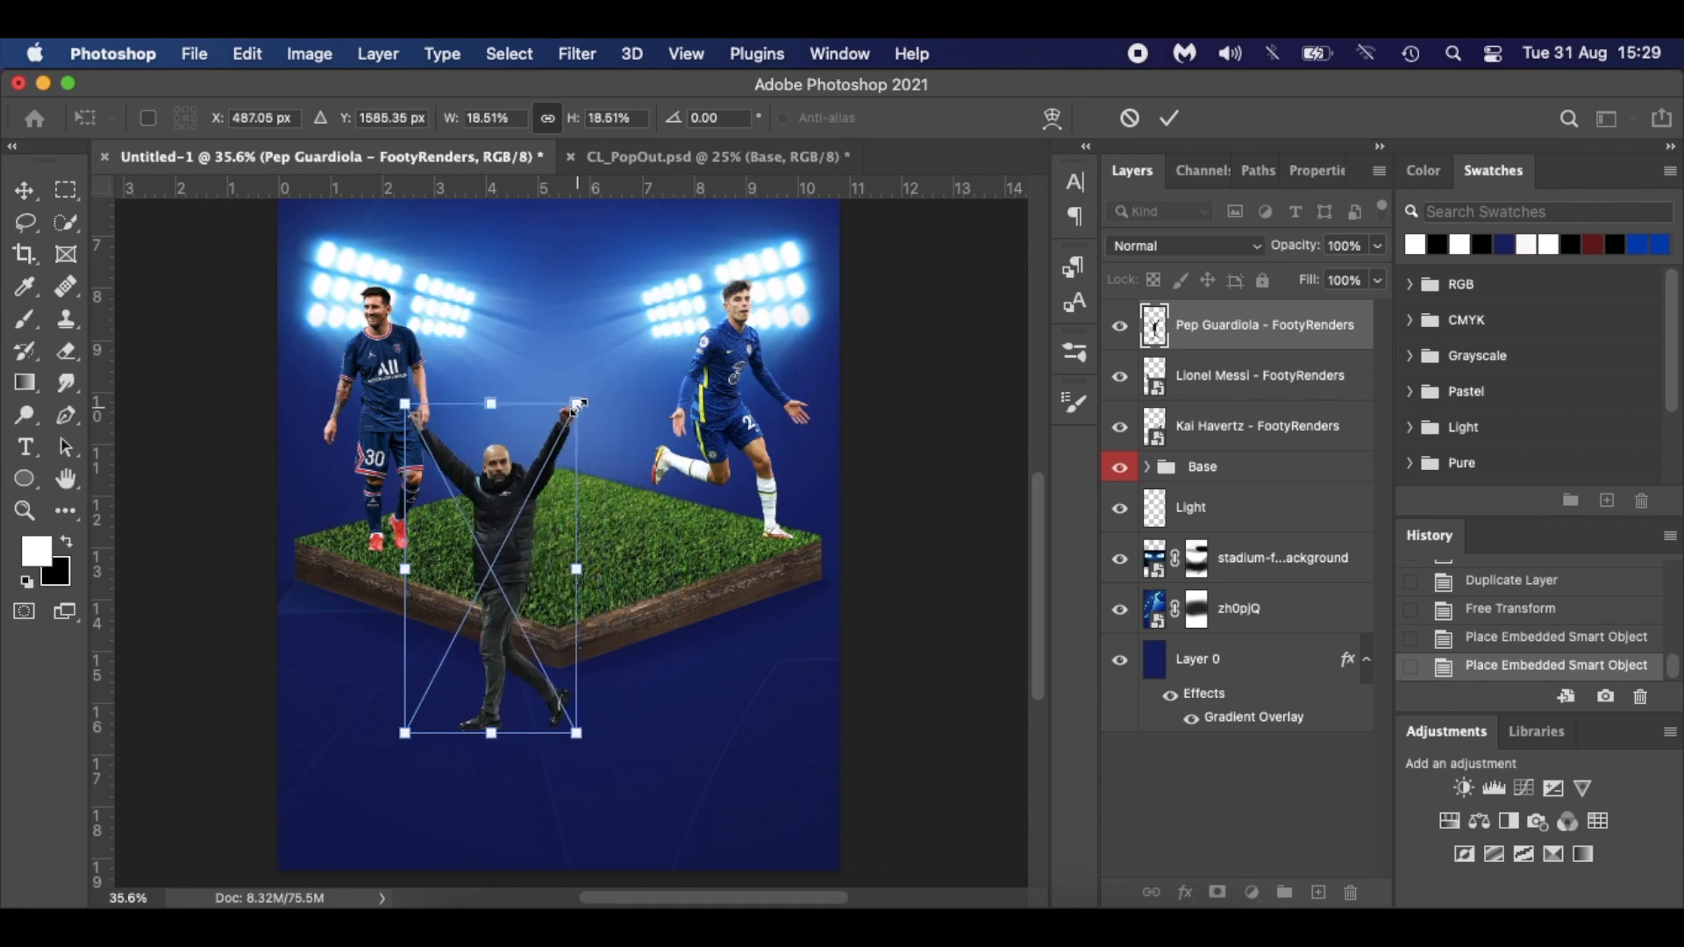
Position Guardiola on the grass between the two players at a scale of about 16% and commit the placement.
{"action": "left_click_drag", "start_coordinate": [505, 574], "coordinate": [561, 380]}
{"action": "left_click_drag", "start_coordinate": [631, 207], "coordinate": [595, 279]}
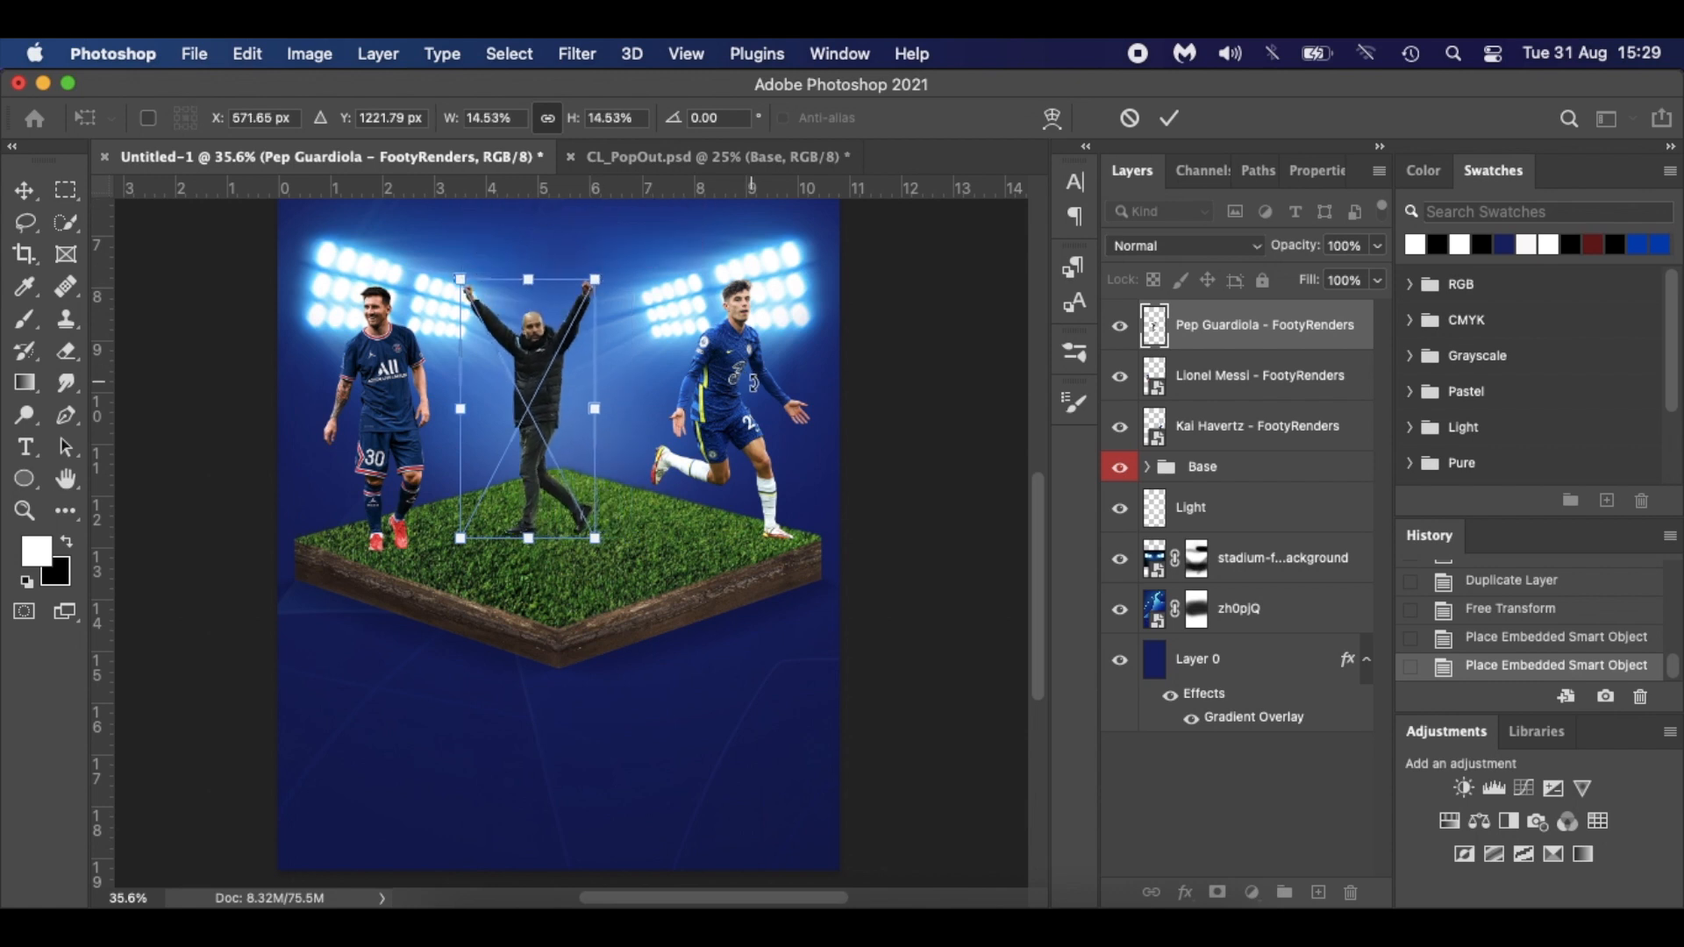
{"action": "left_click_drag", "start_coordinate": [543, 403], "coordinate": [562, 378]}
{"action": "left_click_drag", "start_coordinate": [619, 257], "coordinate": [634, 233]}
{"action": "left_click_drag", "start_coordinate": [586, 351], "coordinate": [581, 367]}
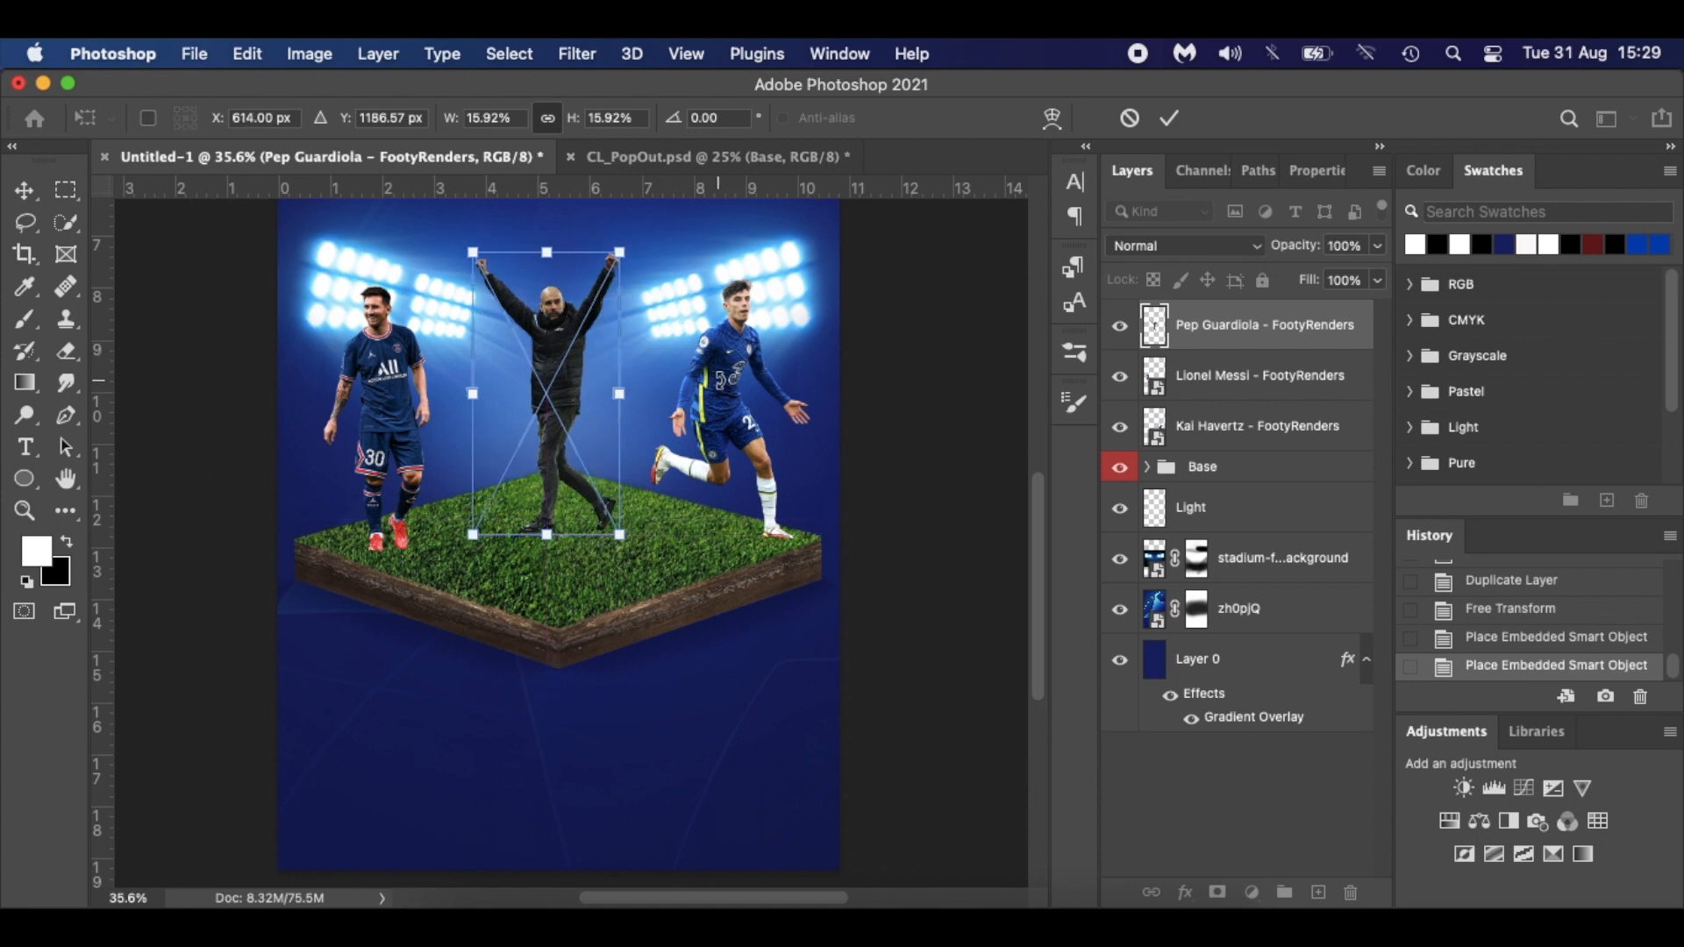
{"action": "left_click_drag", "start_coordinate": [718, 380], "coordinate": [710, 381]}
{"action": "key", "text": "super+z"}
{"action": "key", "text": "Return"}
{"action": "key", "text": "b"}
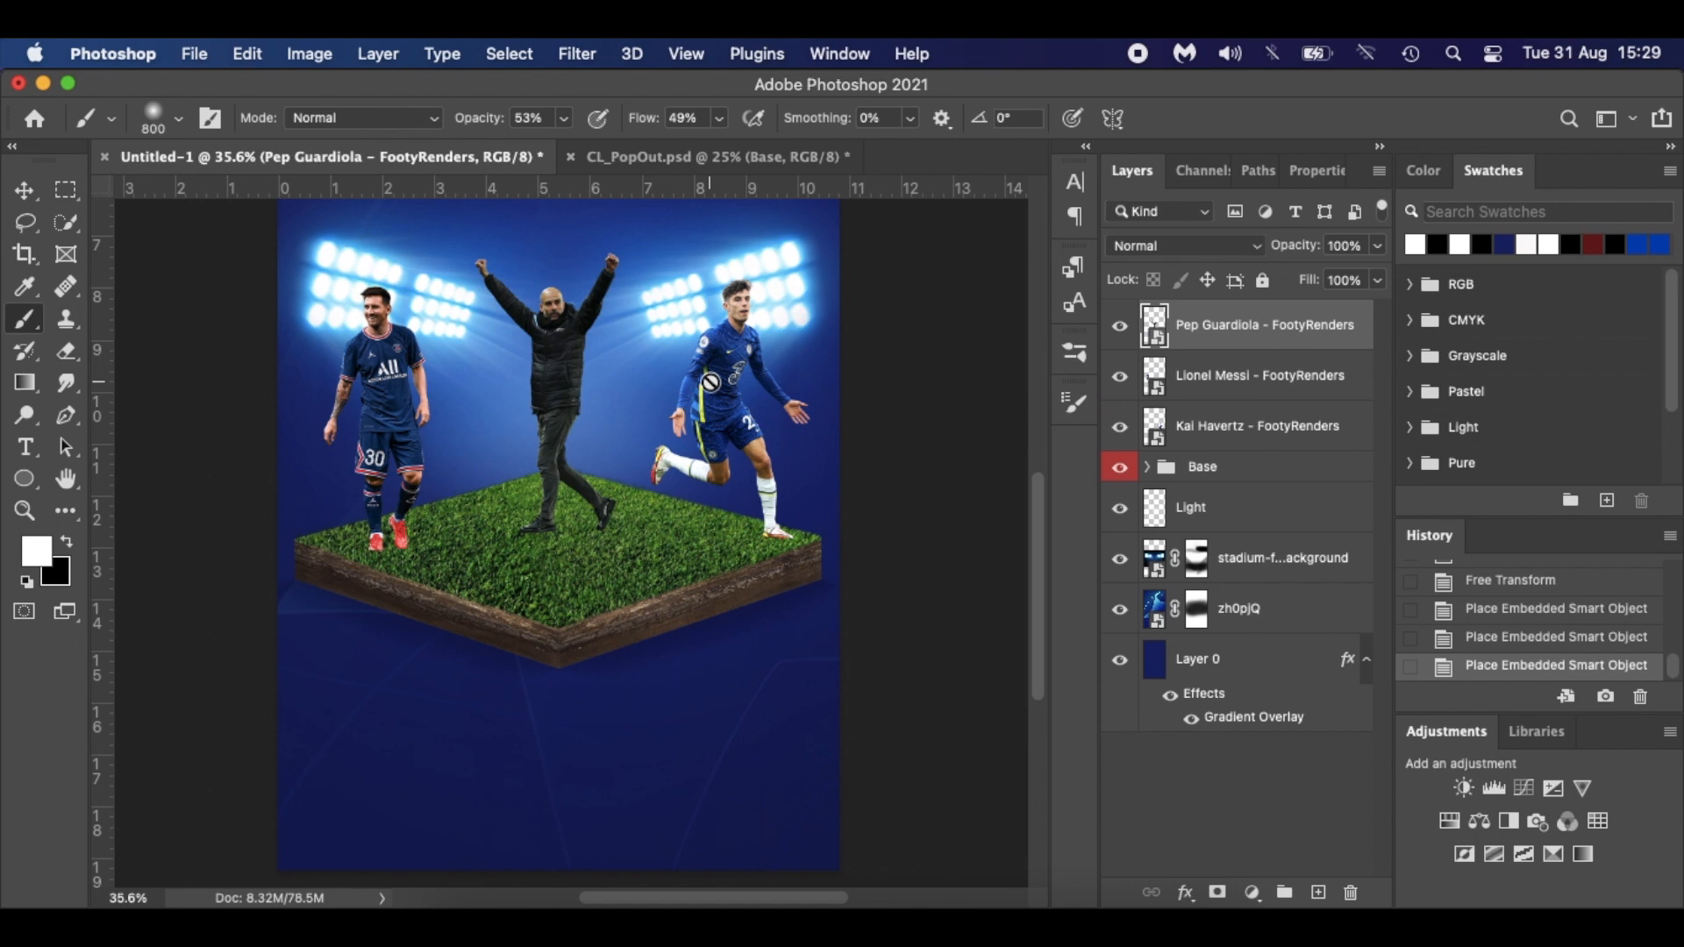
Move Kai Havertz inward, closer to Guardiola on the grass, and enlarge him slightly with Free Transform.
{"action": "key", "text": "v"}
{"action": "left_click", "coordinate": [740, 400]}
{"action": "left_click_drag", "start_coordinate": [740, 400], "coordinate": [701, 408]}
{"action": "key", "text": "super+t"}
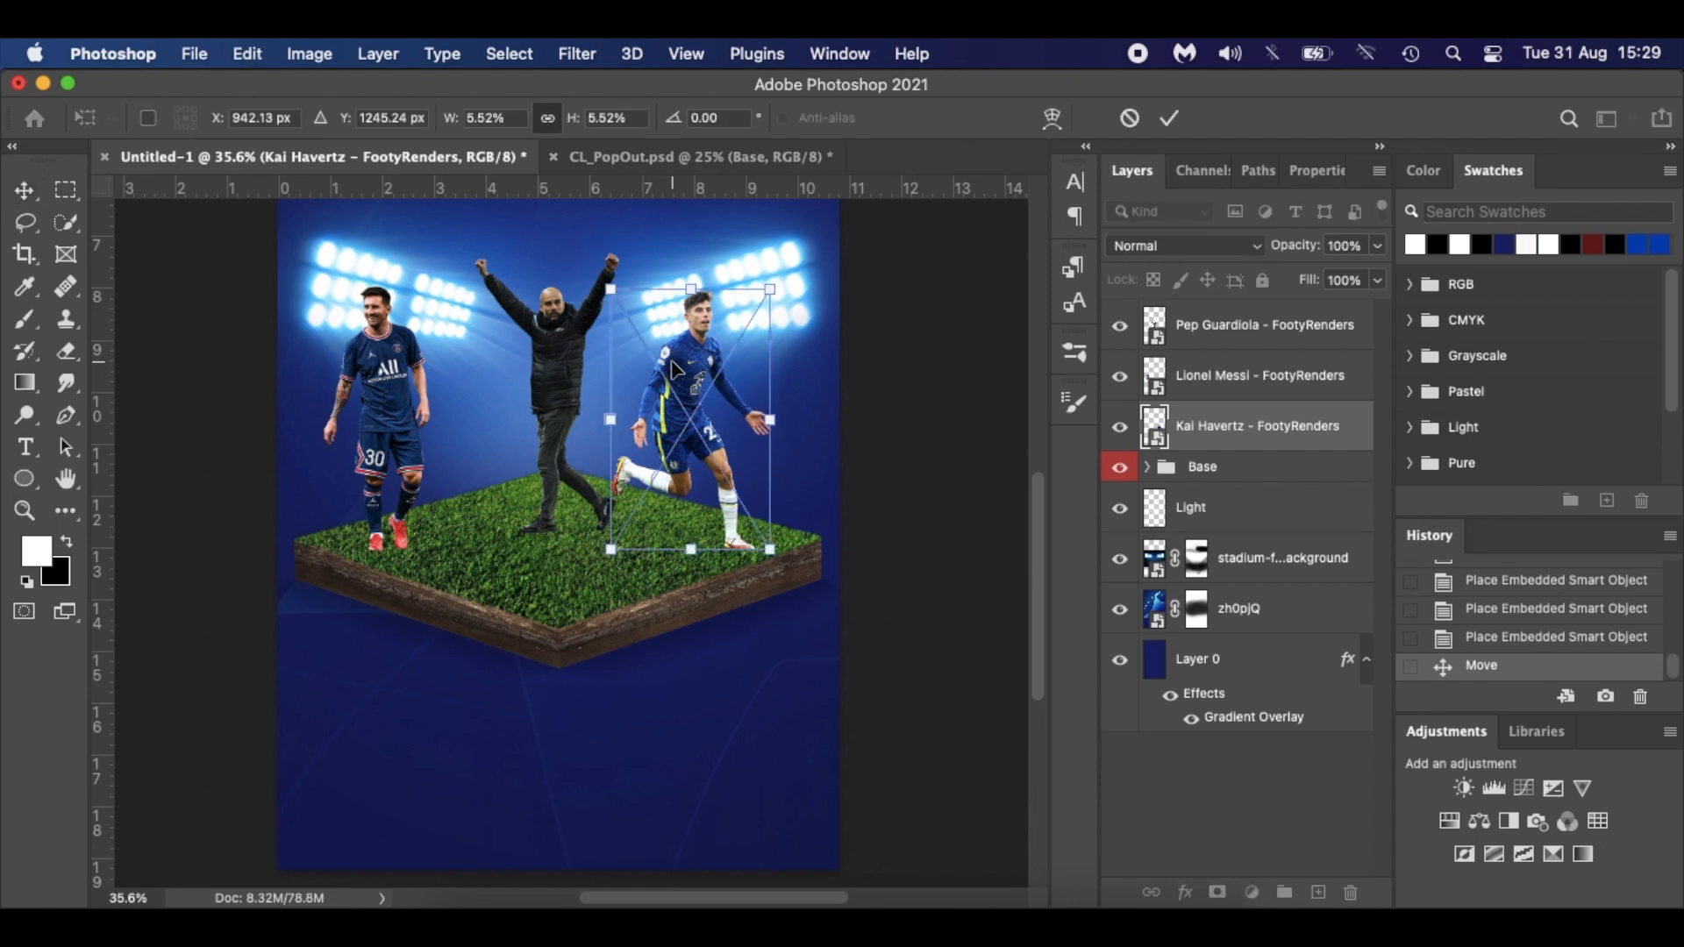
{"action": "left_click_drag", "start_coordinate": [611, 288], "coordinate": [581, 271]}
{"action": "key", "text": "Return"}
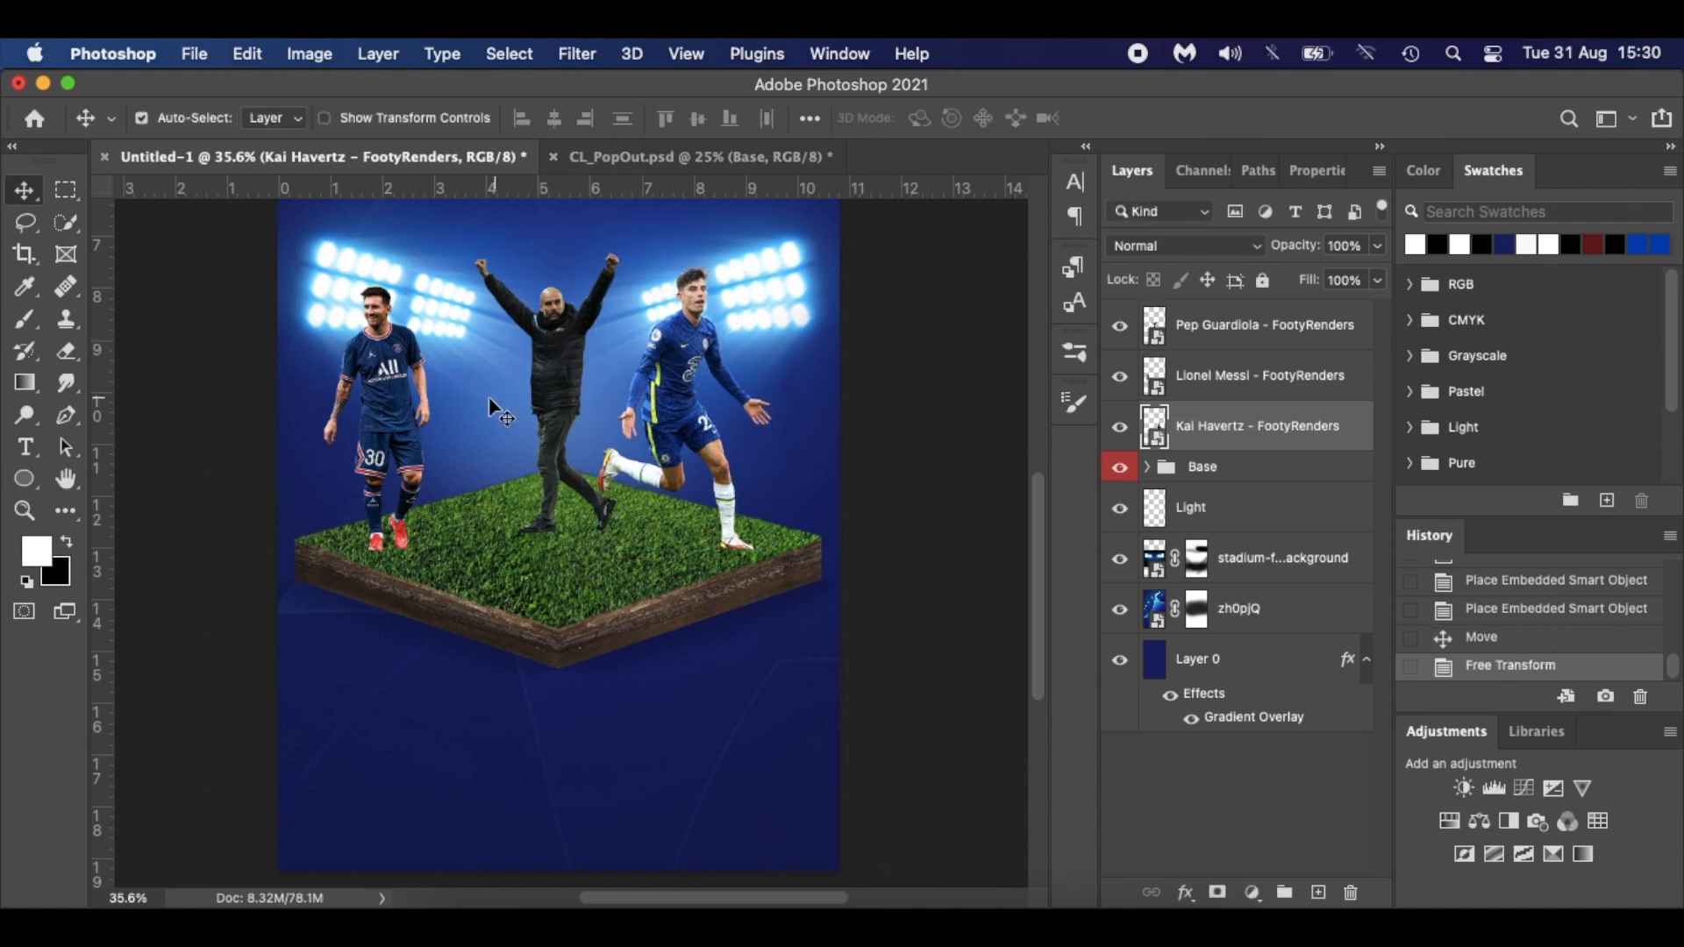
Move Messi inward and slightly down on the grass, and enlarge him a little with Free Transform.
{"action": "left_click_drag", "start_coordinate": [395, 379], "coordinate": [424, 394]}
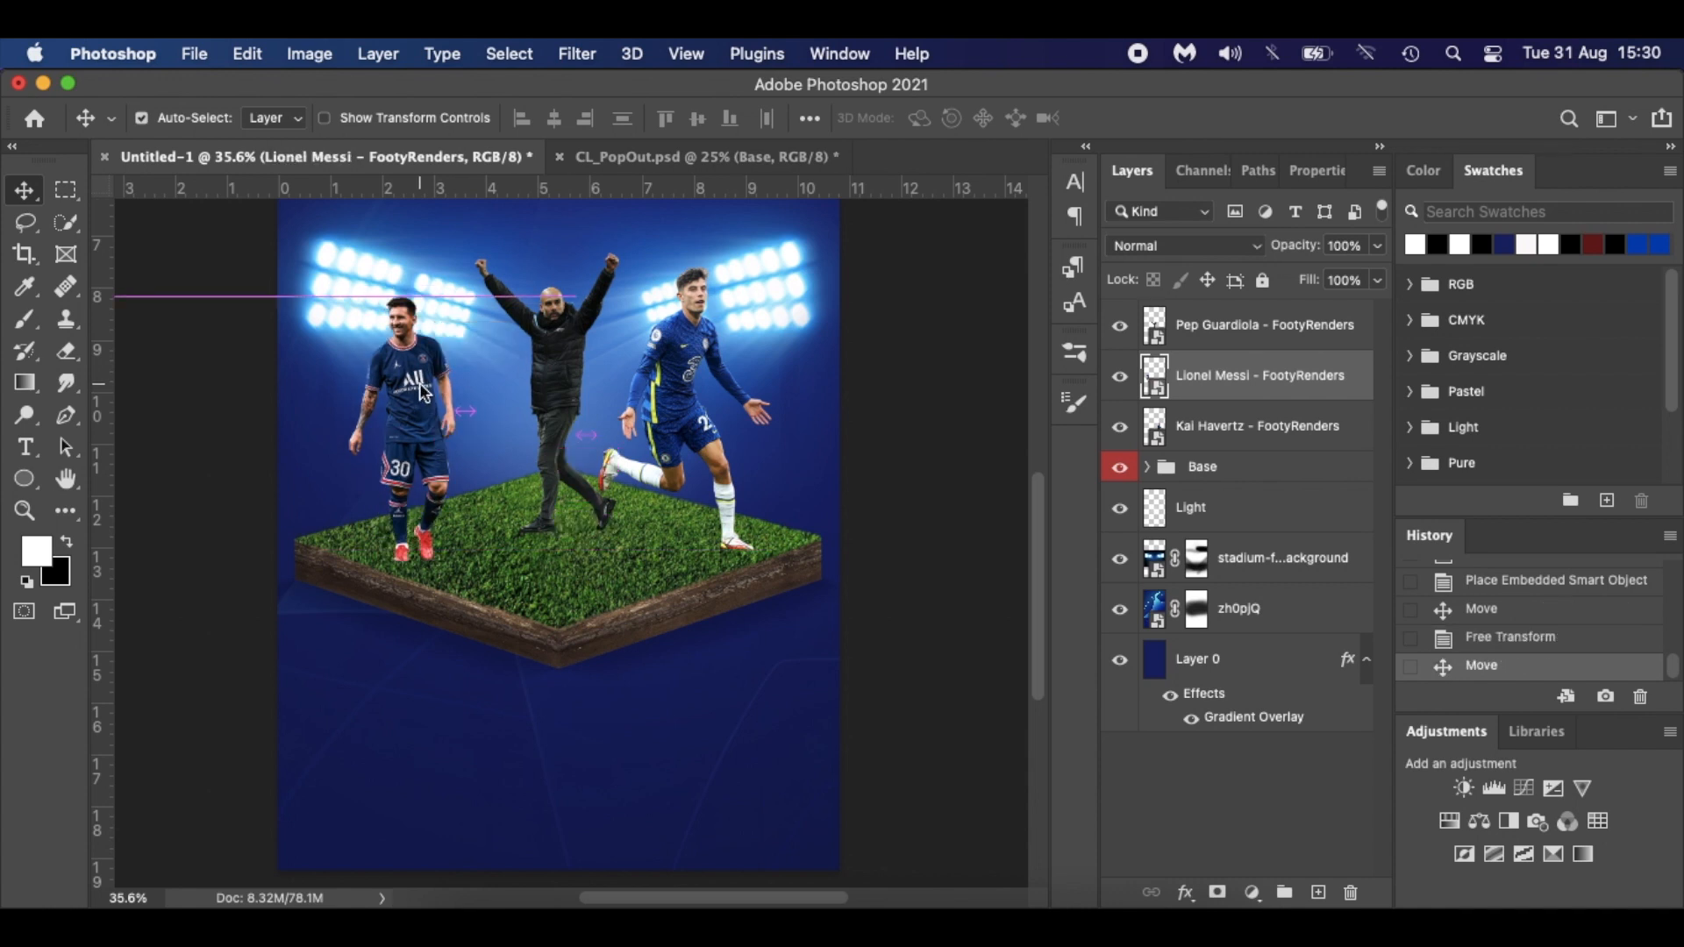
{"action": "key", "text": "super+t"}
{"action": "left_click_drag", "start_coordinate": [454, 297], "coordinate": [462, 283]}
{"action": "key", "text": "Return"}
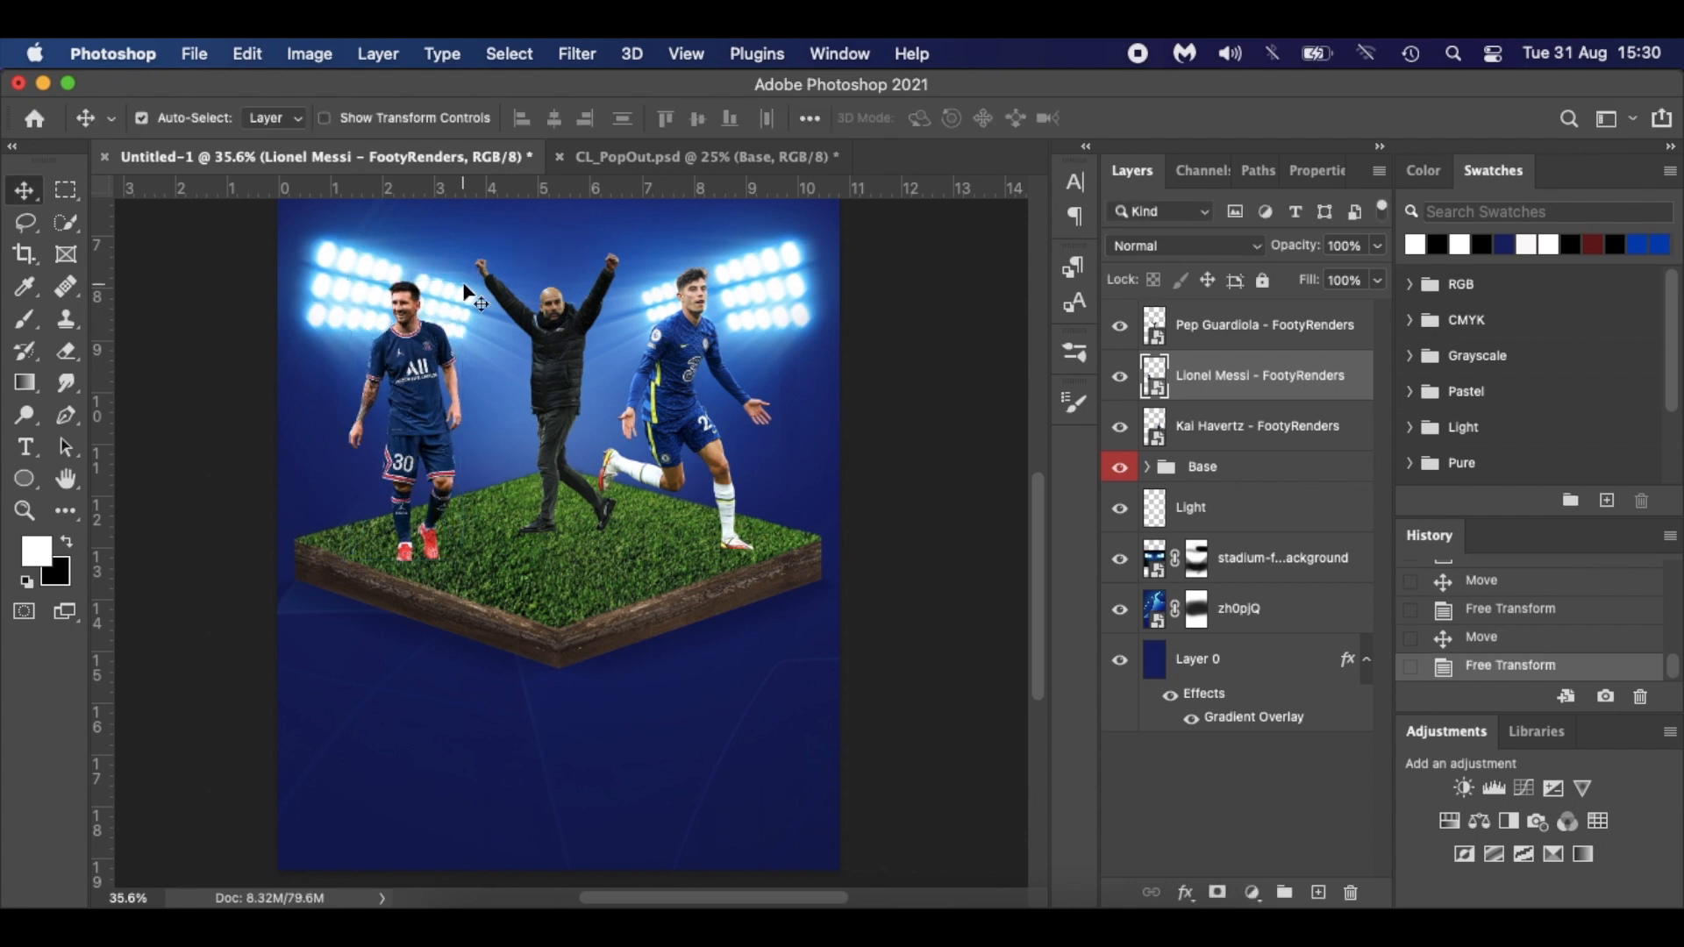
Enlarge Guardiola slightly up and to the left with Free Transform so he stands taller than both players.
{"action": "left_click", "coordinate": [568, 341]}
{"action": "key", "text": "super+t"}
{"action": "left_click_drag", "start_coordinate": [475, 241], "coordinate": [448, 219]}
{"action": "key", "text": "Return"}
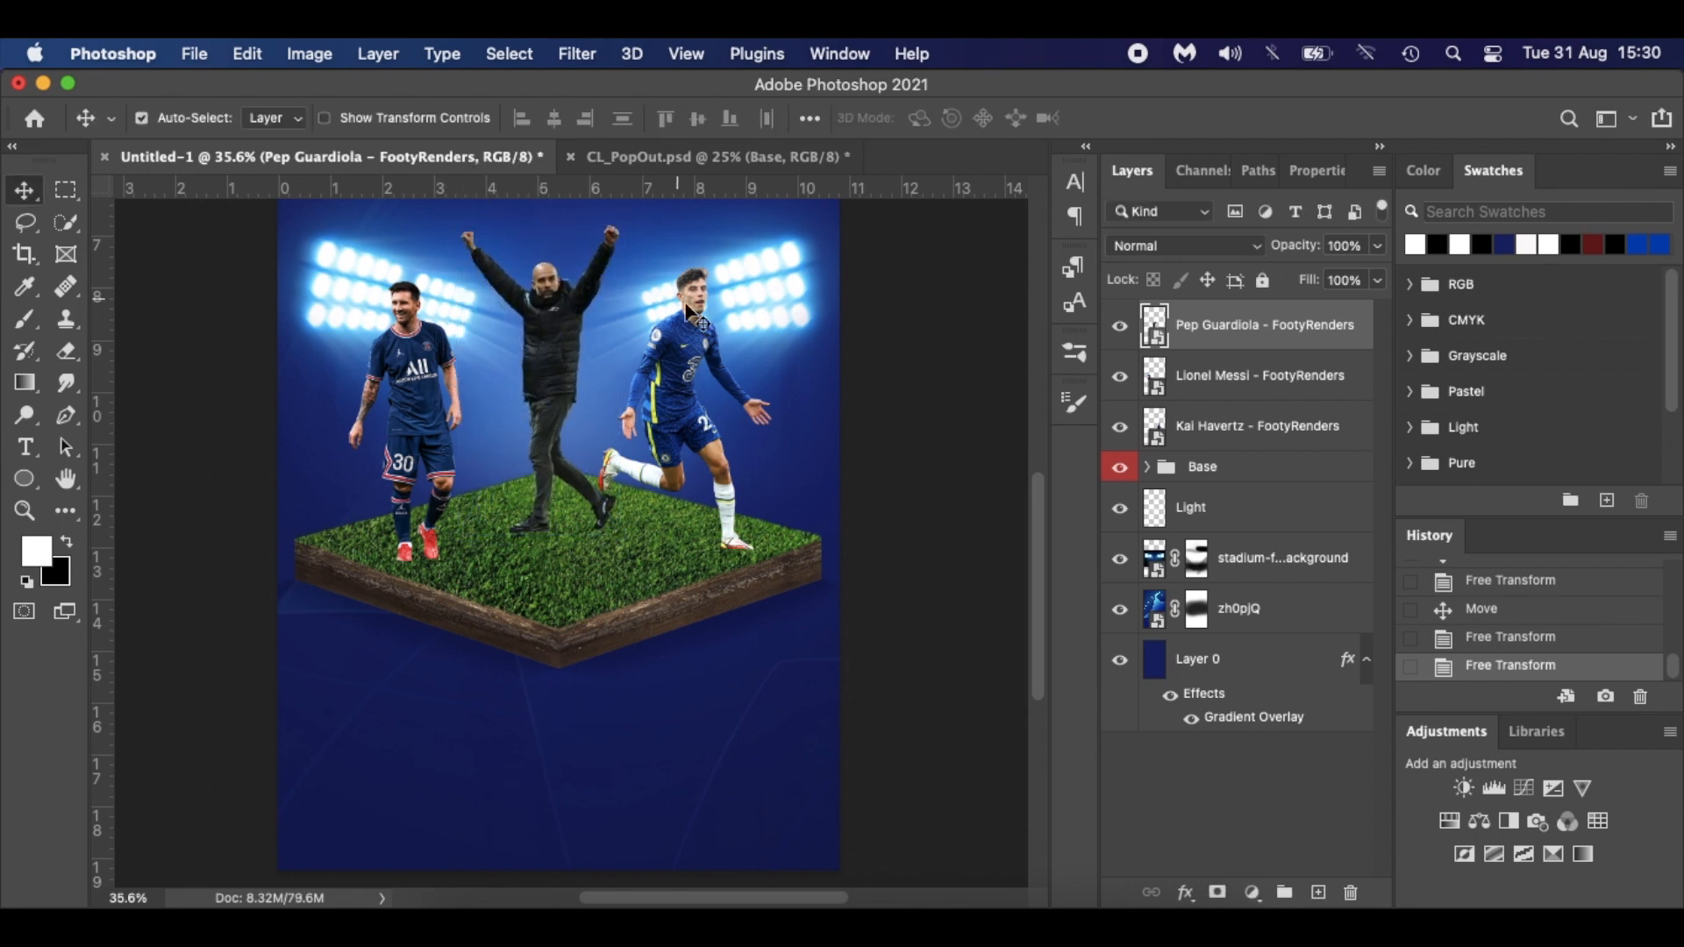
Create a new layer directly above the Base group and ready the Brush tool with black as the foreground colour.
{"action": "scroll", "coordinate": [705, 320], "scroll_direction": "up", "scroll_amount": 1}
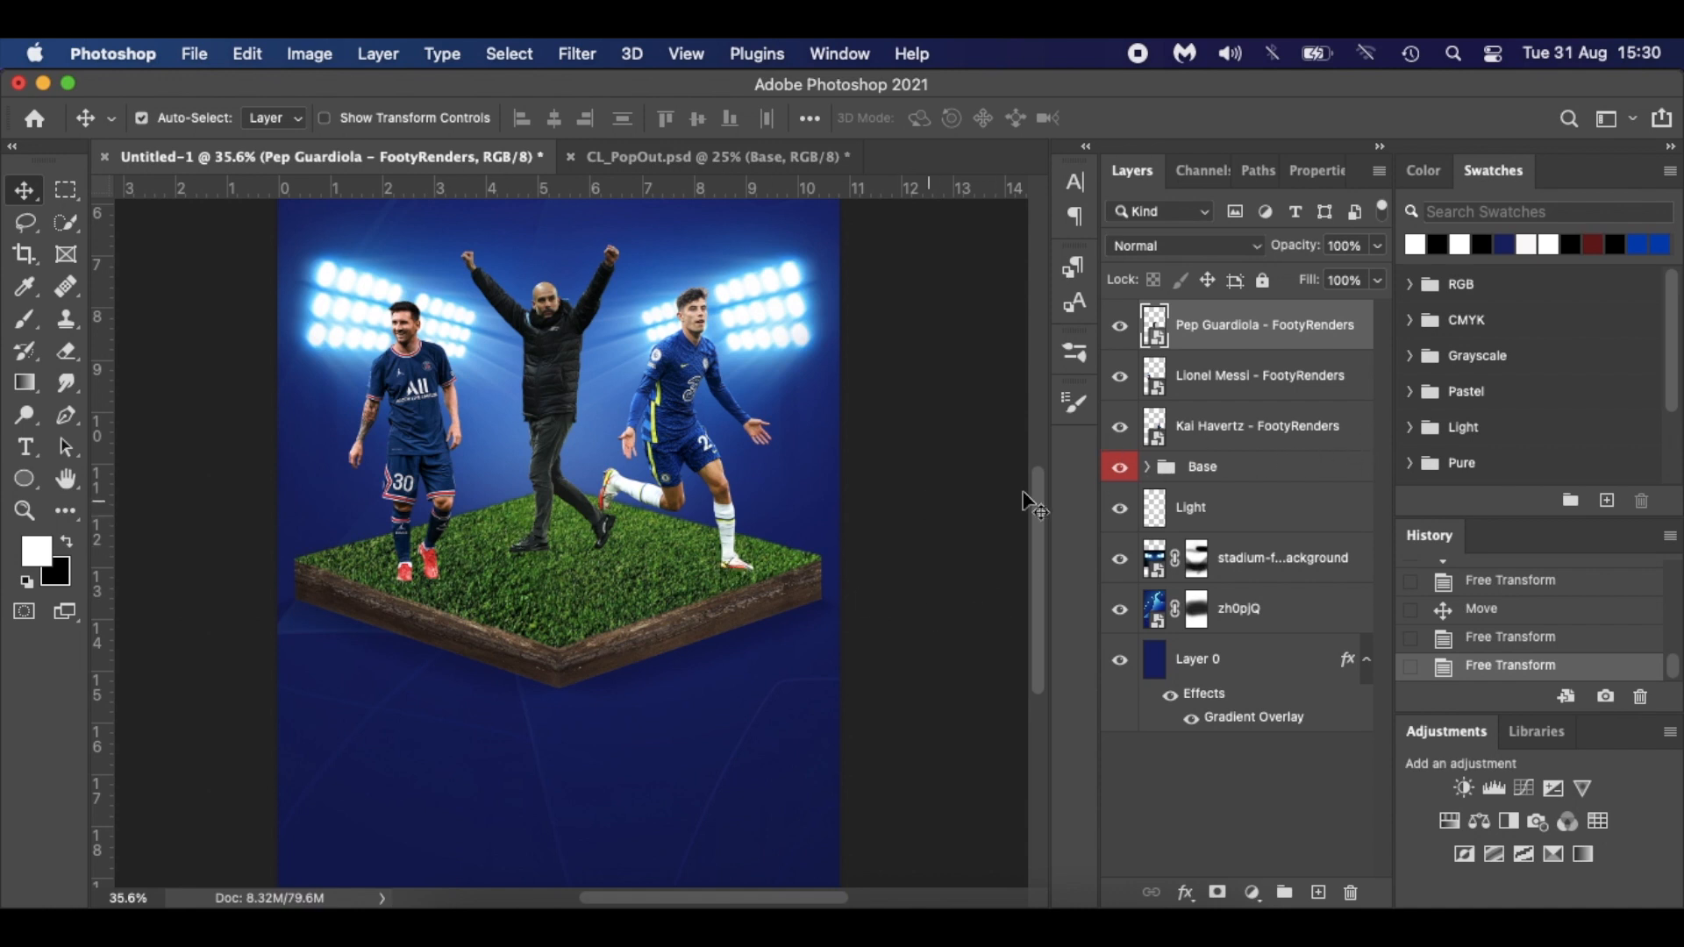
{"action": "left_click", "coordinate": [1259, 469]}
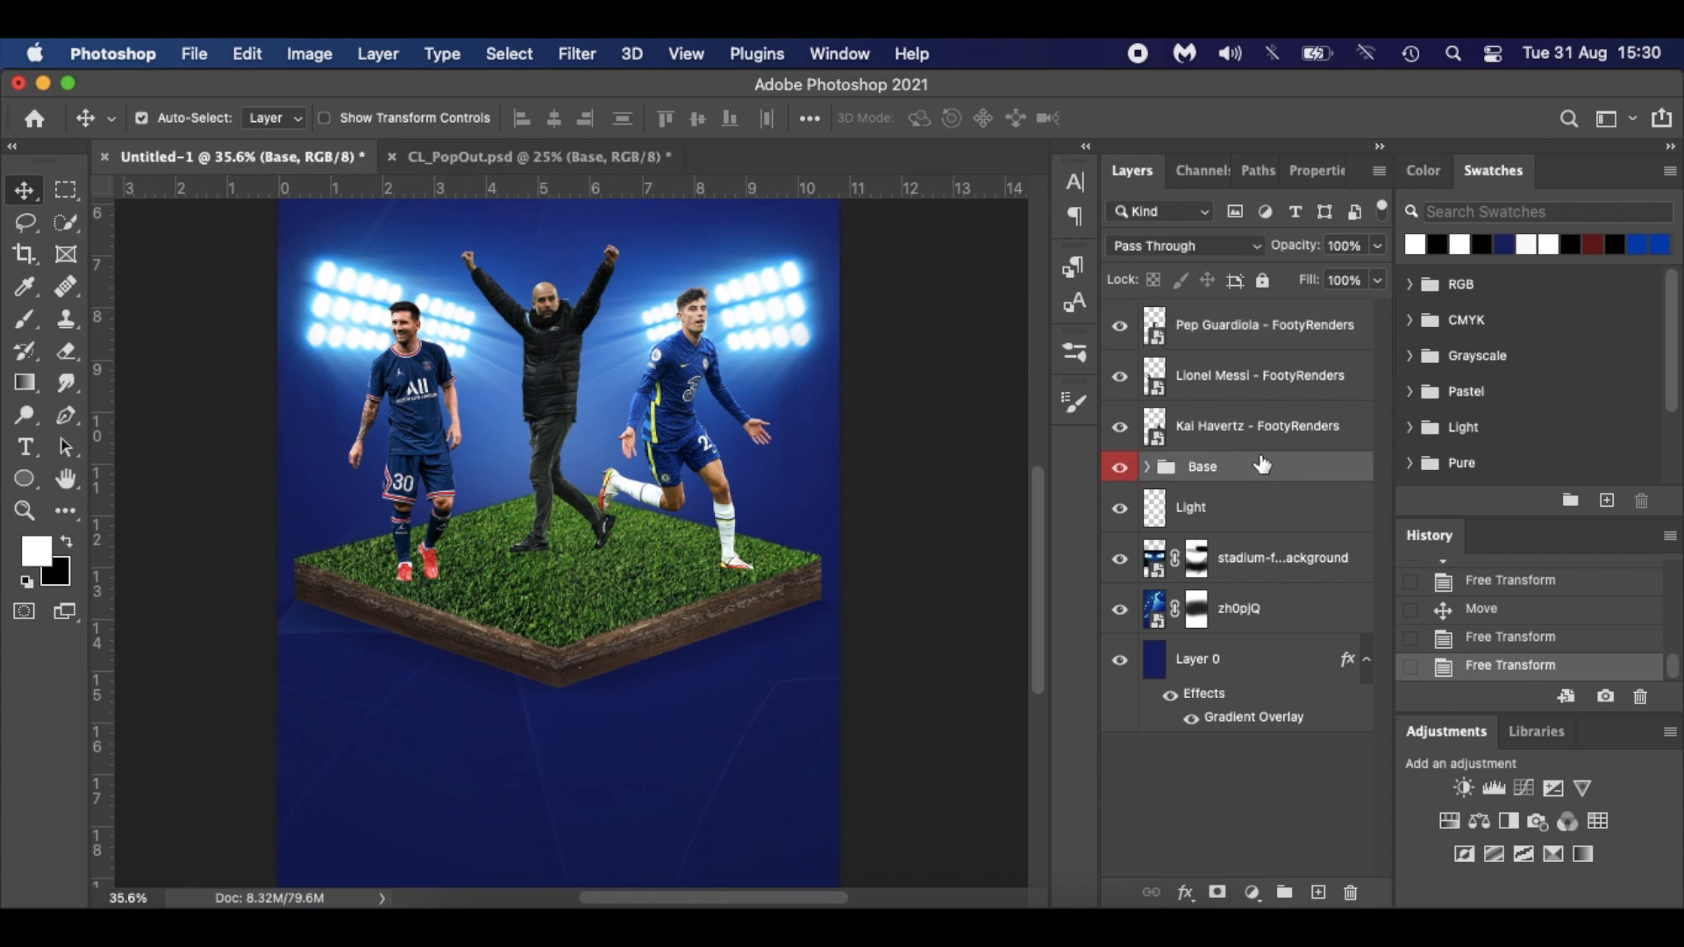
{"action": "left_click", "coordinate": [1327, 894]}
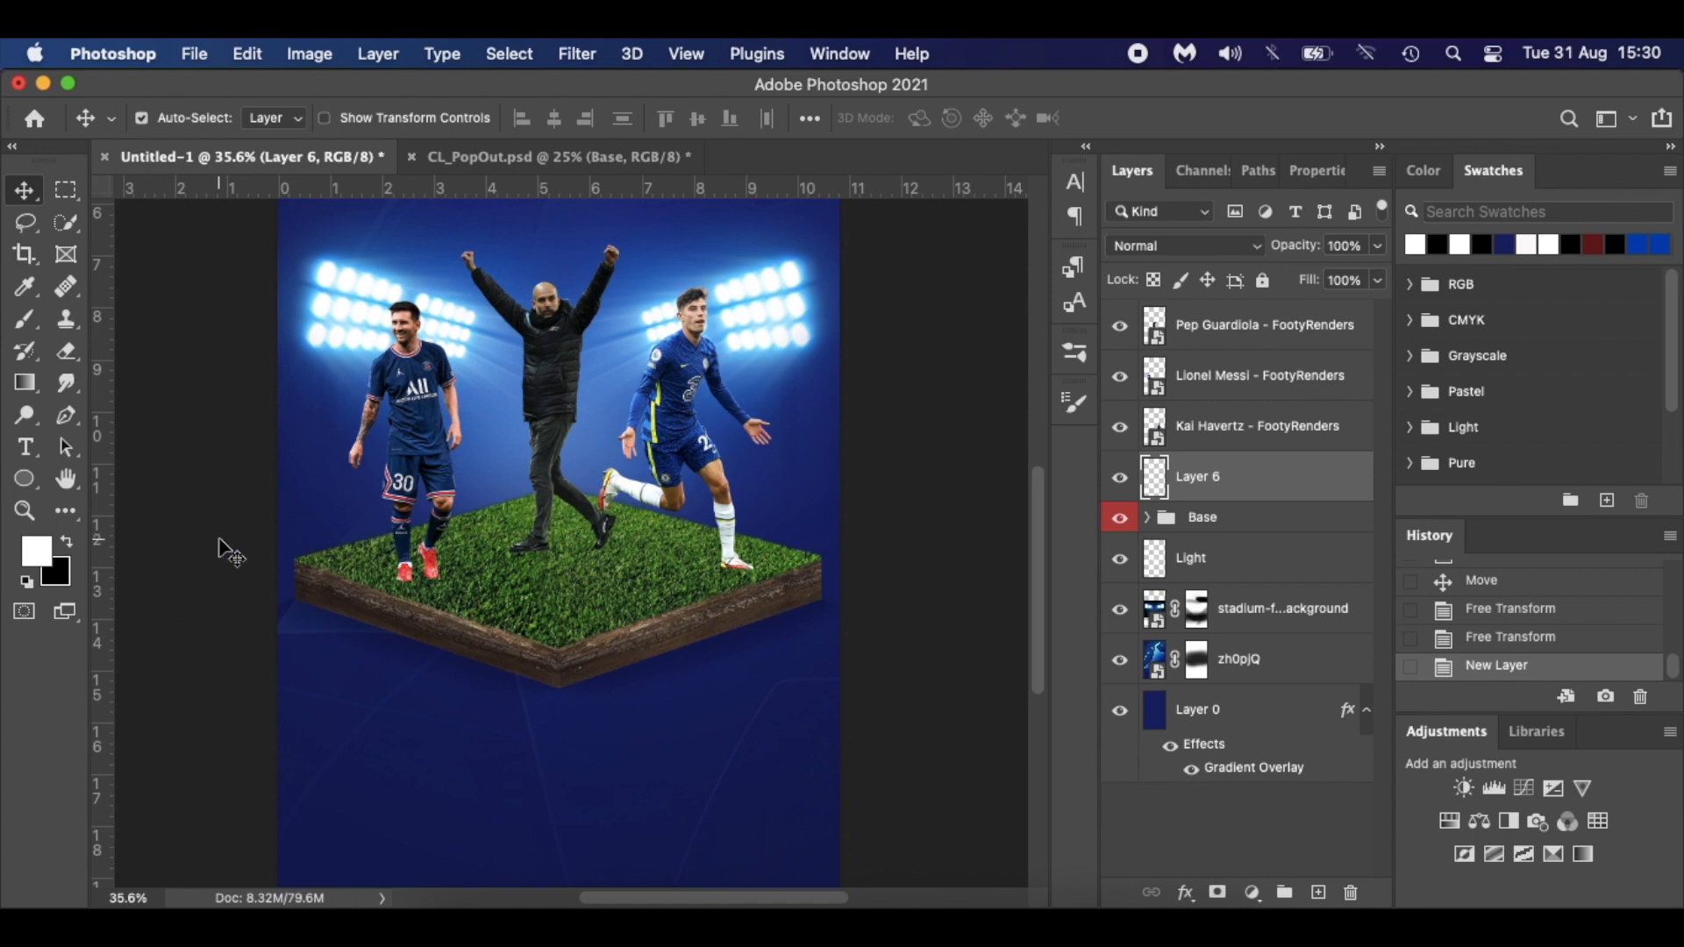
{"action": "key", "text": "x"}
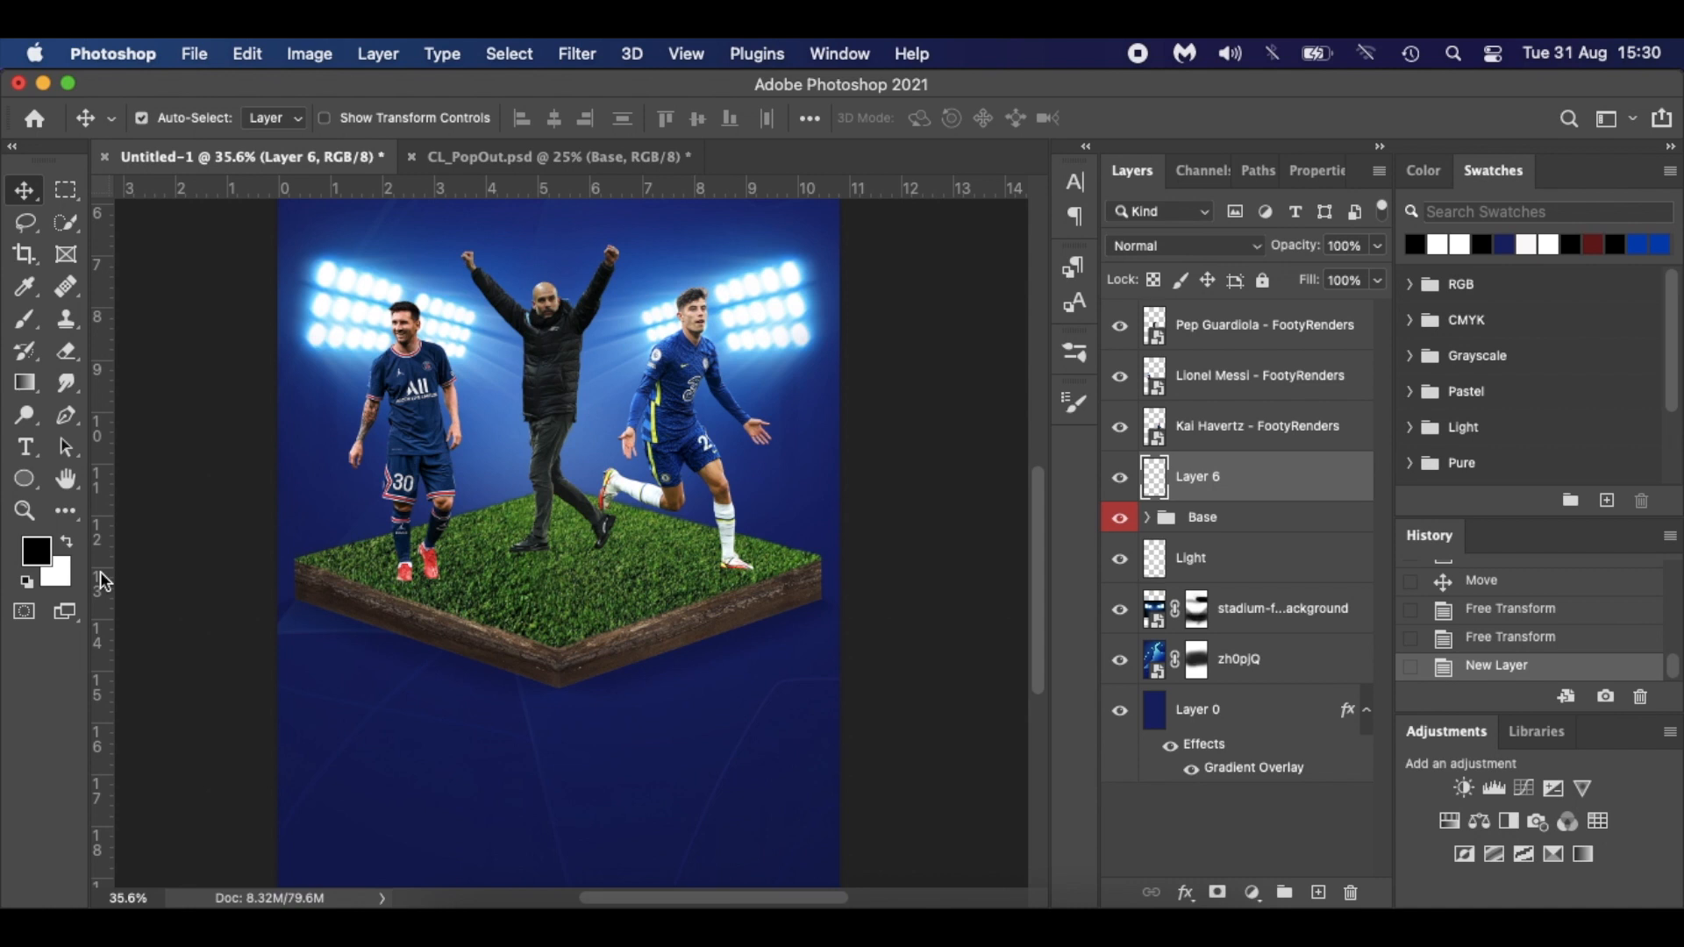
{"action": "key", "text": "b"}
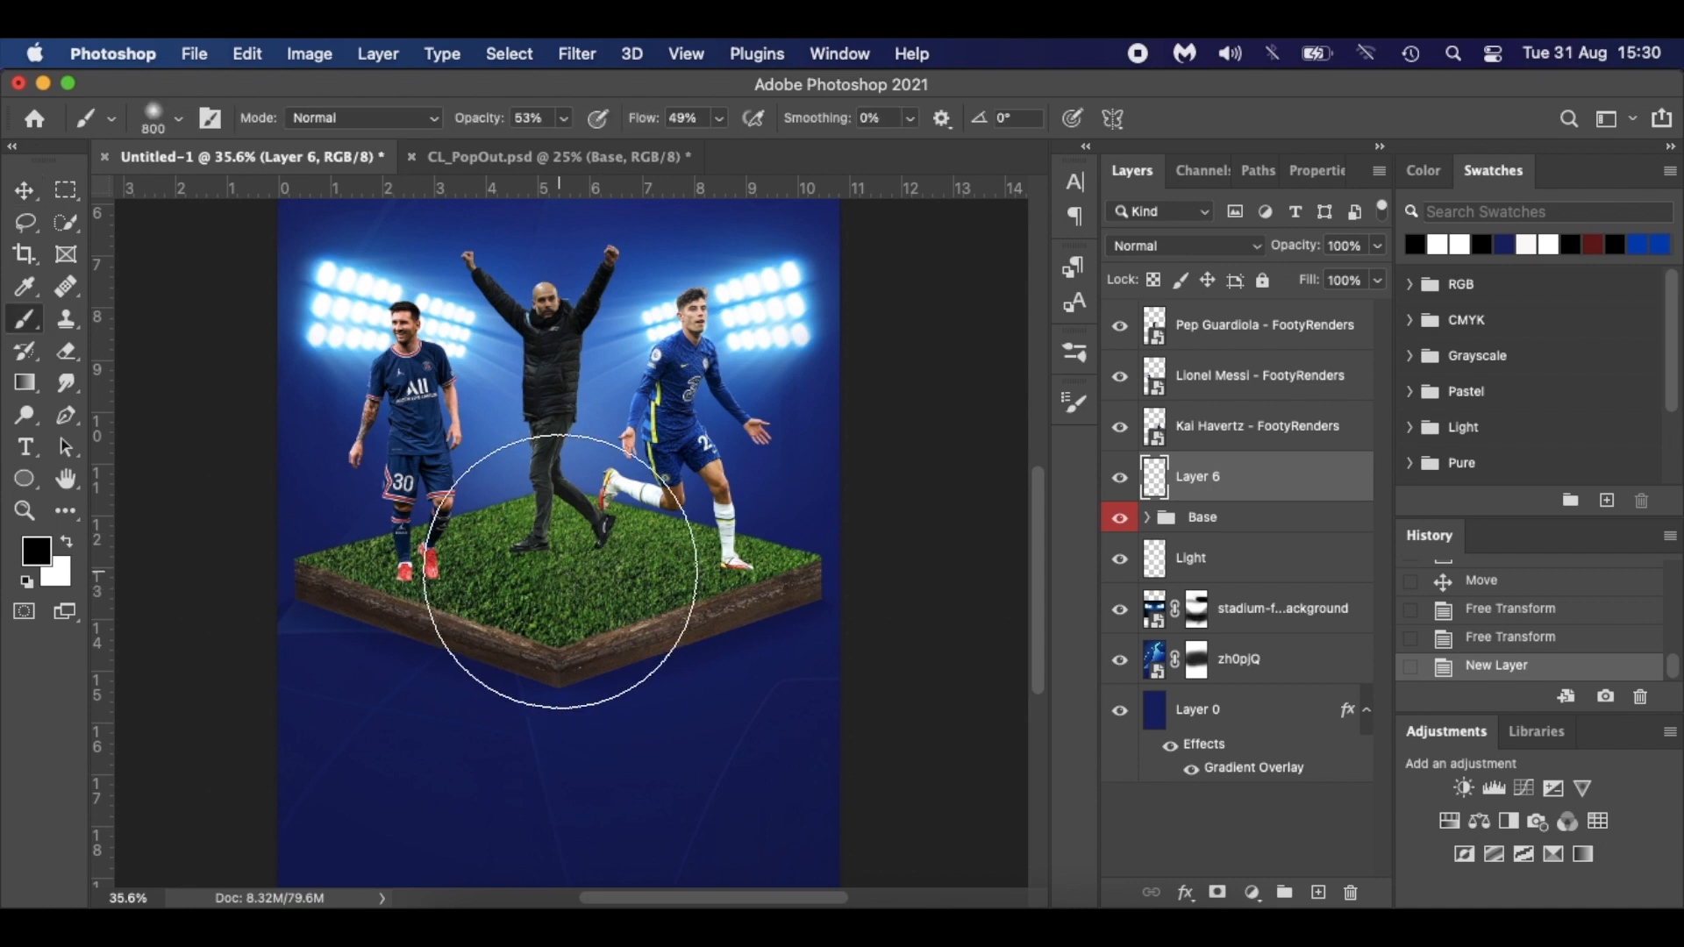
Flatten the soft round brush tip into a thin horizontal ellipse, set it to 75 px, and undo the test stroke.
{"action": "right_click", "coordinate": [563, 577]}
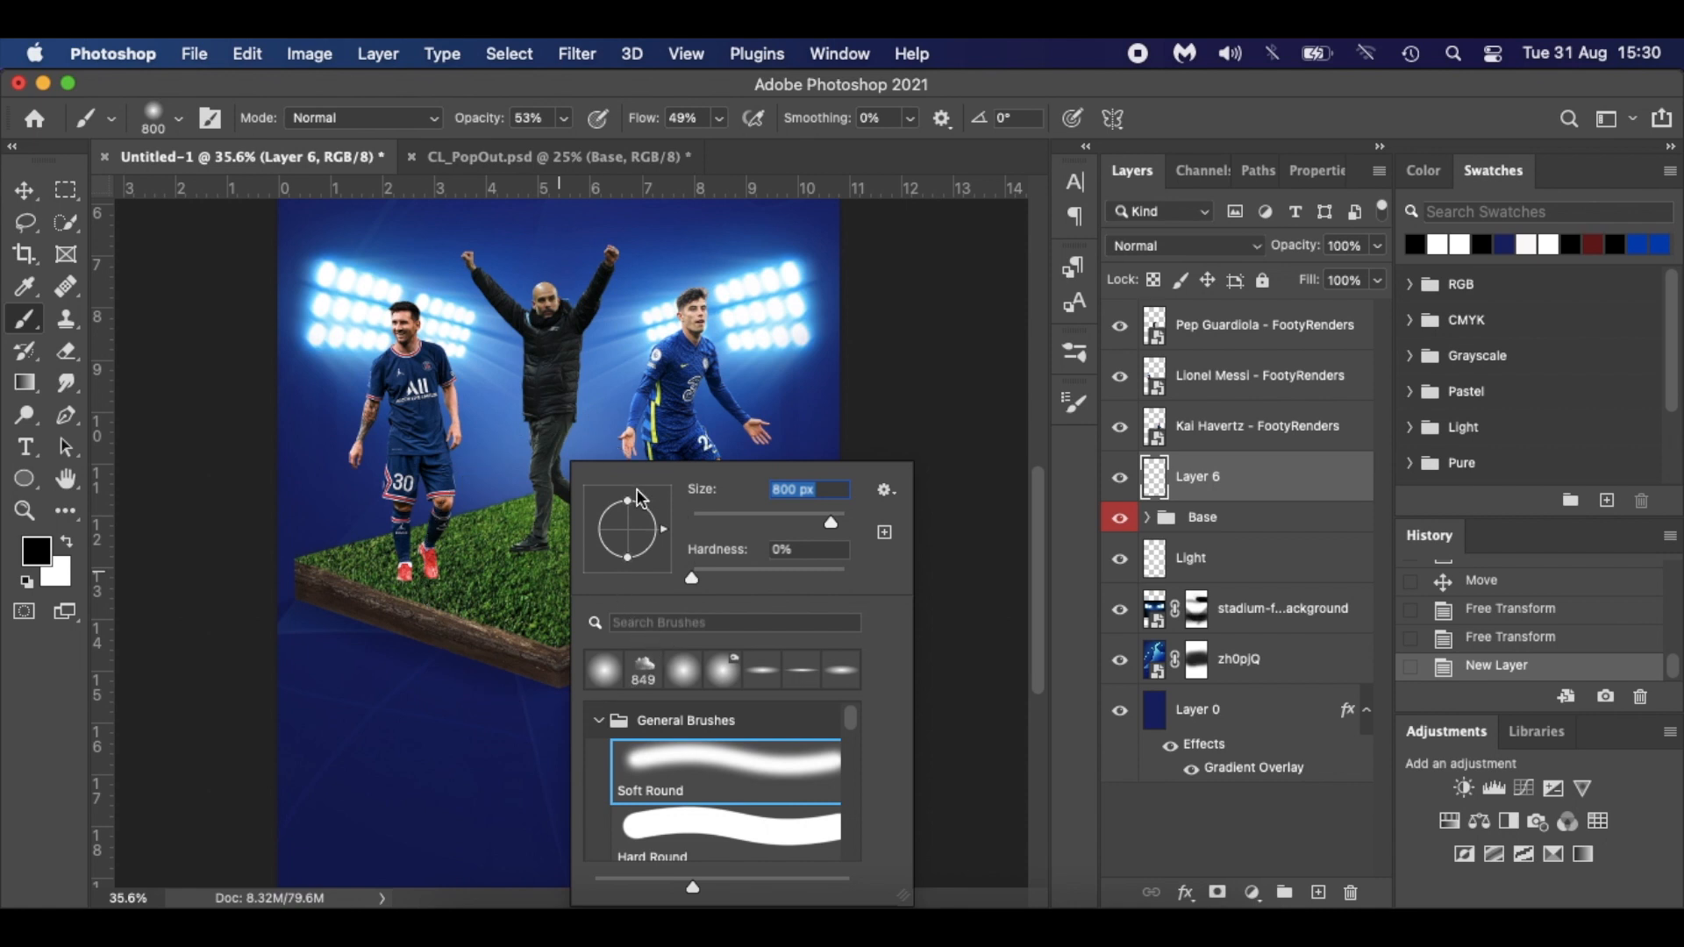
{"action": "left_click_drag", "start_coordinate": [627, 506], "coordinate": [627, 525]}
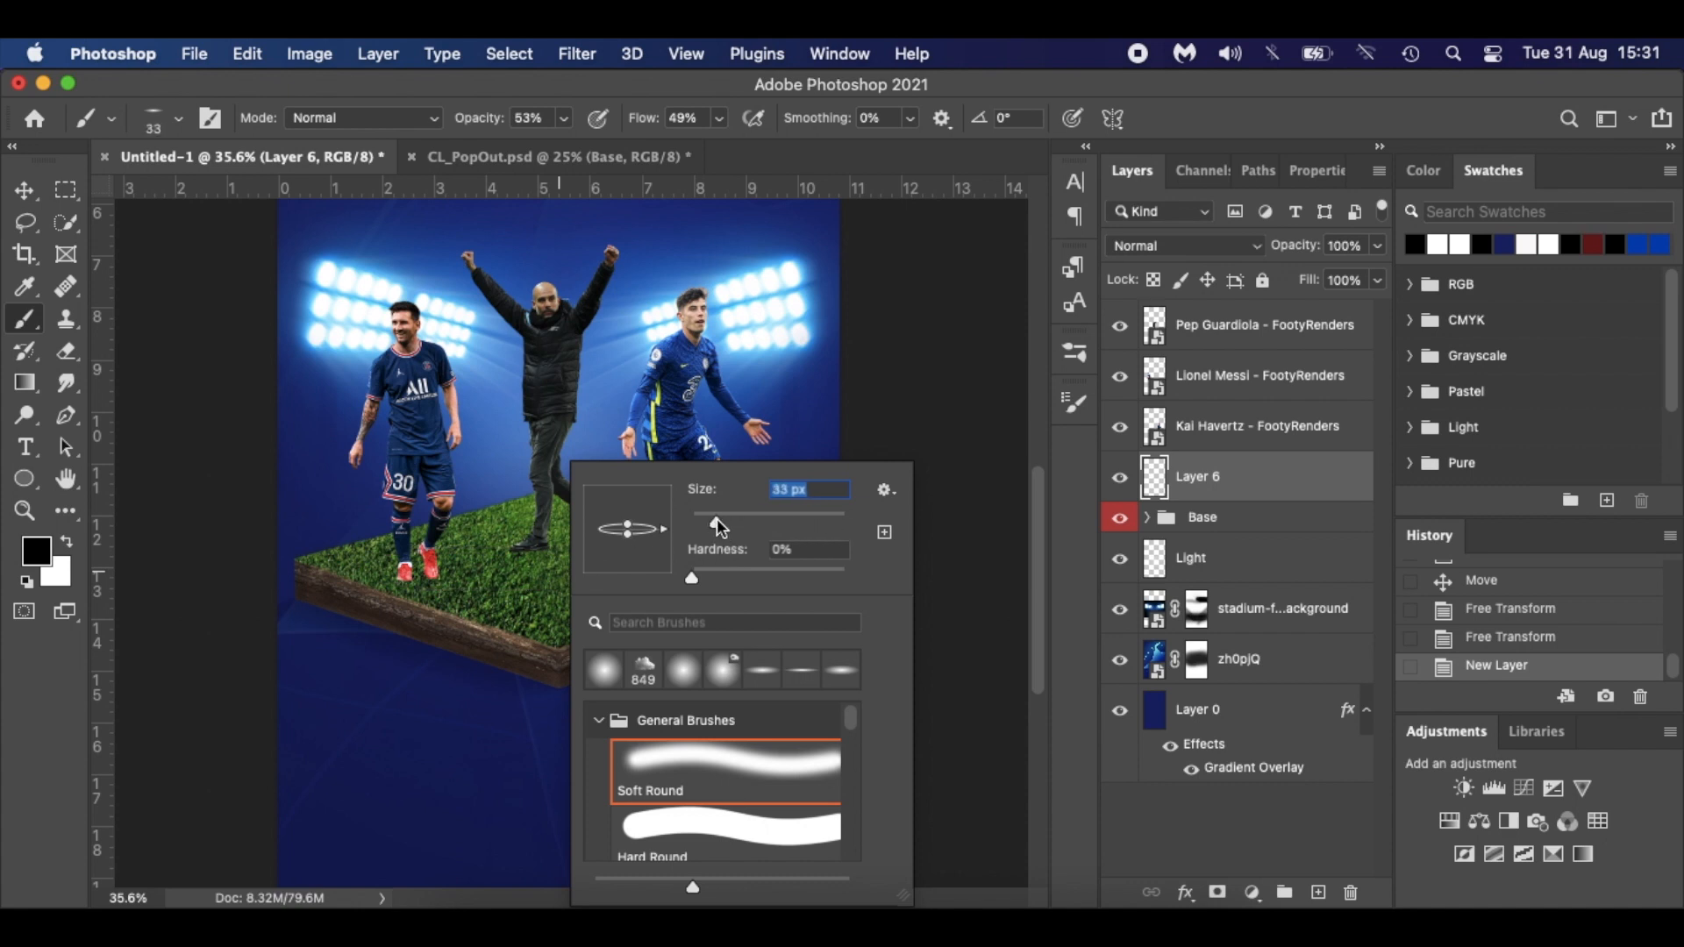
{"action": "left_click_drag", "start_coordinate": [718, 523], "coordinate": [734, 523]}
{"action": "left_click_drag", "start_coordinate": [428, 581], "coordinate": [483, 674]}
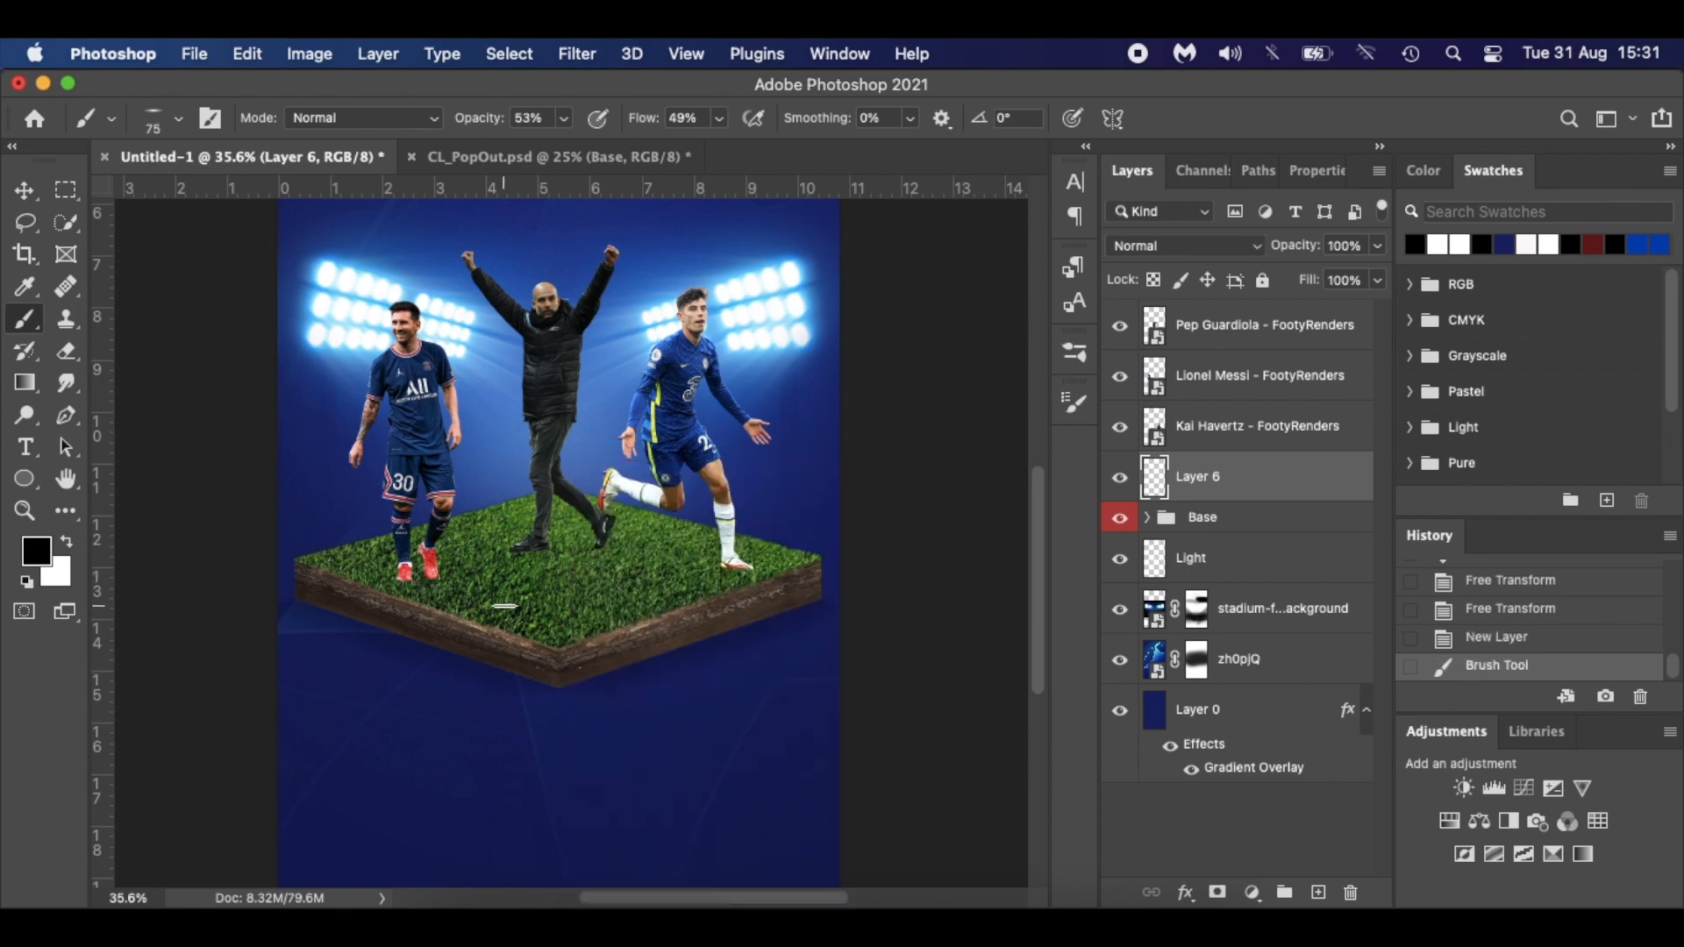
{"action": "key", "text": "super+z"}
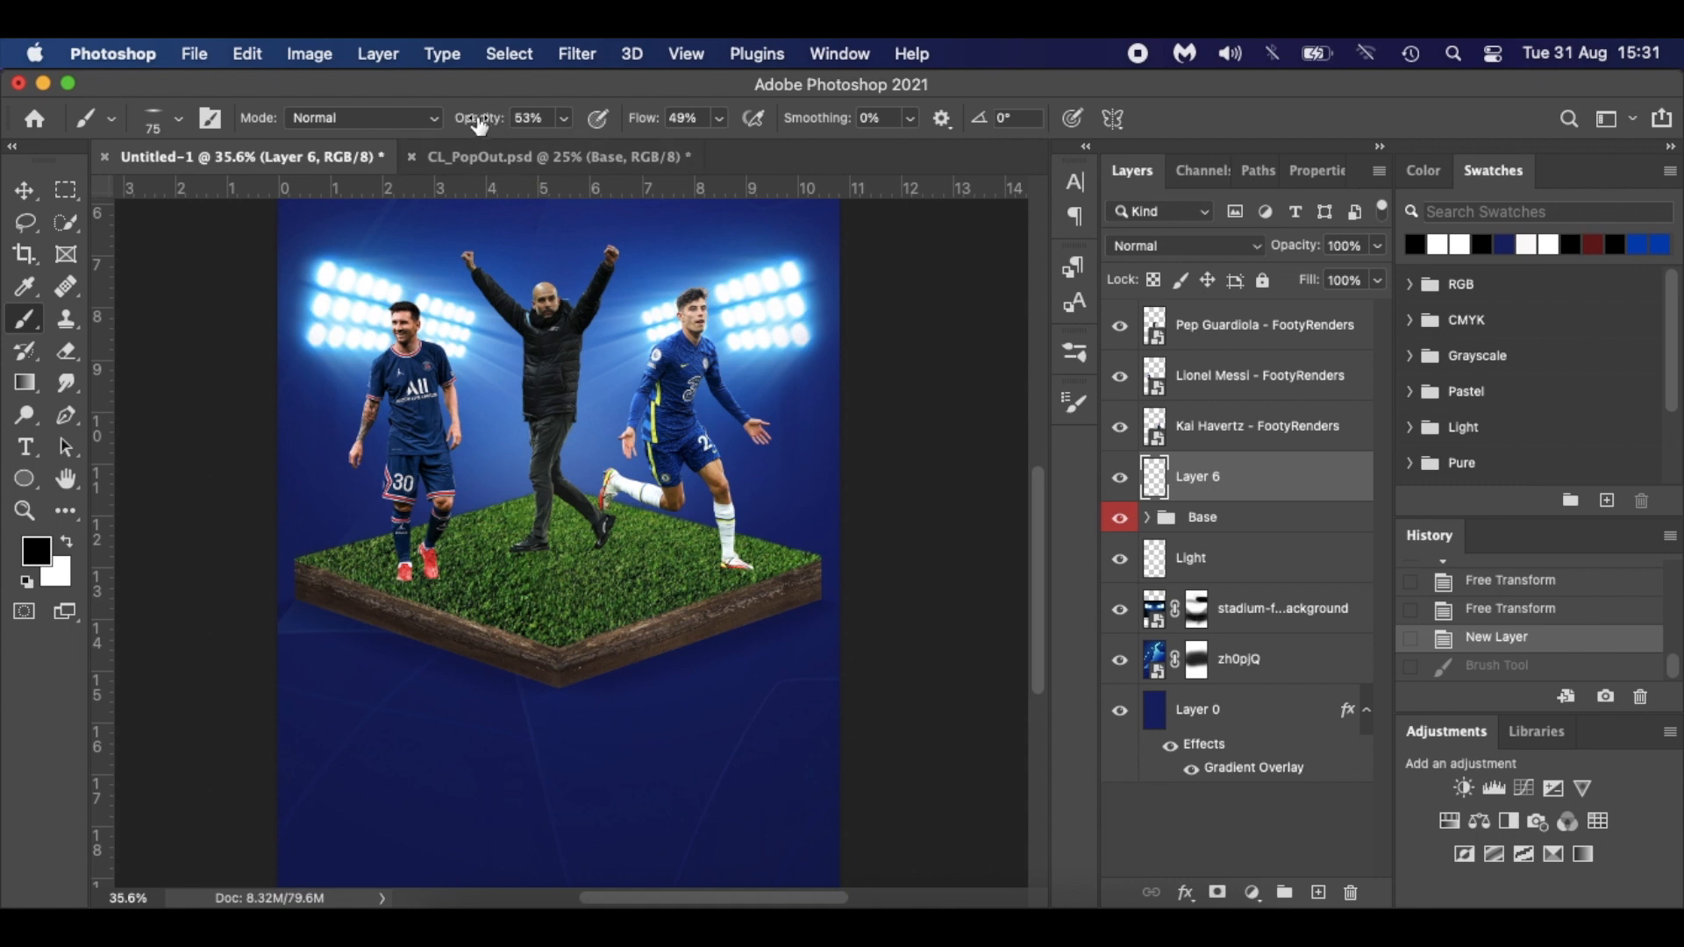
Set the brush's opacity and flow to 60% and enlarge the flattened tip to 400 px.
{"action": "left_click_drag", "start_coordinate": [479, 124], "coordinate": [484, 126]}
{"action": "left_click_drag", "start_coordinate": [637, 127], "coordinate": [649, 128]}
{"action": "scroll", "coordinate": [465, 595], "scroll_direction": "up", "scroll_amount": 3}
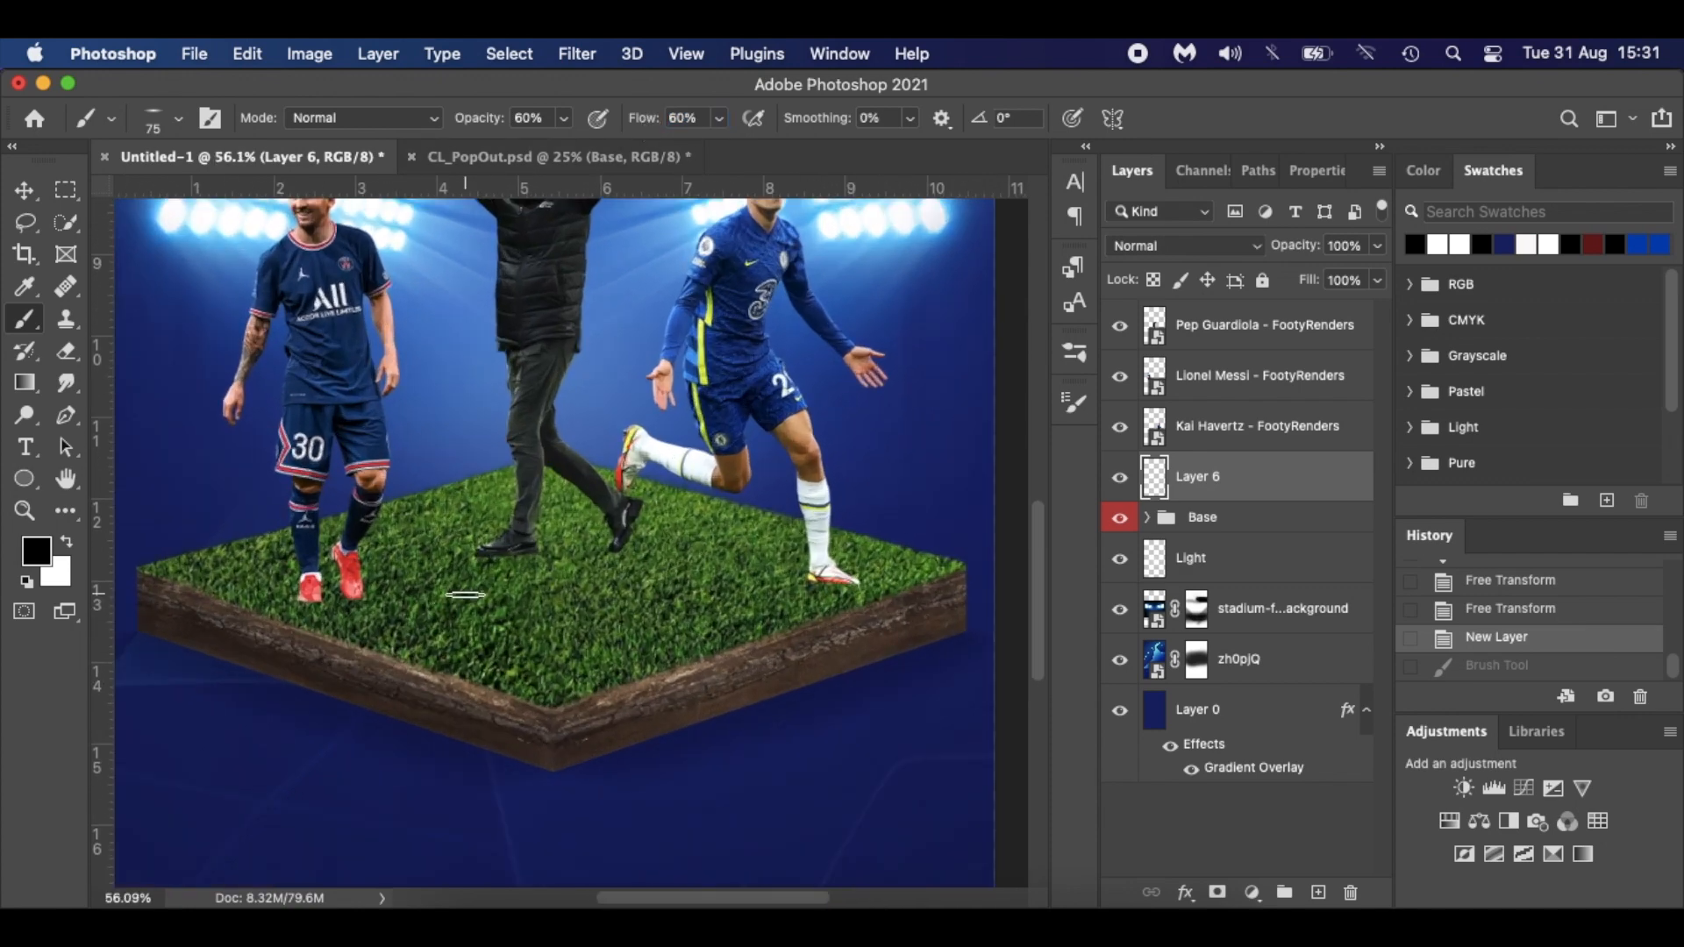
{"action": "key", "text": "bracketright"}
{"action": "key", "text": "bracketright"}
{"action": "key", "text": "bracketright"}
{"action": "key", "text": "bracketright"}
{"action": "key", "text": "bracketright"}
{"action": "key", "text": "bracketright"}
{"action": "key", "text": "bracketright"}
{"action": "key", "text": "bracketright"}
{"action": "key", "text": "bracketright"}
{"action": "key", "text": "bracketright"}
{"action": "key", "text": "bracketleft"}
{"action": "key", "text": "bracketleft"}
{"action": "key", "text": "bracketright"}
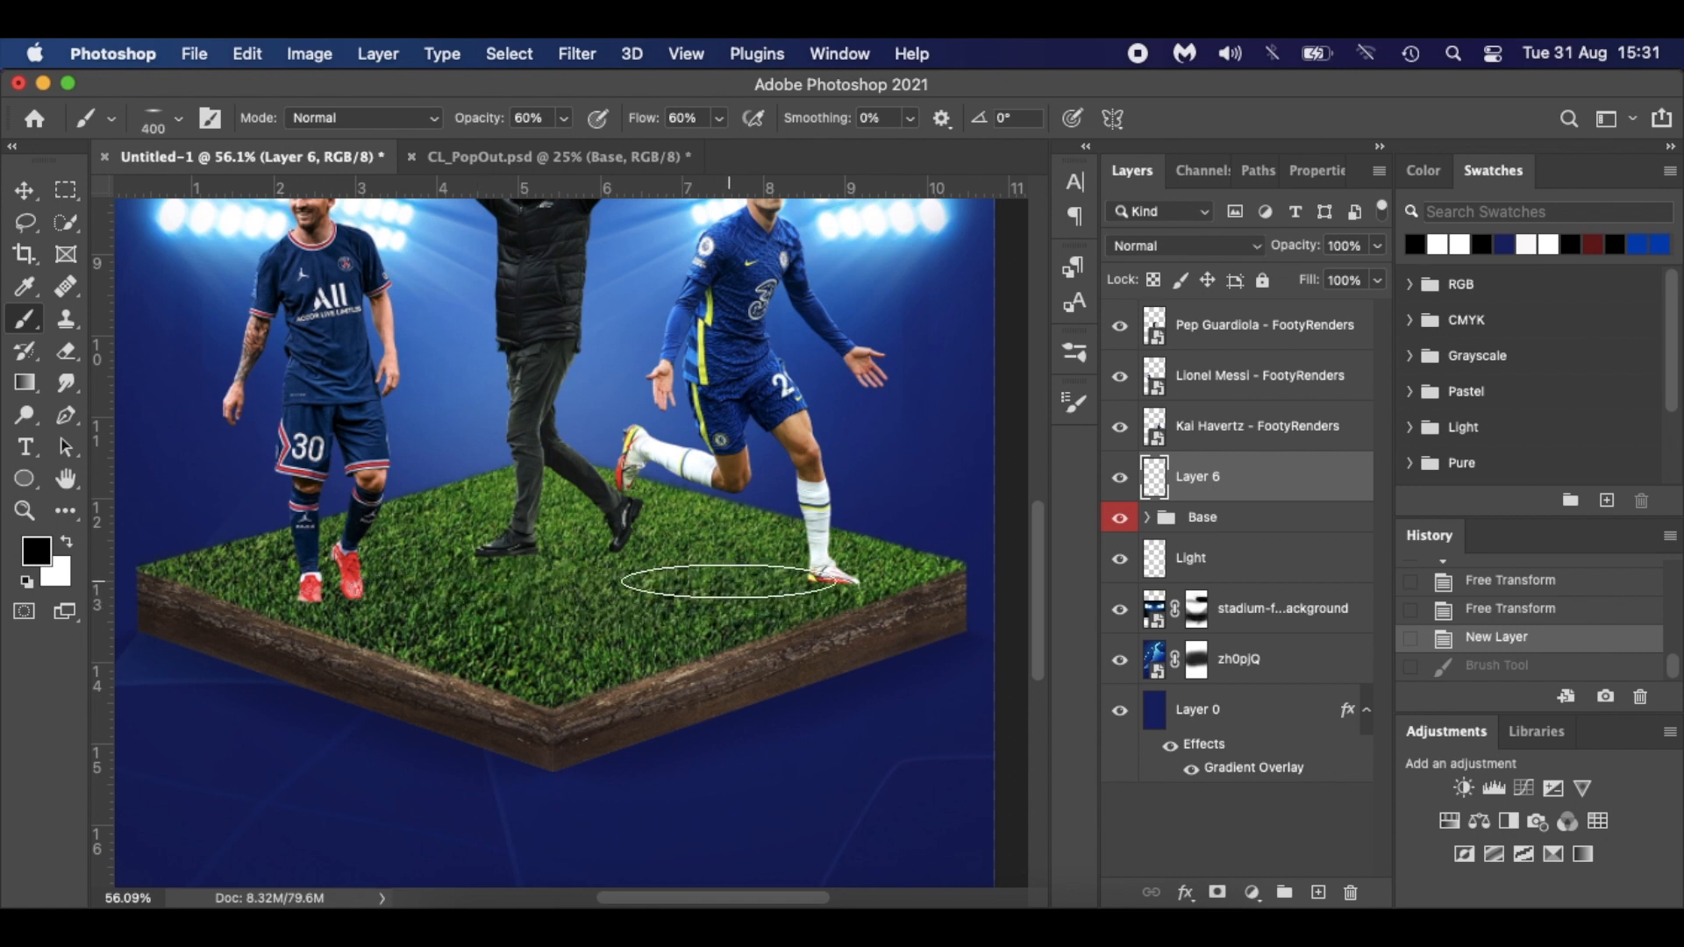
Try painting a black shadow on the grass beside Havertz's standing foot at 60% opacity, and undo both dabs.
{"action": "left_click", "coordinate": [735, 581]}
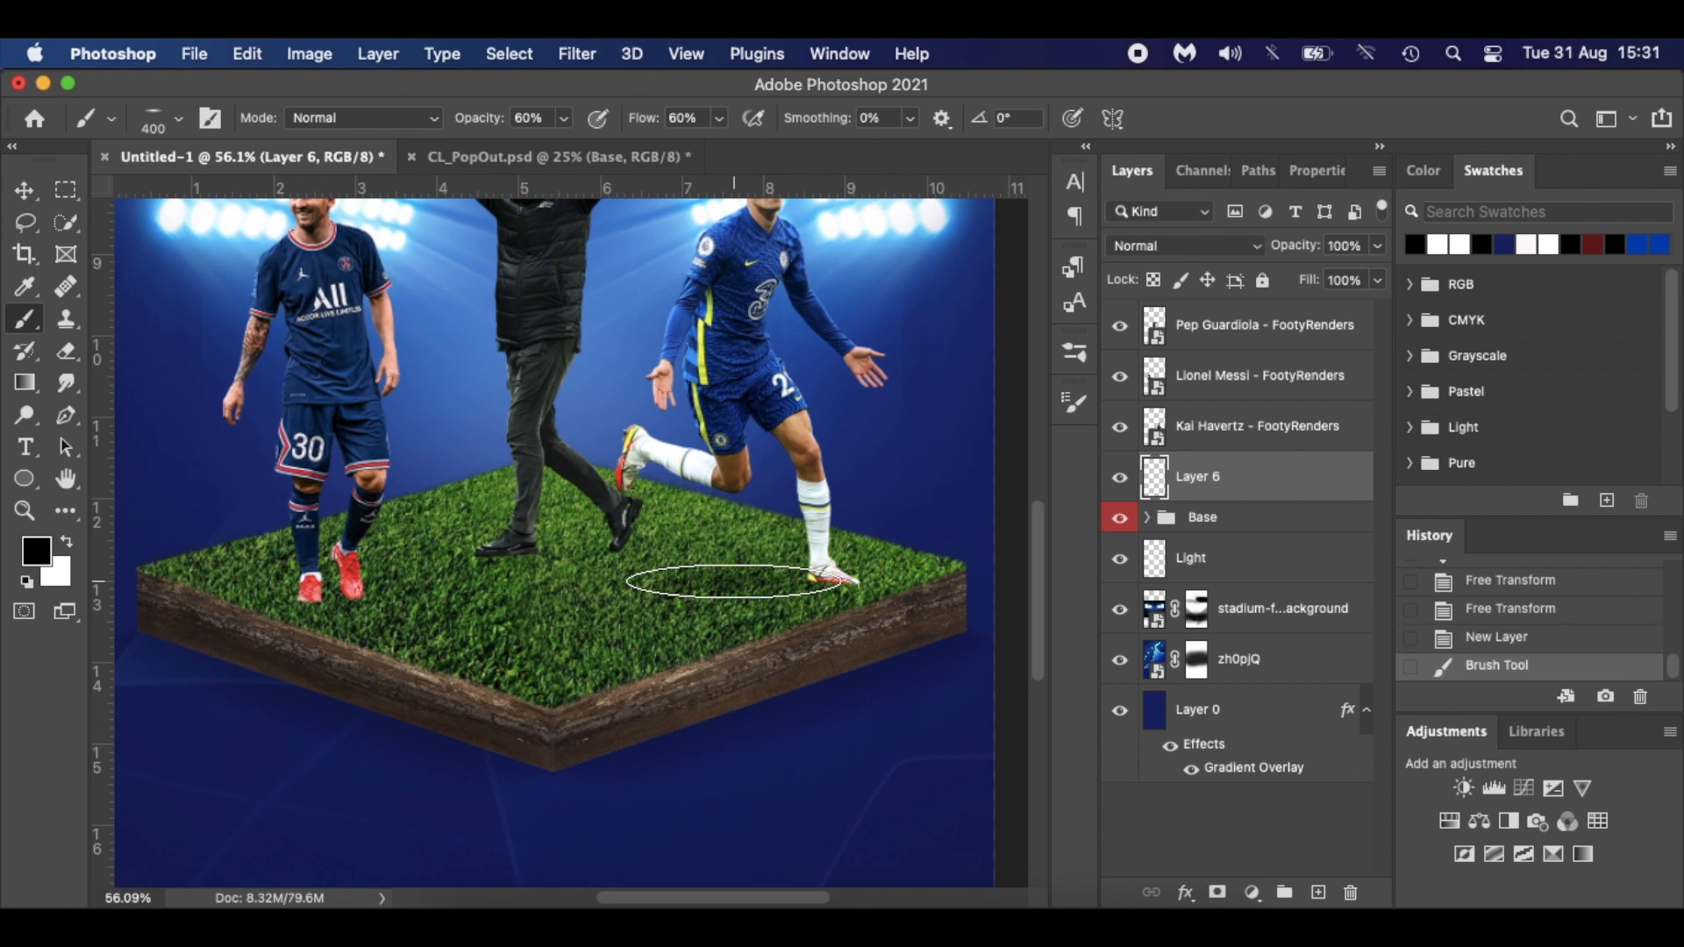
{"action": "left_click", "coordinate": [745, 582]}
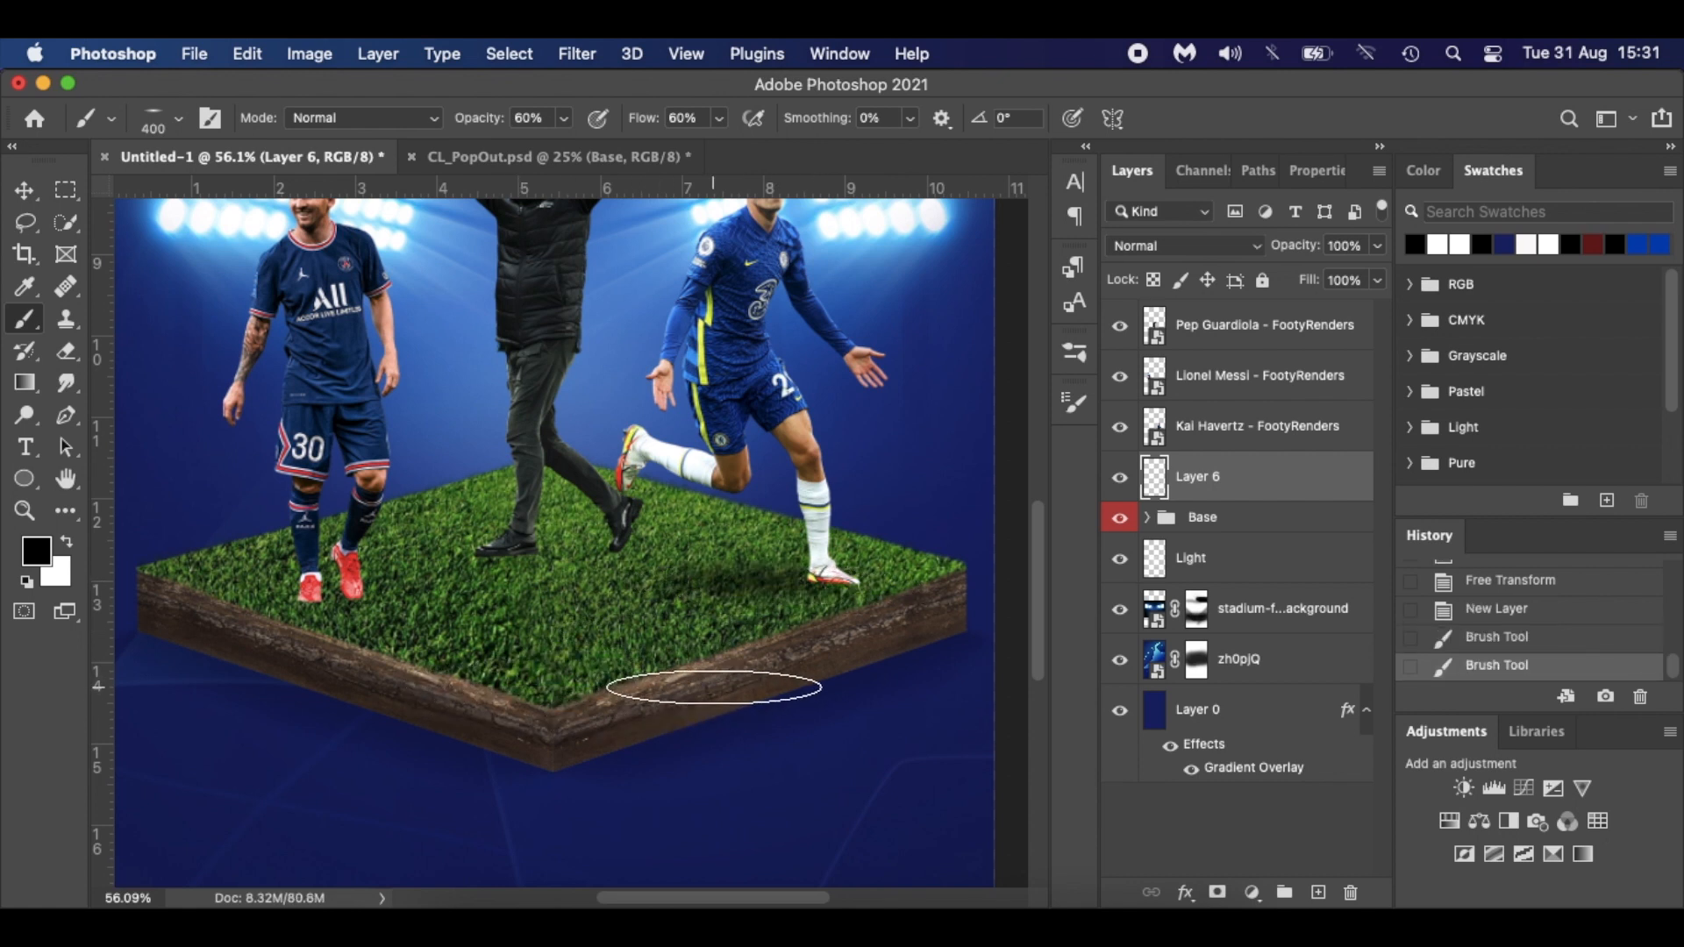
{"action": "key", "text": "bracketleft"}
{"action": "key", "text": "bracketleft"}
{"action": "key", "text": "bracketleft"}
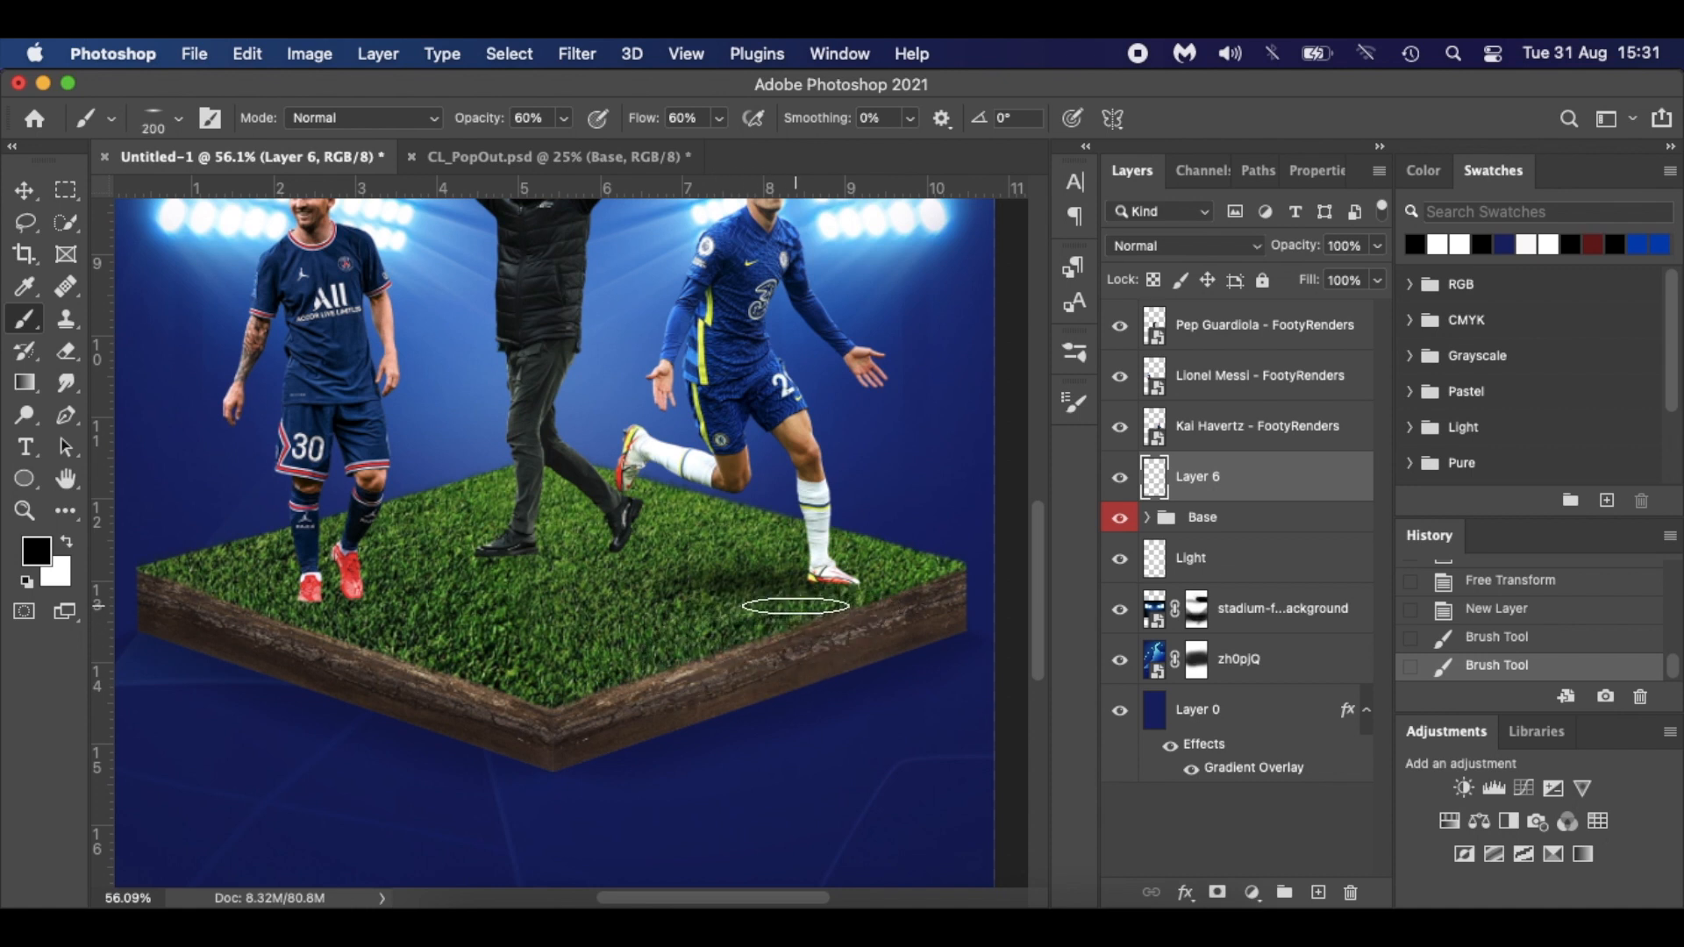
{"action": "key", "text": "bracketleft"}
{"action": "key", "text": "bracketleft"}
{"action": "key", "text": "super+z"}
{"action": "key", "text": "super+z"}
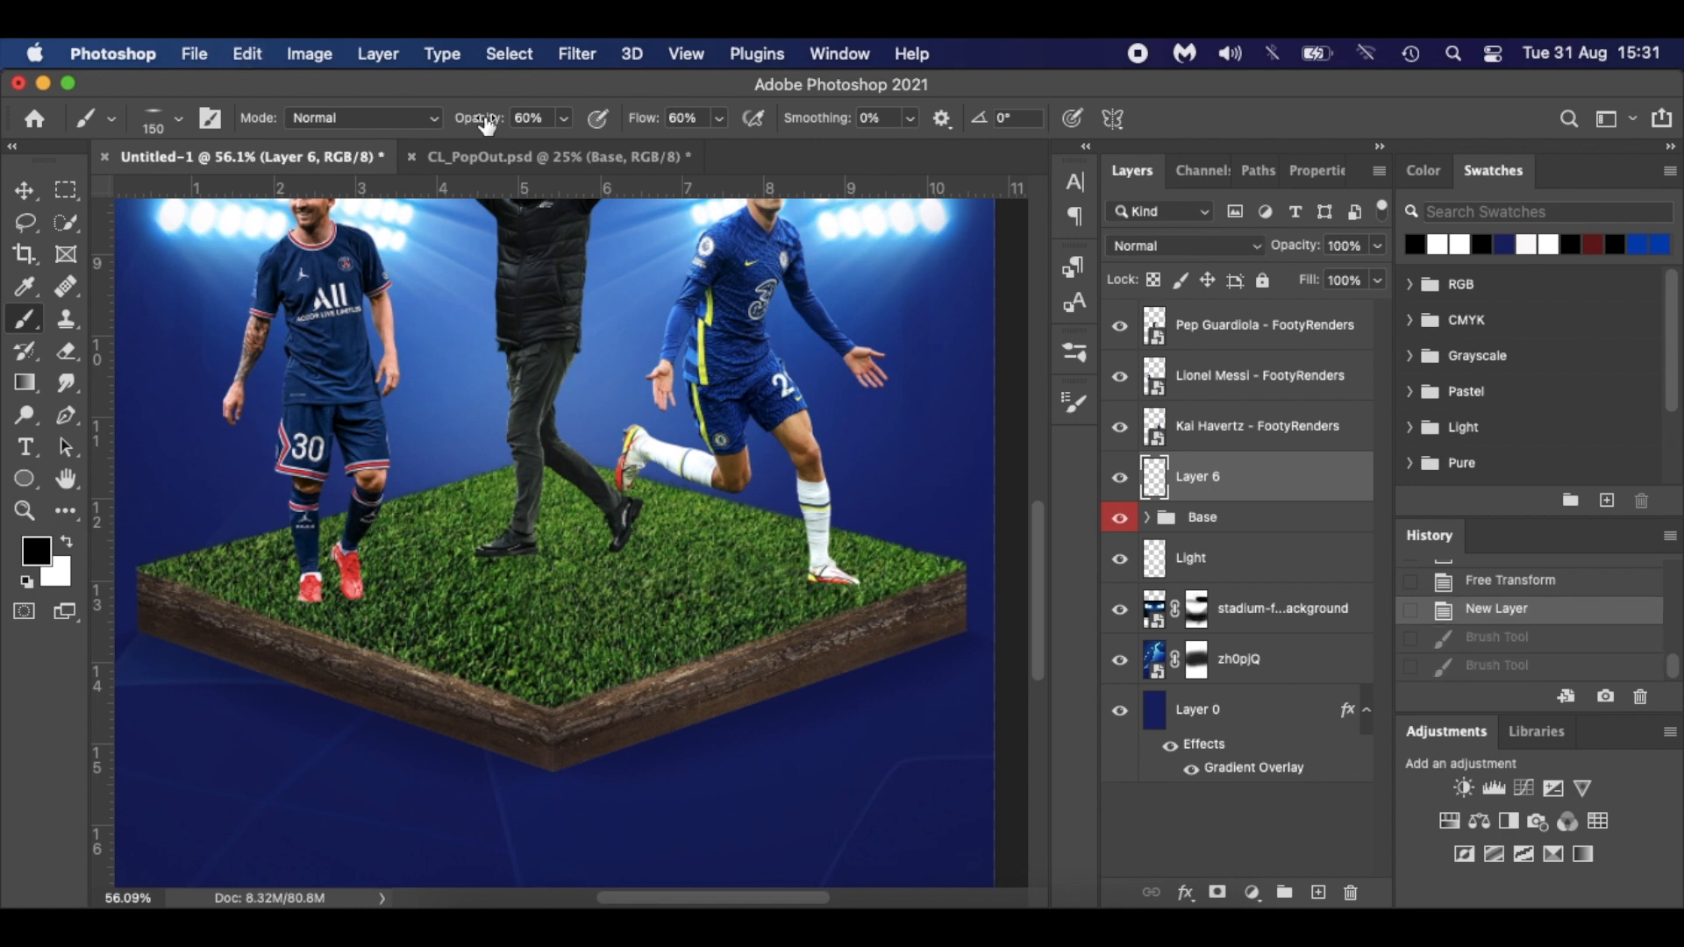
Lower the brush's opacity and flow to 39% and enlarge the flattened tip to 400 px.
{"action": "left_click_drag", "start_coordinate": [472, 121], "coordinate": [447, 118]}
{"action": "left_click_drag", "start_coordinate": [643, 123], "coordinate": [629, 125]}
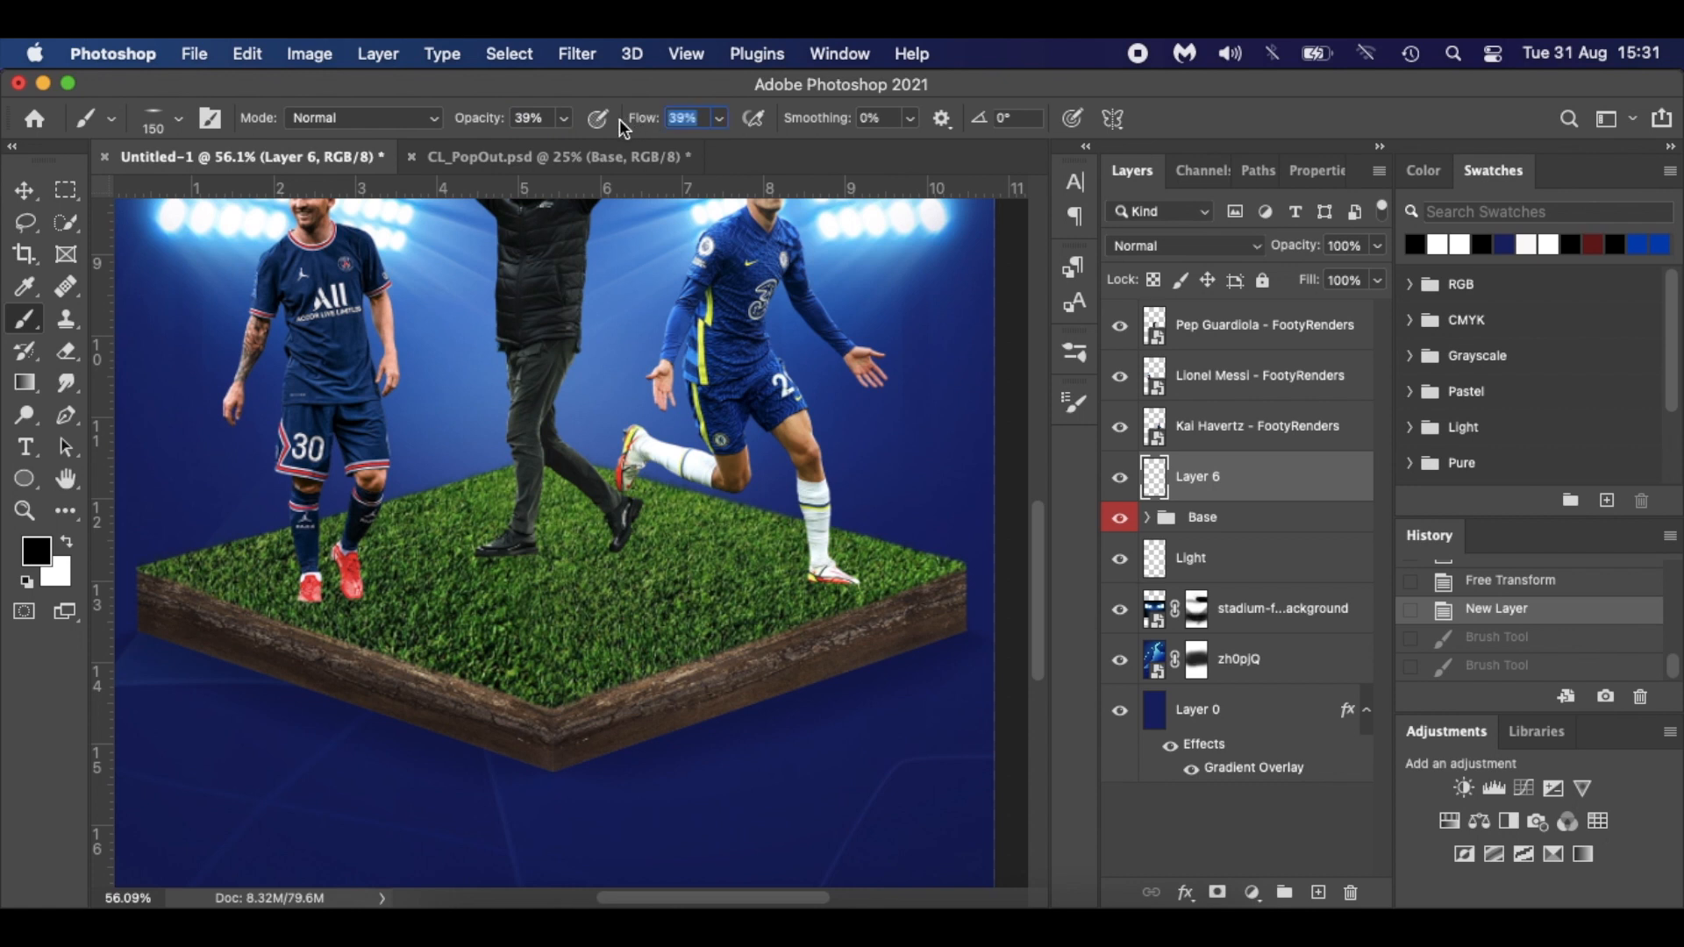
{"action": "key", "text": "bracketright"}
{"action": "key", "text": "bracketright"}
{"action": "key", "text": "bracketright"}
{"action": "key", "text": "bracketright"}
{"action": "key", "text": "bracketright"}
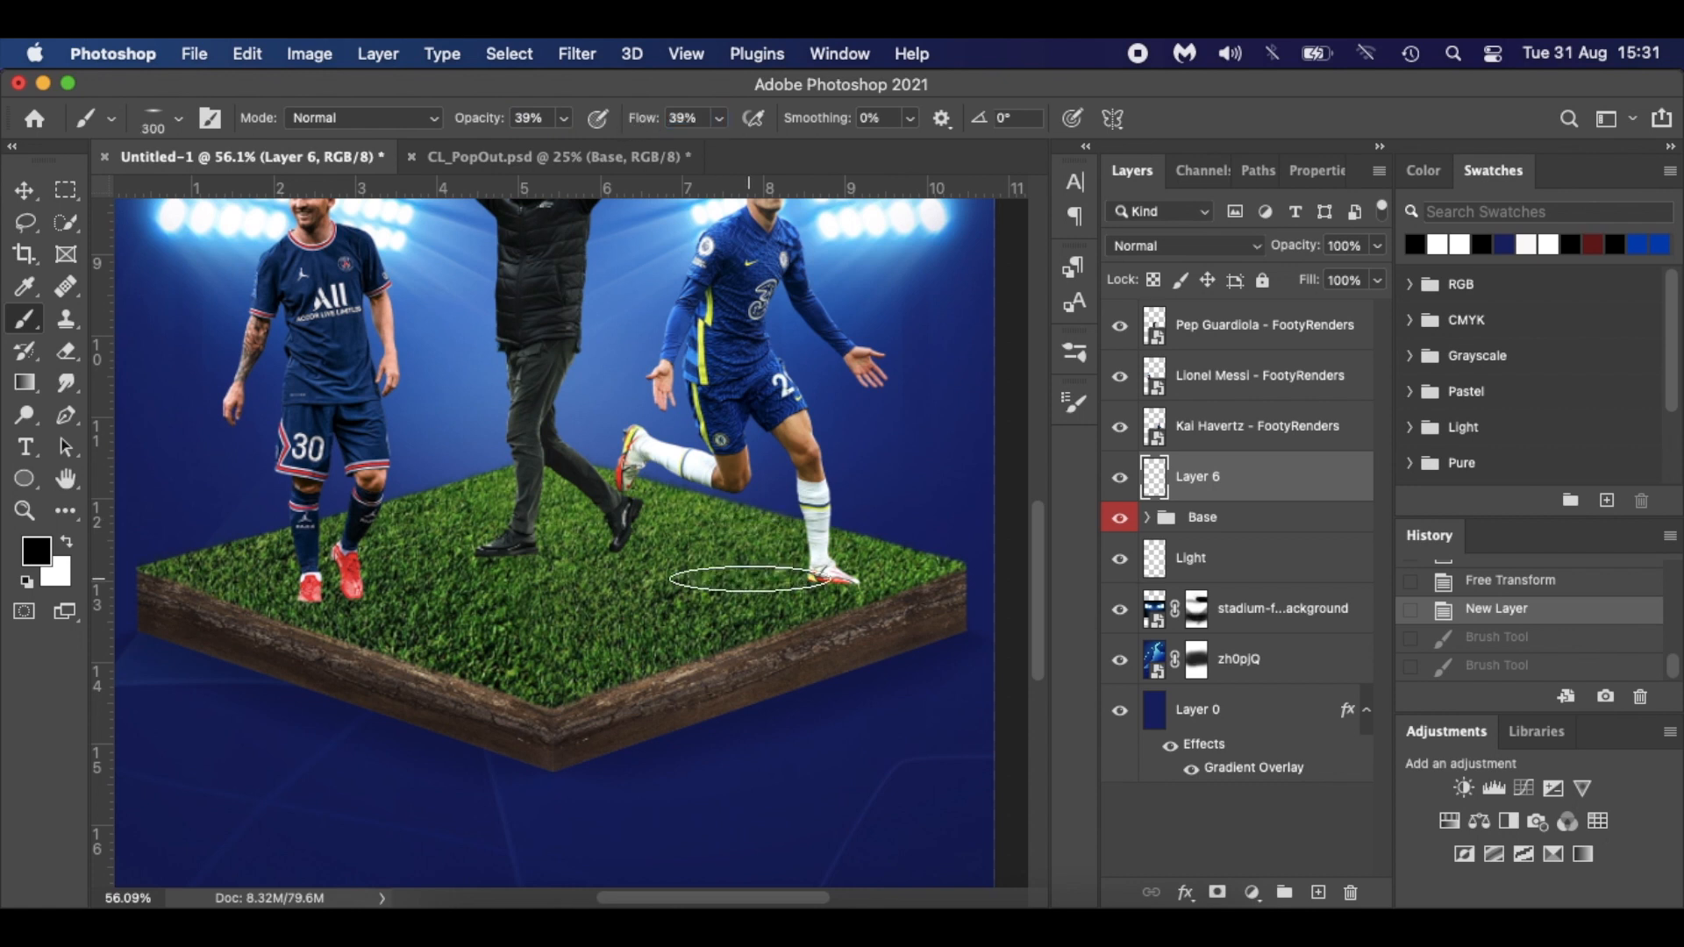
Build up a soft black shadow on the grass beside Havertz's standing foot with repeated dabs of the 400 px brush.
{"action": "right_click", "coordinate": [768, 575]}
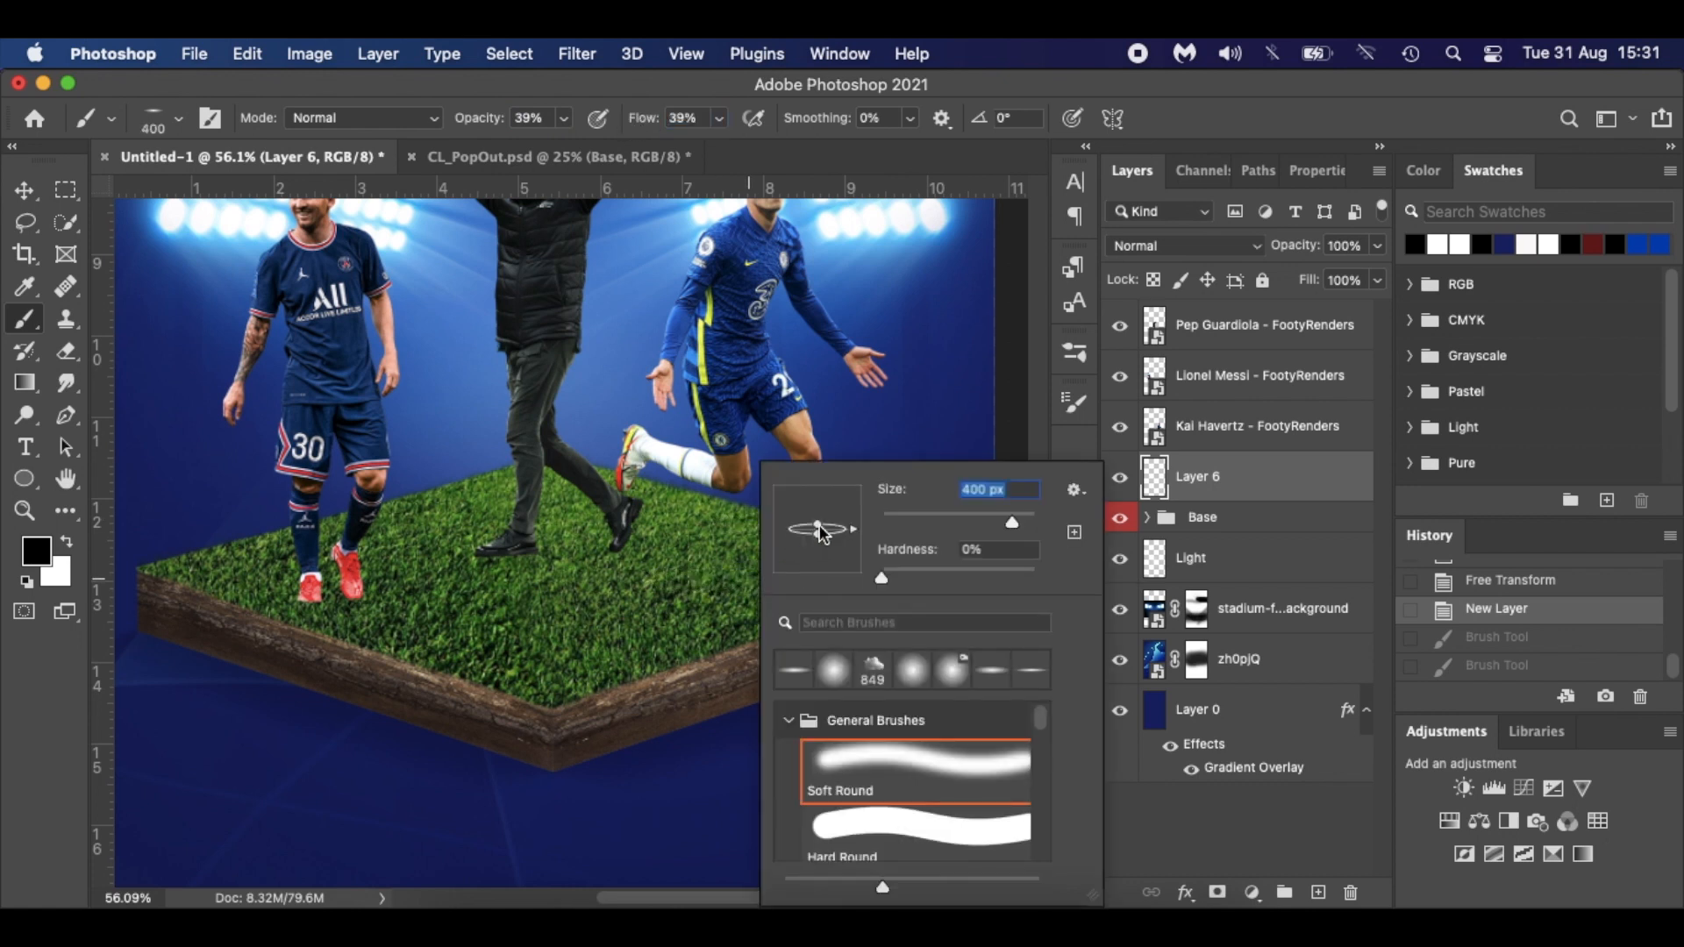
{"action": "left_click", "coordinate": [741, 577]}
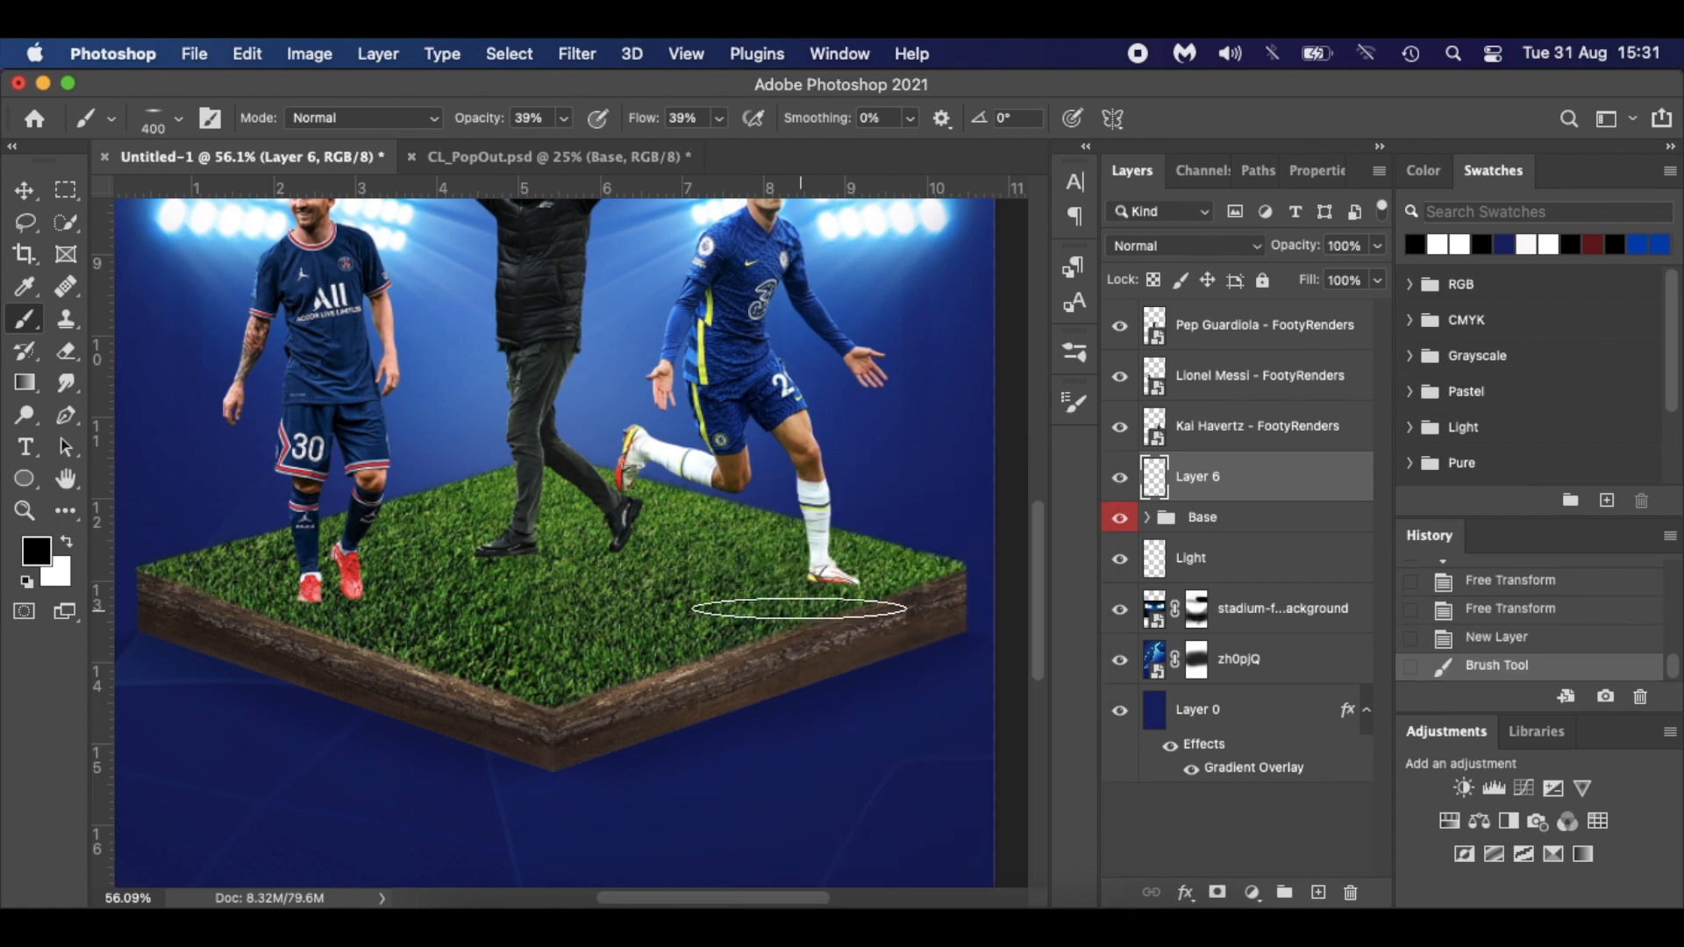
{"action": "key", "text": "super+z"}
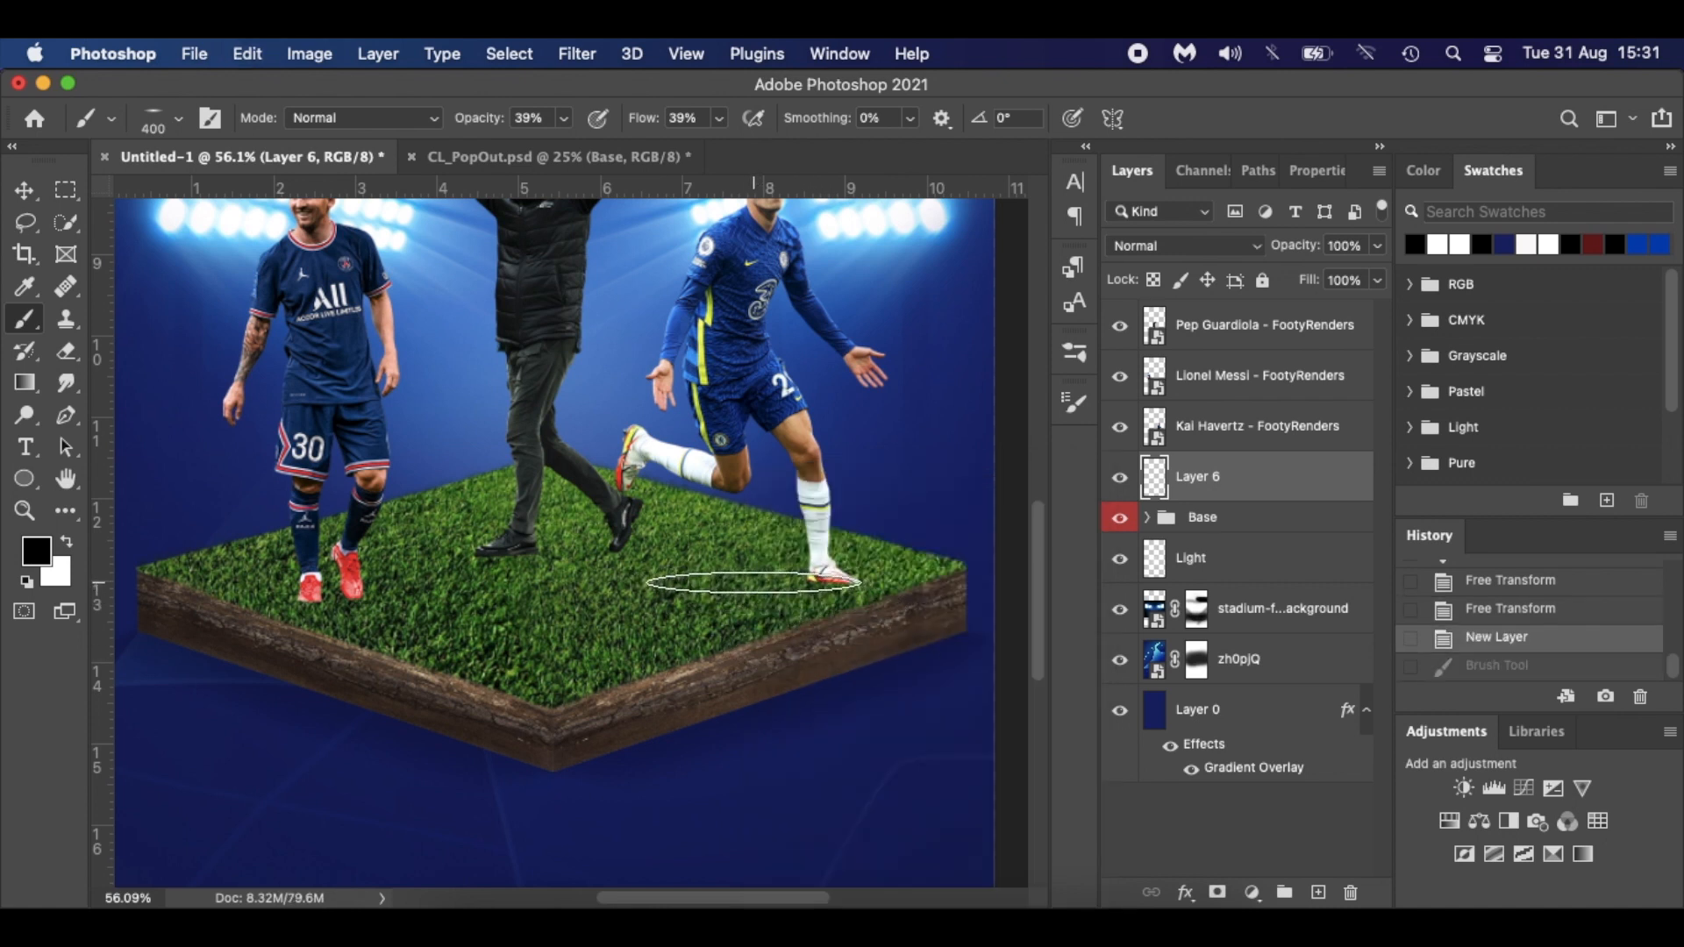
{"action": "left_click", "coordinate": [744, 584]}
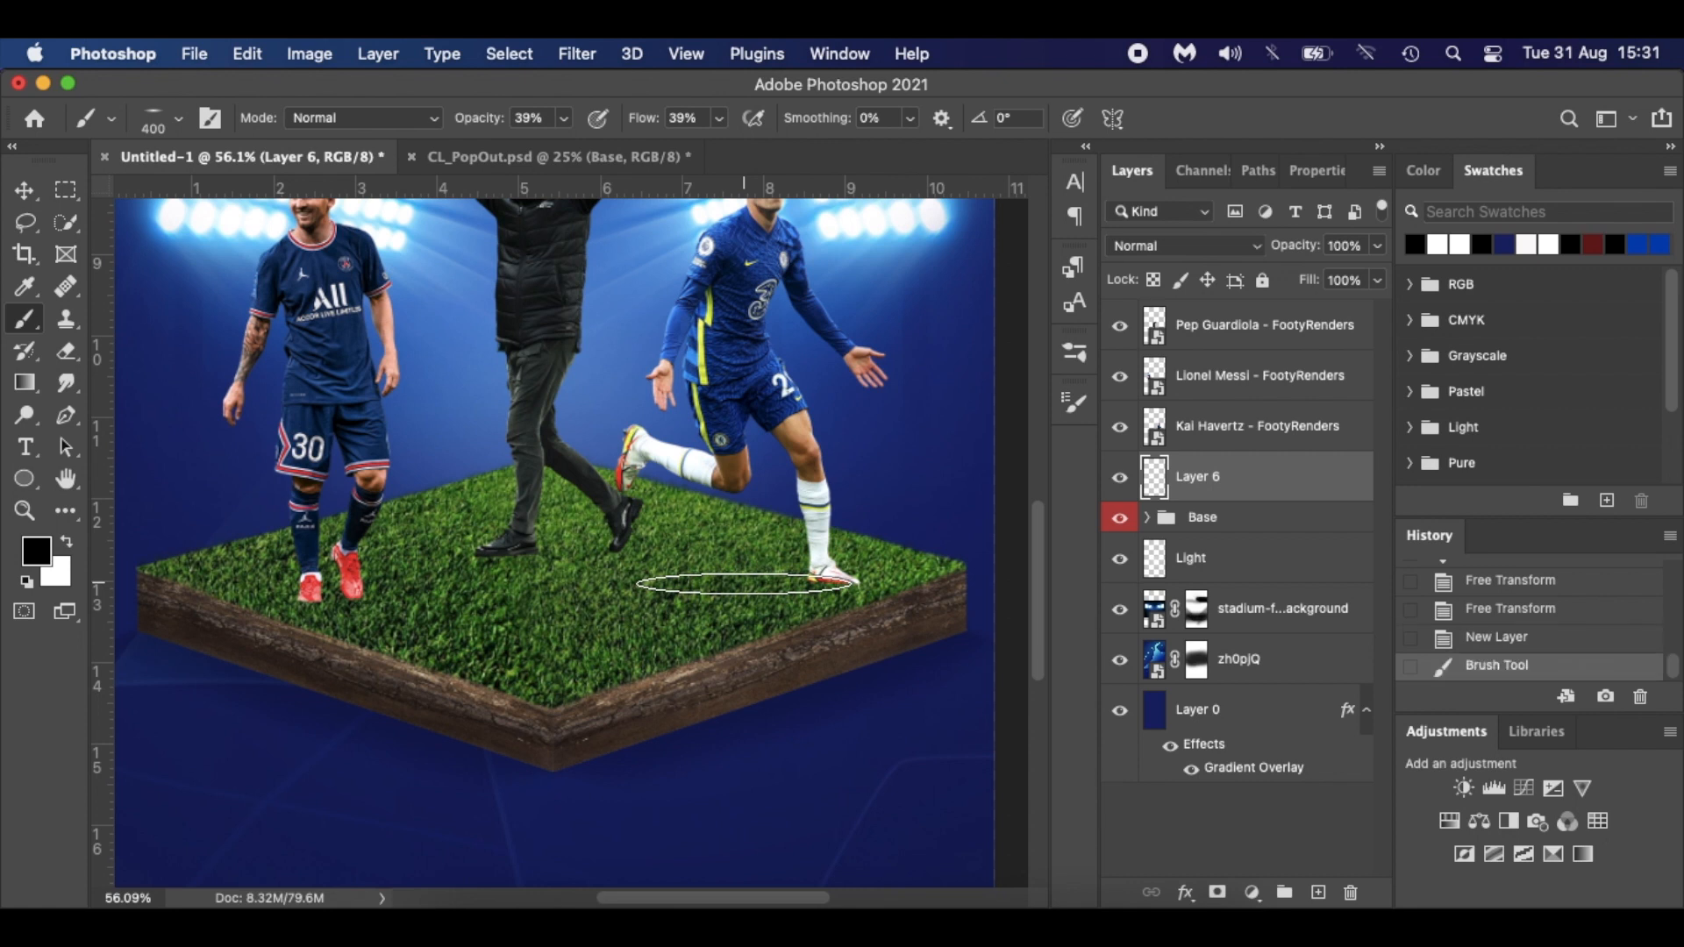
{"action": "left_click", "coordinate": [744, 585]}
{"action": "left_click", "coordinate": [744, 584]}
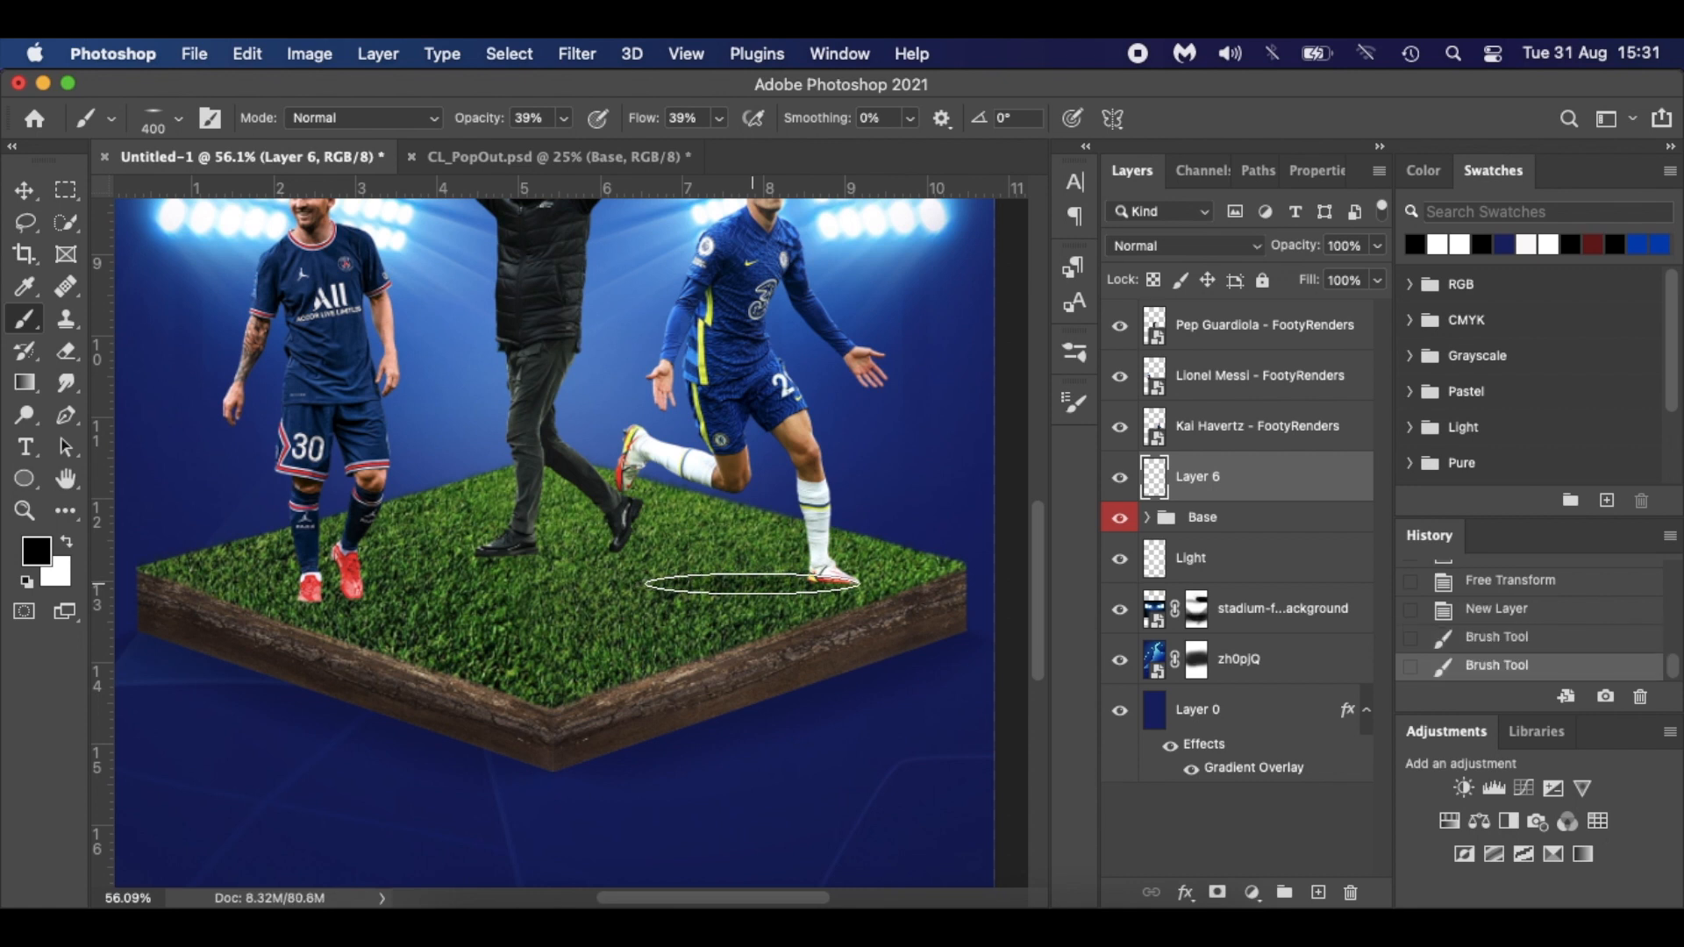
{"action": "left_click", "coordinate": [744, 584]}
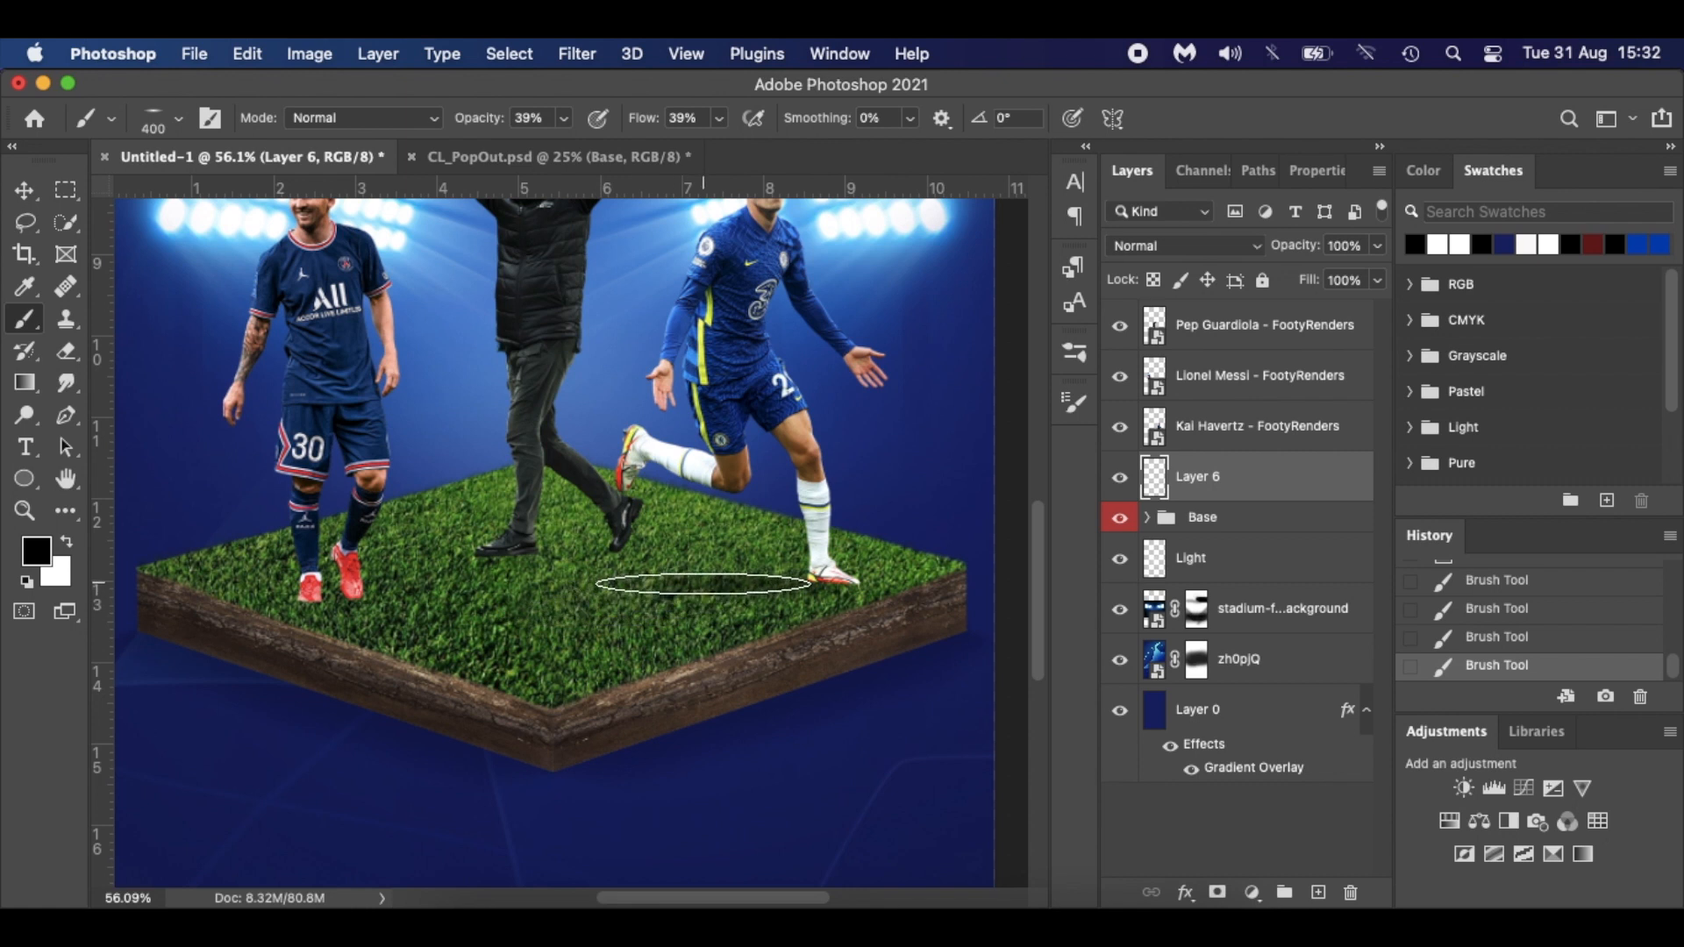
Reduce the brush to 125 px and deepen the shadow close to Havertz's standing boot.
{"action": "key", "text": "bracketleft"}
{"action": "key", "text": "bracketleft"}
{"action": "key", "text": "bracketleft"}
{"action": "key", "text": "bracketleft"}
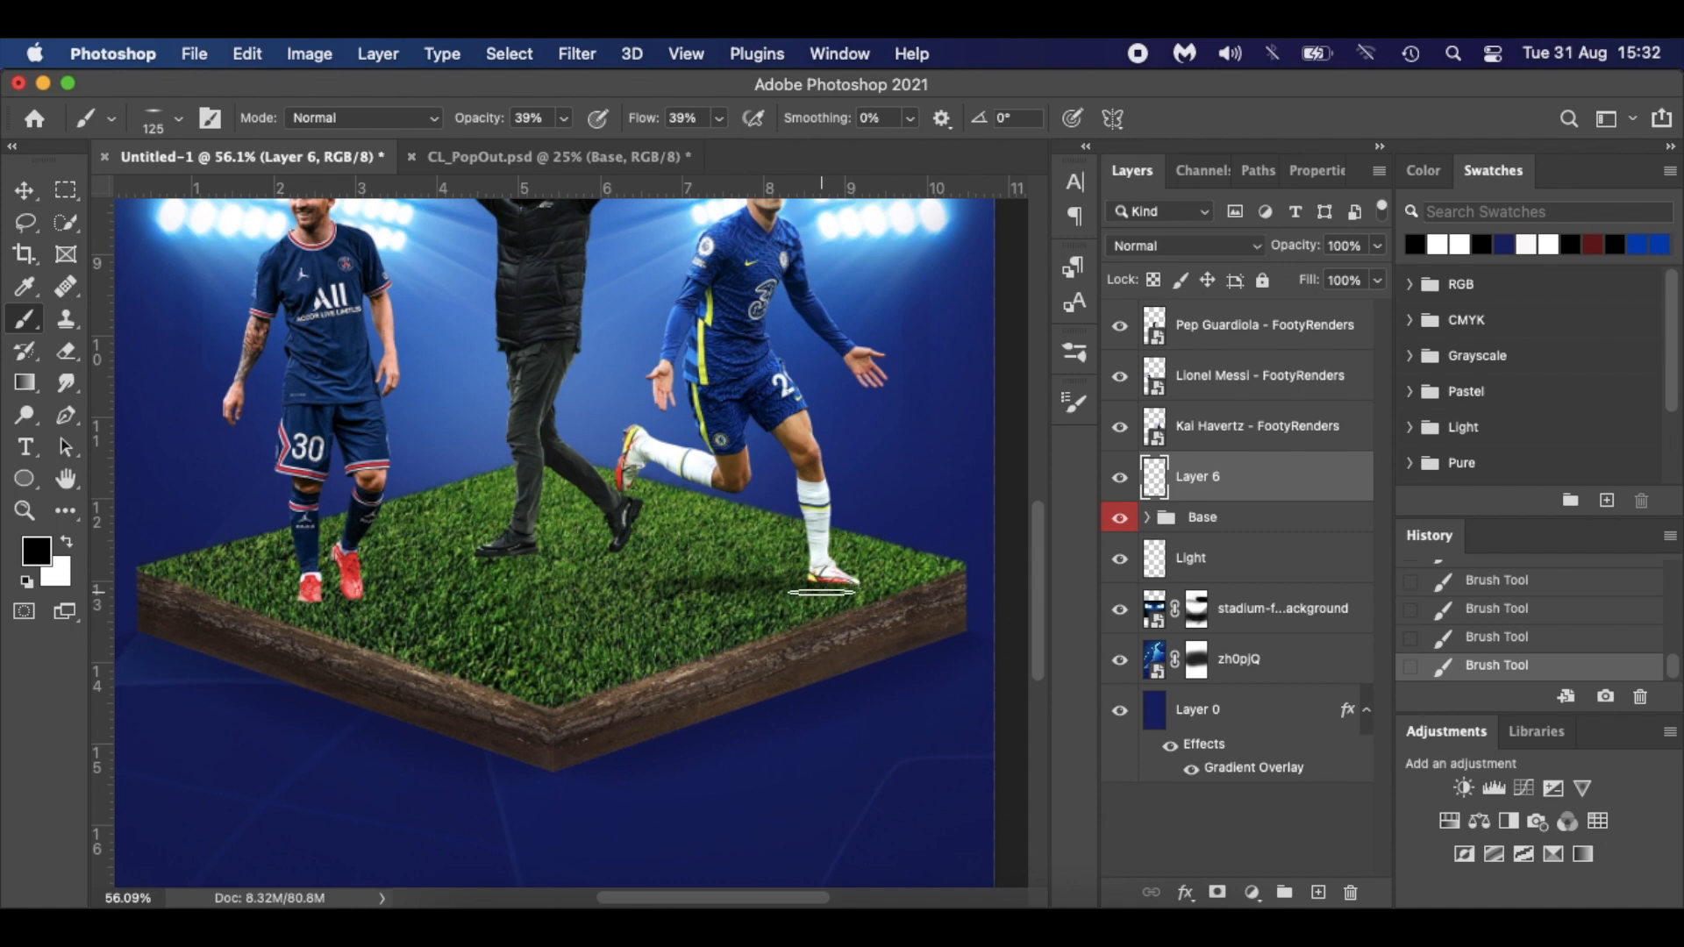
Make the brush tip slightly rounder, reduce it to 70 px, and paint contact shadows beneath Guardiola's shoes.
{"action": "scroll", "coordinate": [509, 569], "scroll_direction": "up", "scroll_amount": 2}
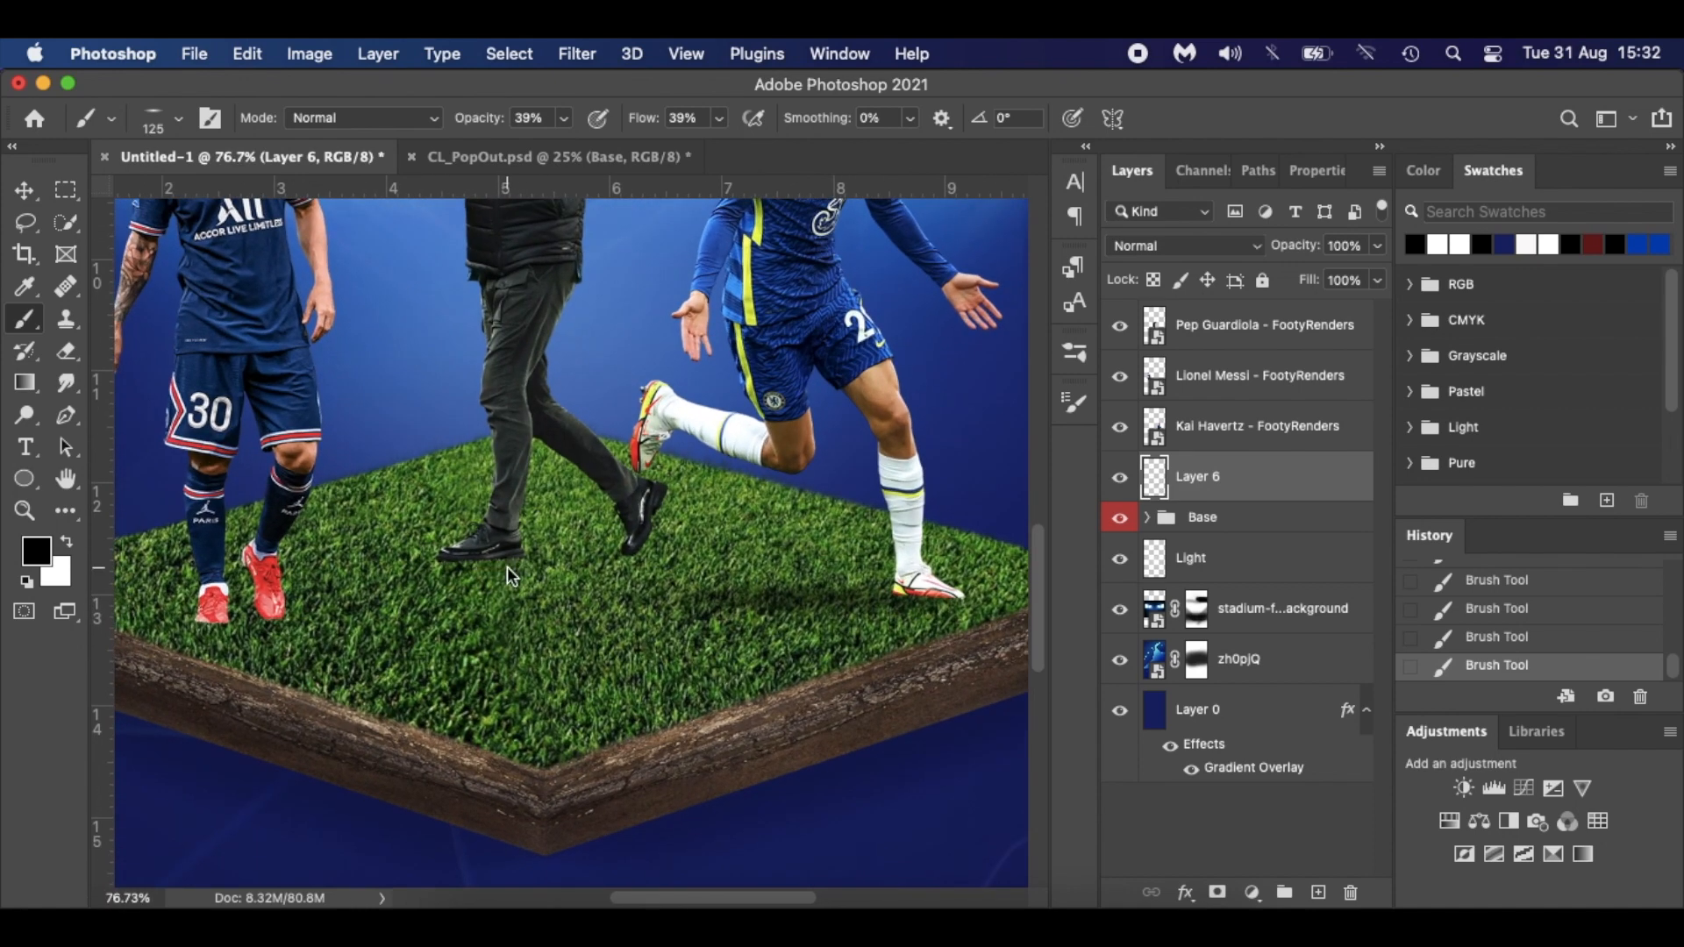
{"action": "right_click", "coordinate": [507, 567]}
{"action": "left_click_drag", "start_coordinate": [578, 526], "coordinate": [578, 523]}
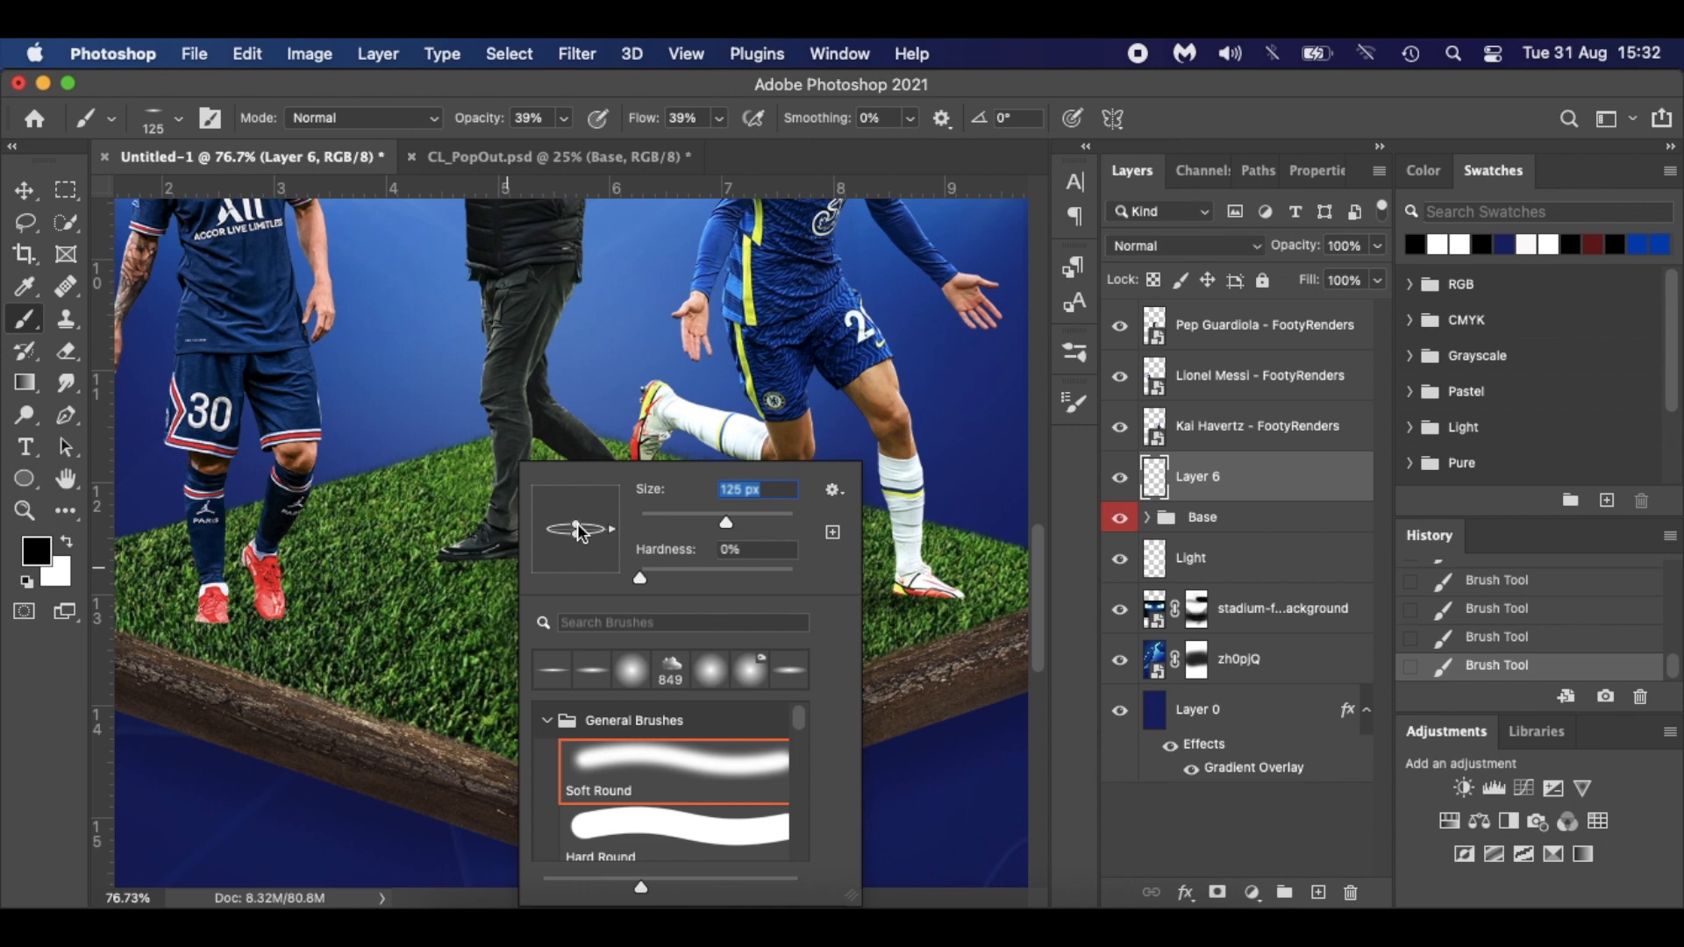
{"action": "key", "text": "Return"}
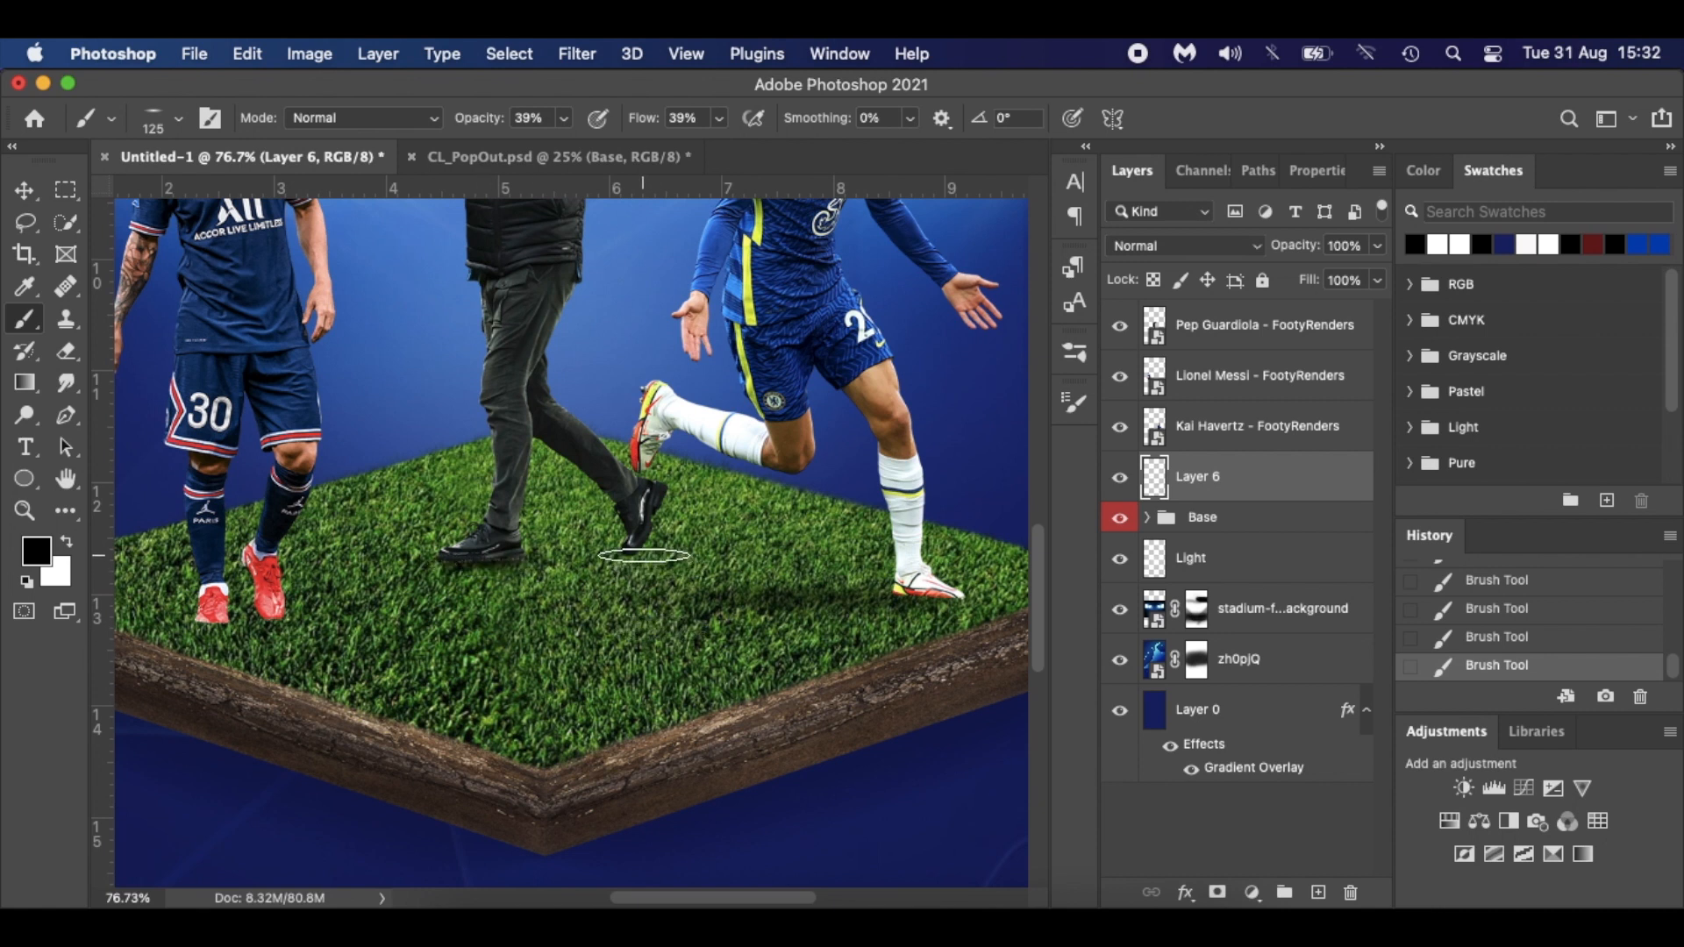
{"action": "key", "text": "bracketleft"}
{"action": "key", "text": "bracketleft"}
{"action": "key", "text": "bracketleft"}
{"action": "key", "text": "bracketleft"}
{"action": "left_click", "coordinate": [1121, 479]}
{"action": "left_click", "coordinate": [1121, 479]}
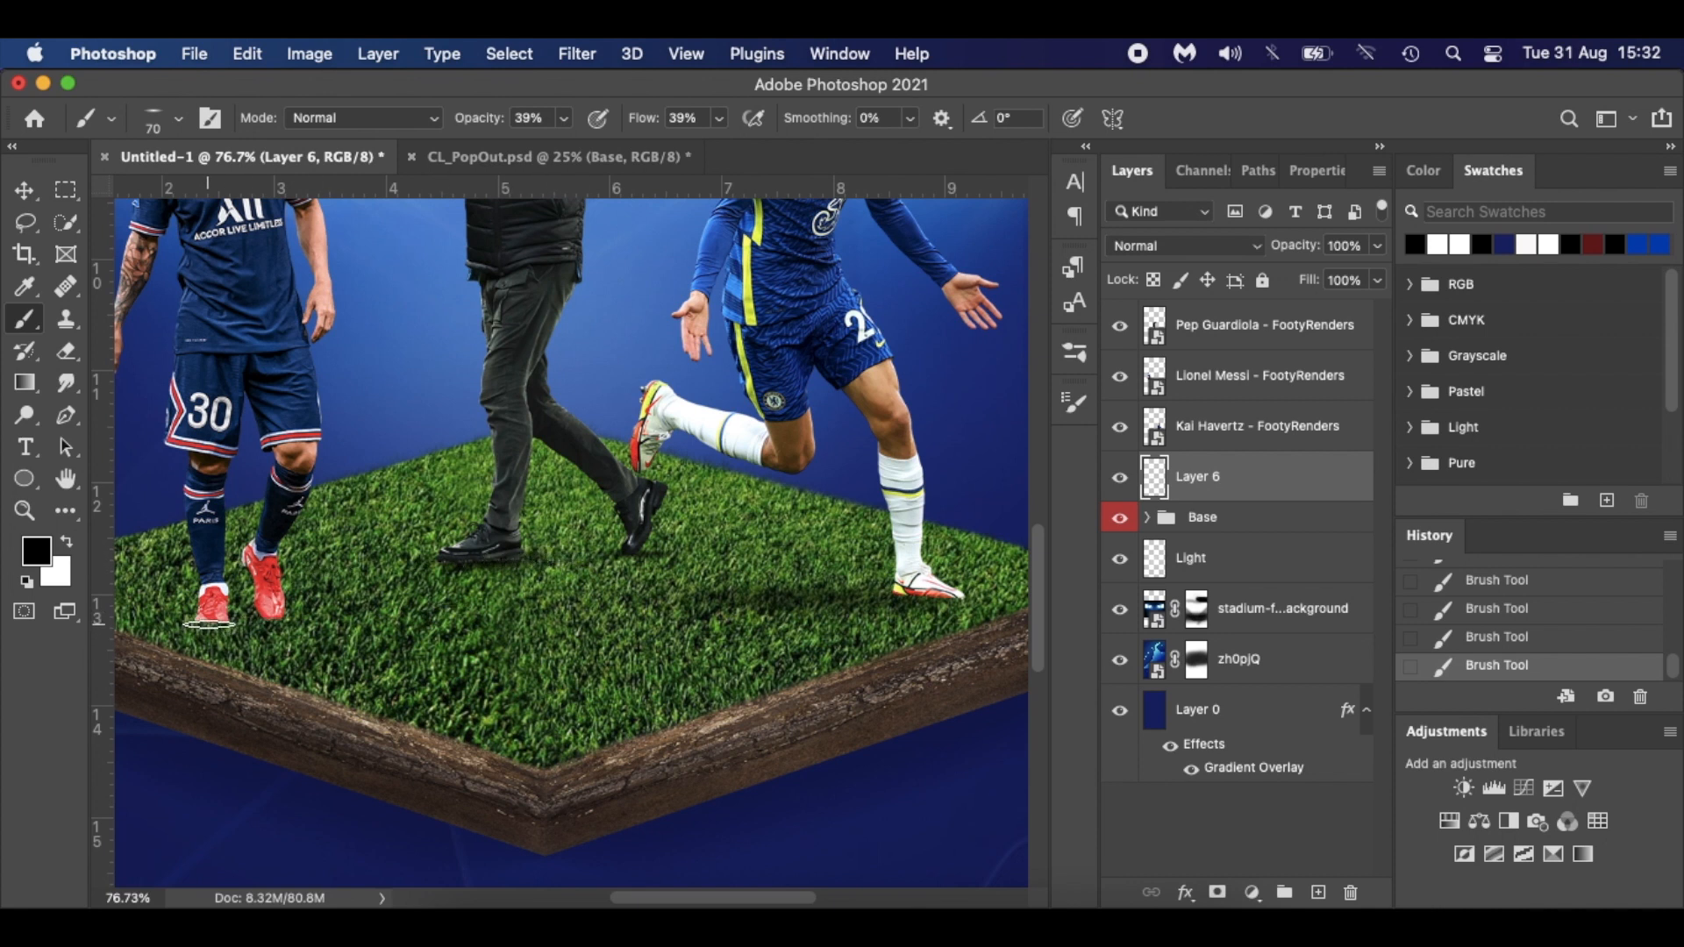
Paint contact shadows beneath Messi's boots, enlarging the brush to 150 px, and compare the poster with and without the shadow layer.
{"action": "left_click", "coordinate": [266, 620]}
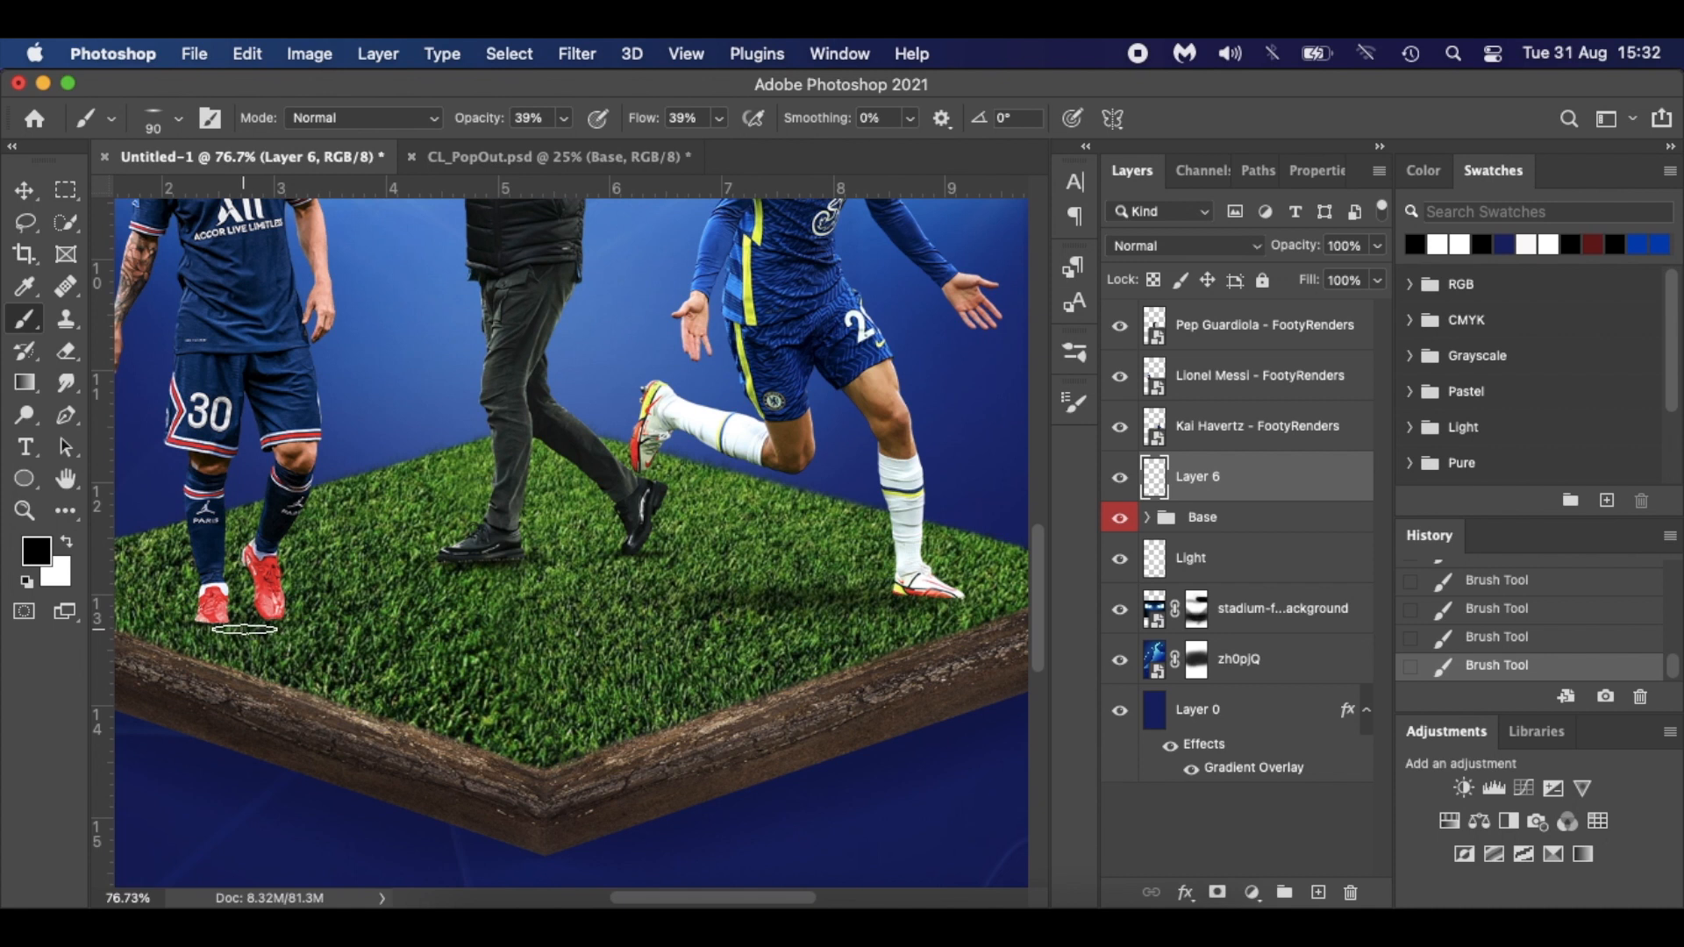
{"action": "key", "text": "bracketright"}
{"action": "key", "text": "bracketright"}
{"action": "key", "text": "bracketright"}
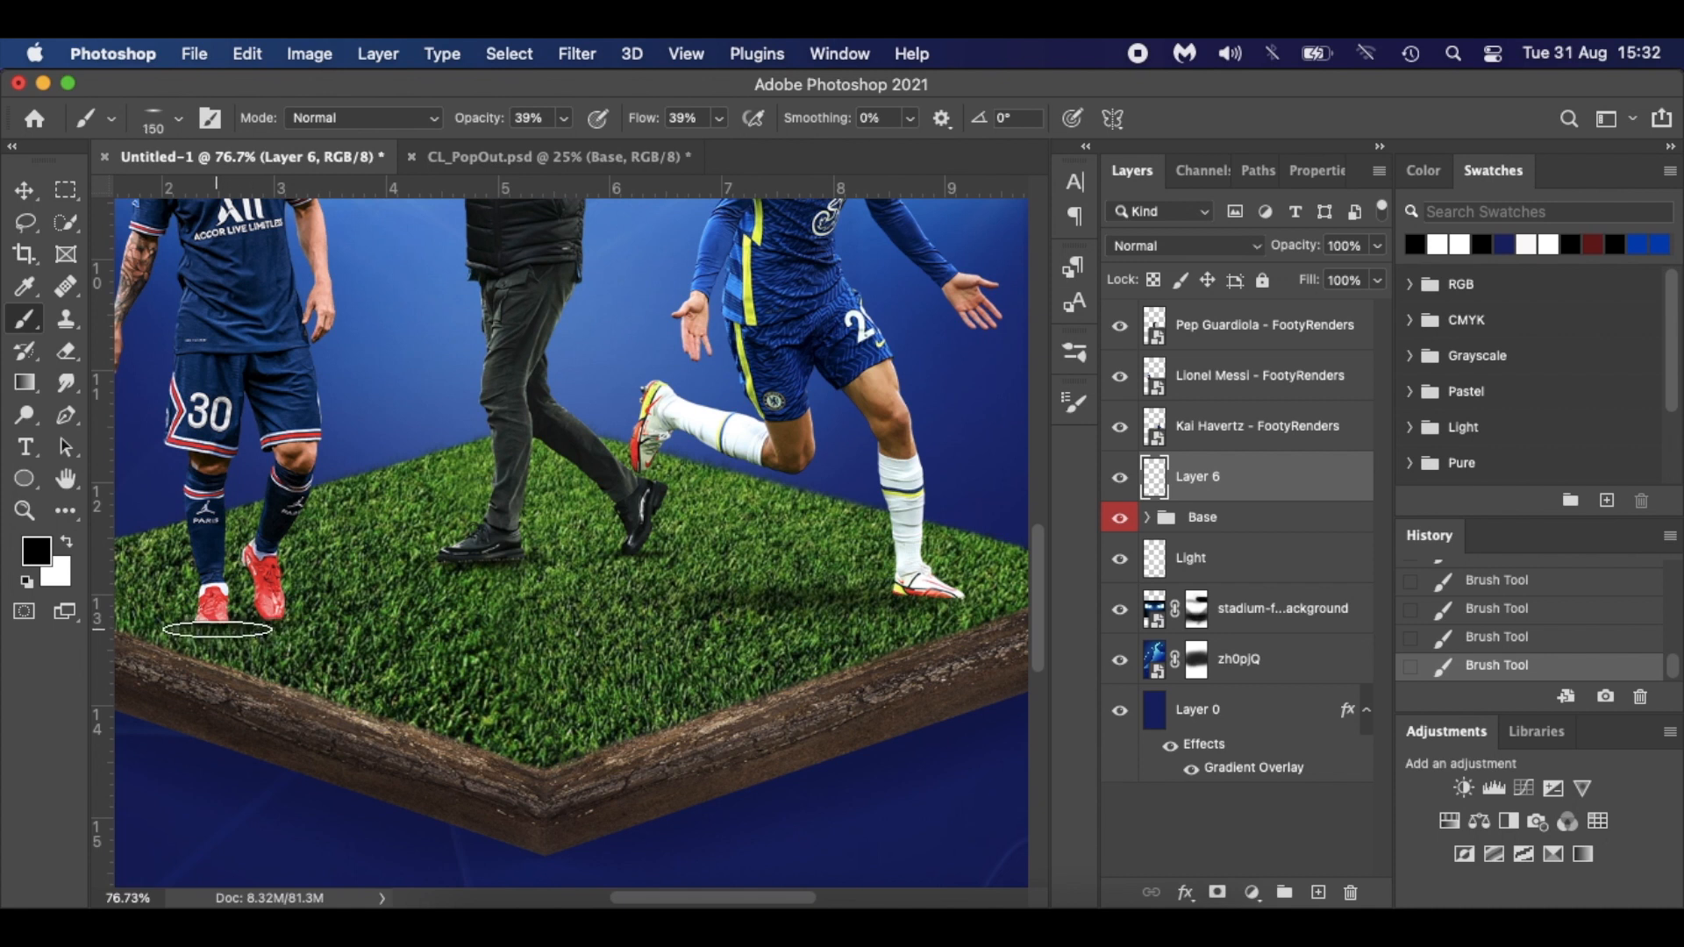
{"action": "key", "text": "super+0"}
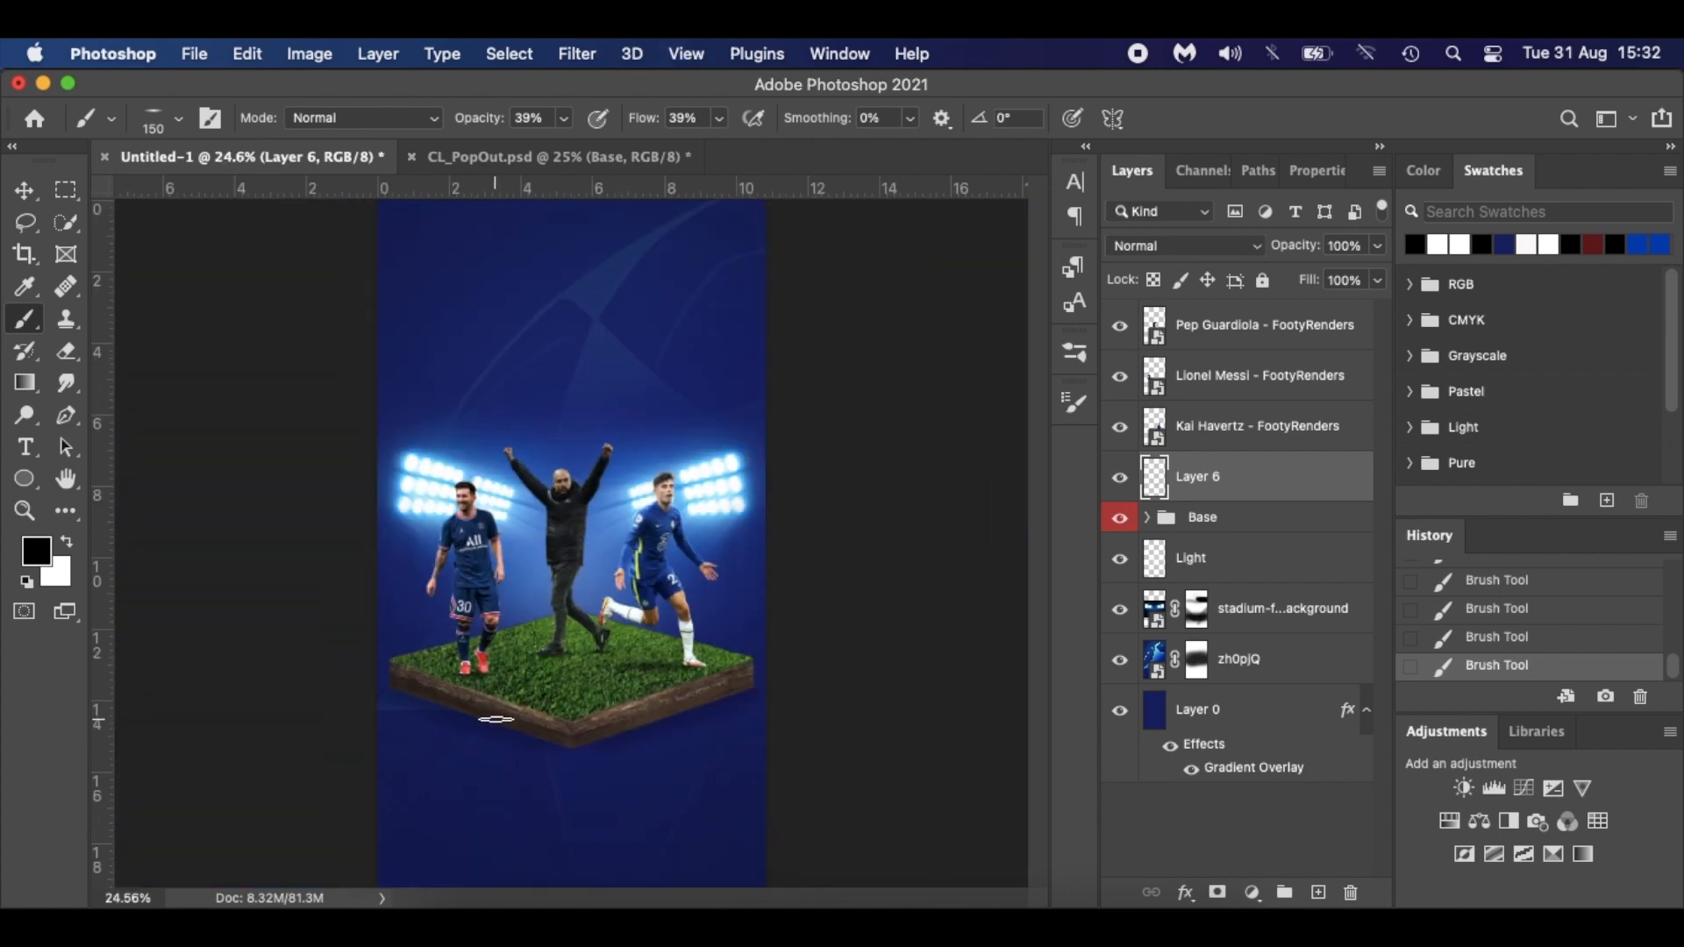
{"action": "left_click", "coordinate": [1120, 479]}
{"action": "left_click", "coordinate": [1120, 479]}
Rename the painted shadow layer as Shadow.
{"action": "double_click", "coordinate": [1198, 482]}
{"action": "type", "text": "Shadow"}
{"action": "key", "text": "Return"}
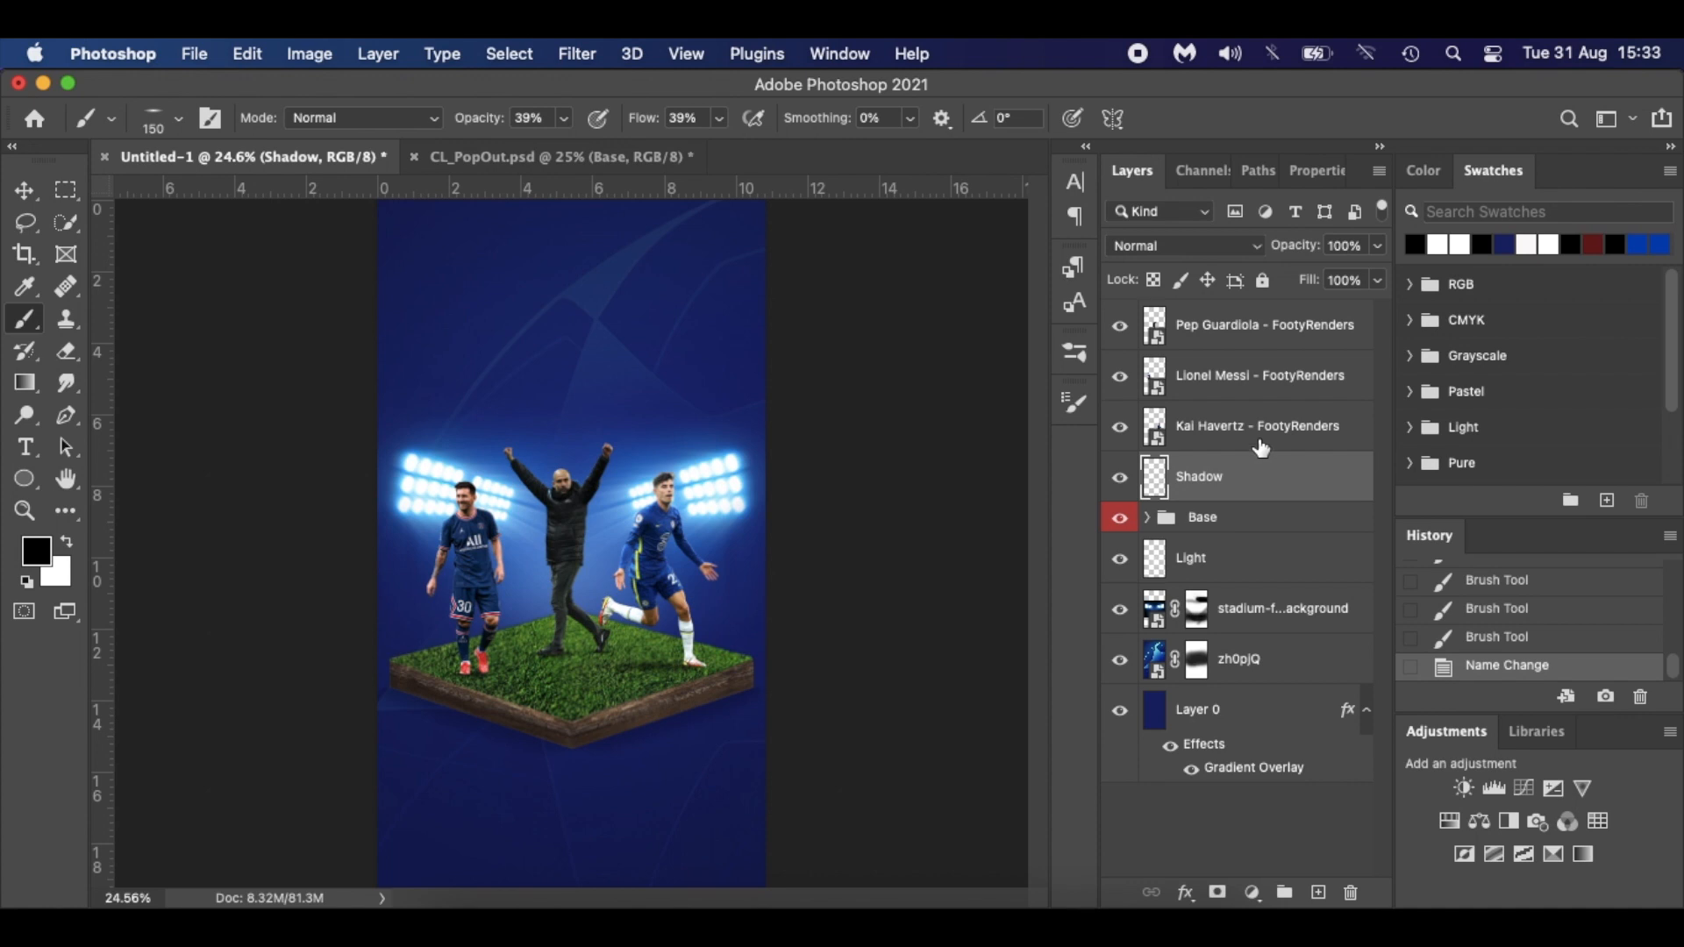
Create a new layer directly above the Kai Havertz layer and clip it to him with a clipping mask.
{"action": "scroll", "coordinate": [658, 580], "scroll_direction": "up", "scroll_amount": 5}
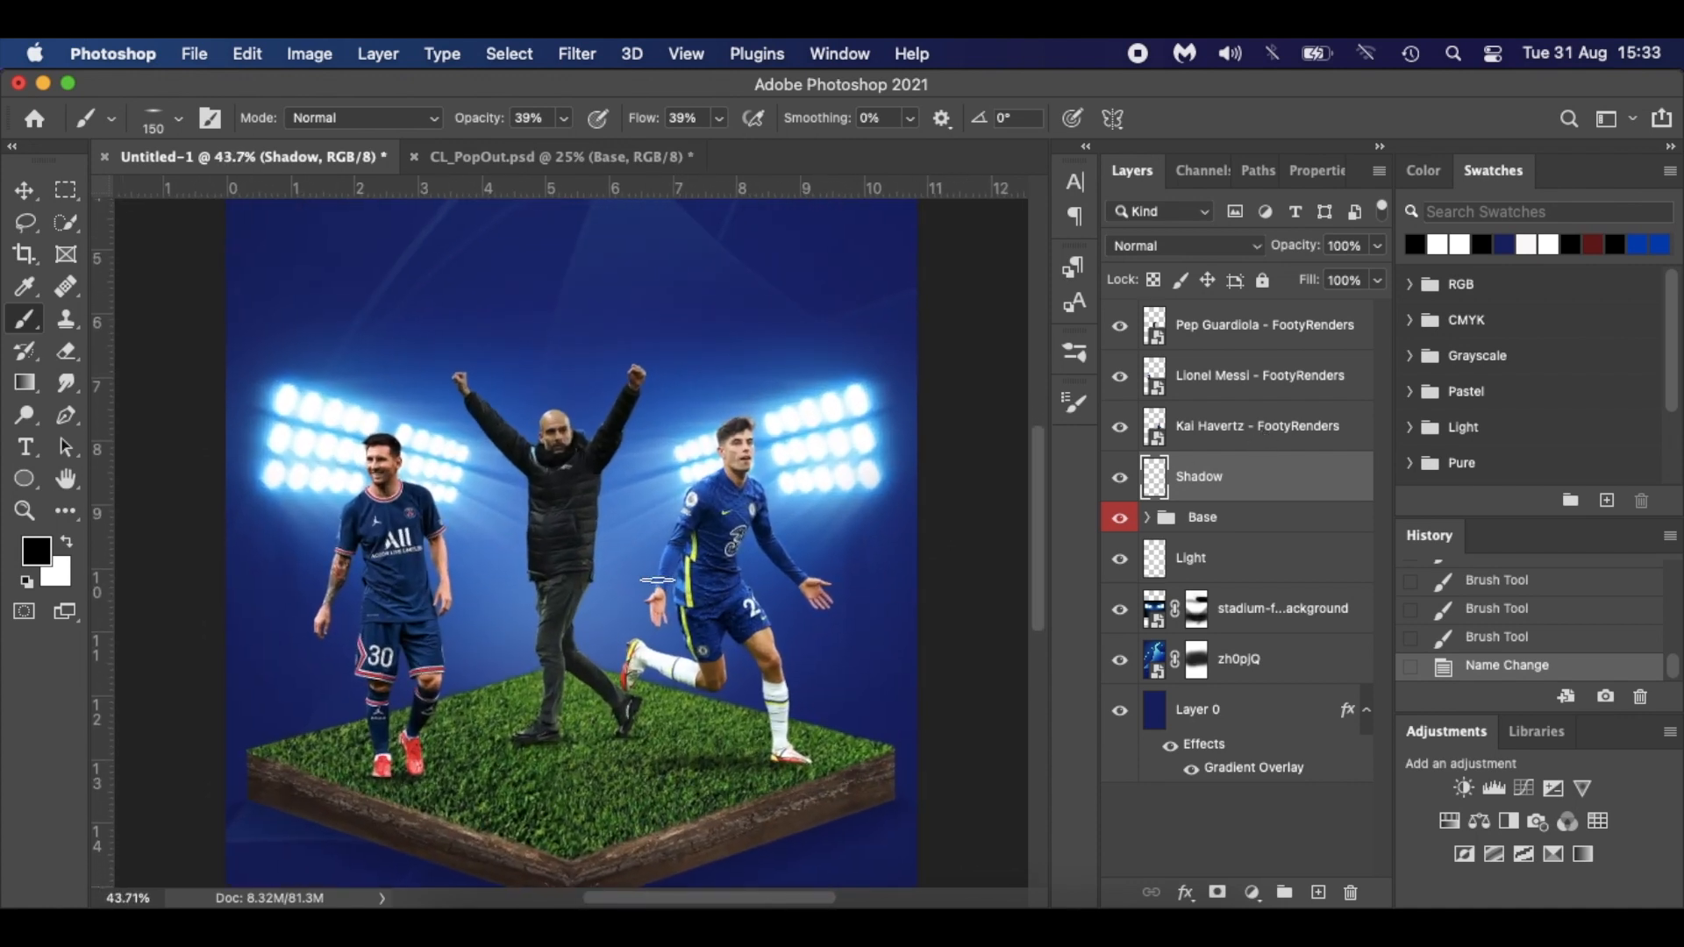
{"action": "left_click", "coordinate": [1249, 420]}
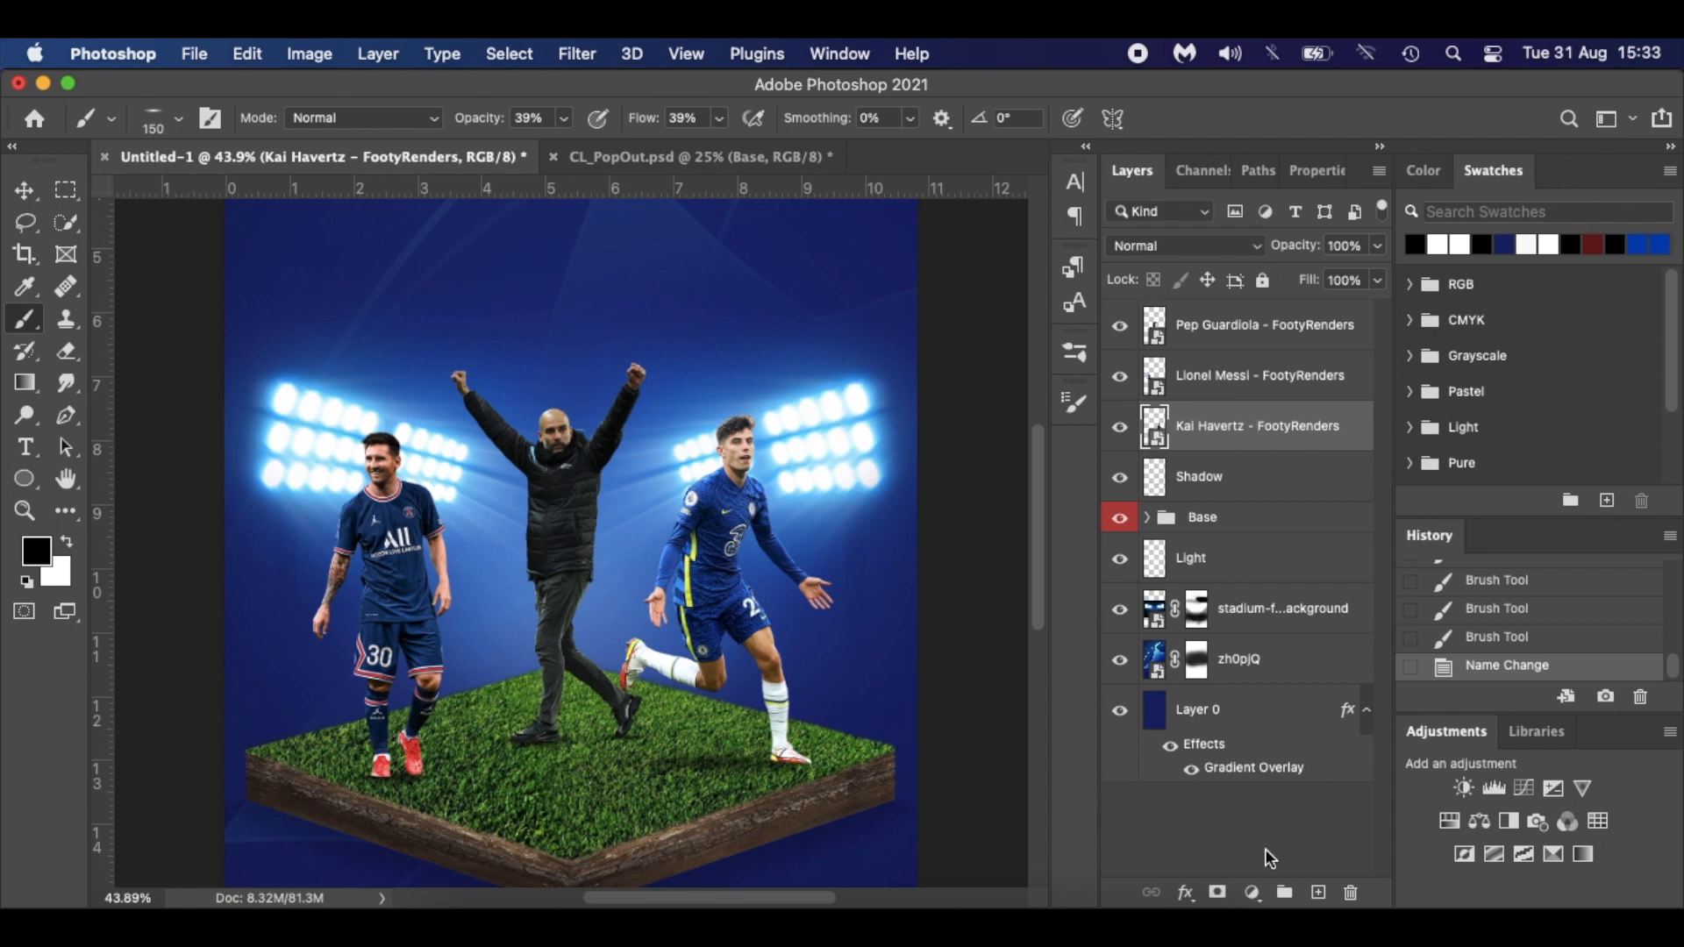
{"action": "left_click", "coordinate": [1319, 893]}
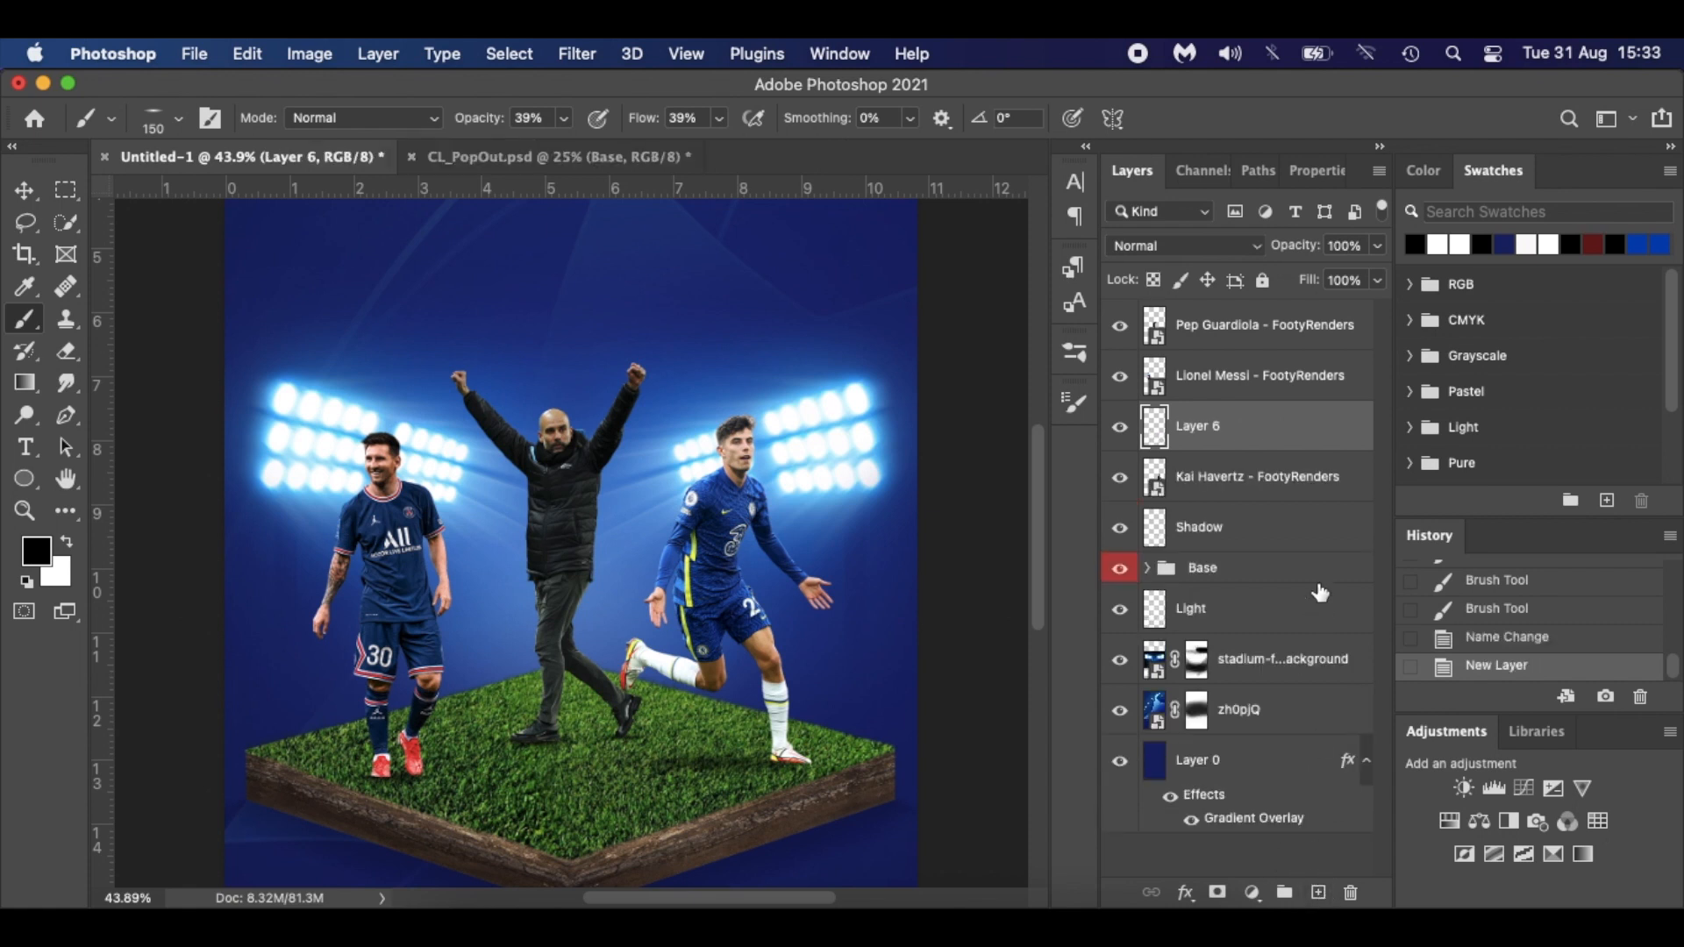
{"action": "left_click", "coordinate": [1287, 448], "text": "alt"}
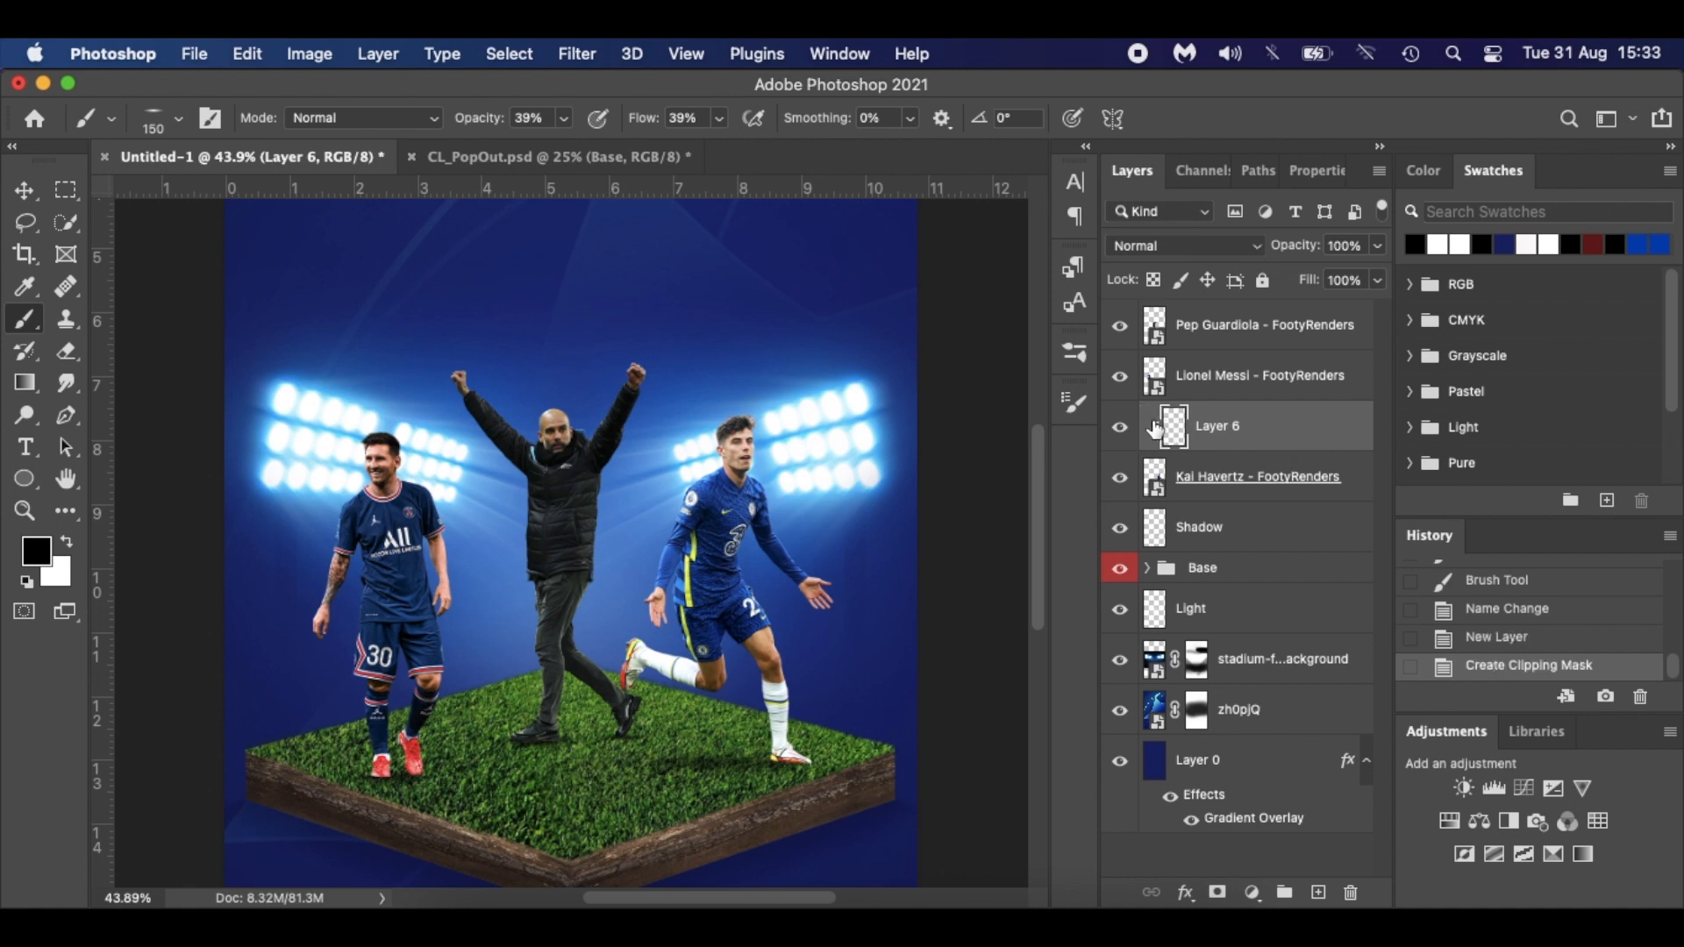
{"action": "left_click", "coordinate": [1257, 447], "text": "alt"}
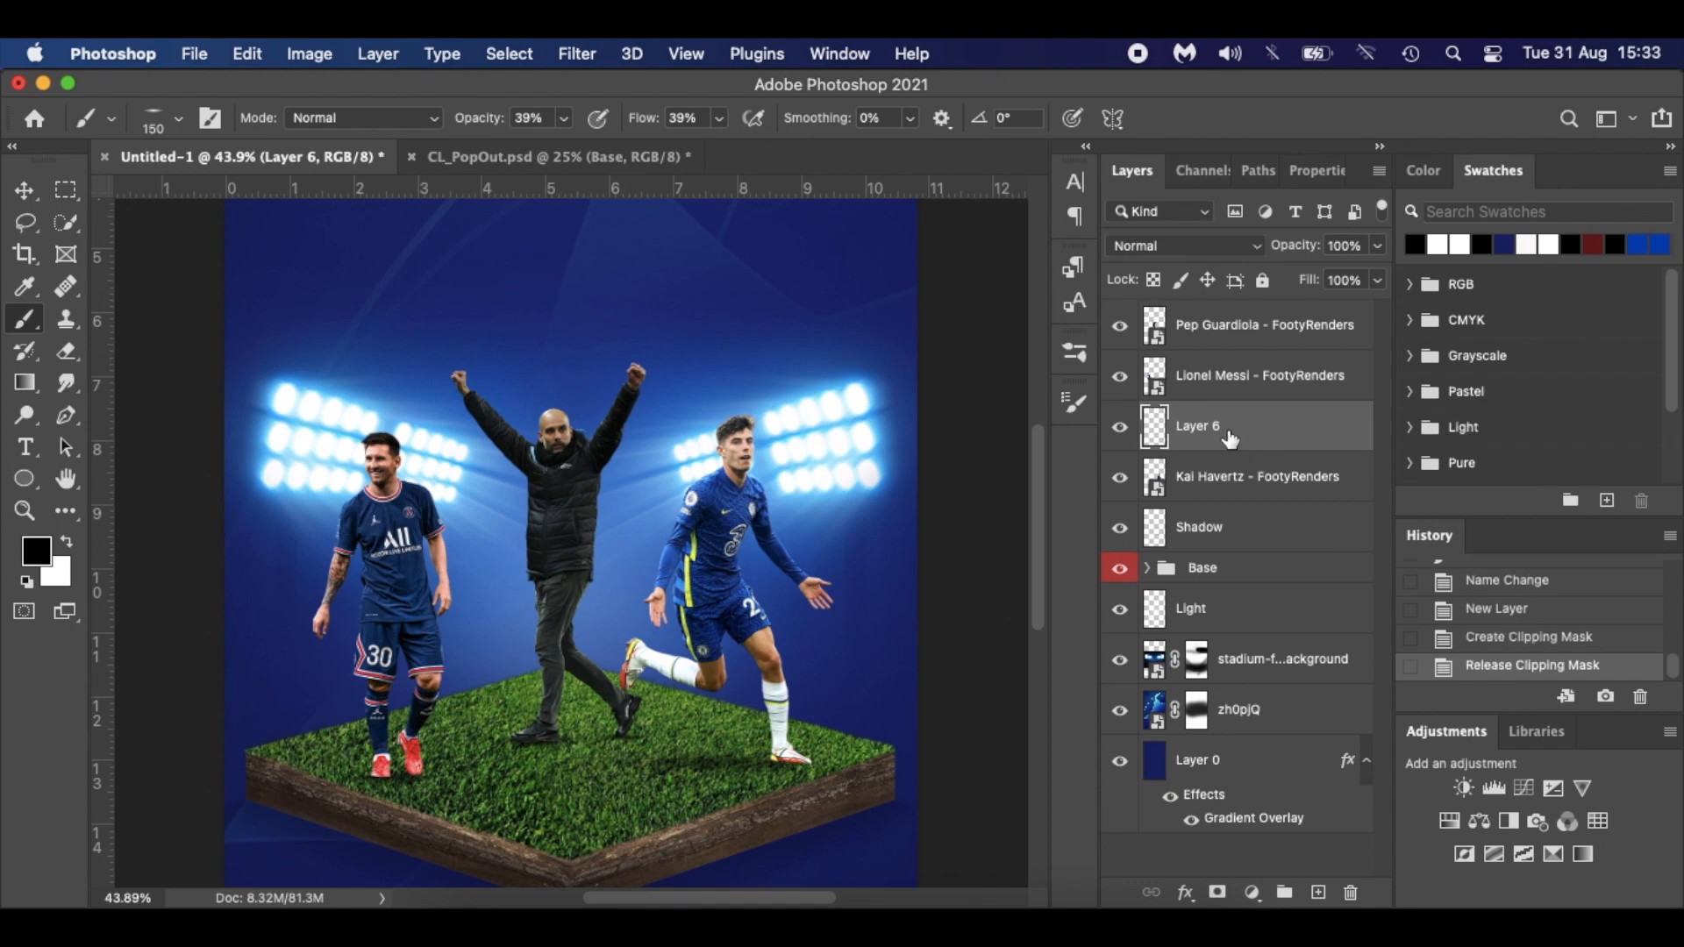
{"action": "right_click", "coordinate": [1274, 431]}
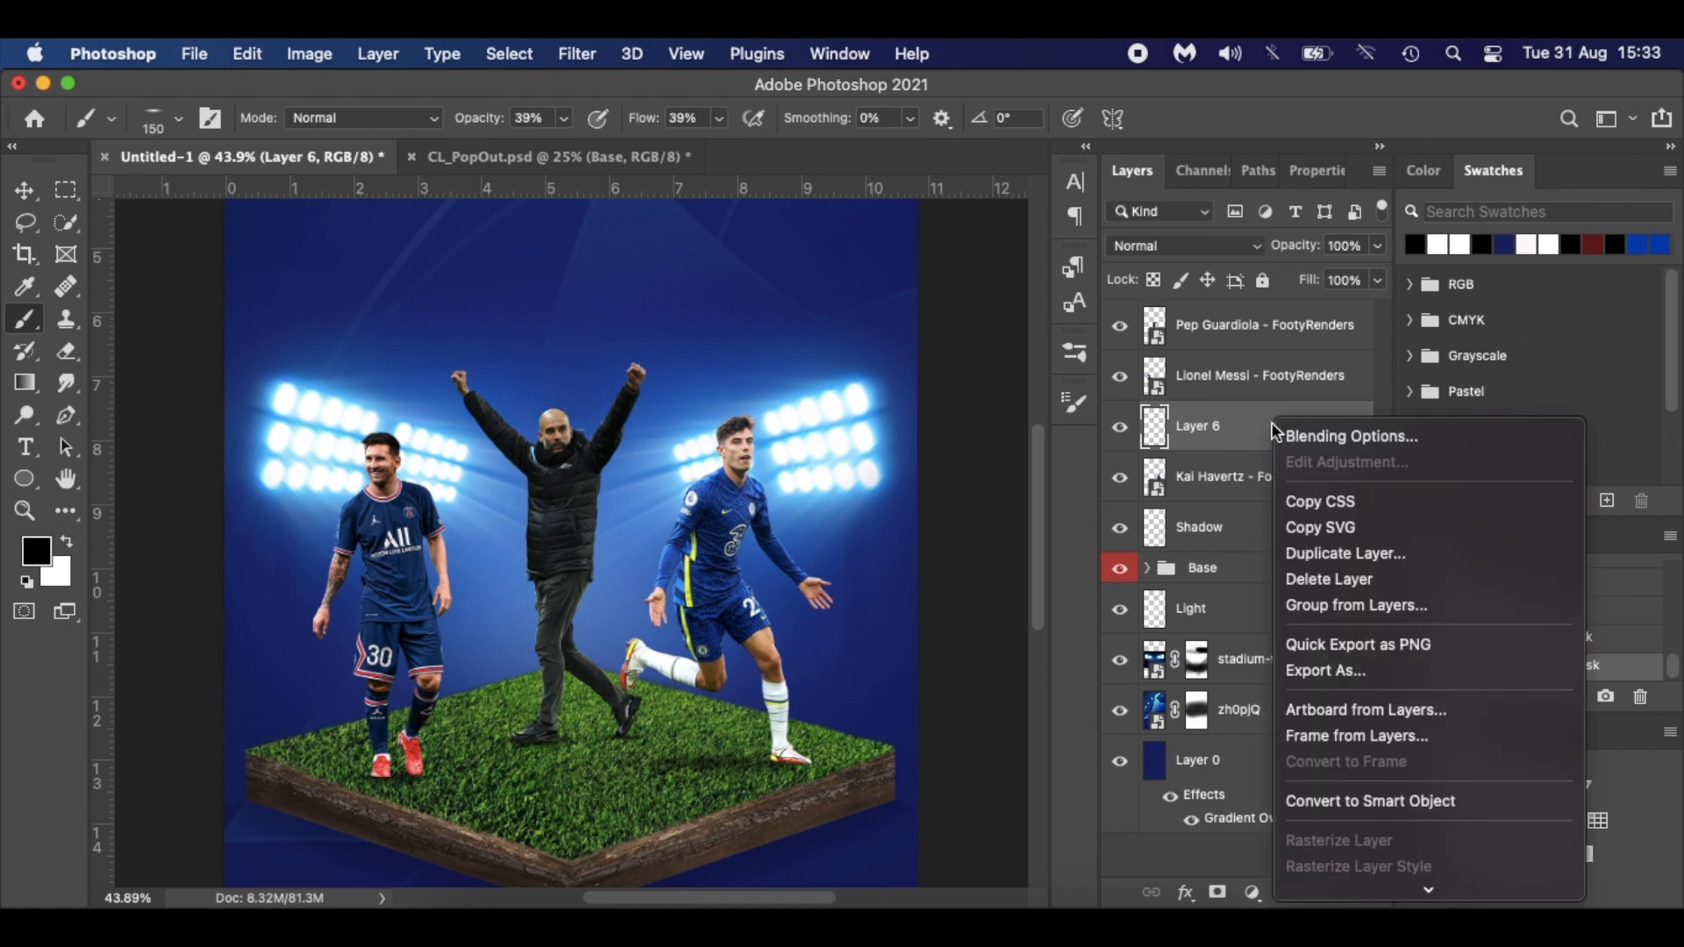
{"action": "scroll", "coordinate": [1346, 877], "scroll_direction": "down", "scroll_amount": 5}
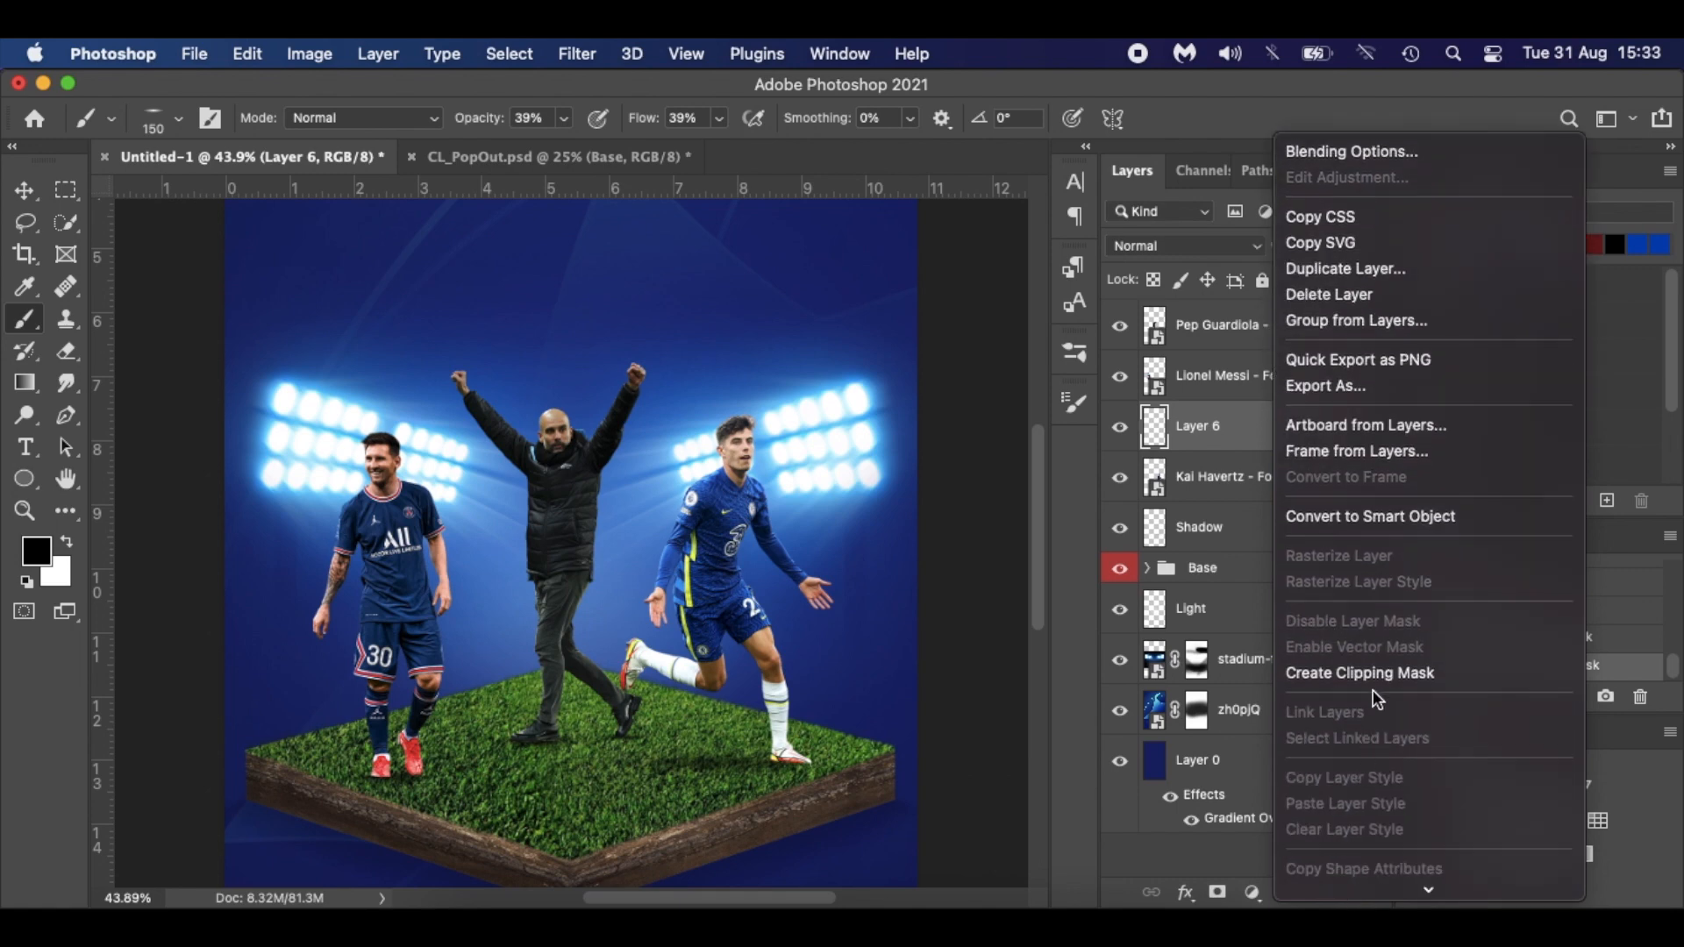
{"action": "left_click", "coordinate": [1372, 677]}
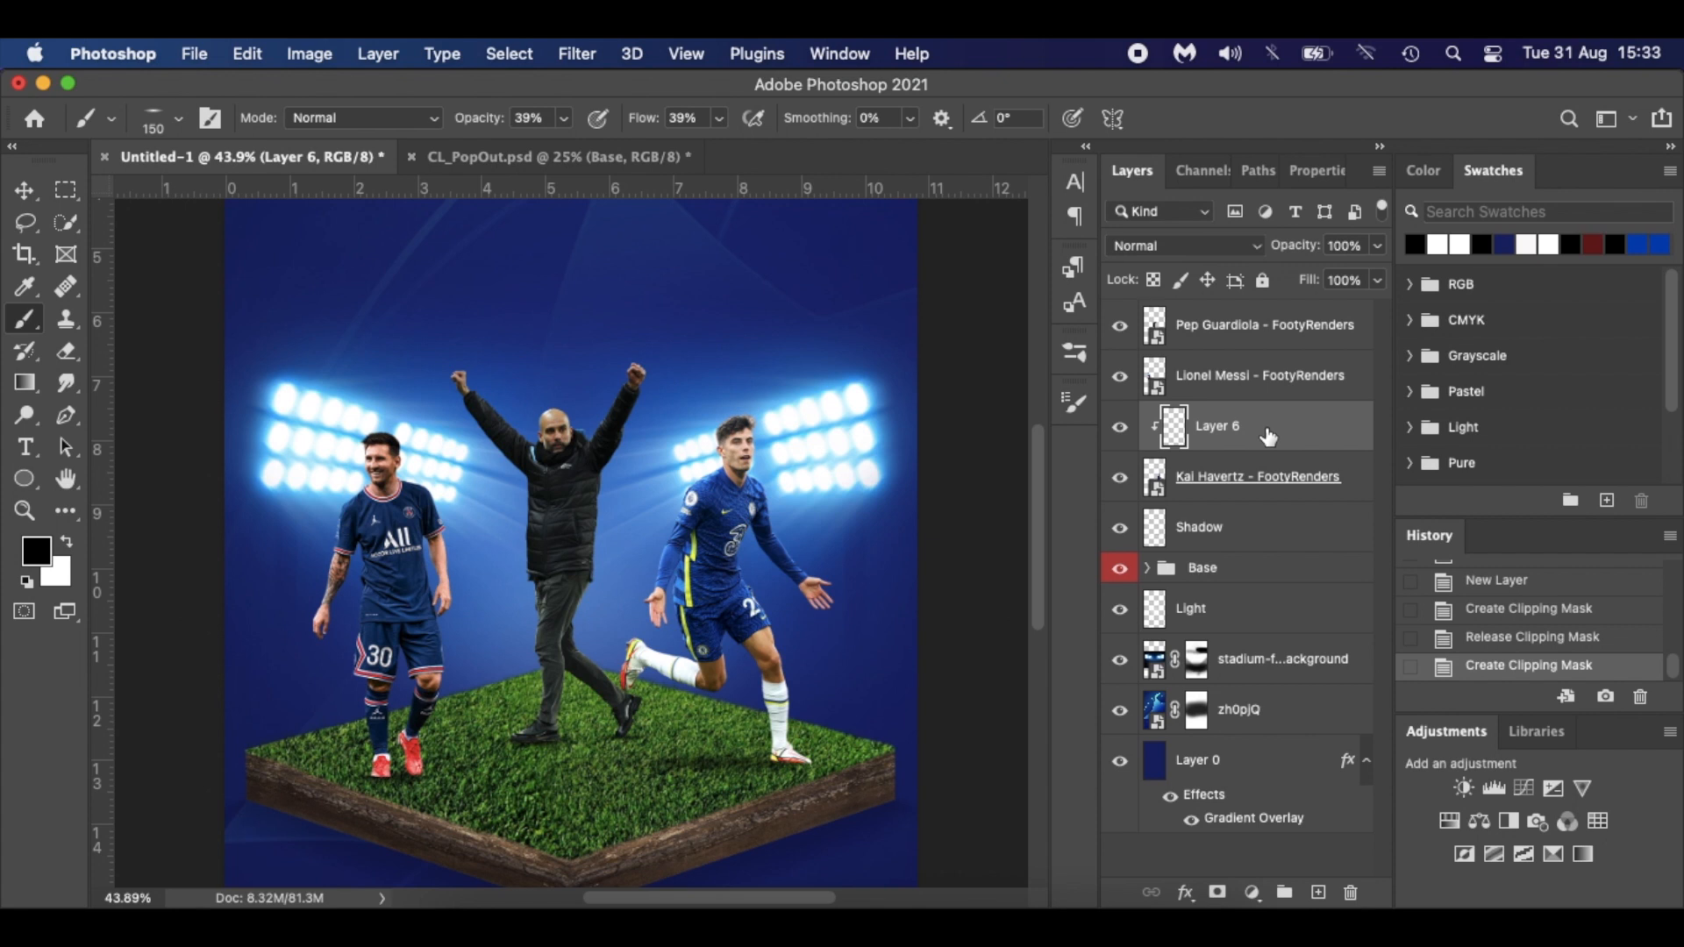
Fill the clipped layer above Kai Havertz with 50% Gray and set its blending mode to Overlay.
{"action": "left_click", "coordinate": [248, 55]}
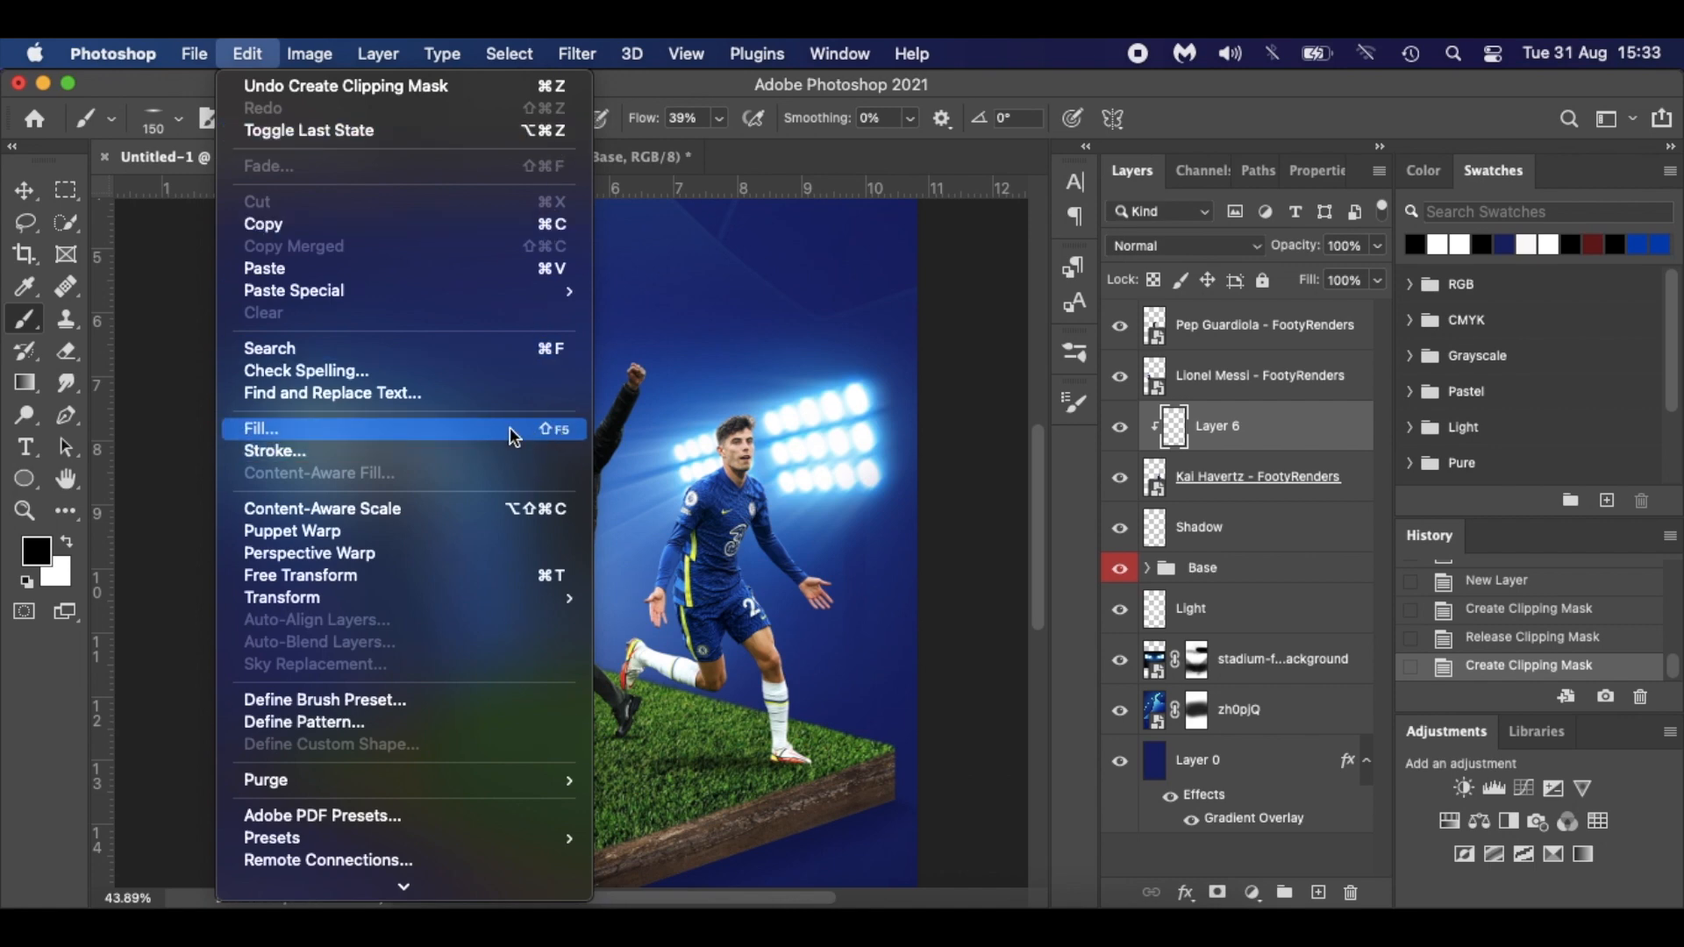
{"action": "left_click", "coordinate": [390, 438]}
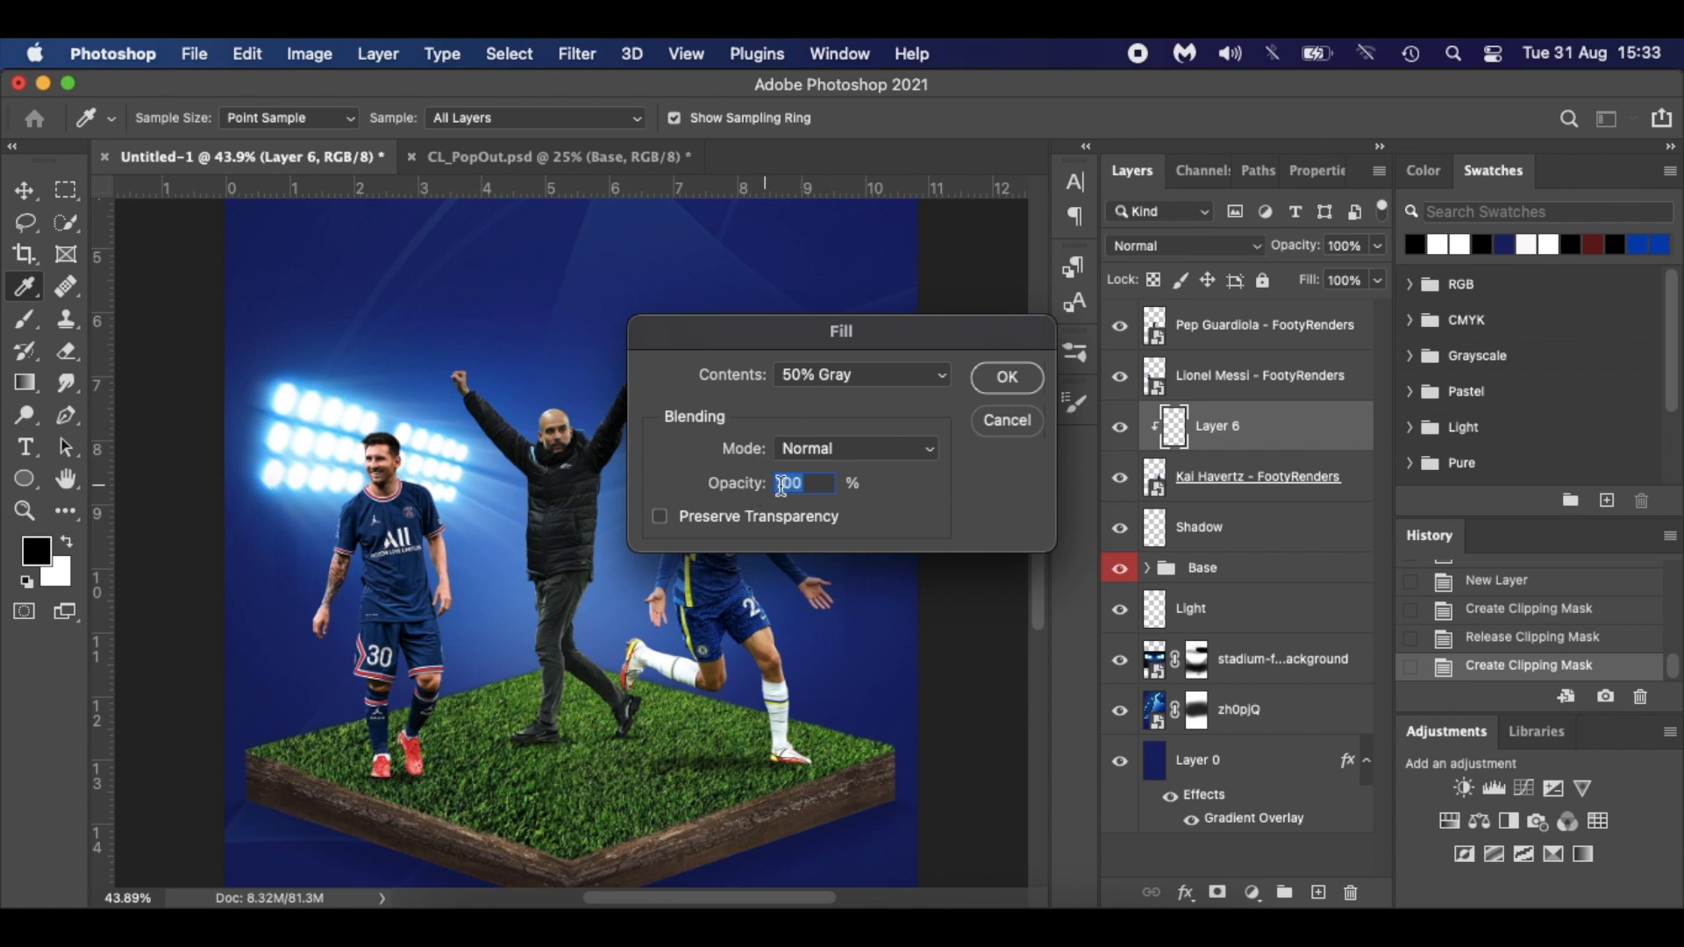
{"action": "left_click", "coordinate": [1007, 378]}
{"action": "key", "text": "b"}
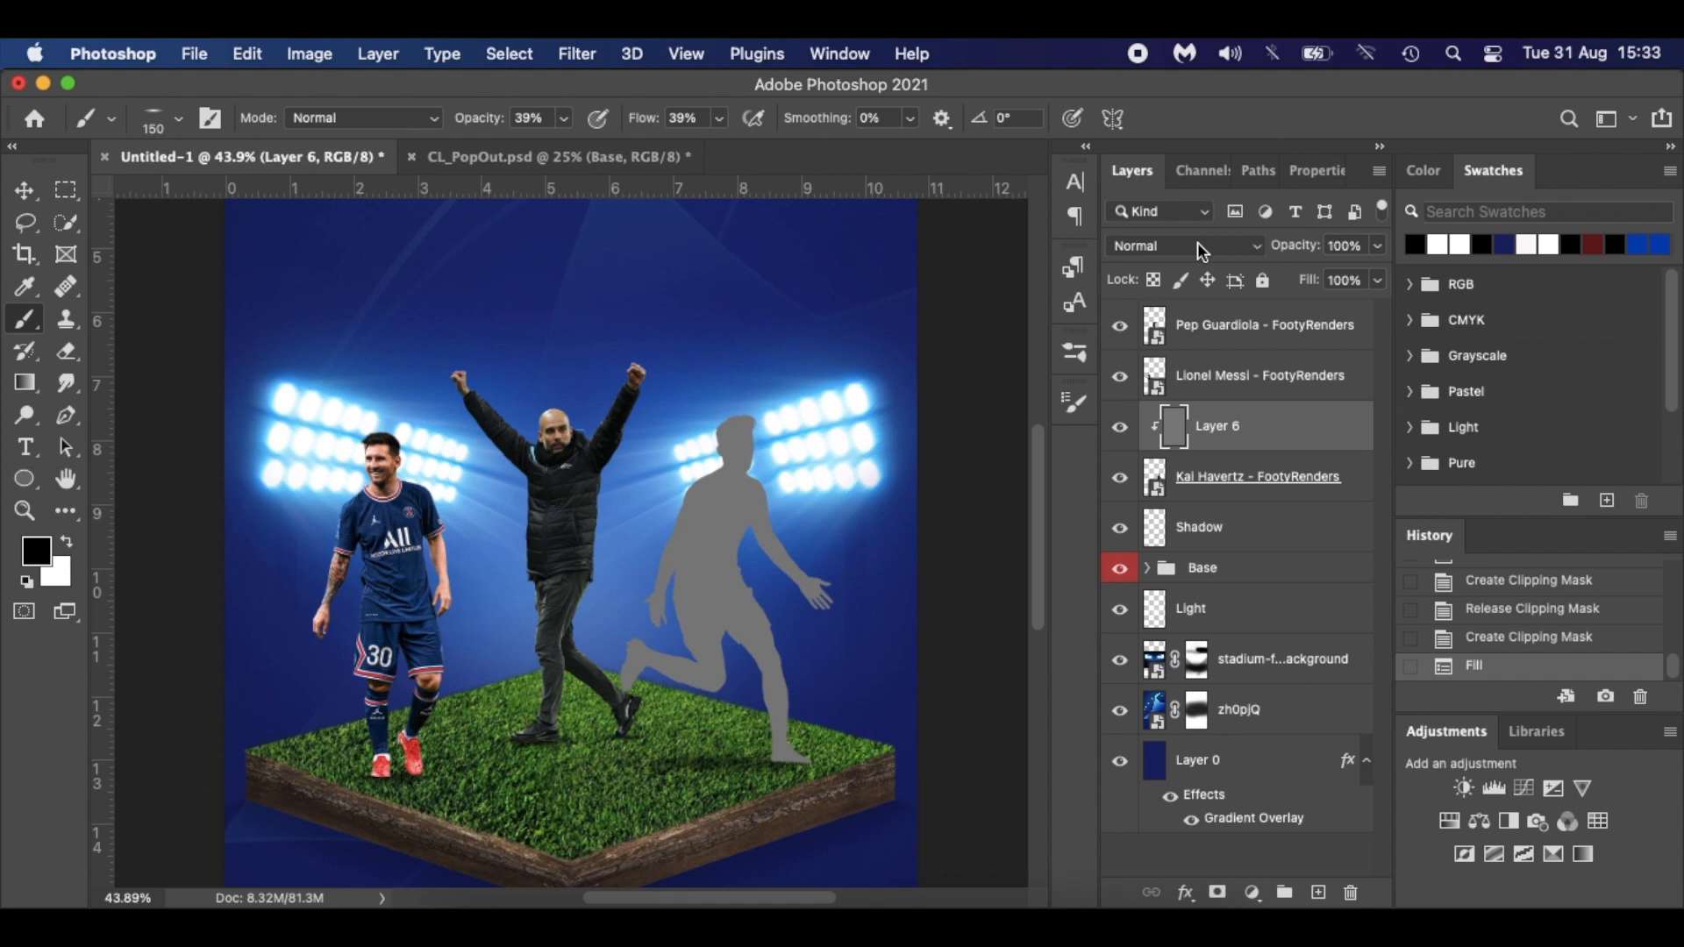
{"action": "left_click", "coordinate": [1202, 252]}
{"action": "left_click", "coordinate": [1151, 565]}
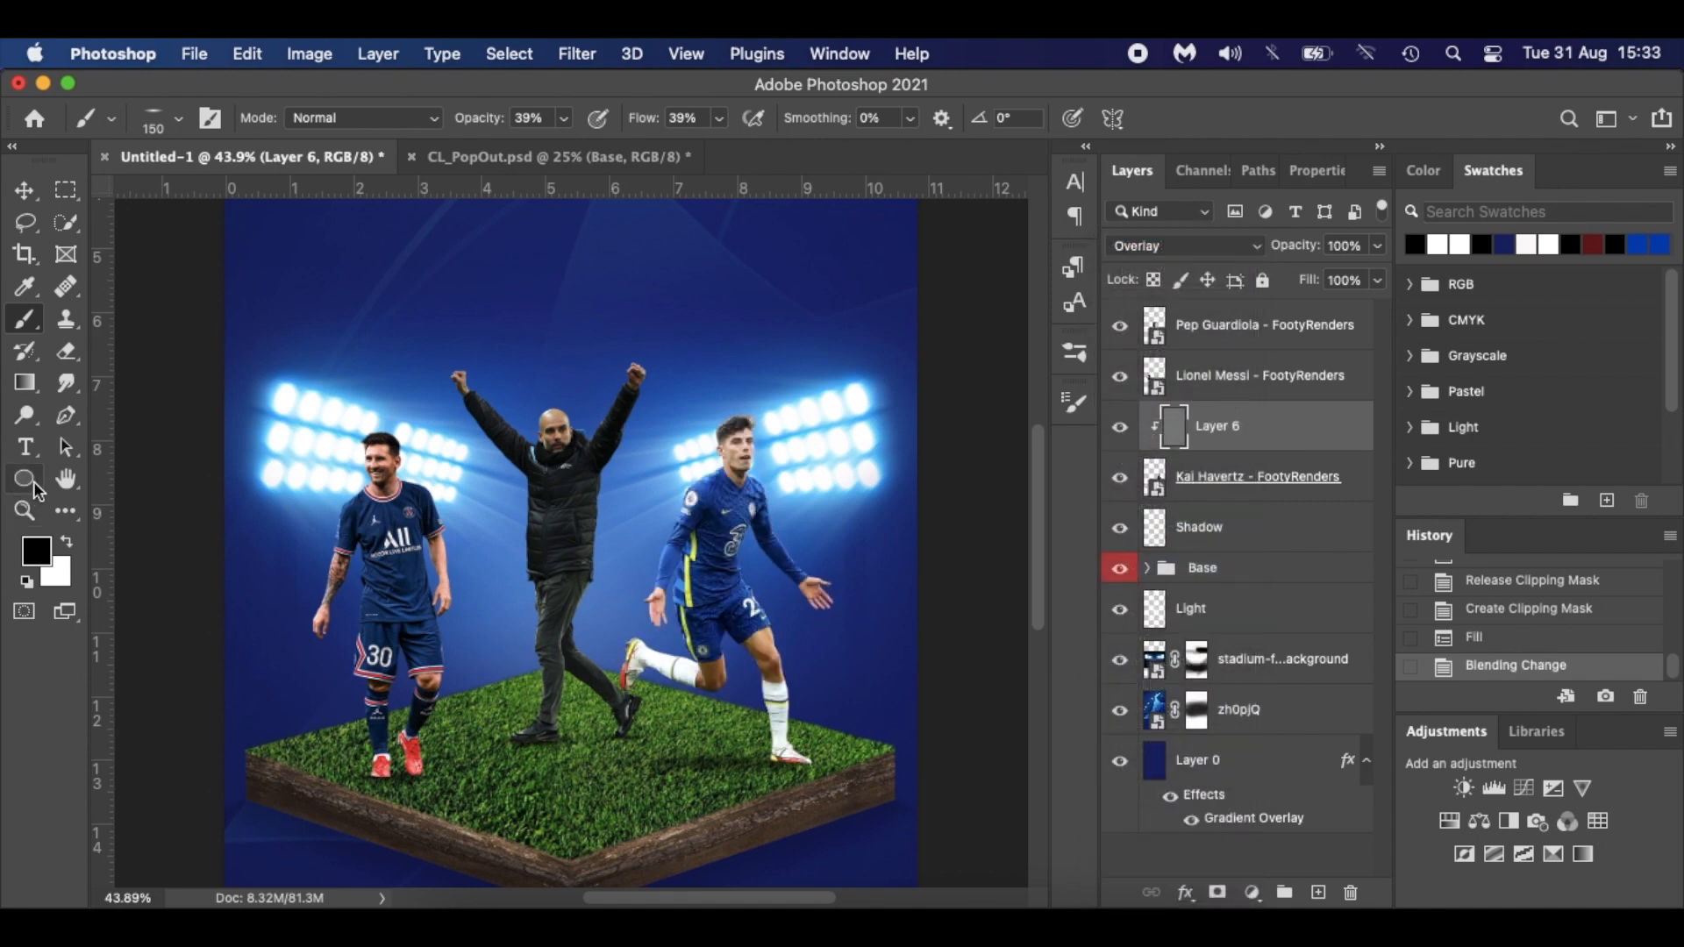
Darken the shaded areas of Havertz's shorts, legs, boots, torso and neck on the grey overlay layer with the Burn tool.
{"action": "left_click", "coordinate": [33, 416]}
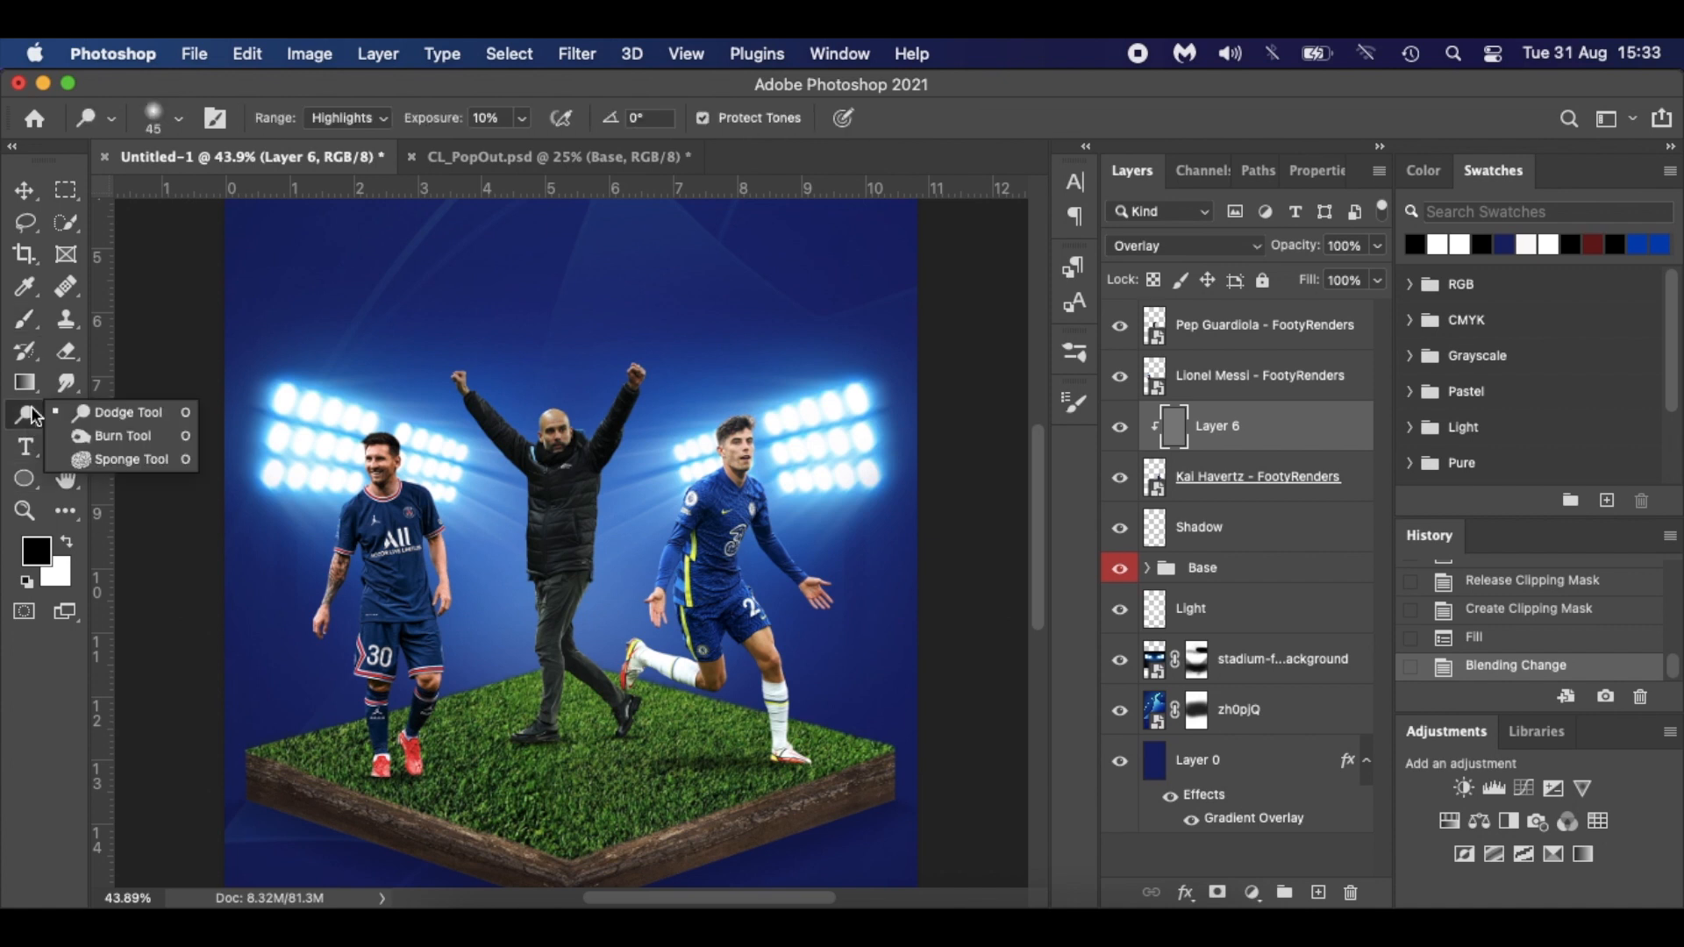
{"action": "left_click", "coordinate": [116, 436]}
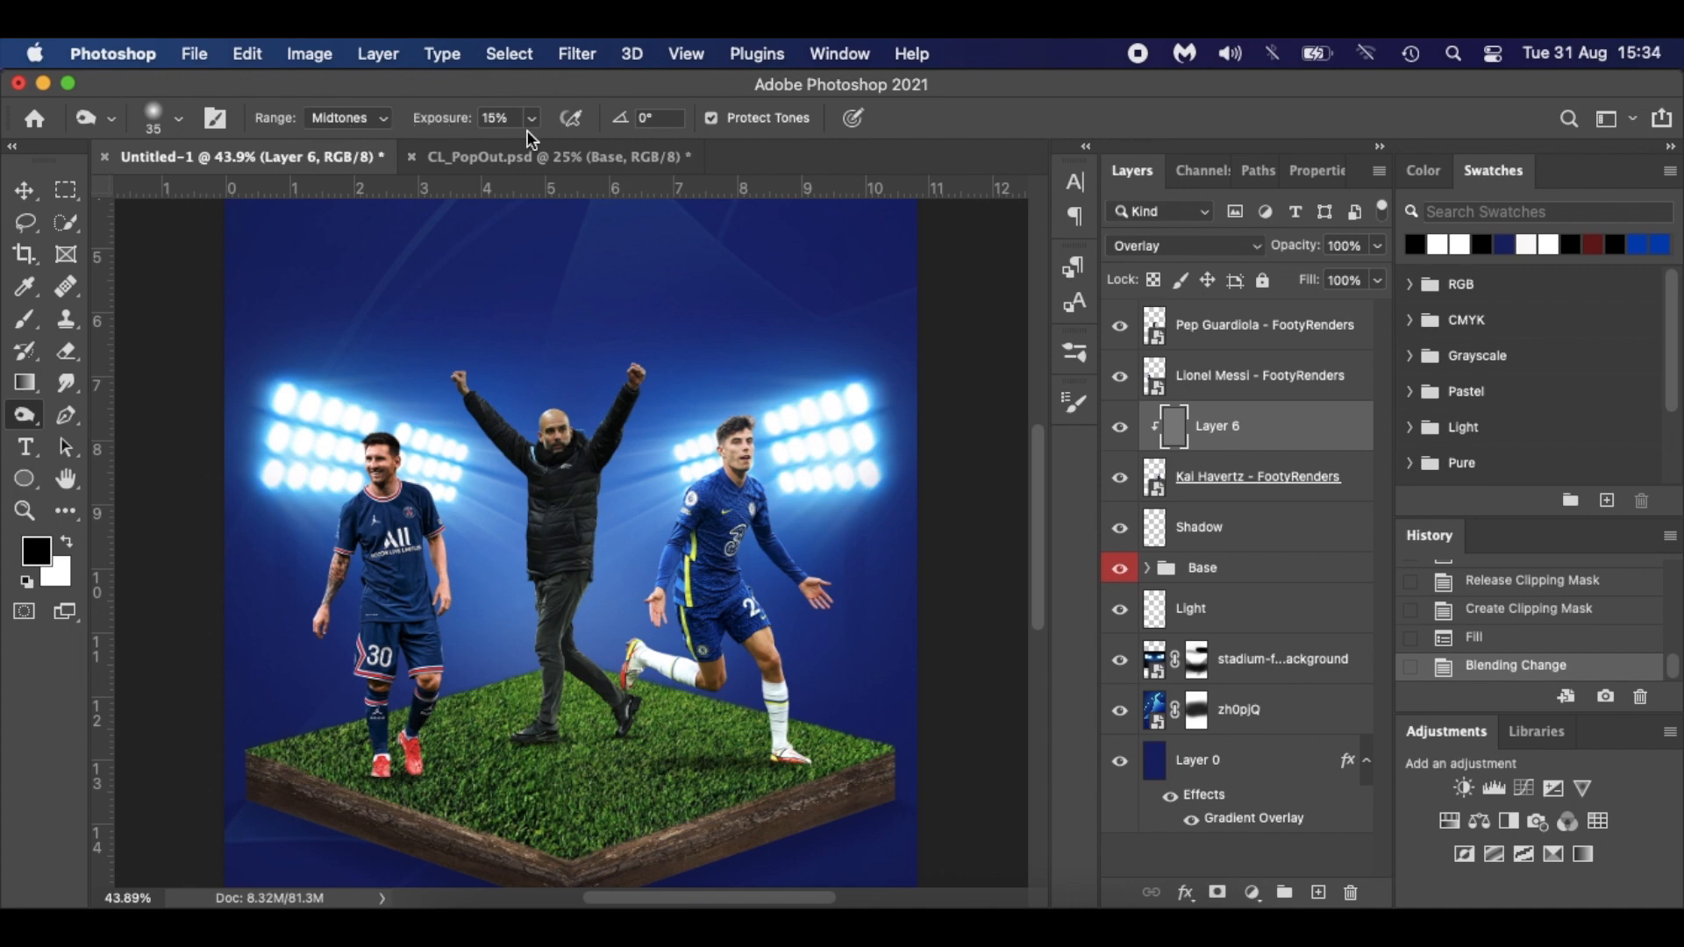
{"action": "scroll", "coordinate": [745, 606], "scroll_direction": "up", "scroll_amount": 5}
{"action": "scroll", "coordinate": [732, 608], "scroll_direction": "down", "scroll_amount": 3}
{"action": "scroll", "coordinate": [732, 608], "scroll_direction": "right", "scroll_amount": 3}
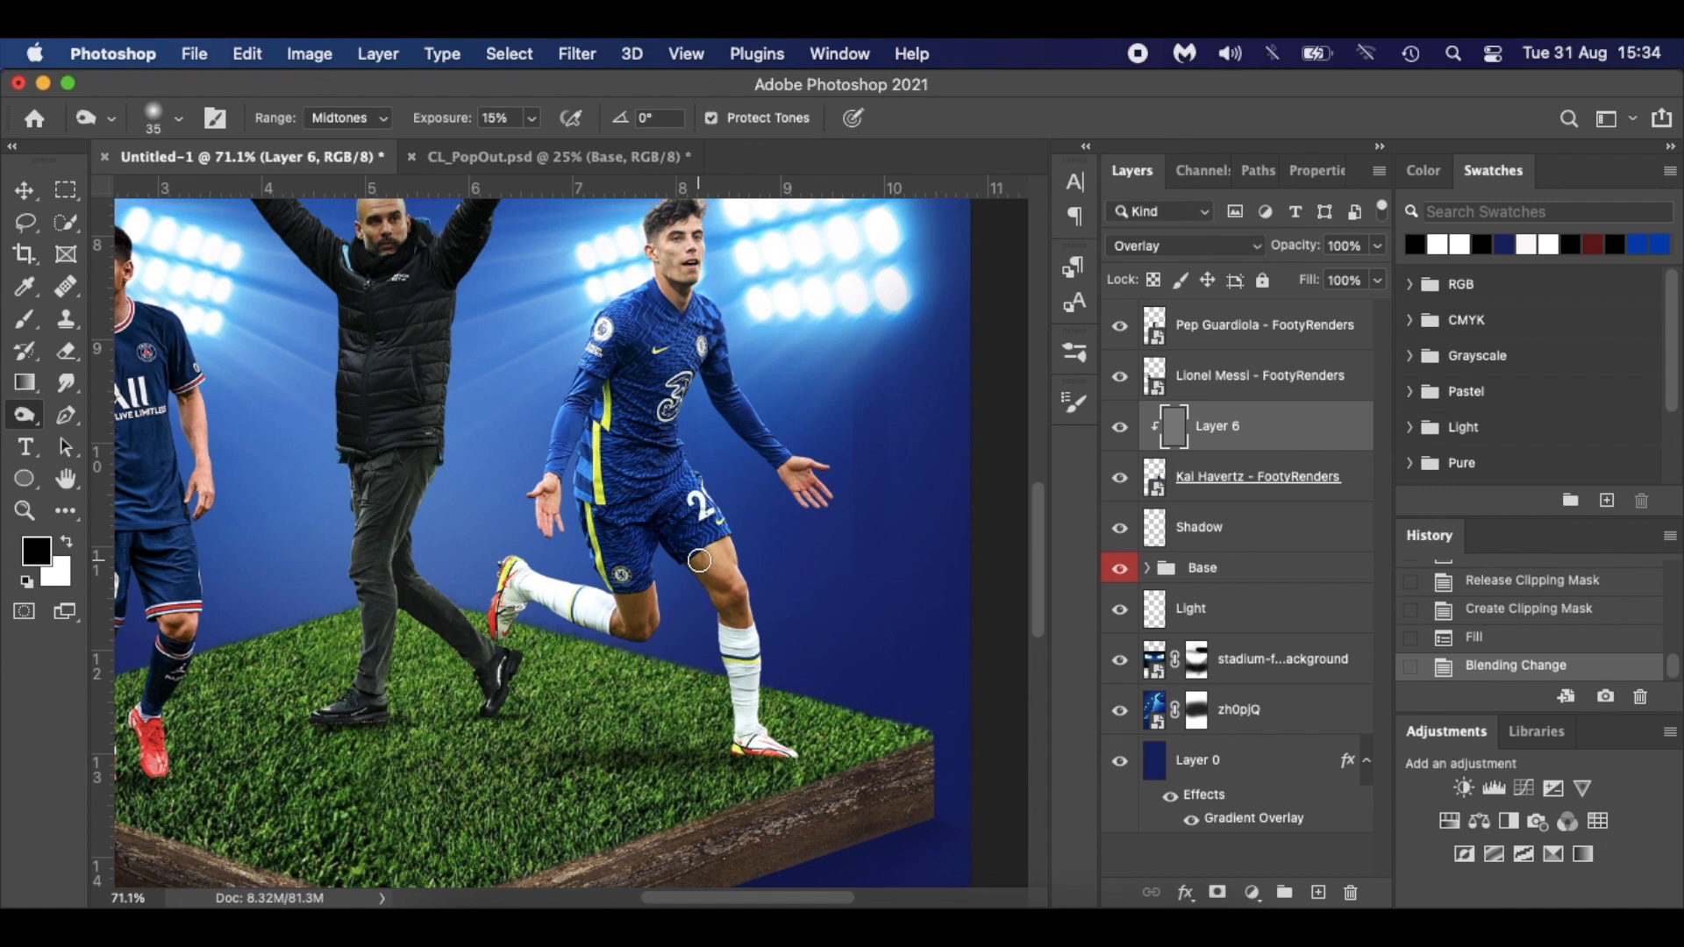
{"action": "mouse_move", "coordinate": [675, 552]}
{"action": "left_mouse_down"}
{"action": "mouse_move", "coordinate": [699, 579]}
{"action": "mouse_move", "coordinate": [662, 530]}
{"action": "left_mouse_up"}
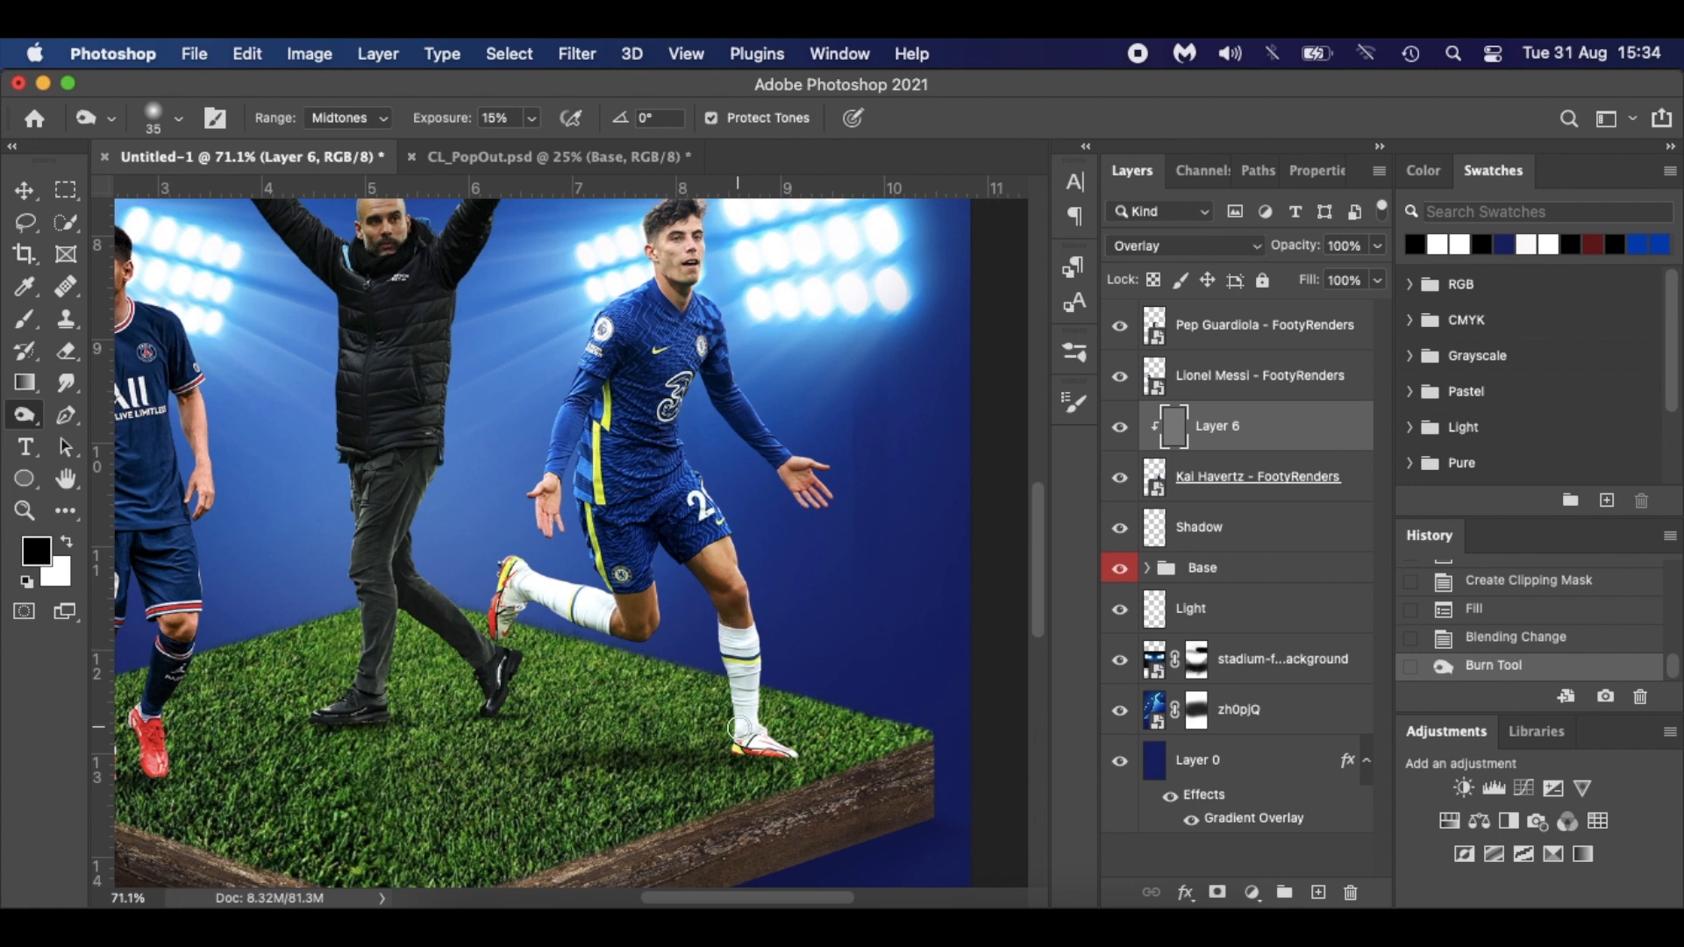
{"action": "left_click_drag", "start_coordinate": [797, 766], "coordinate": [730, 742]}
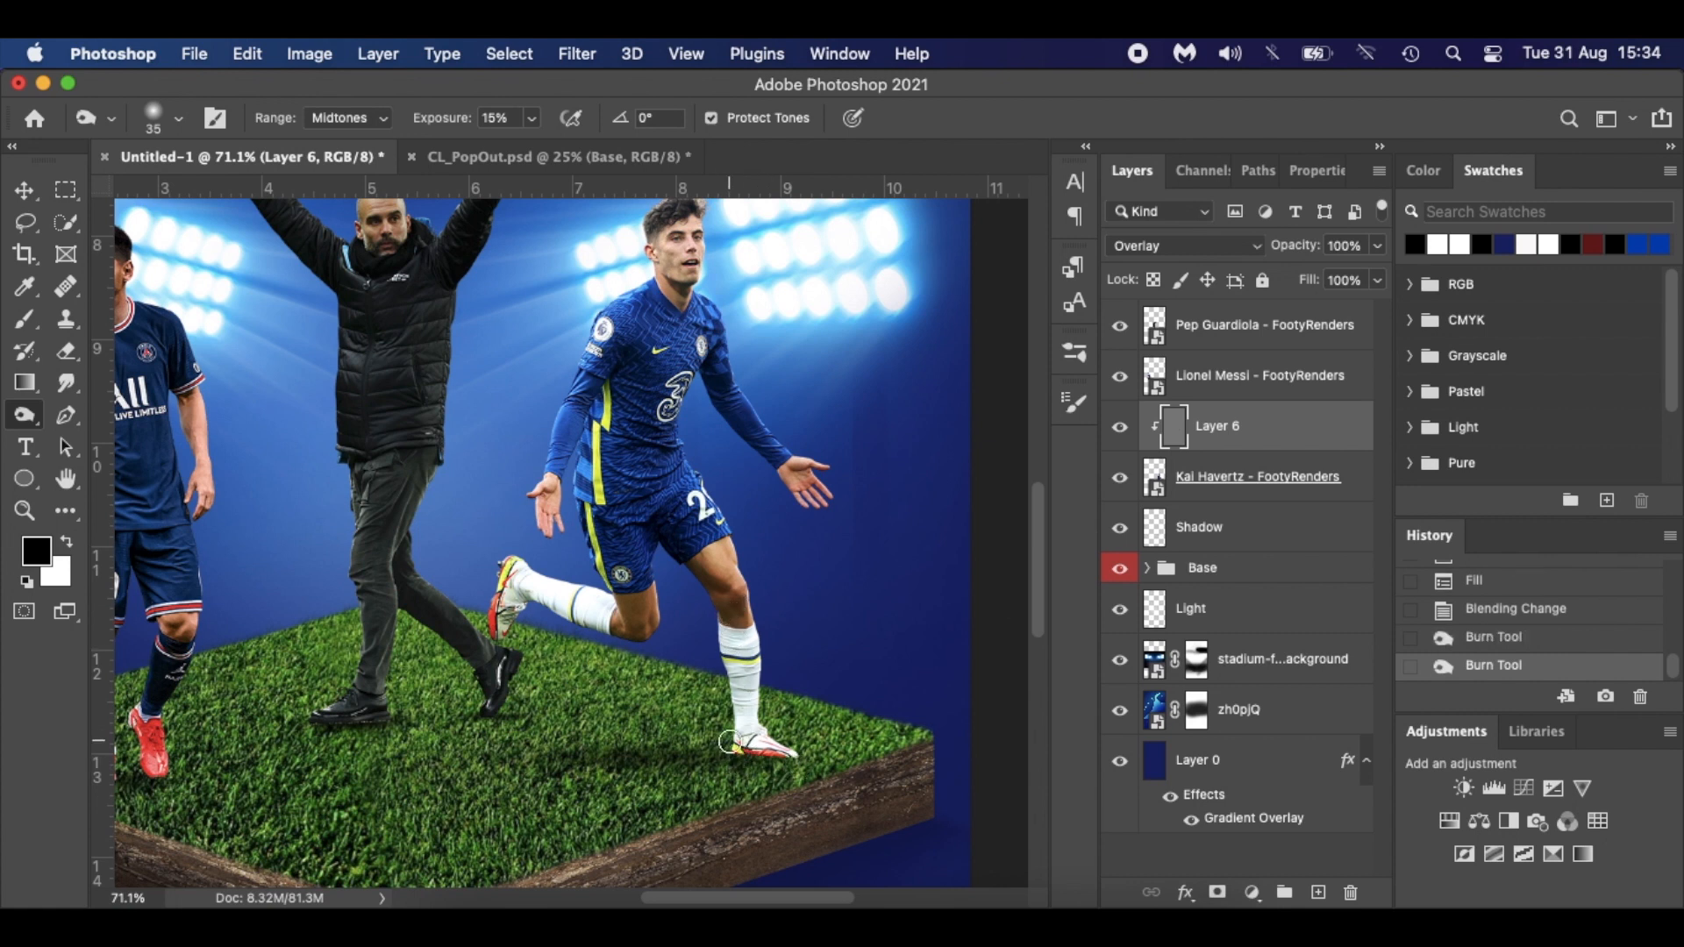
{"action": "mouse_move", "coordinate": [668, 537]}
{"action": "left_mouse_down"}
{"action": "mouse_move", "coordinate": [648, 587]}
{"action": "mouse_move", "coordinate": [561, 616]}
{"action": "mouse_move", "coordinate": [618, 629]}
{"action": "mouse_move", "coordinate": [528, 600]}
{"action": "mouse_move", "coordinate": [656, 631]}
{"action": "mouse_move", "coordinate": [589, 617]}
{"action": "left_mouse_up"}
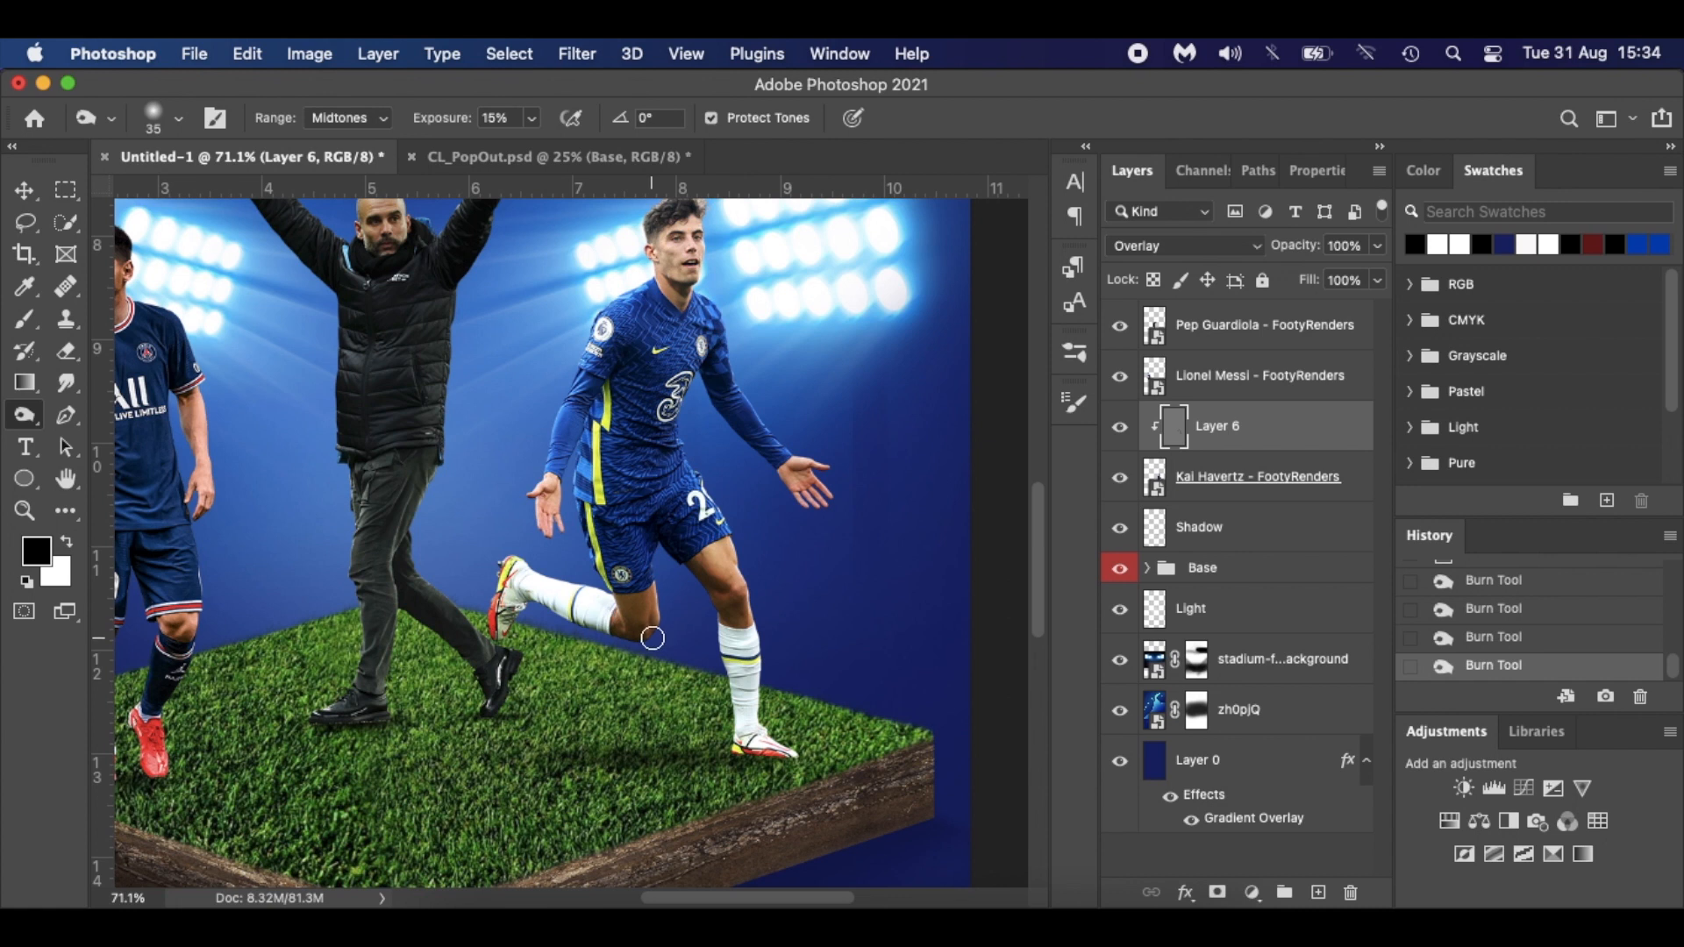
{"action": "mouse_move", "coordinate": [585, 463]}
{"action": "left_mouse_down"}
{"action": "mouse_move", "coordinate": [609, 364]}
{"action": "mouse_move", "coordinate": [586, 413]}
{"action": "mouse_move", "coordinate": [643, 338]}
{"action": "mouse_move", "coordinate": [560, 481]}
{"action": "mouse_move", "coordinate": [618, 355]}
{"action": "mouse_move", "coordinate": [582, 441]}
{"action": "mouse_move", "coordinate": [729, 376]}
{"action": "mouse_move", "coordinate": [716, 370]}
{"action": "mouse_move", "coordinate": [745, 454]}
{"action": "mouse_move", "coordinate": [737, 435]}
{"action": "mouse_move", "coordinate": [783, 466]}
{"action": "mouse_move", "coordinate": [743, 441]}
{"action": "mouse_move", "coordinate": [687, 340]}
{"action": "mouse_move", "coordinate": [761, 456]}
{"action": "mouse_move", "coordinate": [727, 429]}
{"action": "mouse_move", "coordinate": [776, 485]}
{"action": "mouse_move", "coordinate": [802, 472]}
{"action": "mouse_move", "coordinate": [802, 496]}
{"action": "mouse_move", "coordinate": [700, 375]}
{"action": "mouse_move", "coordinate": [710, 393]}
{"action": "mouse_move", "coordinate": [679, 291]}
{"action": "left_mouse_up"}
{"action": "mouse_move", "coordinate": [666, 226]}
{"action": "left_mouse_down"}
{"action": "mouse_move", "coordinate": [684, 218]}
{"action": "mouse_move", "coordinate": [635, 386]}
{"action": "mouse_move", "coordinate": [582, 442]}
{"action": "mouse_move", "coordinate": [613, 355]}
{"action": "mouse_move", "coordinate": [567, 493]}
{"action": "mouse_move", "coordinate": [569, 474]}
{"action": "mouse_move", "coordinate": [622, 637]}
{"action": "mouse_move", "coordinate": [539, 610]}
{"action": "mouse_move", "coordinate": [508, 630]}
{"action": "left_mouse_up"}
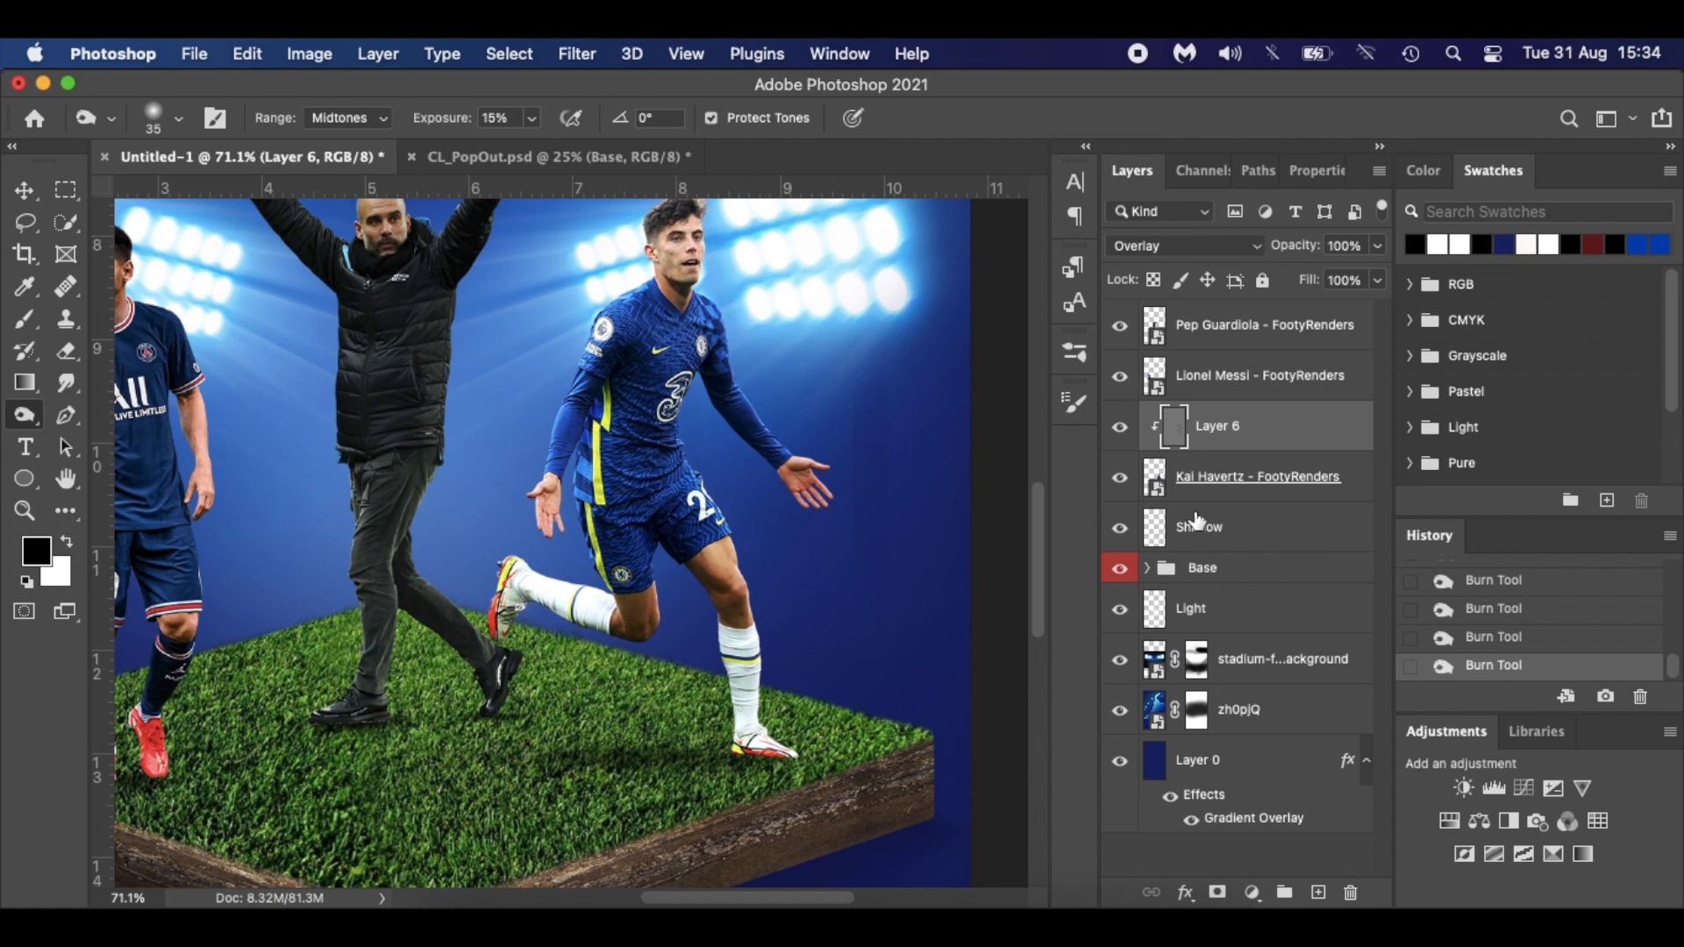
Compare Havertz with and without the burned overlay layer.
{"action": "left_click", "coordinate": [1120, 428]}
{"action": "left_click", "coordinate": [1121, 427]}
{"action": "left_click", "coordinate": [1119, 429]}
{"action": "left_click", "coordinate": [1119, 429]}
Brighten the lit edges of Havertz's shoulders, legs and boots on the overlay layer with the Dodge tool.
{"action": "left_click", "coordinate": [30, 425]}
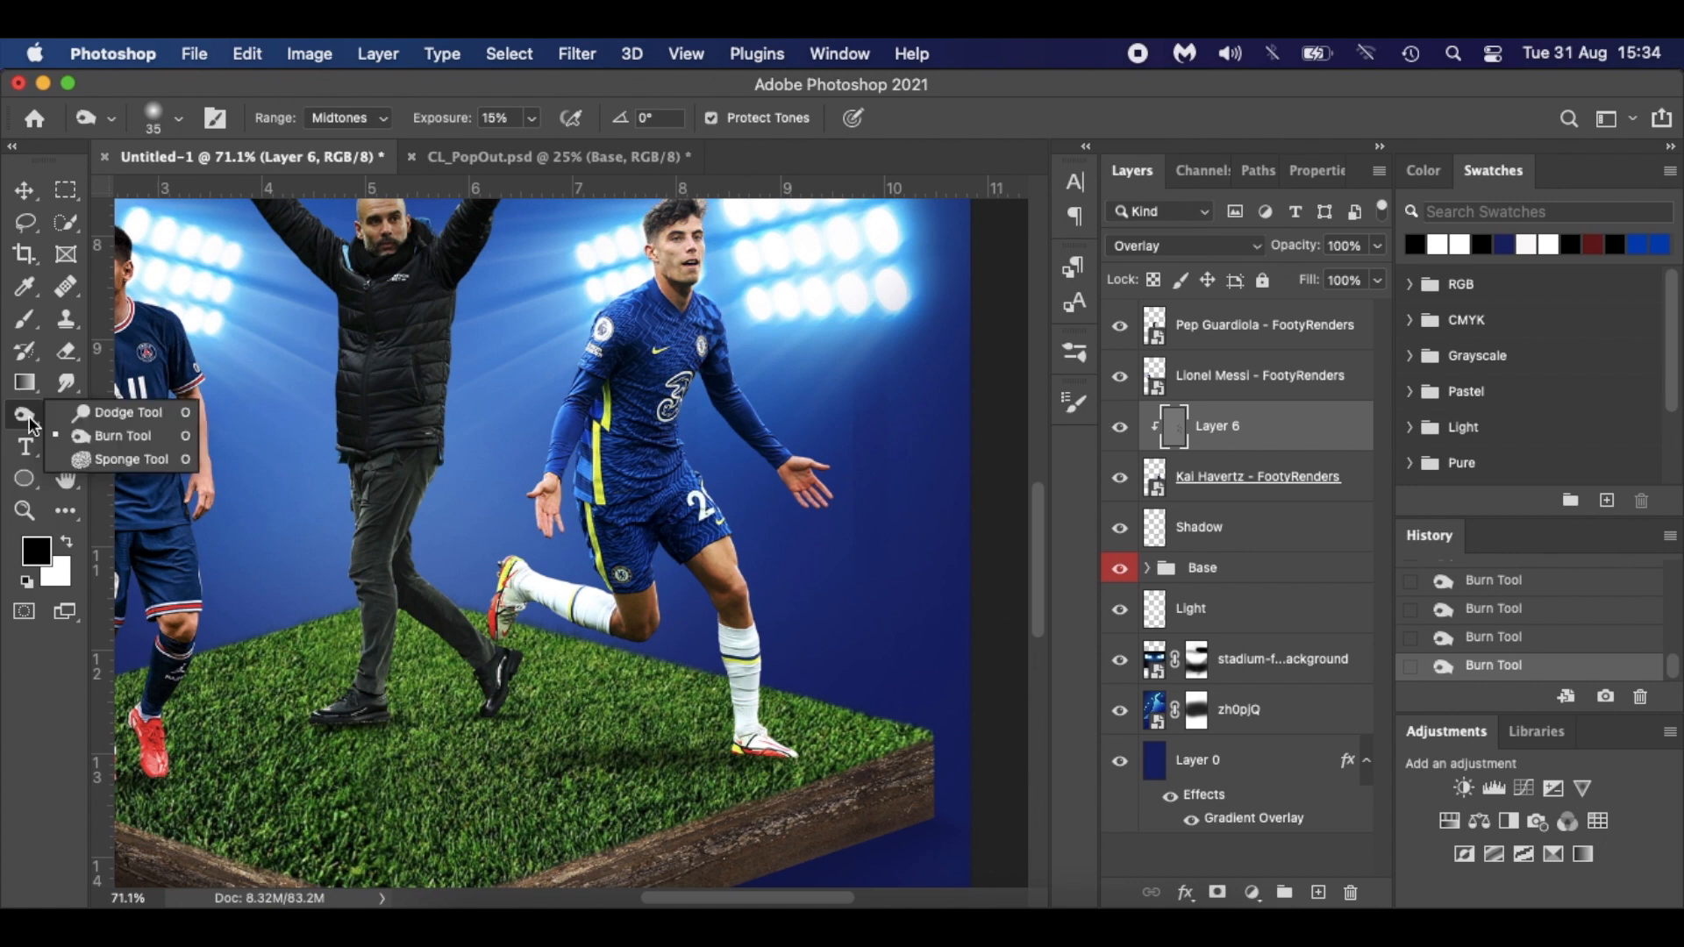
{"action": "left_click", "coordinate": [127, 411]}
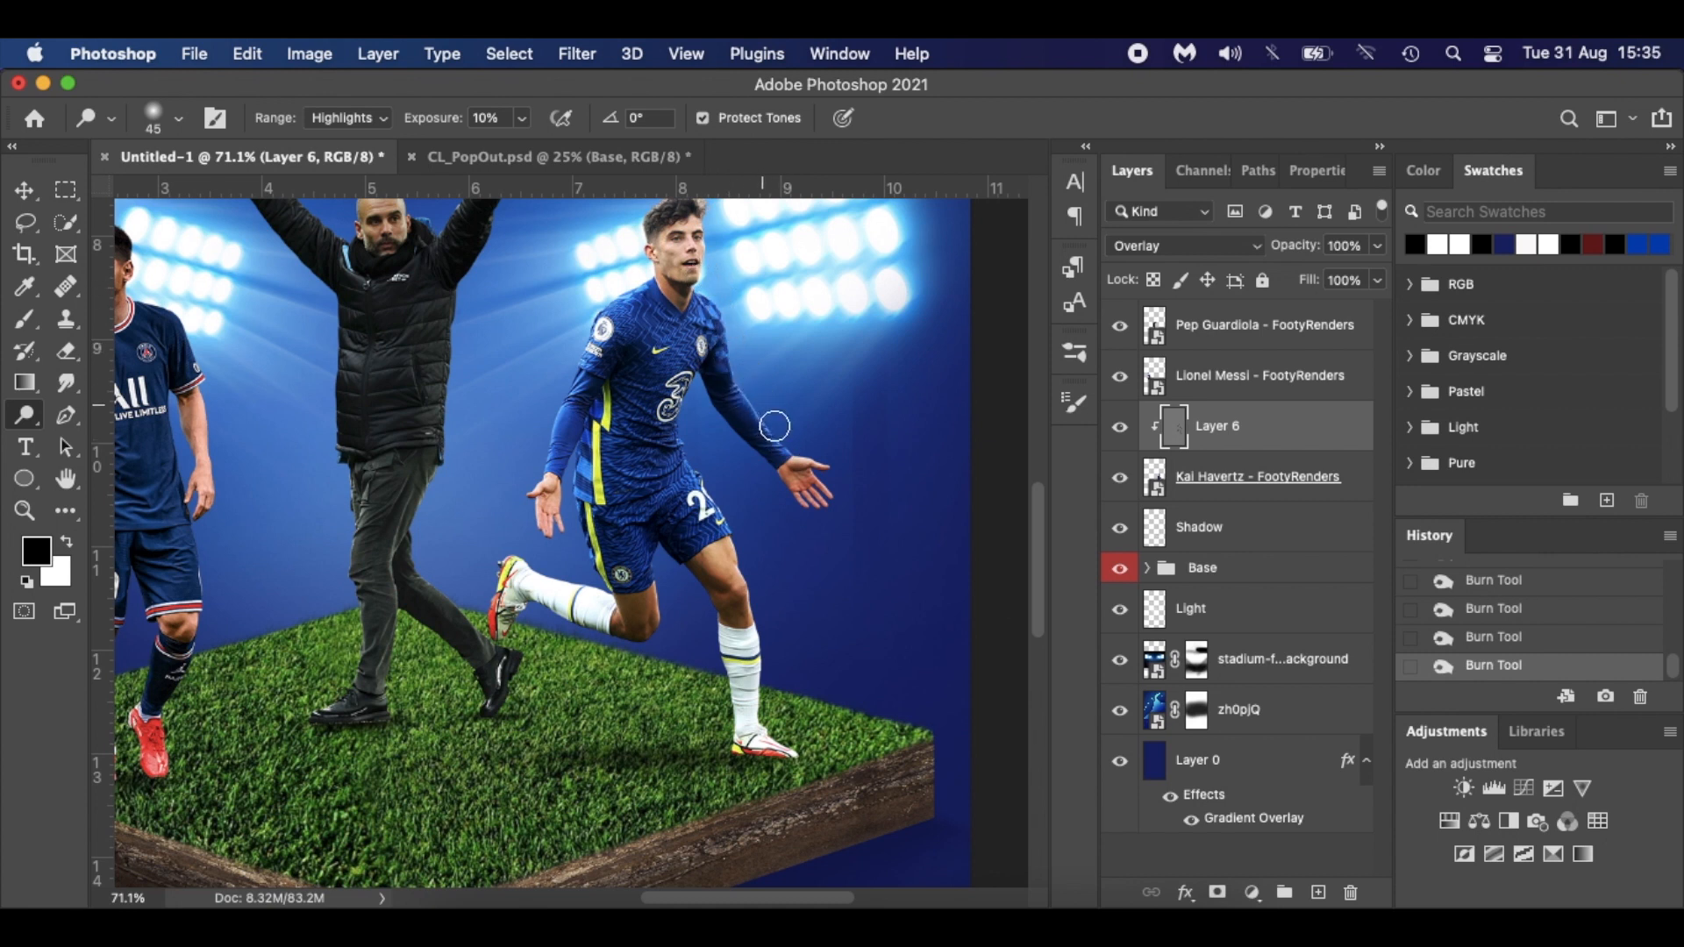
{"action": "left_click", "coordinate": [702, 274]}
{"action": "scroll", "coordinate": [702, 274], "scroll_direction": "up", "scroll_amount": 3}
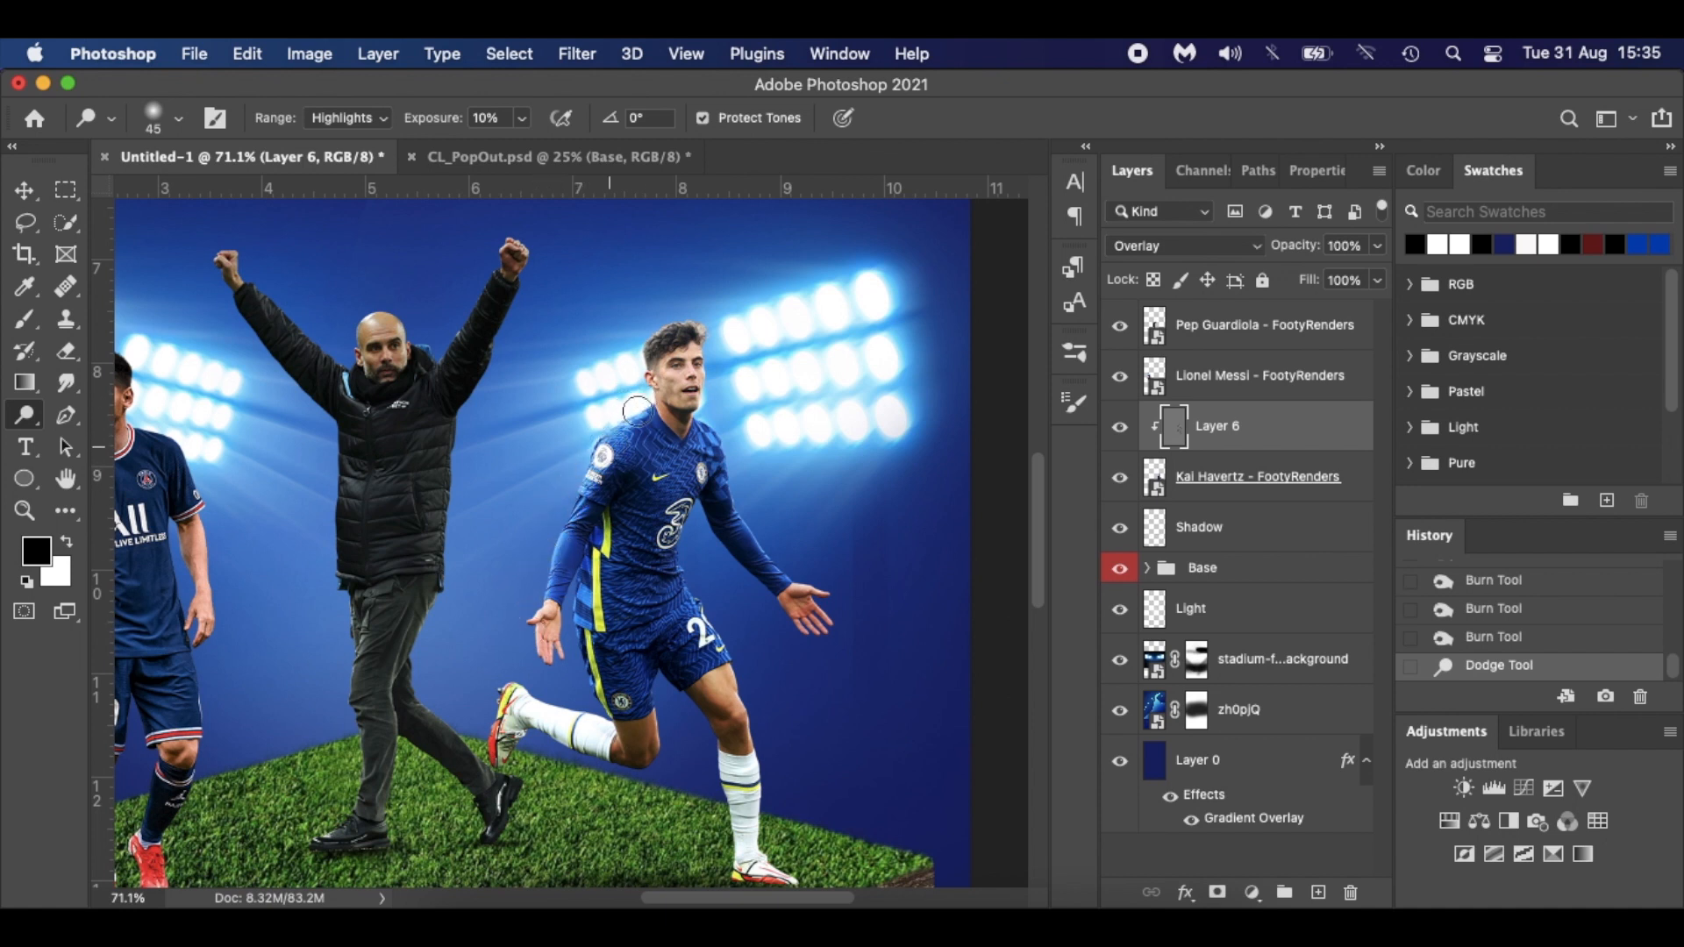
{"action": "left_click", "coordinate": [618, 438]}
{"action": "left_click", "coordinate": [529, 696]}
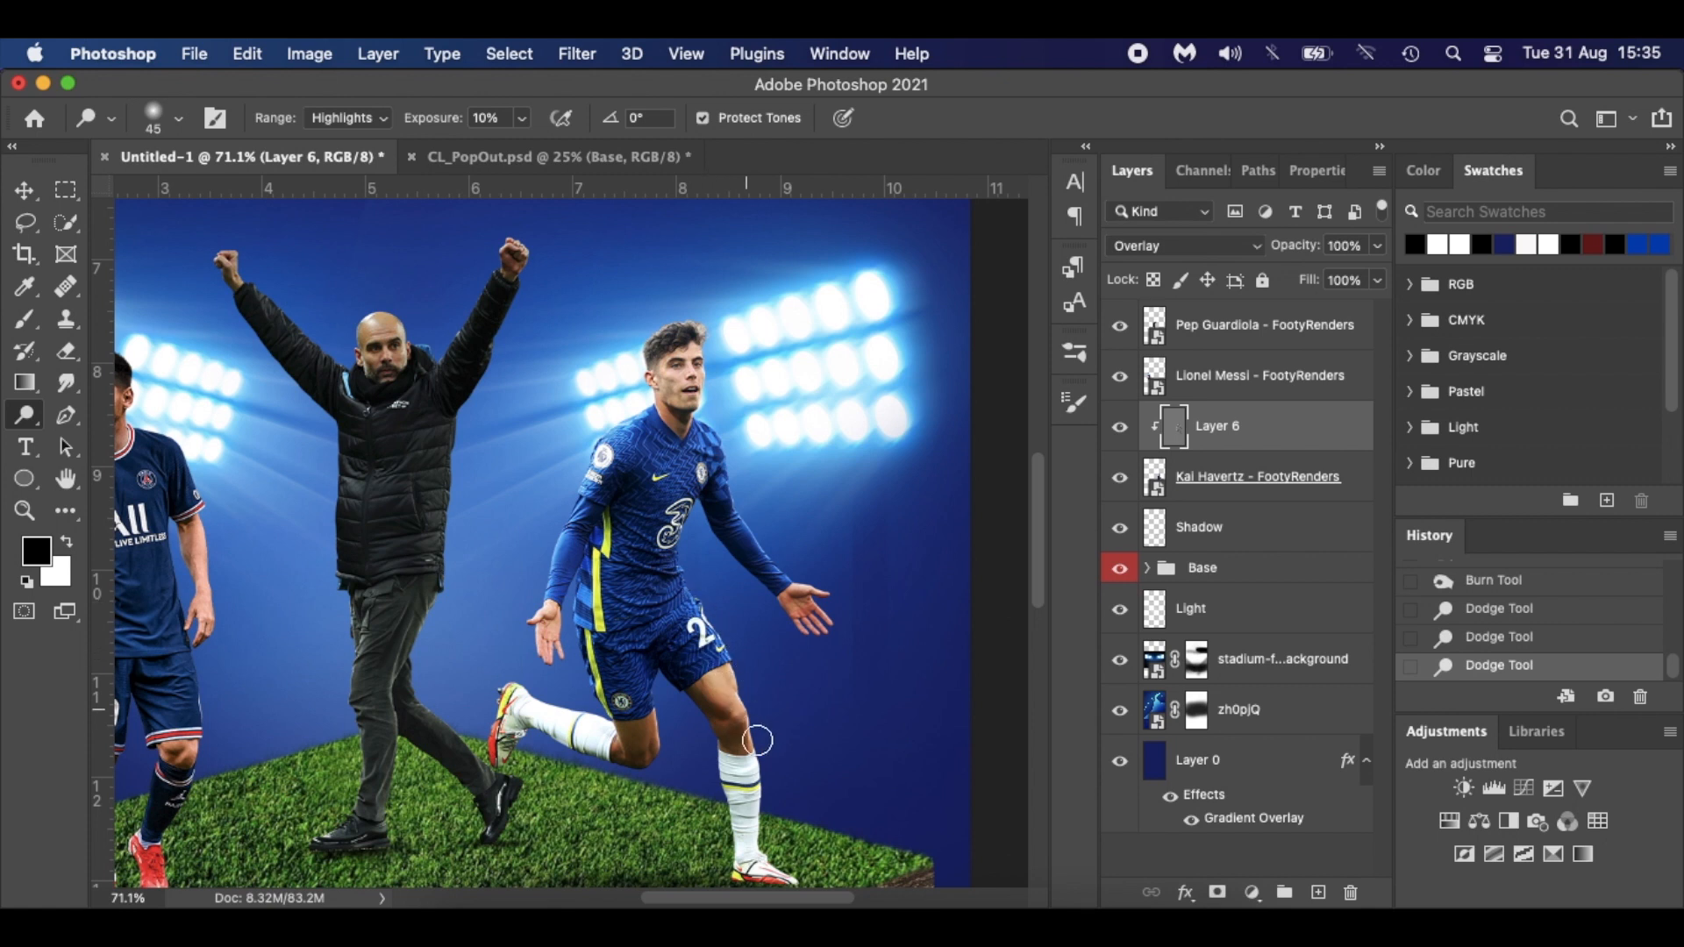
{"action": "left_click", "coordinate": [797, 873]}
Compare the poster with the finished CL_PopOut.psd and check Havertz with and without the shading layer.
{"action": "left_click", "coordinate": [1119, 430]}
{"action": "key", "text": "super+0"}
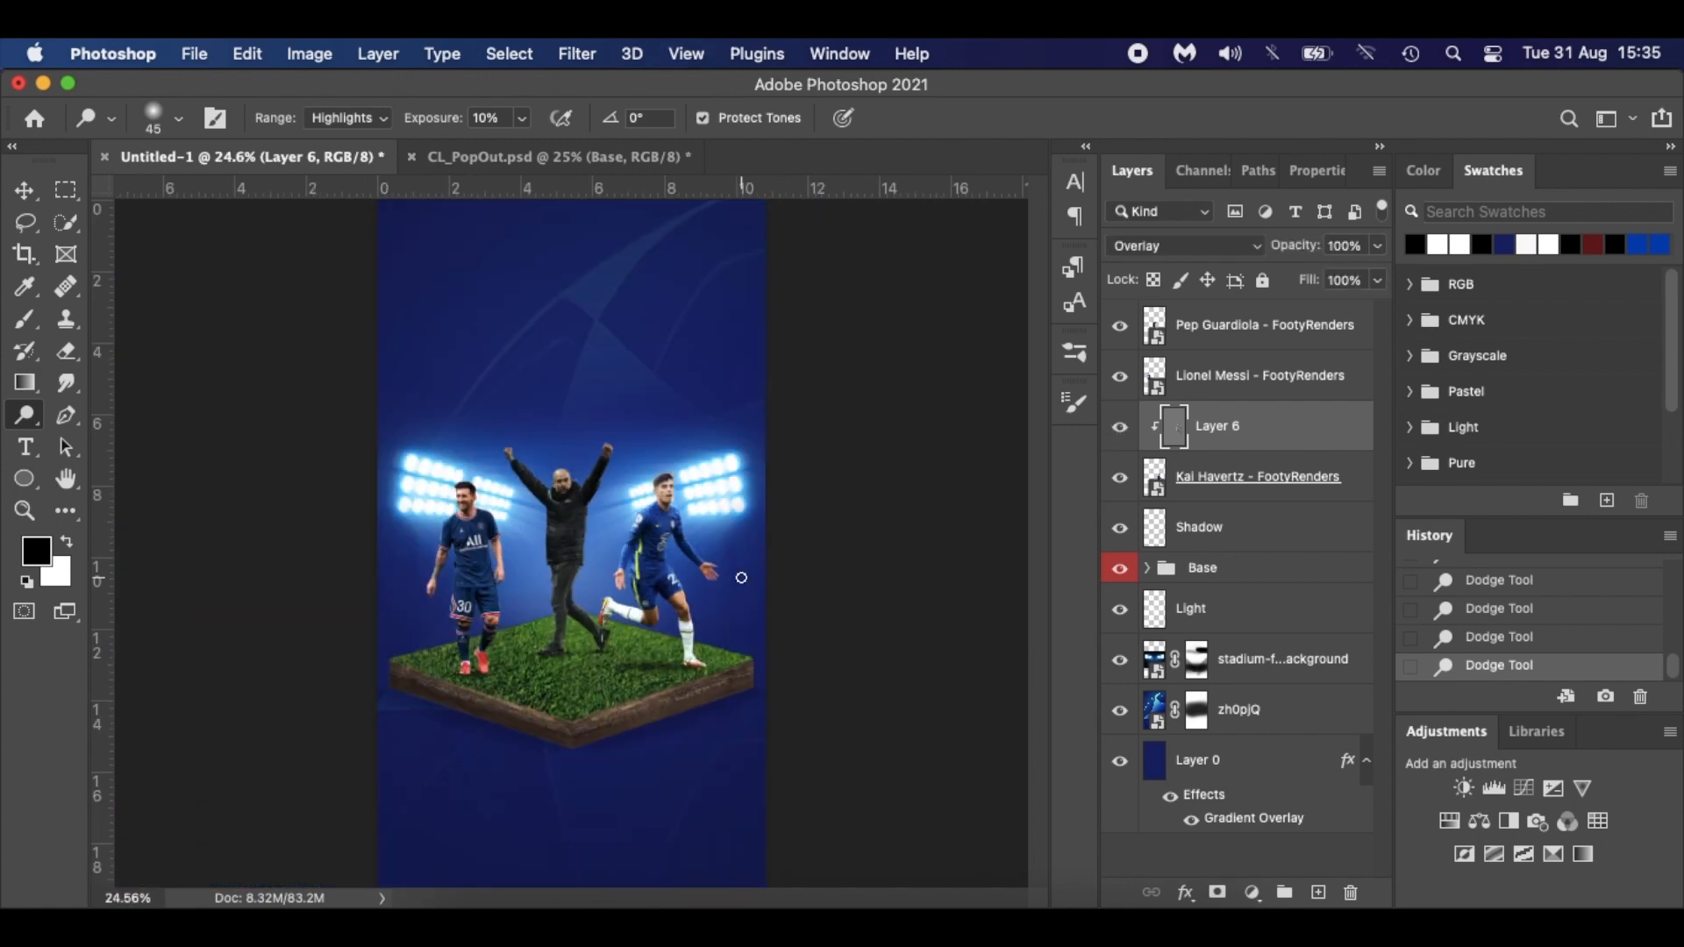
{"action": "key", "text": "super+plus"}
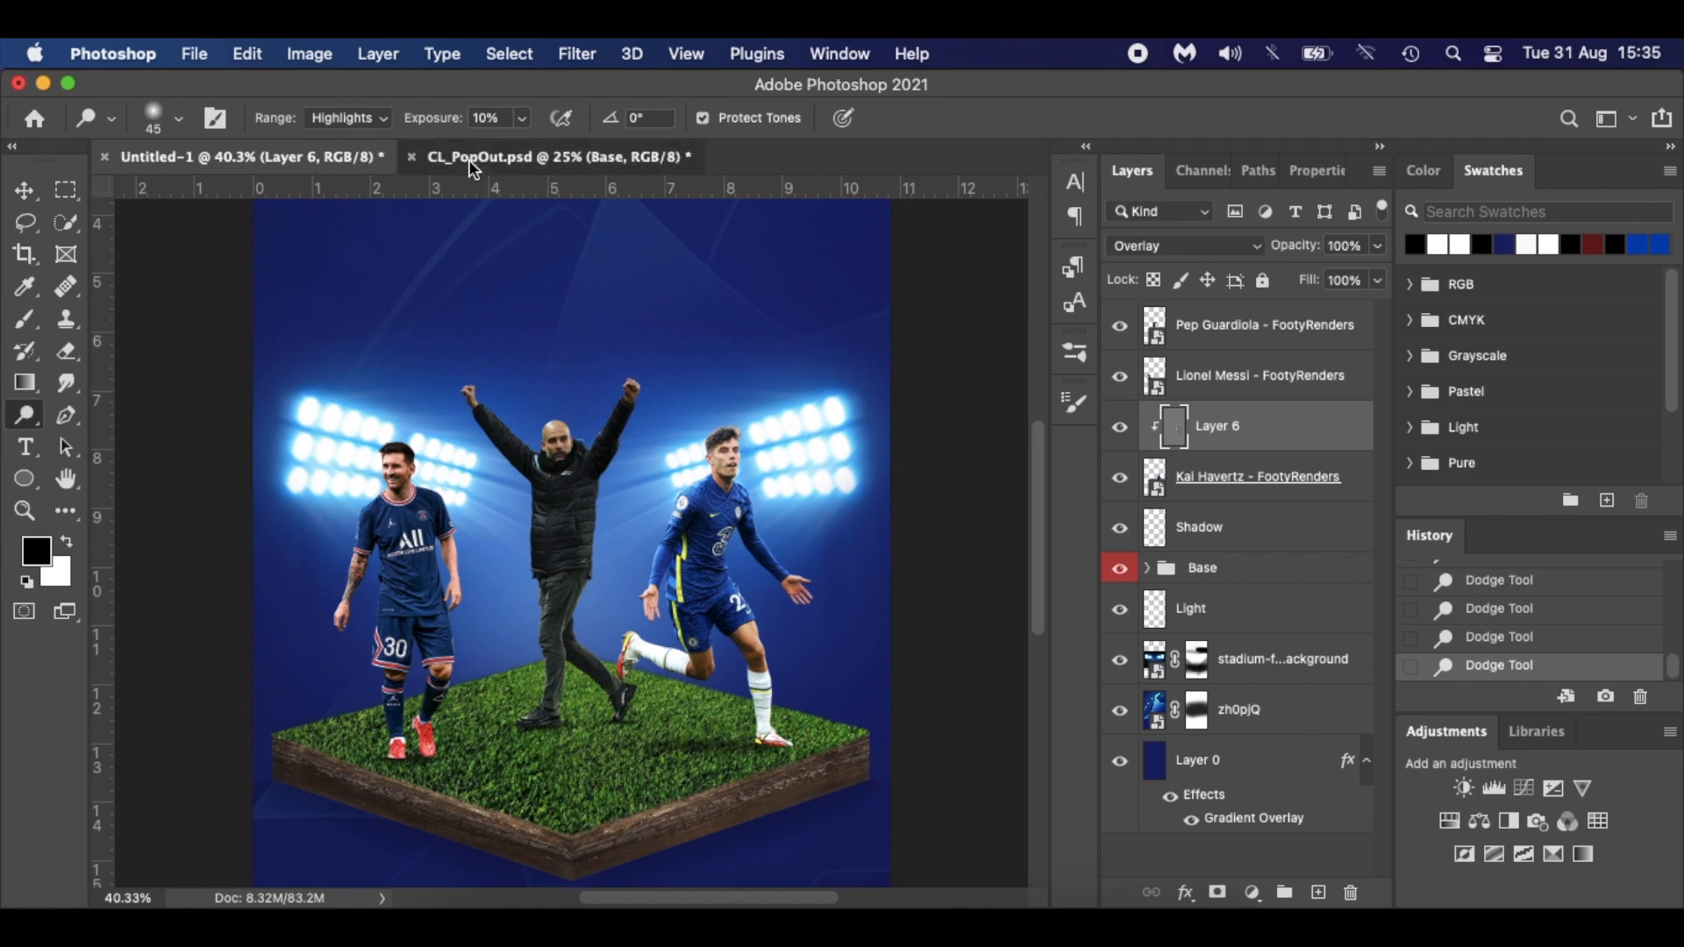
{"action": "left_click", "coordinate": [491, 156]}
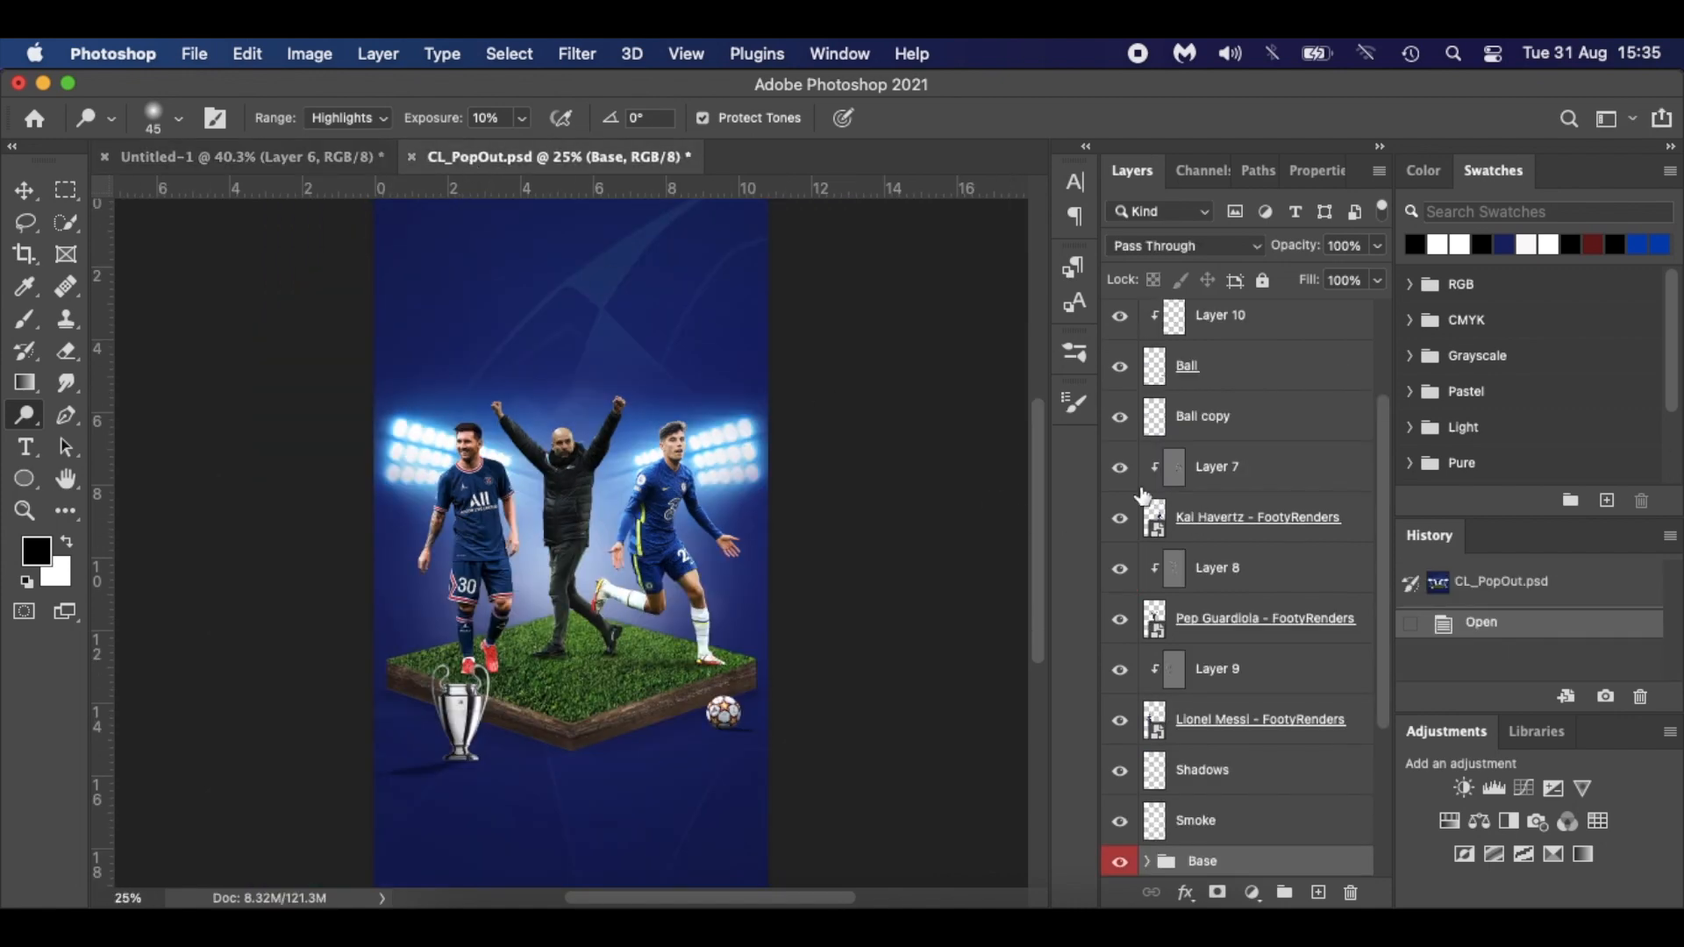
{"action": "scroll", "coordinate": [612, 531], "scroll_direction": "up", "scroll_amount": 5}
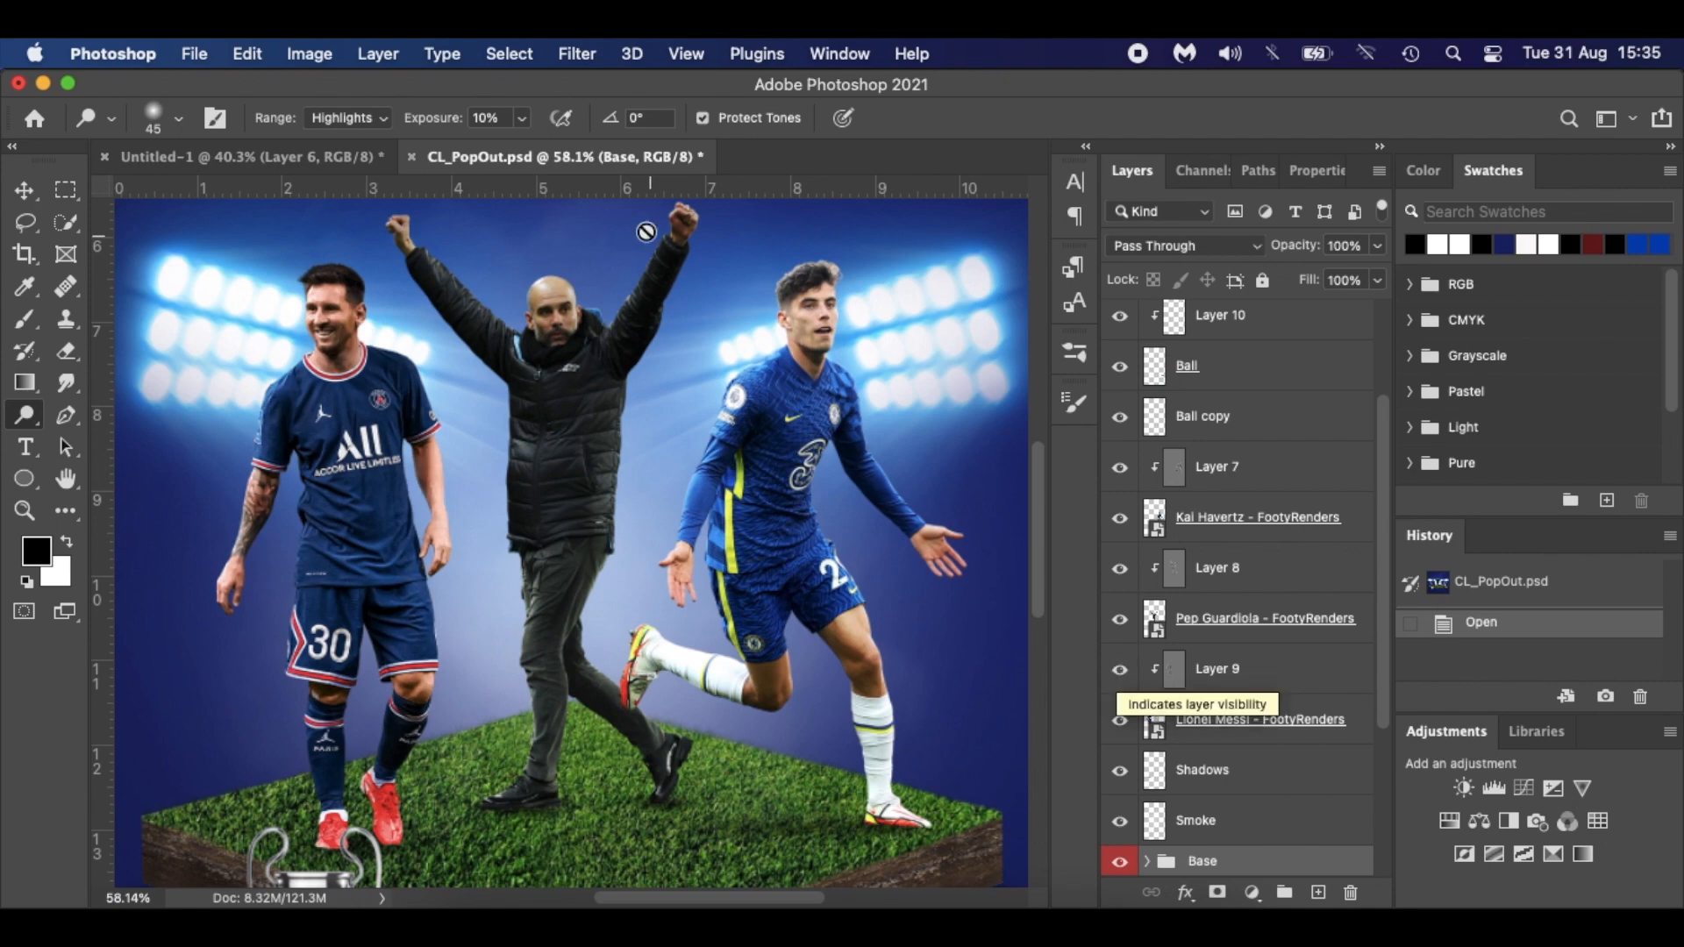
{"action": "left_click", "coordinate": [339, 155]}
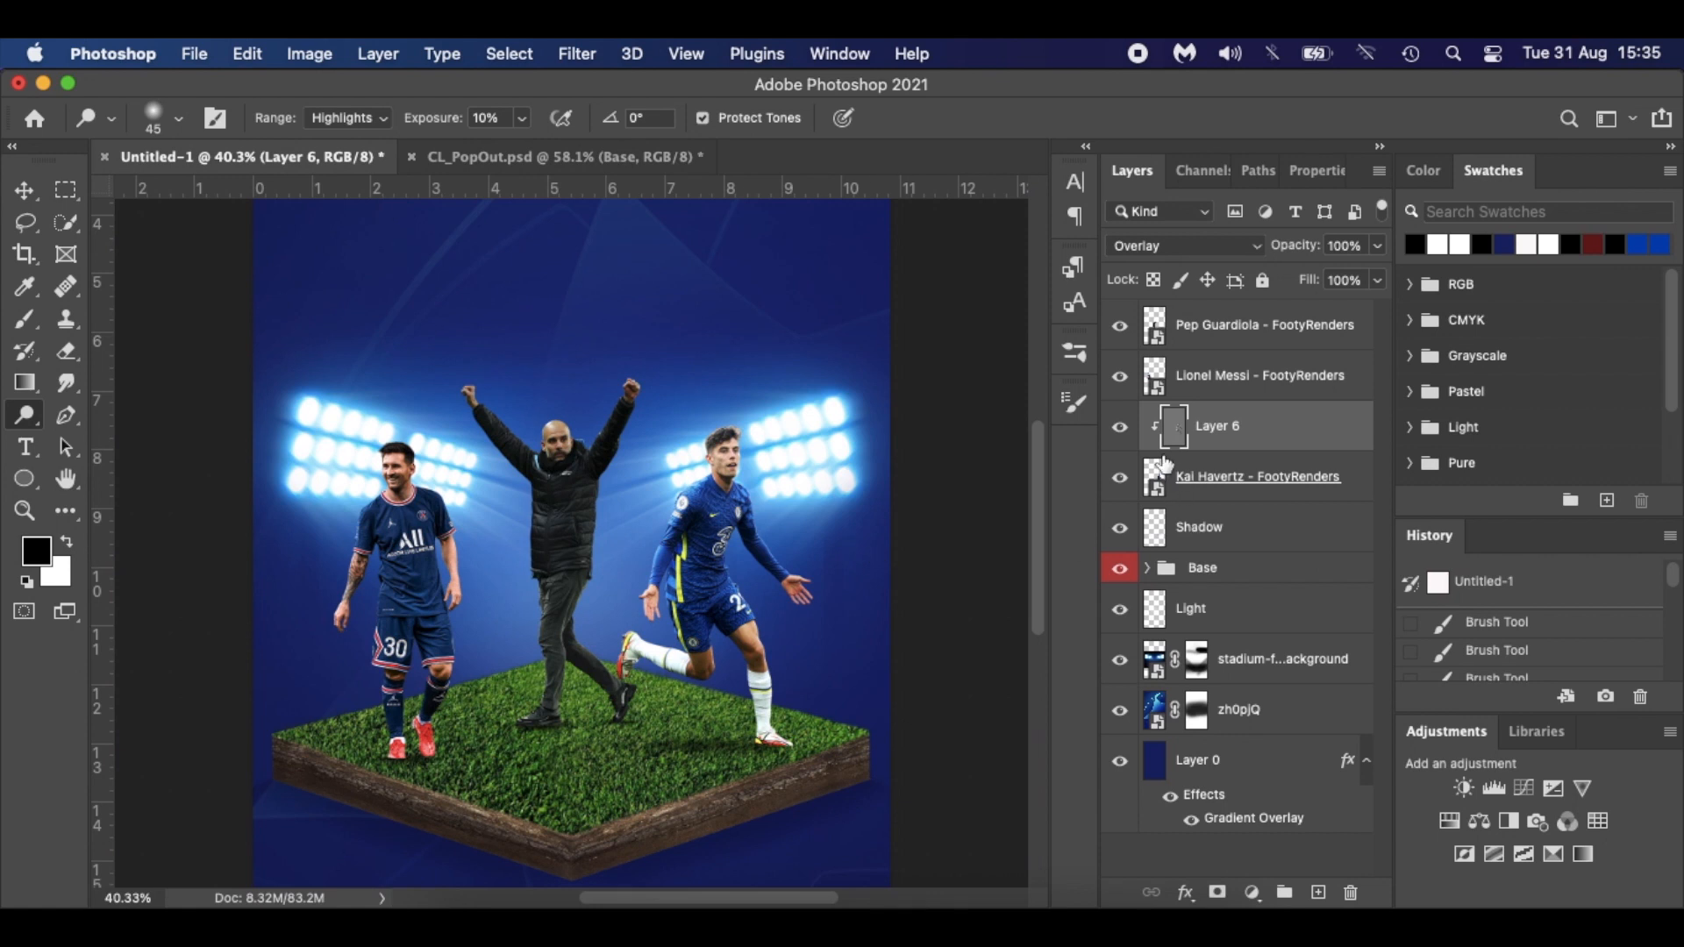
{"action": "left_click", "coordinate": [1120, 427]}
{"action": "left_click", "coordinate": [1121, 428]}
Place the football photo ucl-1-min from the Latest Tutorial folder in Finder above the Pep Guardiola layer.
{"action": "left_click", "coordinate": [1277, 324]}
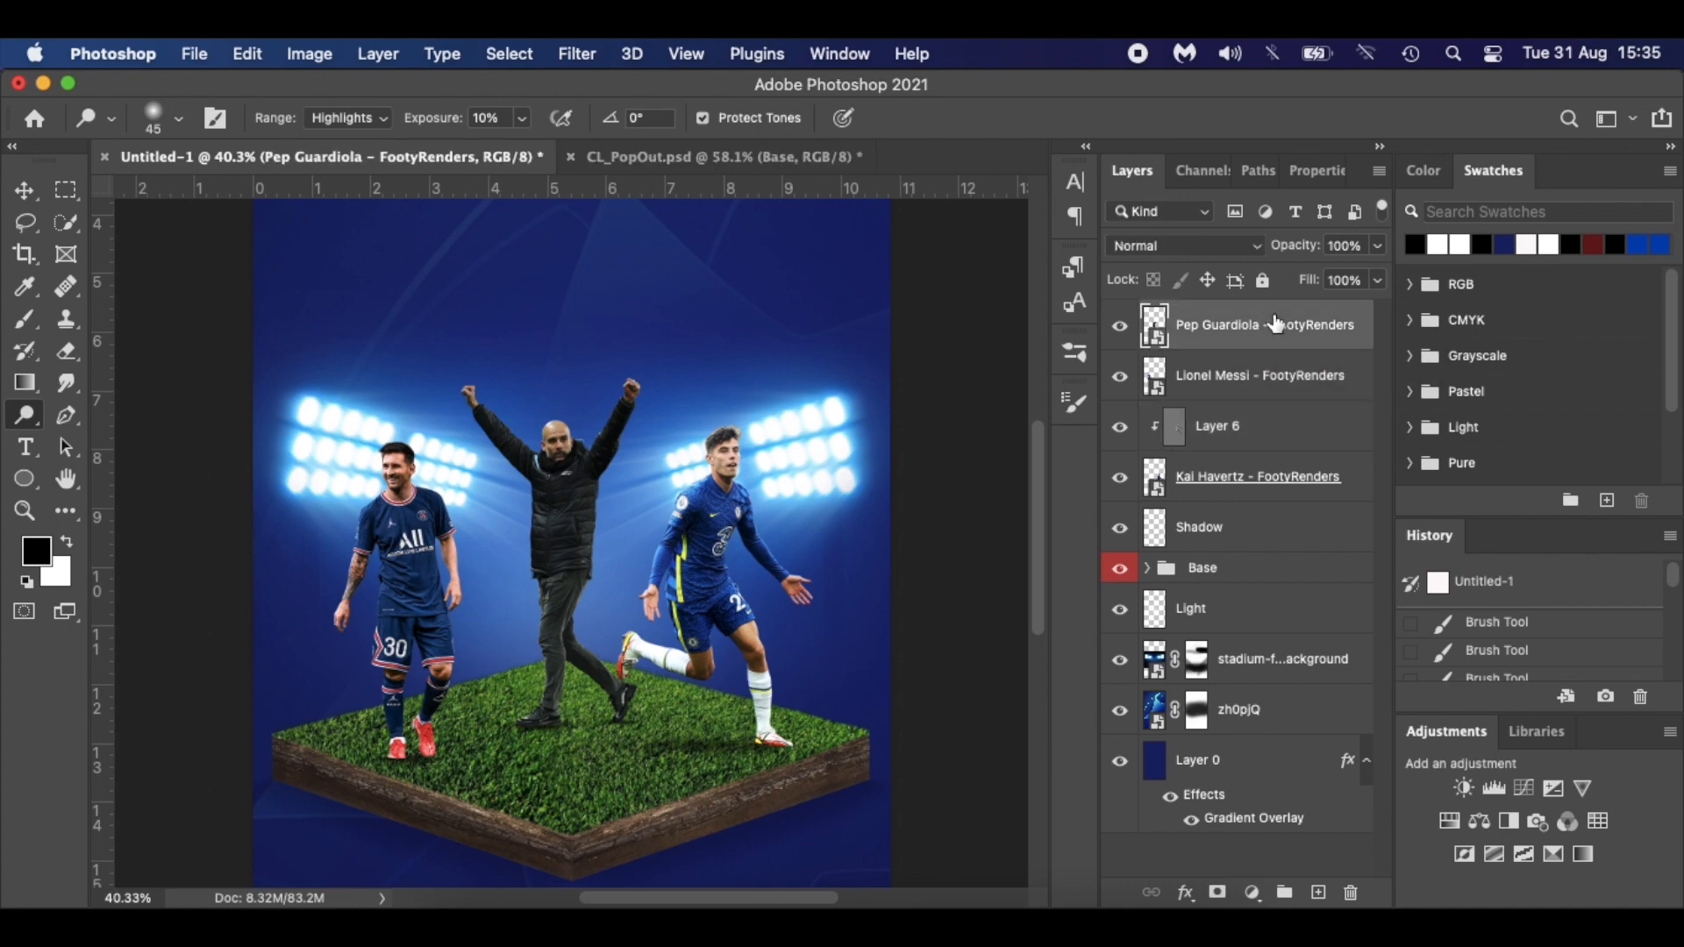
{"action": "scroll", "coordinate": [692, 469], "scroll_direction": "down", "scroll_amount": 5}
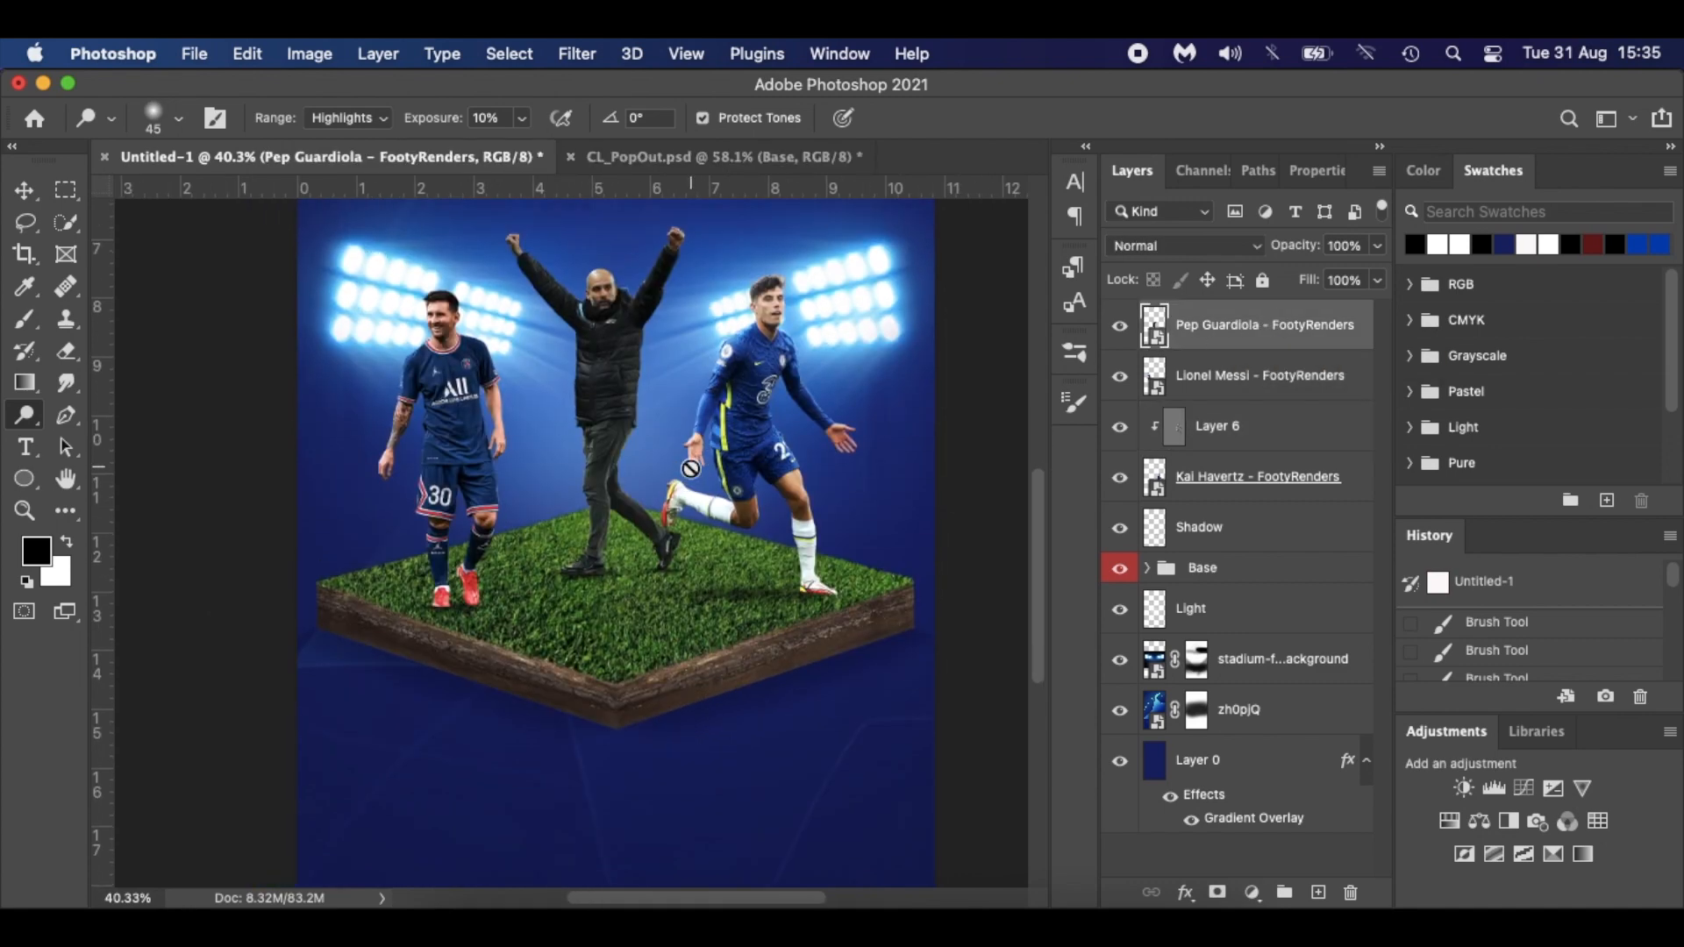
{"action": "scroll", "coordinate": [691, 468], "scroll_direction": "down", "scroll_amount": 3}
{"action": "left_click", "coordinate": [504, 886]}
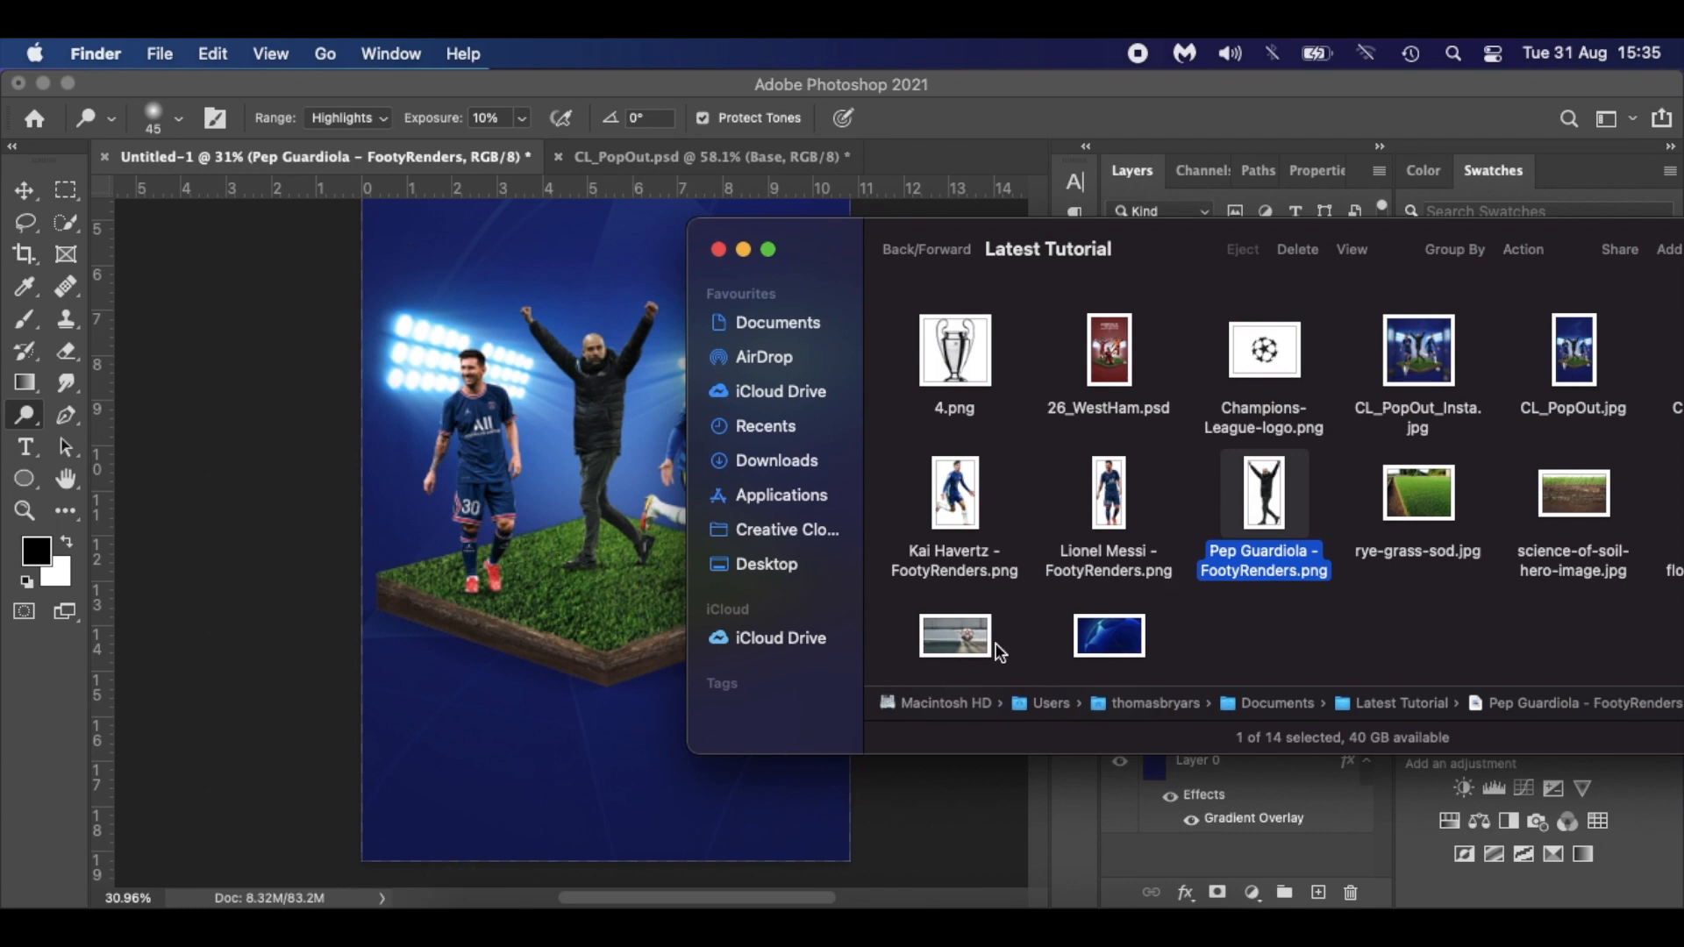
{"action": "left_click", "coordinate": [928, 649]}
{"action": "left_click_drag", "start_coordinate": [928, 649], "coordinate": [564, 753]}
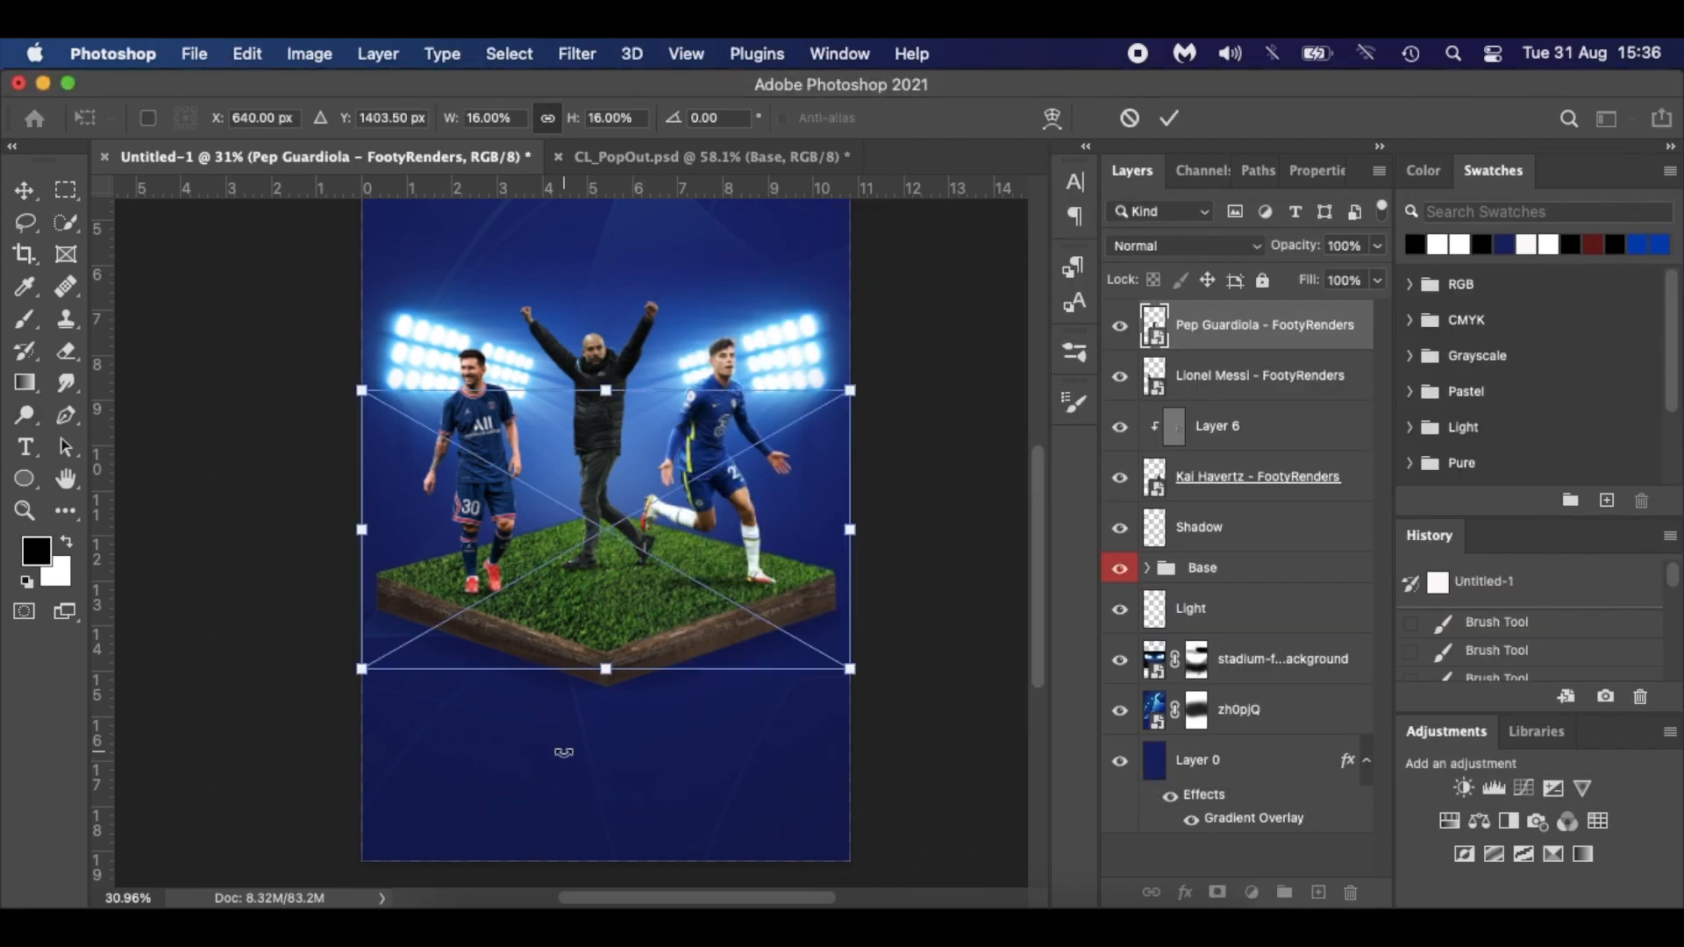
{"action": "key", "text": "Return"}
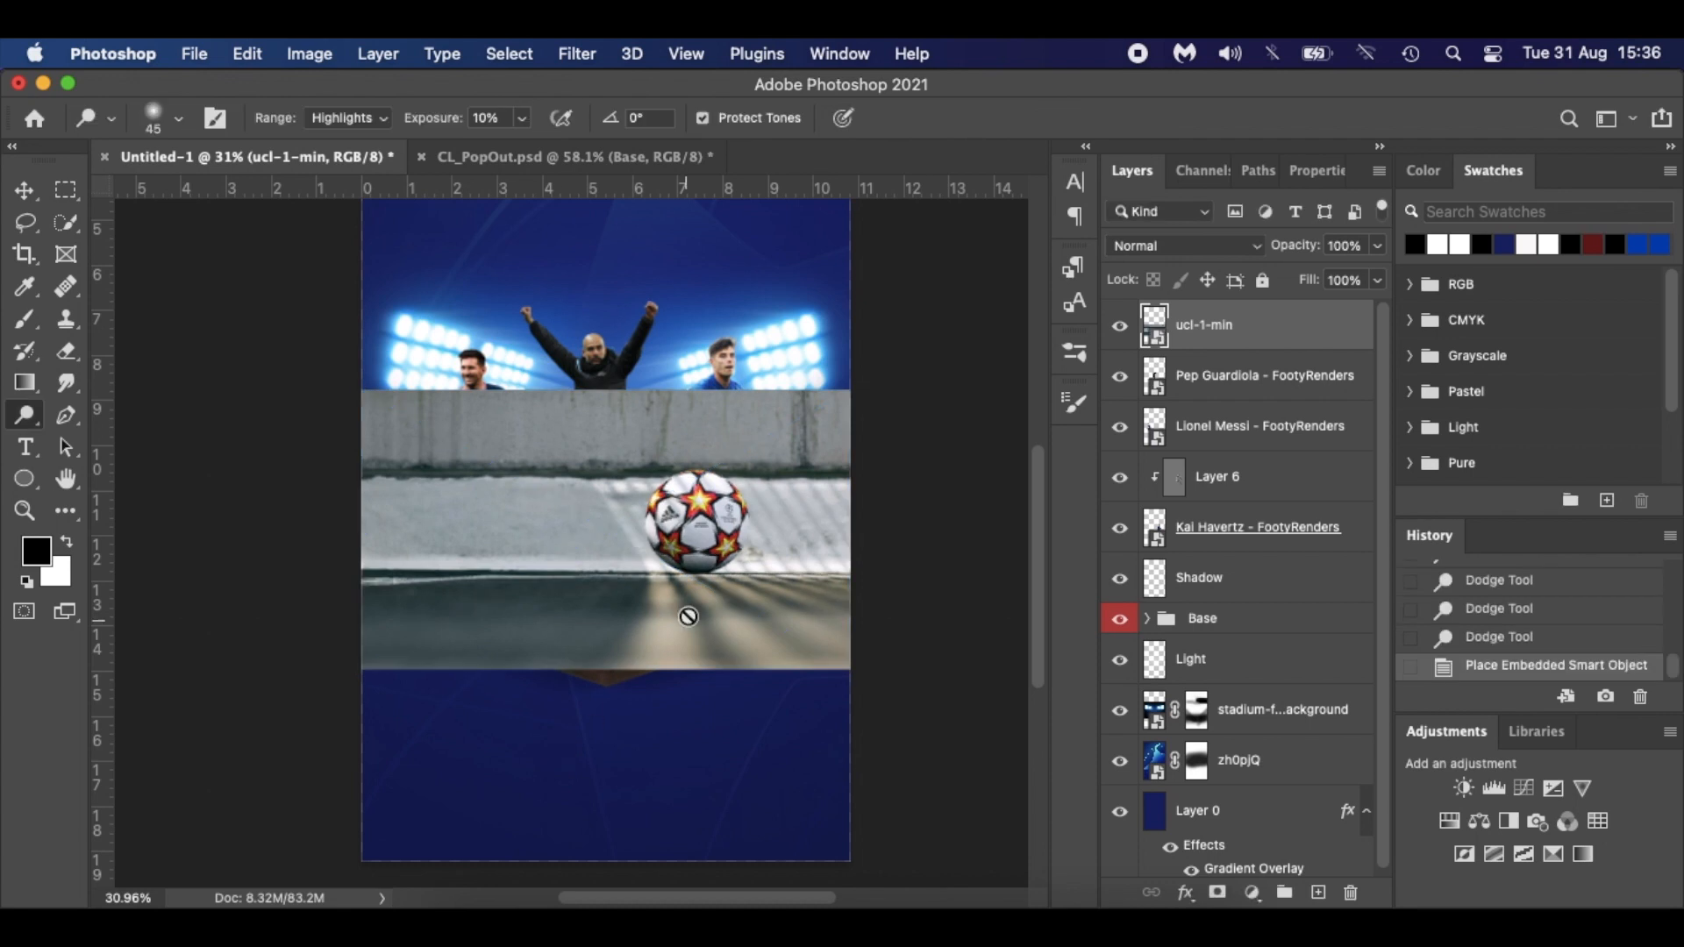
Draw an elliptical path about 2.53 × 2.56 cm over the football in the placed photo.
{"action": "scroll", "coordinate": [677, 647], "scroll_direction": "up", "scroll_amount": 5}
{"action": "scroll", "coordinate": [678, 576], "scroll_direction": "up", "scroll_amount": 2}
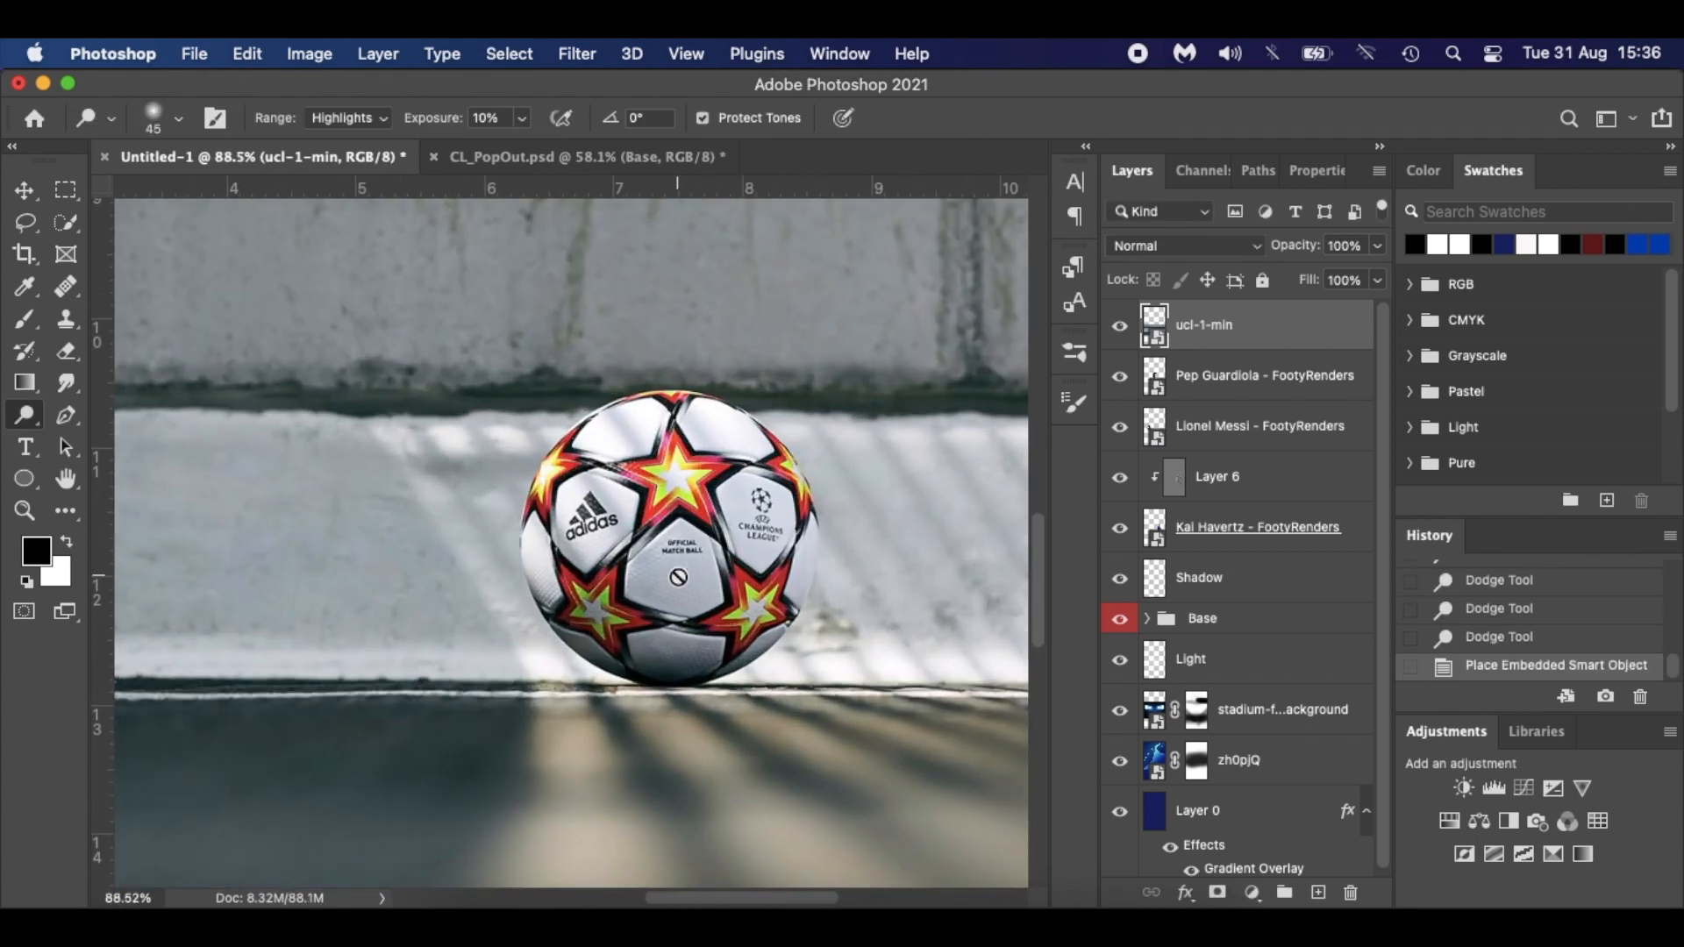
{"action": "left_click", "coordinate": [24, 485]}
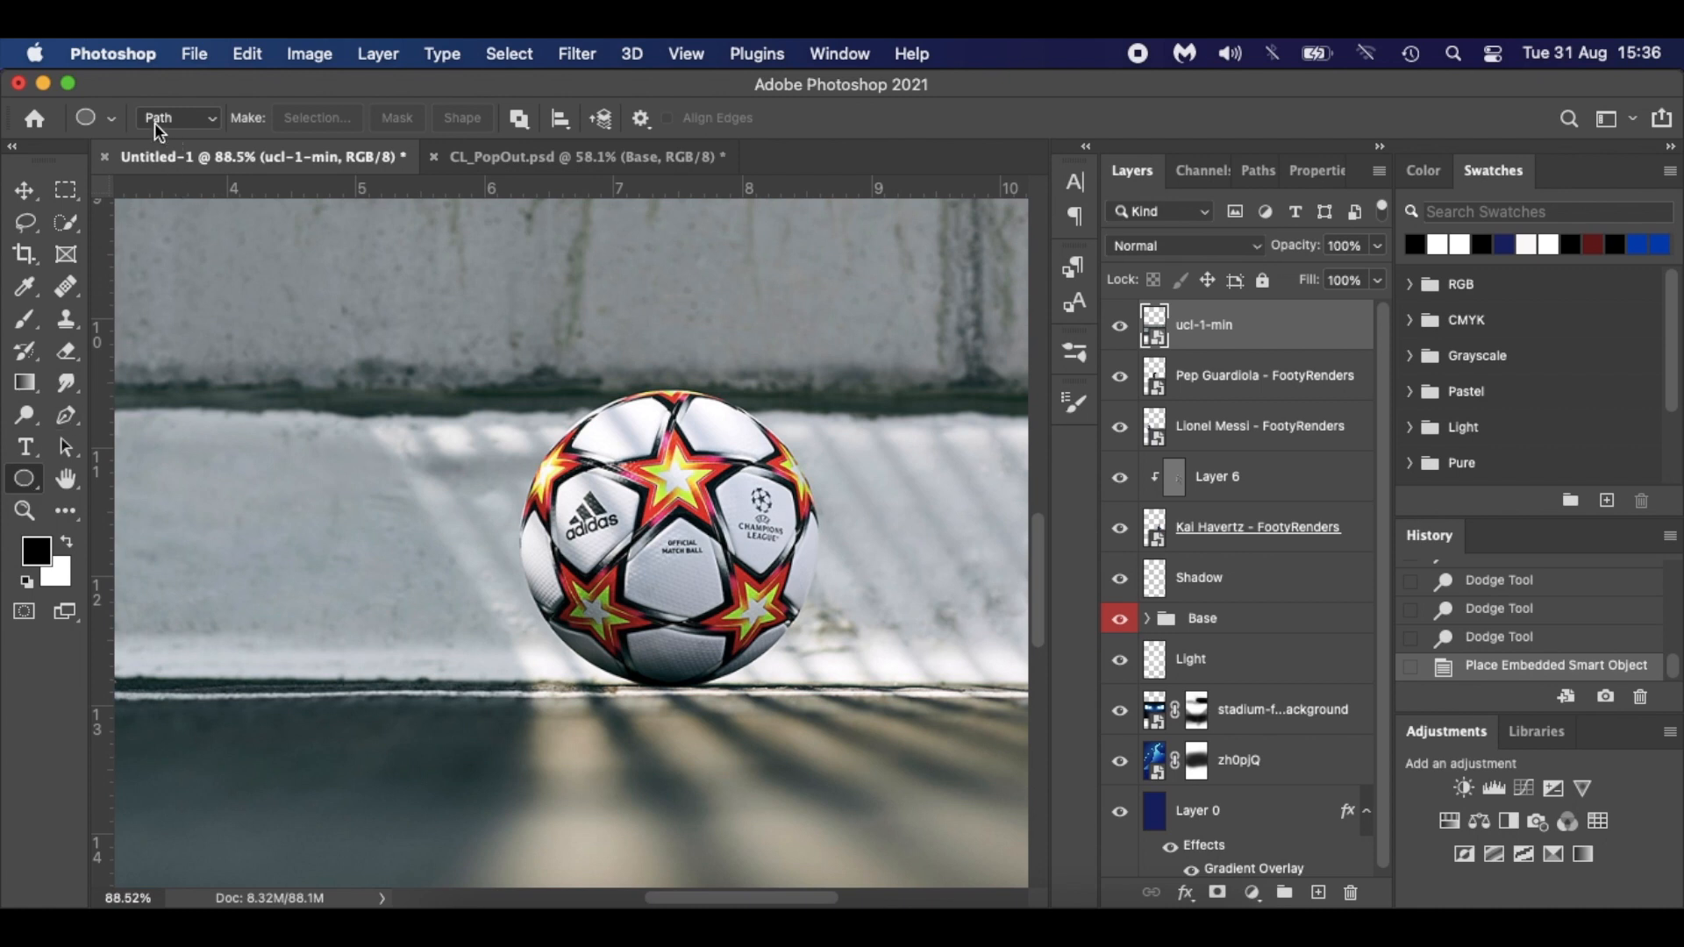
{"action": "left_click_drag", "start_coordinate": [450, 322], "coordinate": [765, 646]}
{"action": "key", "text": "super+z"}
{"action": "key", "text": "v"}
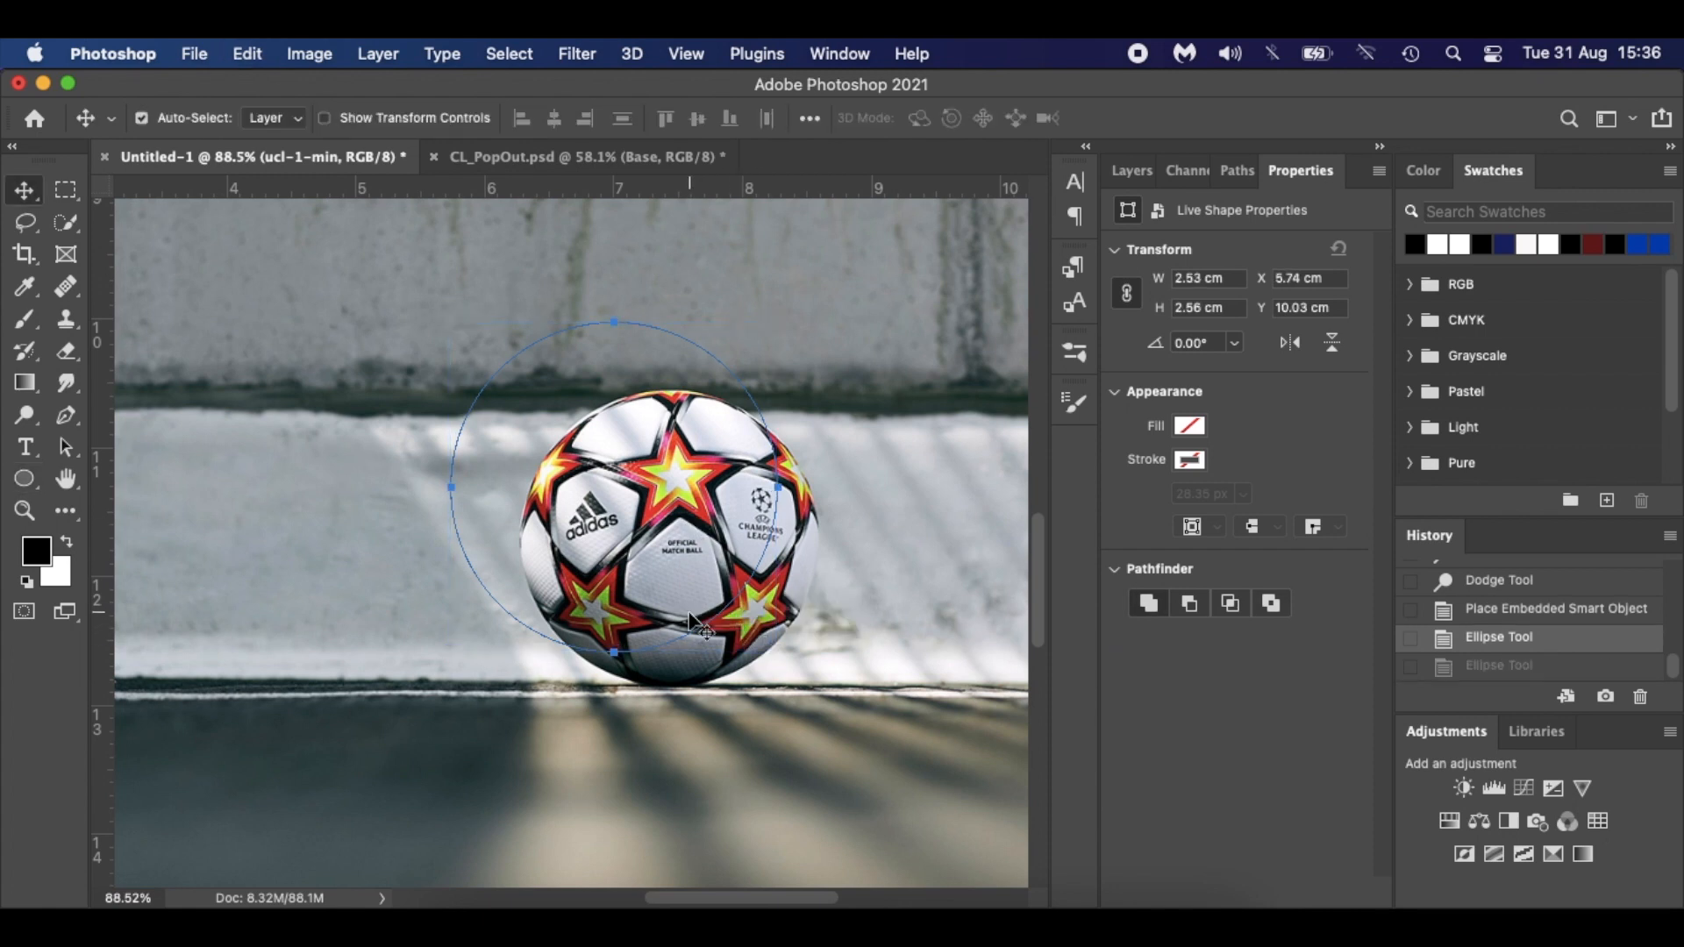
Move and scale the elliptical path to about 89% to fit the ball's outline, and apply it to the photo as a vector mask.
{"action": "key", "text": "super+t"}
{"action": "left_click_drag", "start_coordinate": [700, 634], "coordinate": [753, 666]}
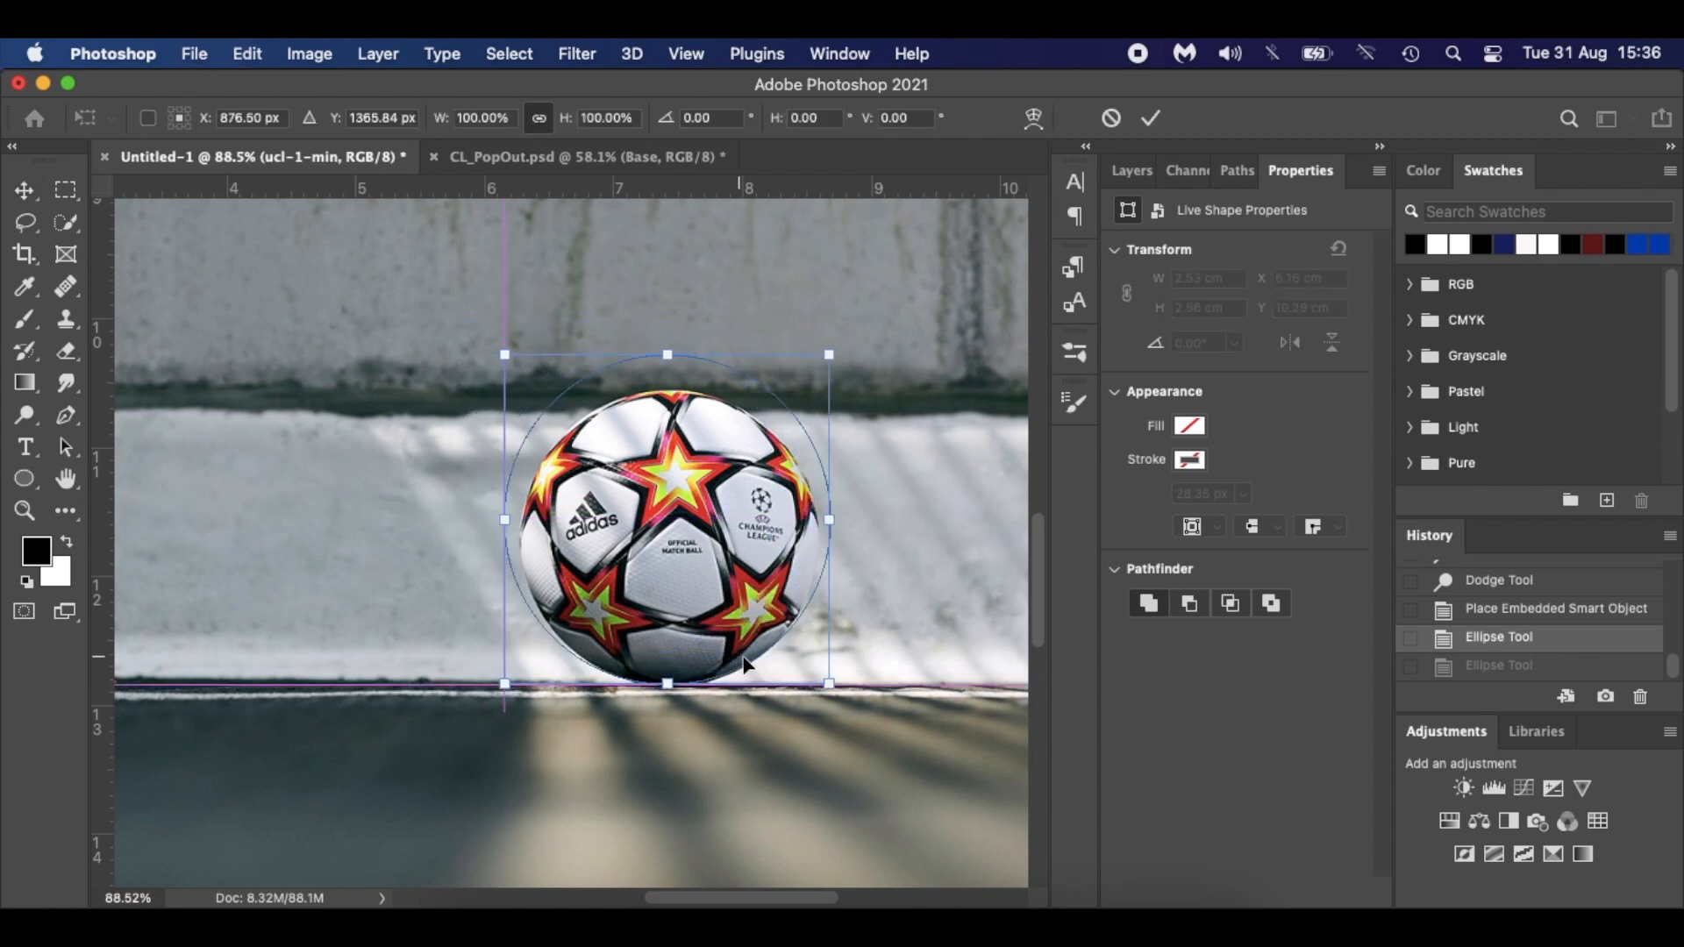
{"action": "mouse_move", "coordinate": [668, 358]}
{"action": "left_mouse_down"}
{"action": "mouse_move", "coordinate": [668, 412]}
{"action": "mouse_move", "coordinate": [667, 392]}
{"action": "left_mouse_up"}
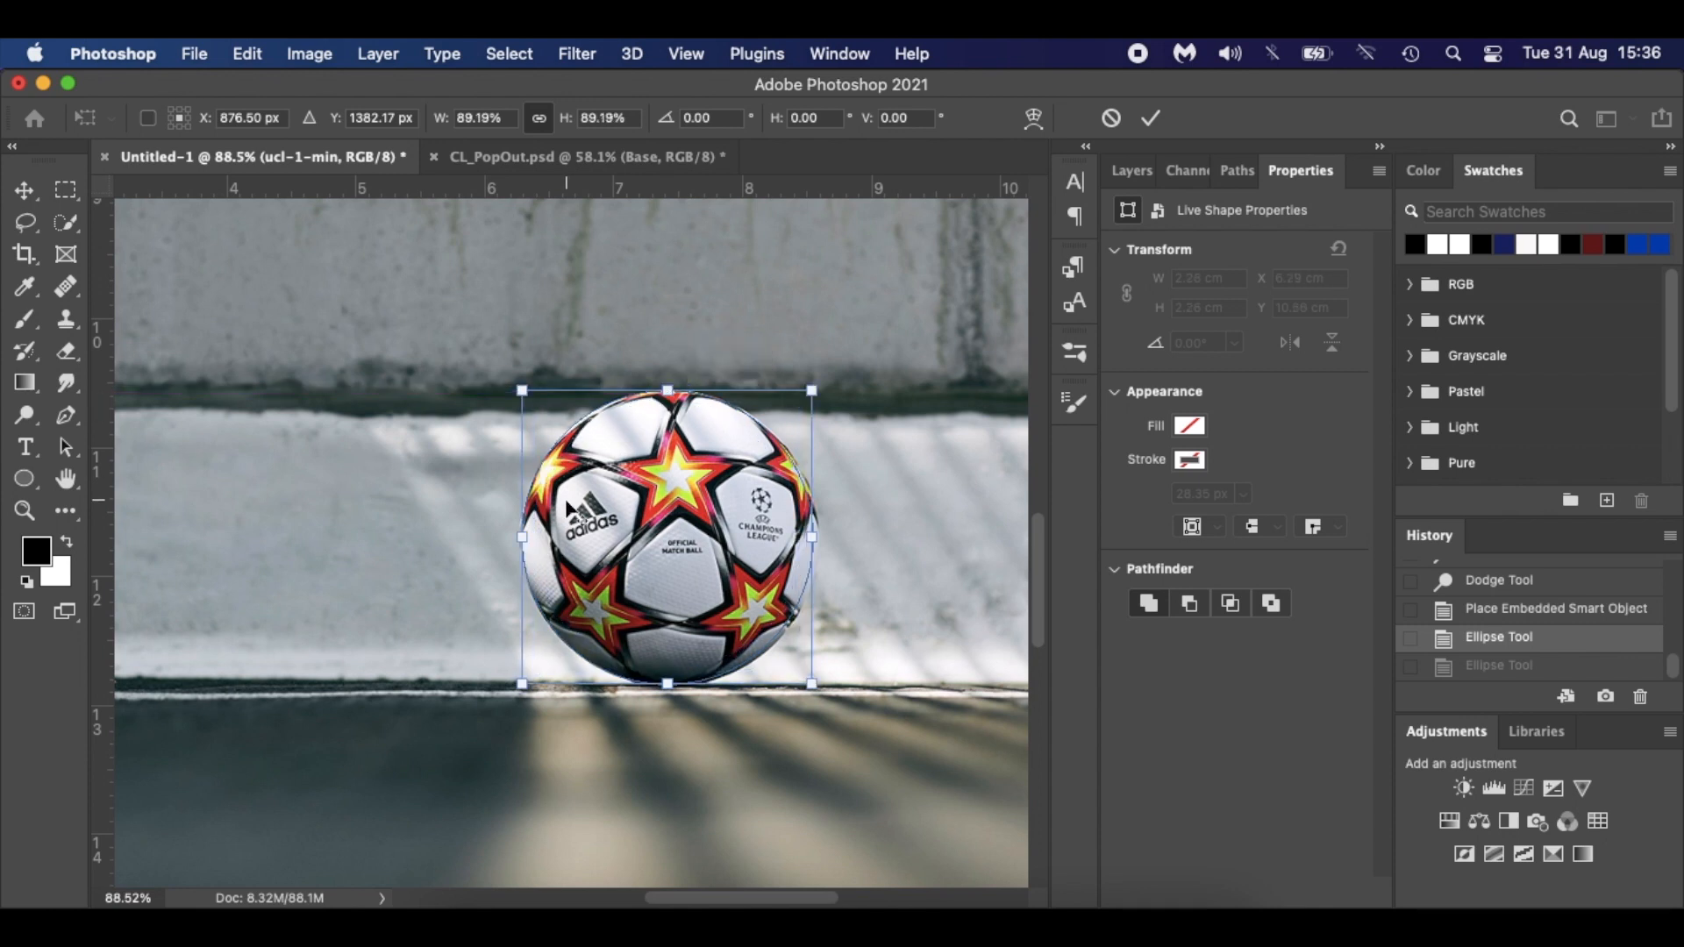
{"action": "mouse_move", "coordinate": [525, 536]}
{"action": "left_mouse_down"}
{"action": "mouse_move", "coordinate": [484, 536]}
{"action": "mouse_move", "coordinate": [526, 539]}
{"action": "left_mouse_up"}
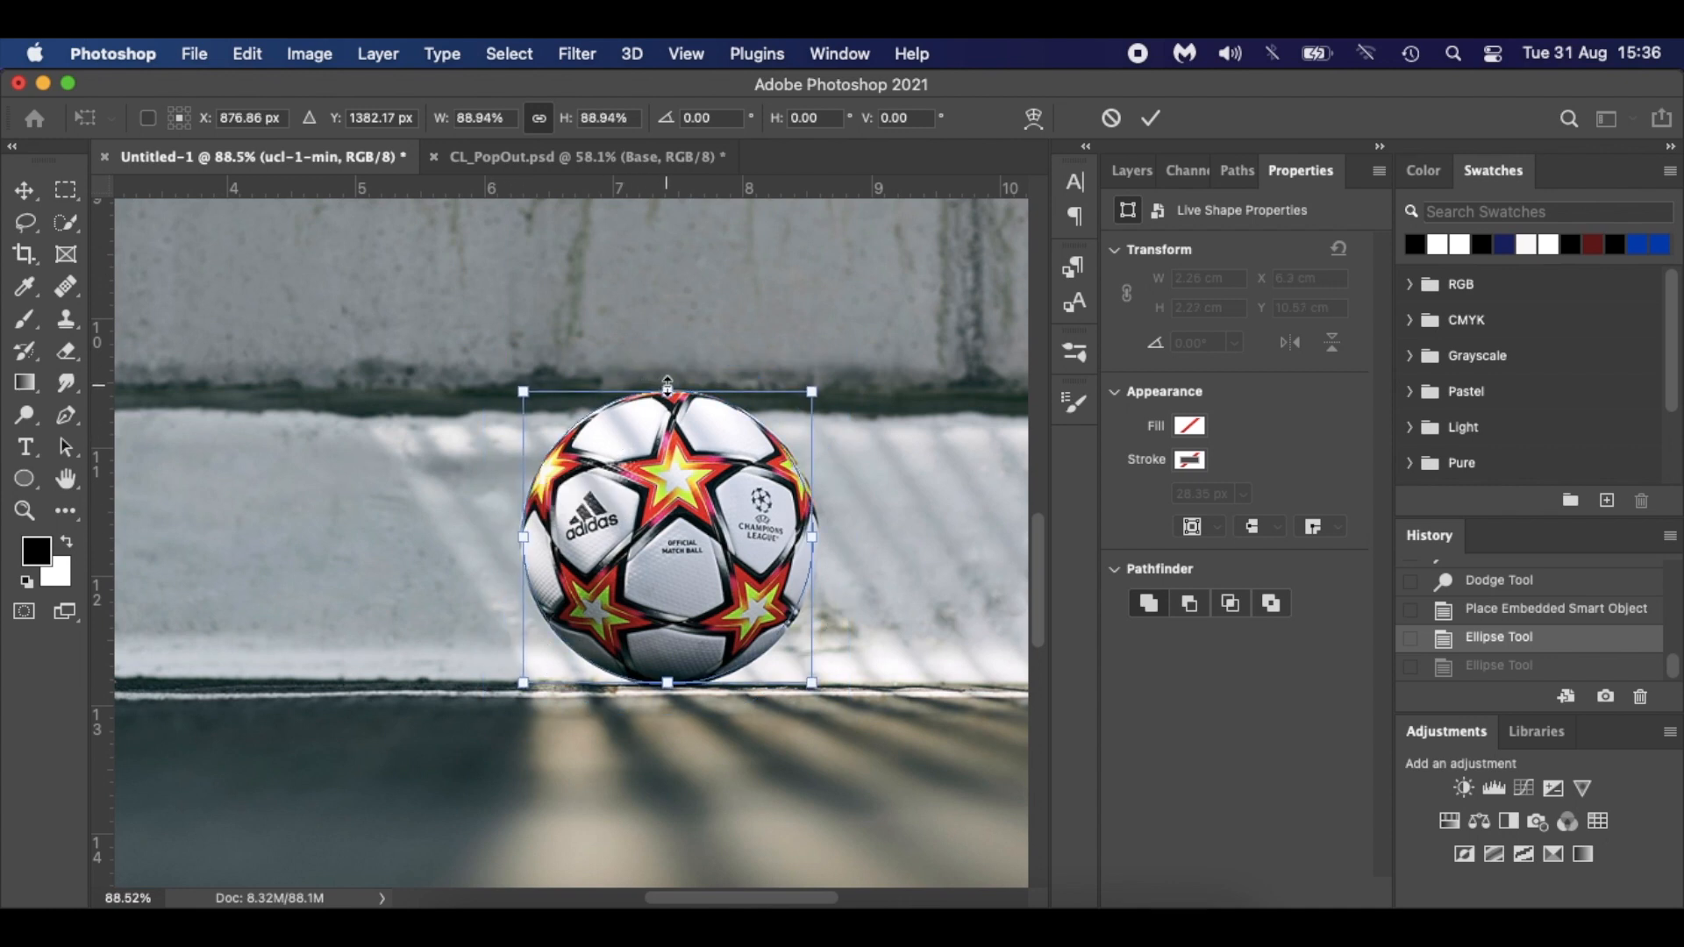
{"action": "left_click_drag", "start_coordinate": [671, 391], "coordinate": [672, 390]}
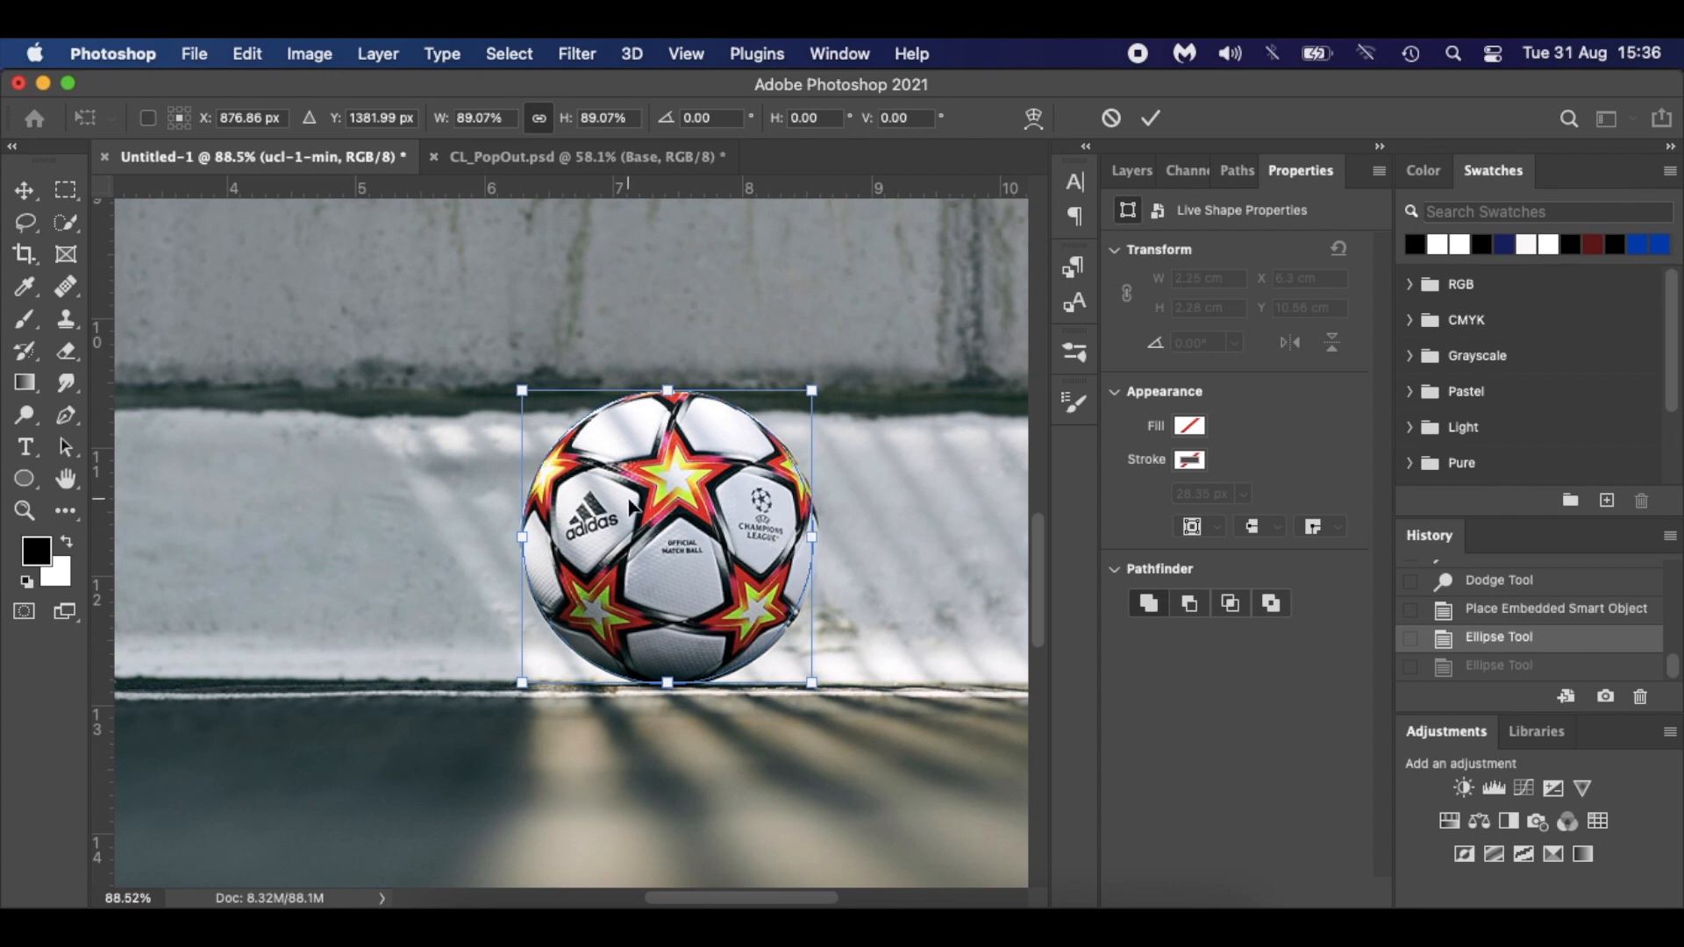
{"action": "key", "text": "Return"}
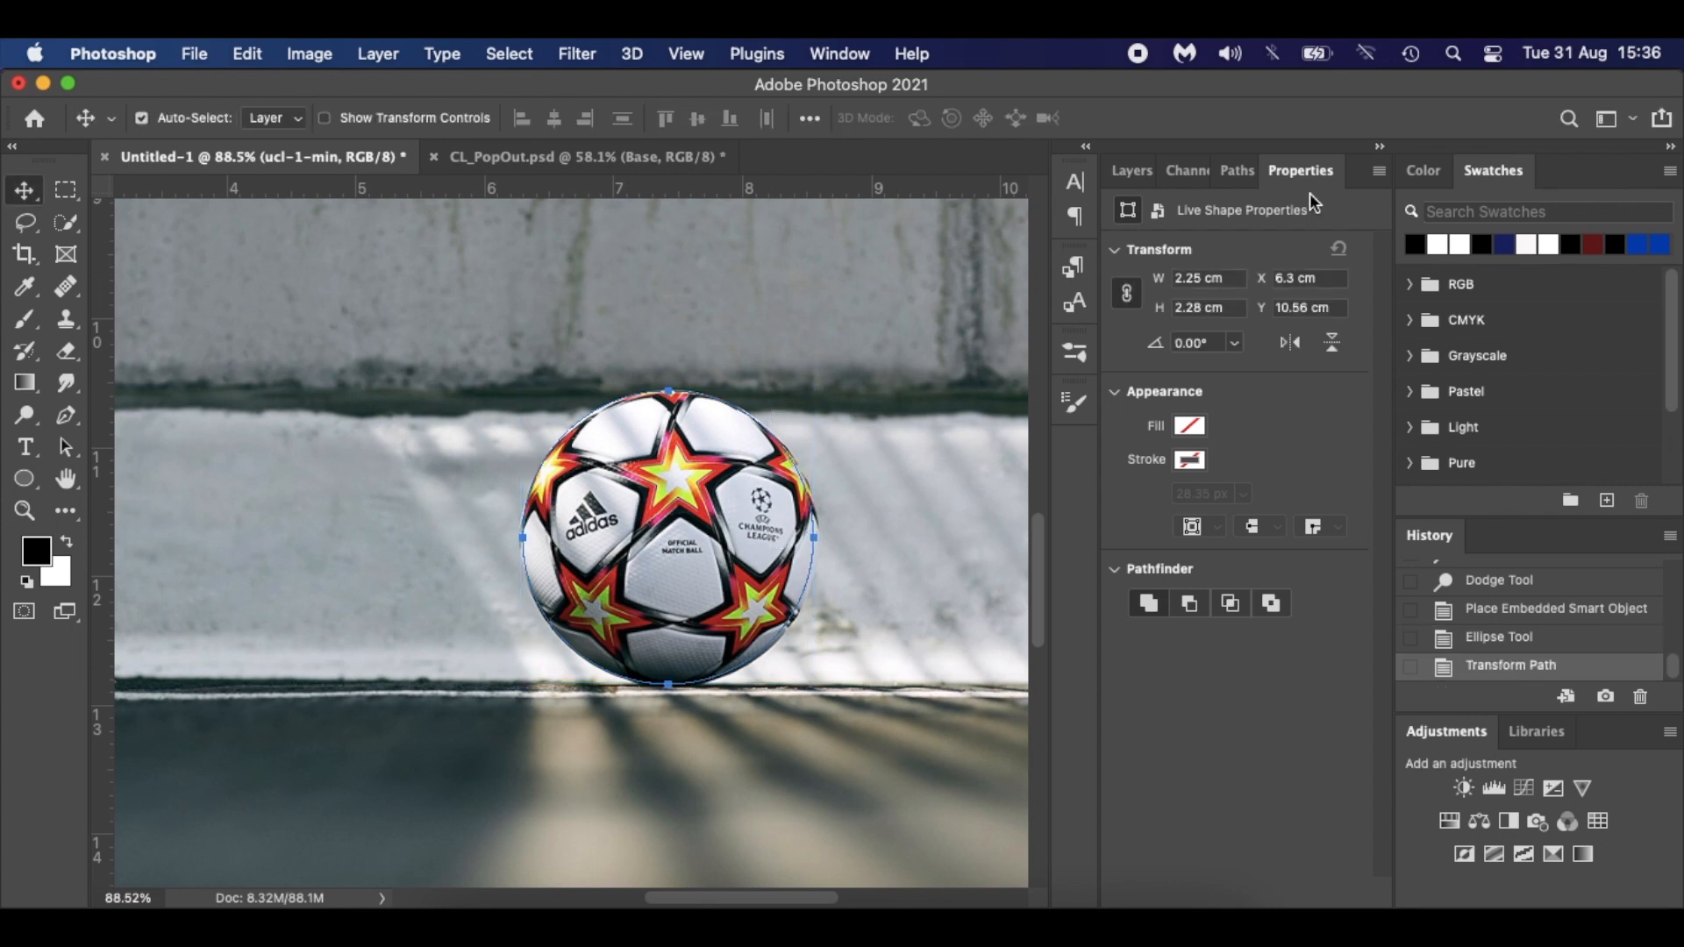
{"action": "left_click", "coordinate": [19, 478]}
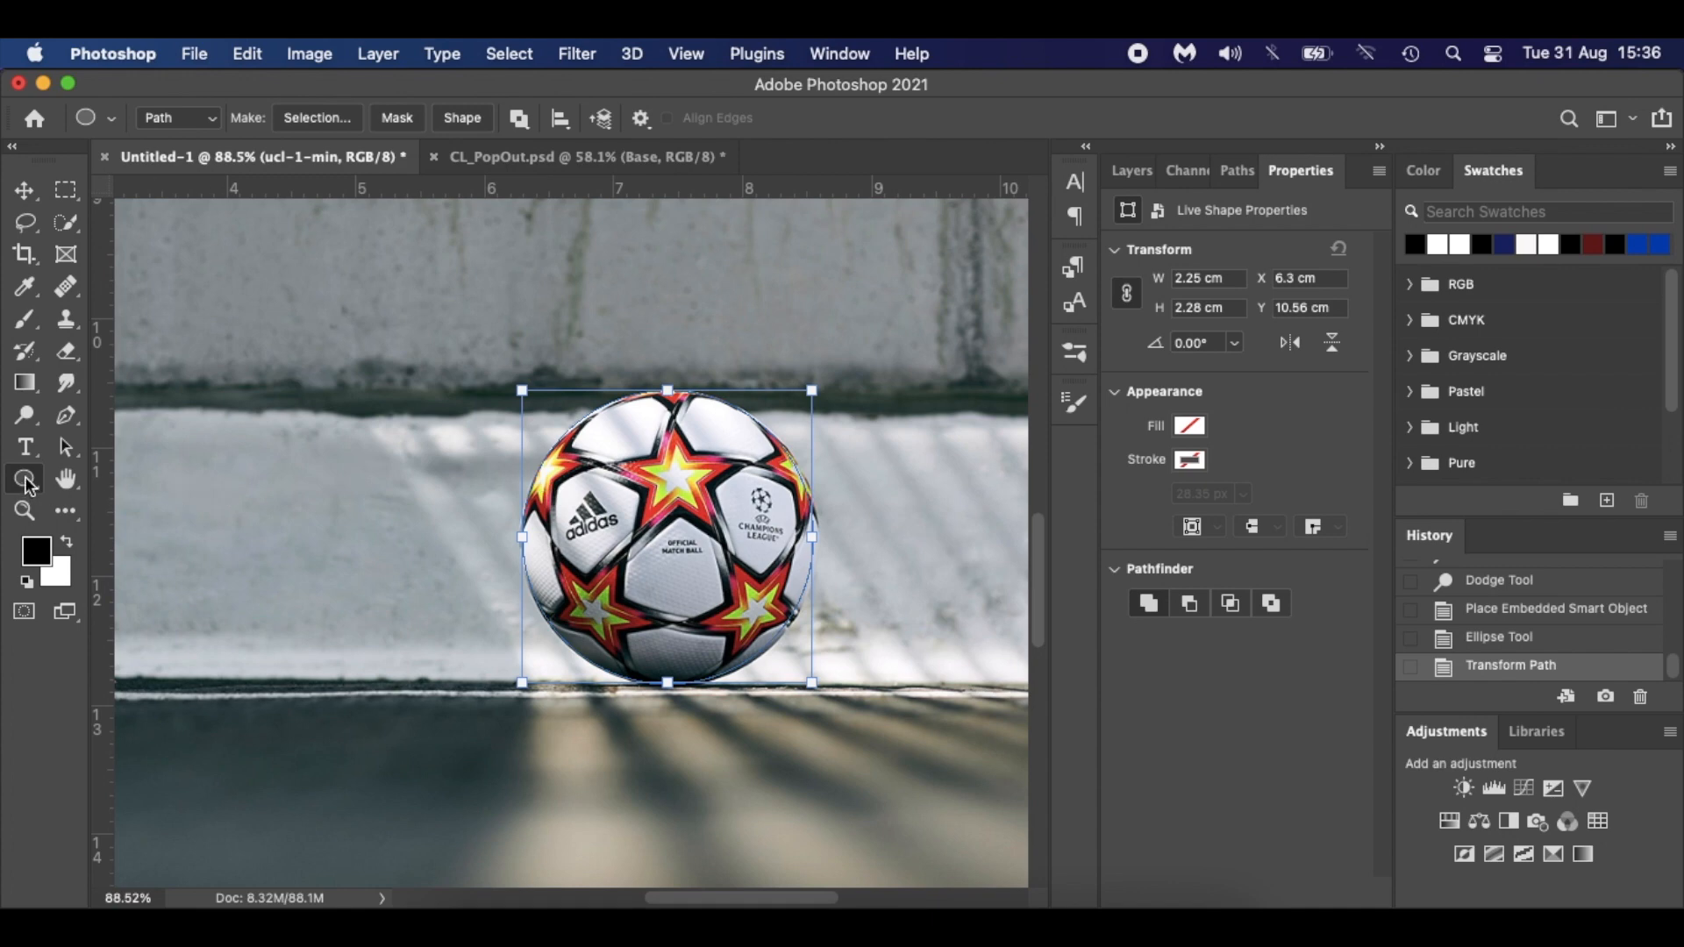
{"action": "left_click", "coordinate": [393, 115]}
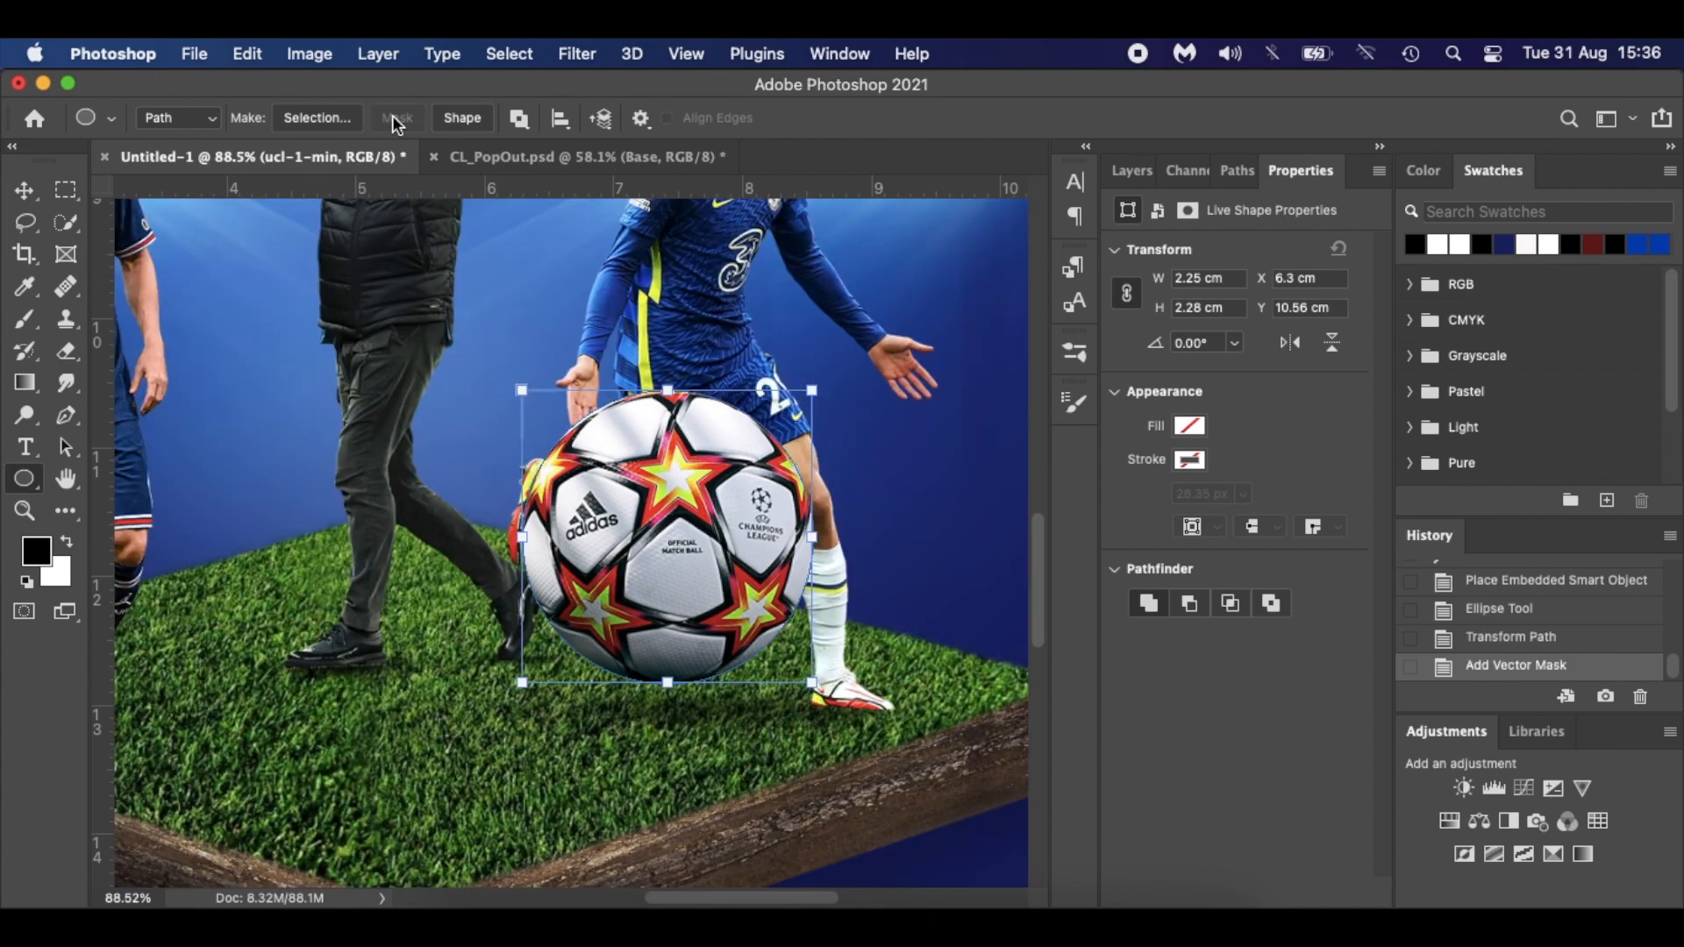
Finish the ball's mask path and convert the masked ucl-1-min layer to a smart object.
{"action": "key", "text": "Return"}
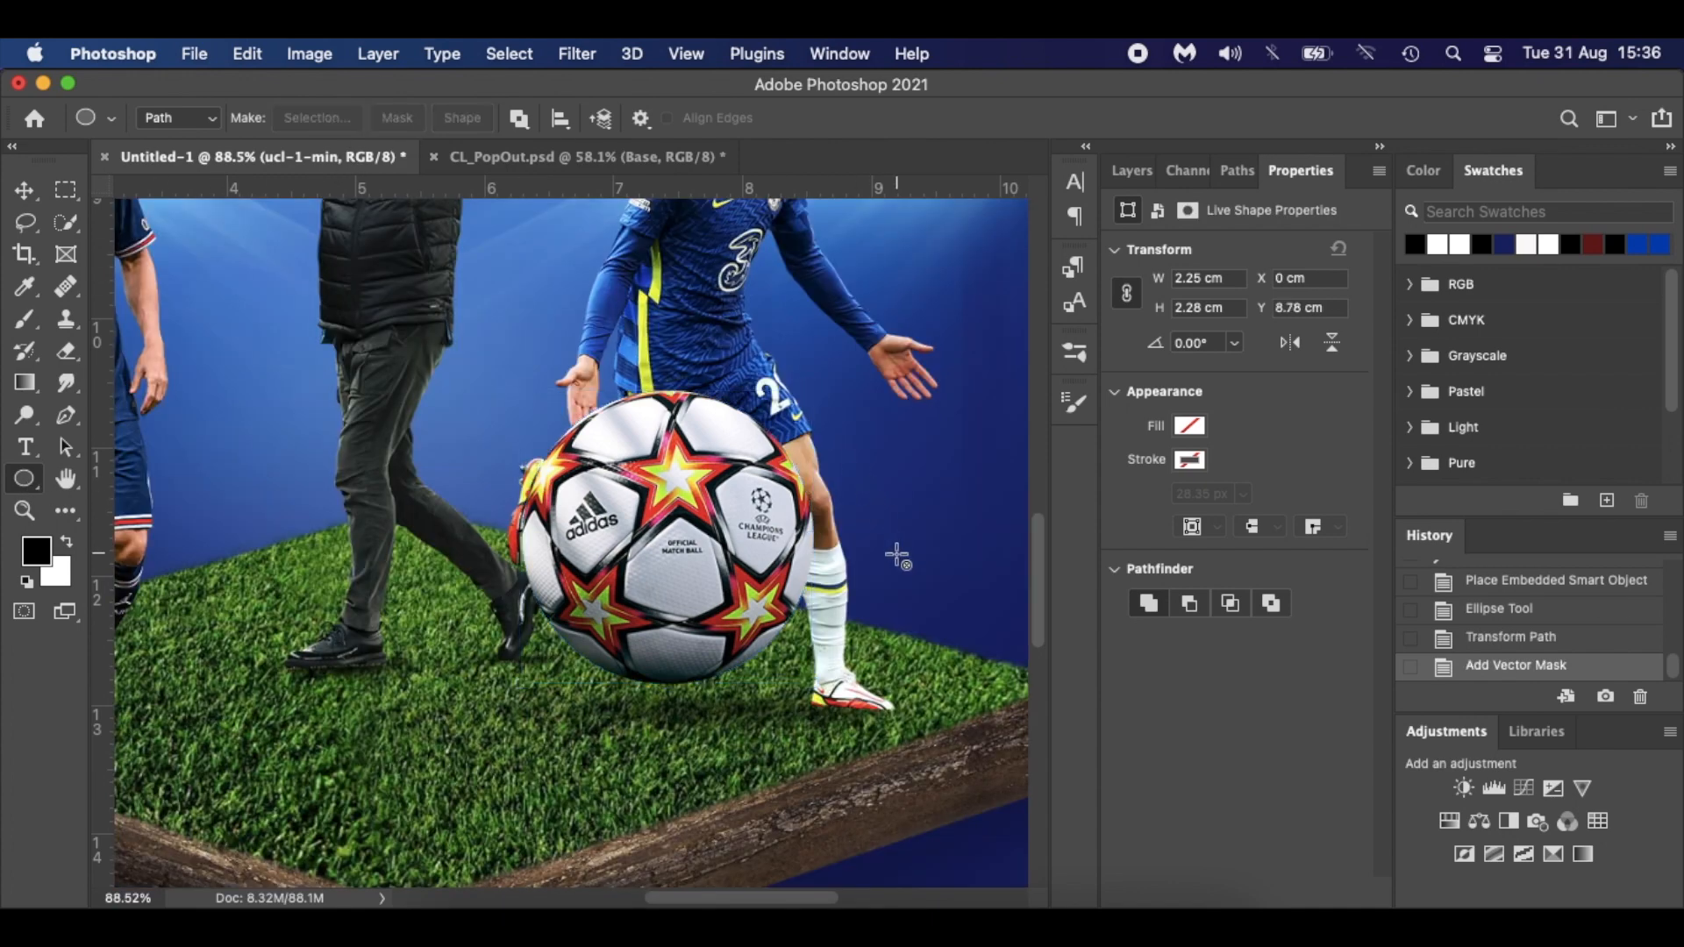
{"action": "left_click", "coordinate": [1132, 171]}
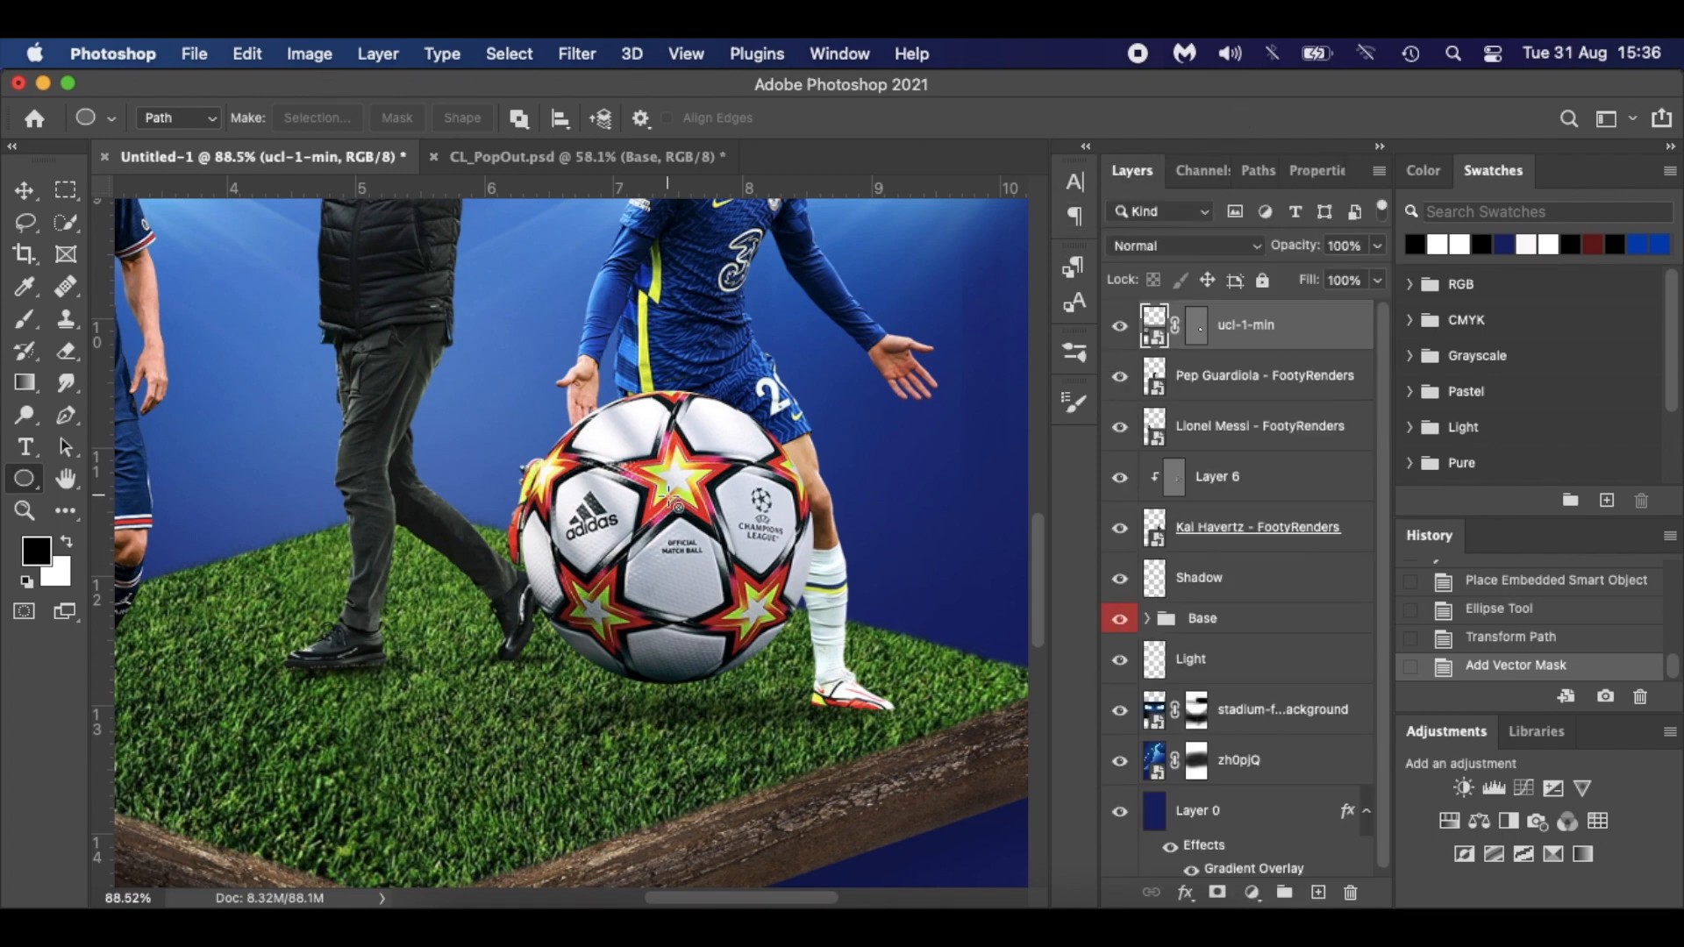
{"action": "key", "text": "super+0"}
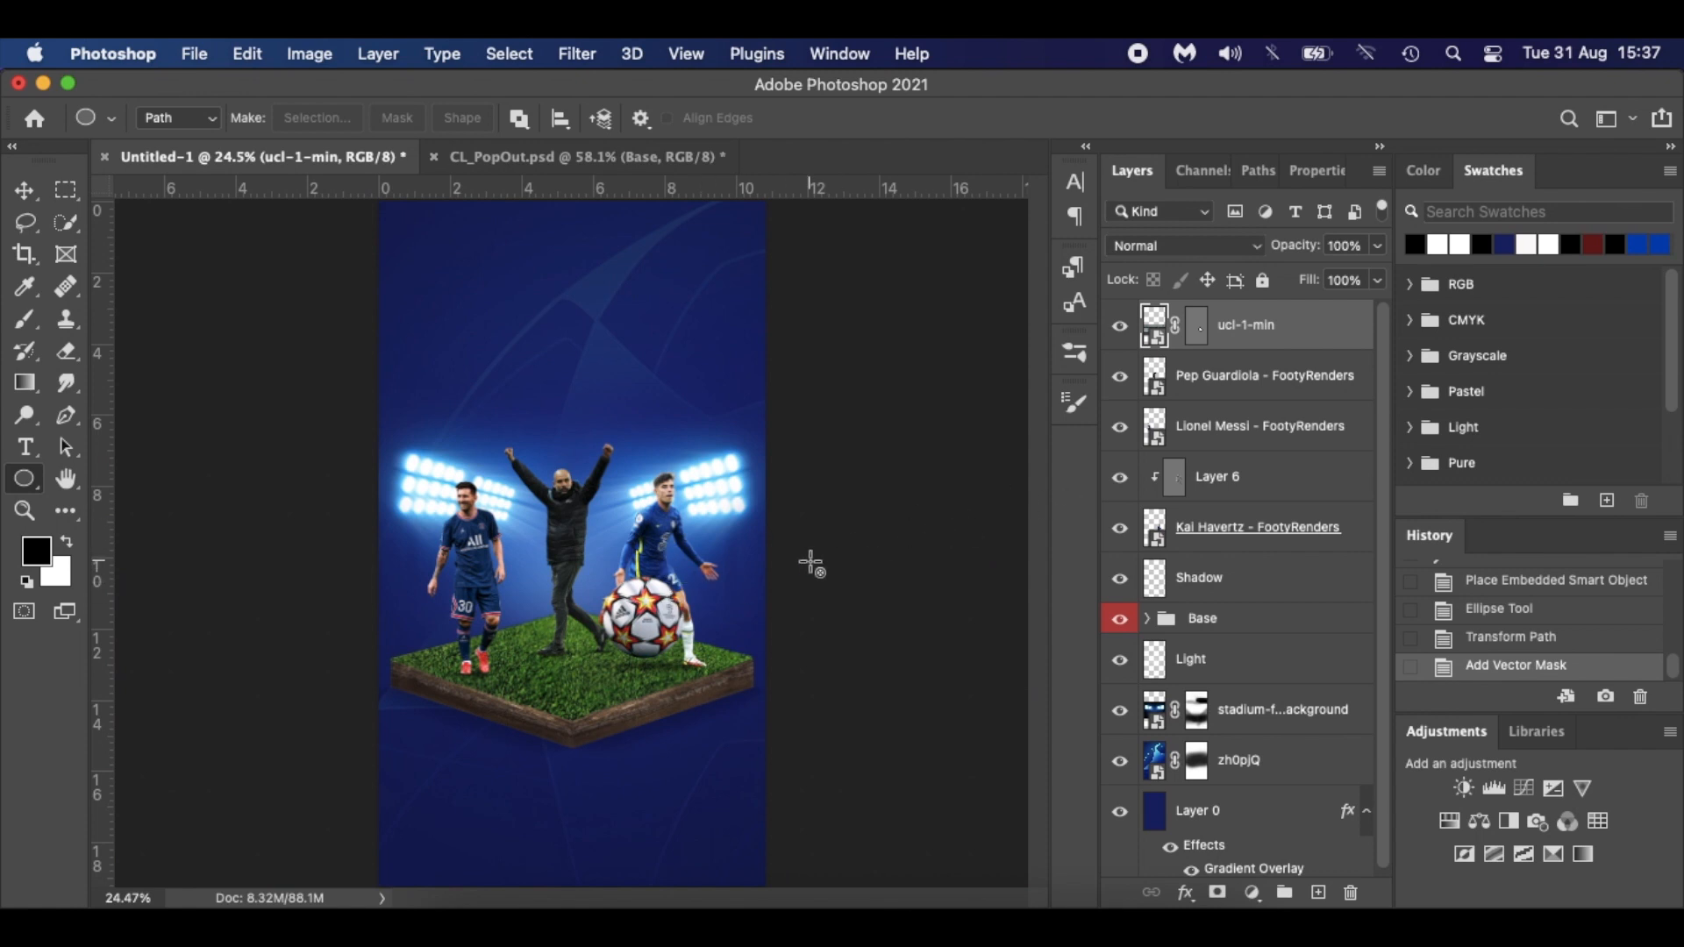
{"action": "right_click", "coordinate": [1320, 336]}
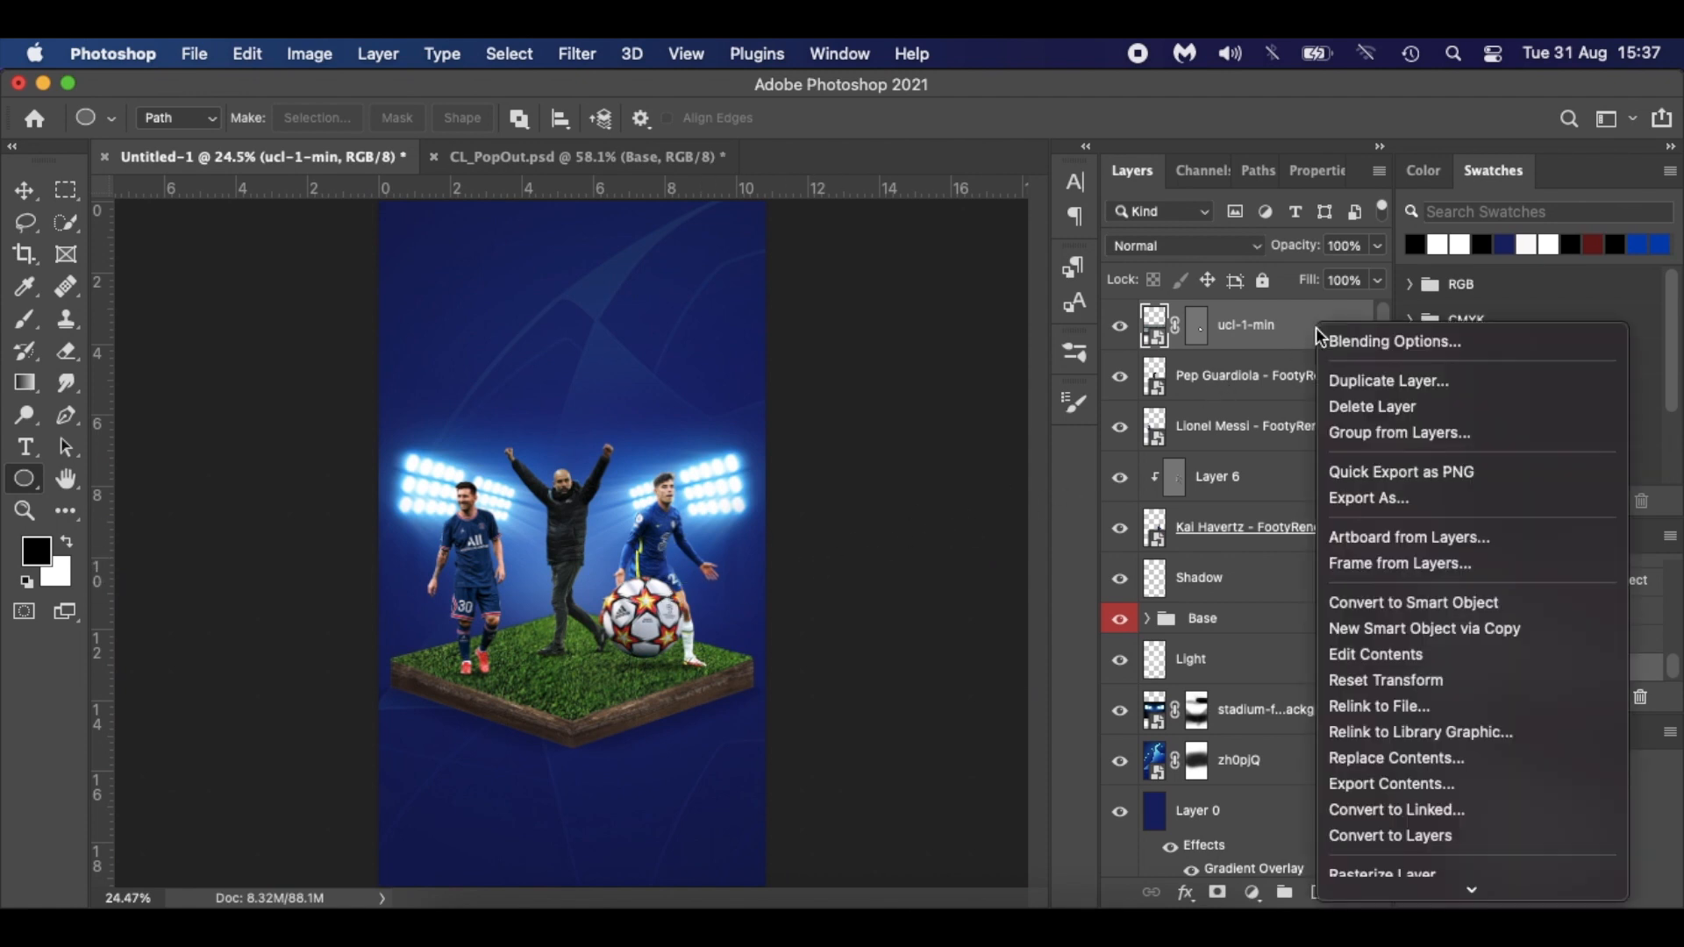
{"action": "left_click", "coordinate": [1354, 605]}
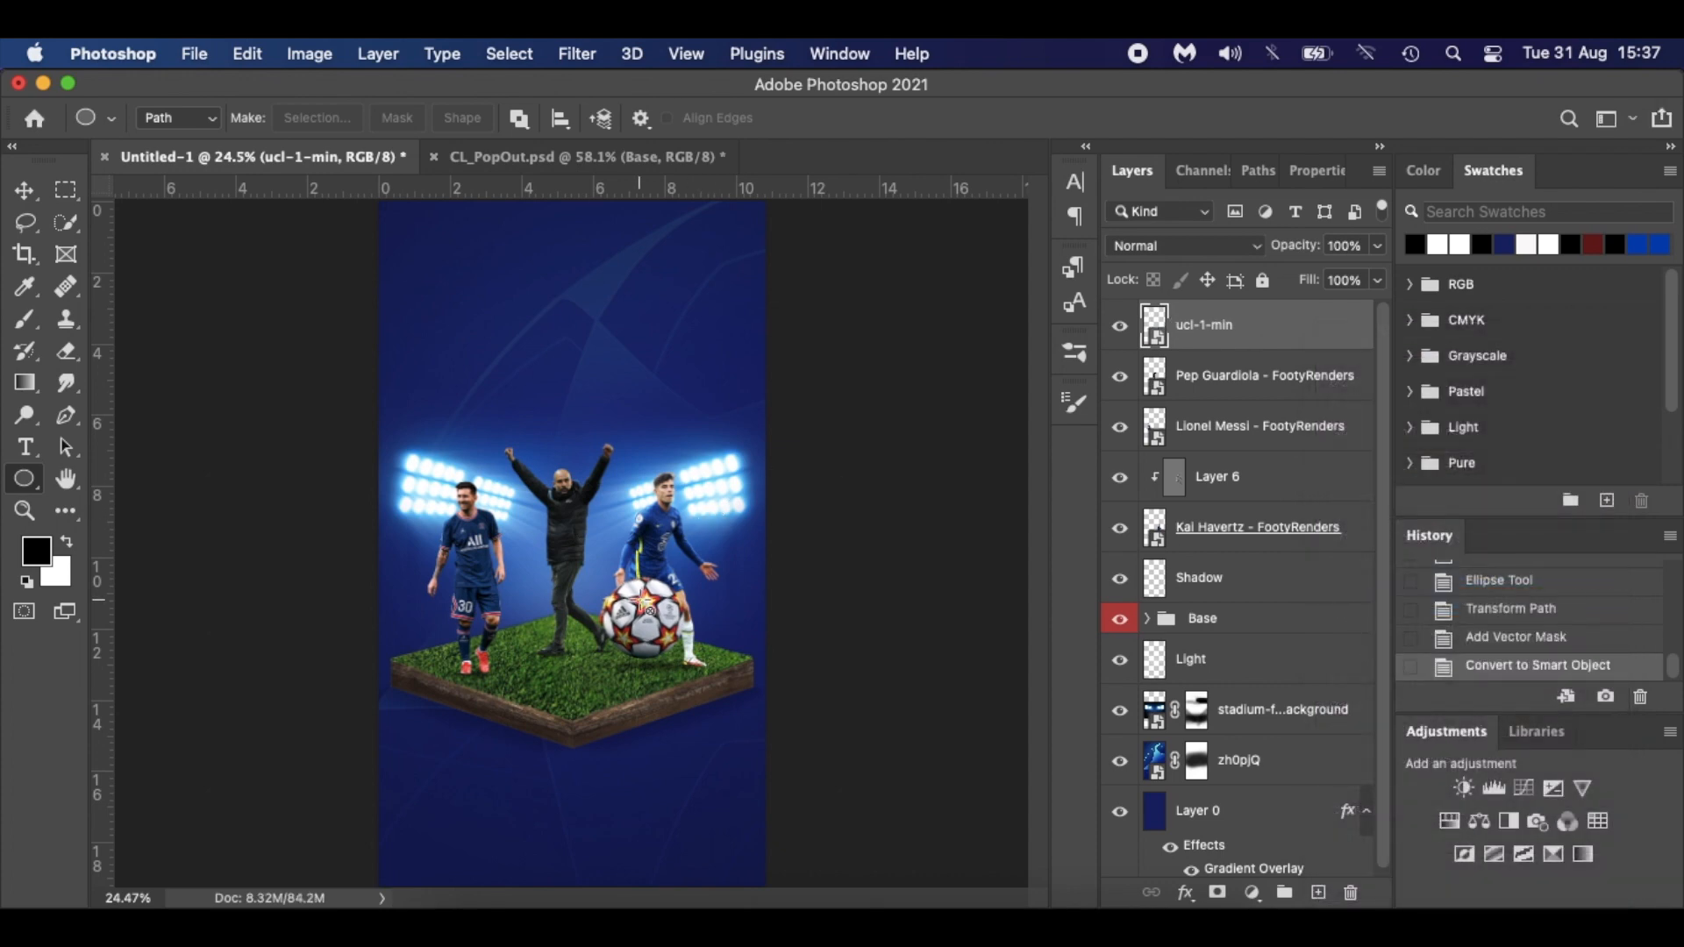
Move the ball just below the right end of the pitch's wooden edge and scale it down to about 41%.
{"action": "scroll", "coordinate": [646, 607], "scroll_direction": "up", "scroll_amount": 5}
{"action": "key", "text": "v"}
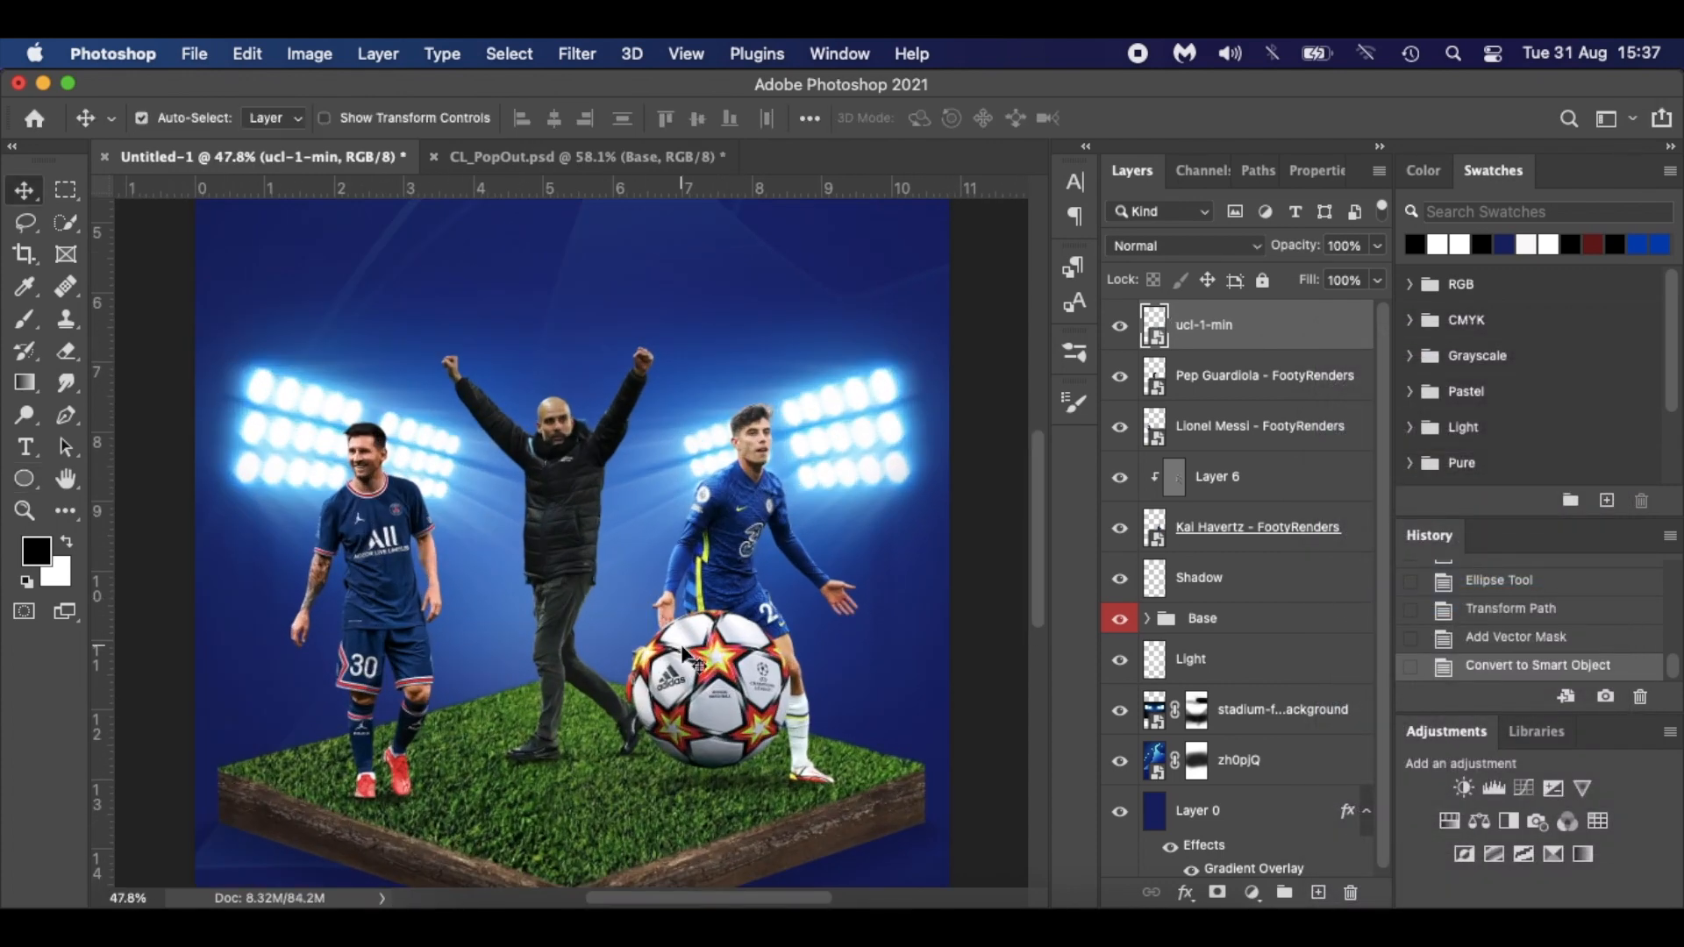
{"action": "left_click_drag", "start_coordinate": [687, 657], "coordinate": [790, 785]}
{"action": "scroll", "coordinate": [785, 772], "scroll_direction": "down", "scroll_amount": 5}
{"action": "left_click_drag", "start_coordinate": [723, 522], "coordinate": [735, 546]}
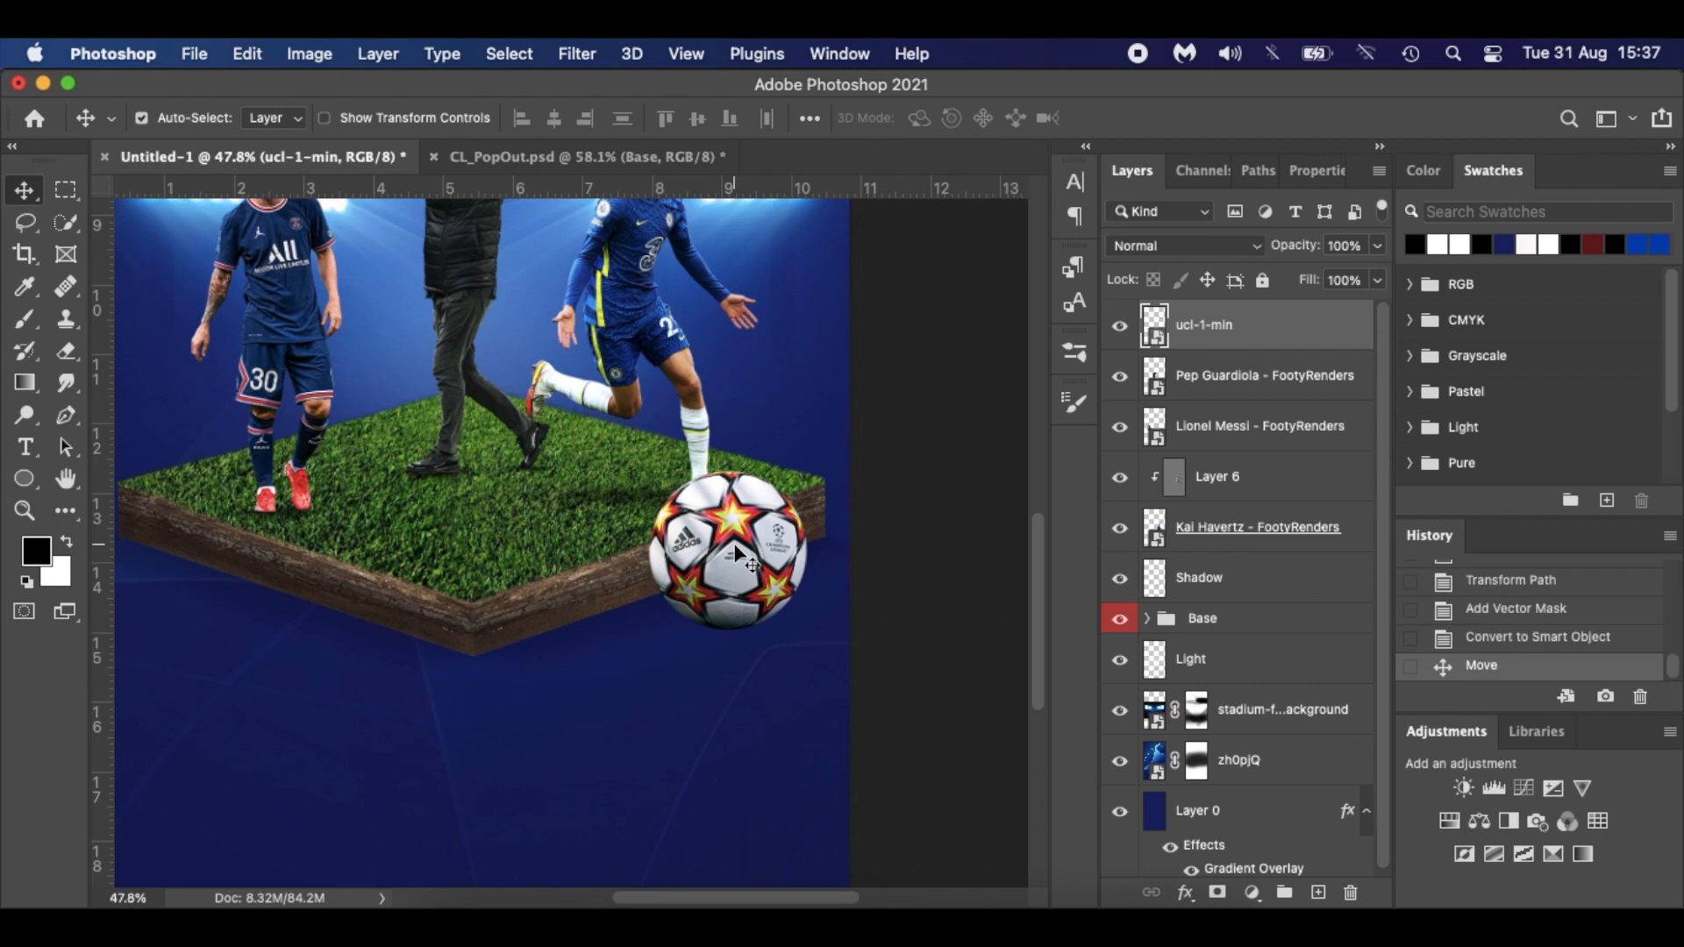
{"action": "key", "text": "cmd+t"}
{"action": "left_click_drag", "start_coordinate": [649, 469], "coordinate": [751, 576]}
{"action": "key", "text": "Return"}
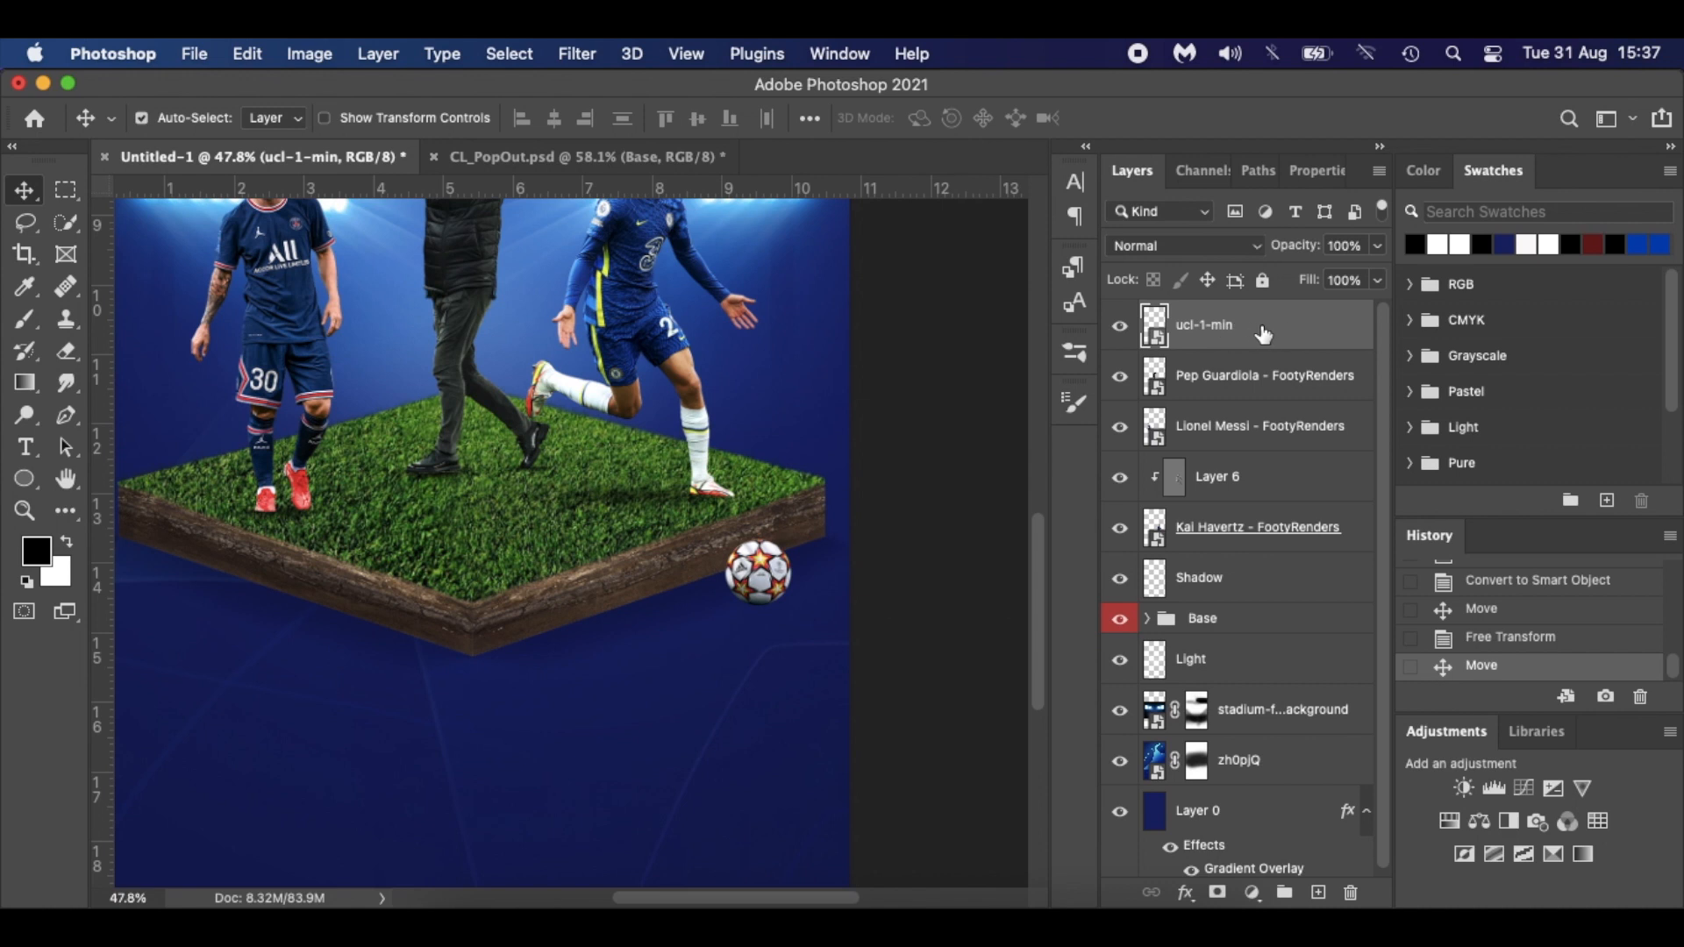
Duplicate the ball layer and turn the lower ucl-1-min solid black by reducing its Hue/Saturation lightness, checking it with the copy hidden.
{"action": "key", "text": "super+j"}
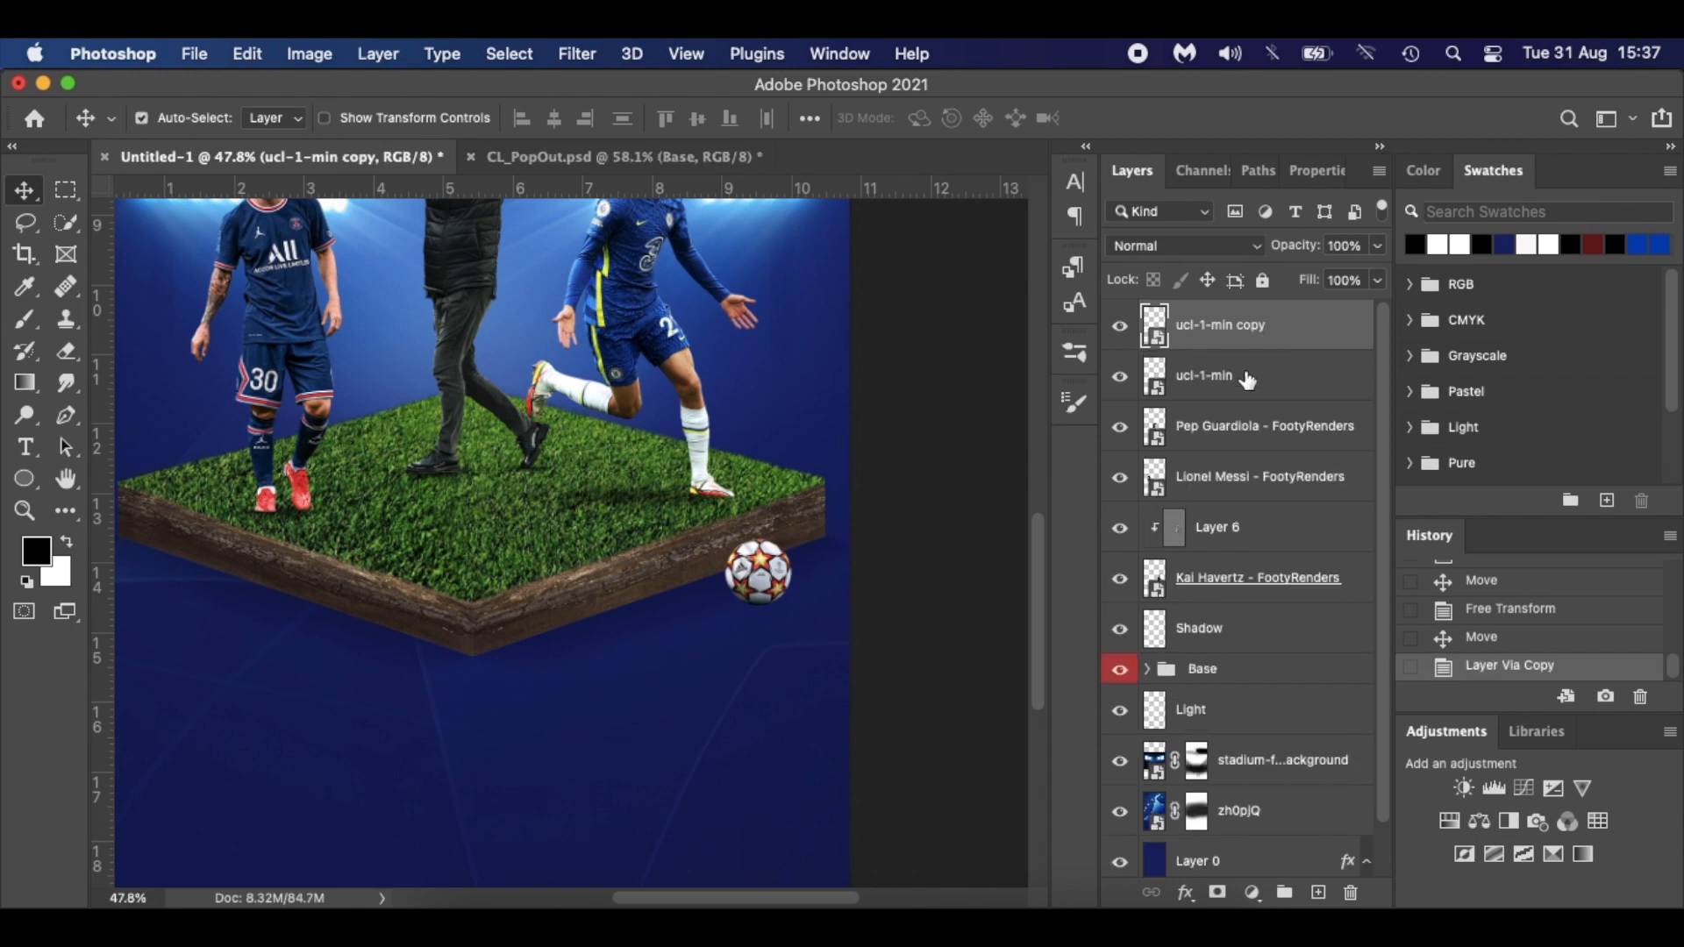
{"action": "left_click", "coordinate": [1286, 381]}
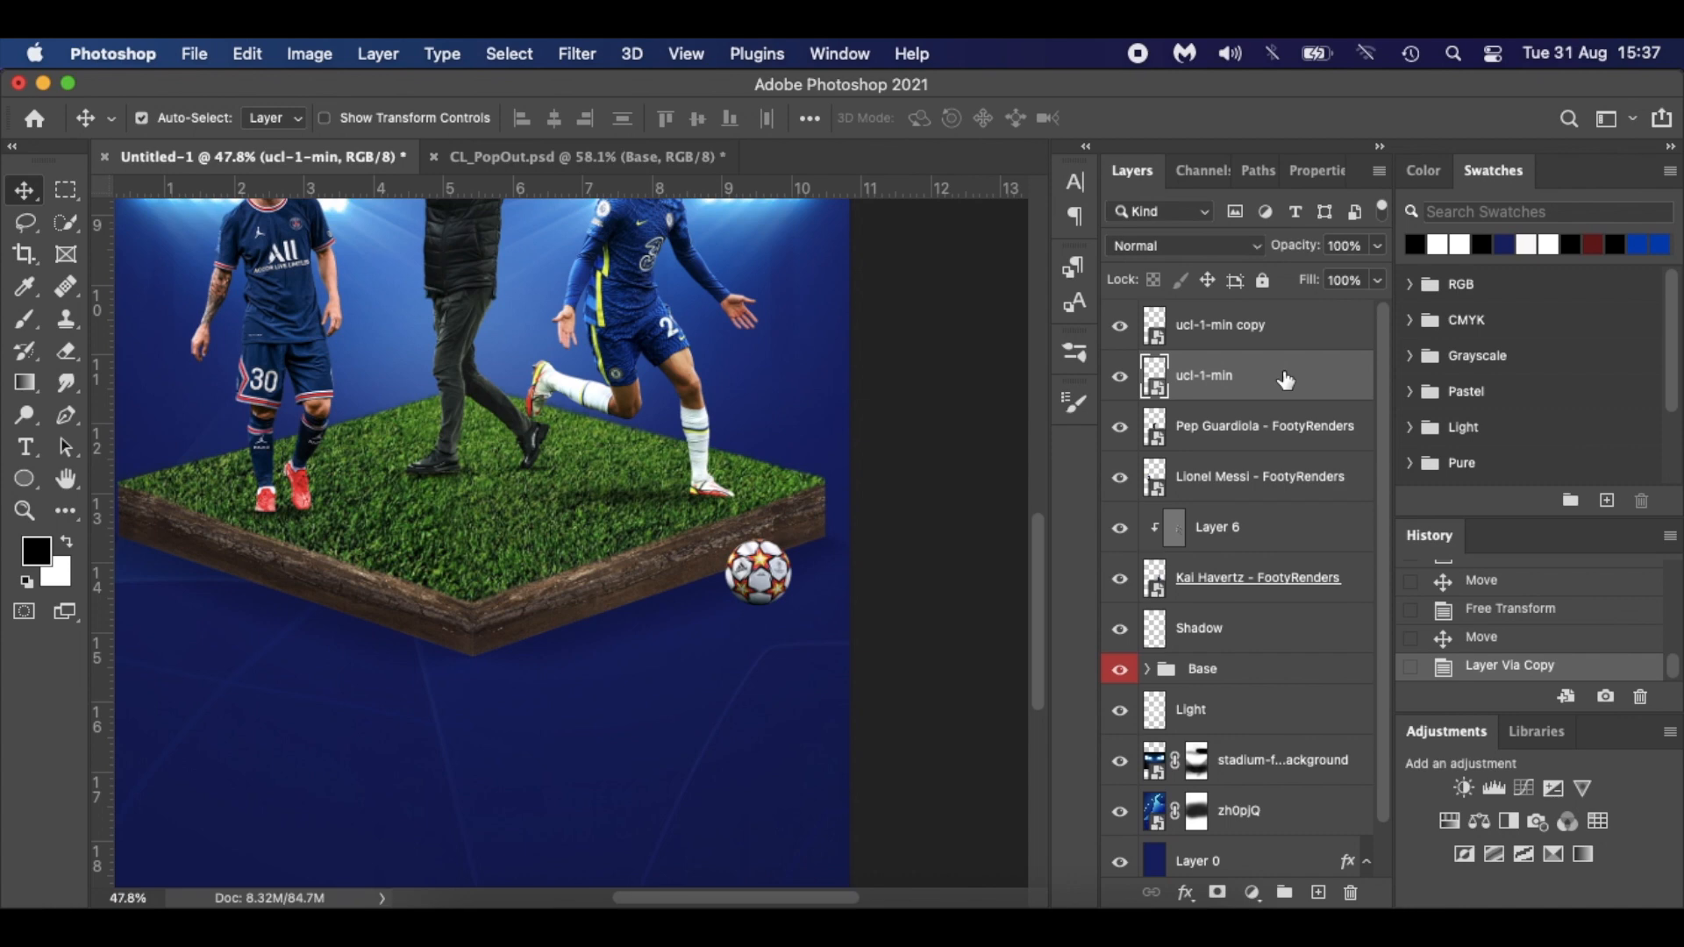
{"action": "left_click", "coordinate": [298, 61]}
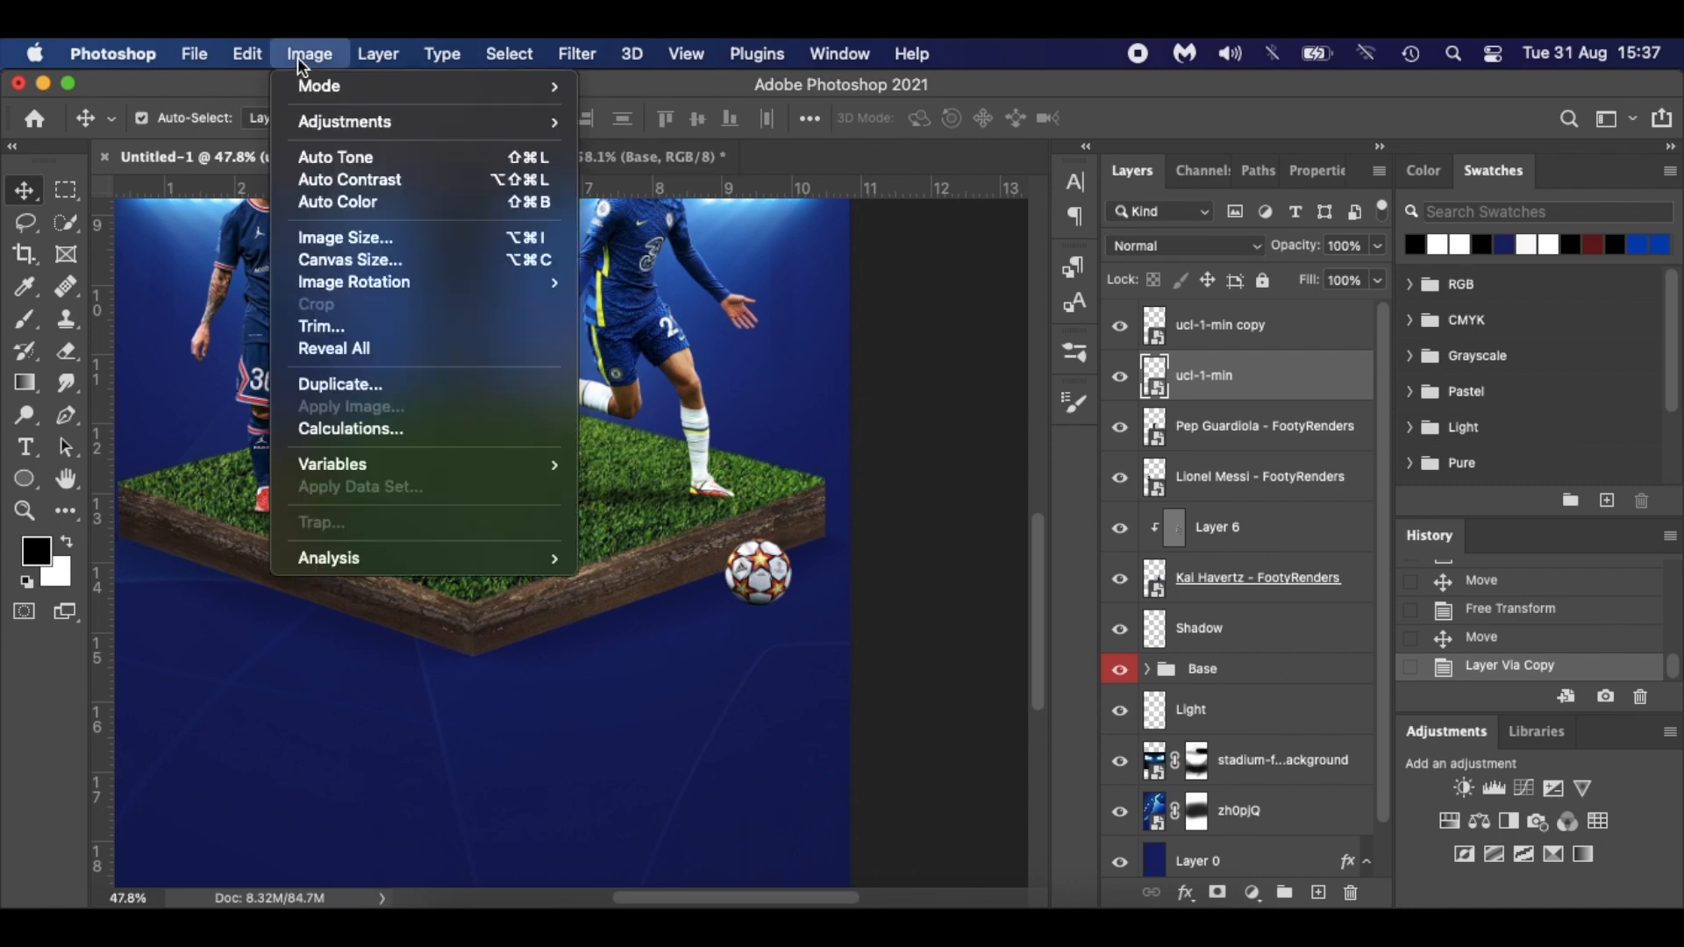
{"action": "mouse_move", "coordinate": [324, 121]}
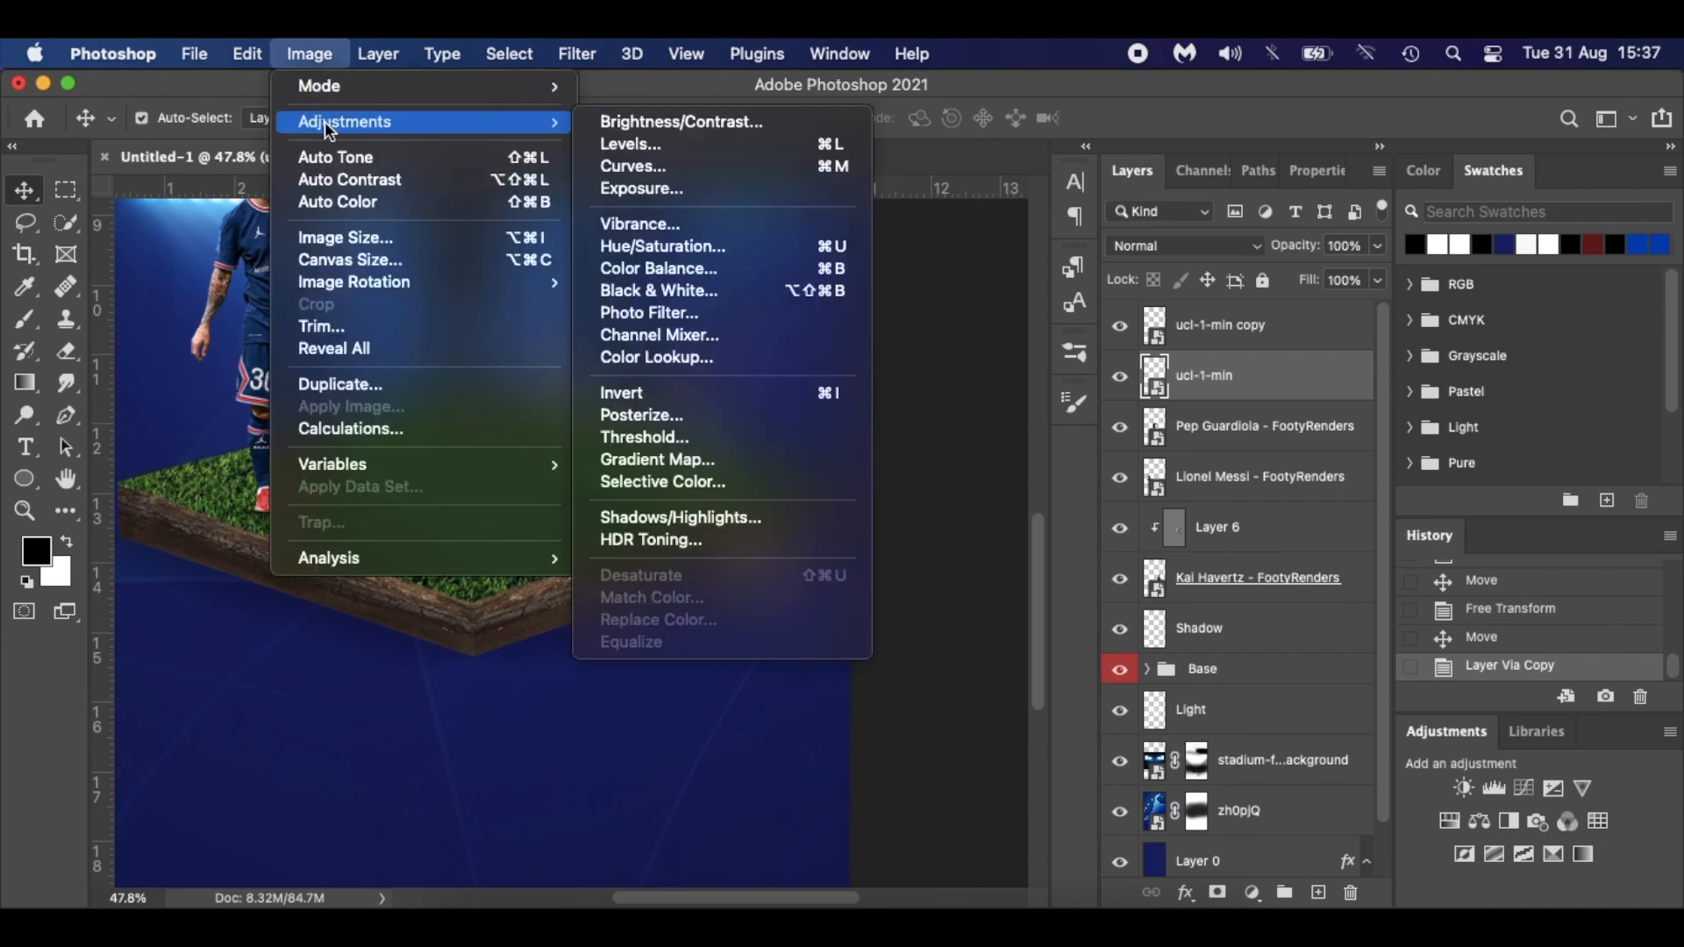
{"action": "left_click", "coordinate": [719, 244]}
{"action": "left_click_drag", "start_coordinate": [781, 485], "coordinate": [591, 482]}
{"action": "left_click", "coordinate": [1060, 251]}
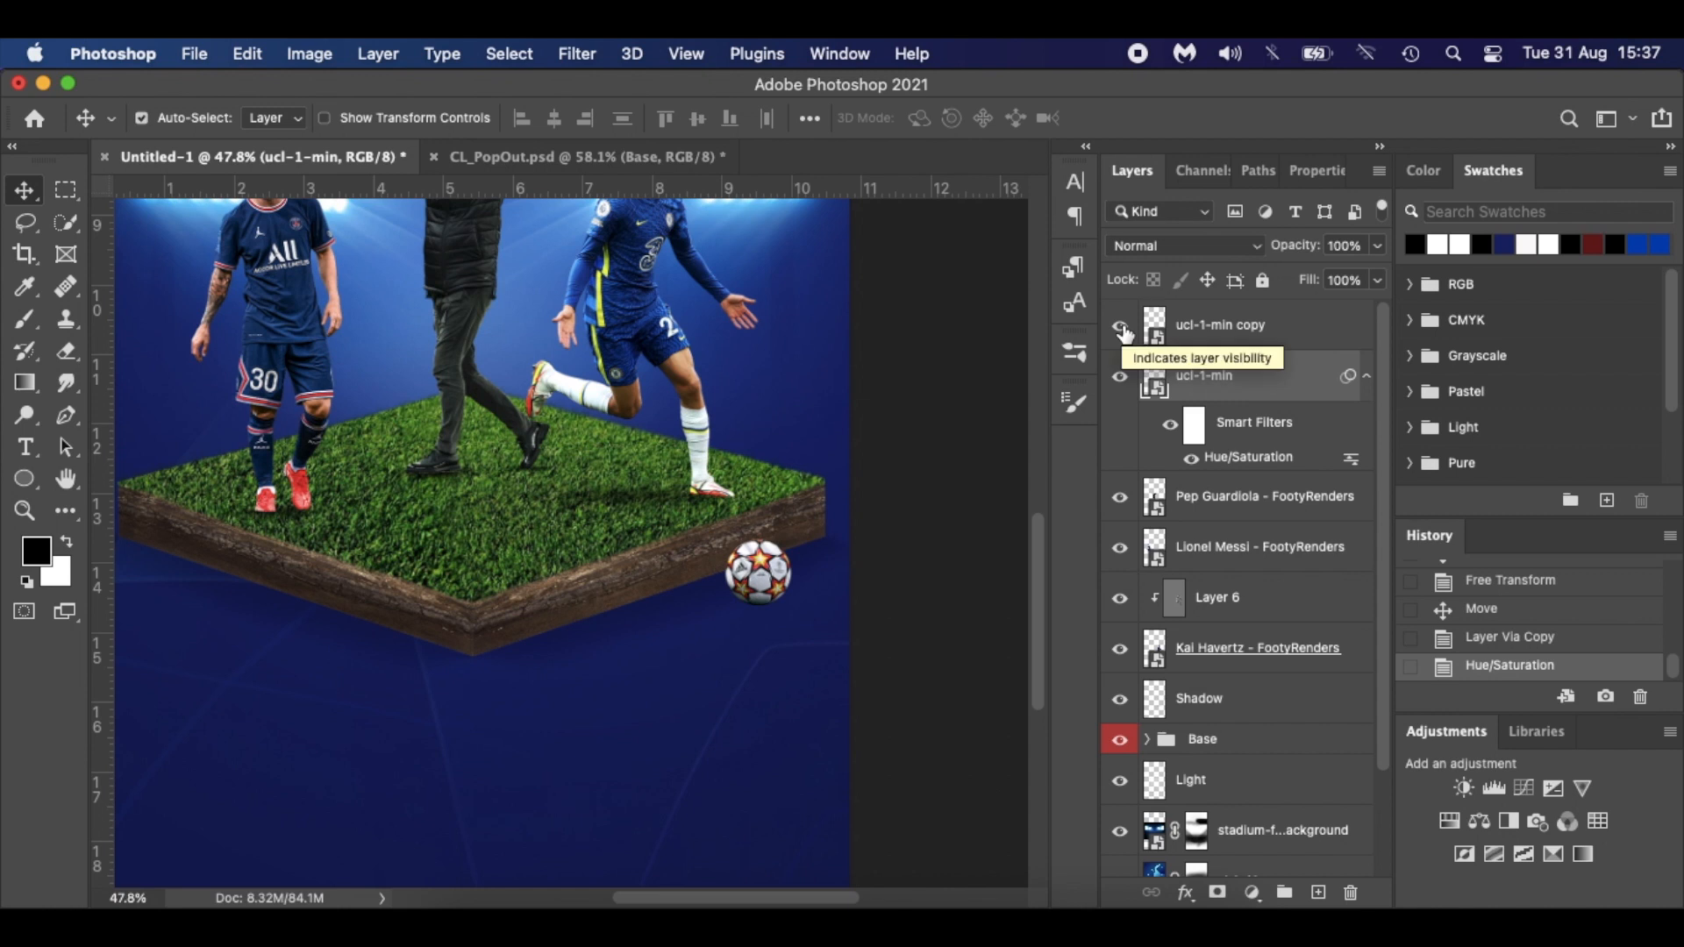
{"action": "left_click", "coordinate": [1124, 330]}
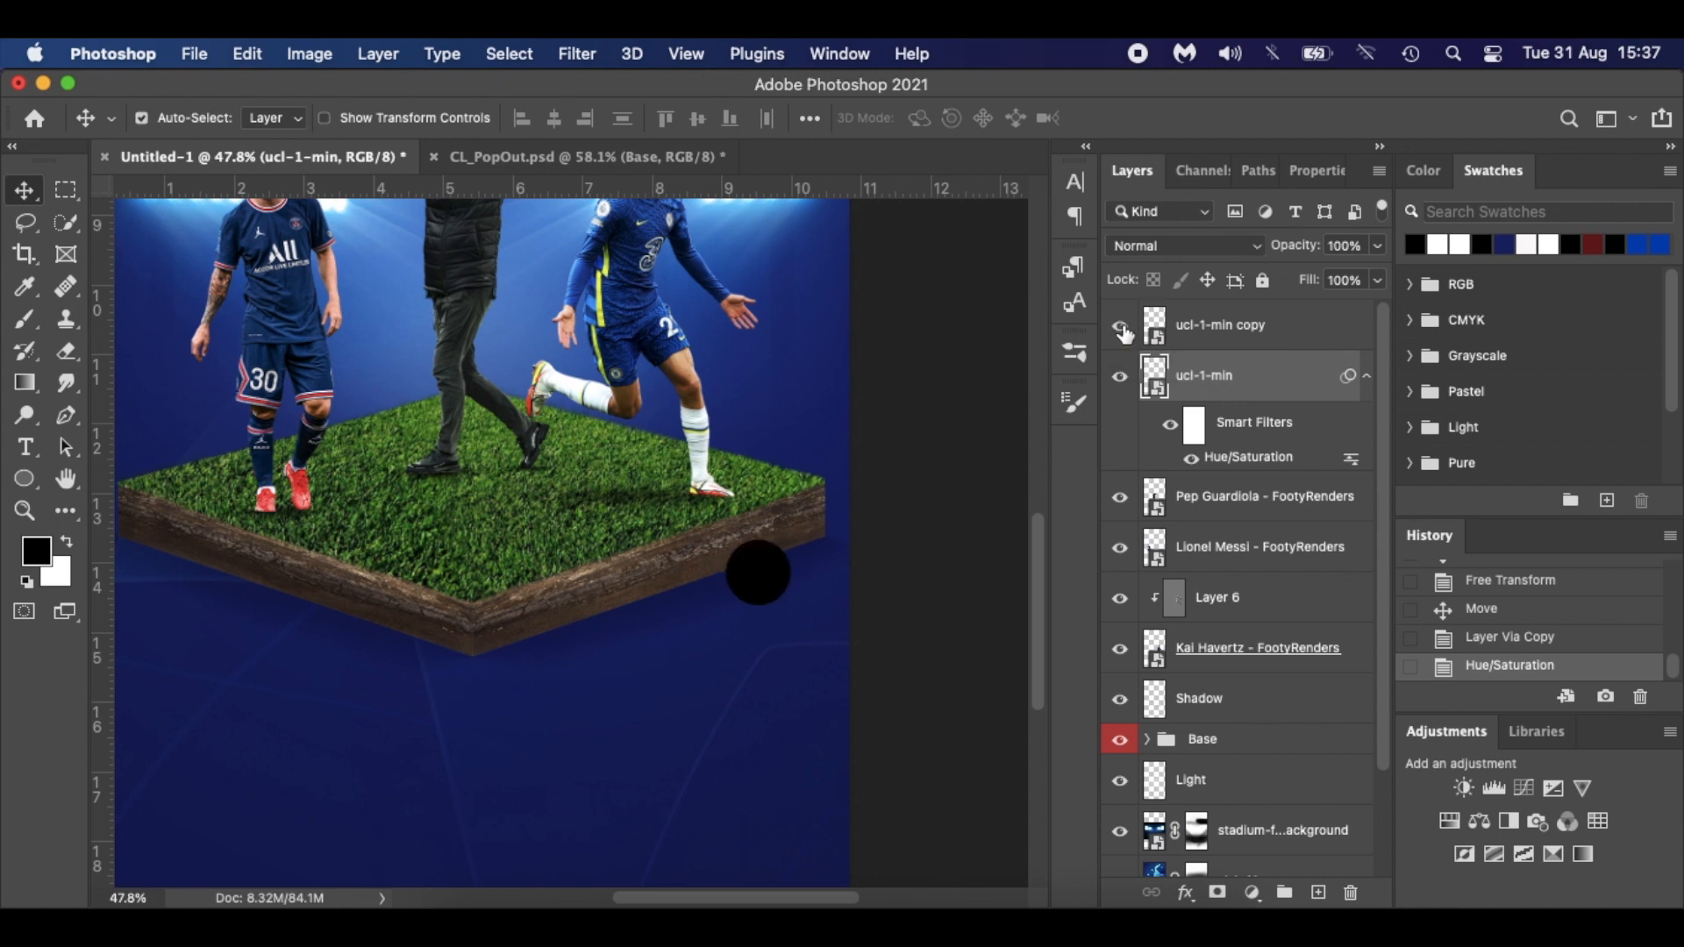
{"action": "left_click", "coordinate": [1123, 329]}
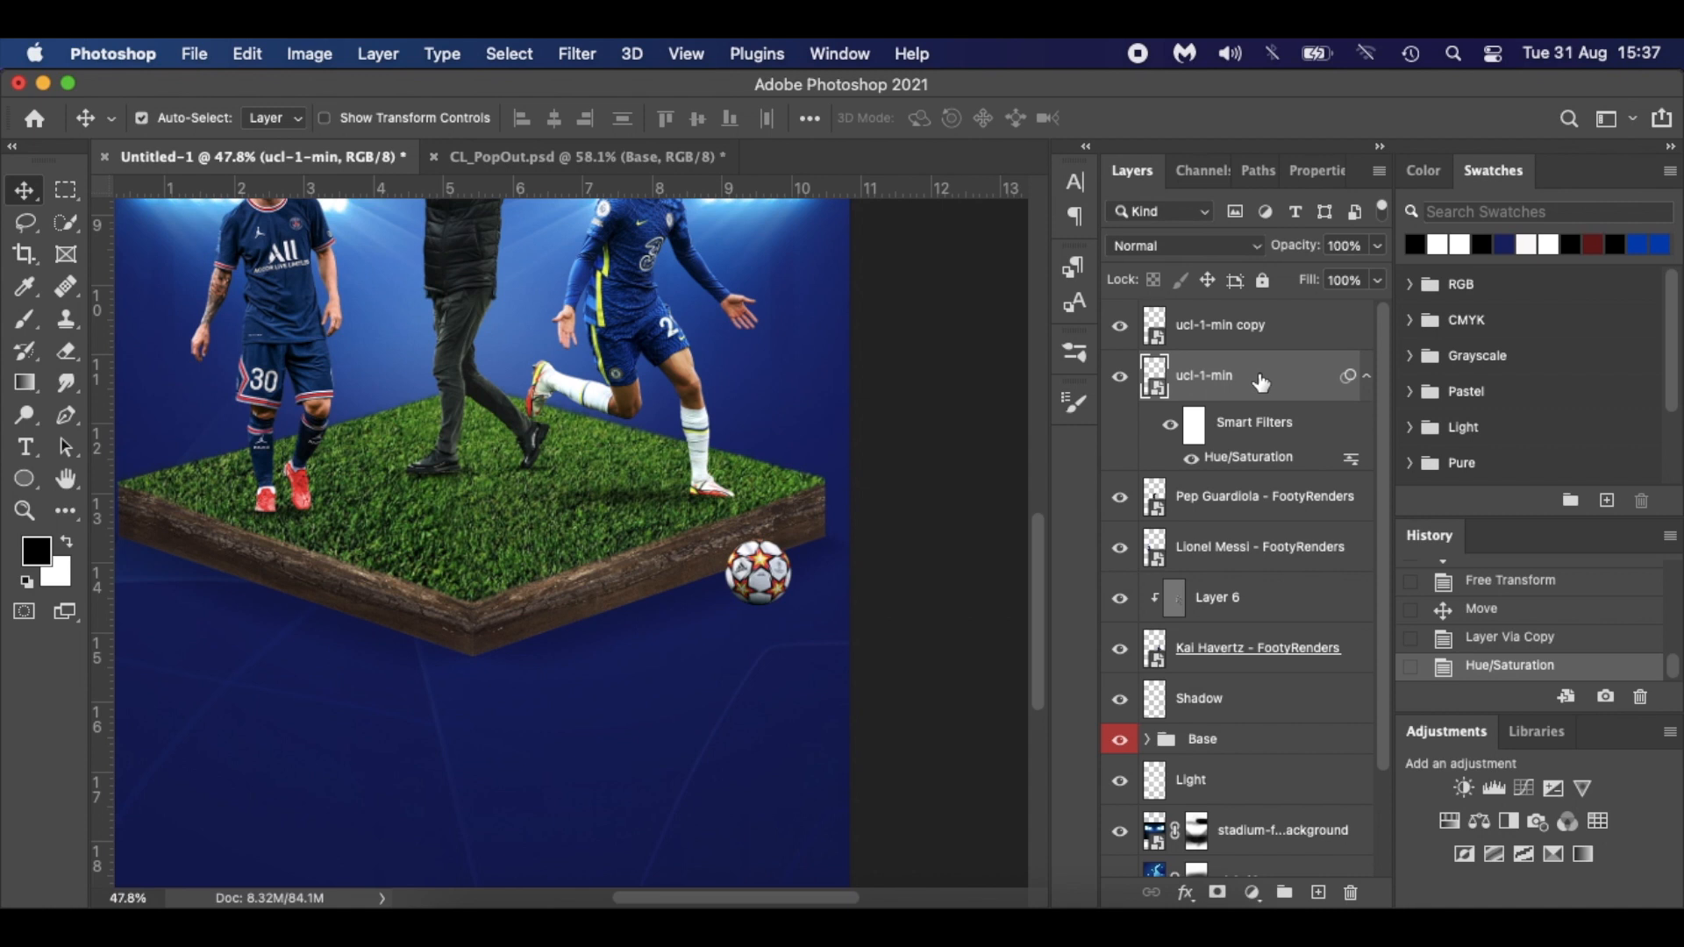
Distort the black ball into a flat shadow stretching to the lower right beneath the ball, and nudge it up to meet the ball.
{"action": "key", "text": "super+t"}
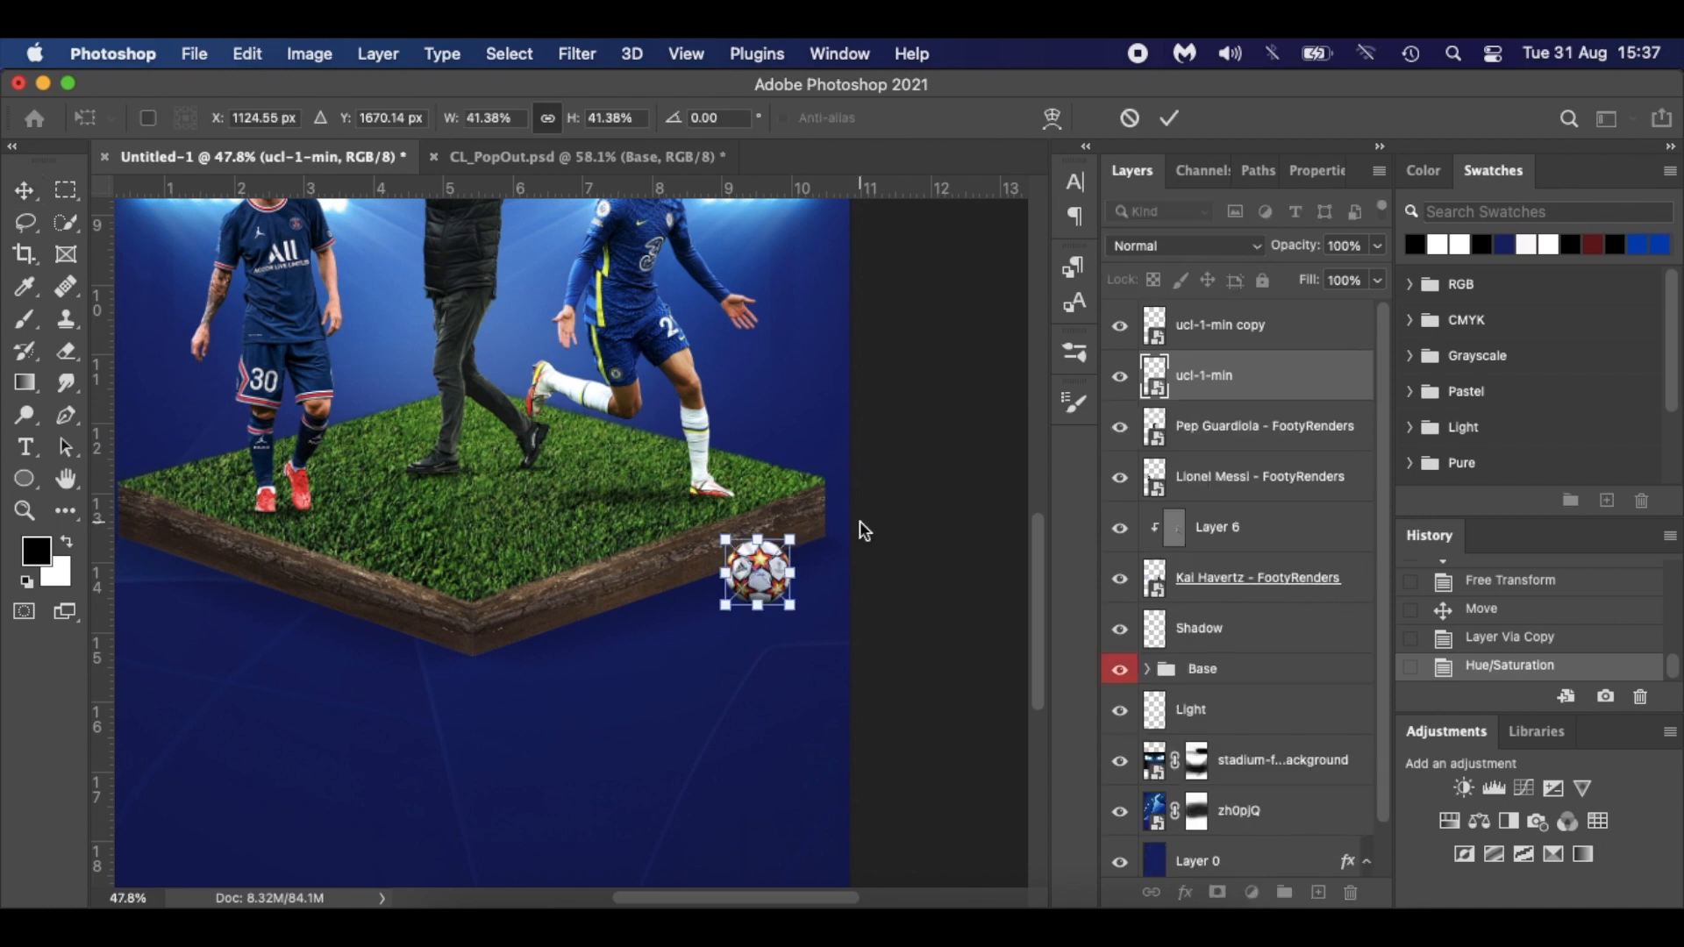
{"action": "right_click", "coordinate": [772, 575]}
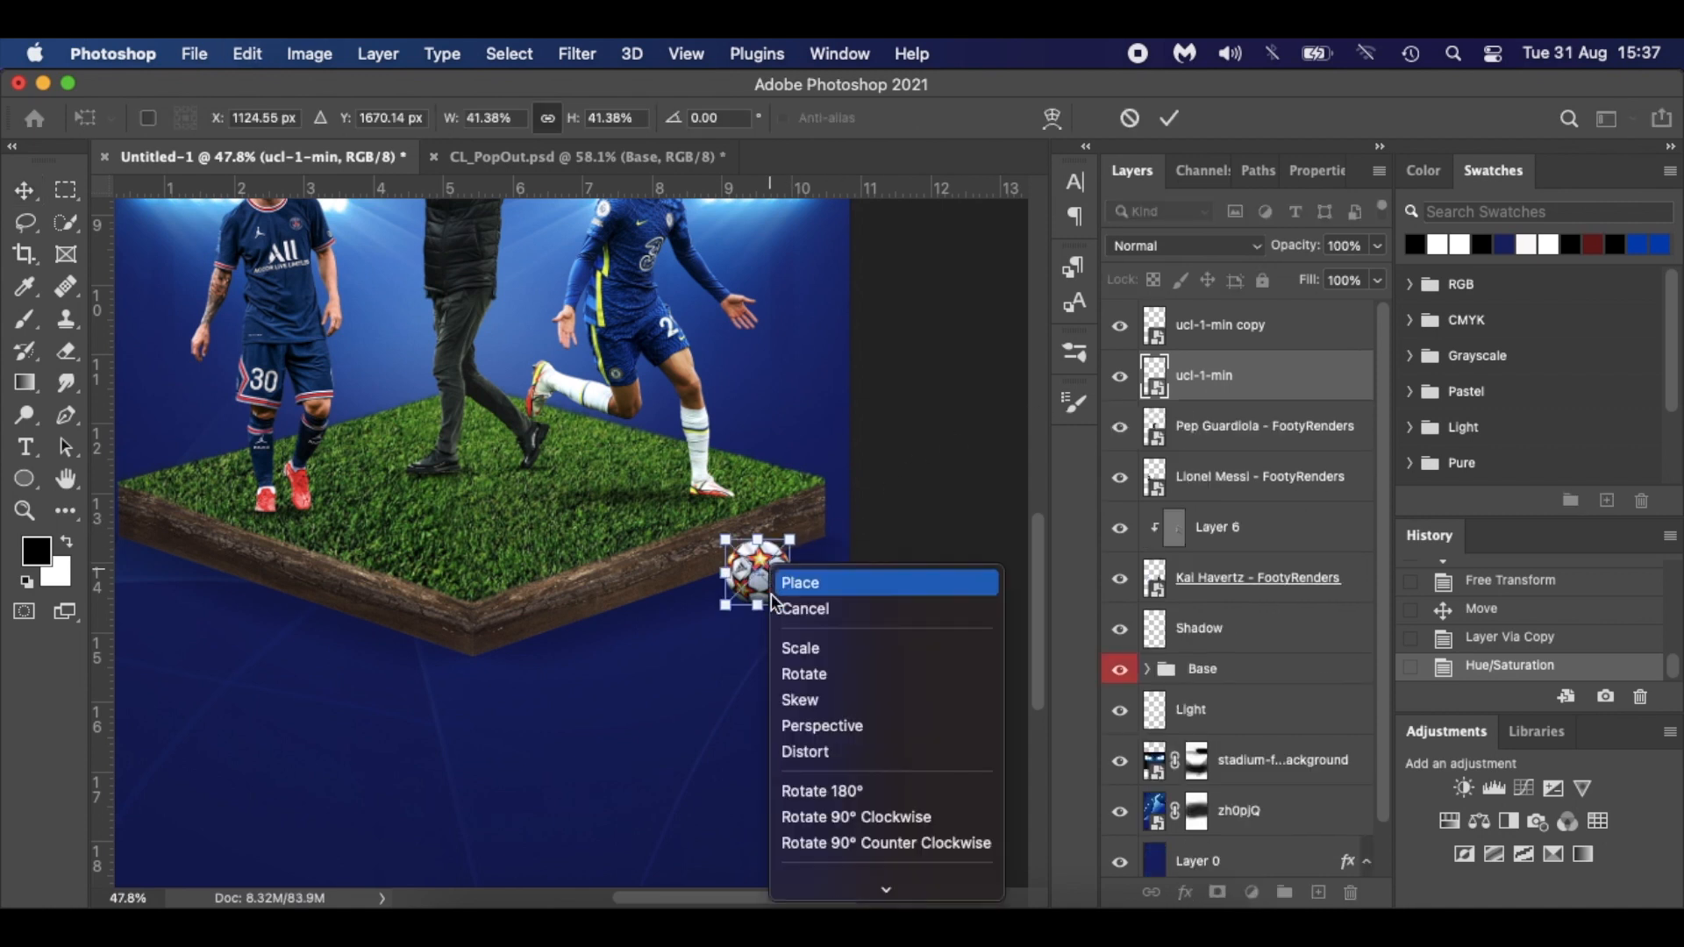
{"action": "left_click", "coordinate": [806, 751]}
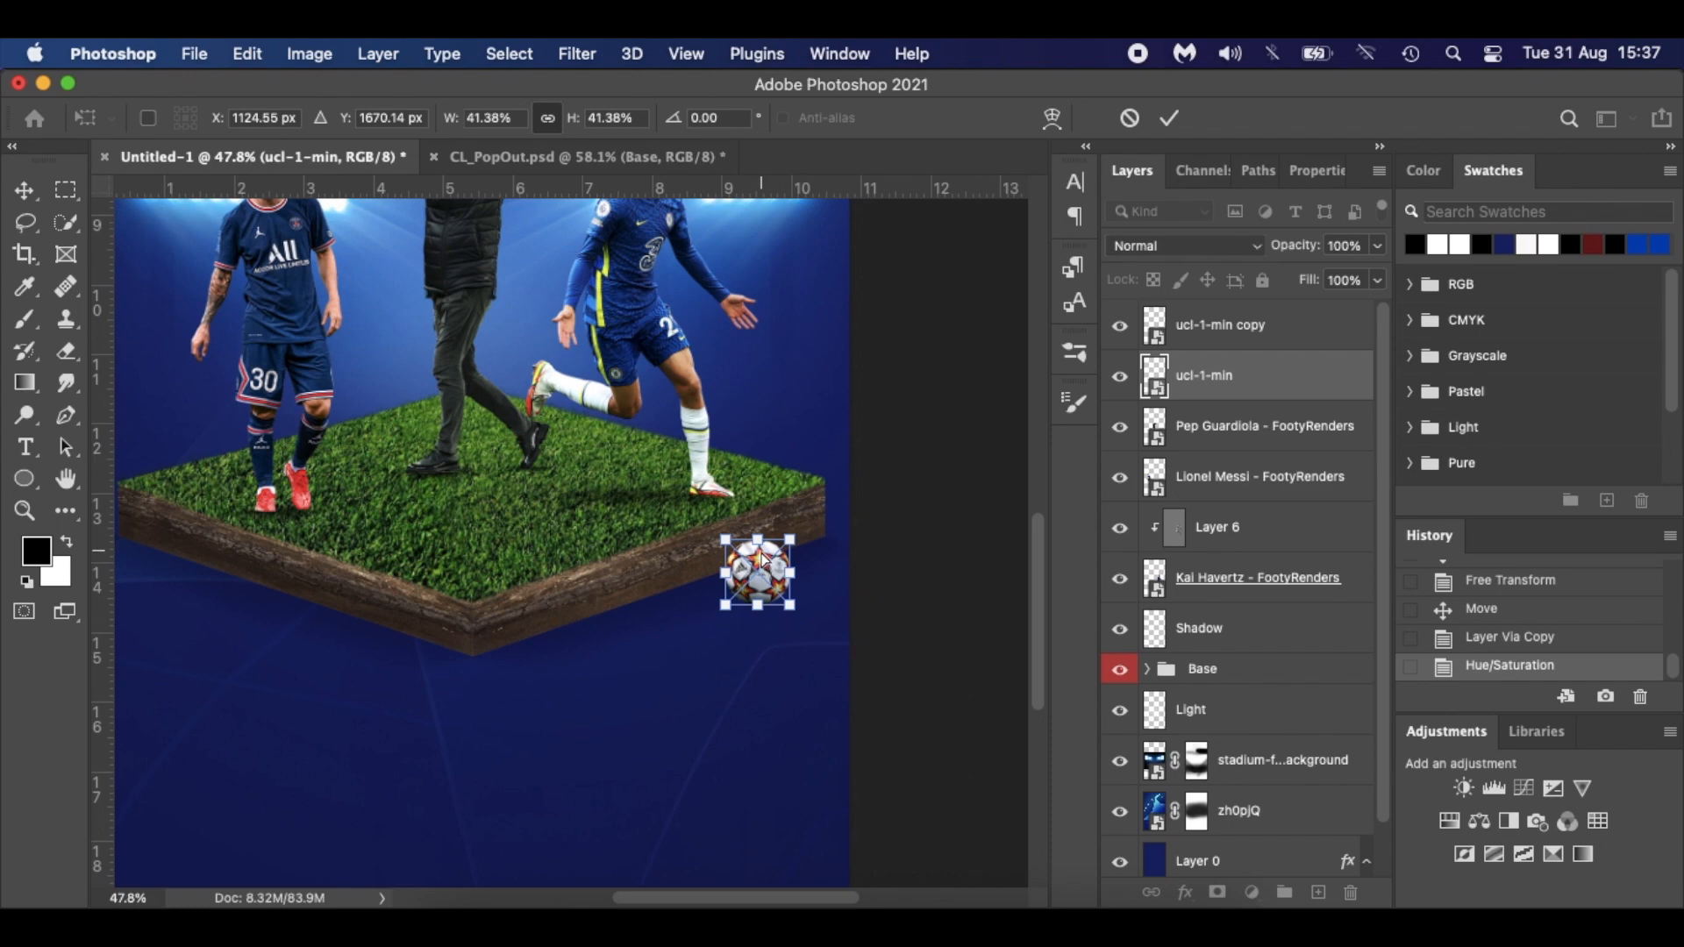
{"action": "scroll", "coordinate": [761, 560], "scroll_direction": "up", "scroll_amount": 5}
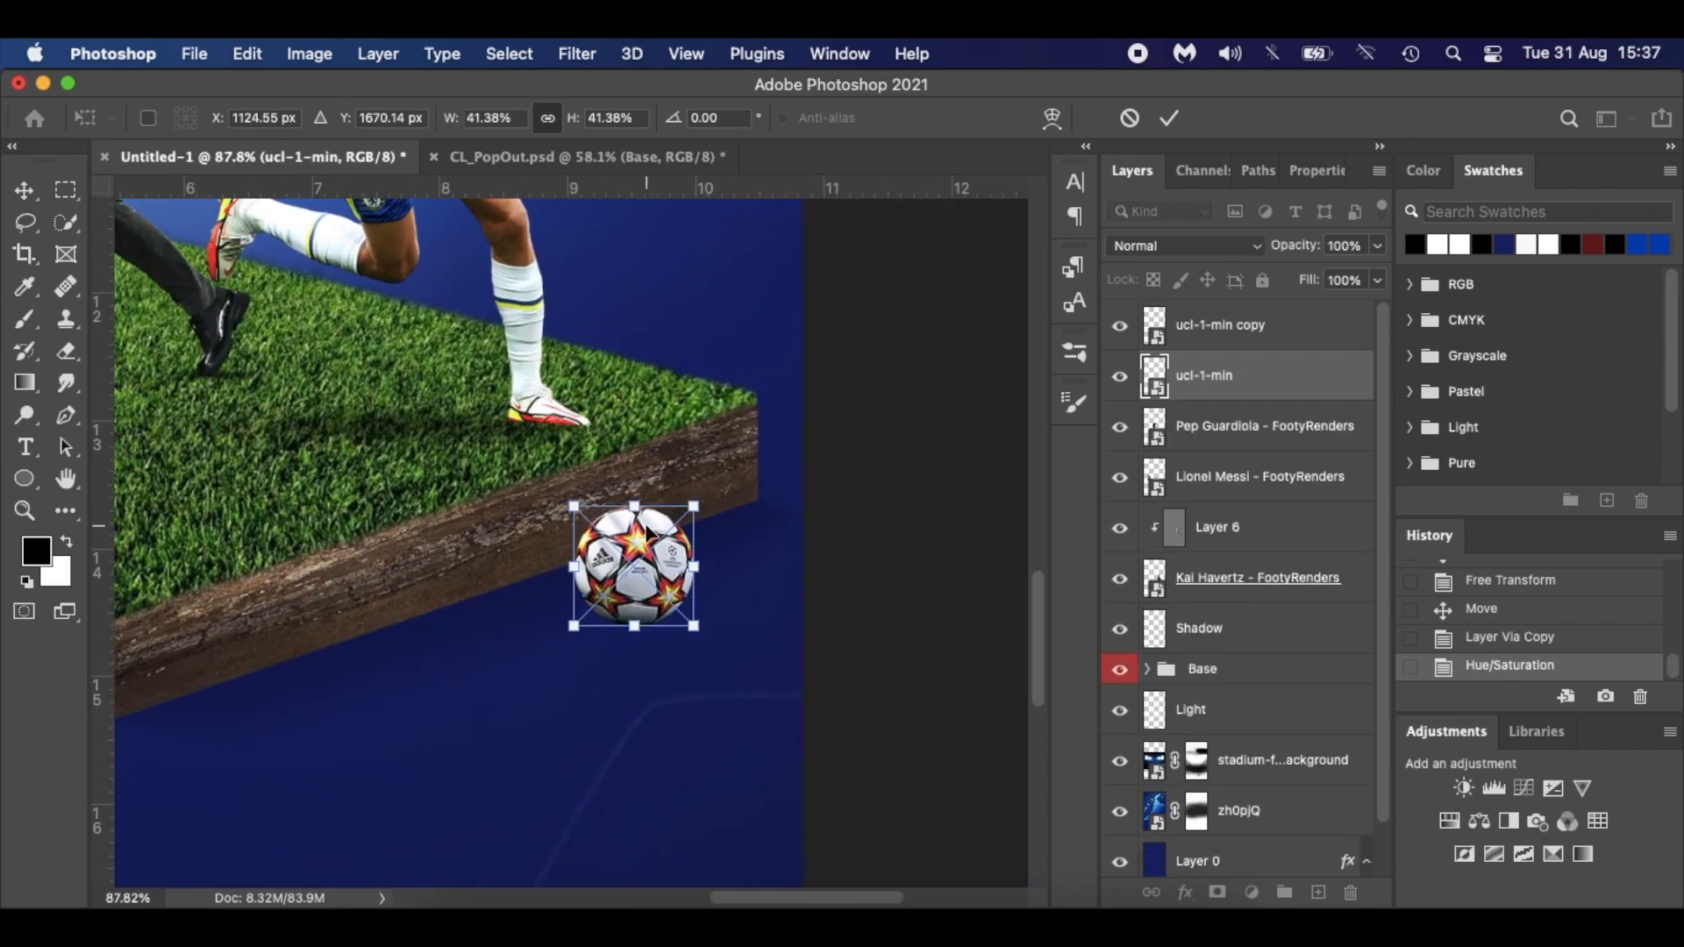
{"action": "left_click_drag", "start_coordinate": [636, 513], "coordinate": [762, 663]}
{"action": "key", "text": "Return"}
{"action": "key", "text": "Up"}
{"action": "key", "text": "Up"}
{"action": "key", "text": "Up"}
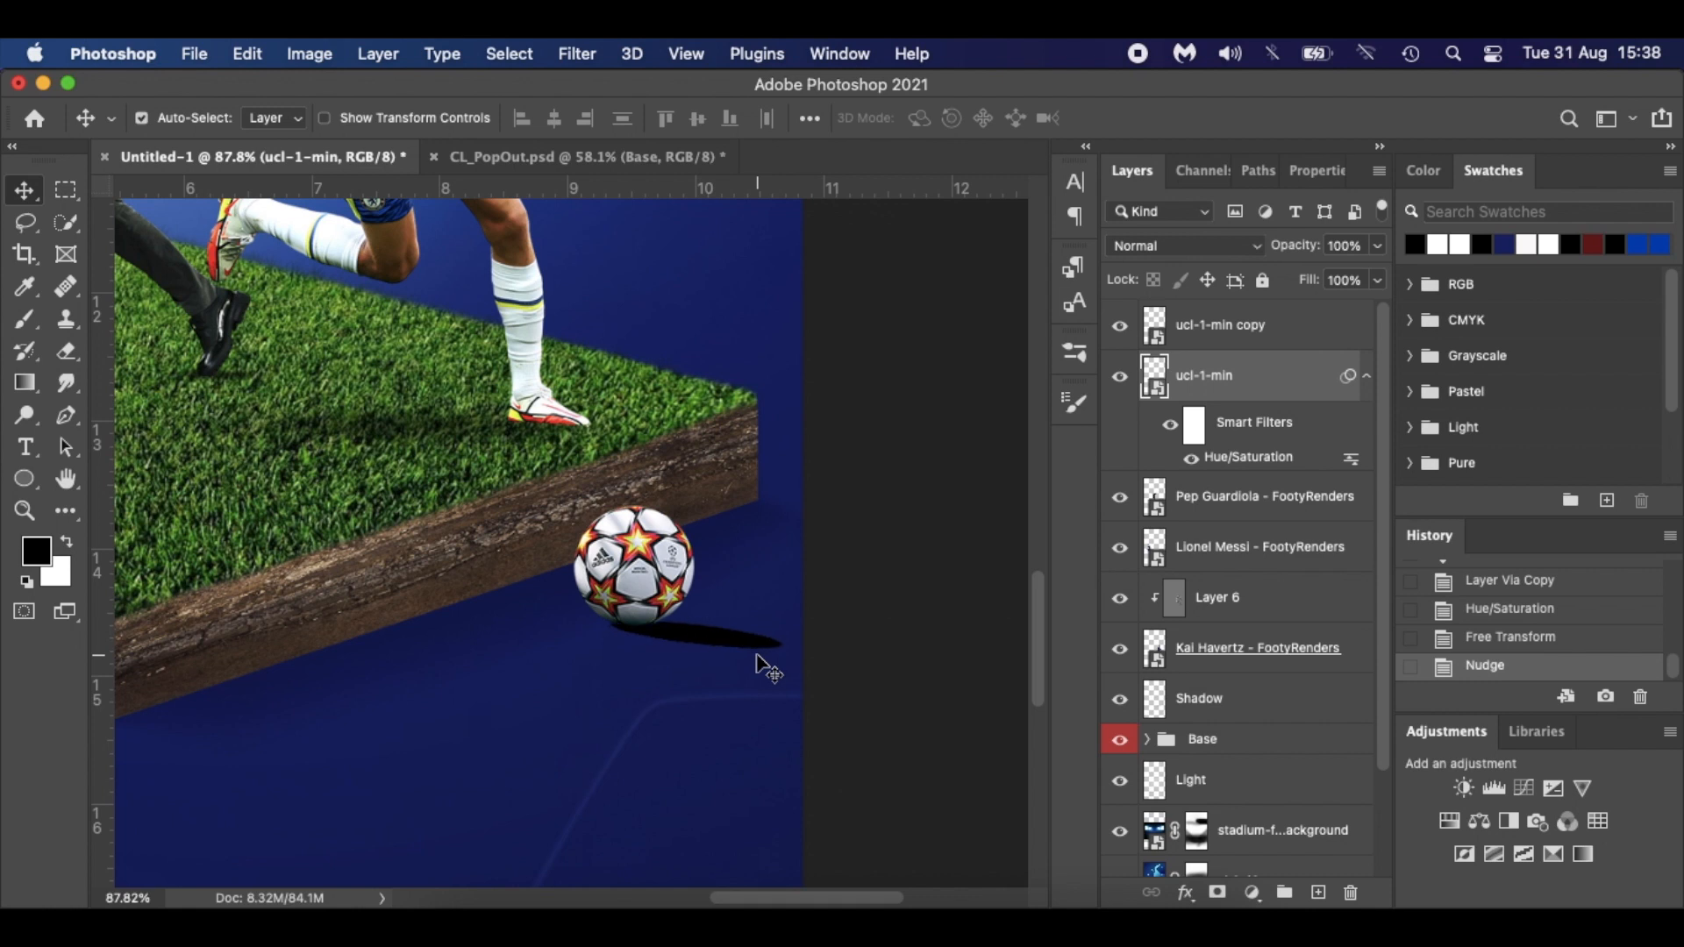
Set the ball shadow's blend mode to Soft Light and soften it with a Gaussian Blur of 5 pixels.
{"action": "left_click", "coordinate": [1220, 248]}
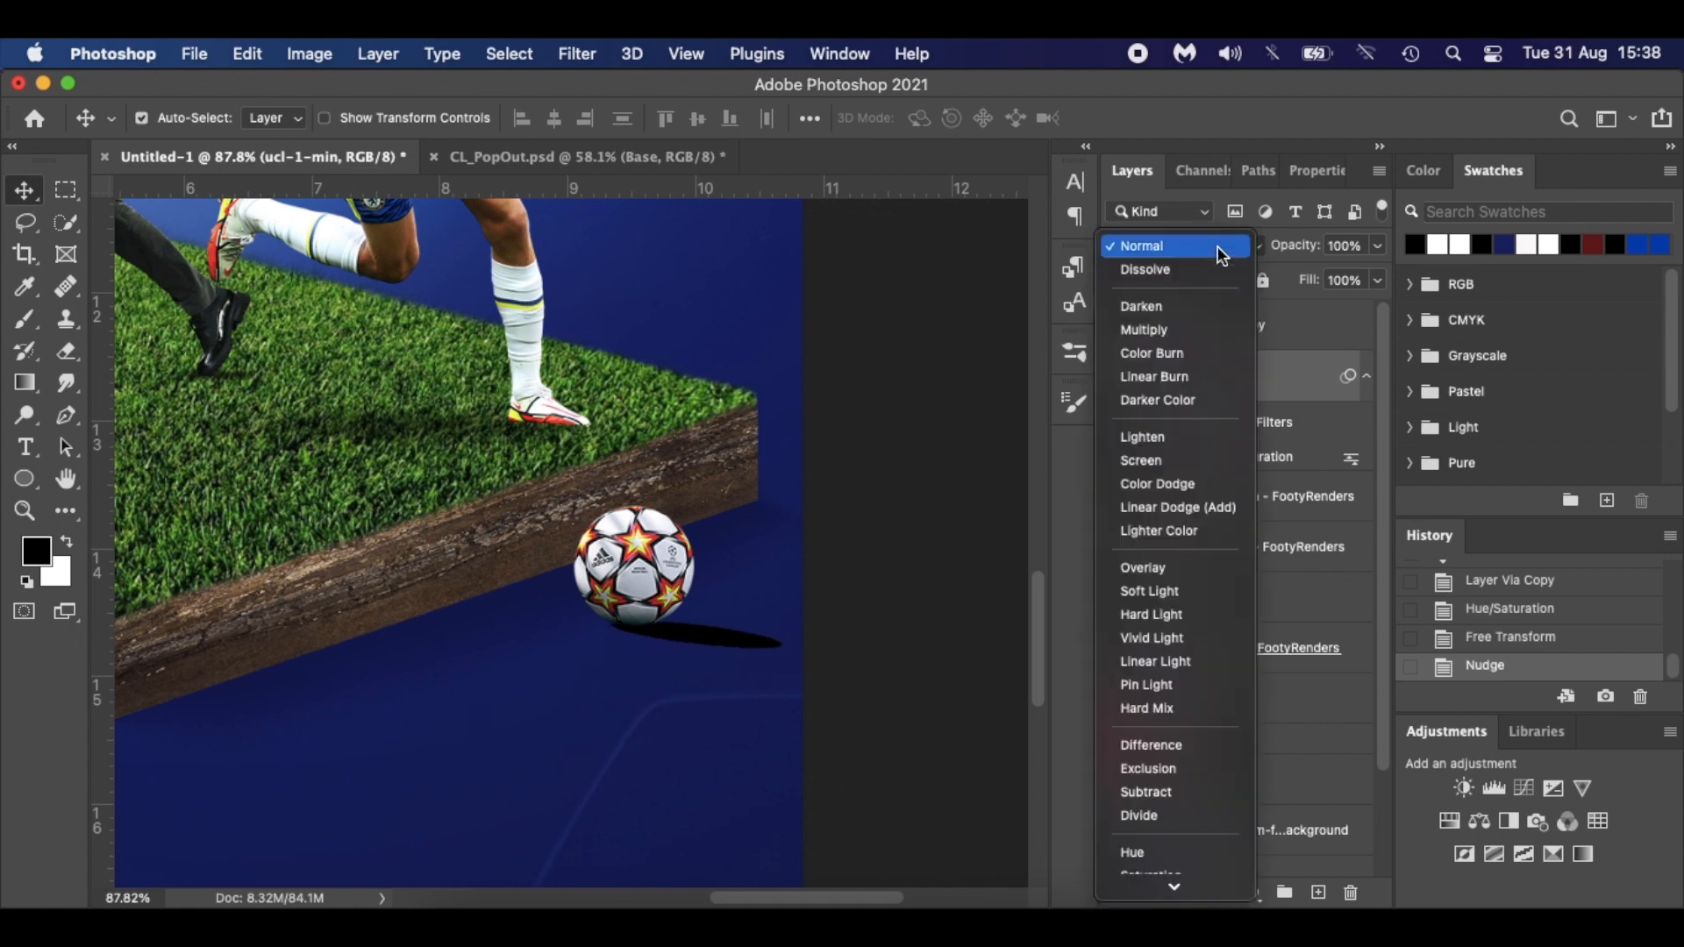
{"action": "left_click", "coordinate": [1189, 593]}
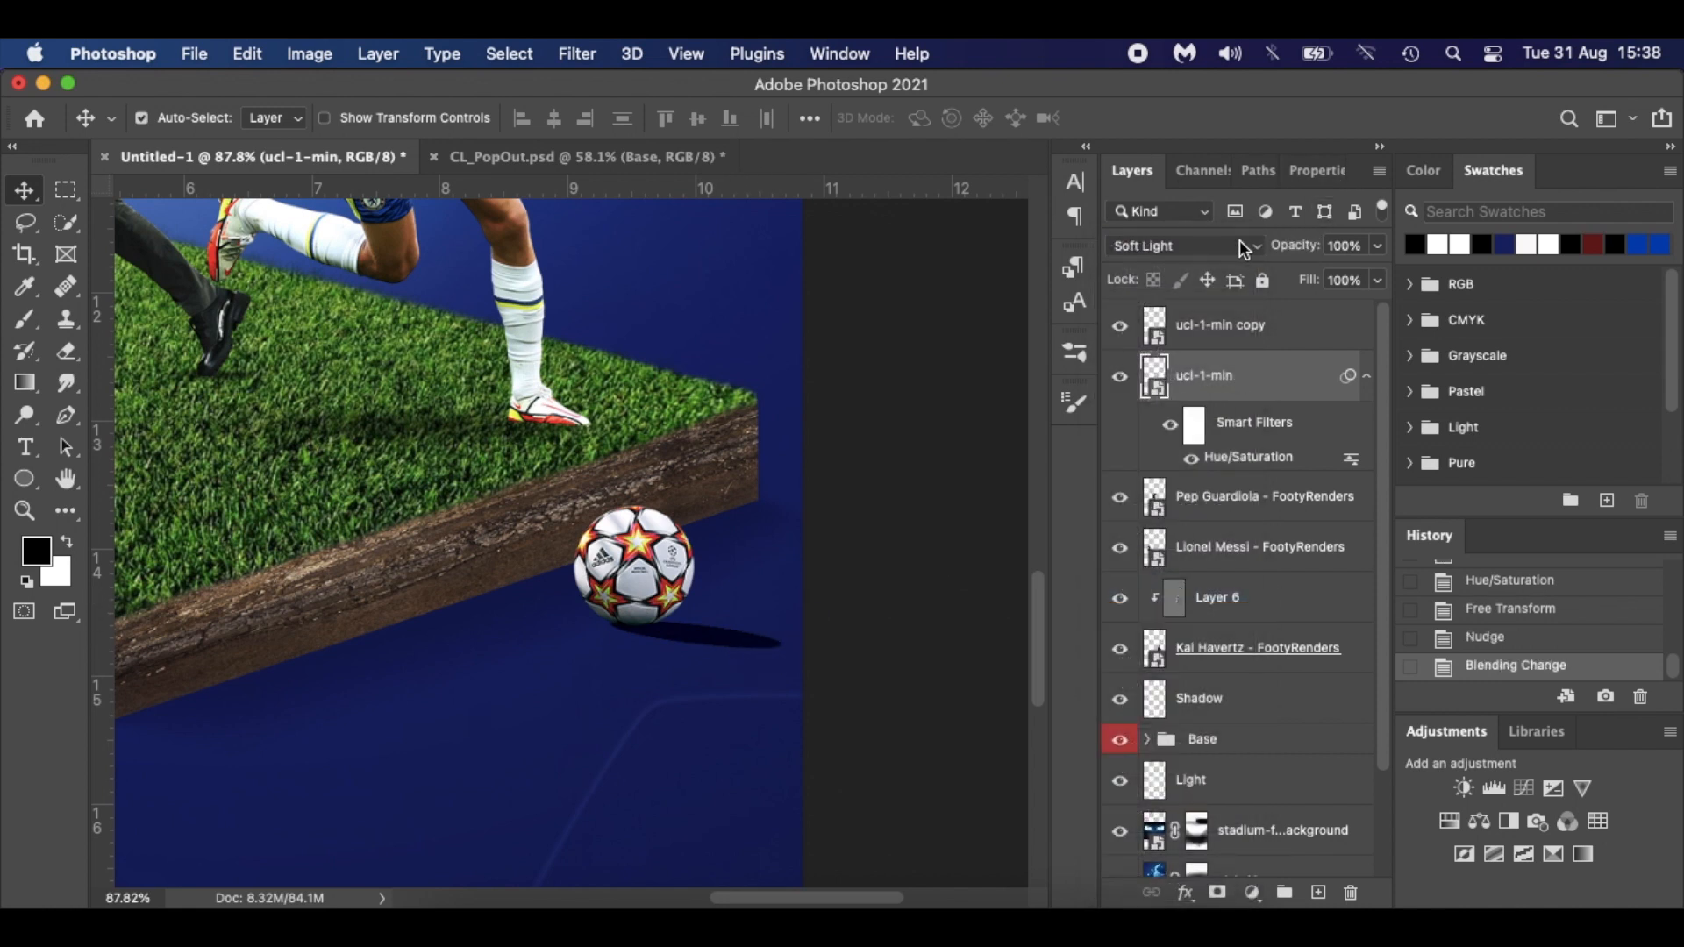
{"action": "left_click", "coordinate": [562, 56]}
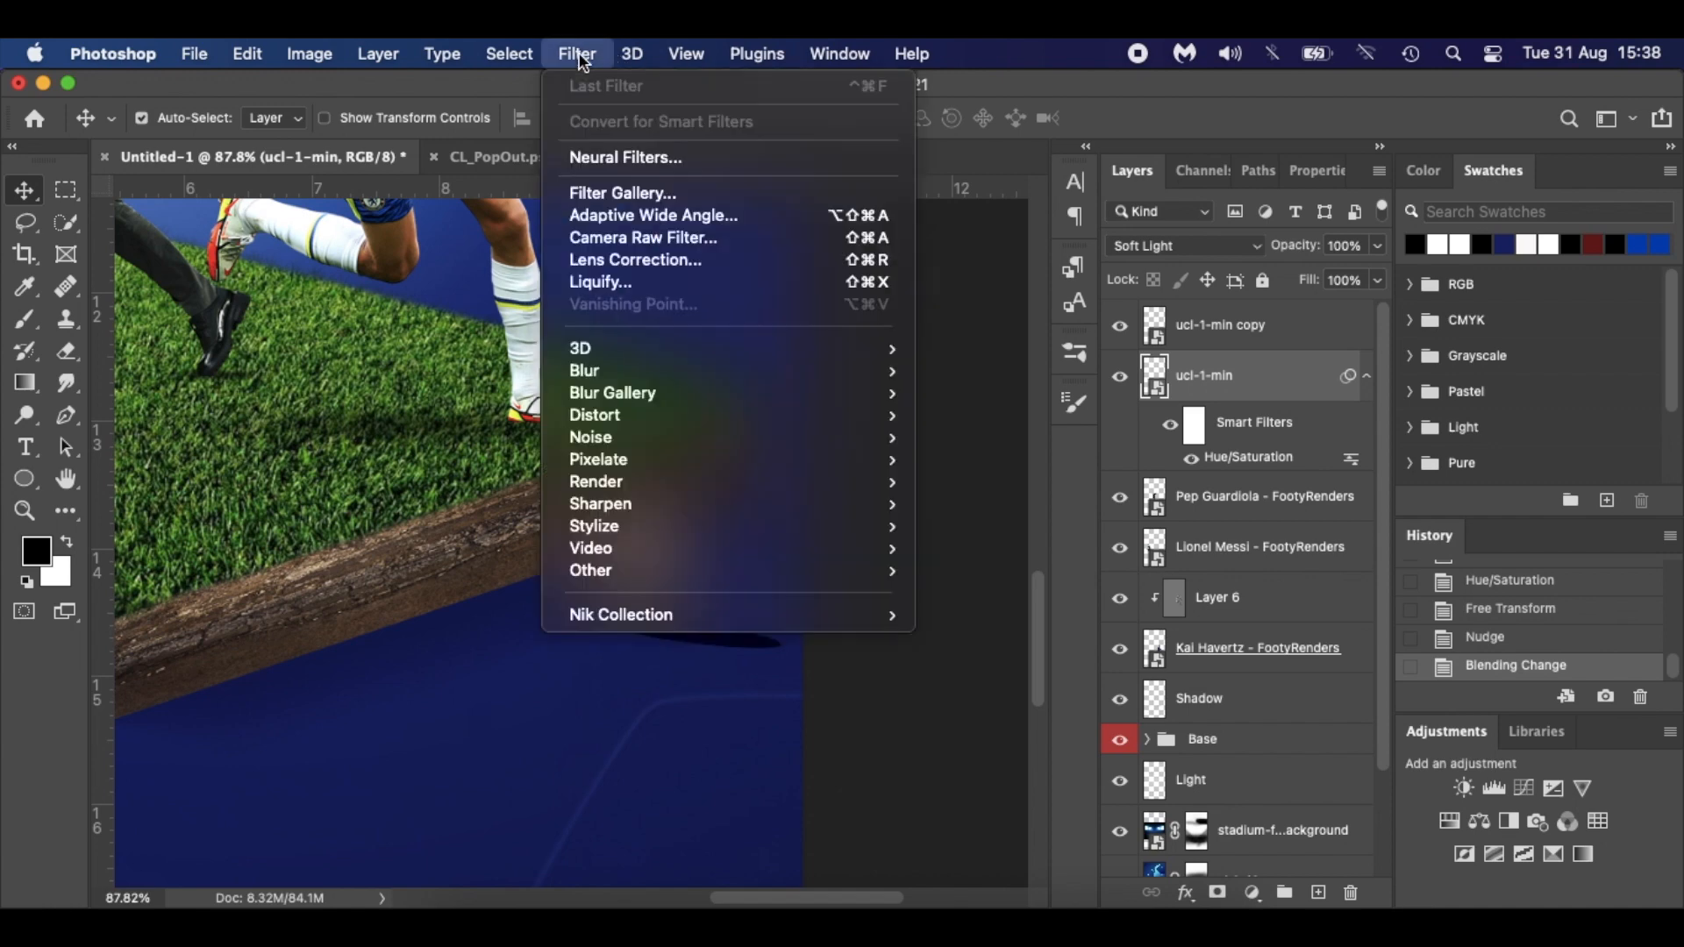
{"action": "mouse_move", "coordinate": [634, 375]}
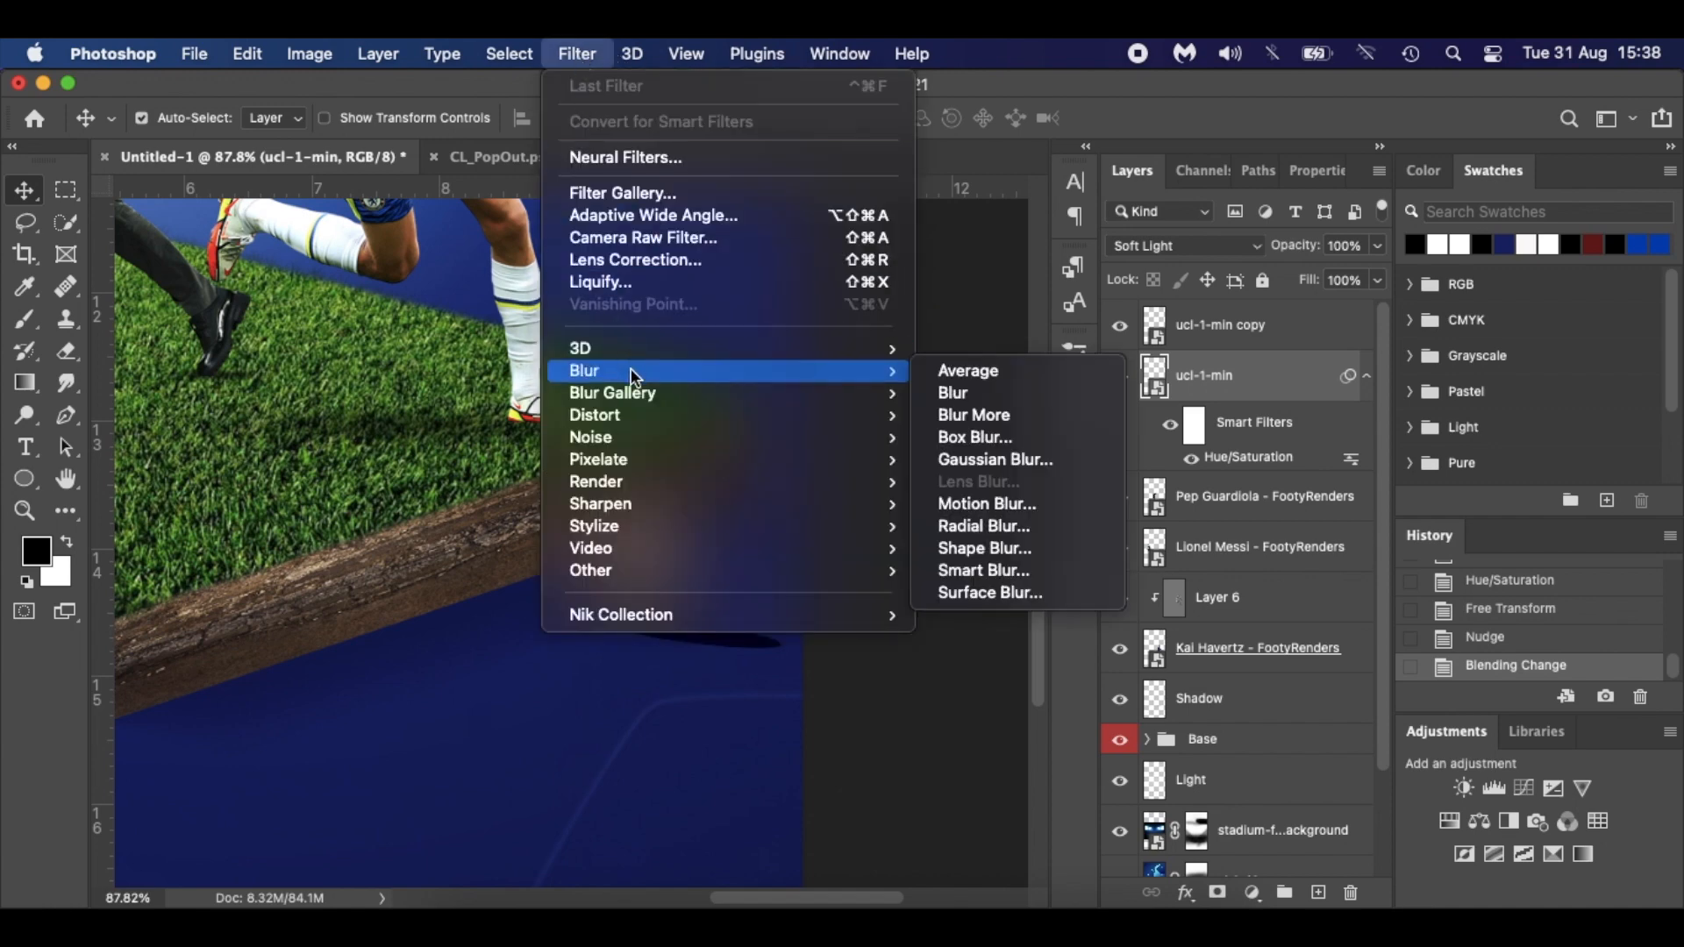
{"action": "left_click", "coordinate": [1000, 456]}
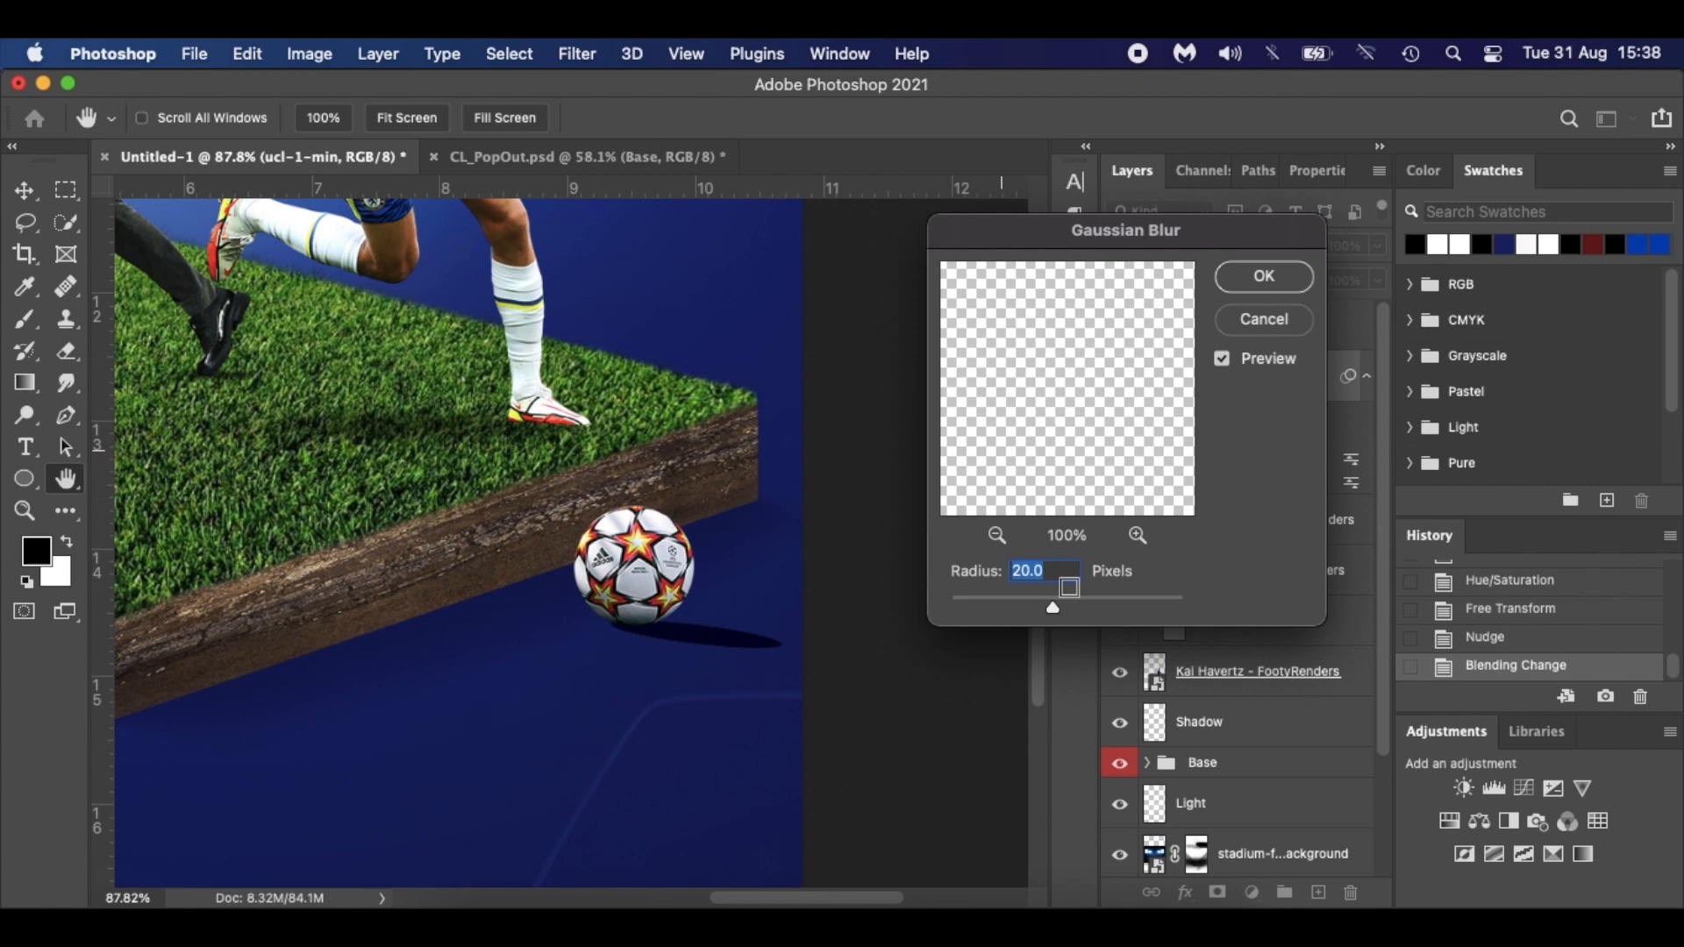
{"action": "type", "text": "3"}
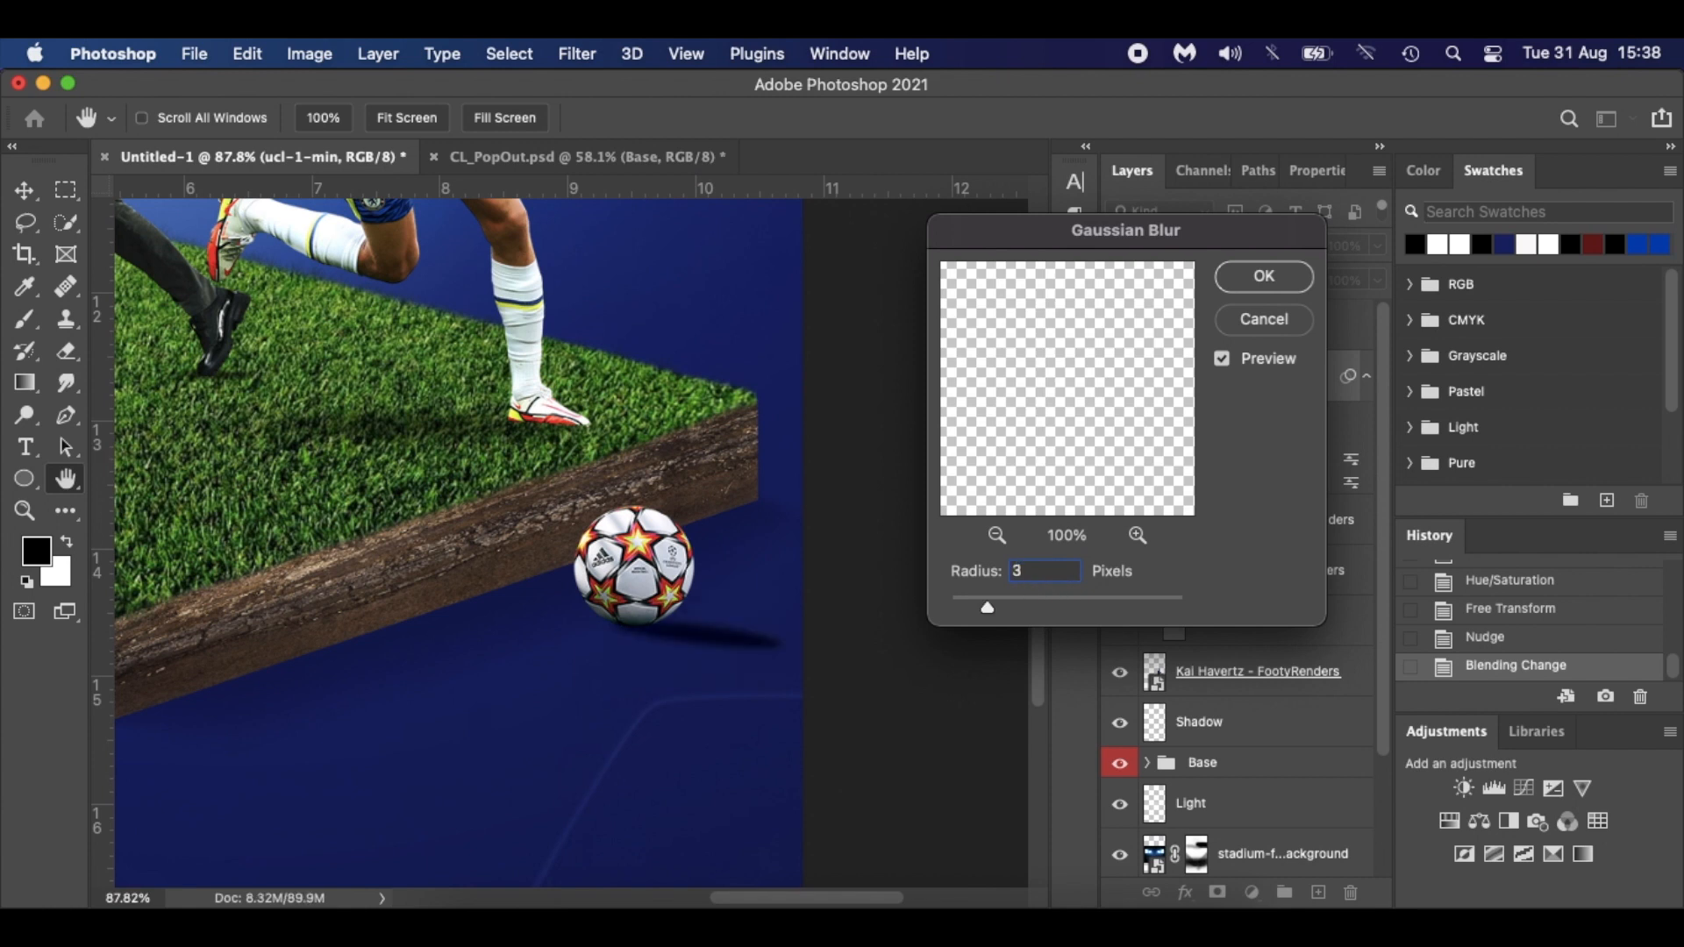
{"action": "type", "text": "5"}
{"action": "left_click", "coordinate": [1265, 276]}
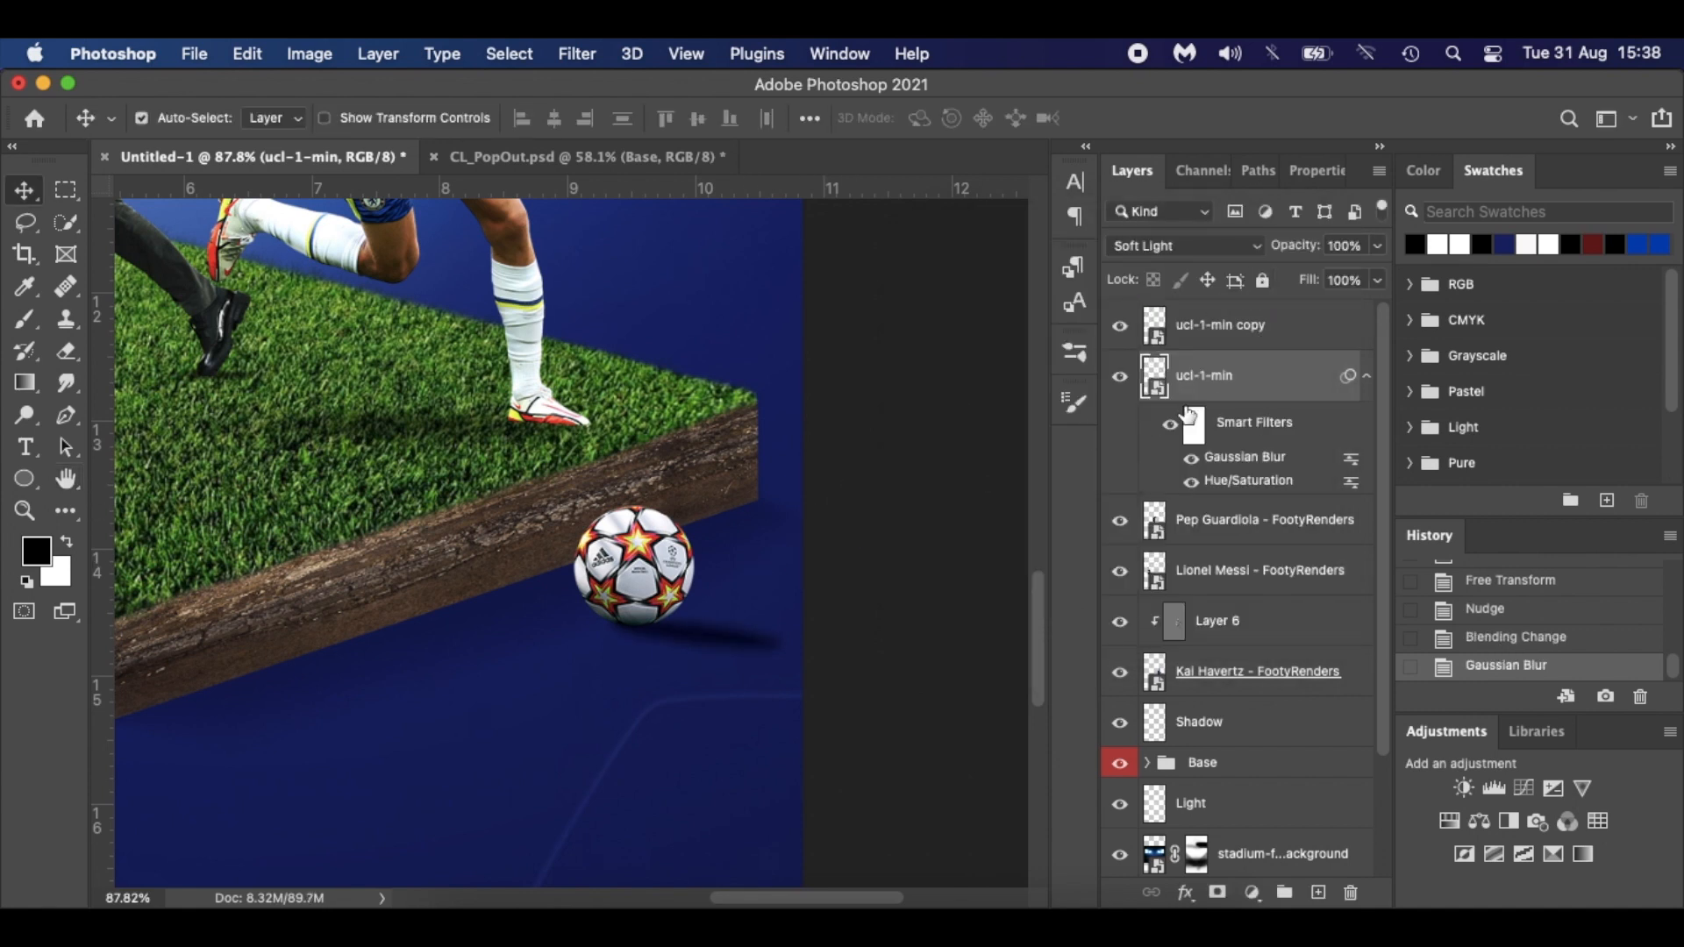
Collapse the shadow's smart filters, add a new layer above ucl-1-min copy and clip it to the ball.
{"action": "left_click", "coordinate": [1293, 336]}
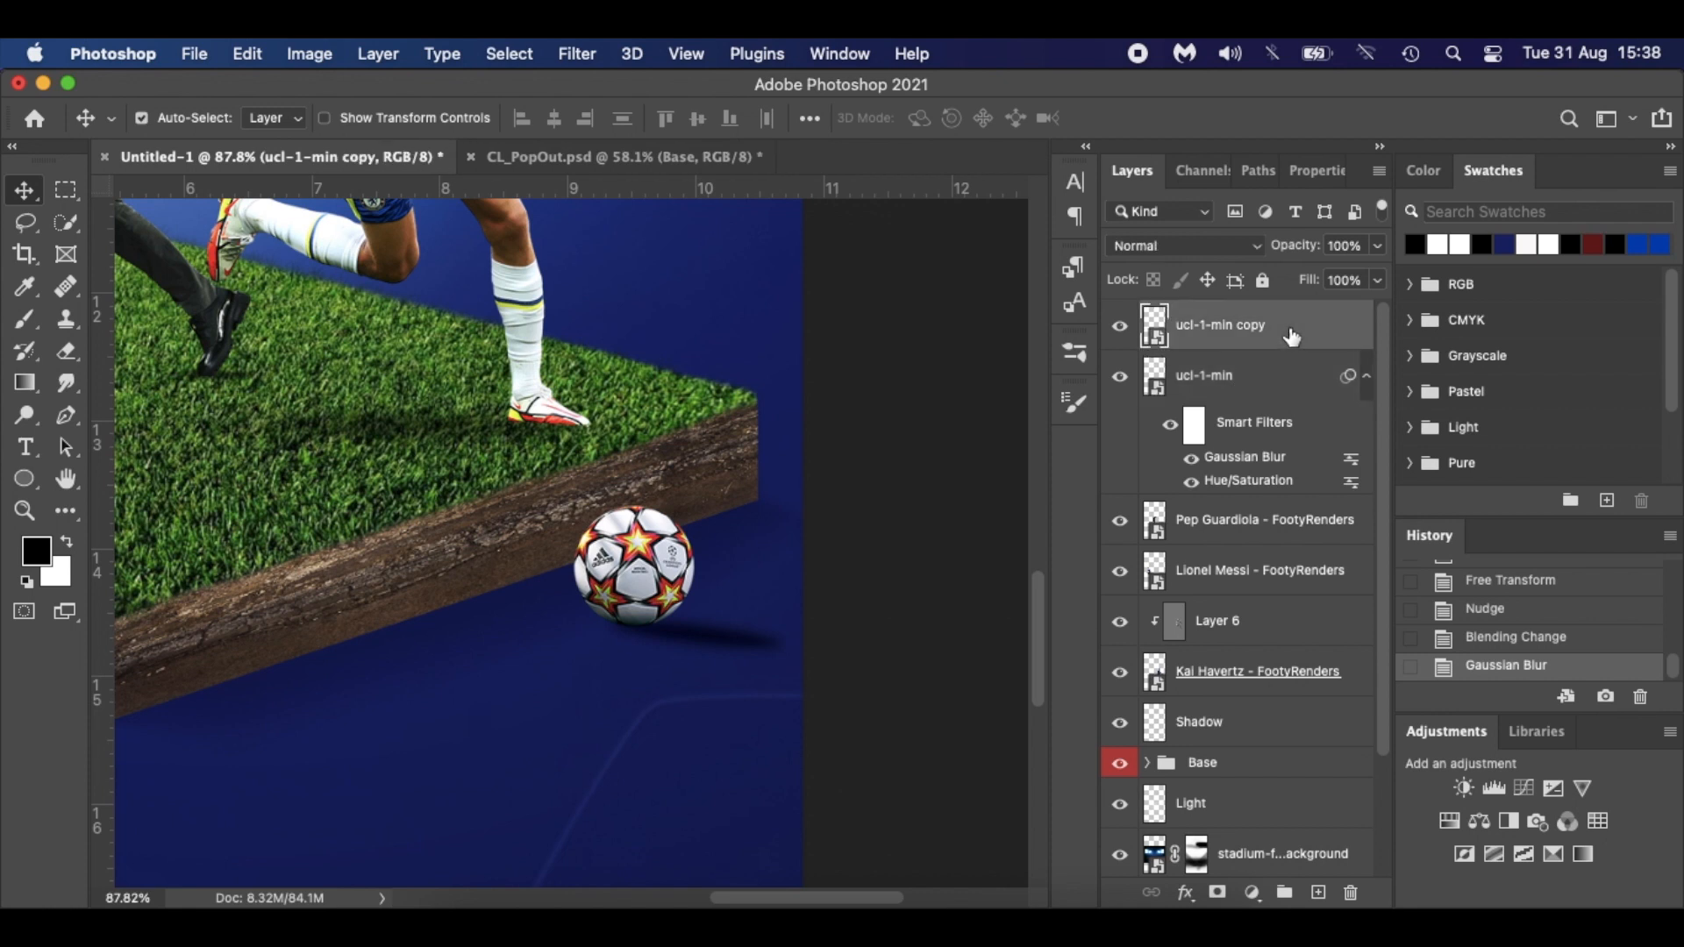
{"action": "left_click", "coordinate": [1368, 377]}
{"action": "left_click", "coordinate": [1266, 388]}
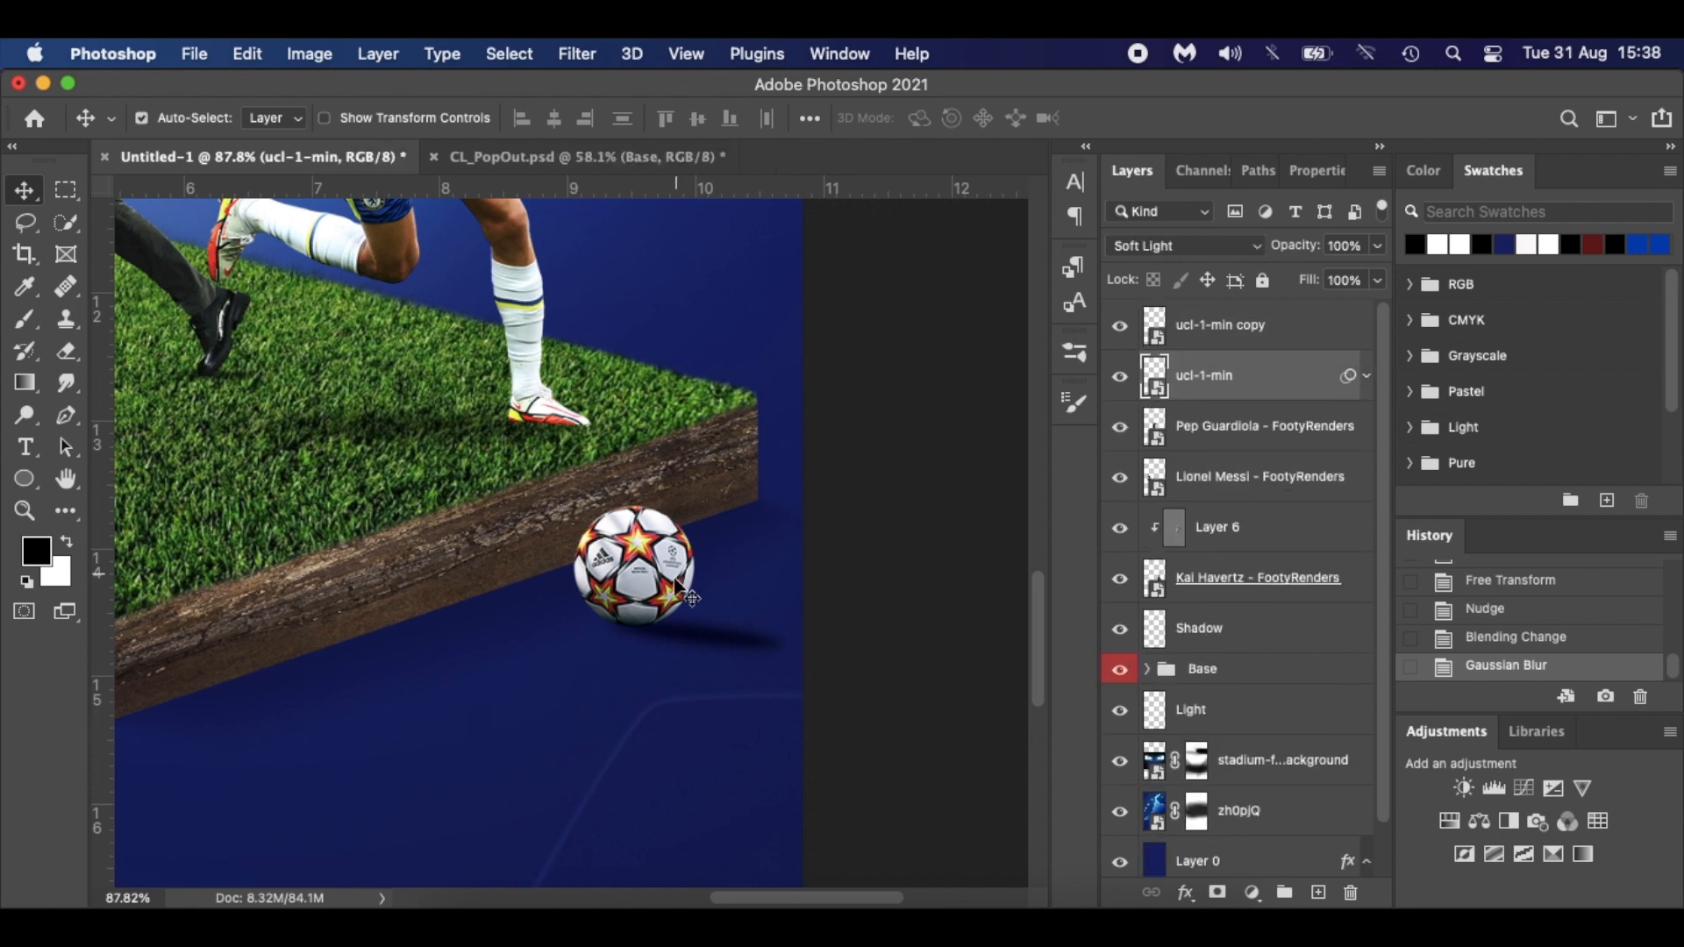
{"action": "left_click", "coordinate": [1331, 327]}
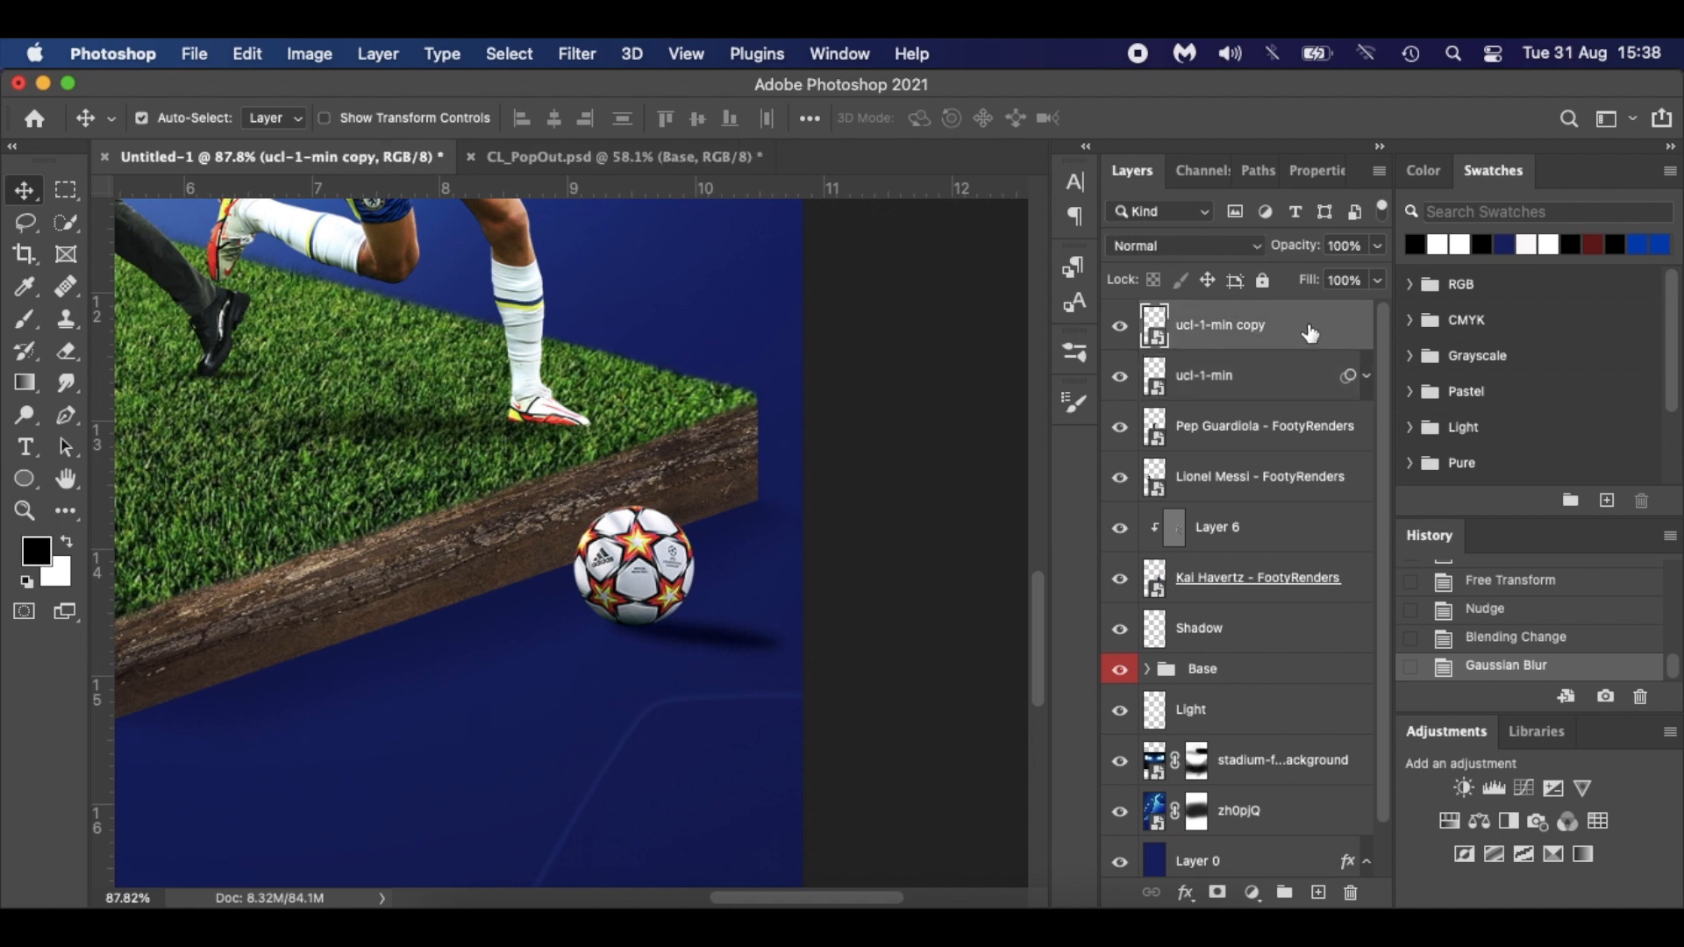
{"action": "left_click", "coordinate": [1318, 892]}
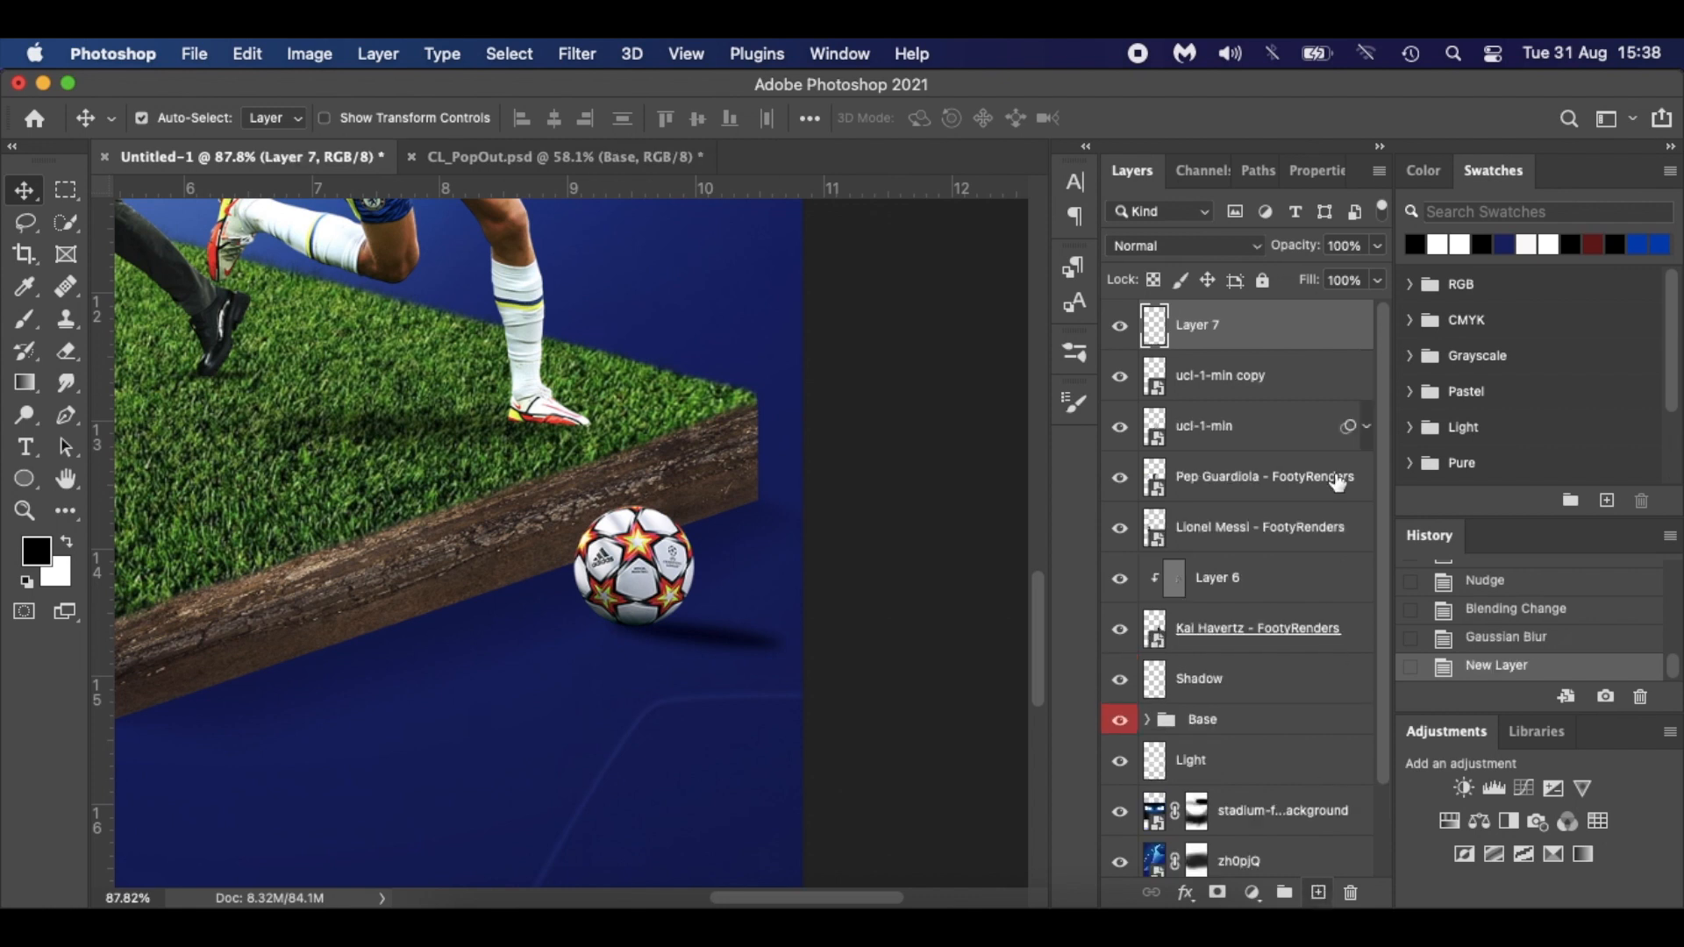
{"action": "left_click", "coordinate": [1285, 347], "text": "alt"}
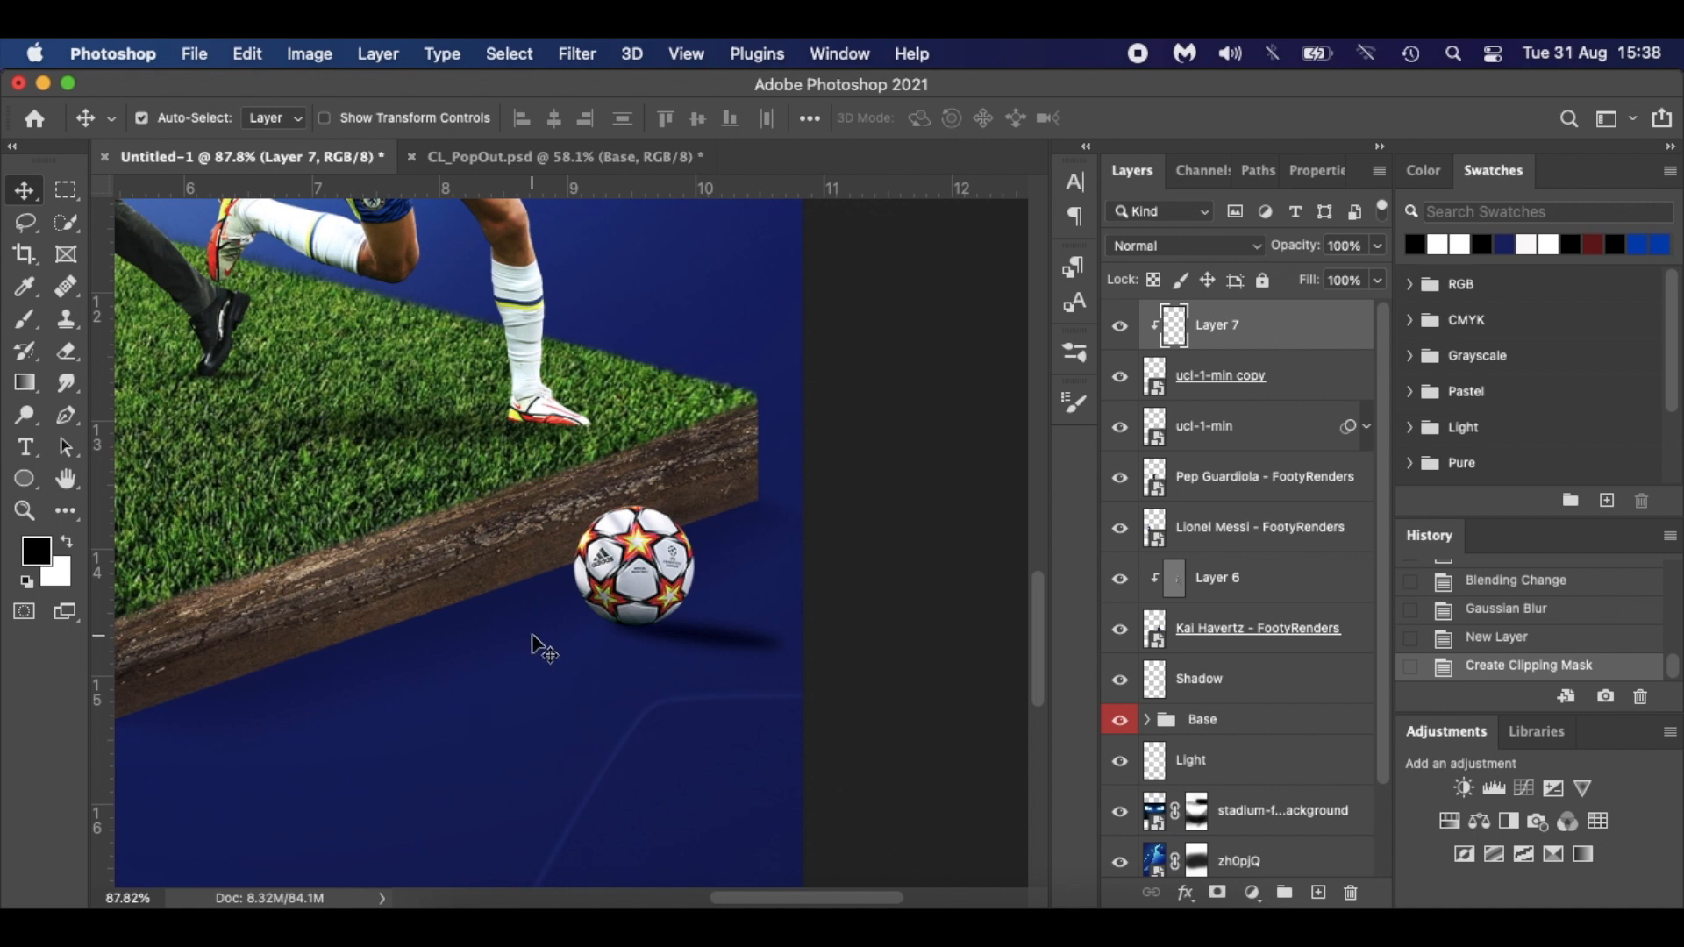
Paint black shading around the ball's edges on Layer 7 with a 150 px Soft Round brush at 39% opacity.
{"action": "key", "text": "b"}
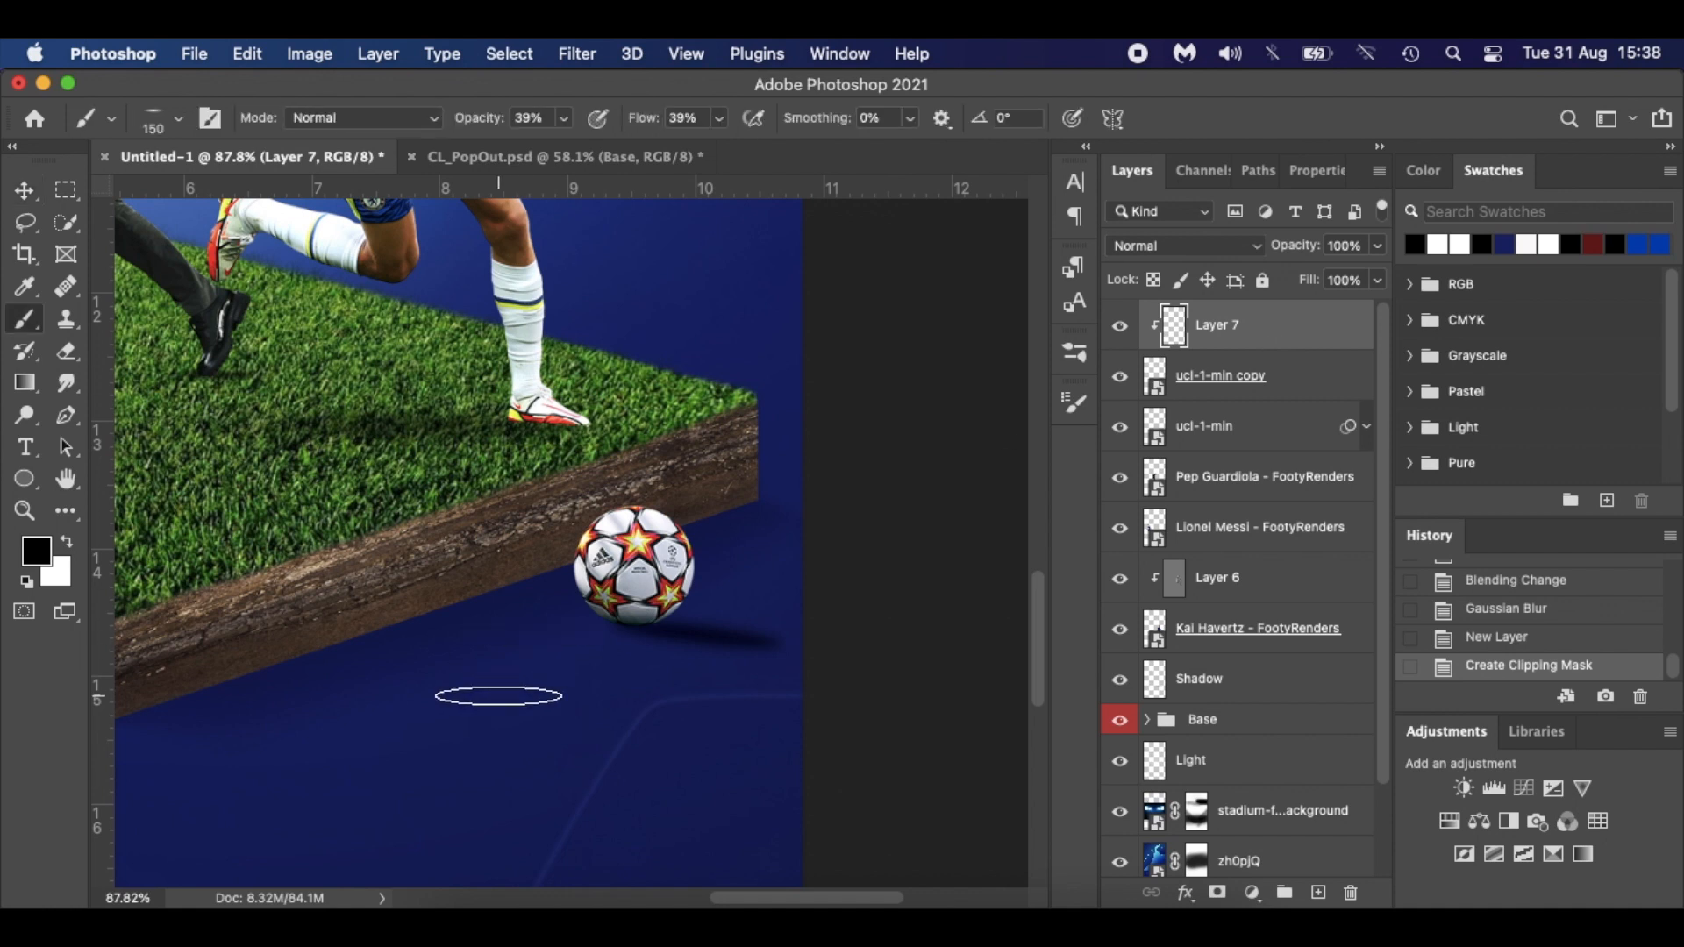
{"action": "right_click", "coordinate": [496, 698]}
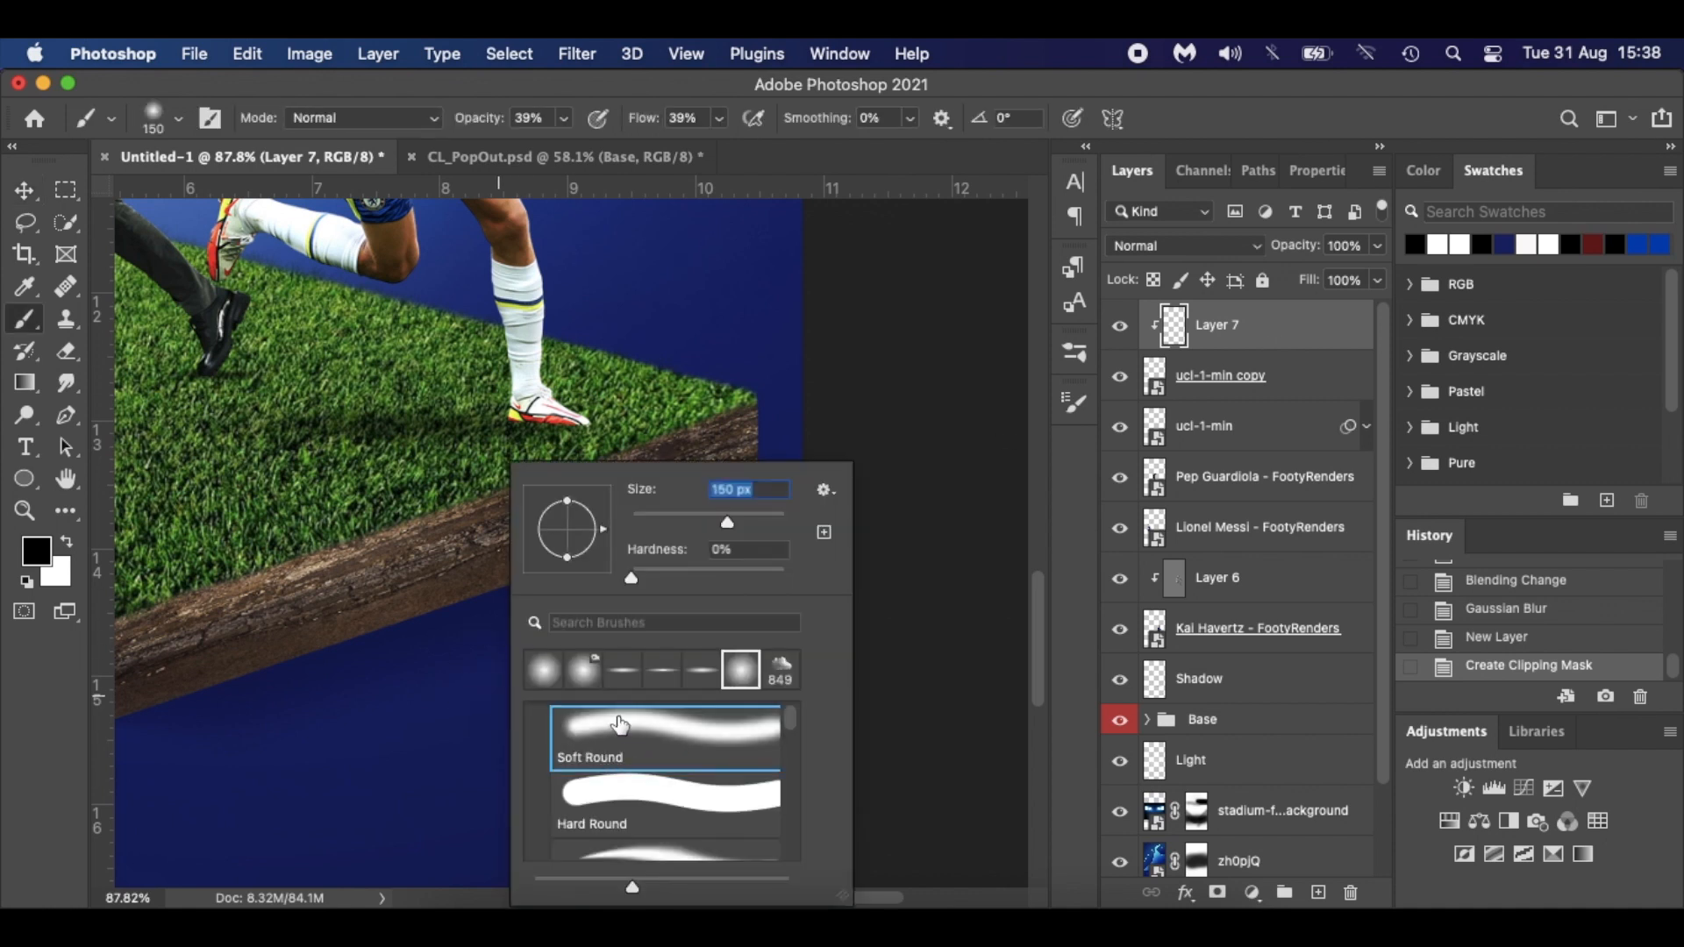
{"action": "left_click", "coordinate": [743, 365]}
{"action": "left_click", "coordinate": [742, 365]}
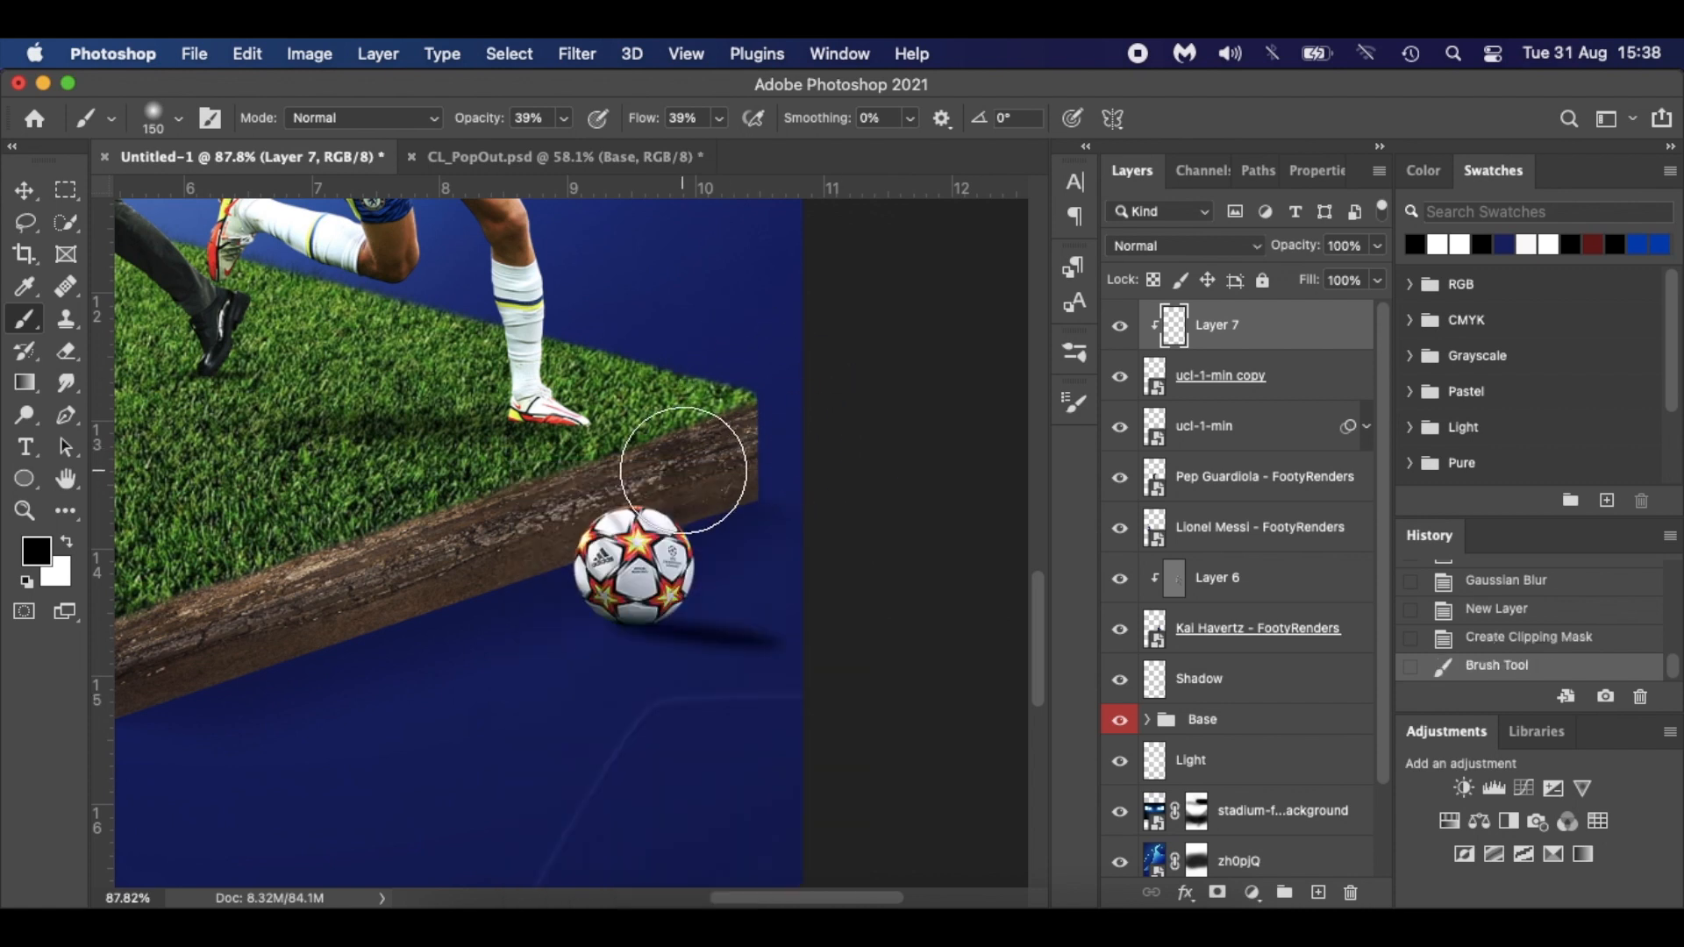
{"action": "left_click", "coordinate": [301, 591]}
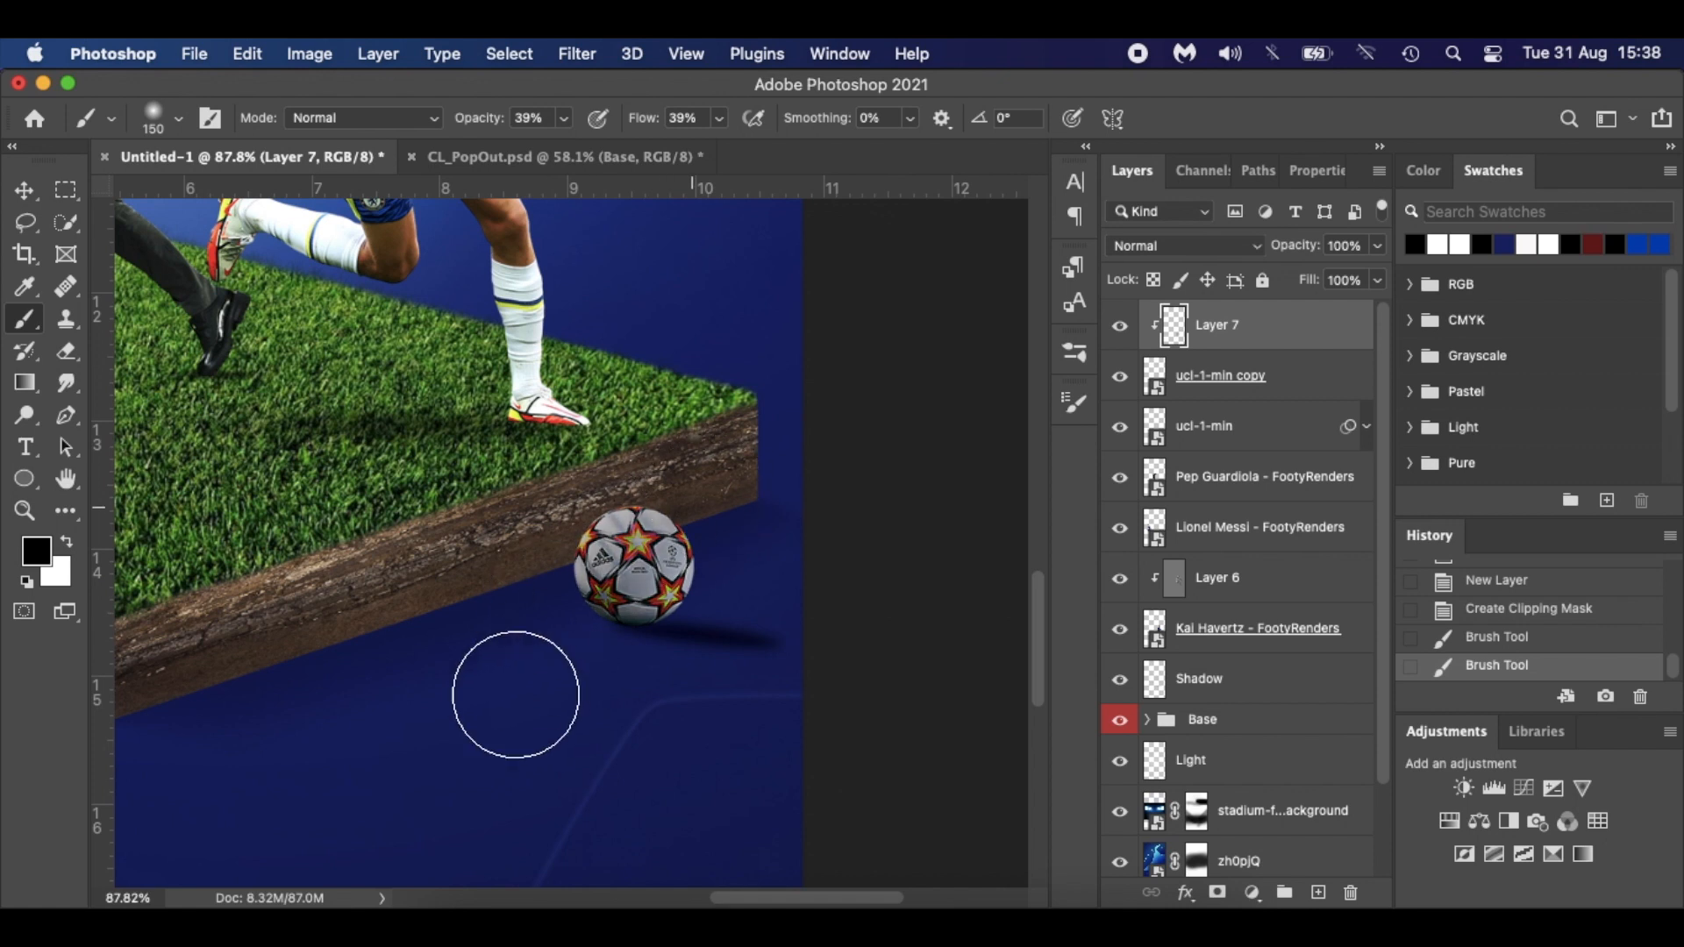
{"action": "left_click", "coordinate": [696, 482]}
{"action": "key", "text": "super+z"}
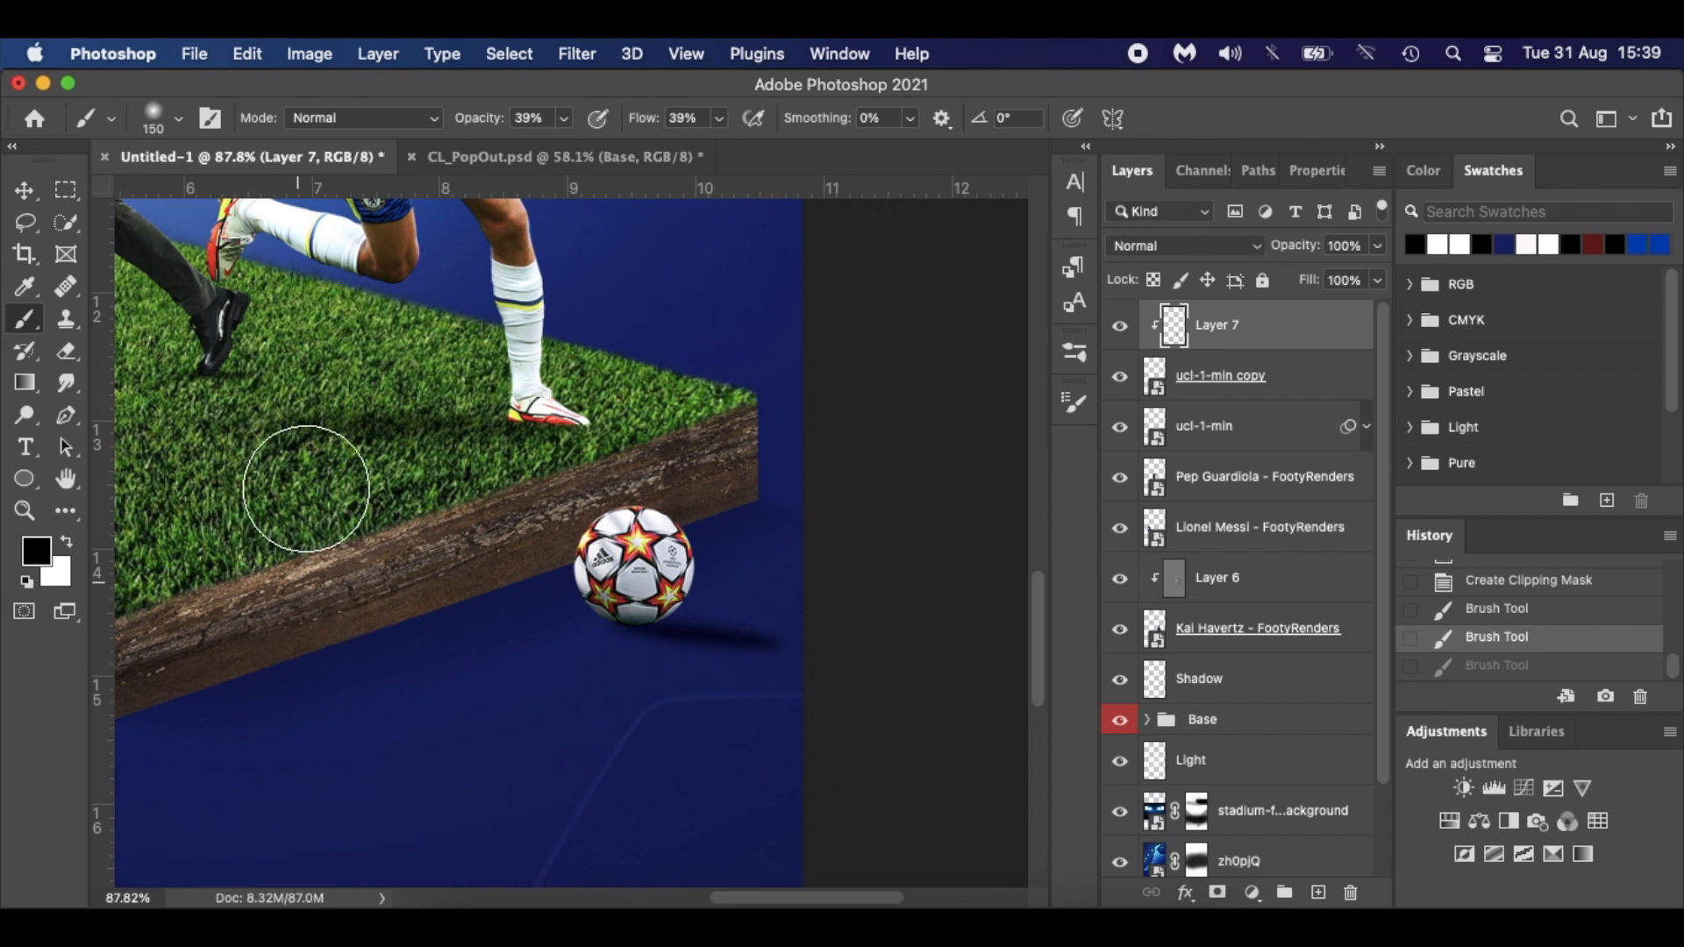
{"action": "key", "text": "super+shift+z"}
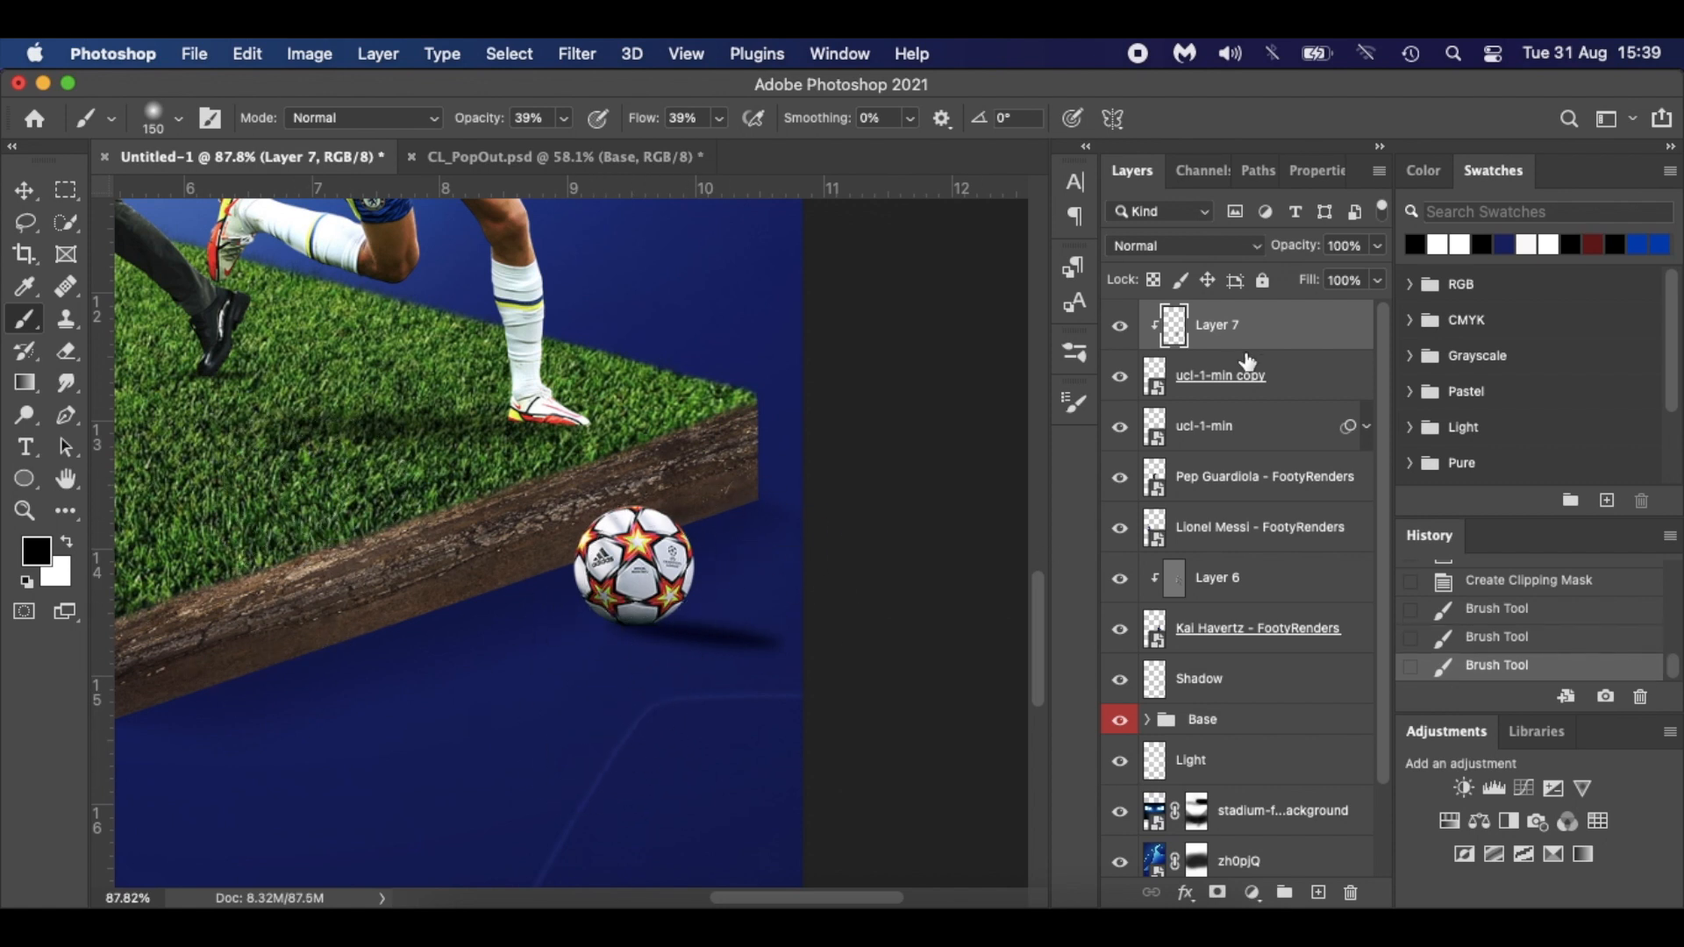
Reduce the brush to 70 px and darken the ball's bottom edge on the clipped layer.
{"action": "key", "text": "bracketleft"}
{"action": "key", "text": "bracketleft"}
{"action": "key", "text": "bracketleft"}
{"action": "key", "text": "bracketleft"}
{"action": "key", "text": "bracketleft"}
{"action": "key", "text": "bracketleft"}
{"action": "key", "text": "bracketleft"}
{"action": "key", "text": "bracketleft"}
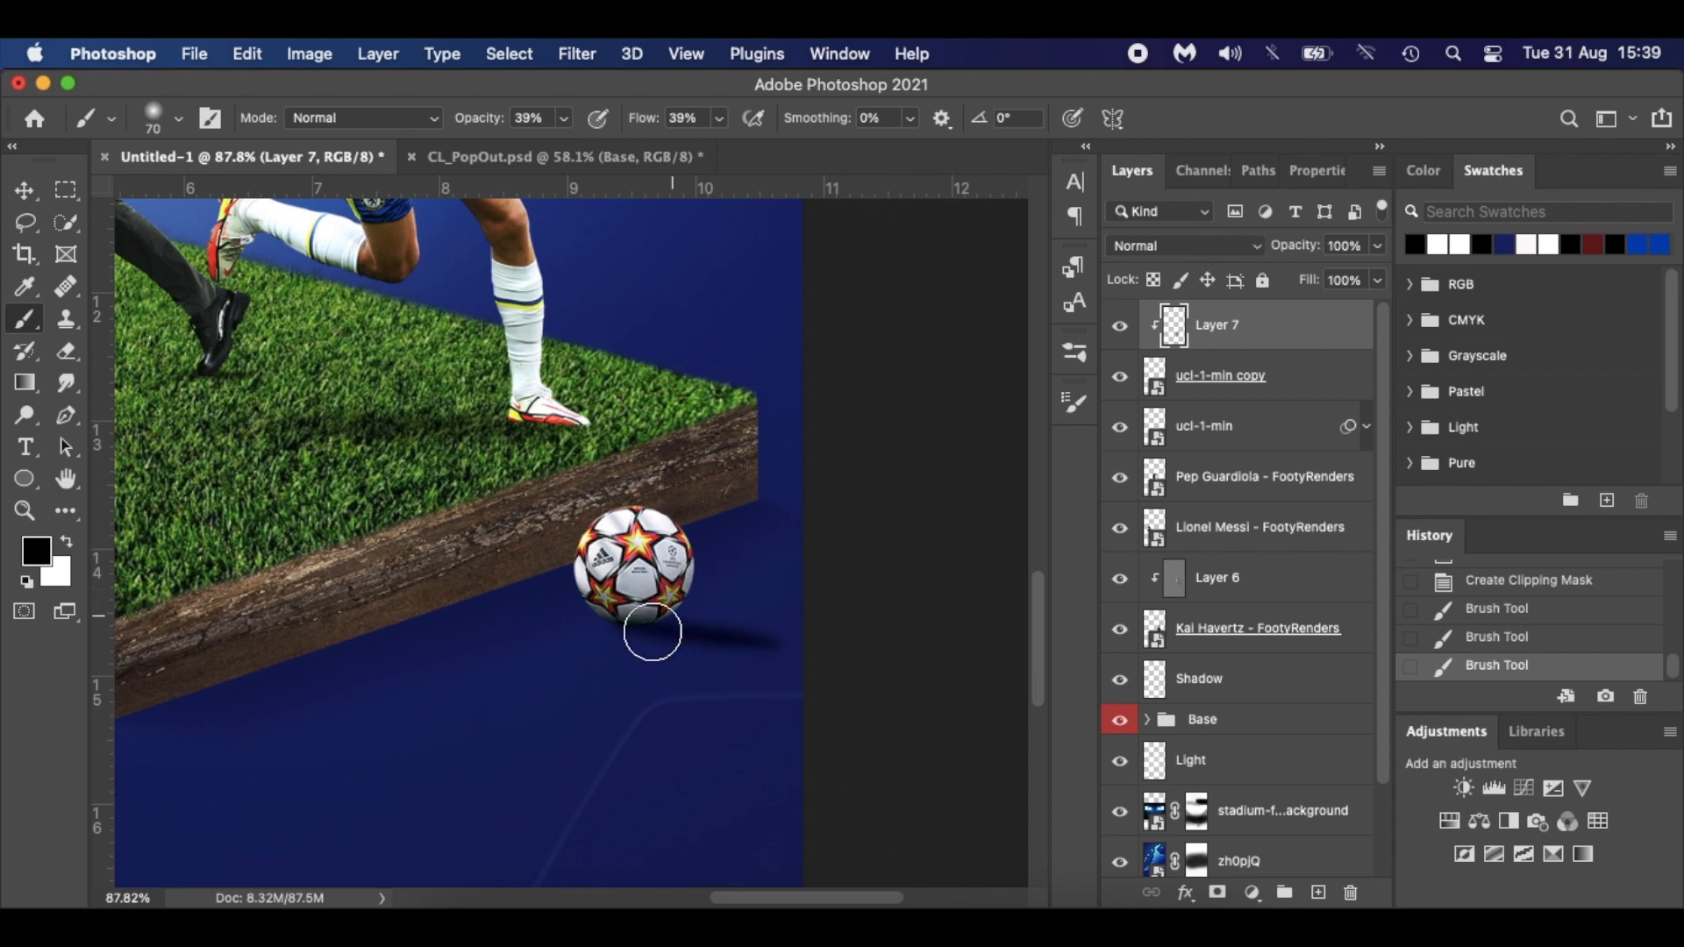
{"action": "left_click_drag", "start_coordinate": [647, 641], "coordinate": [631, 639]}
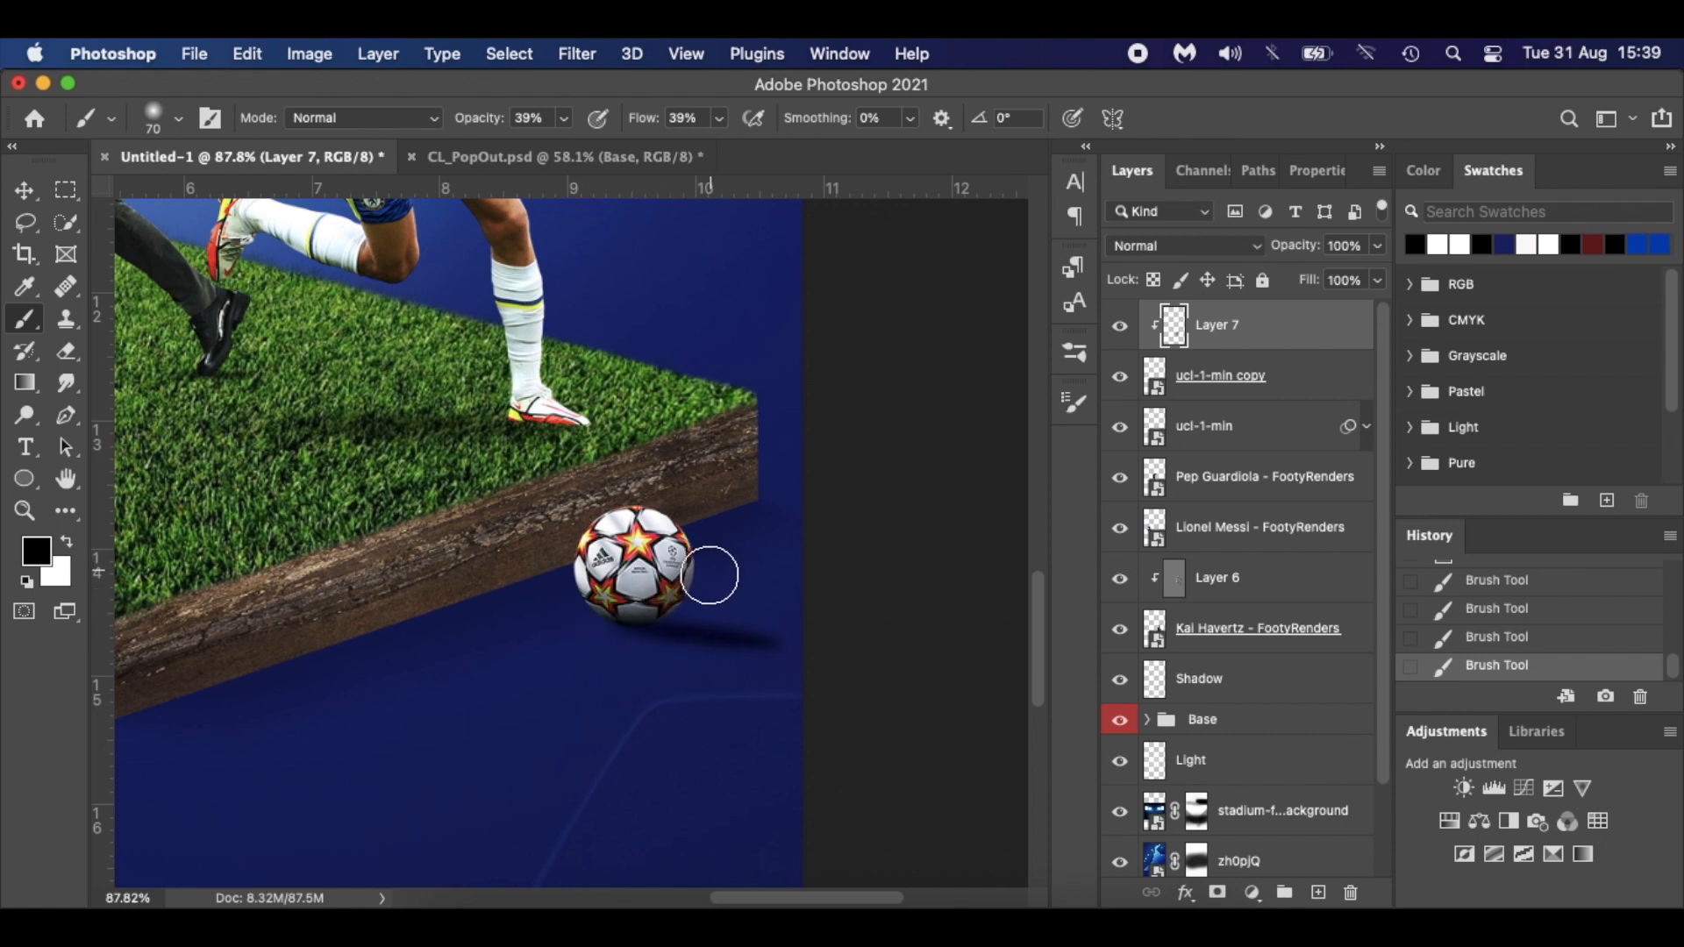
Compare the ball with and without the Layer 7 shading, both close up and with the whole poster in view.
{"action": "left_click", "coordinate": [1121, 326]}
{"action": "left_click", "coordinate": [1121, 327]}
{"action": "key", "text": "x"}
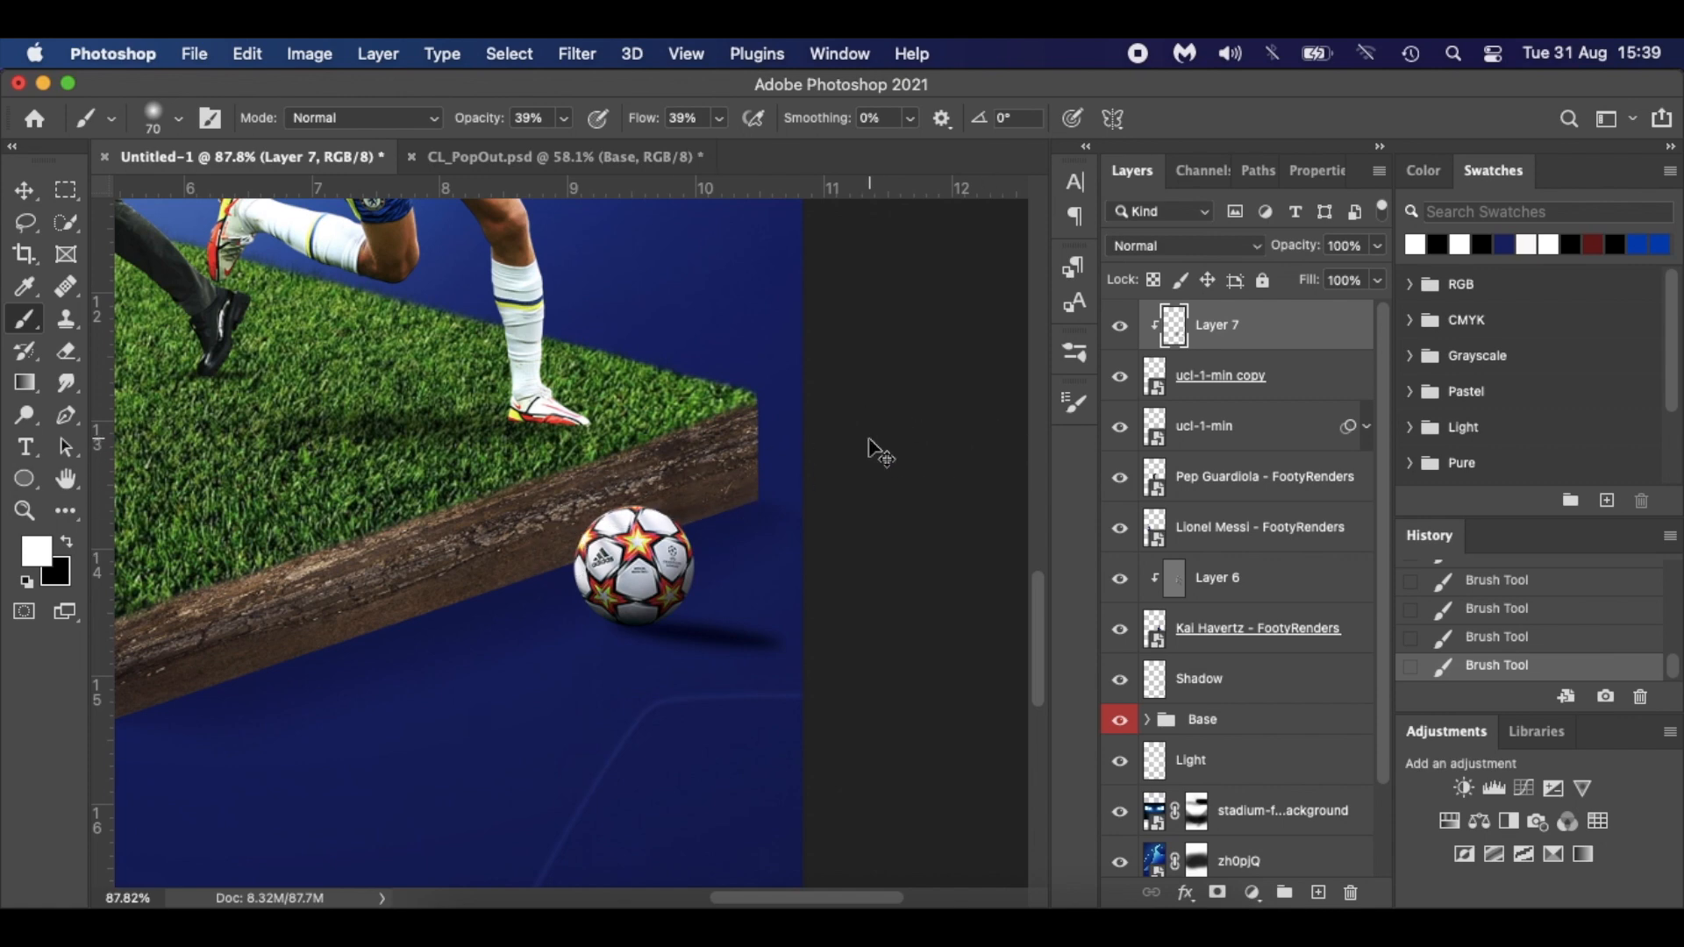
{"action": "key", "text": "super+0"}
{"action": "left_click", "coordinate": [1122, 331]}
{"action": "left_click", "coordinate": [1122, 331]}
{"action": "left_click", "coordinate": [1122, 331]}
{"action": "left_click", "coordinate": [1122, 331]}
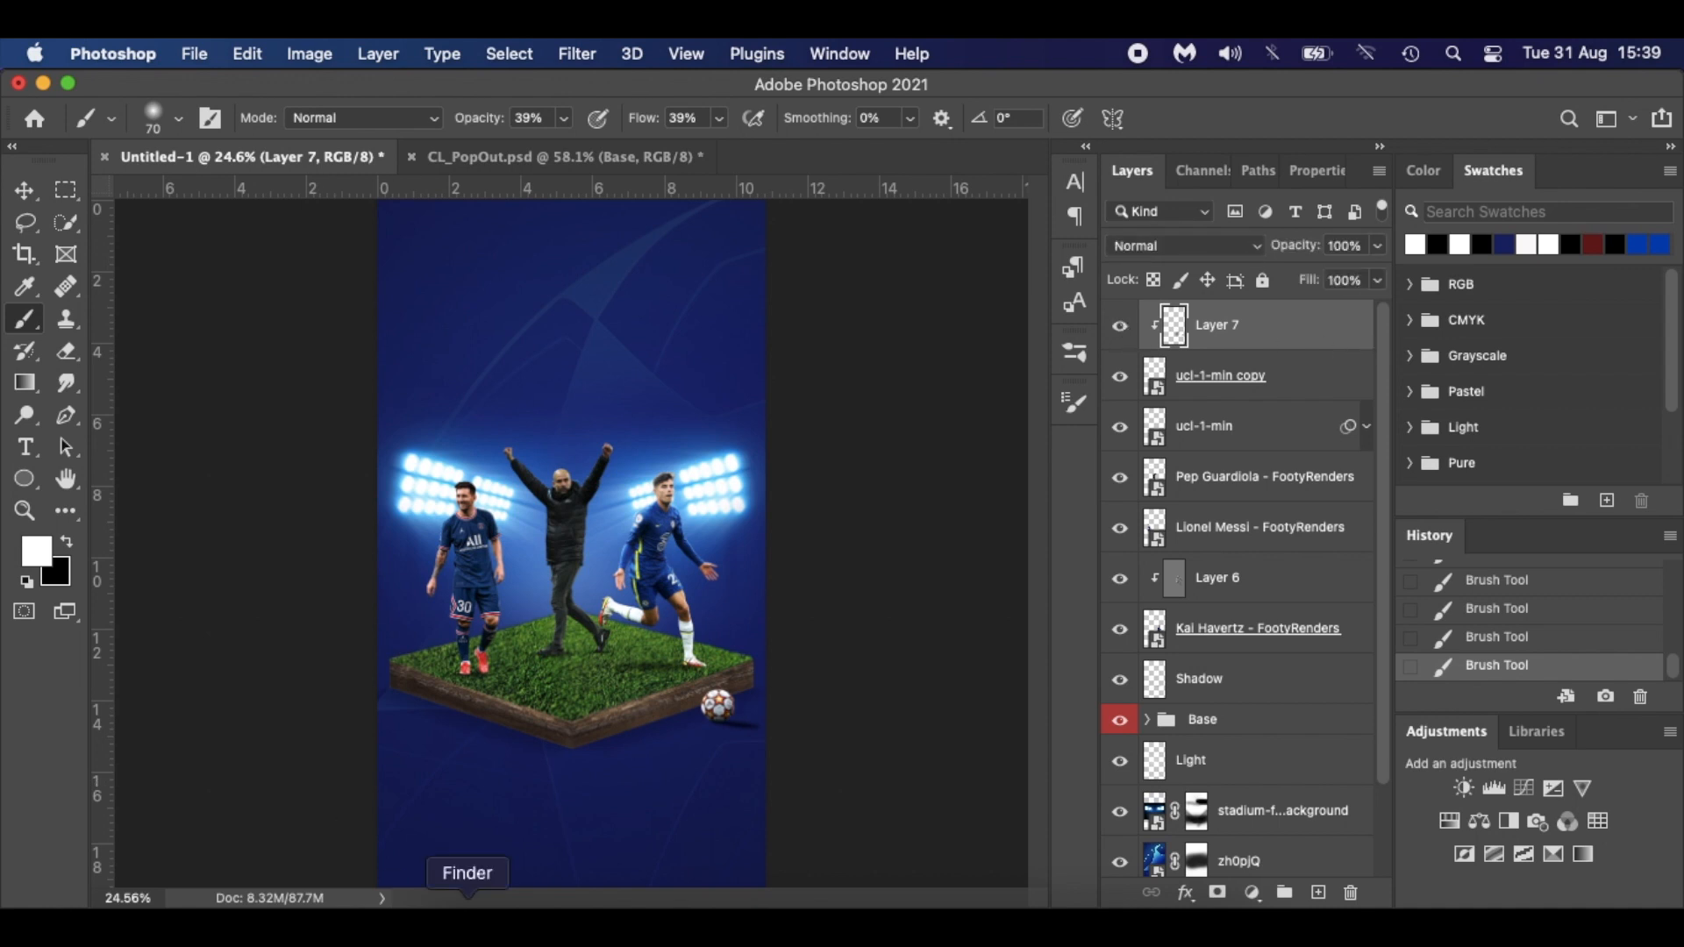
Look at the trophy image 4.png in Finder's Latest Tutorial folder, and return to Photoshop to inspect the ball and ball shadow layers.
{"action": "left_click", "coordinate": [443, 904]}
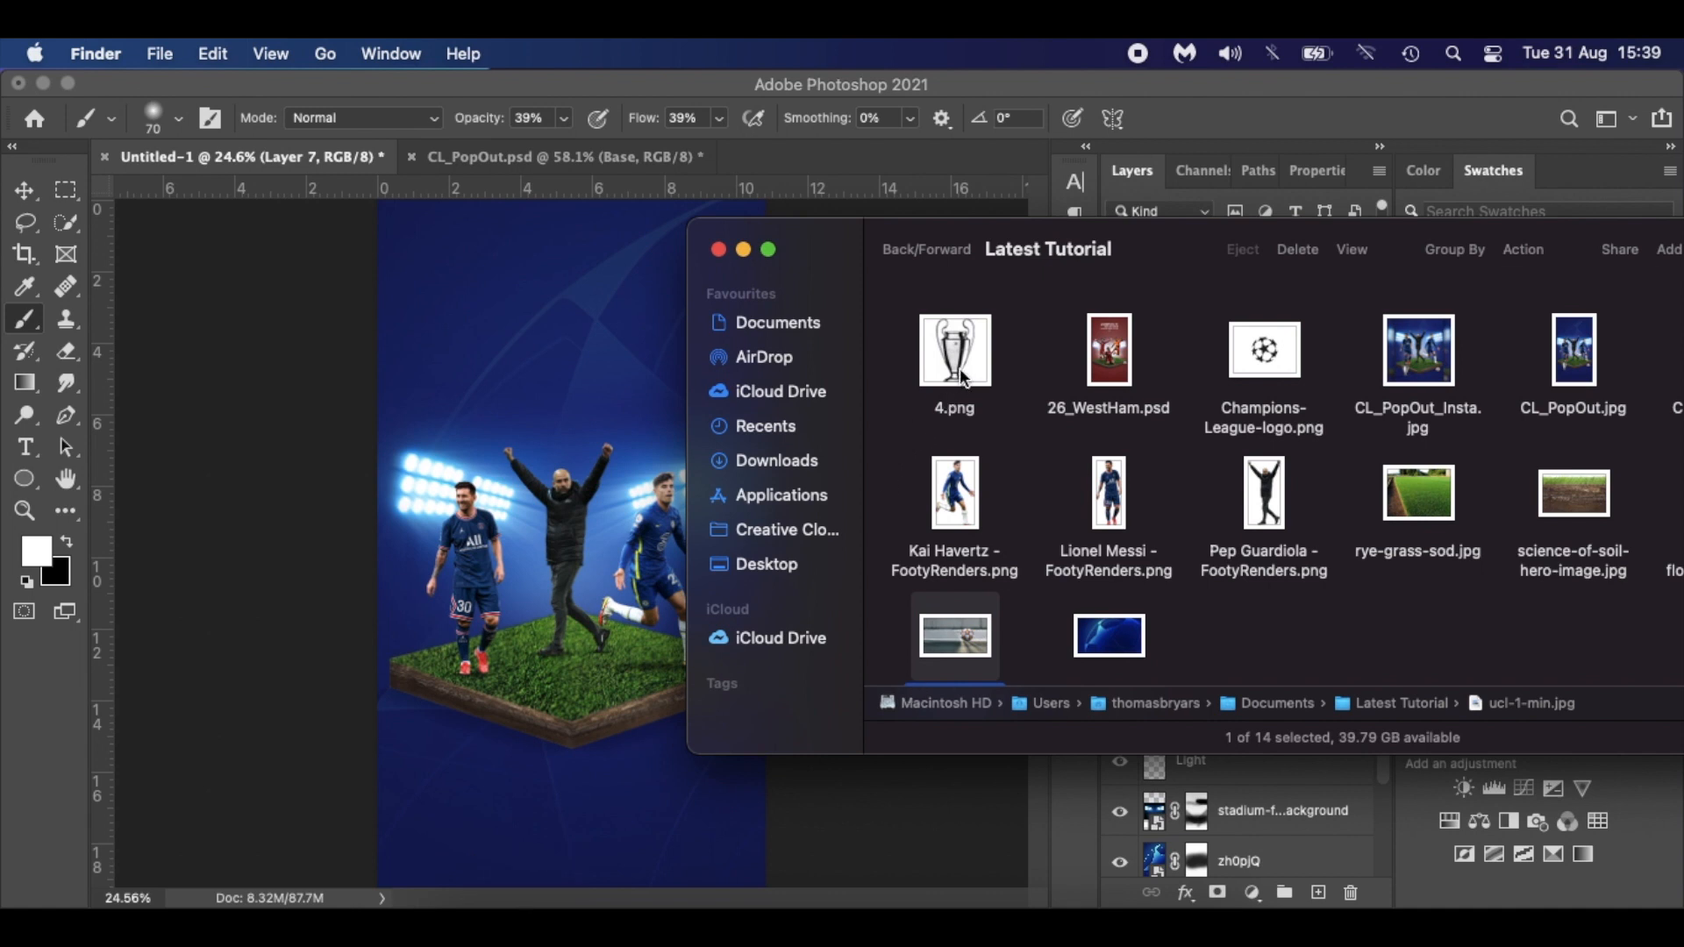
{"action": "left_click", "coordinate": [540, 600]}
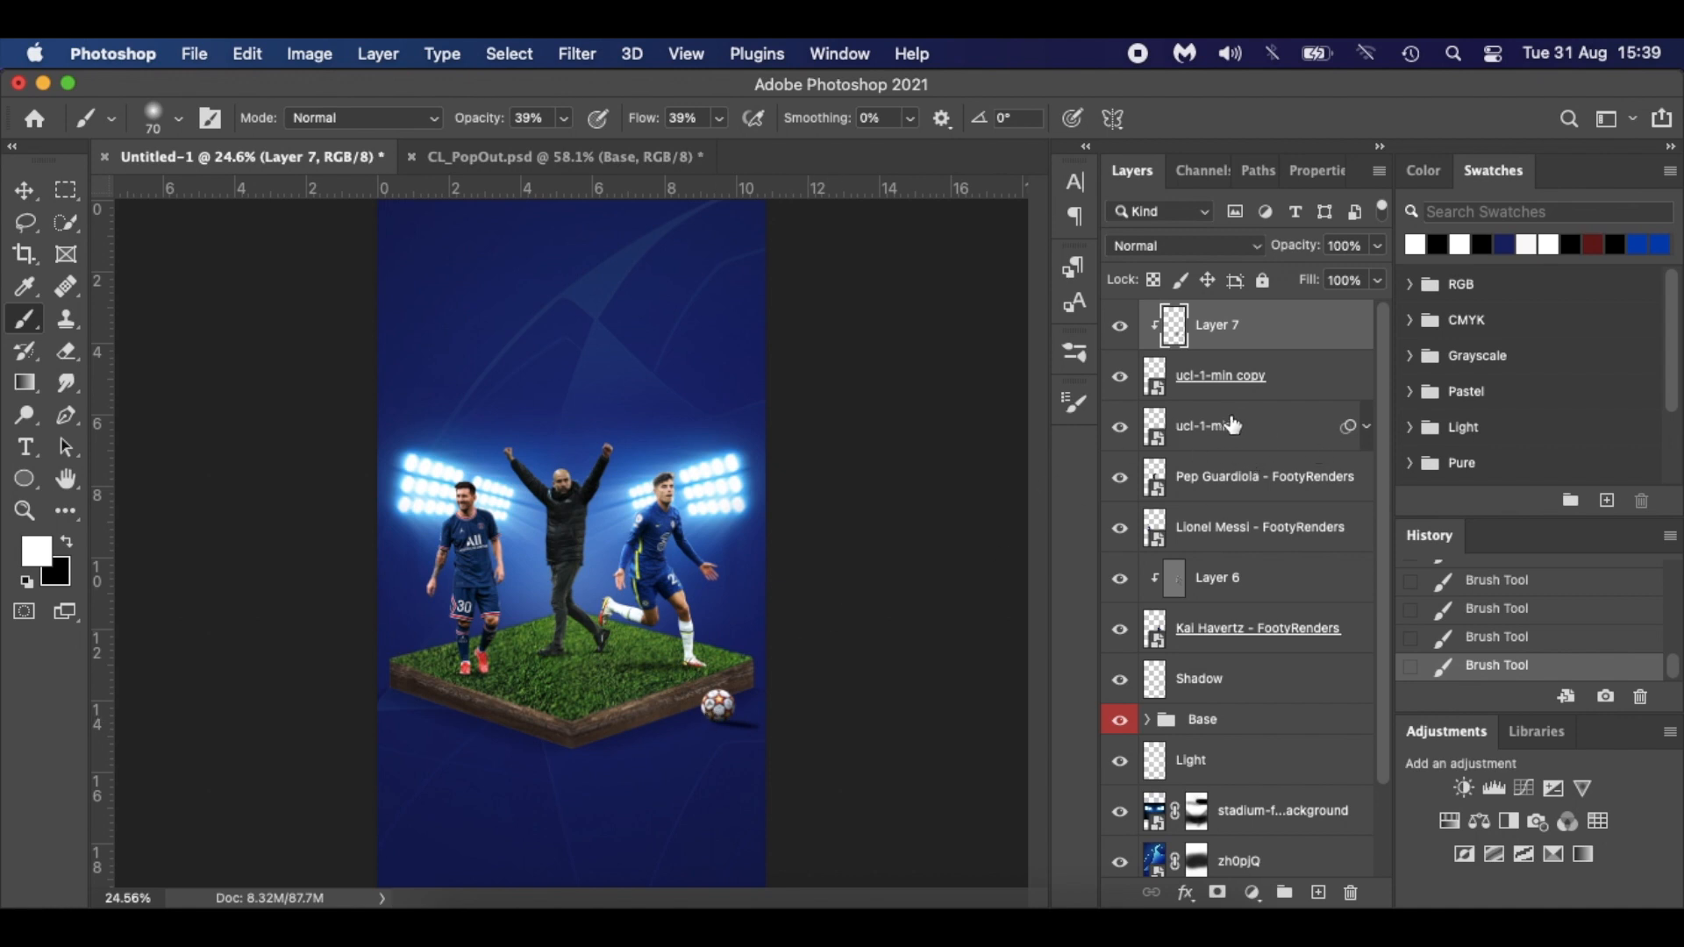
{"action": "left_click", "coordinate": [1293, 392]}
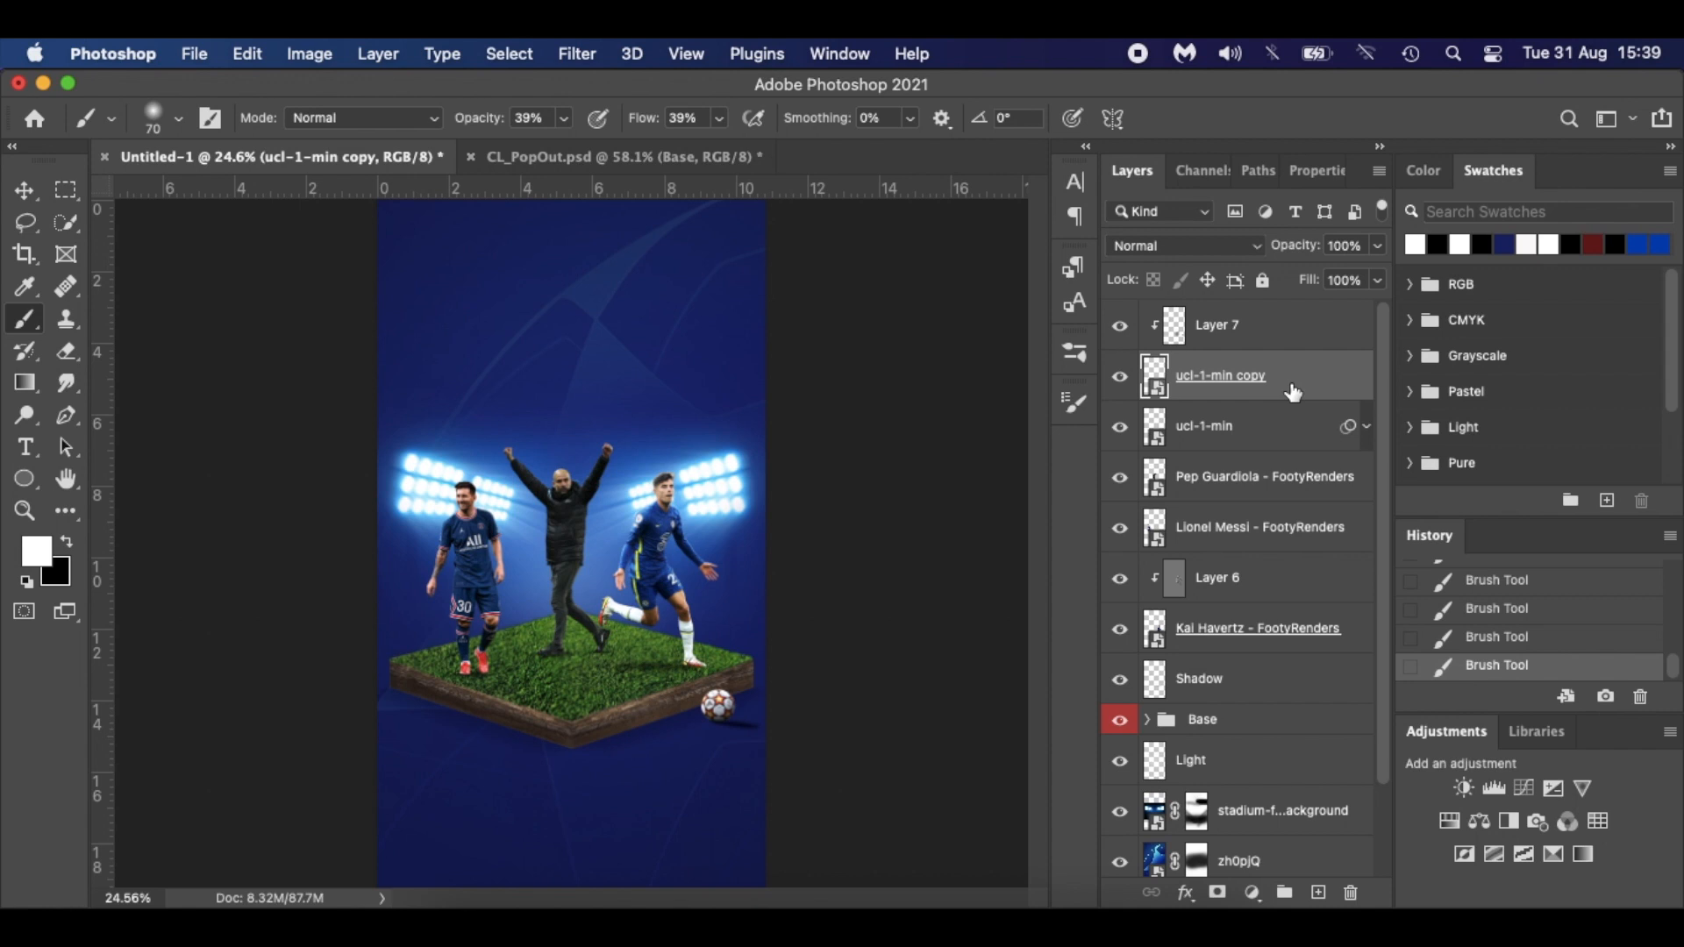
{"action": "left_click", "coordinate": [1290, 436]}
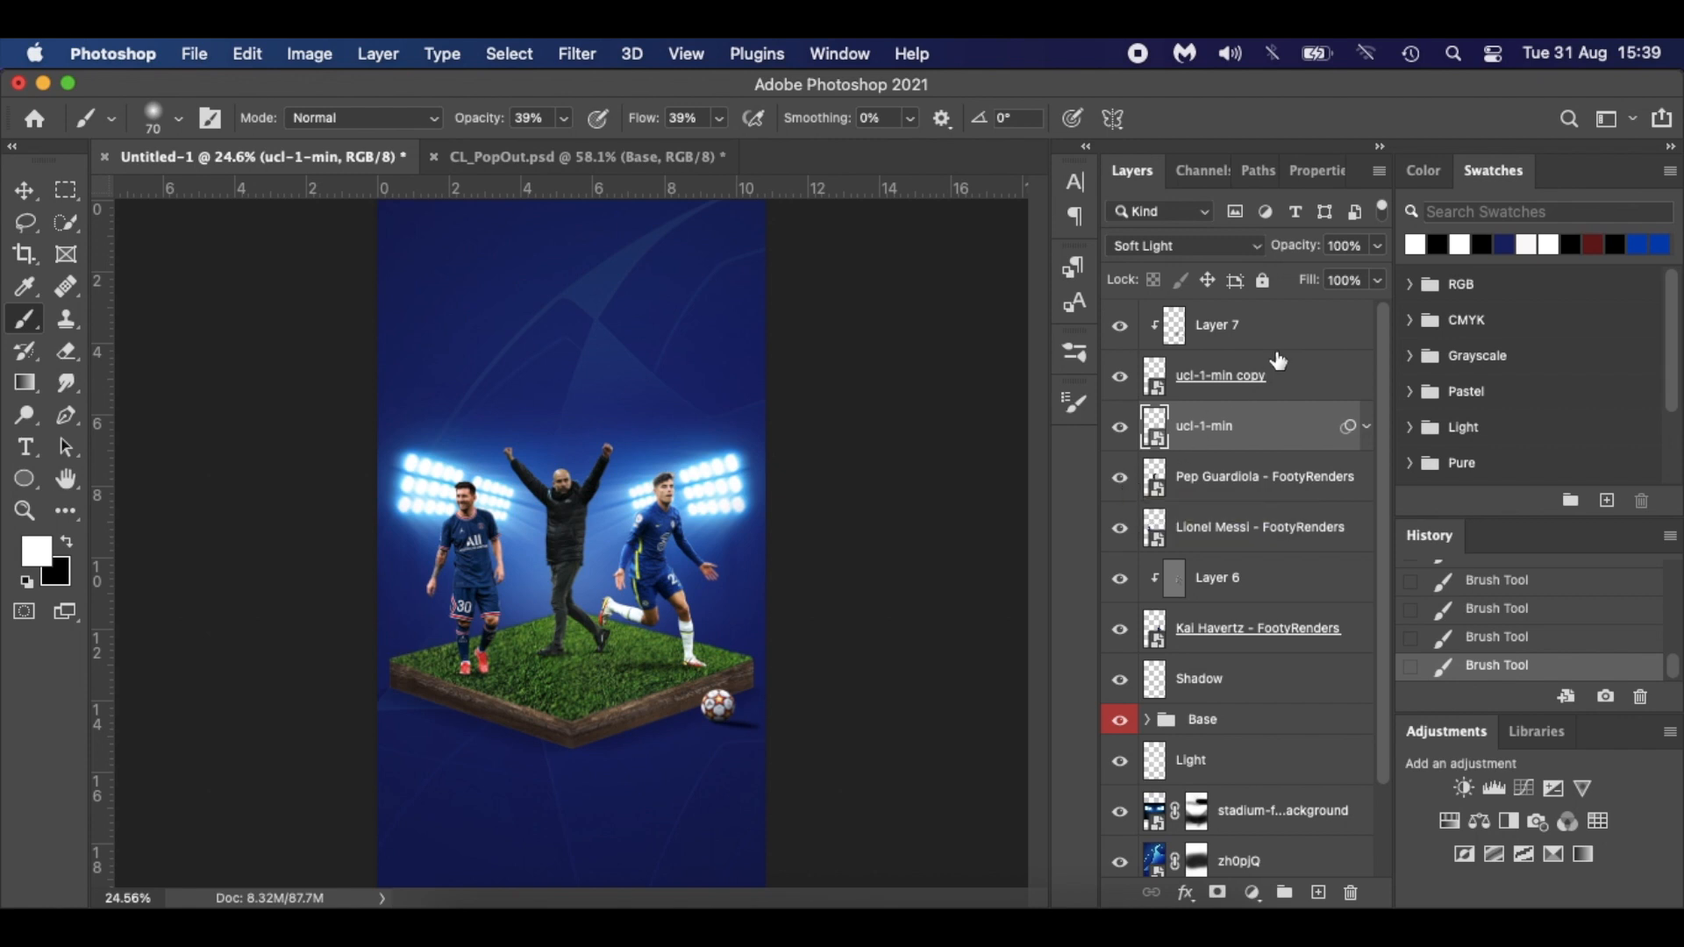
Examine the trophy, its shadow and their layers in the finished CL_PopOut.psd, and return to the Untitled-1 poster with the Move tool.
{"action": "left_click", "coordinate": [473, 158]}
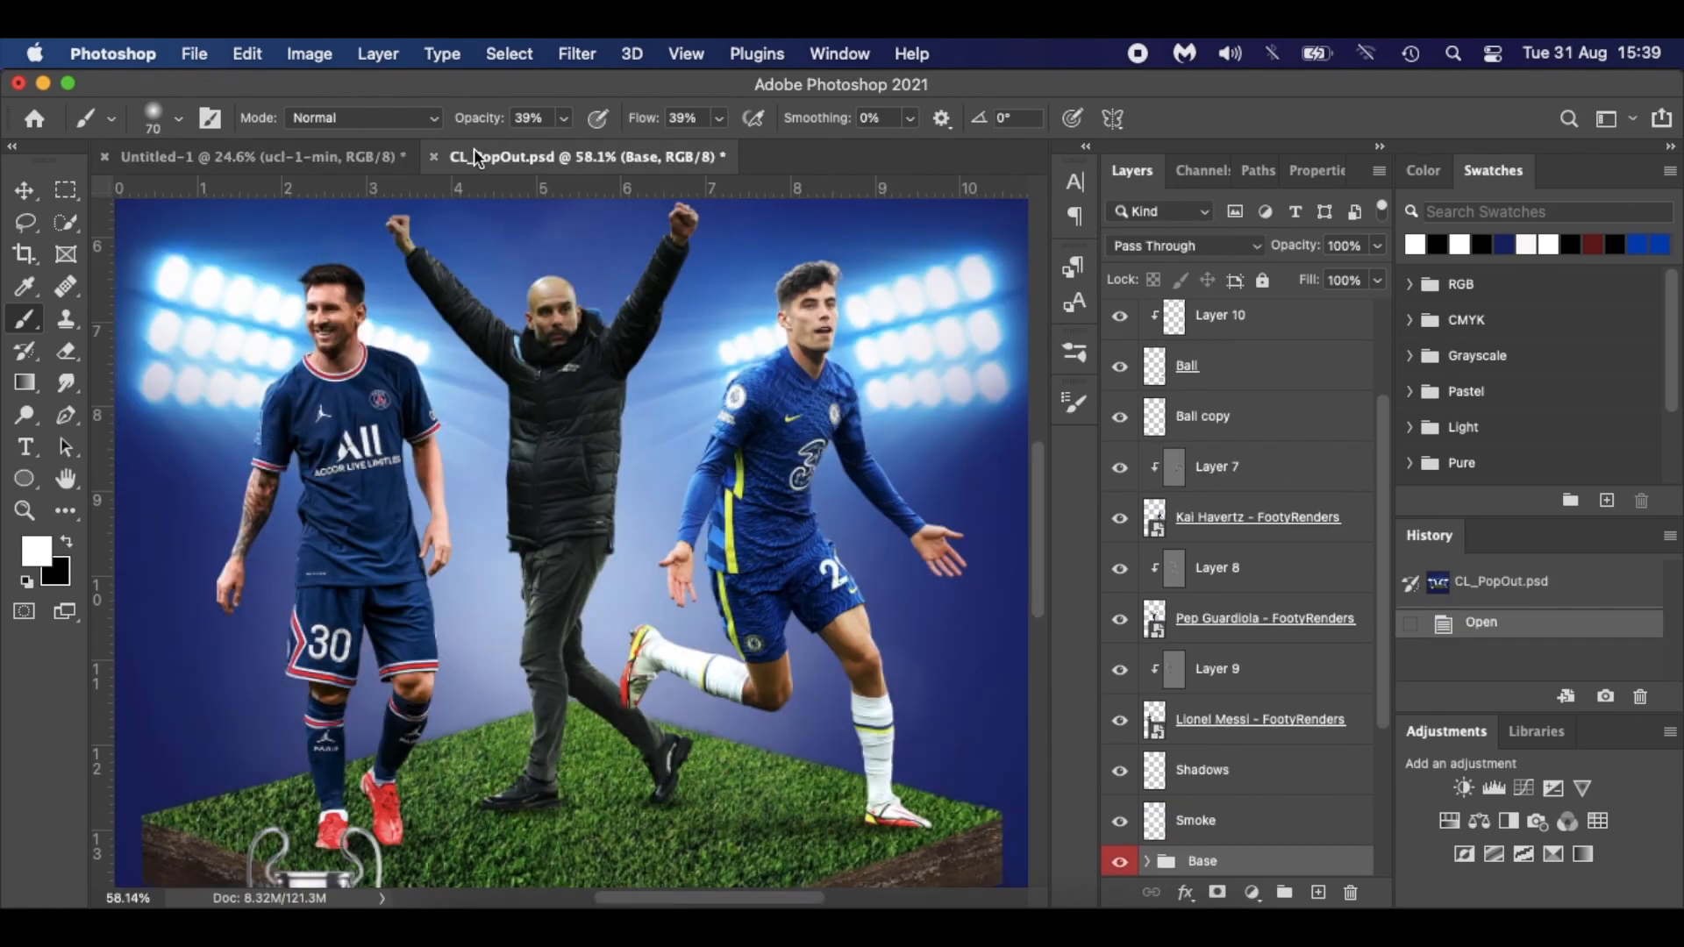
{"action": "key", "text": "super+0"}
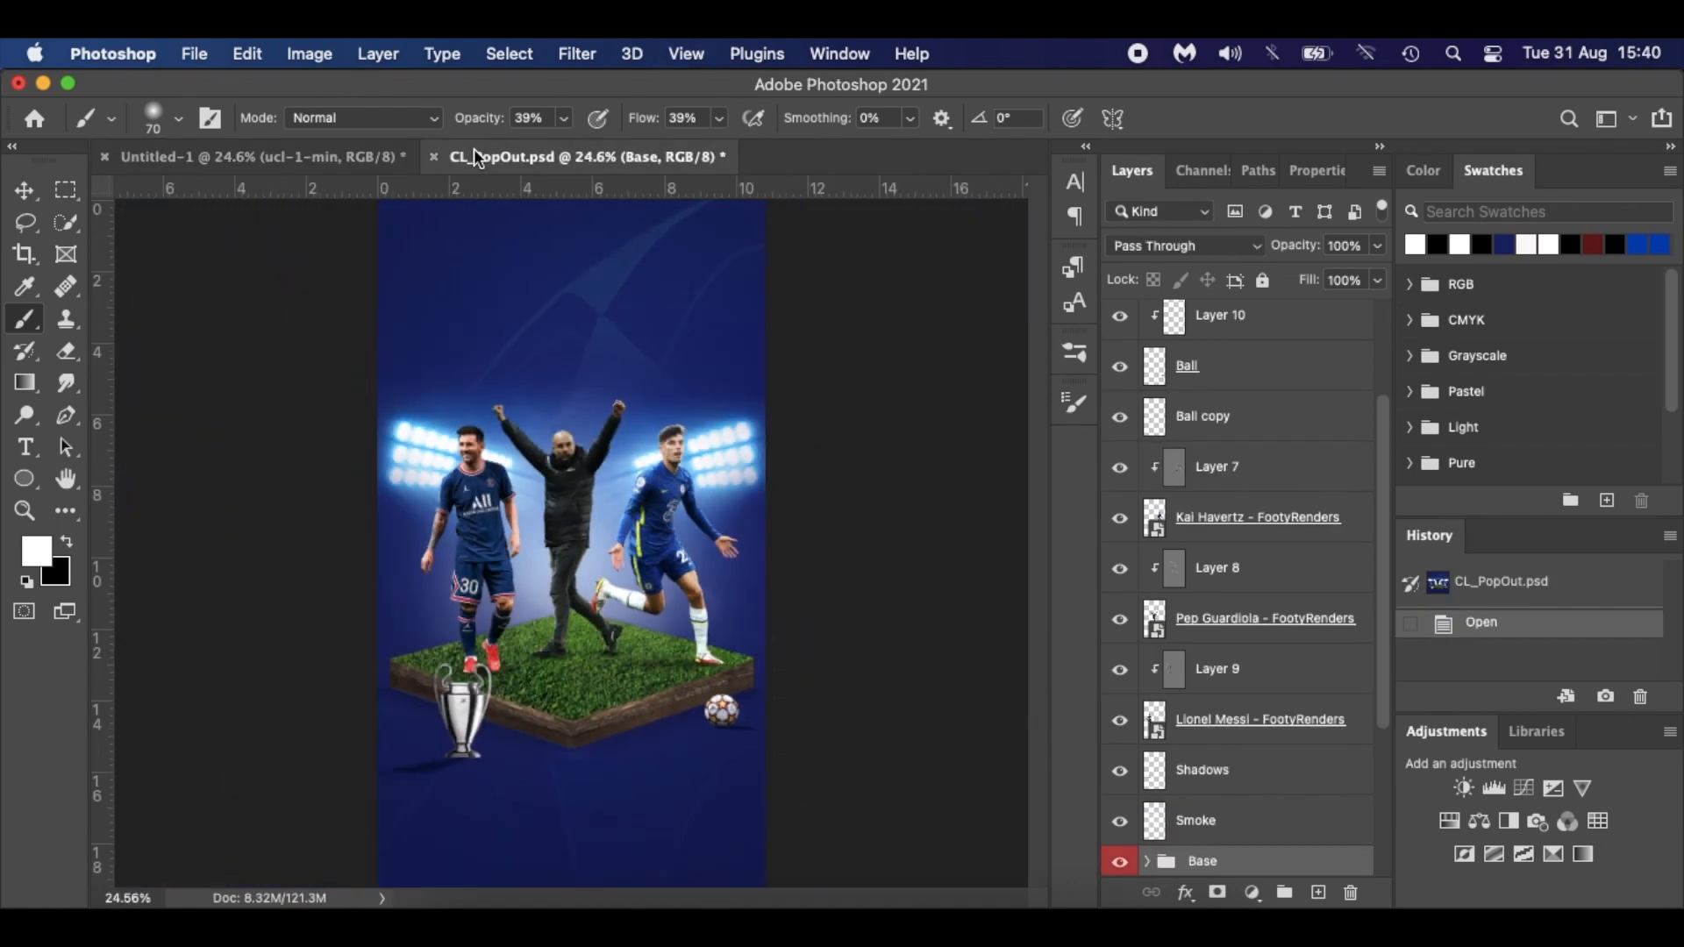
{"action": "scroll", "coordinate": [1294, 411], "scroll_direction": "up", "scroll_amount": 3}
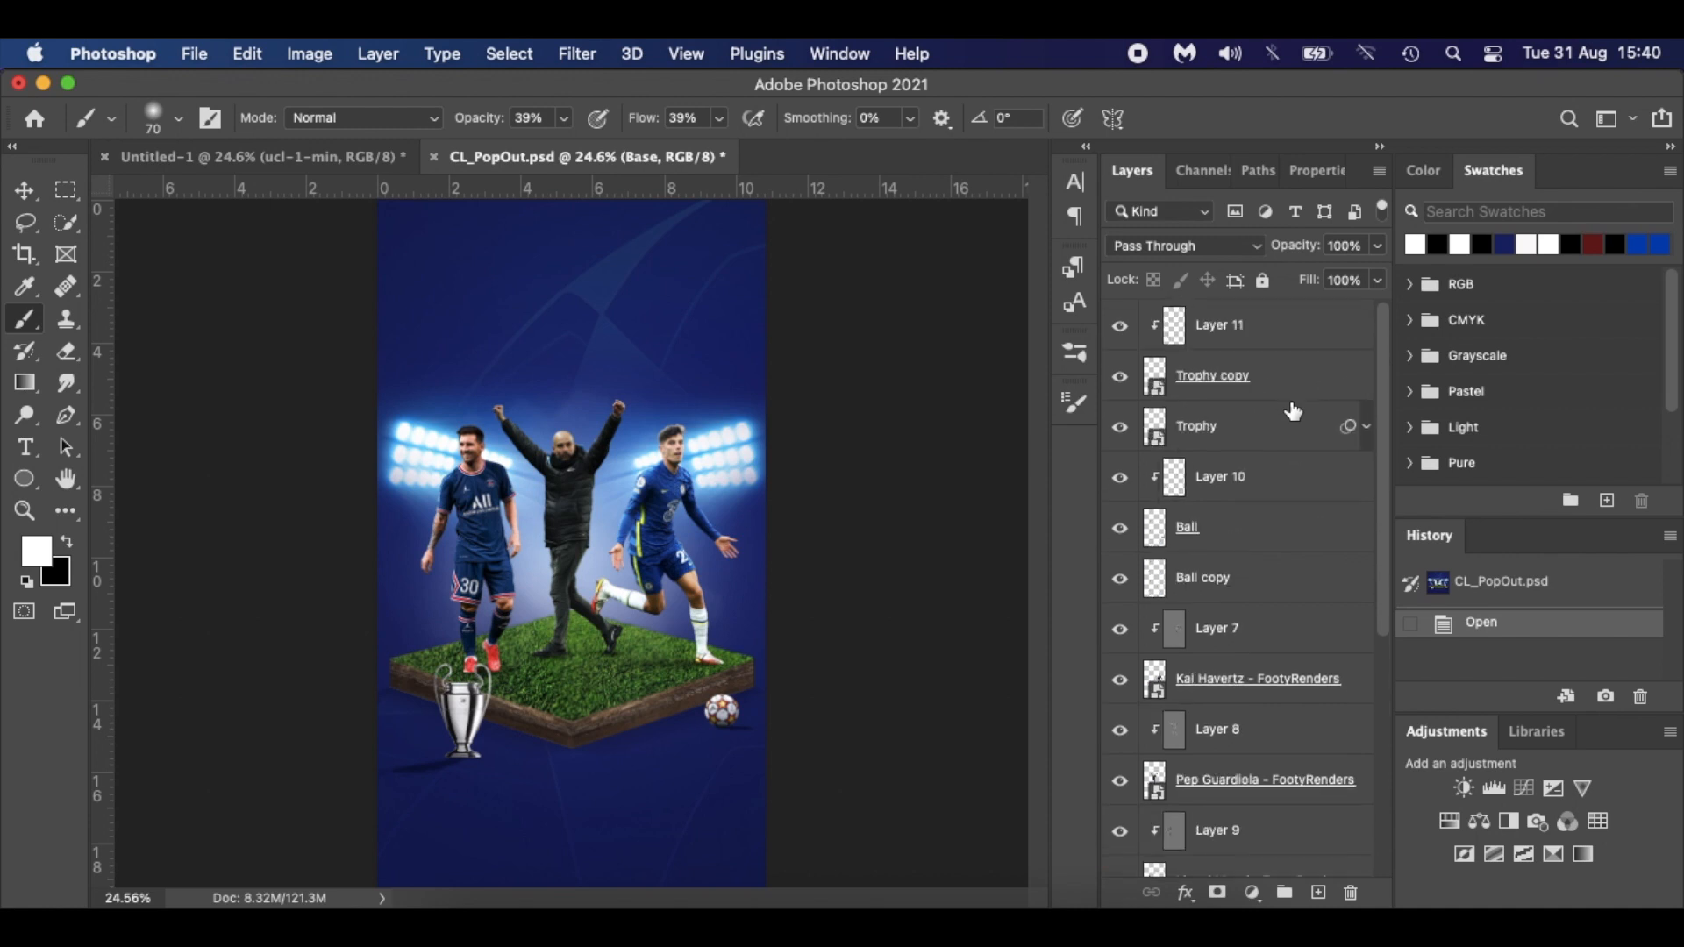
{"action": "left_click", "coordinate": [316, 149]}
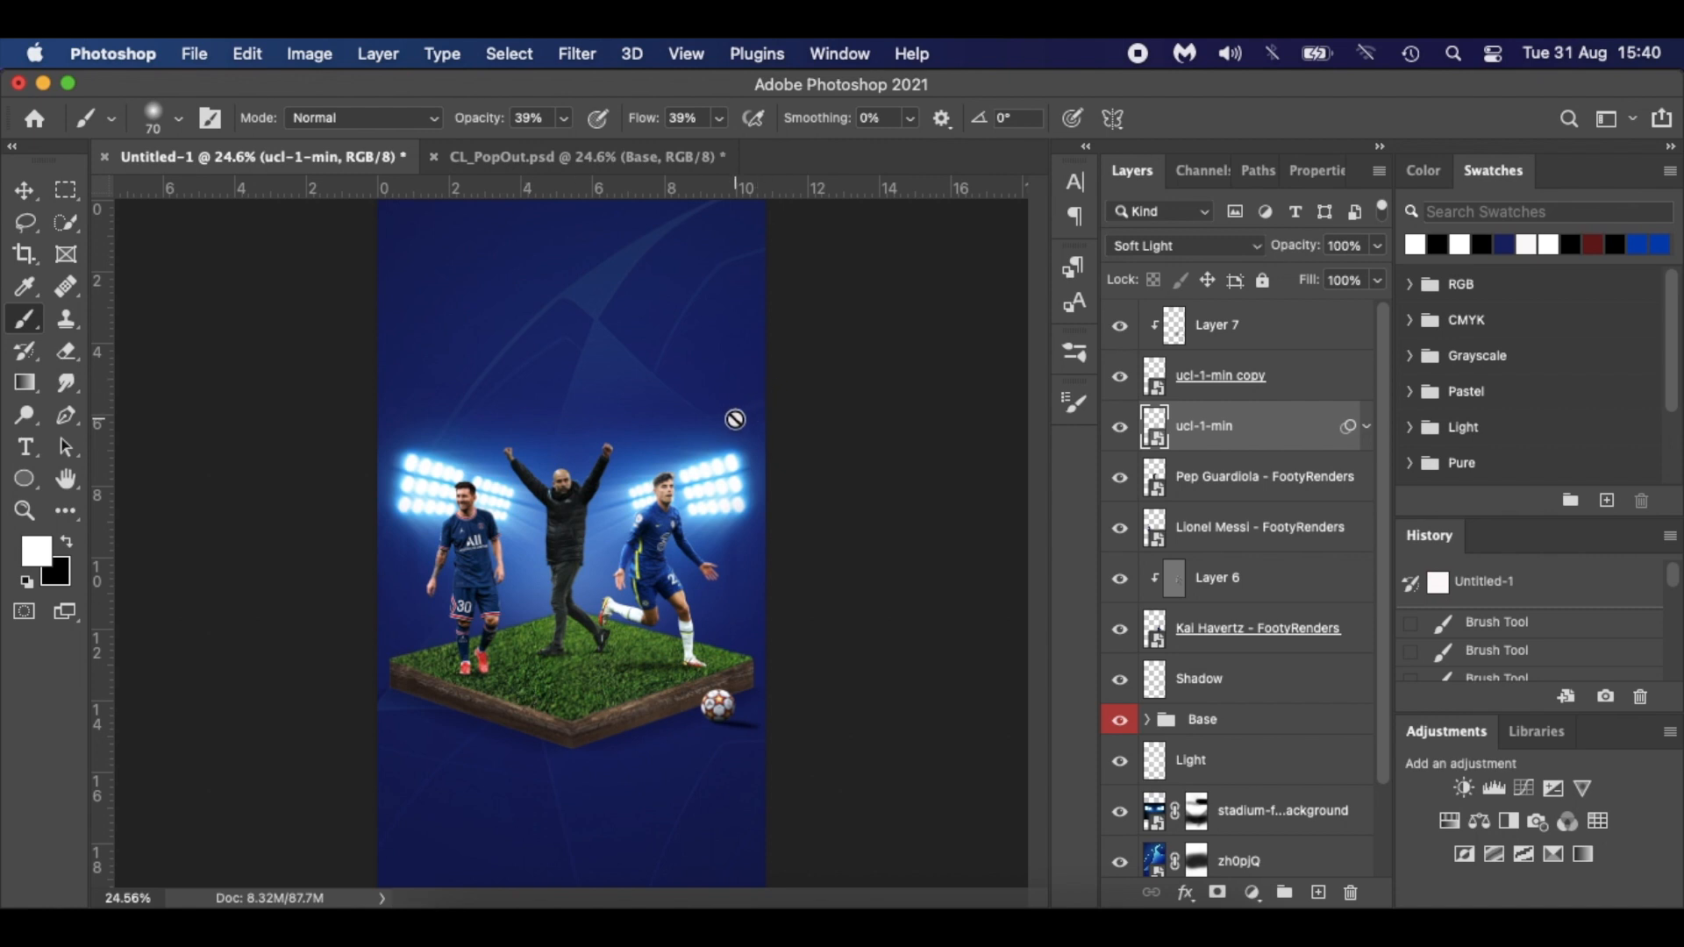
{"action": "key", "text": "v"}
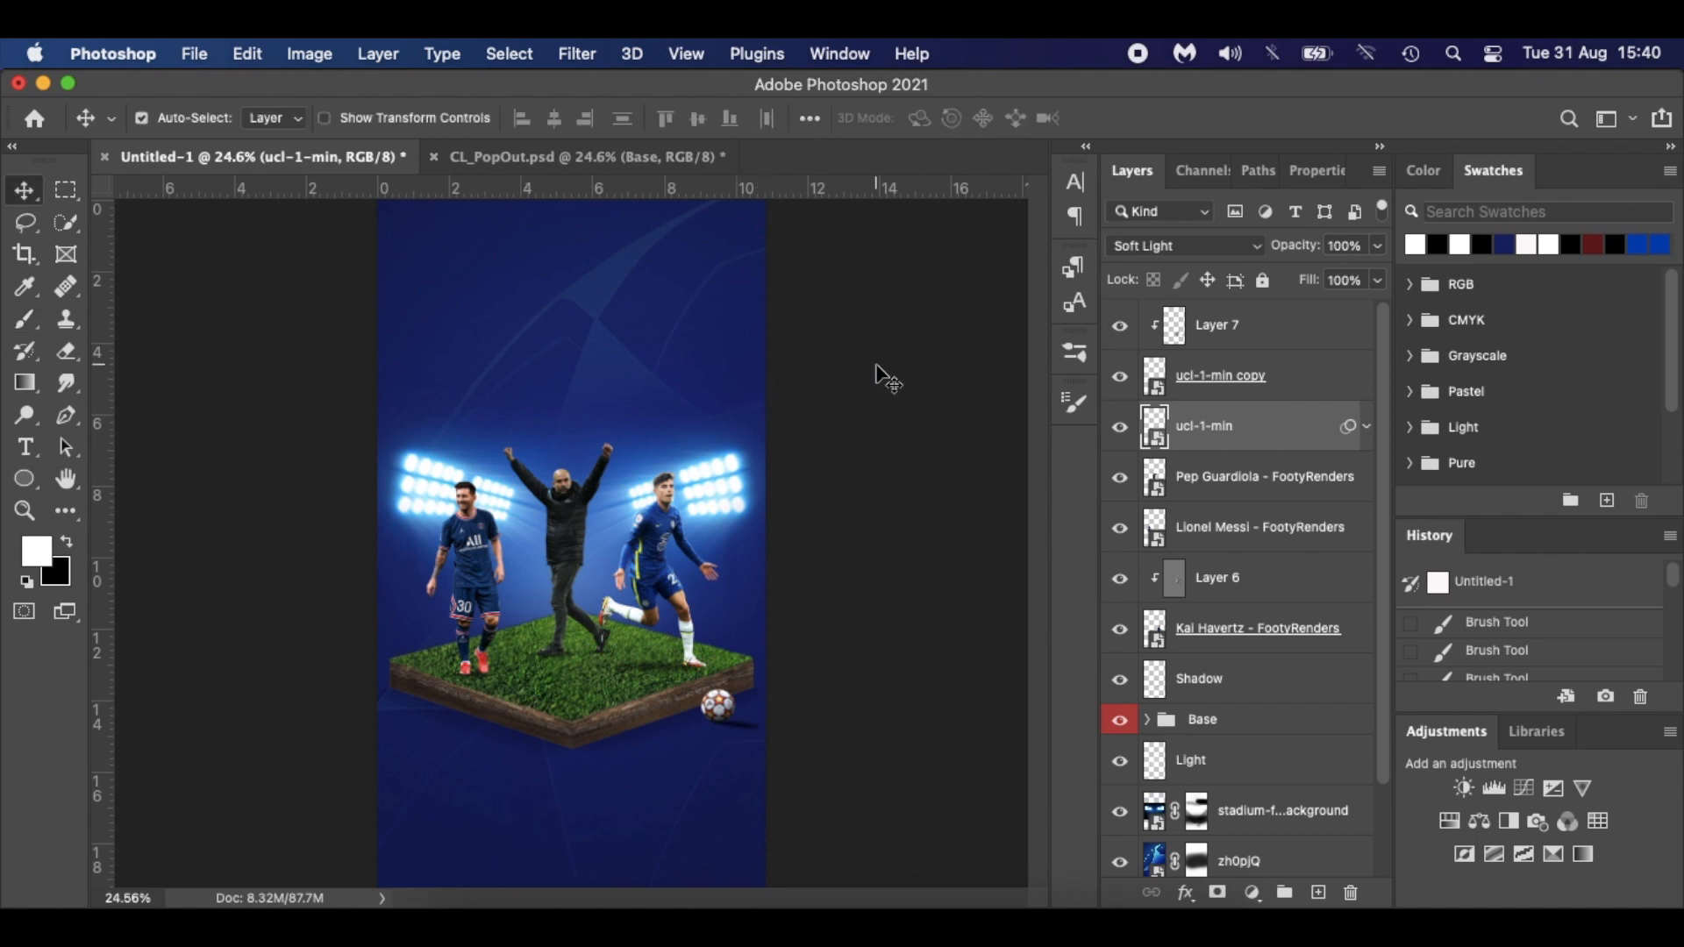